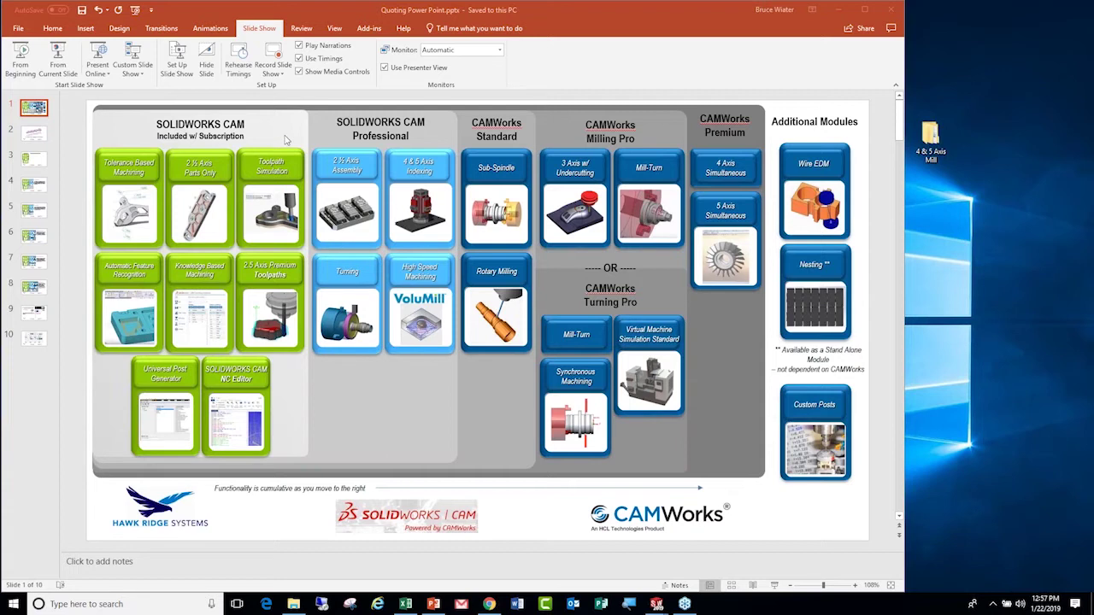
Show slide 2 with the part image in the PowerPoint presentation.
click(34, 134)
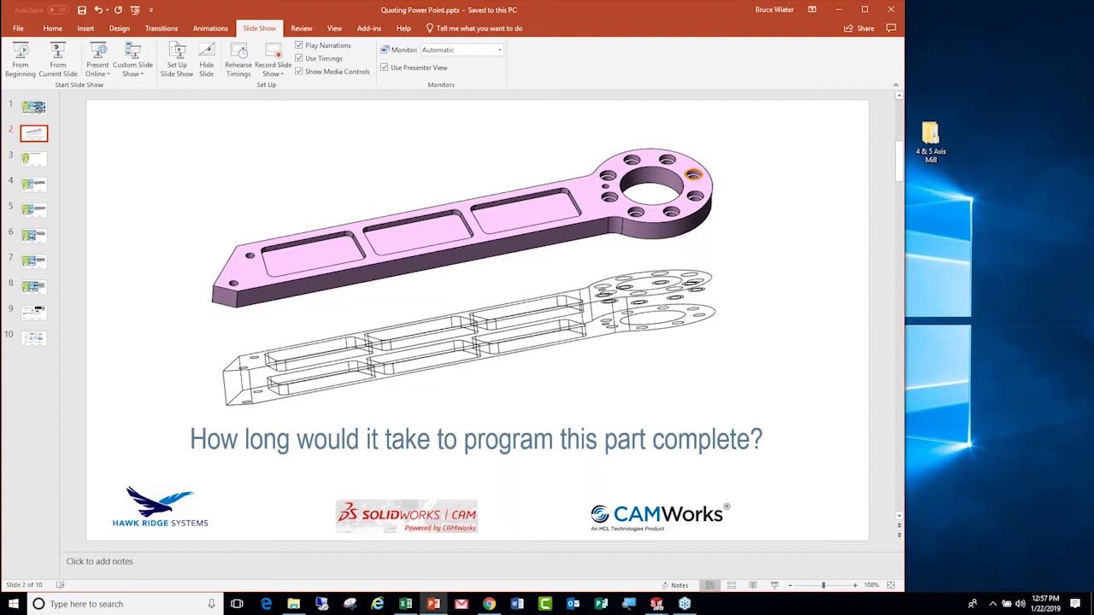
Return to slide 1, then bring up the SOLIDWORKS MILL2AX_1 part window.
click(35, 107)
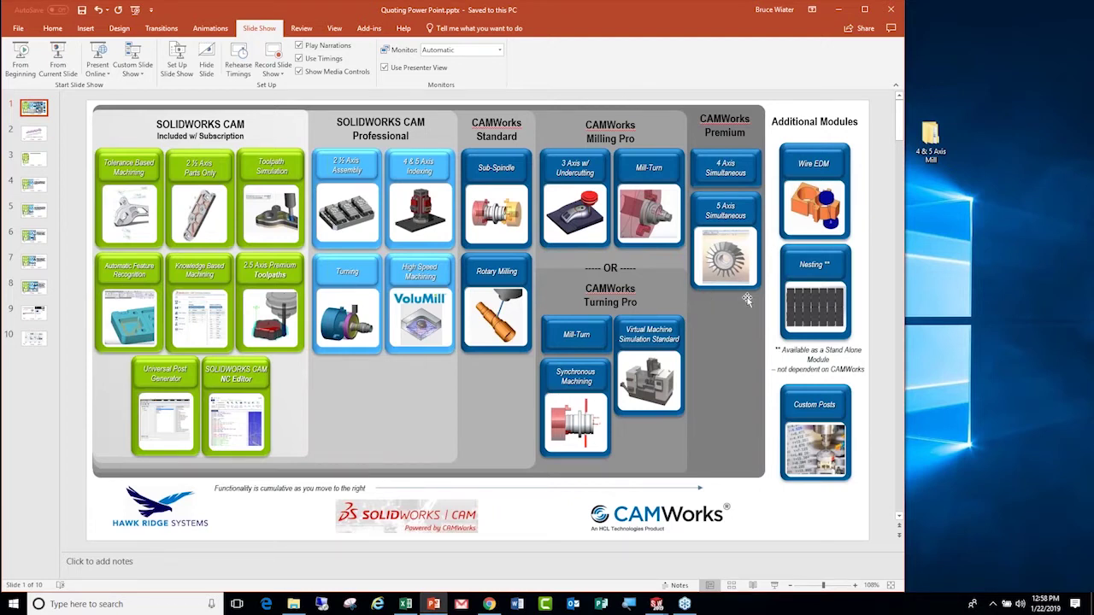
click(657, 607)
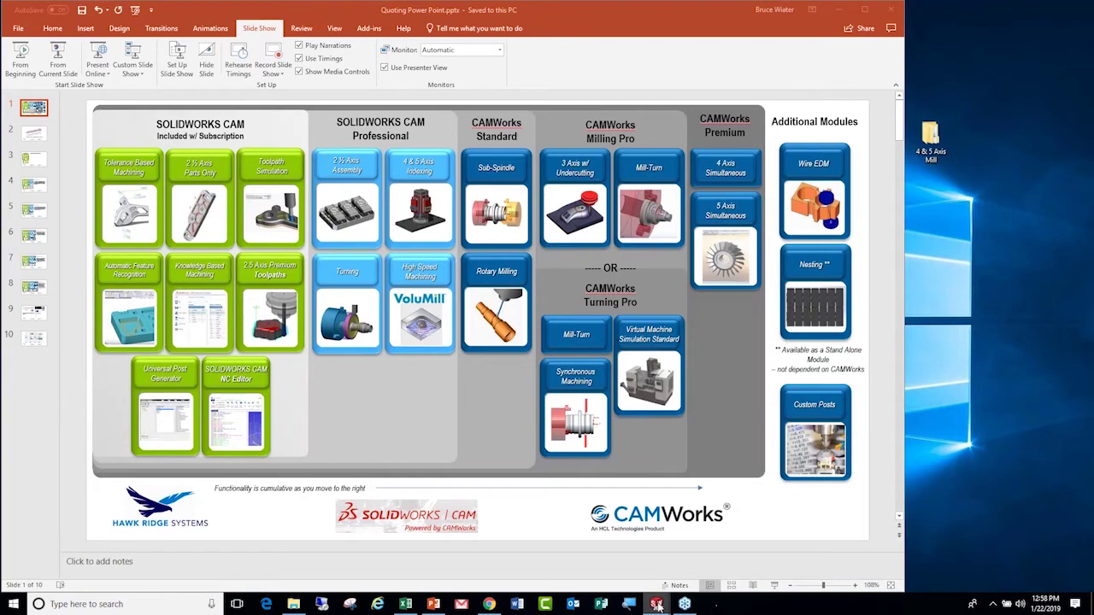
click(619, 540)
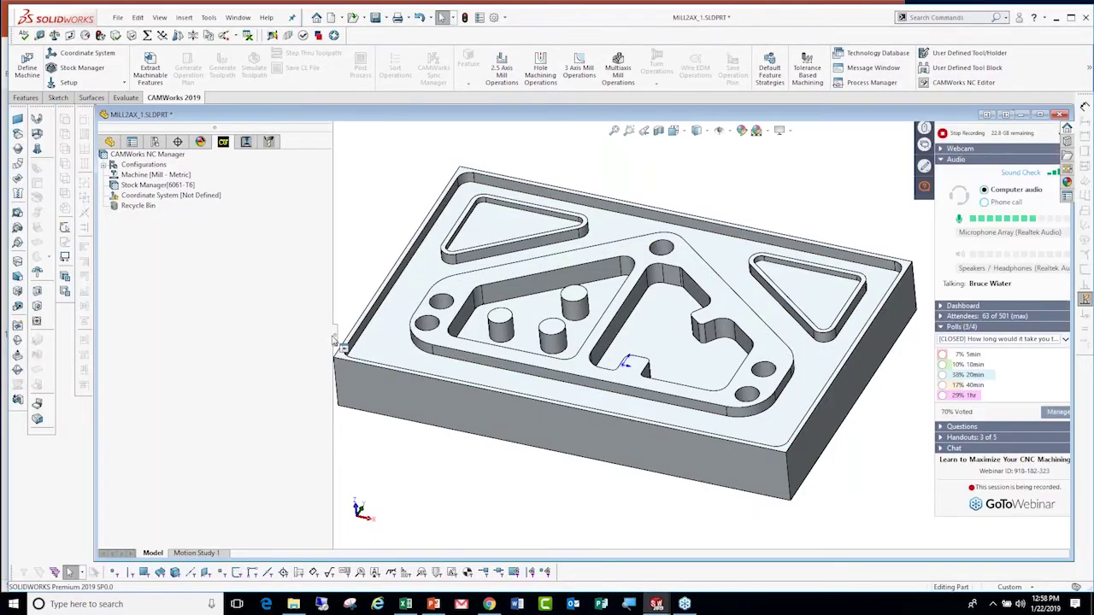
Narrow the tree panel and orbit the MILL2AX_1 part to look it over.
drag(333, 342, 299, 340)
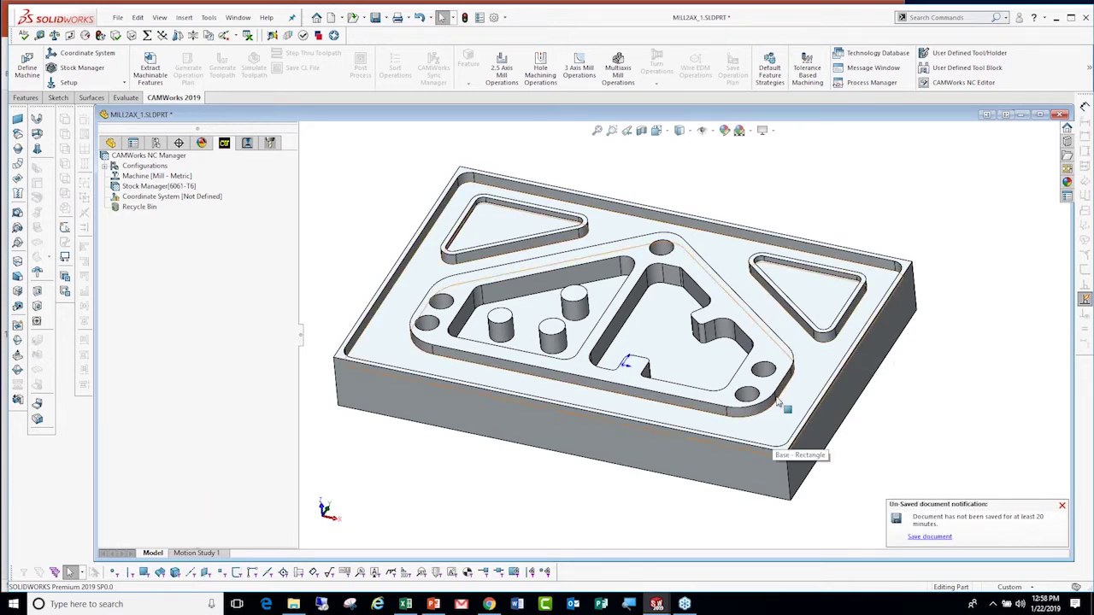
scroll(752, 342, down, 1)
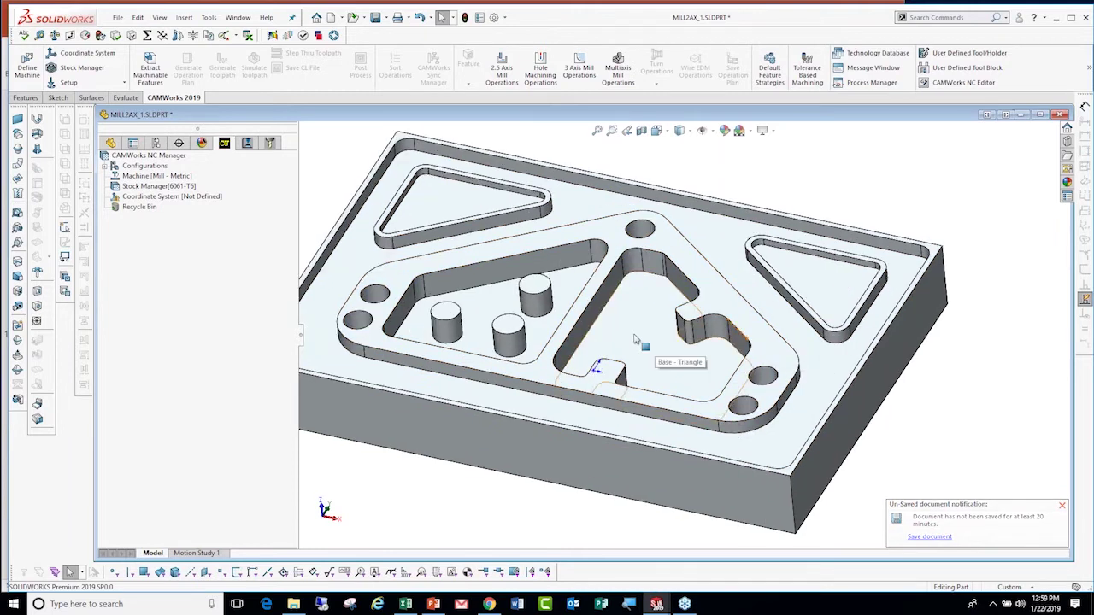
mouse_move(635, 339)
middle_down()
mouse_move(642, 332)
mouse_move(662, 346)
middle_up()
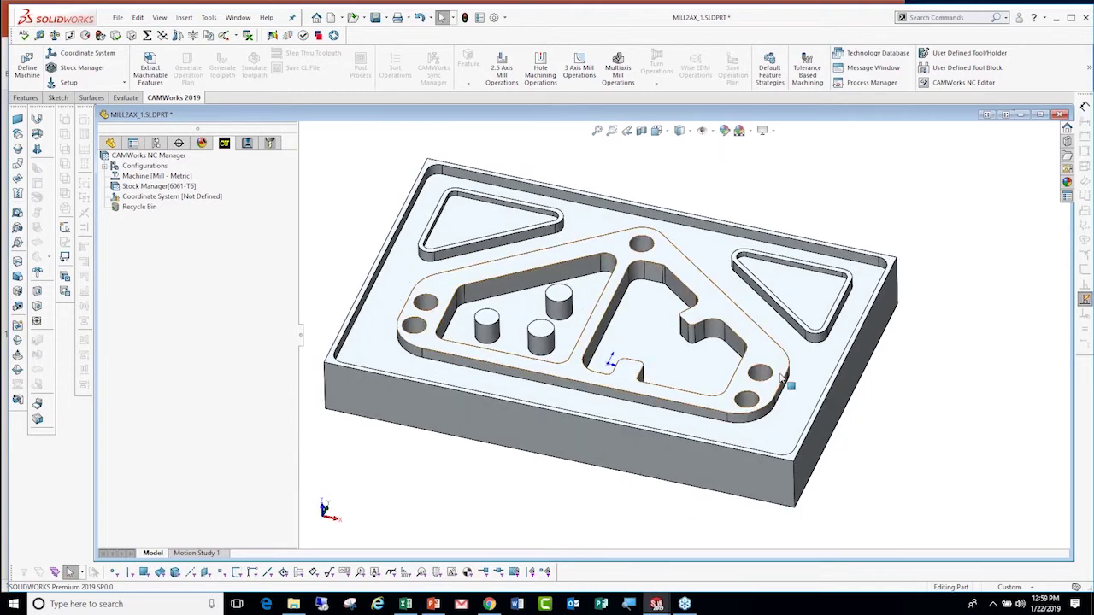
middle_drag(783, 378, 687, 358)
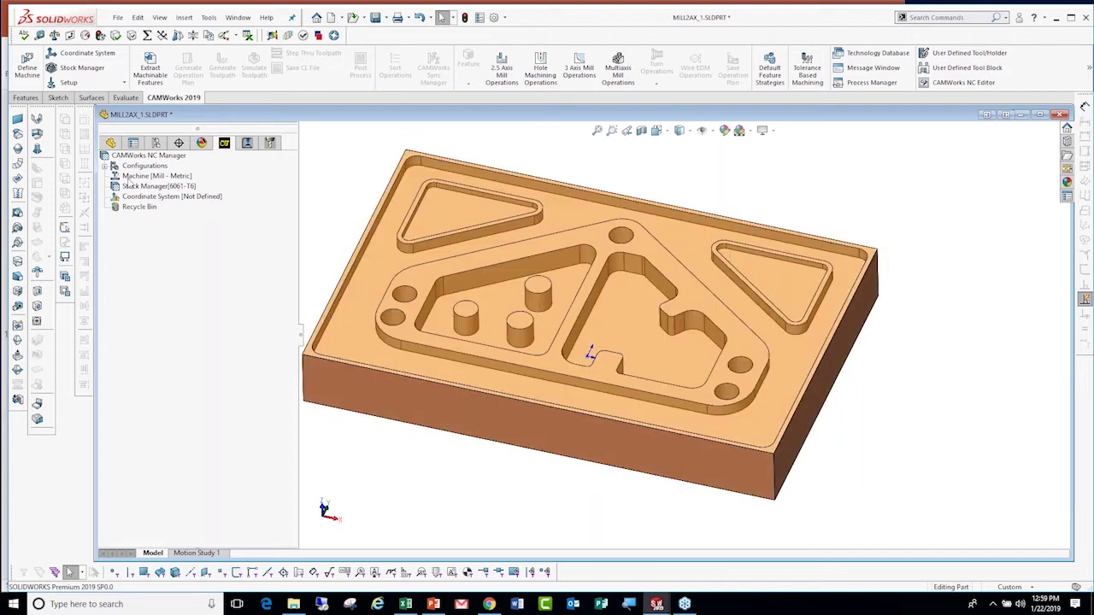
Glance at the feature tree, then open the machine definition showing Mill - Metric.
click(110, 143)
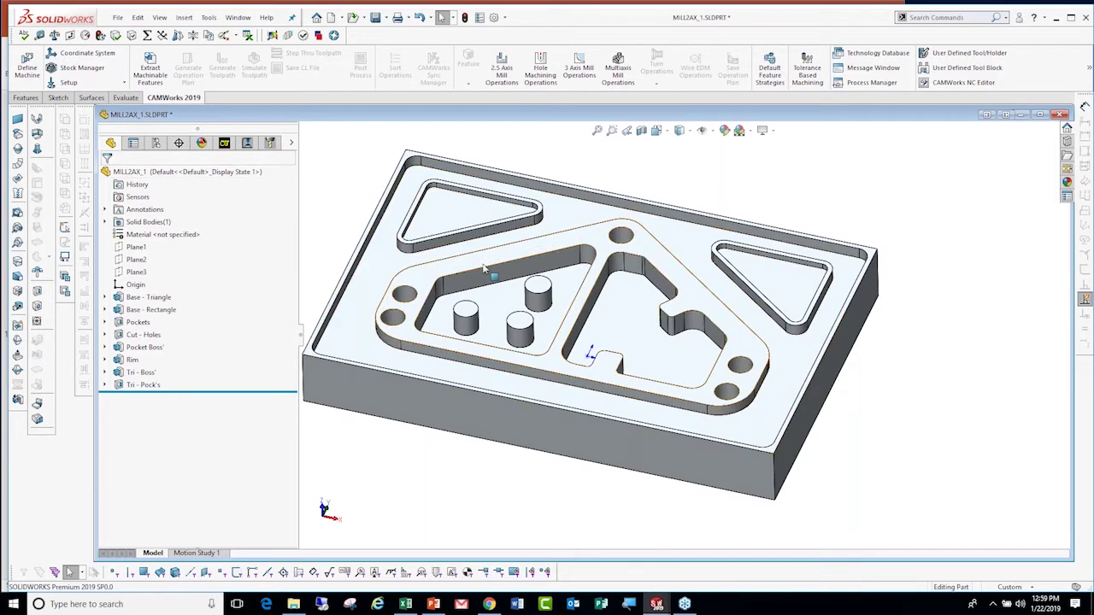
click(226, 146)
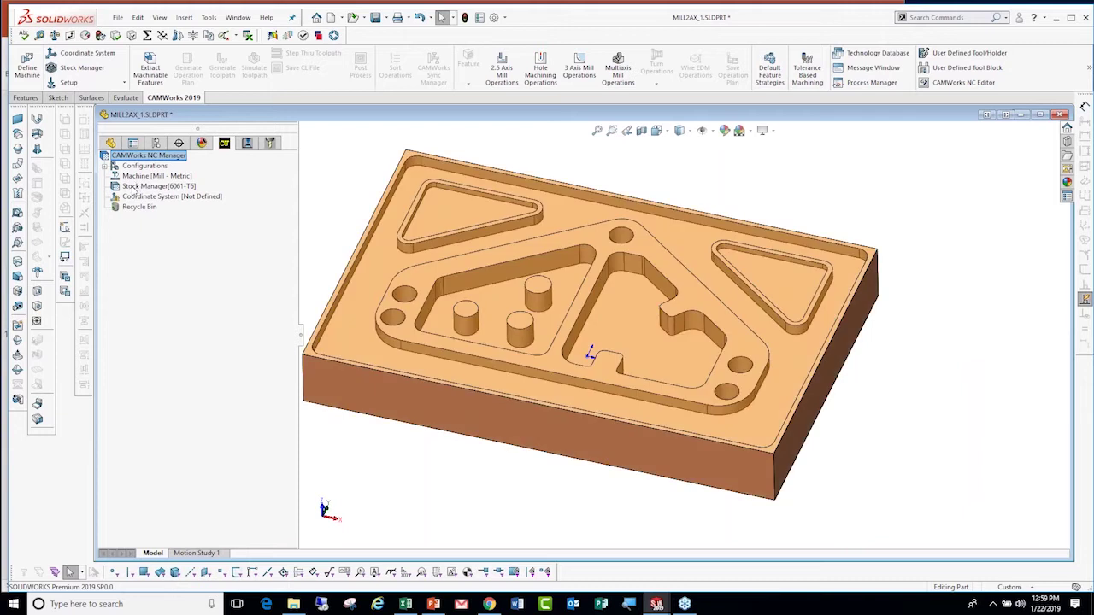
right_click(135, 187)
click(164, 194)
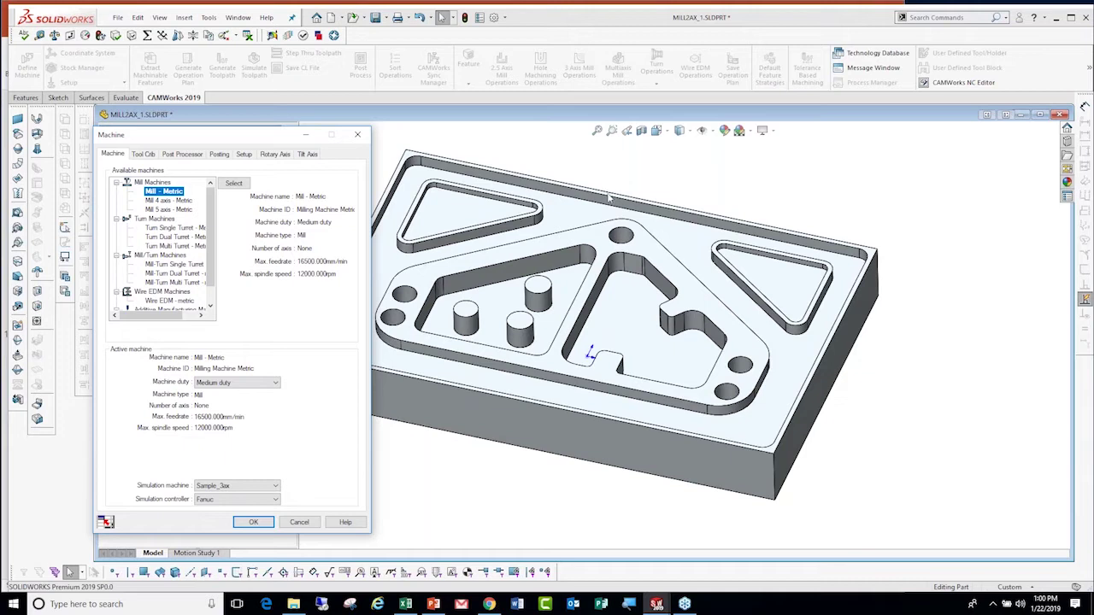
Keep Mill - Metric, review posting options, accept, and dismiss the invalid post processor warning.
click(590, 308)
click(234, 184)
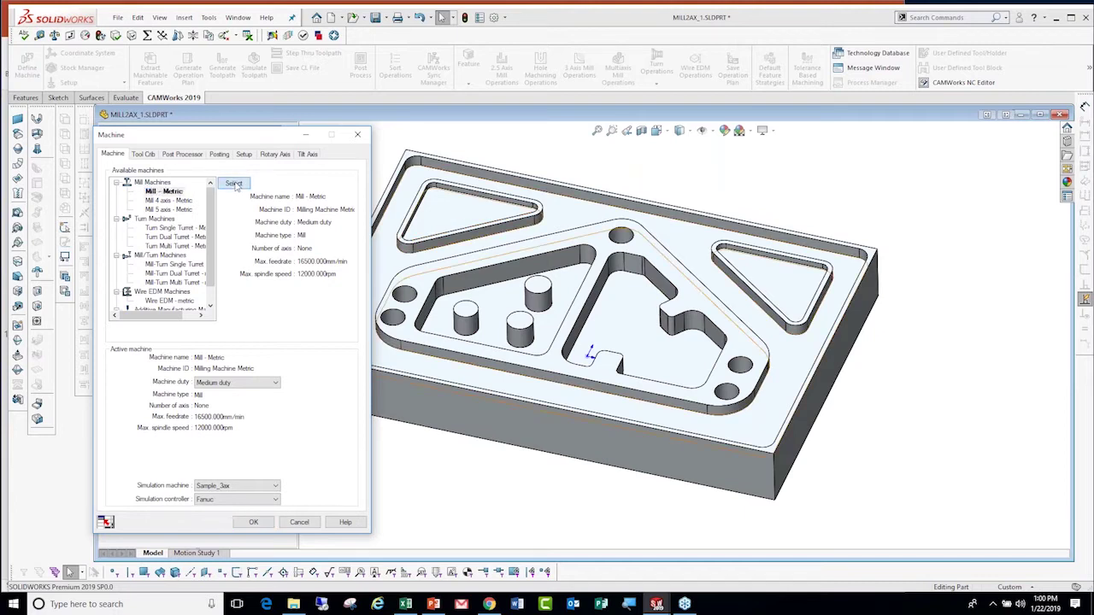
click(221, 155)
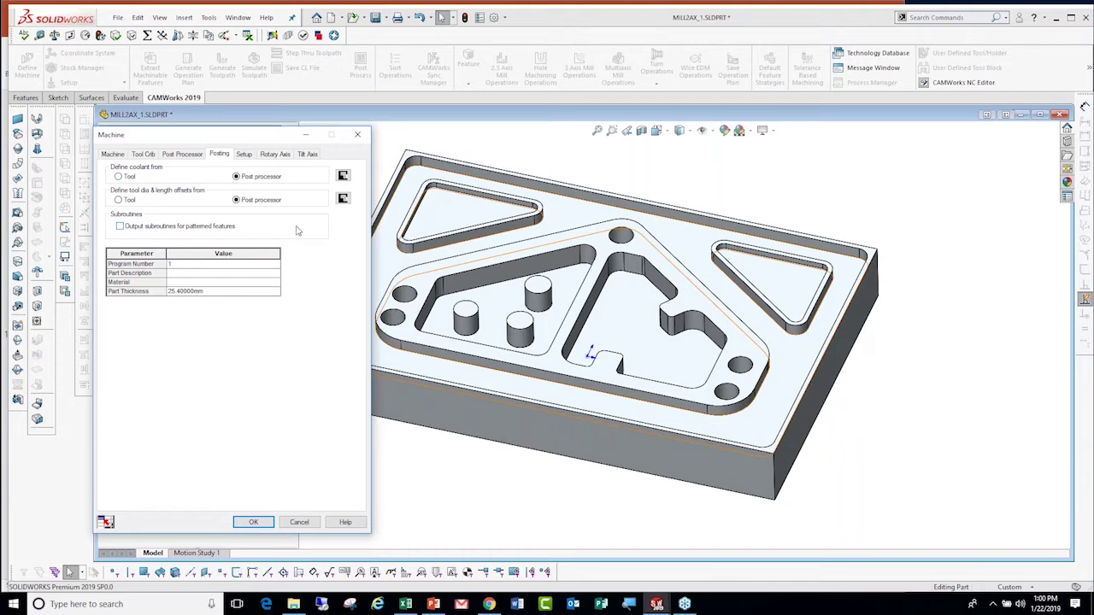
click(256, 521)
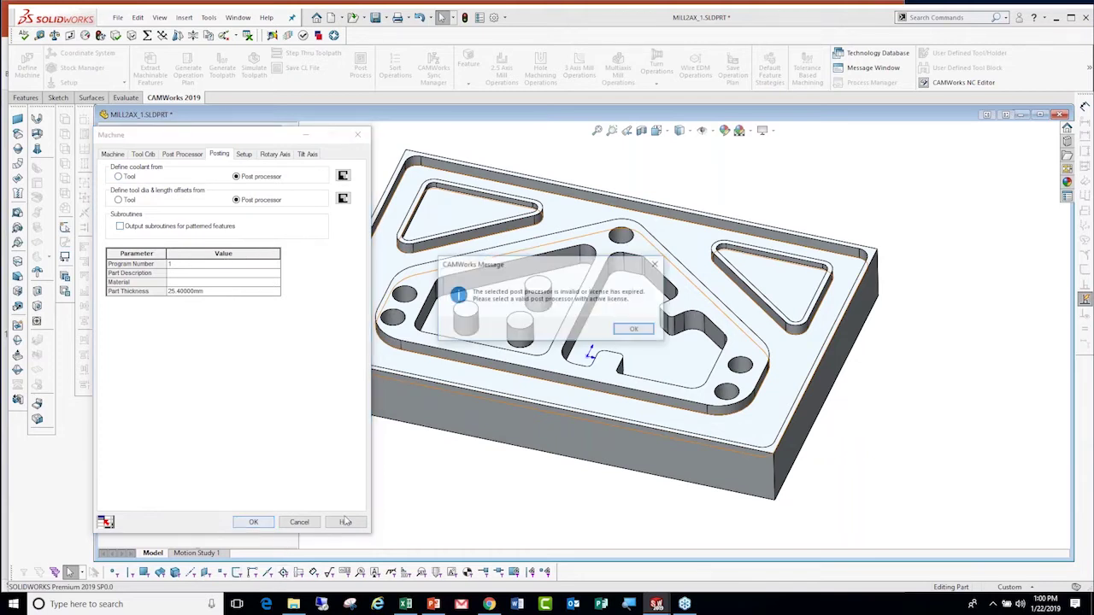
click(642, 331)
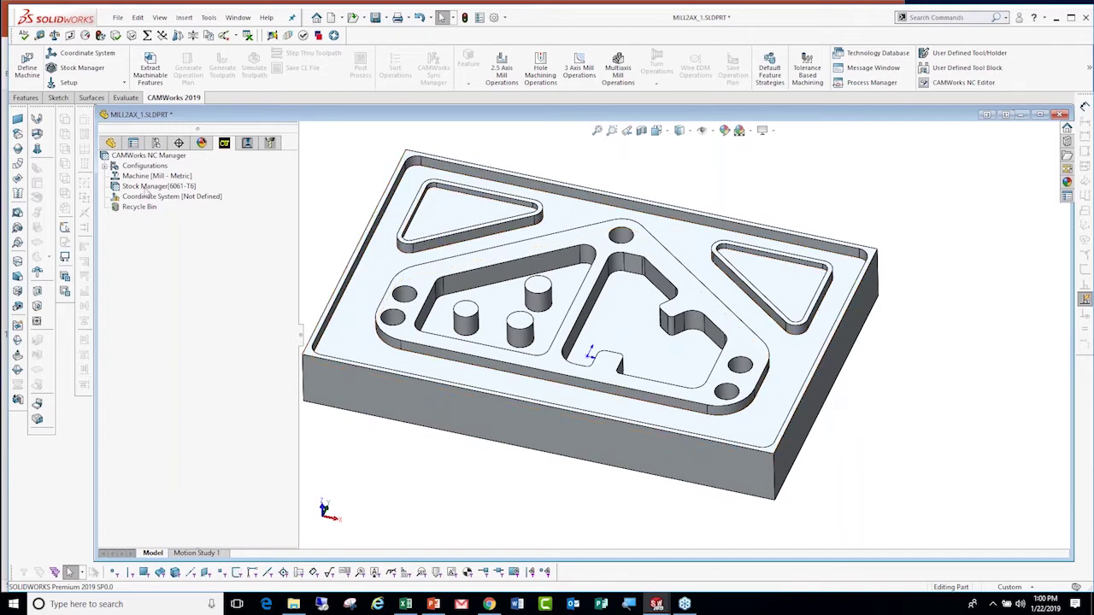
click(143, 188)
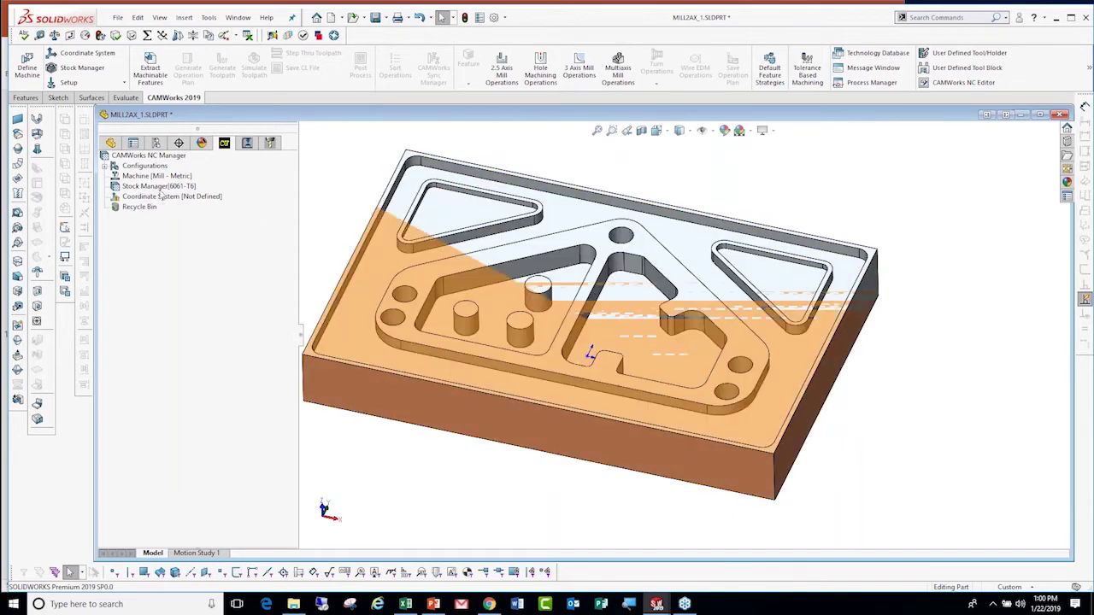
Accept the 6061-T6 bounding-box stock of 400 × 260 × 50 mm with 0 mm offsets.
click(159, 186)
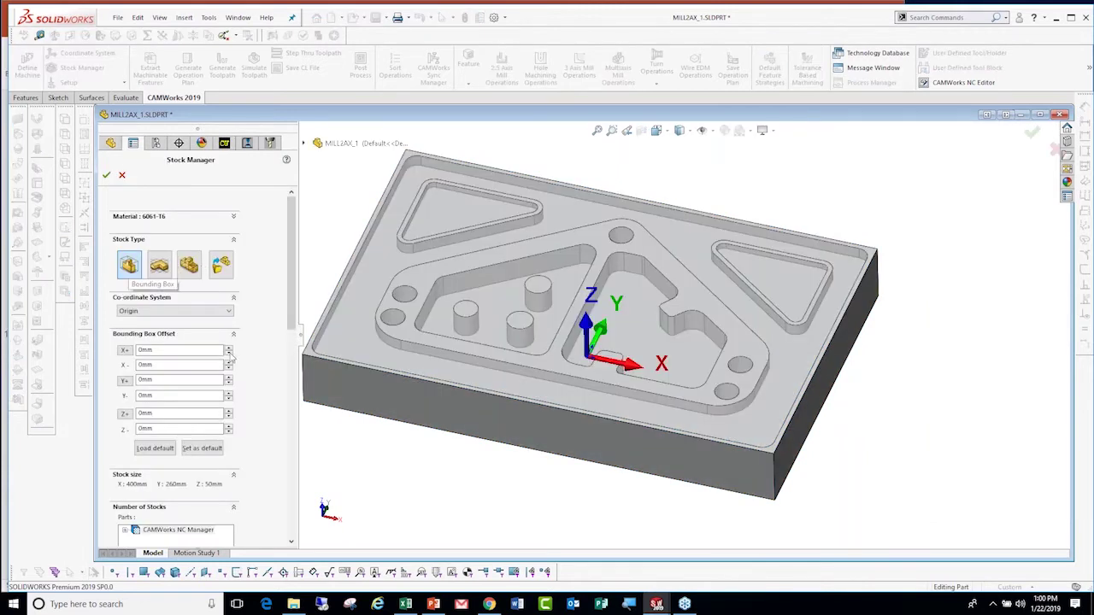
scroll(231, 359, up, 1)
scroll(231, 359, up, 2)
scroll(231, 359, up, 1)
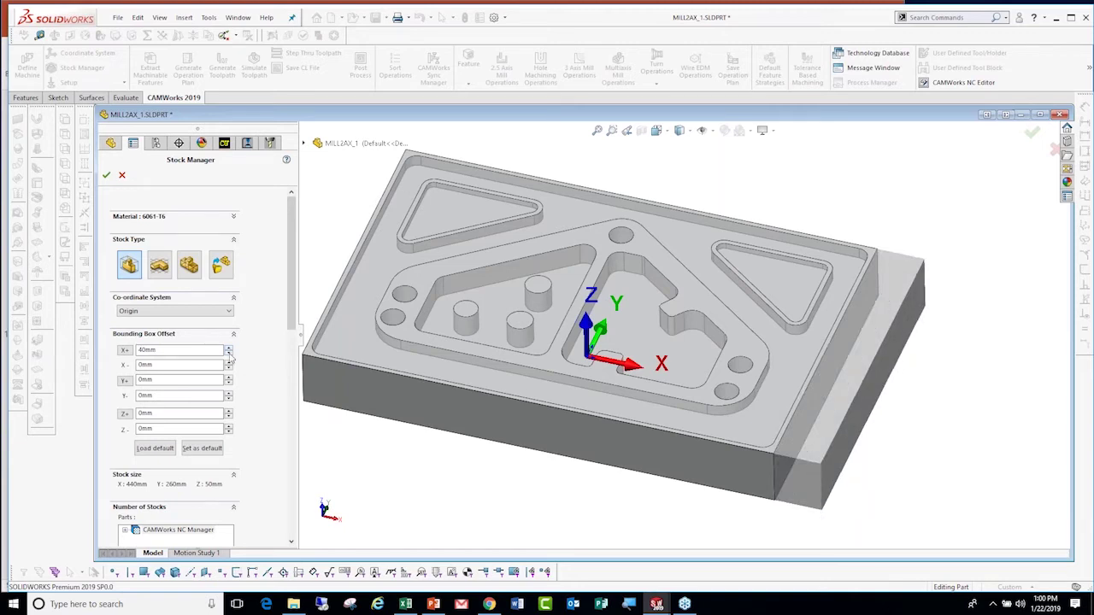
scroll(230, 359, down, 2)
scroll(231, 359, down, 1)
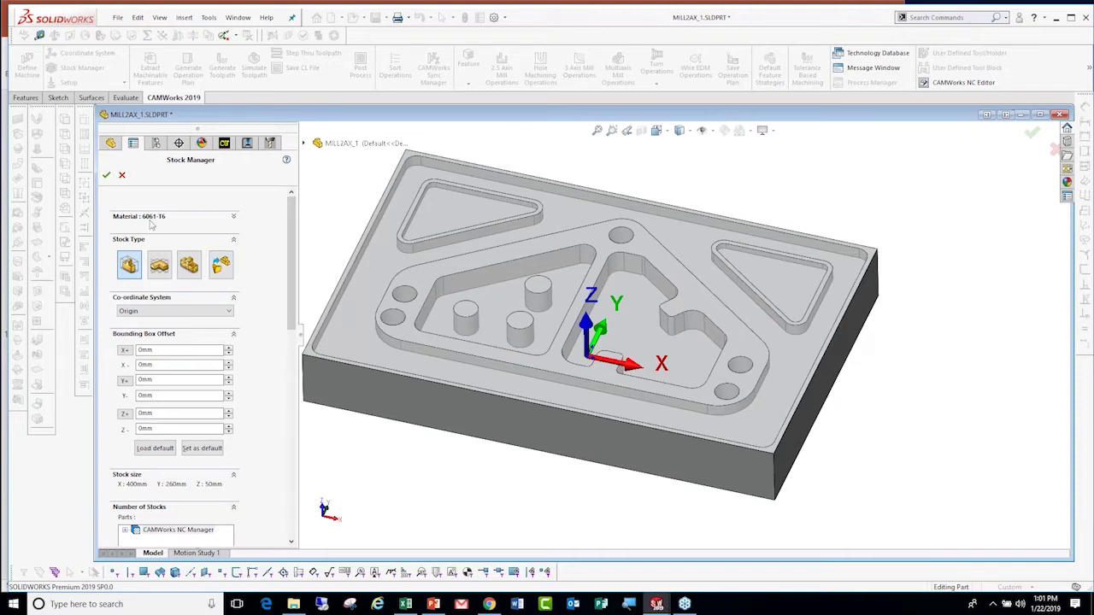
click(234, 217)
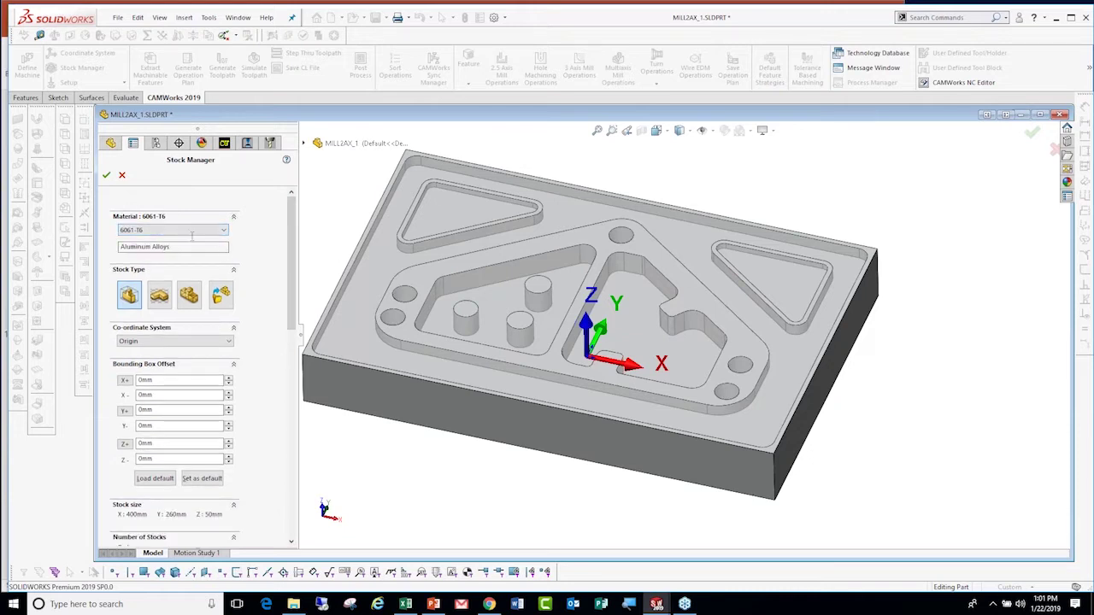
click(107, 175)
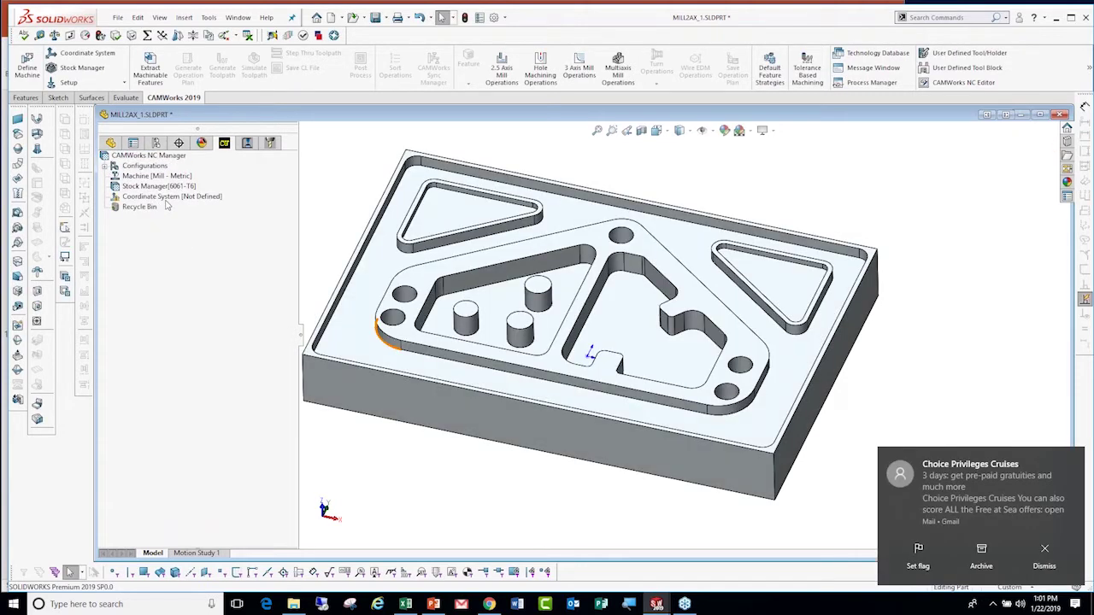
Extract features, inspect Irregular Pocket2, Rectangular Pocket1, Irregular Pocket4 and Hole Group1, then generate operations.
click(157, 69)
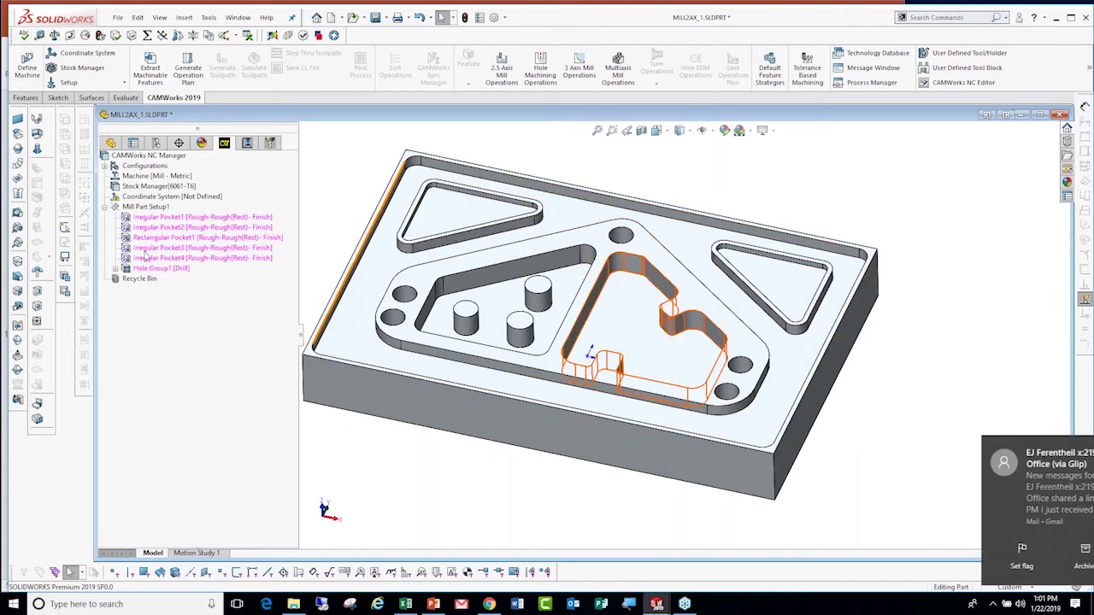
click(187, 220)
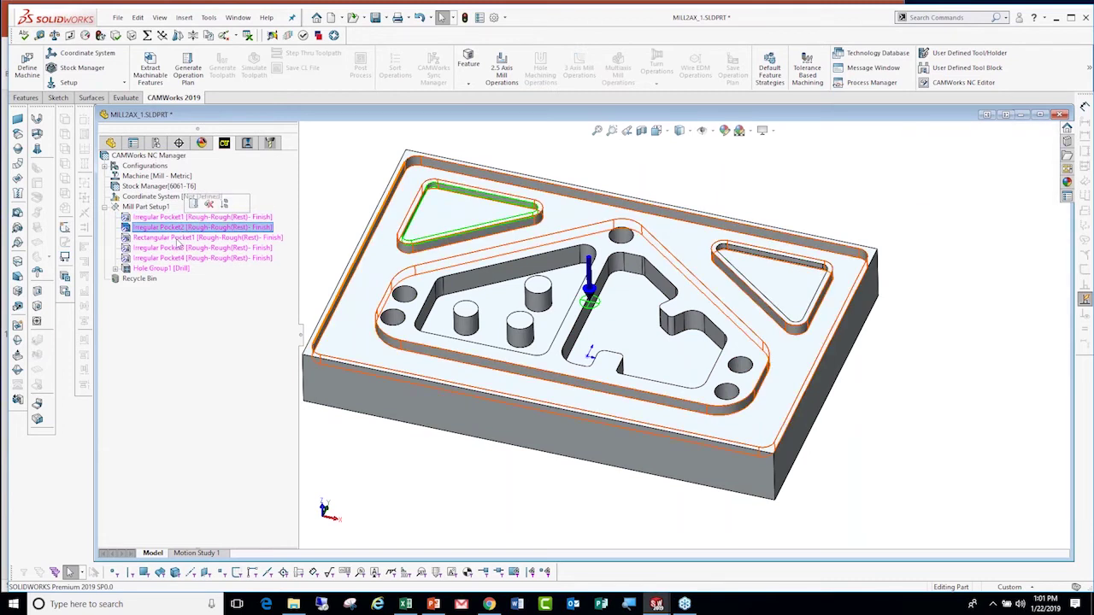
click(184, 237)
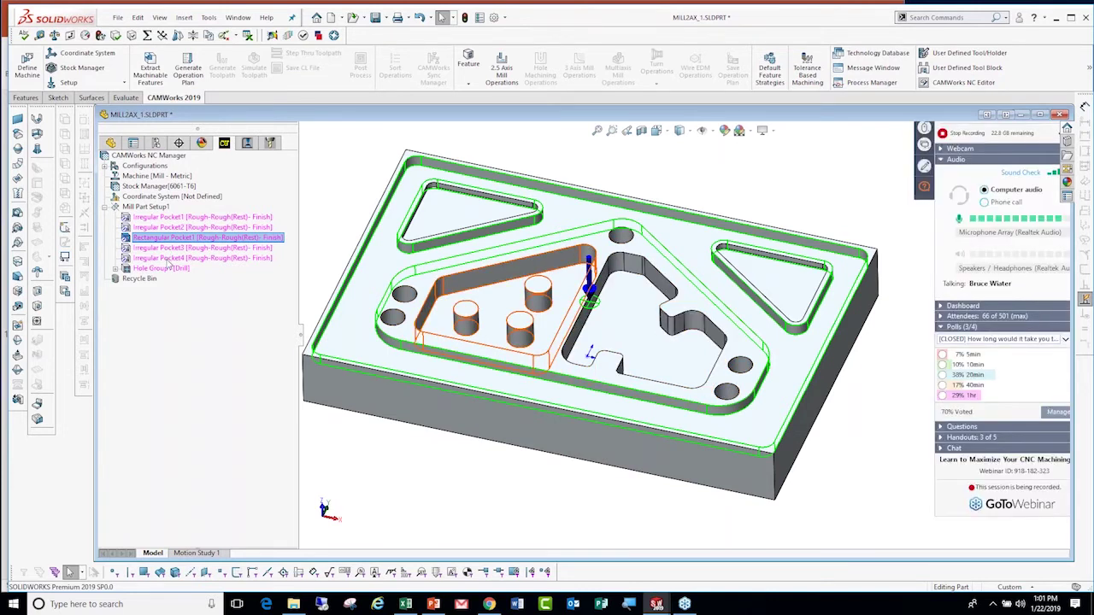
click(167, 258)
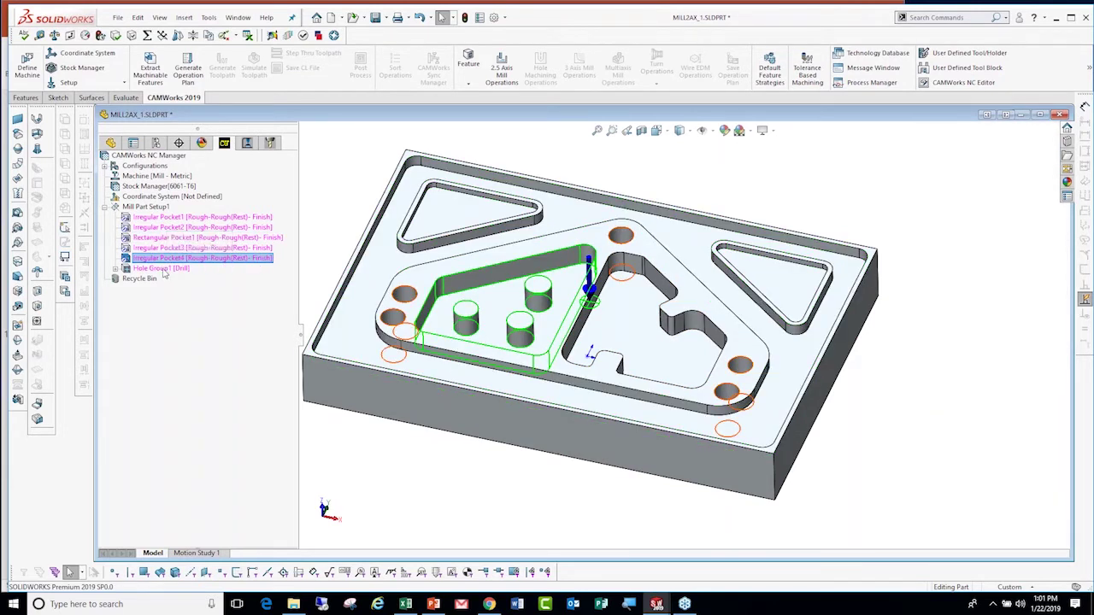
click(162, 268)
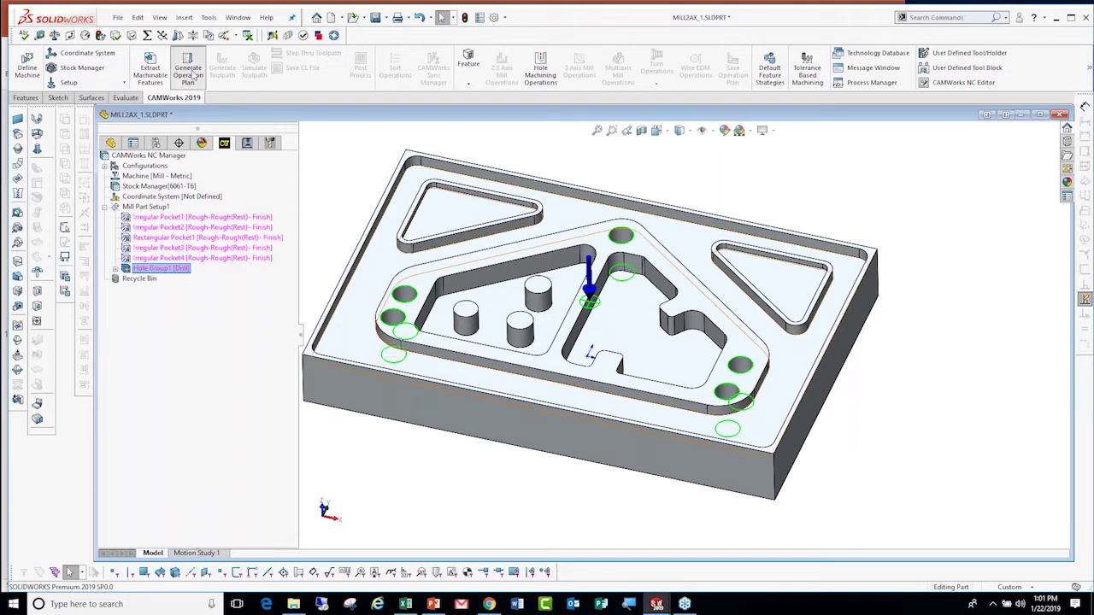
click(194, 75)
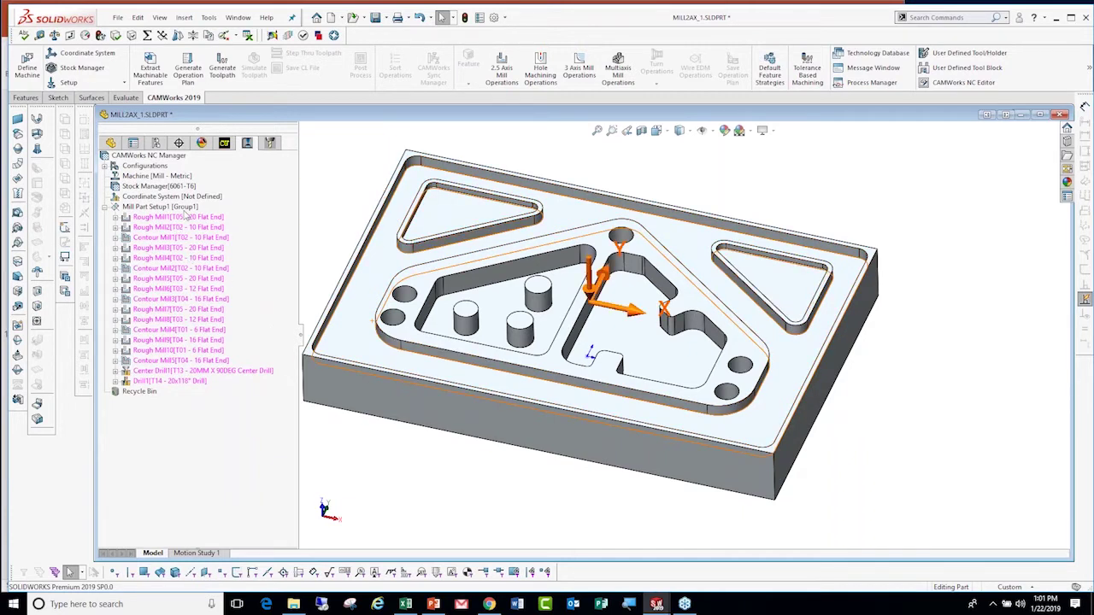
Generate toolpaths for all operations and inspect Rough Mill1, Rough Mill2 and Contour Mill1.
click(185, 216)
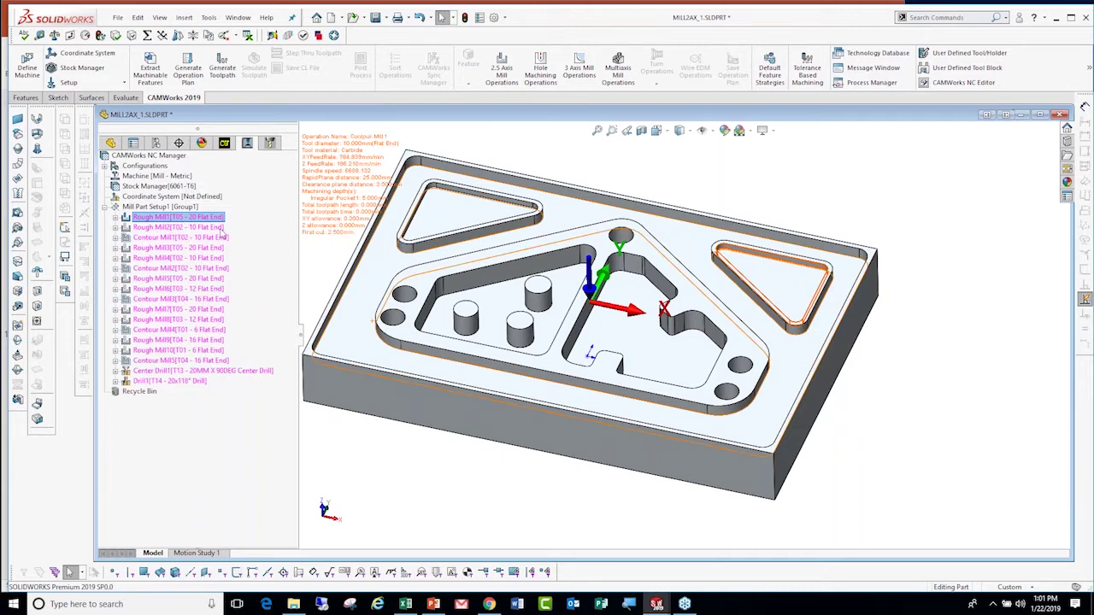
click(226, 71)
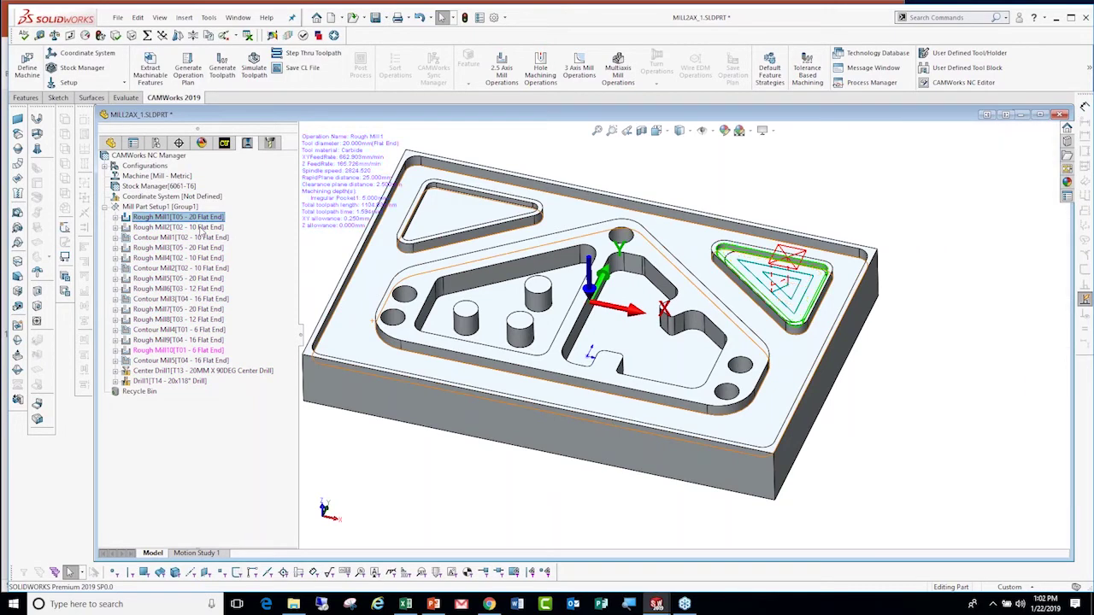
click(202, 229)
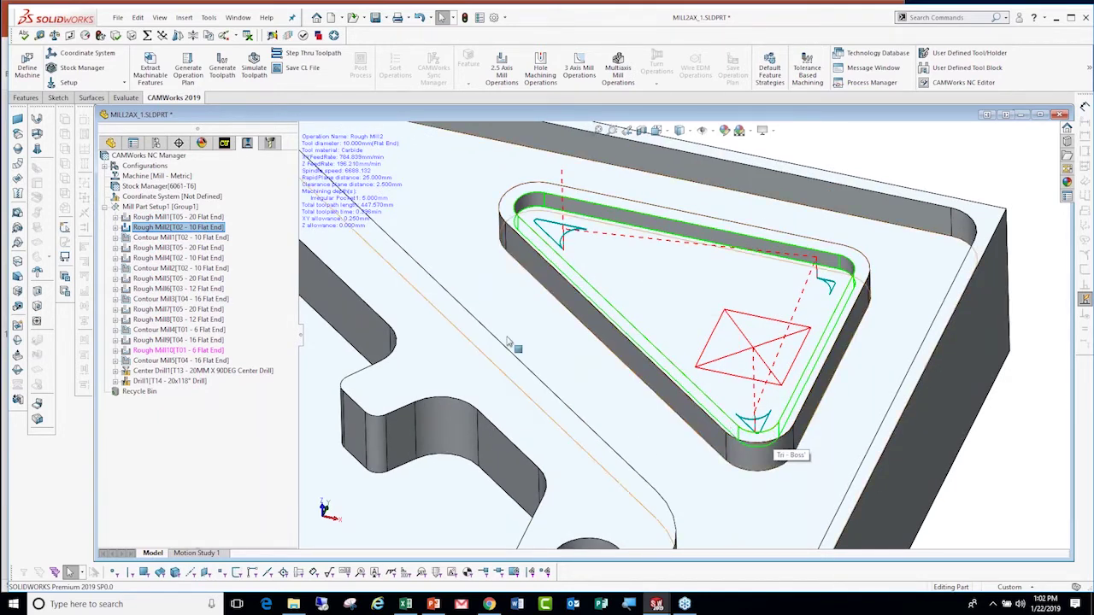
click(194, 238)
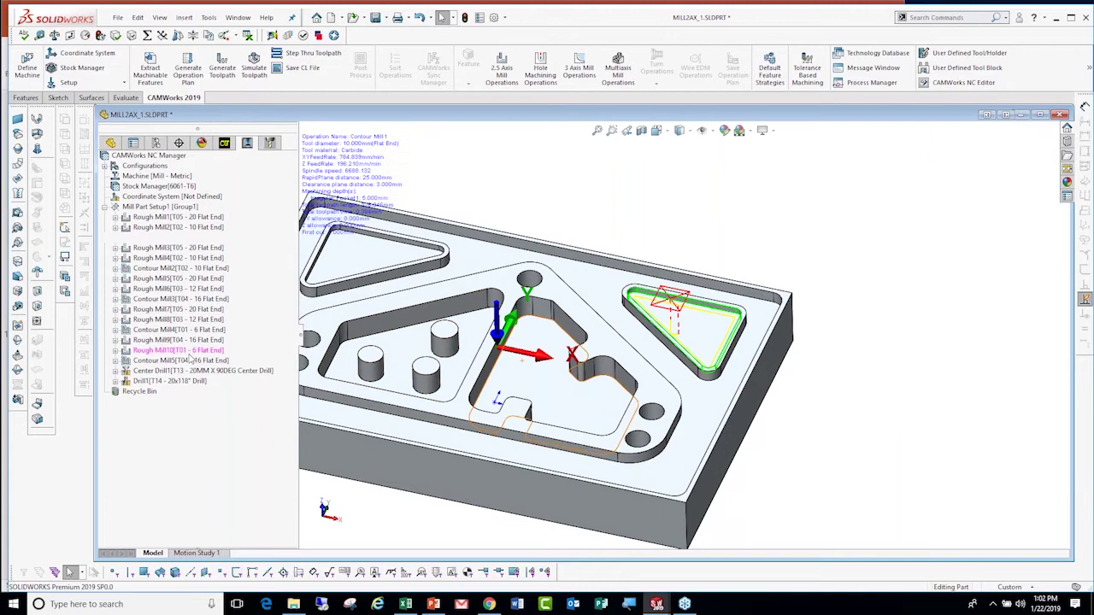
Compare Rough Mill10 with Rough Mill9, then delete Rough Mill10 to the Recycle Bin.
click(206, 352)
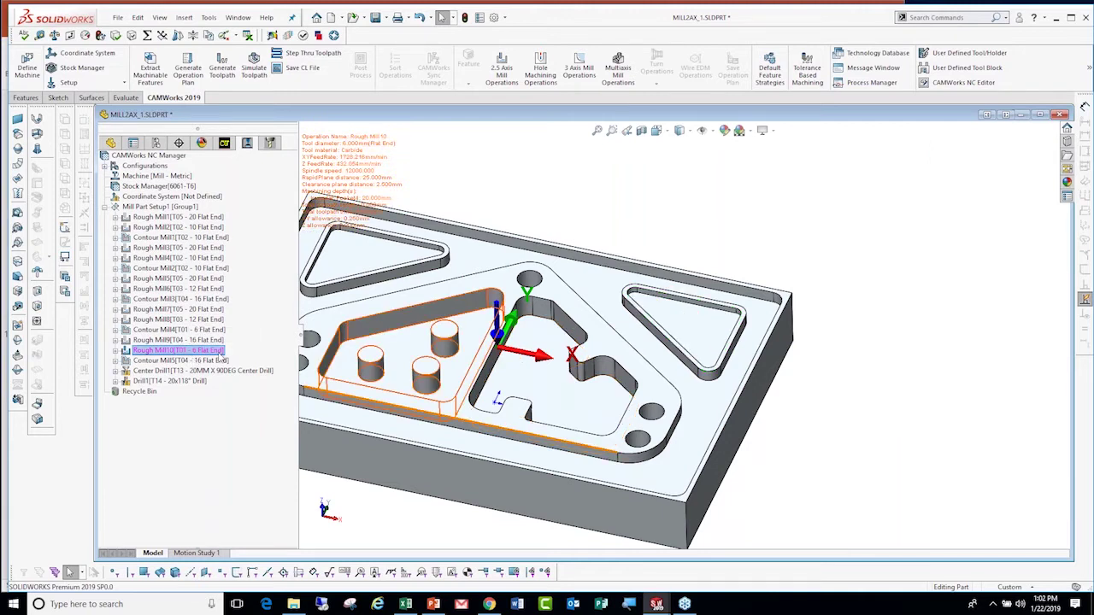
click(205, 340)
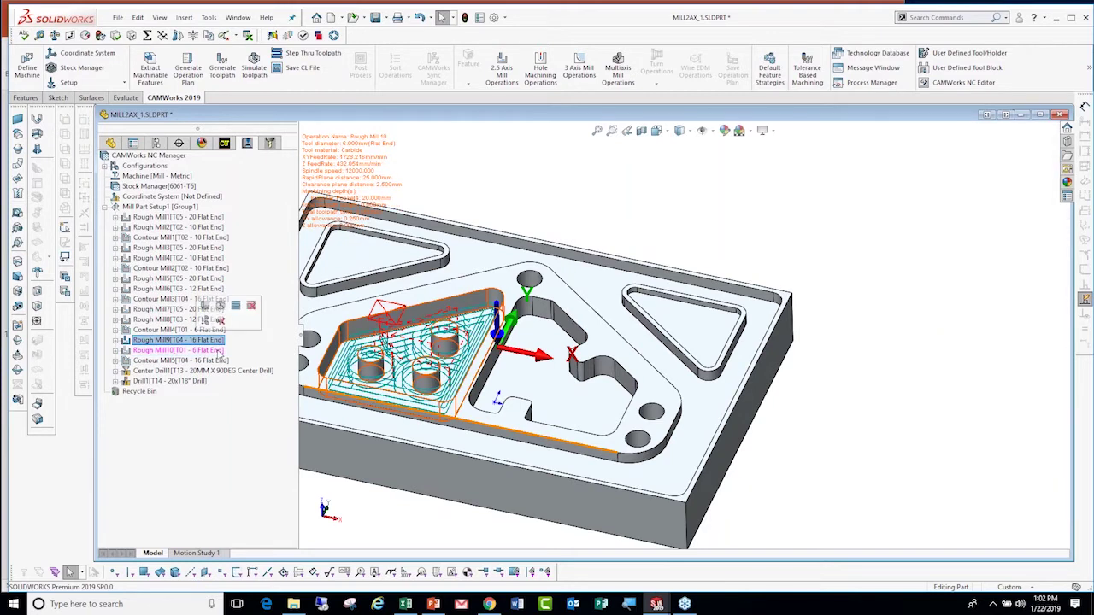
click(218, 351)
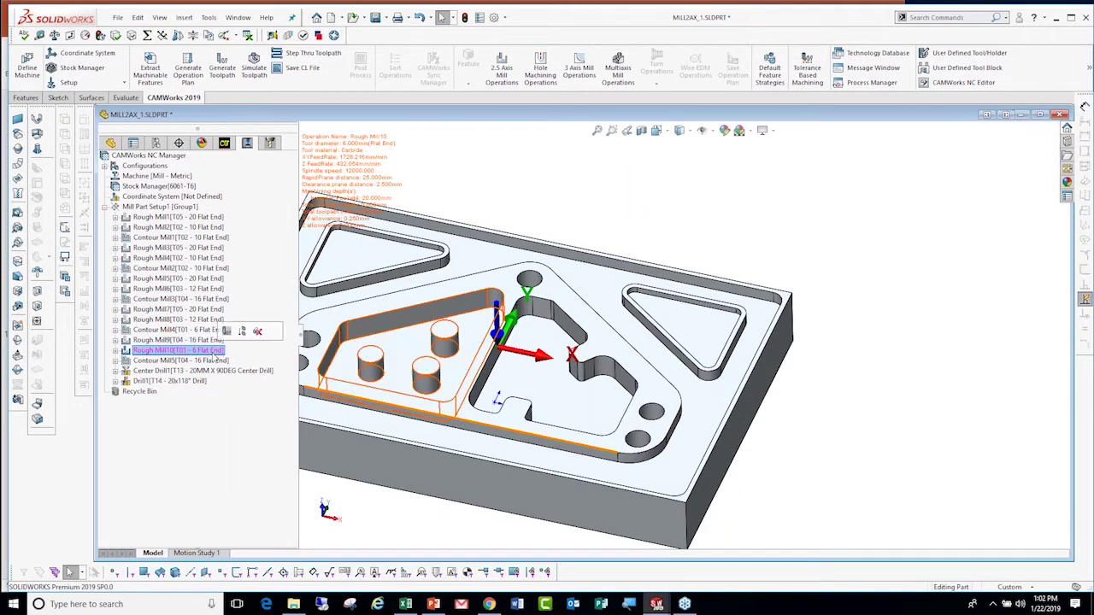
right_click(209, 352)
click(240, 286)
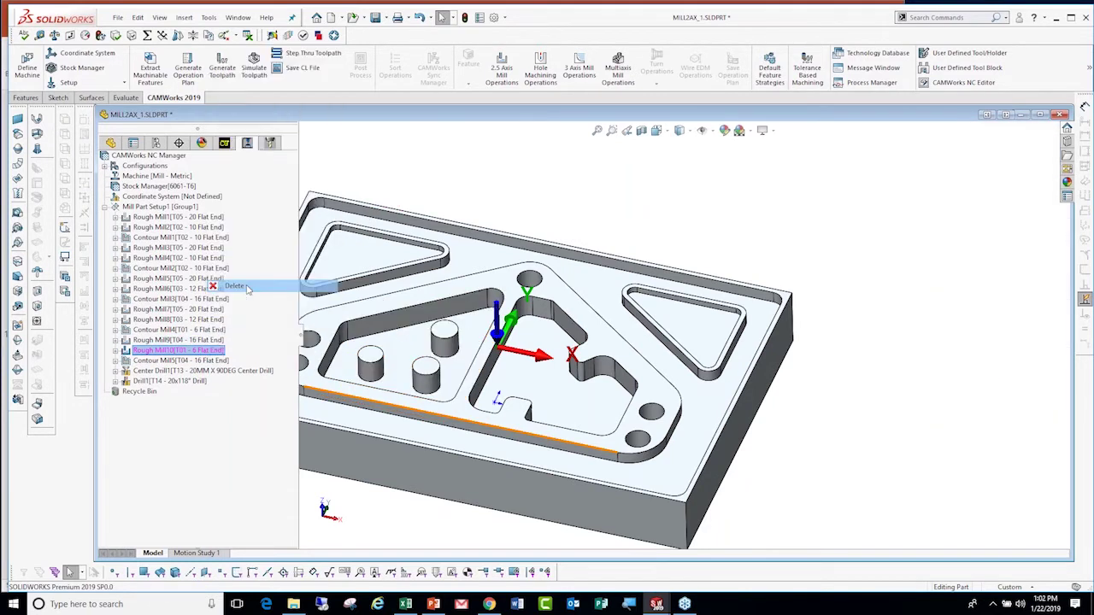
click(586, 331)
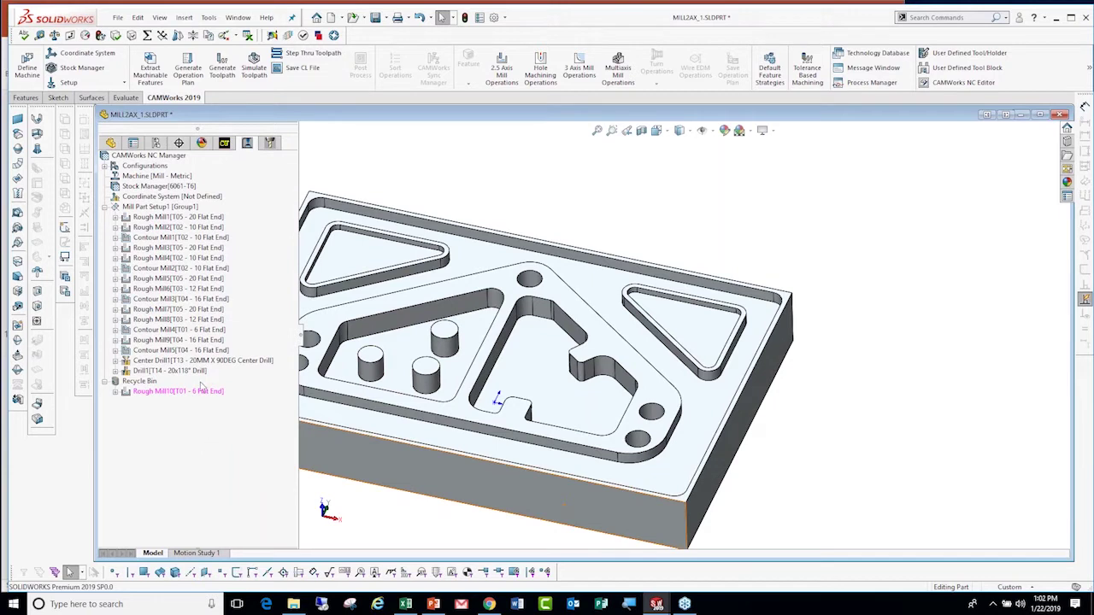
click(261, 74)
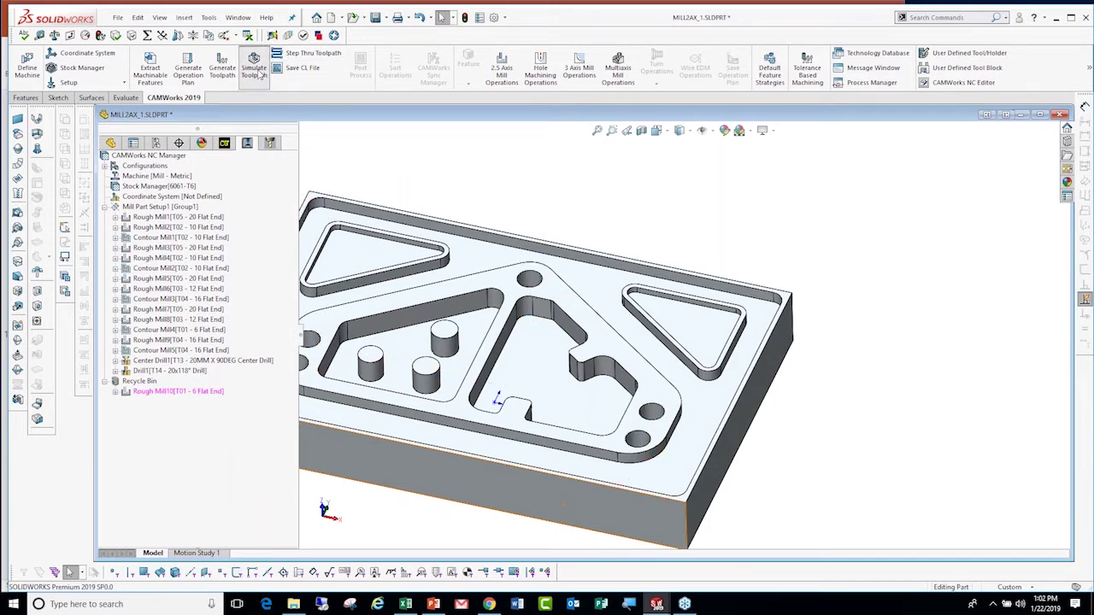
click(172, 244)
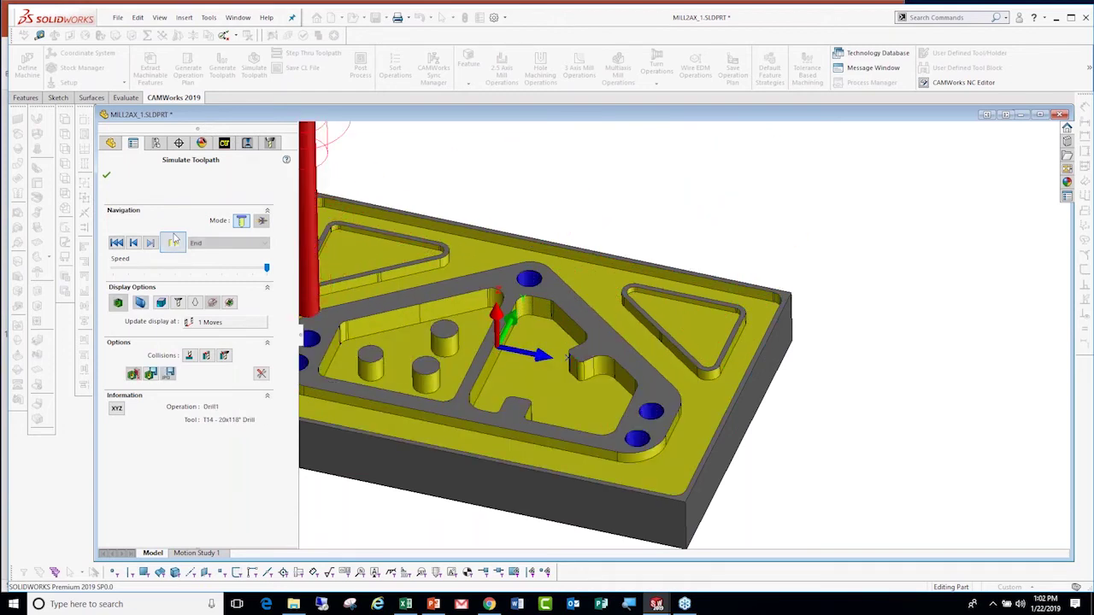
click(118, 303)
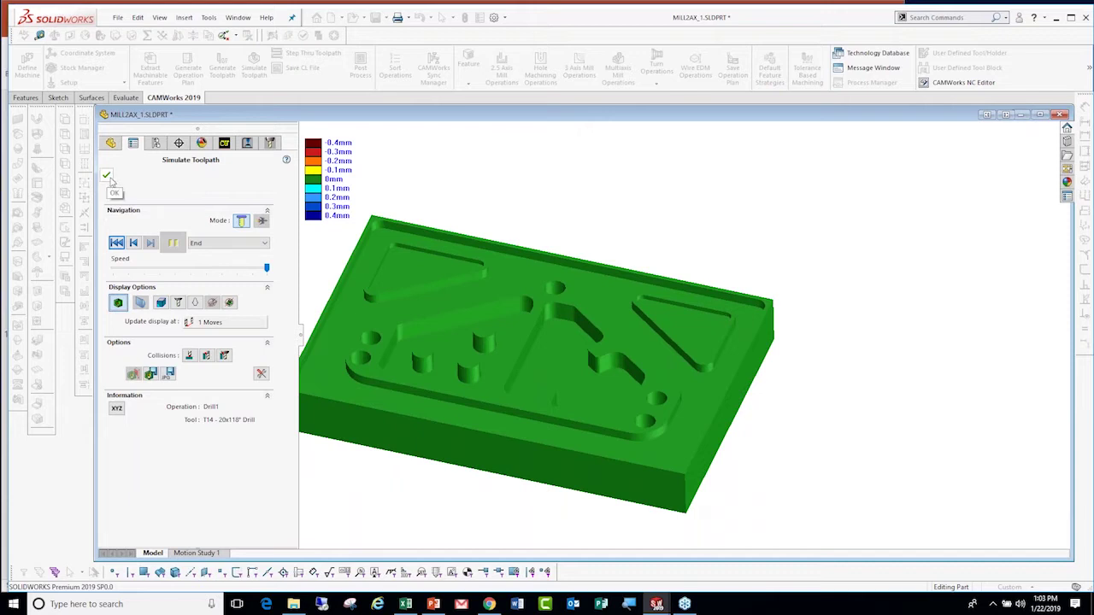
click(107, 176)
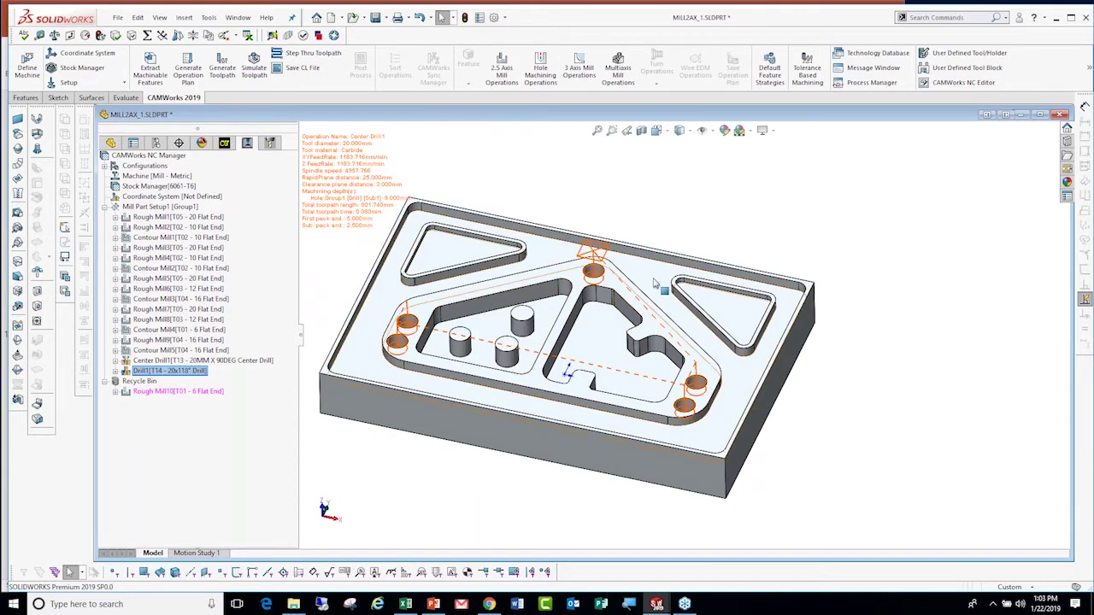
Clear the Drill1 toolpath from view and show the part's FeatureManager design tree.
click(680, 218)
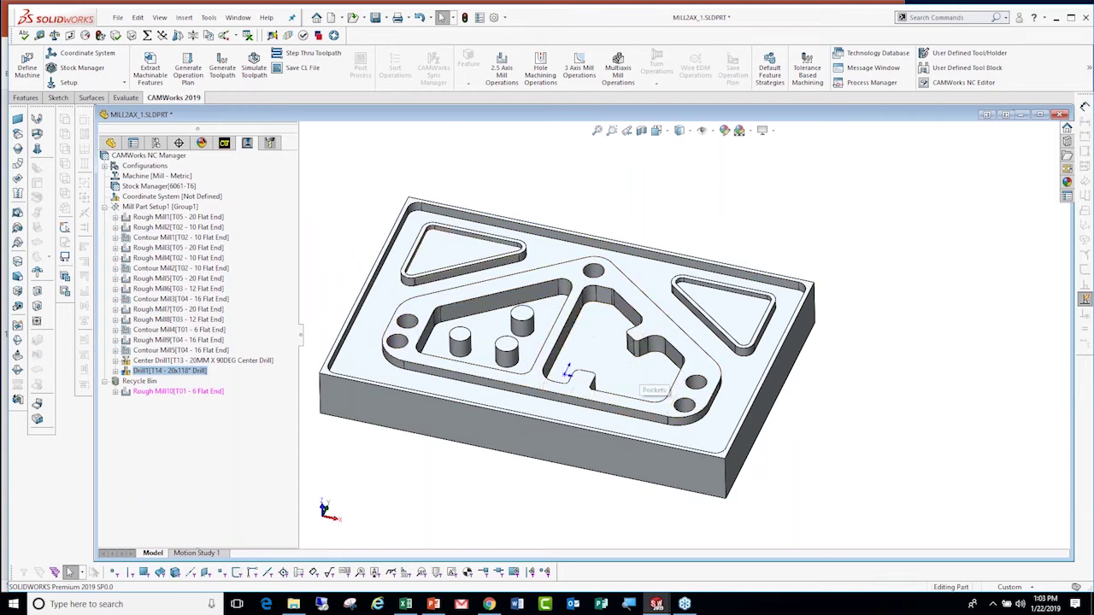
click(110, 143)
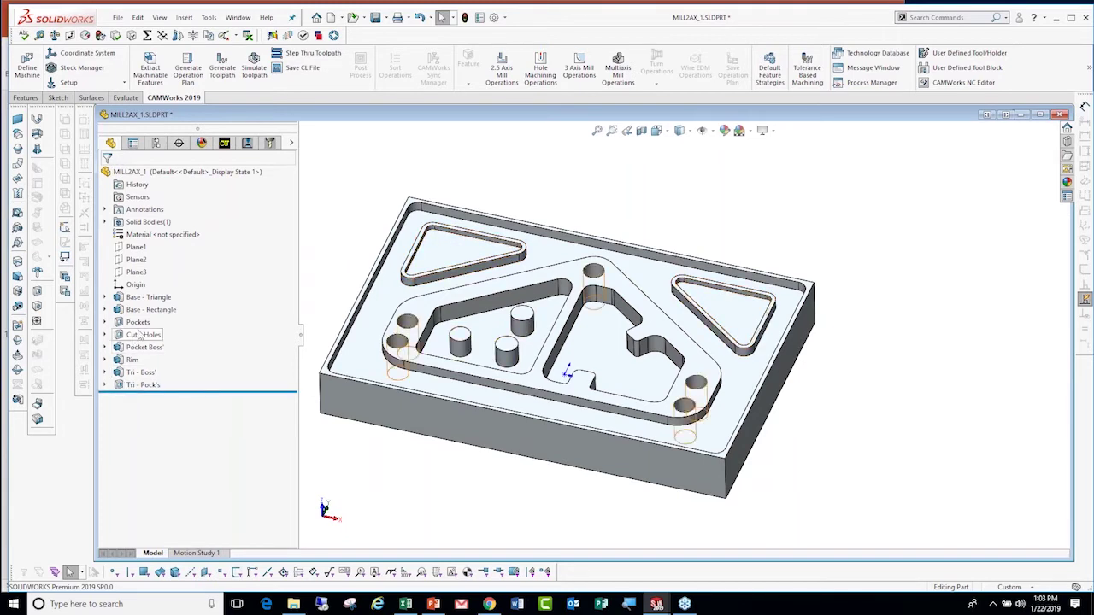
Edit the Pockets sketch, drag a spline point to reshape the notch, and rebuild.
right_click(137, 323)
click(260, 326)
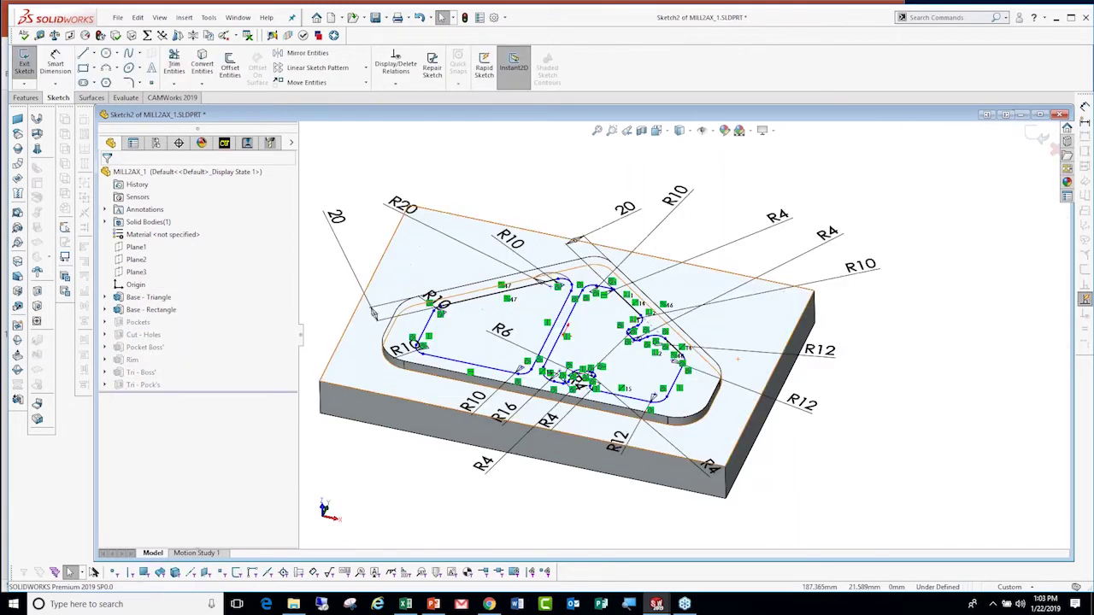
scroll(637, 326, down, 5)
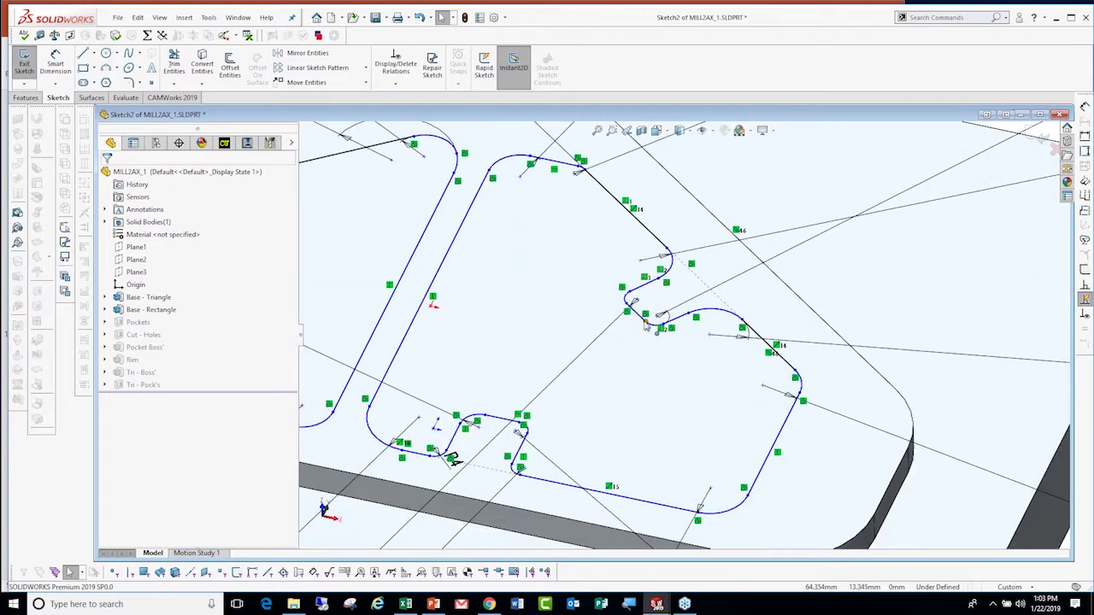
drag(645, 323, 599, 318)
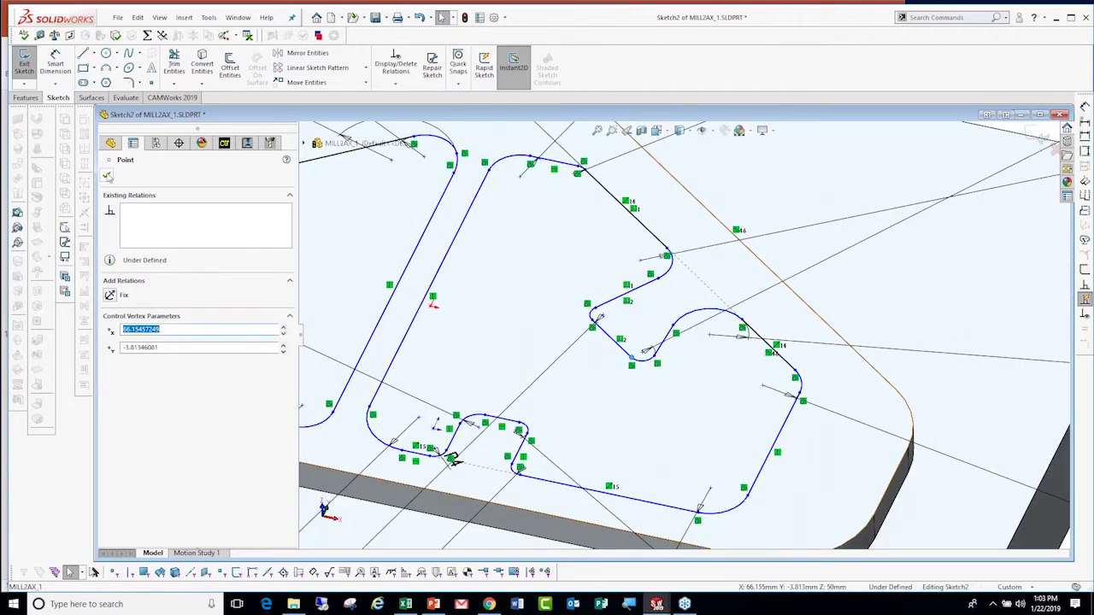
click(107, 175)
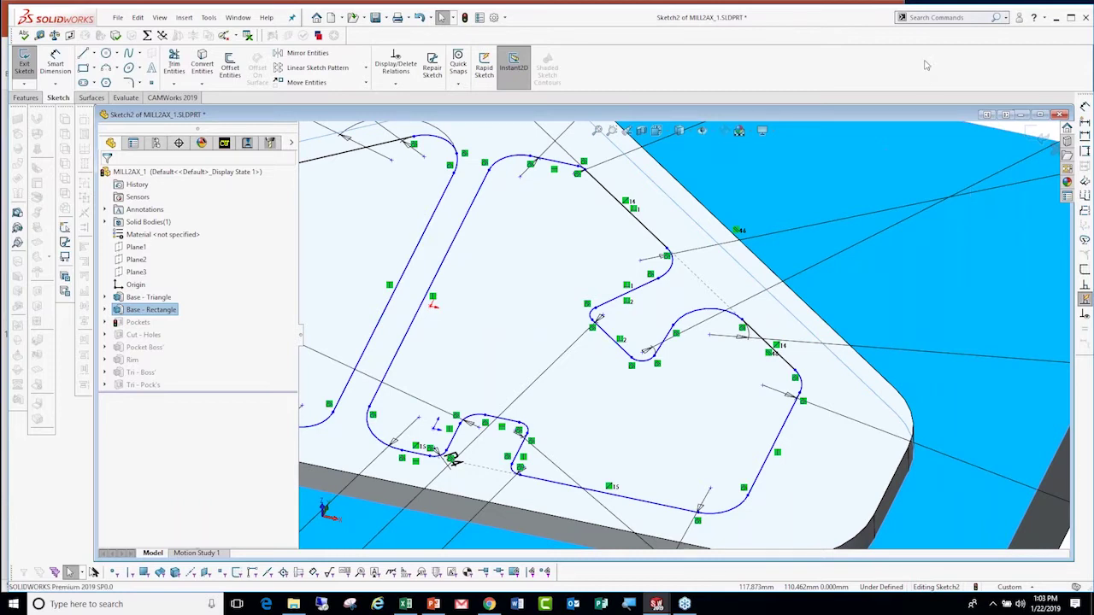
middle_drag(846, 248, 812, 297)
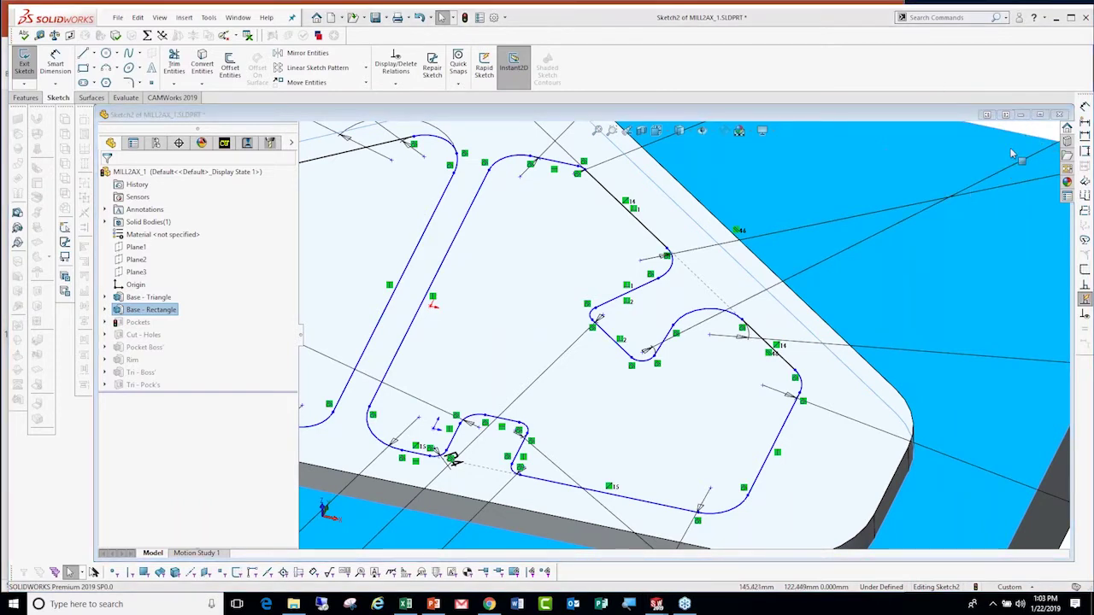
key(f)
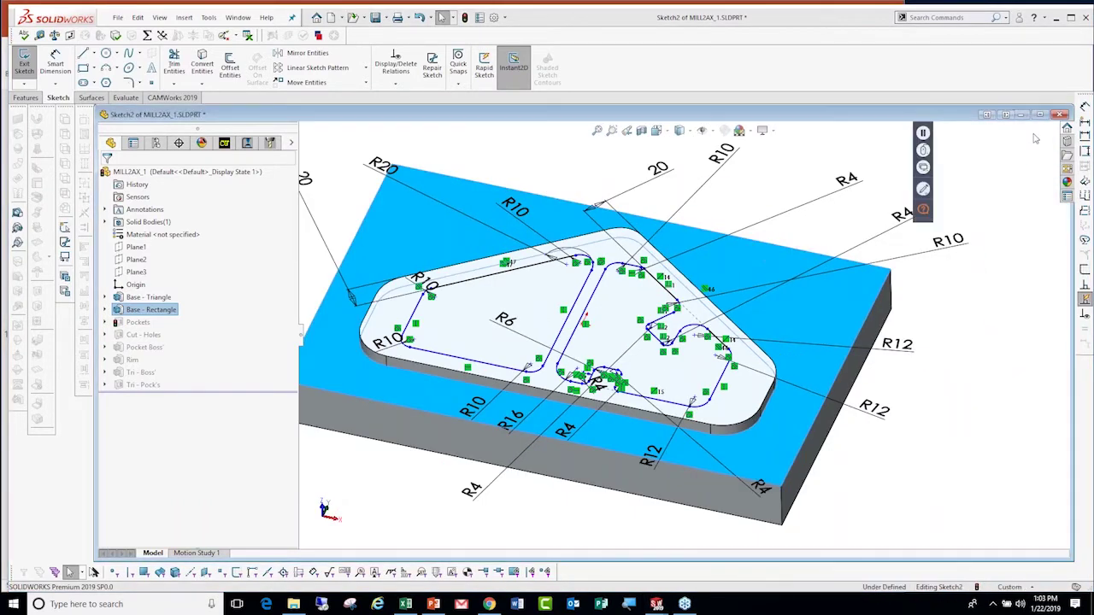
click(1036, 138)
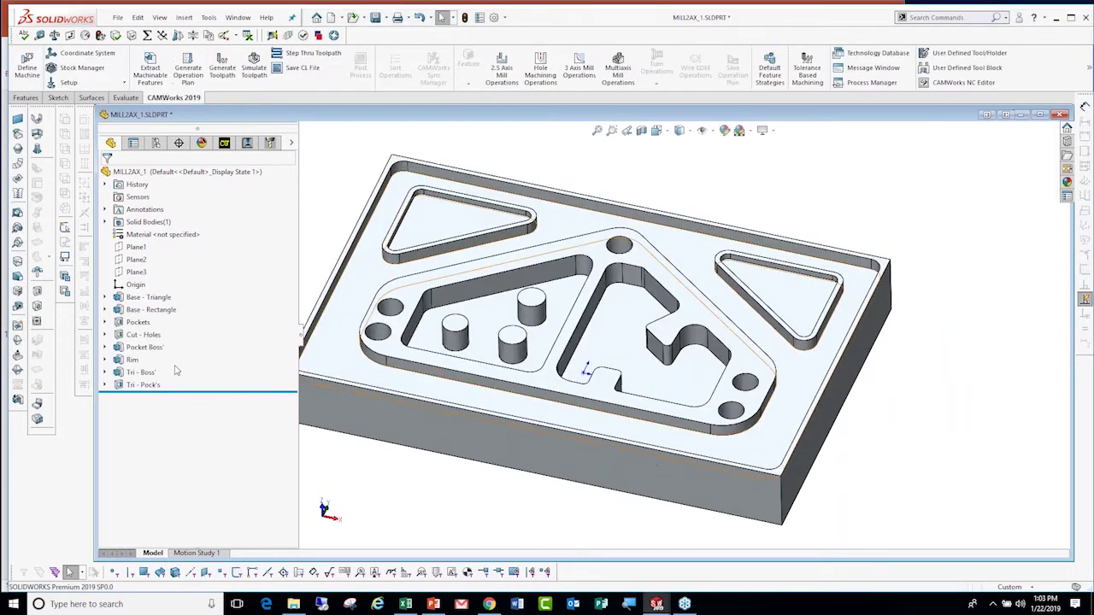
Accept updating the machining data and inspect the updated Rough Mill7 toolpath.
click(246, 144)
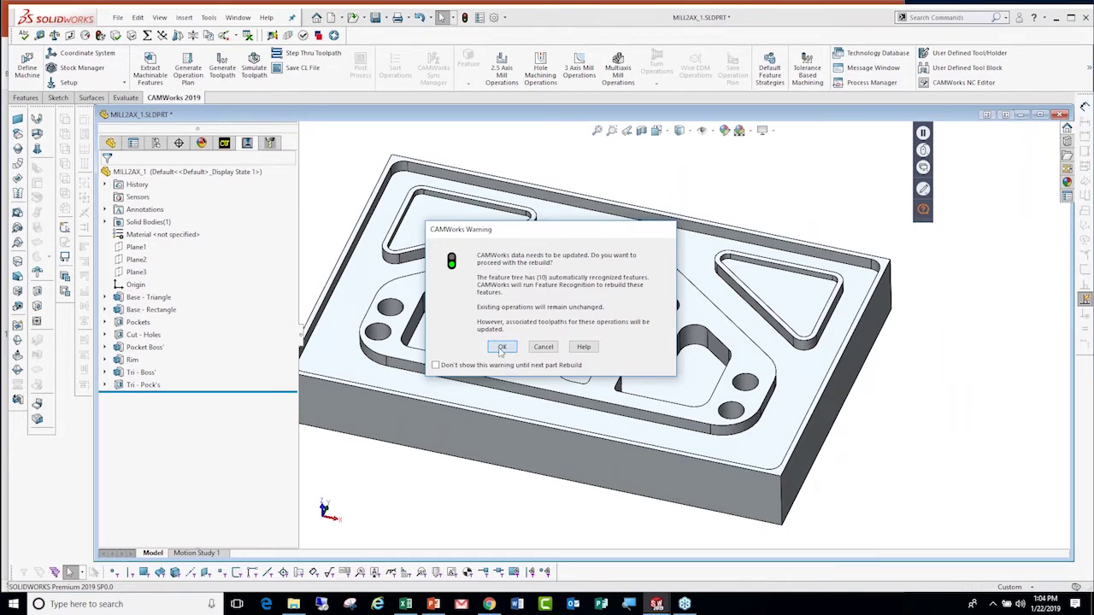
click(502, 347)
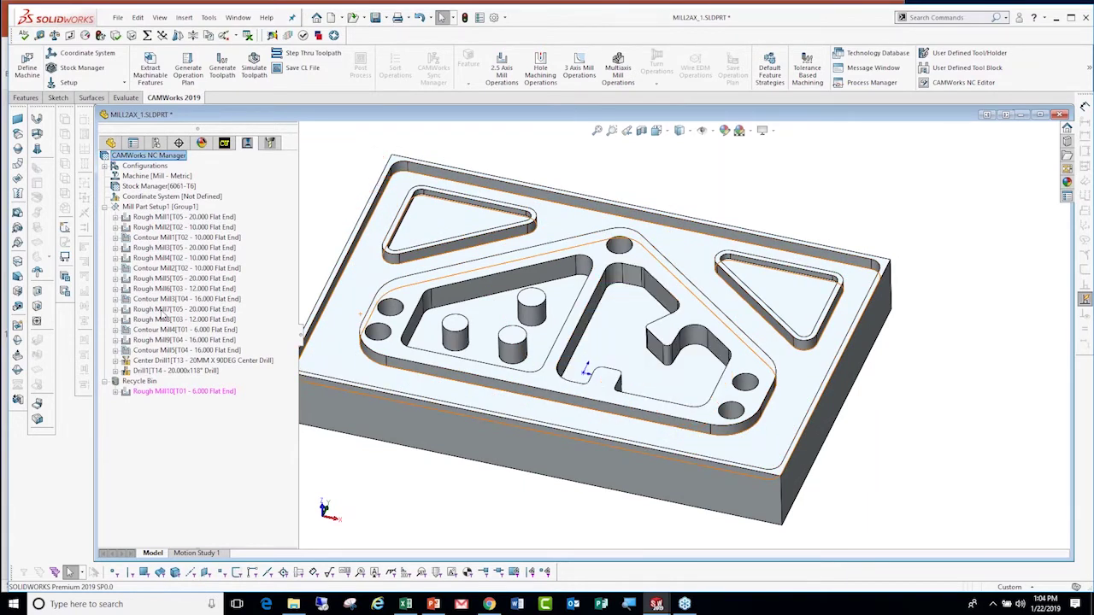
click(159, 311)
scroll(661, 395, down, 5)
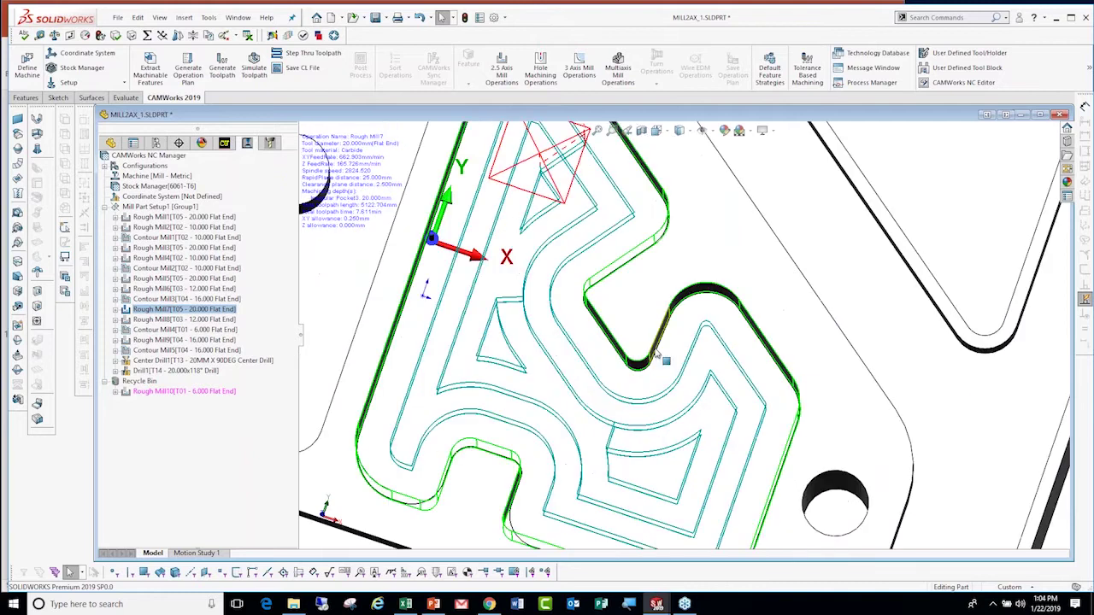
Check in 3D that Rough Mill8 and Contour Mill4 toolpaths follow the reshaped notch.
click(224, 320)
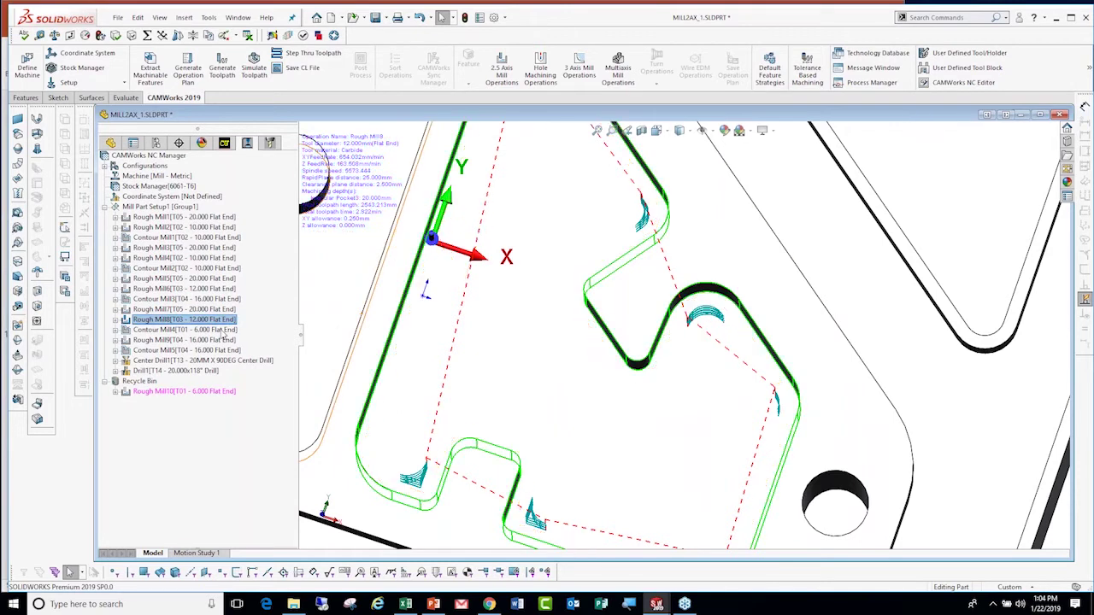
click(205, 330)
middle_drag(703, 449, 708, 362)
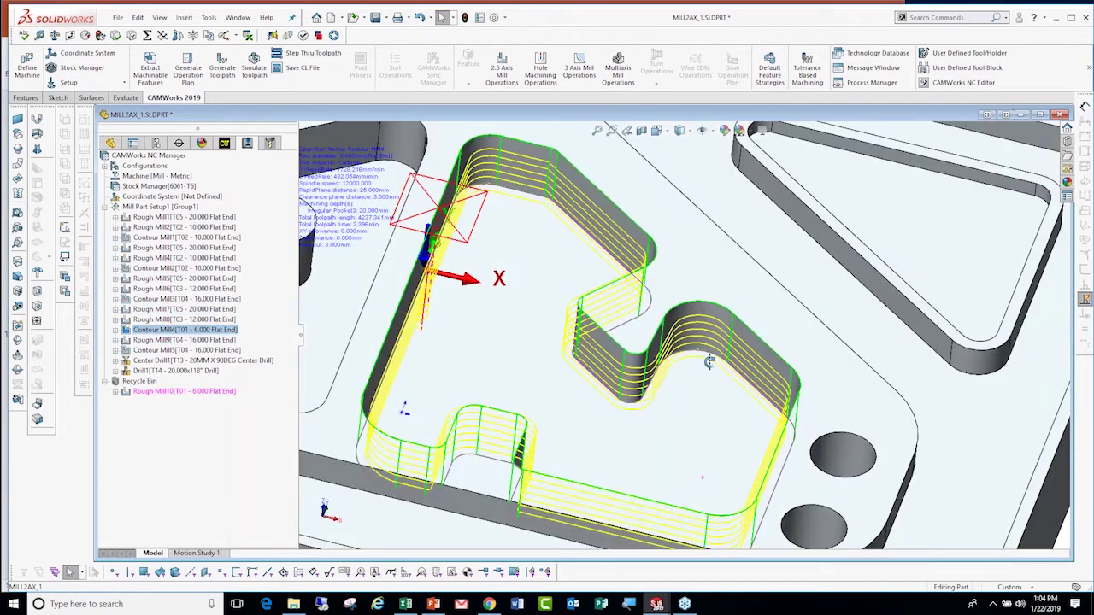
scroll(709, 363, up, 5)
scroll(650, 368, up, 4)
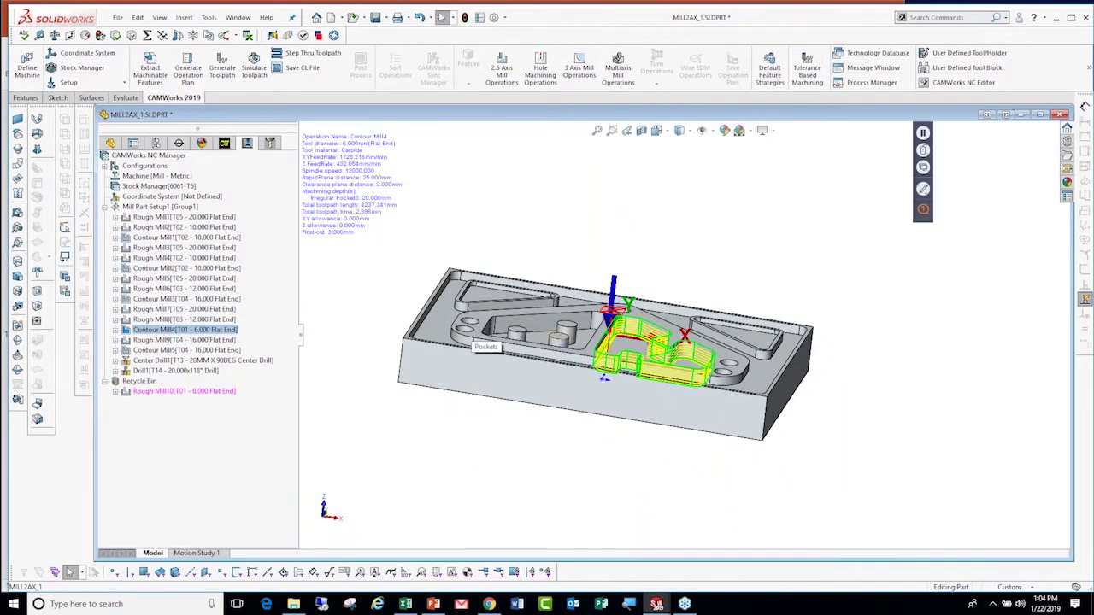
middle_drag(564, 380, 605, 375)
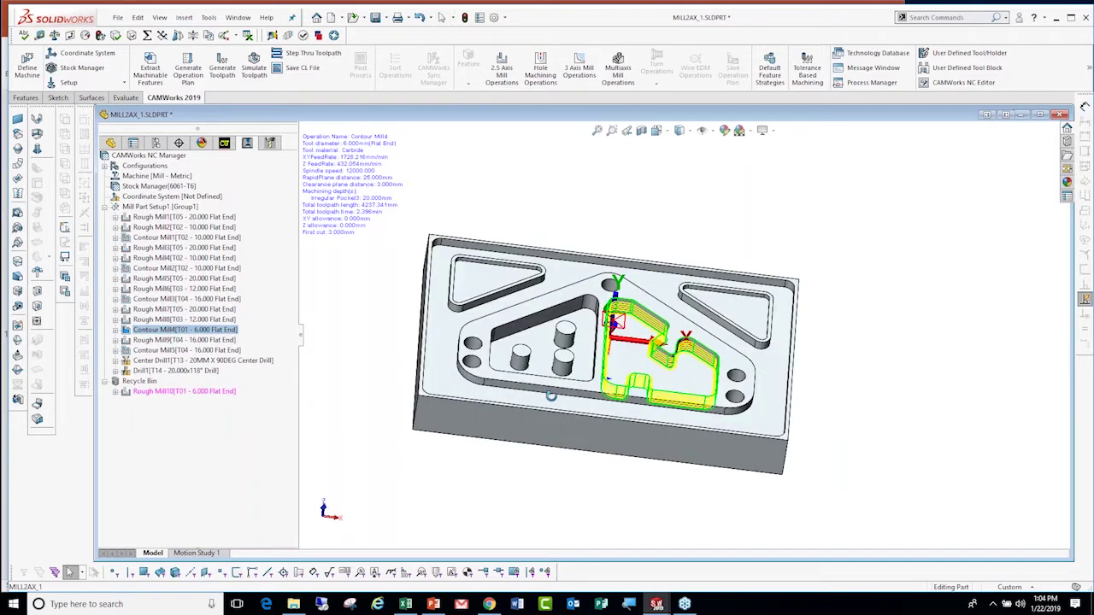
scroll(687, 389, down, 2)
scroll(687, 388, down, 1)
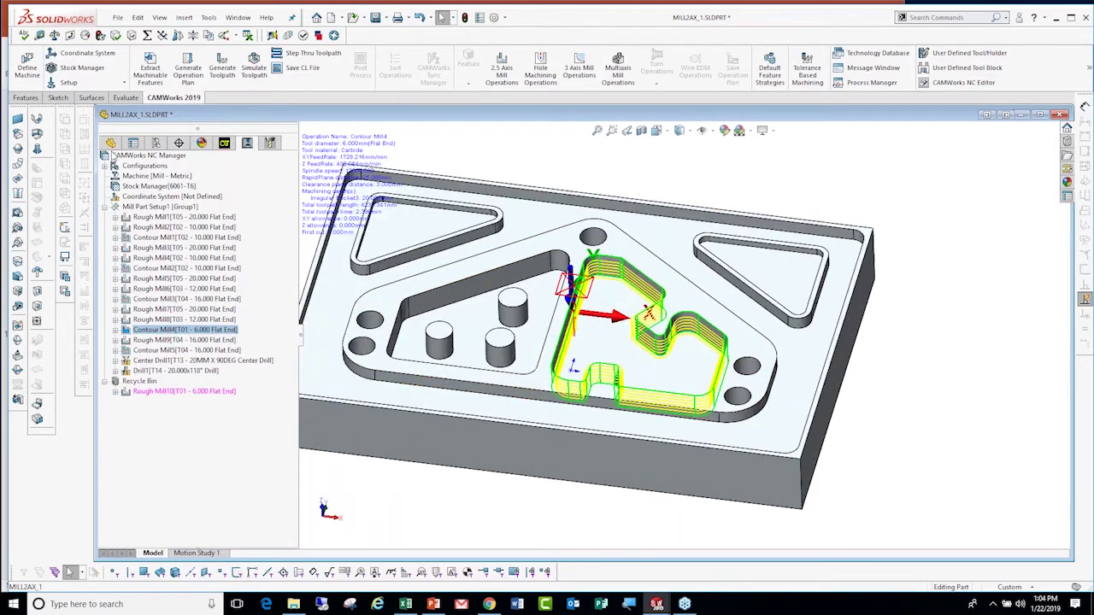
click(112, 142)
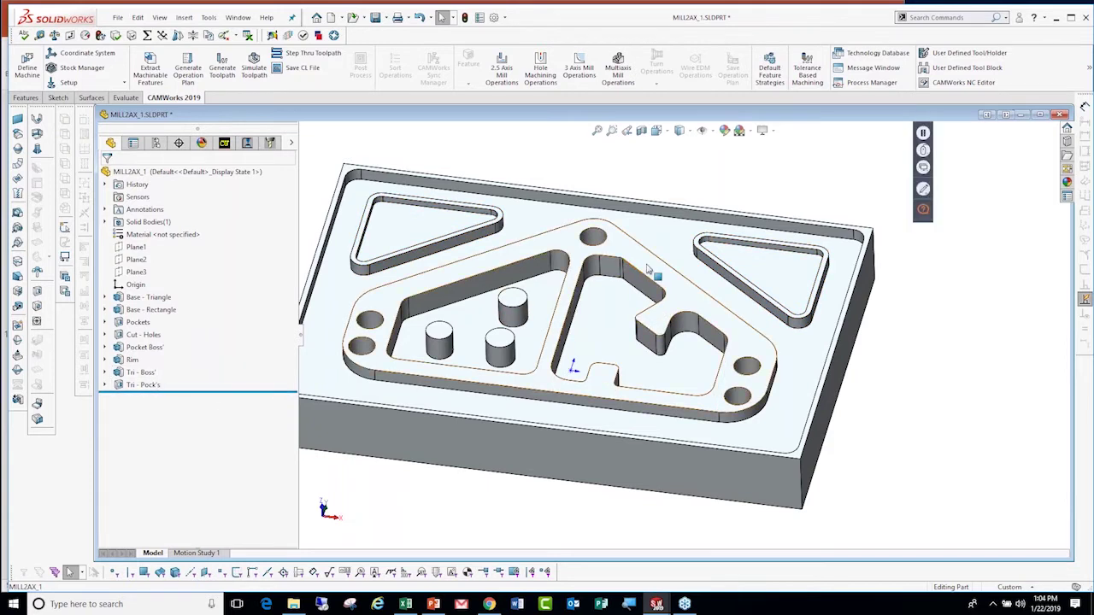
Add ANSI Inch 1/4-20 tapped holes at points on the Base - Triangle top face.
click(650, 278)
click(26, 98)
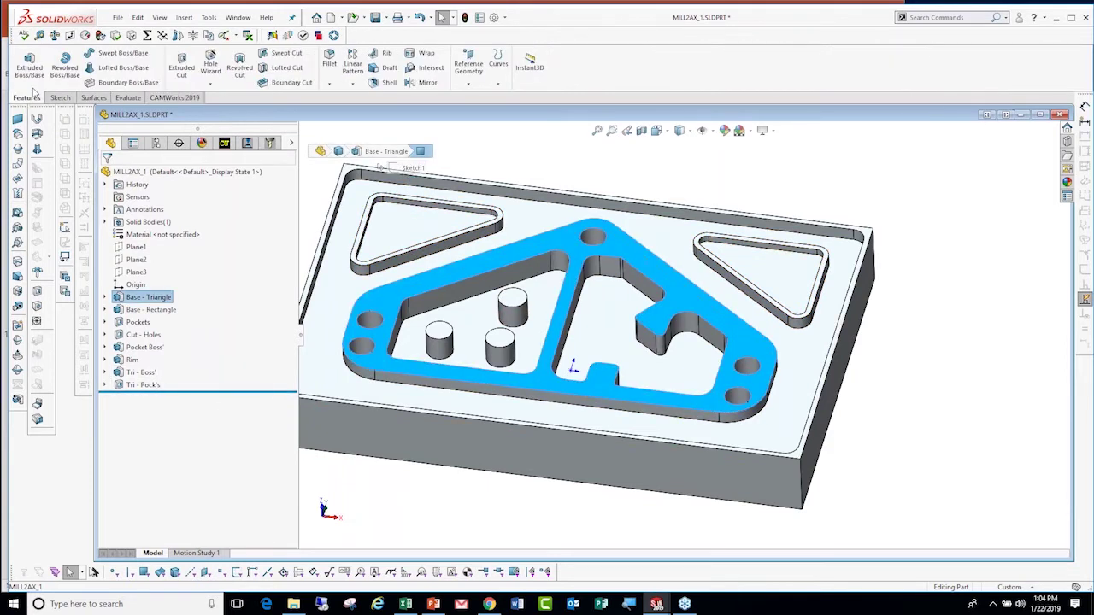
click(210, 64)
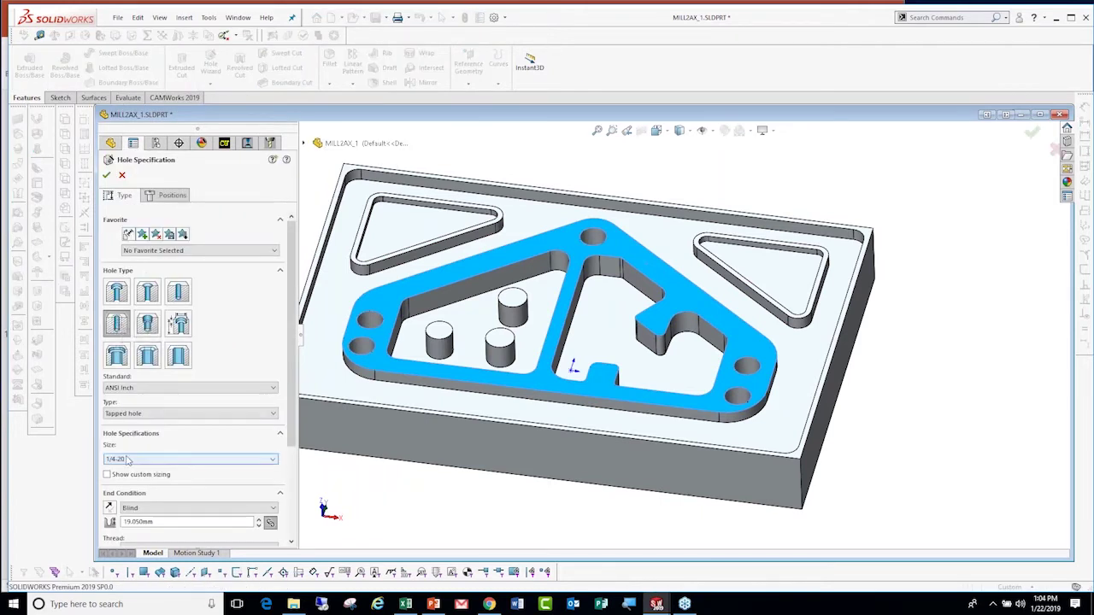
scroll(293, 382, down, 3)
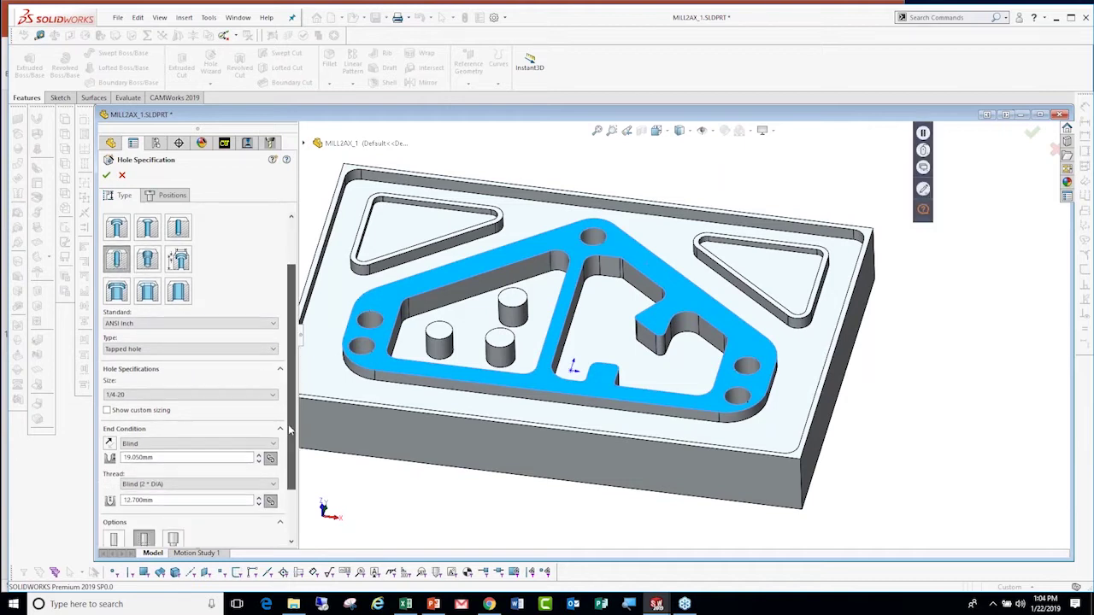
scroll(293, 382, down, 2)
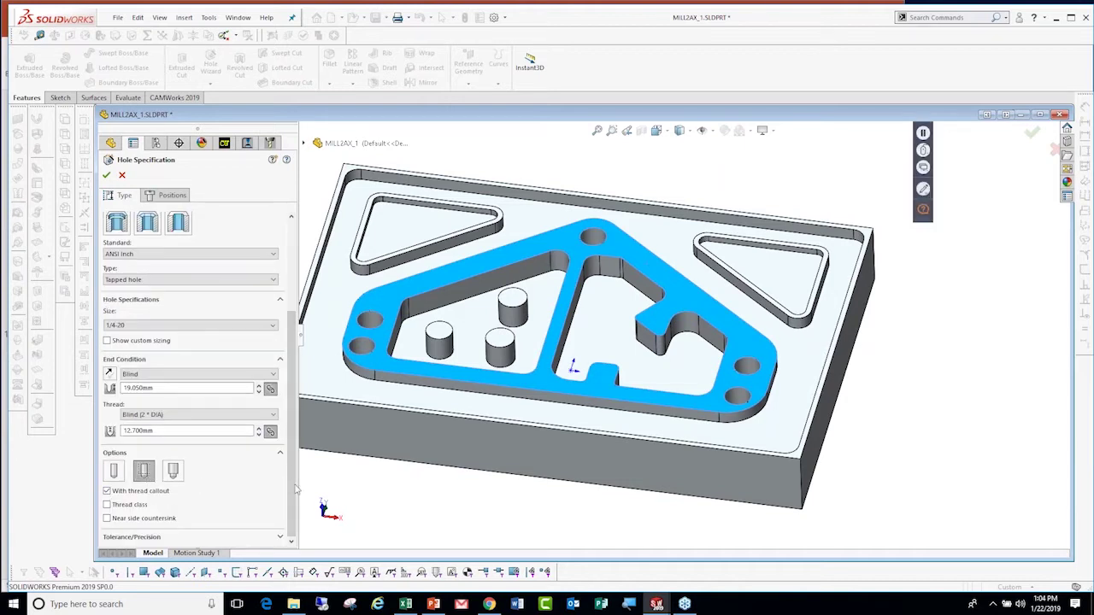
drag(297, 502, 293, 405)
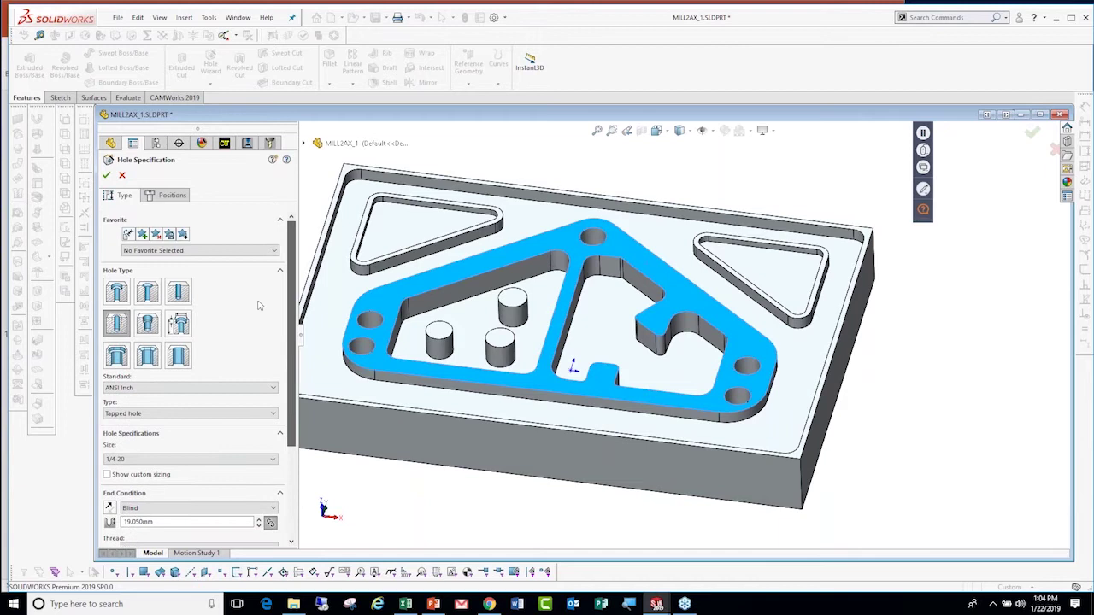
click(174, 196)
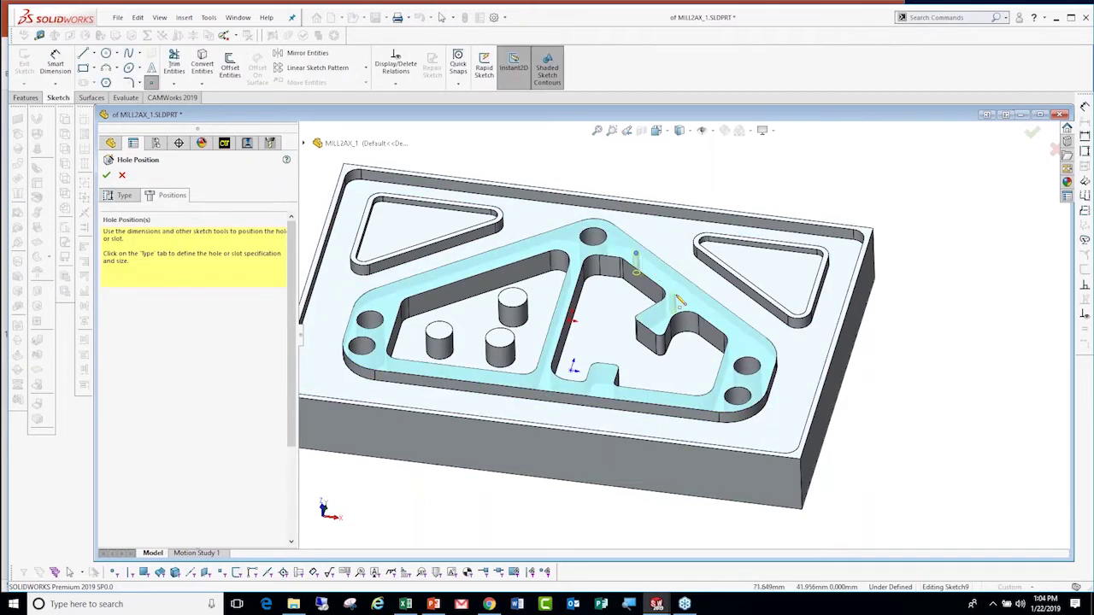
click(680, 315)
click(721, 332)
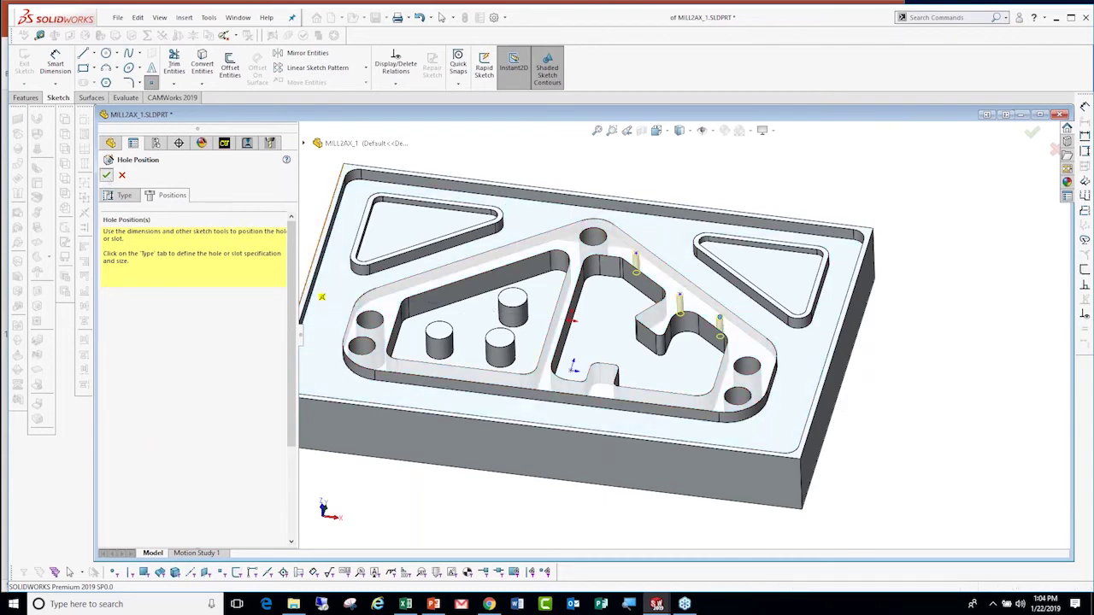
click(106, 175)
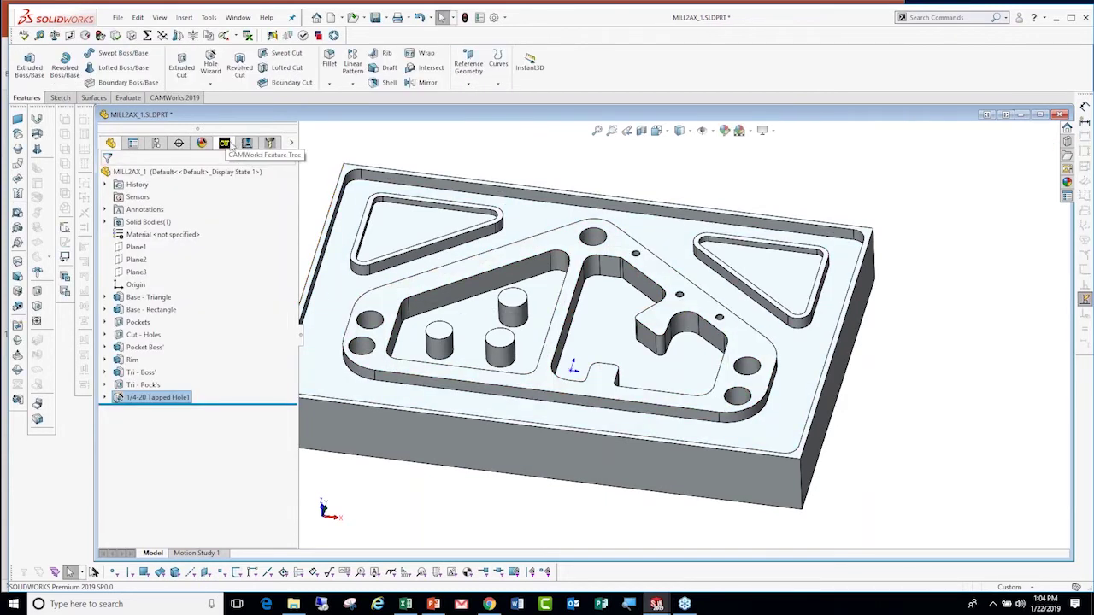
Rebuild the CAM data and generate Center Drill2, Drill3 and Tap1 operations for Hole Group2.
click(225, 143)
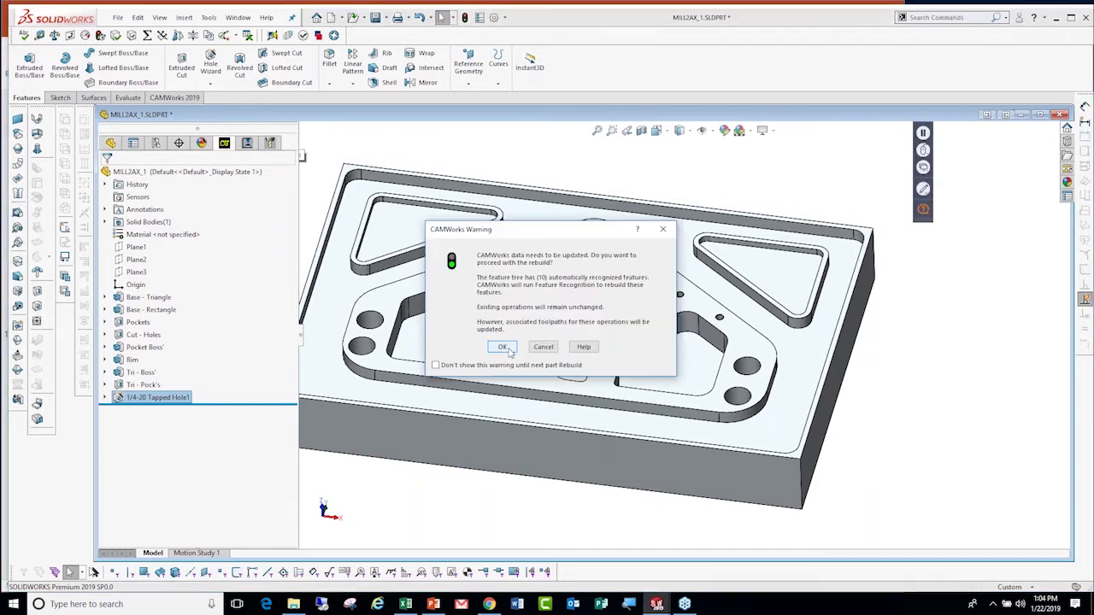
click(503, 347)
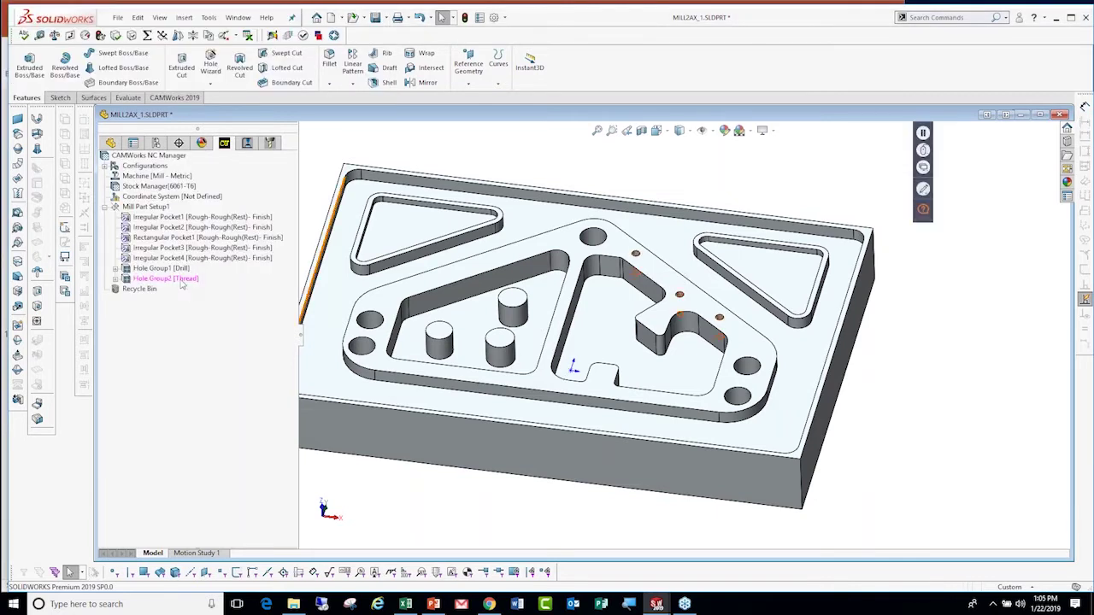
right_click(183, 280)
mouse_move(210, 300)
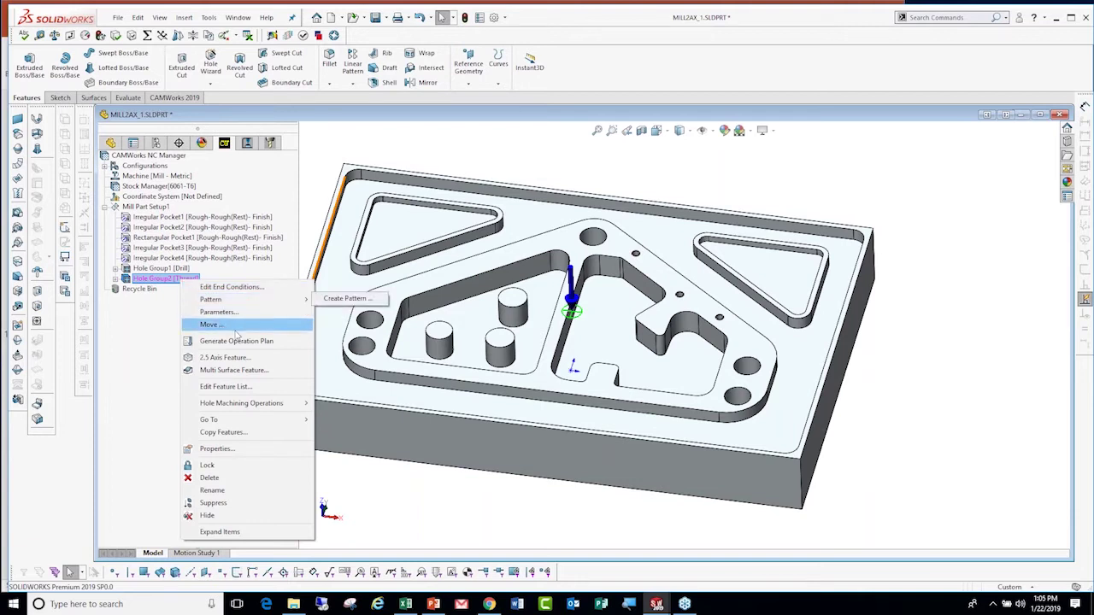
click(250, 342)
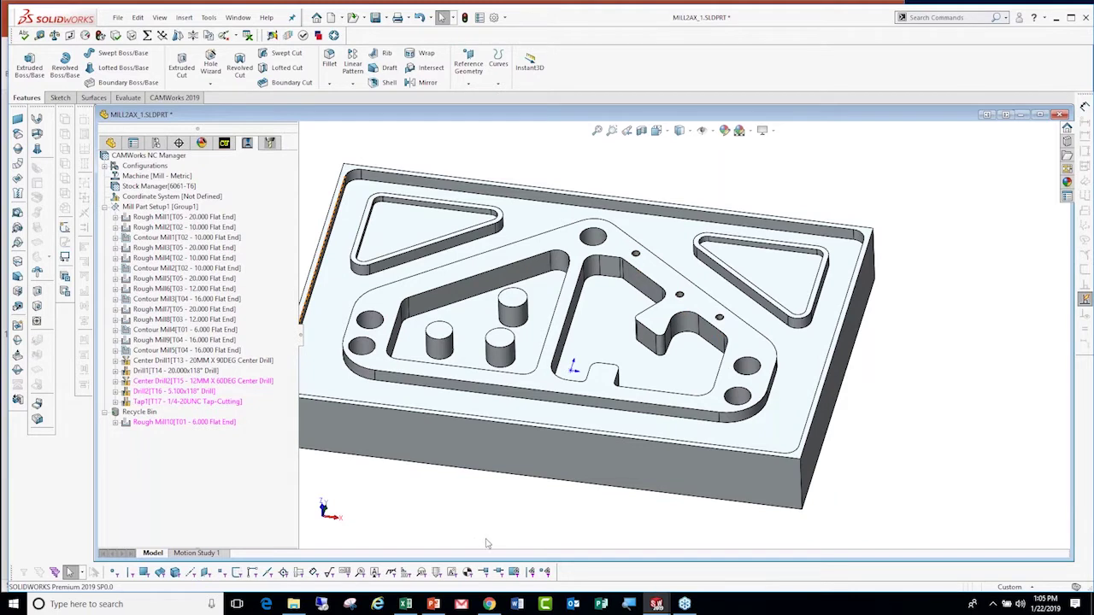
key(f)
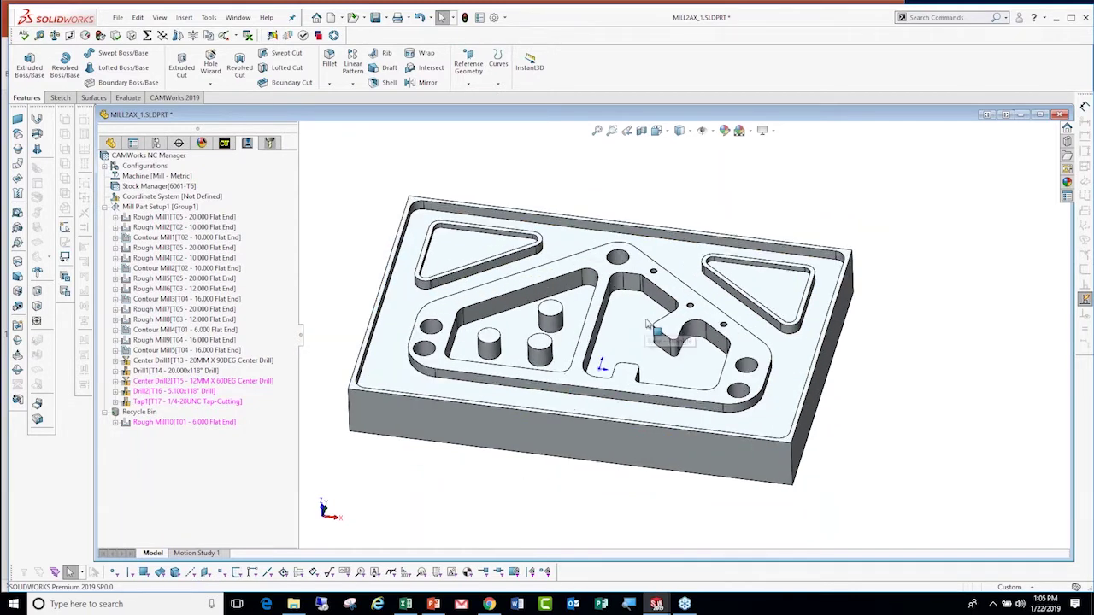
scroll(649, 325, down, 2)
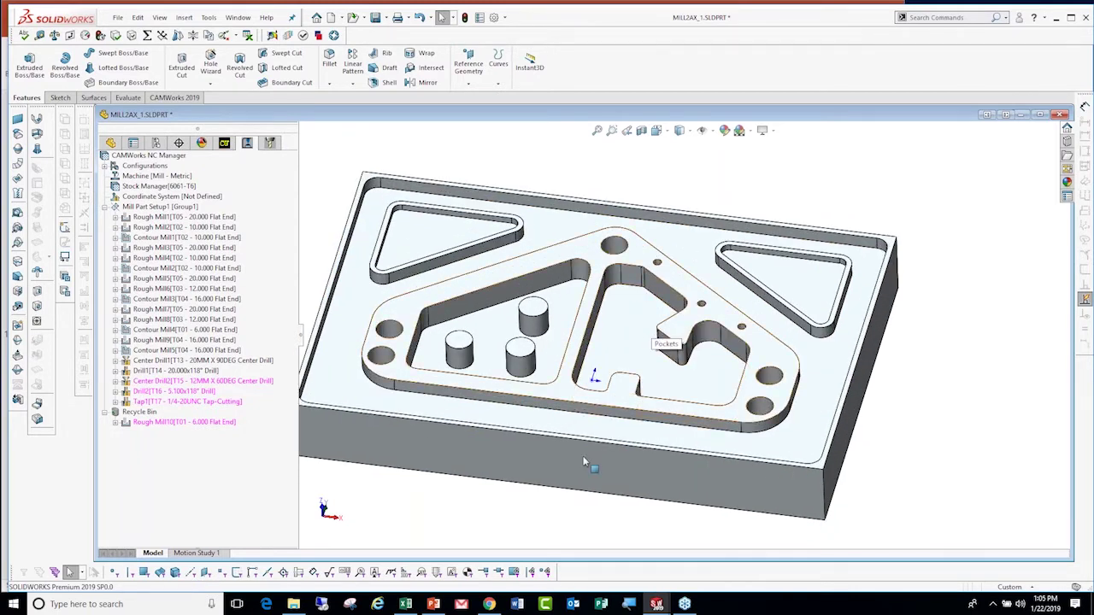
Show the SOLIDWORKS CAM vs CAMWorks comparison slide in PowerPoint, then return to SOLIDWORKS.
click(433, 604)
scroll(220, 169, down, 1)
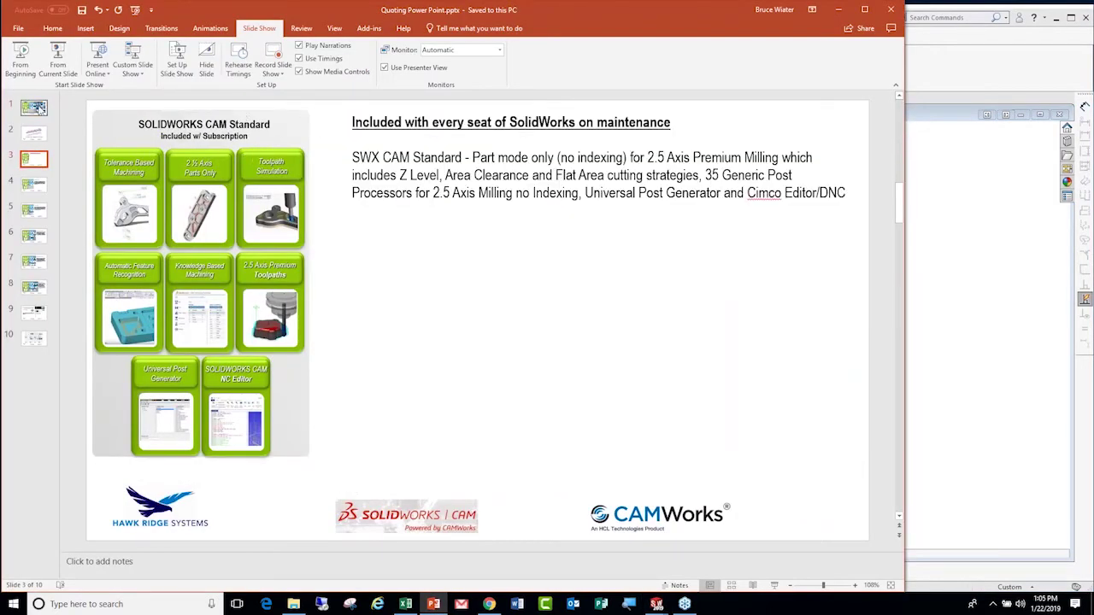
click(37, 107)
drag(40, 109, 37, 107)
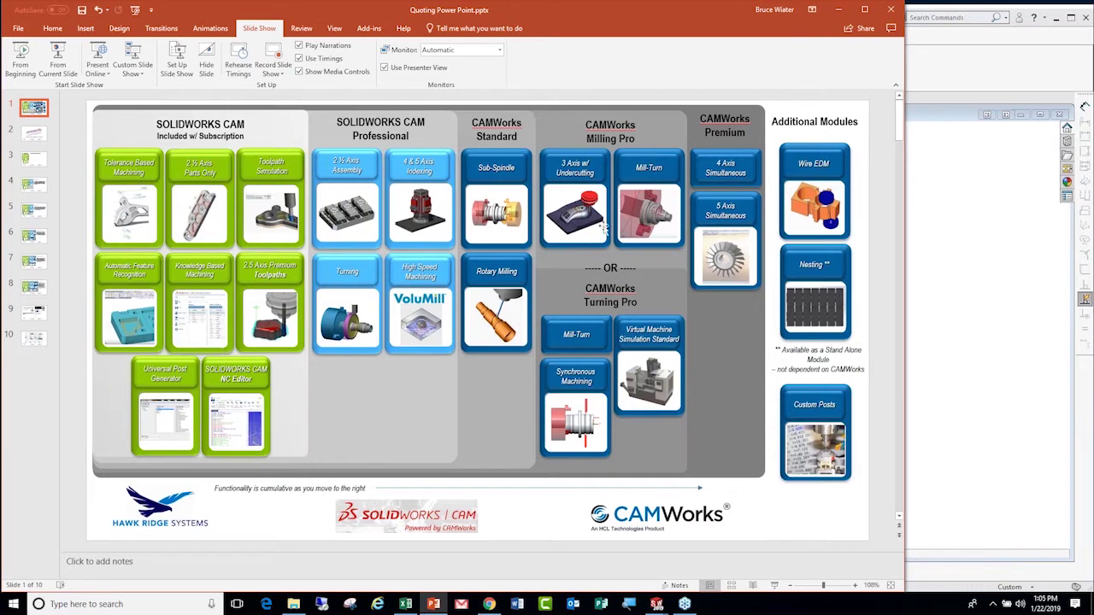
click(947, 61)
click(118, 17)
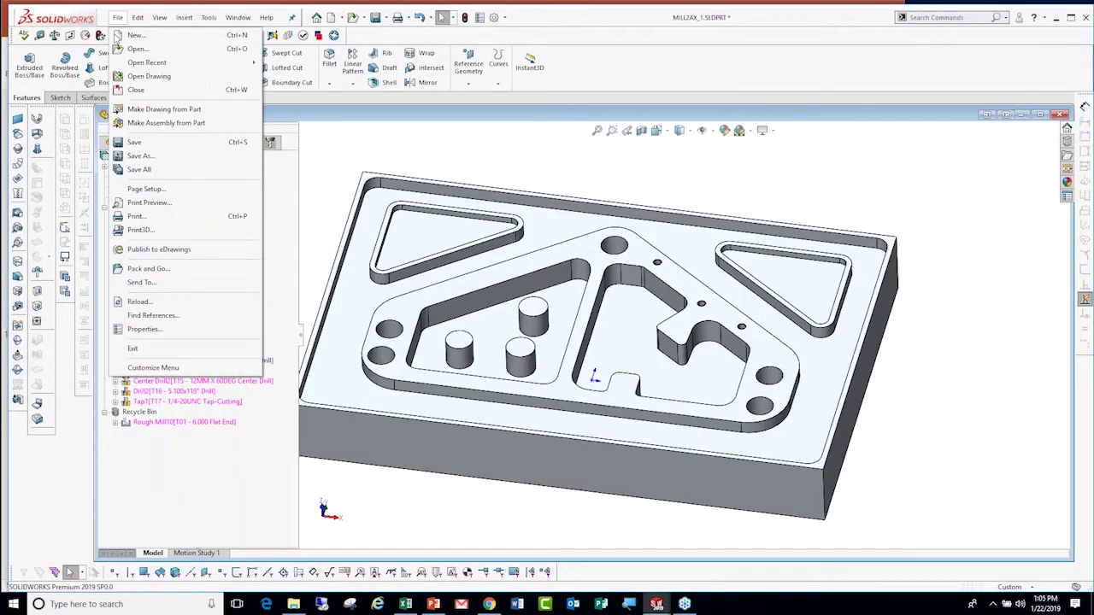
Close MILL2AX_1 without saving and open Cavity.SLDPRT.
click(139, 90)
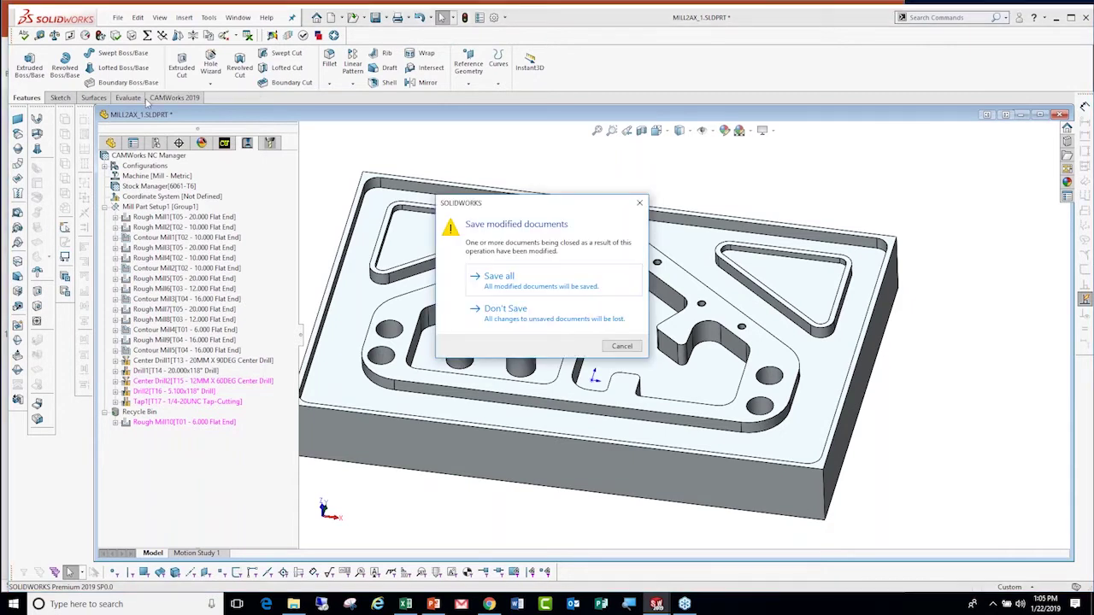
click(507, 317)
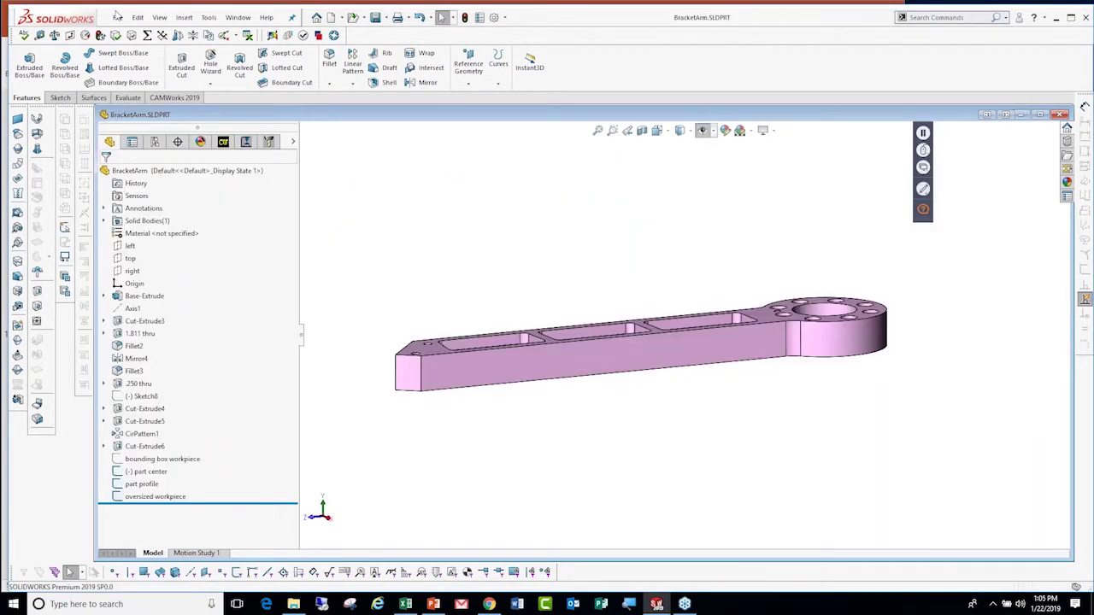
click(117, 17)
click(136, 48)
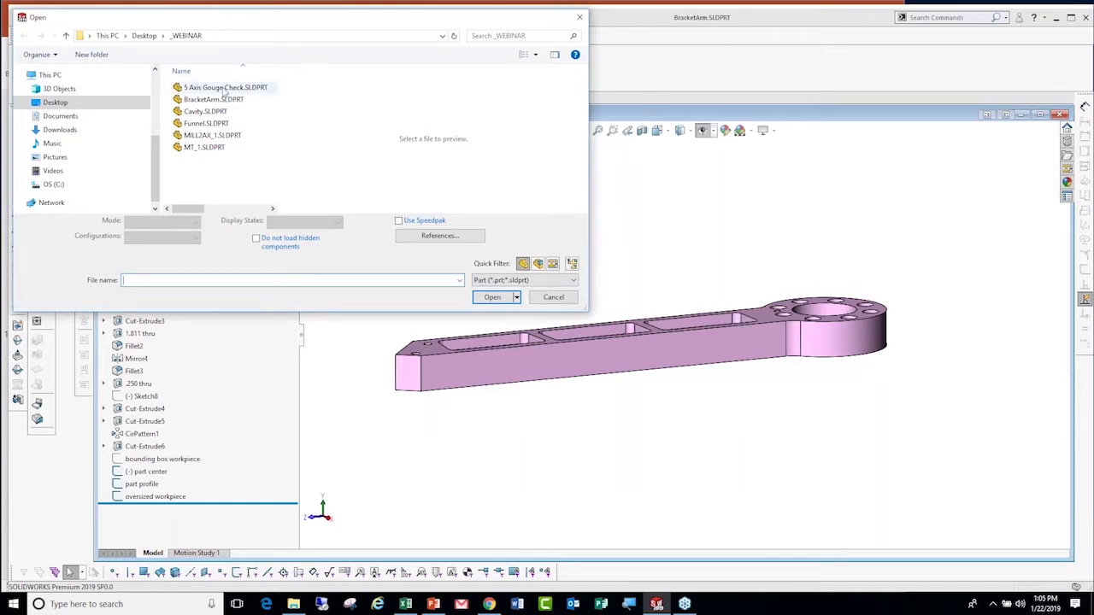
click(209, 113)
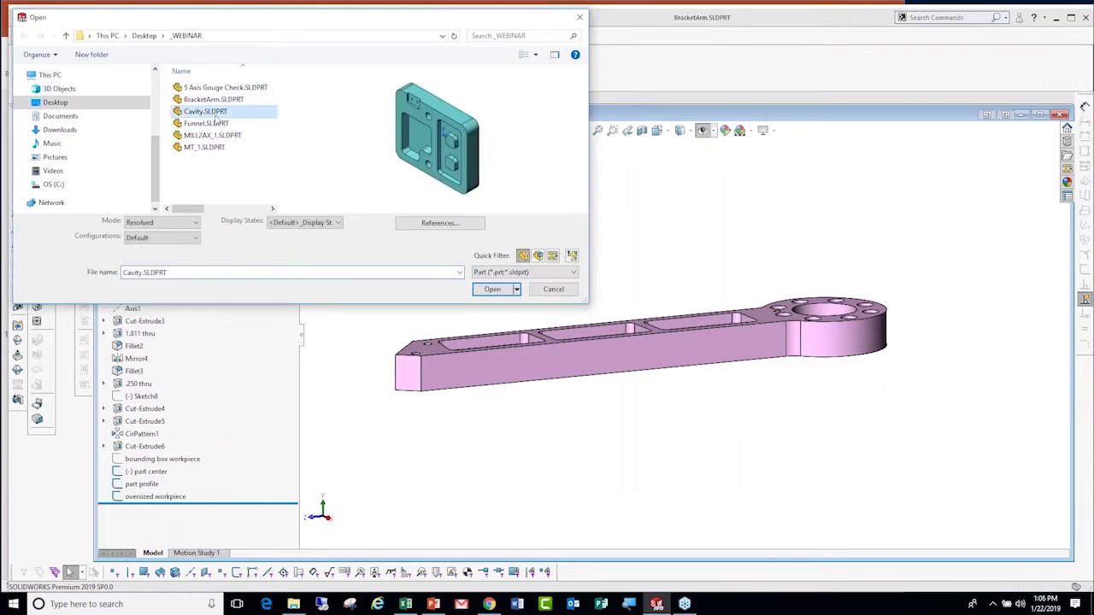
click(508, 290)
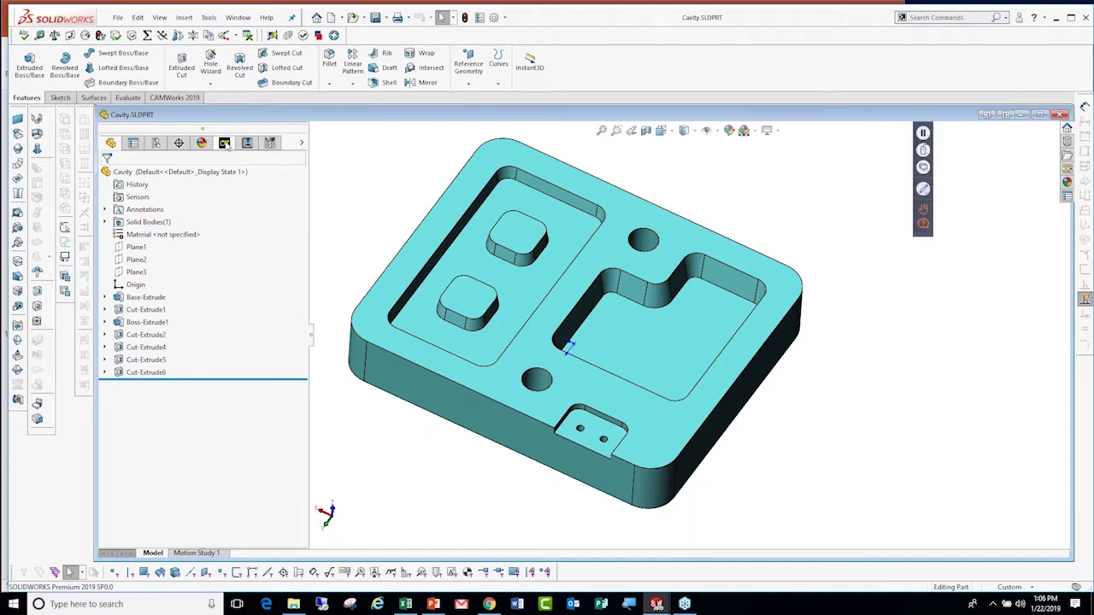
Show the Cavity's CAMWorks tree and select the Stock Manager.
click(224, 142)
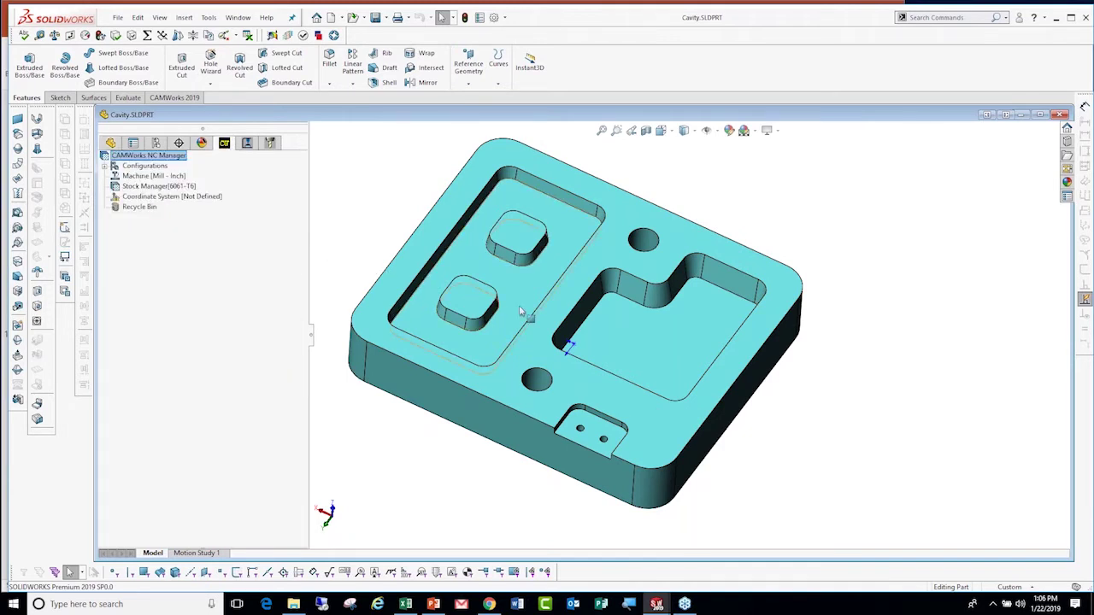
middle_drag(527, 313, 528, 333)
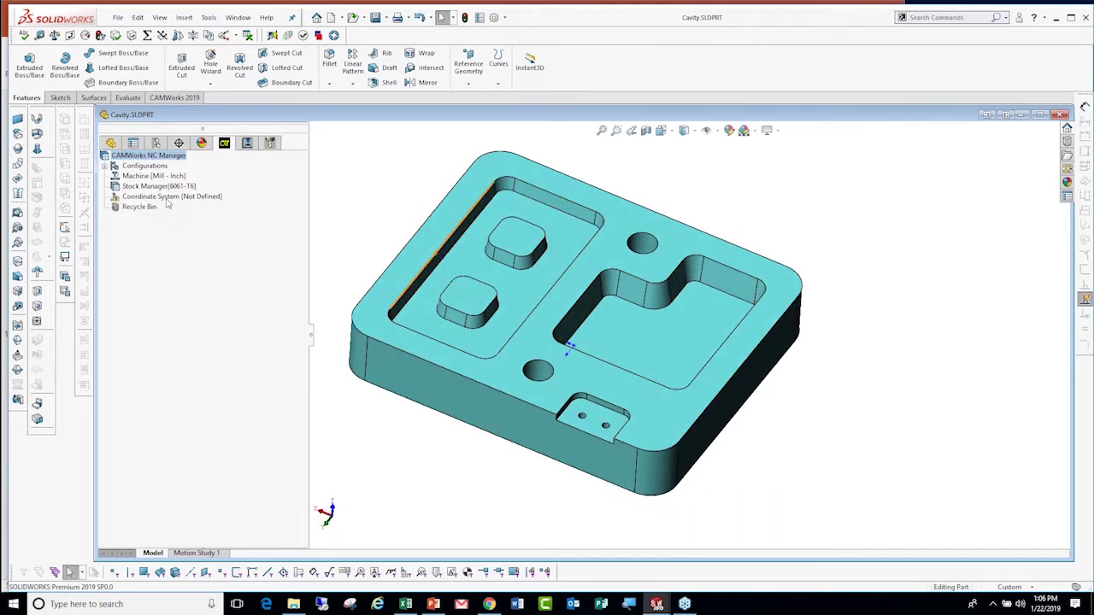
click(150, 191)
Create a Mill Part Setup with a multi-surface feature using the Area Clearance, Z Level strategy.
right_click(151, 191)
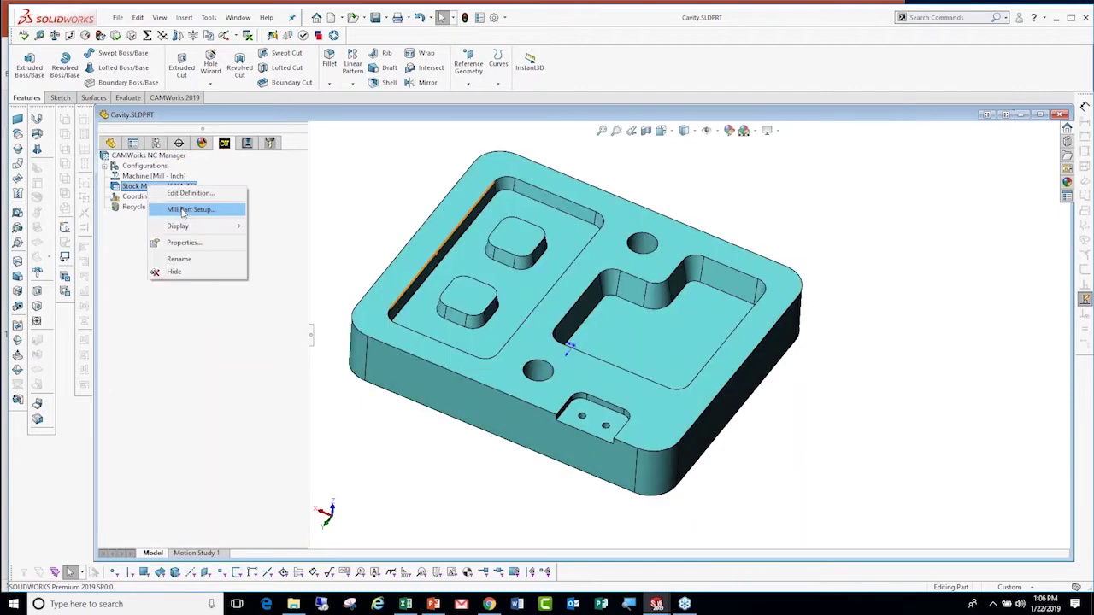
click(183, 212)
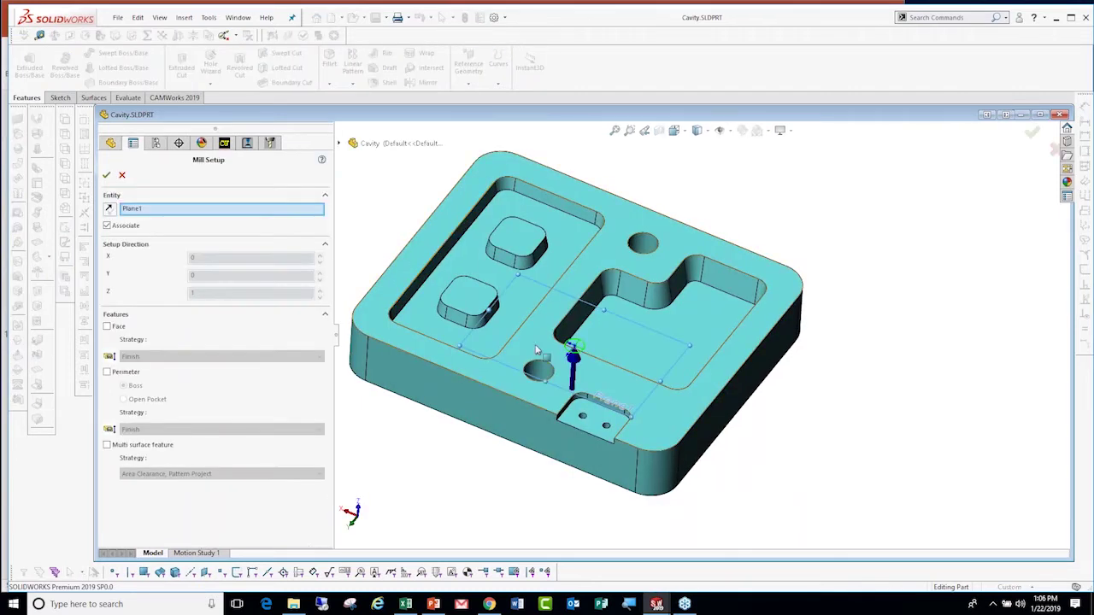
click(106, 444)
click(231, 475)
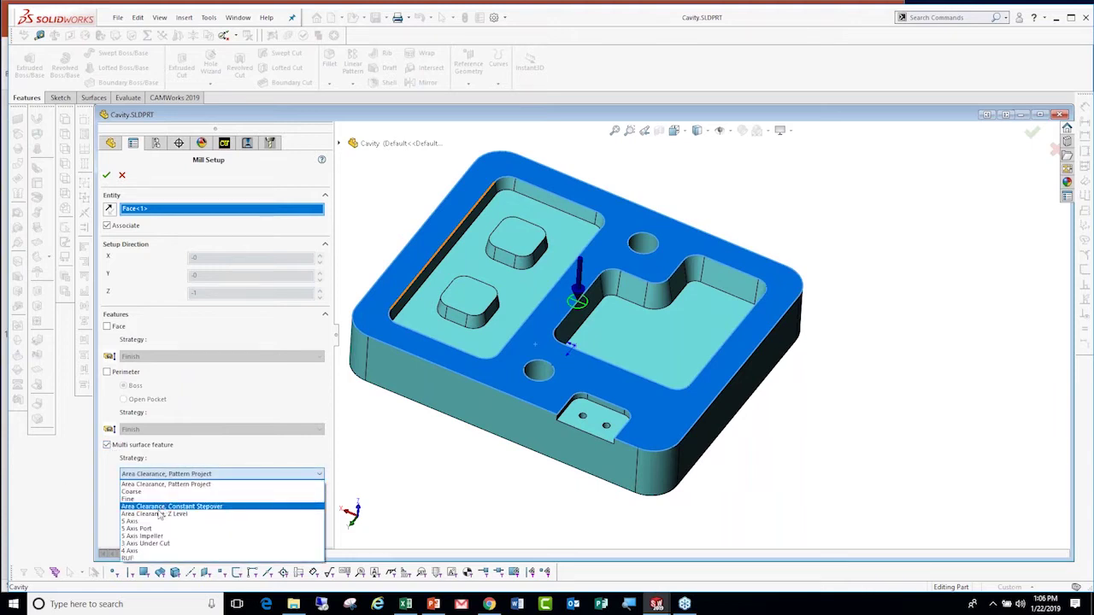
click(180, 515)
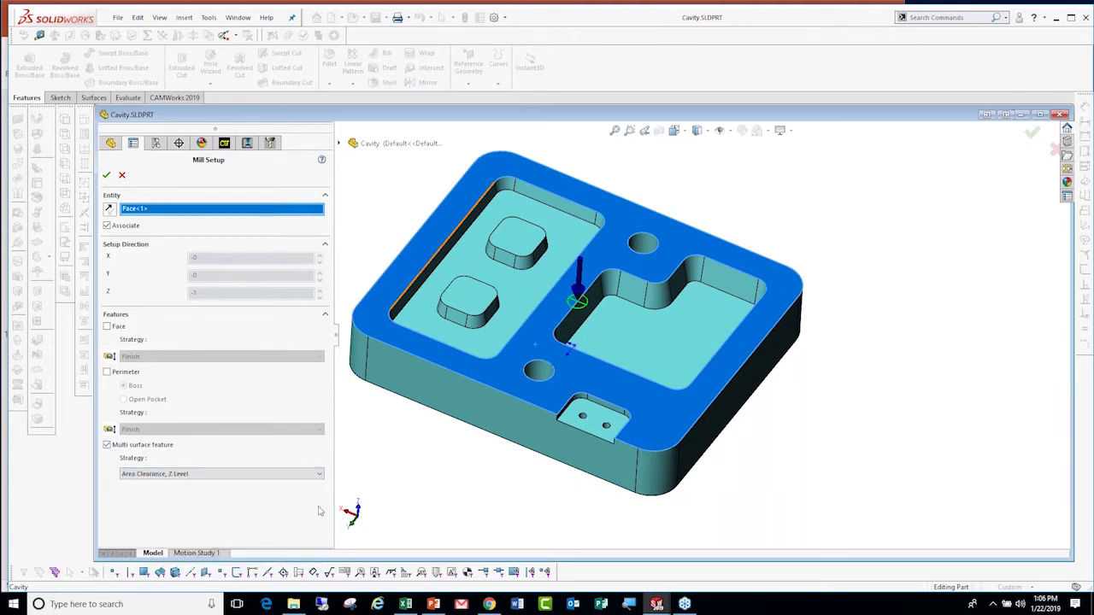
key(Return)
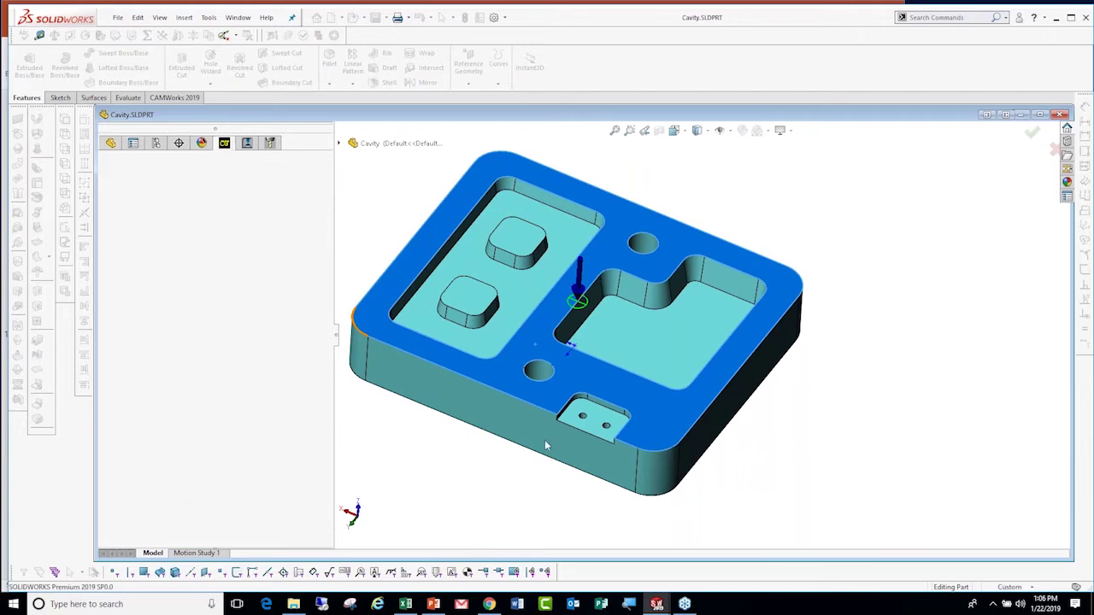
Generate the operation plan for Multi Surface Feature1 and the Area Clearance1 toolpath.
right_click(243, 217)
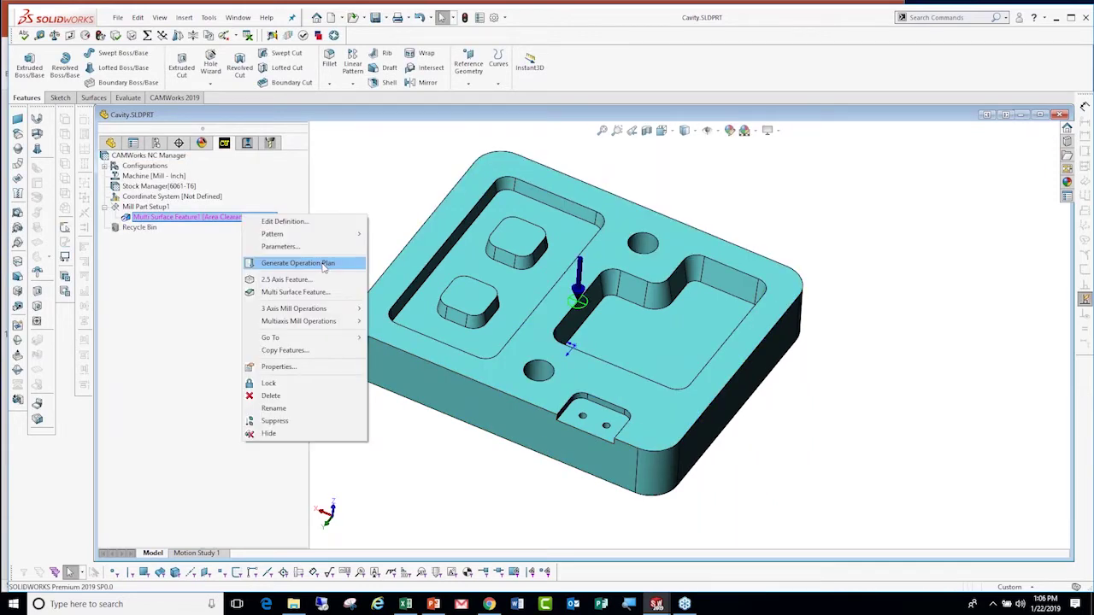
click(324, 265)
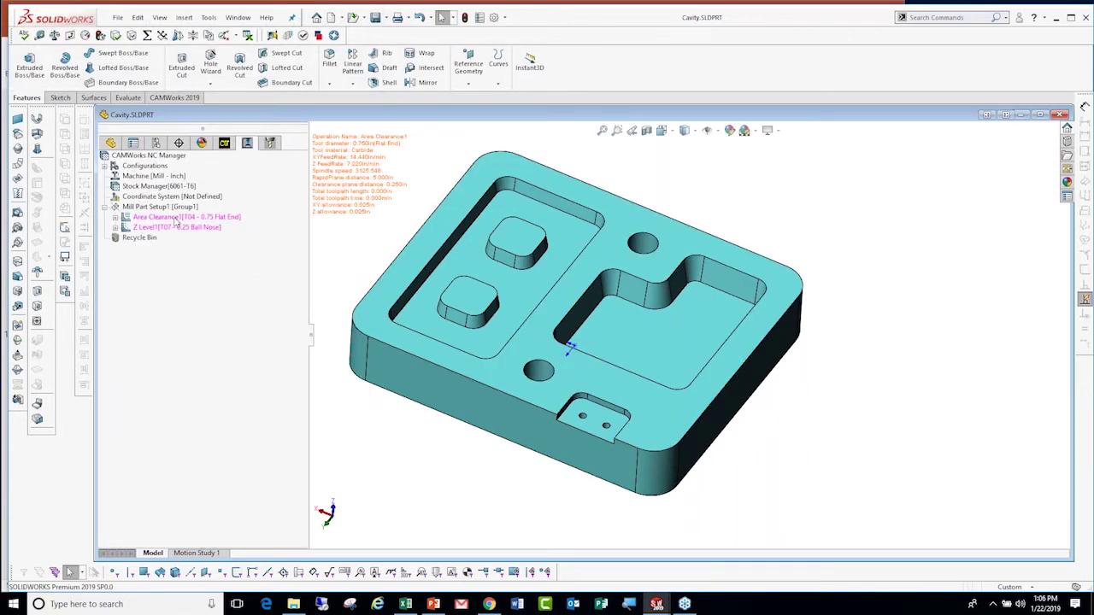
right_click(202, 219)
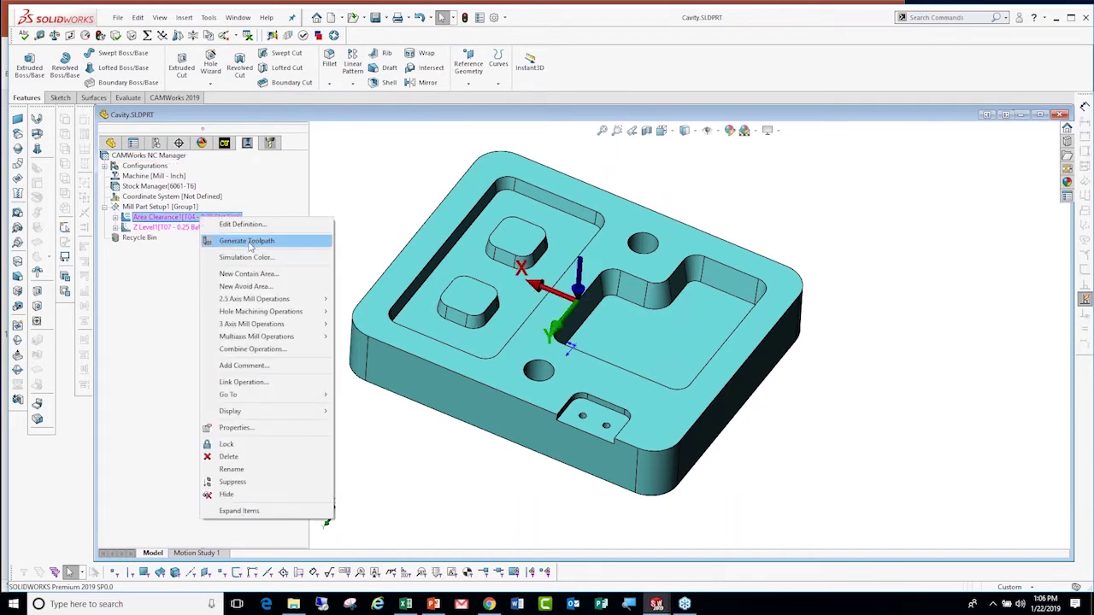
click(248, 241)
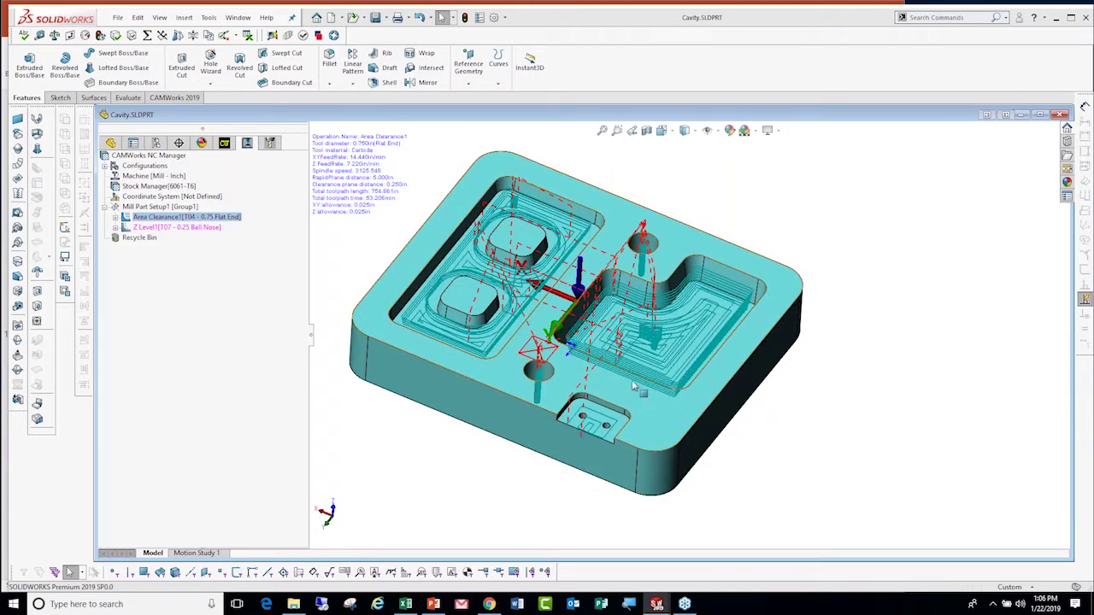
click(634, 387)
click(473, 465)
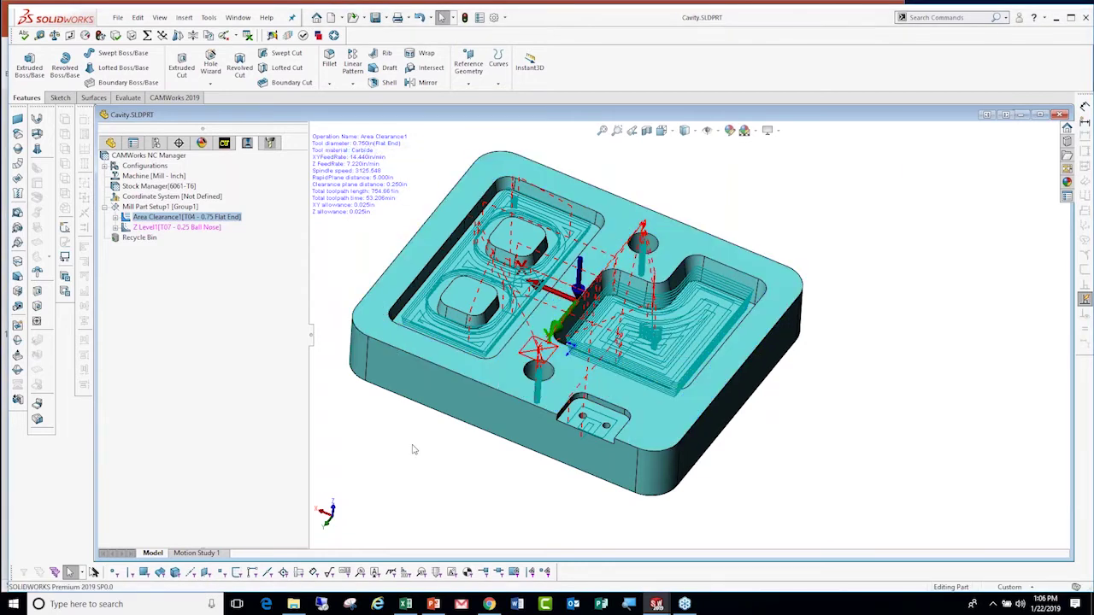
Display Area Clearance1's toolpath and open its operation parameters.
click(205, 221)
right_click(204, 220)
click(242, 225)
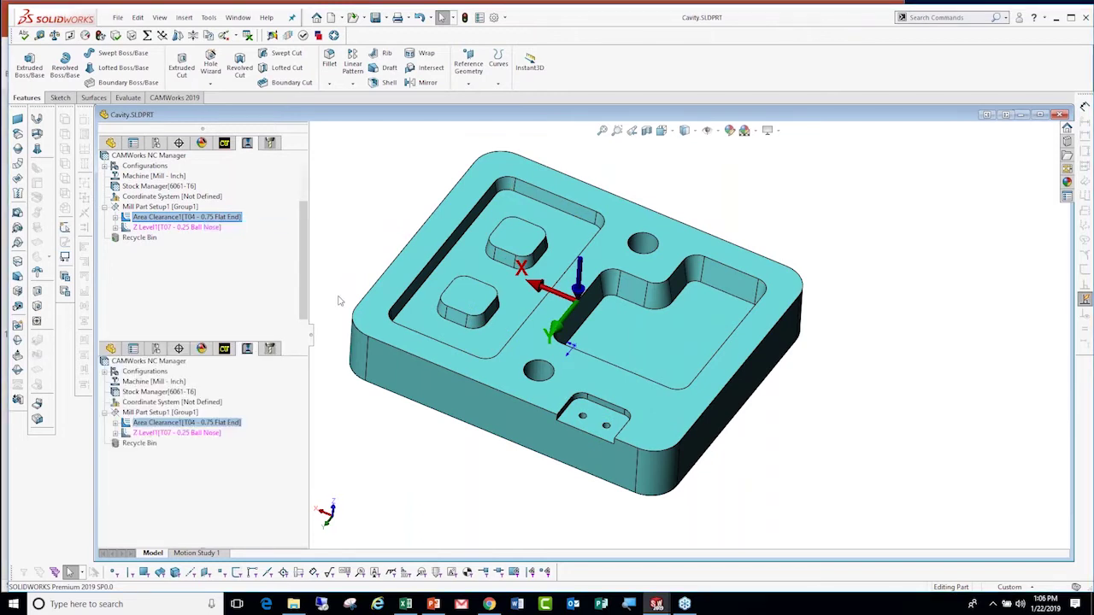
Set Area Clearance1's Advanced avoid-small-profiles maximum diameter to 1in and apply it.
drag(466, 129, 244, 125)
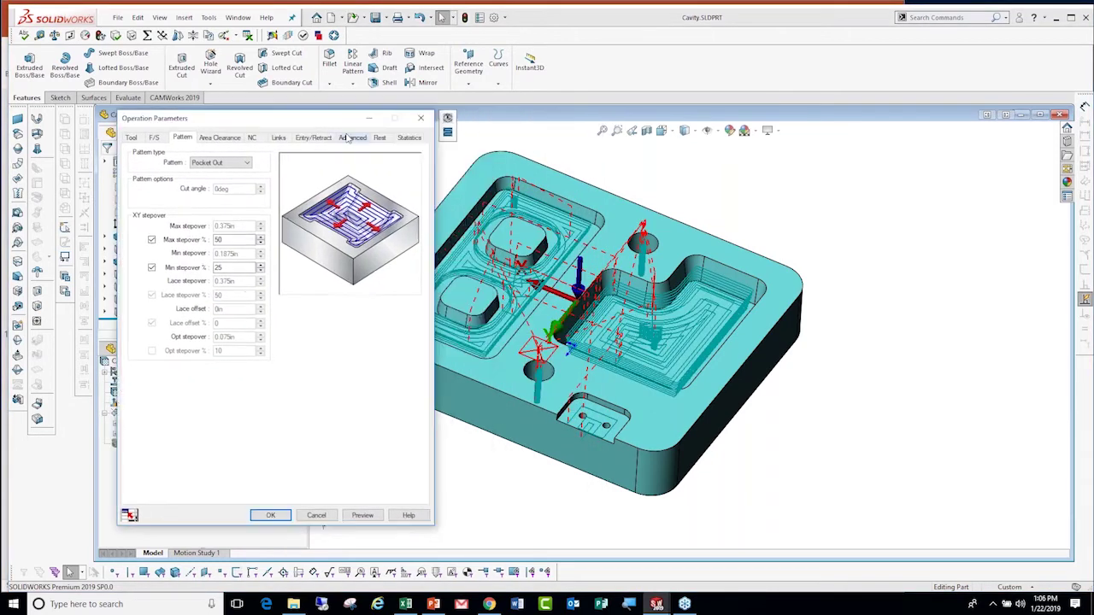
click(348, 137)
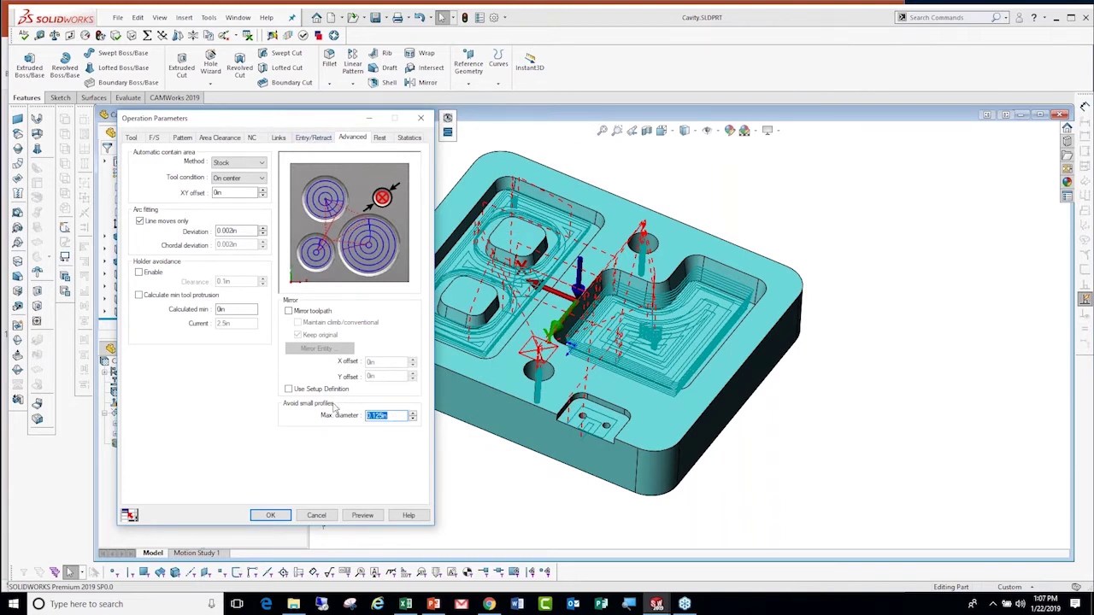
text(1)
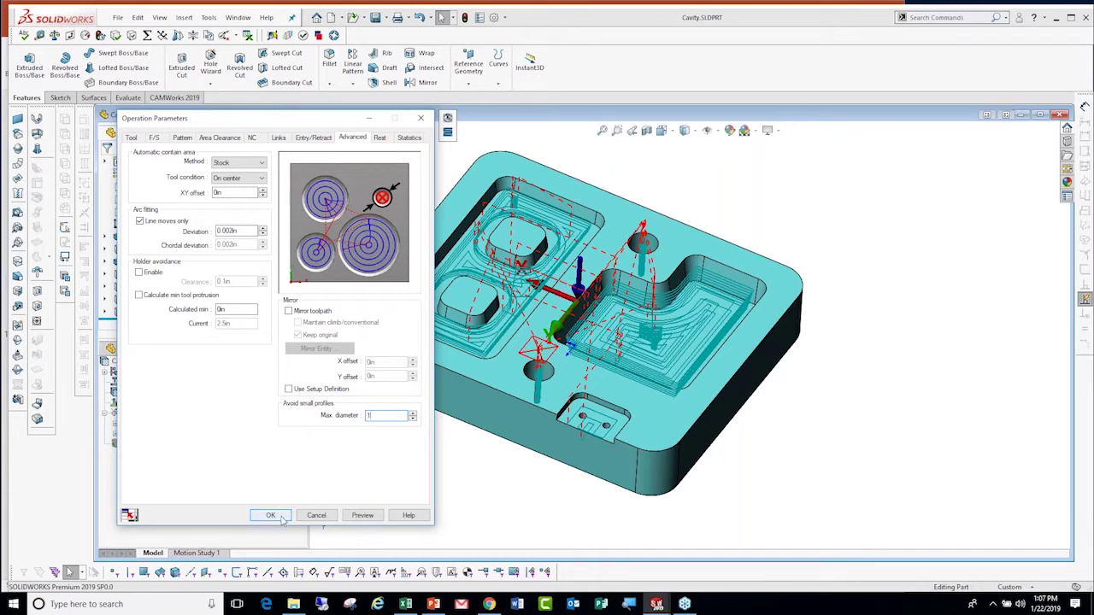
click(349, 519)
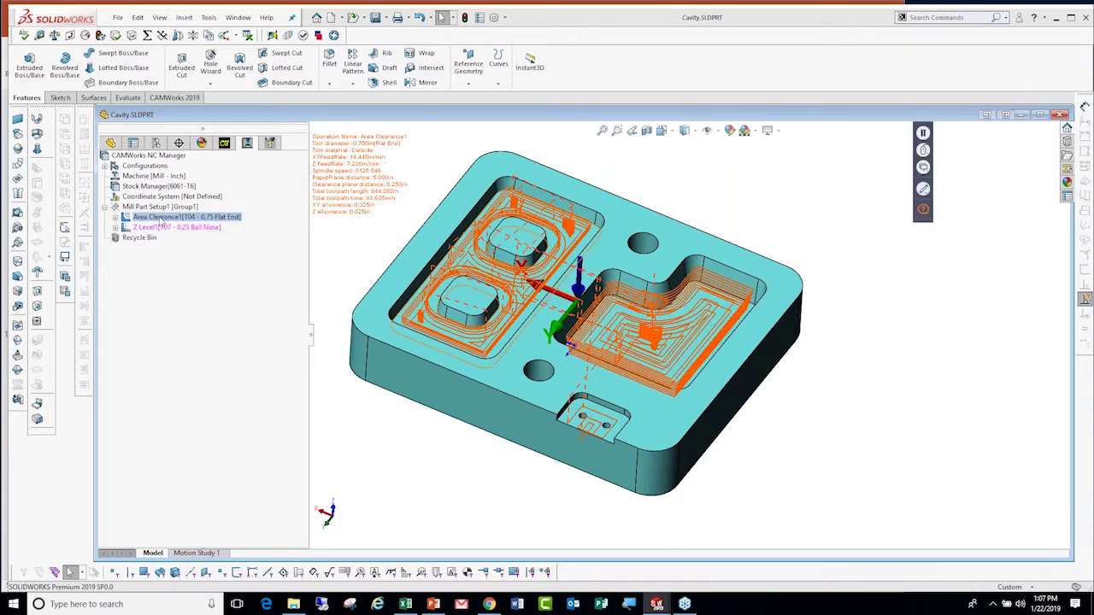
Add a contain area on the small front pocket face to Area Clearance1 and regenerate.
right_click(162, 217)
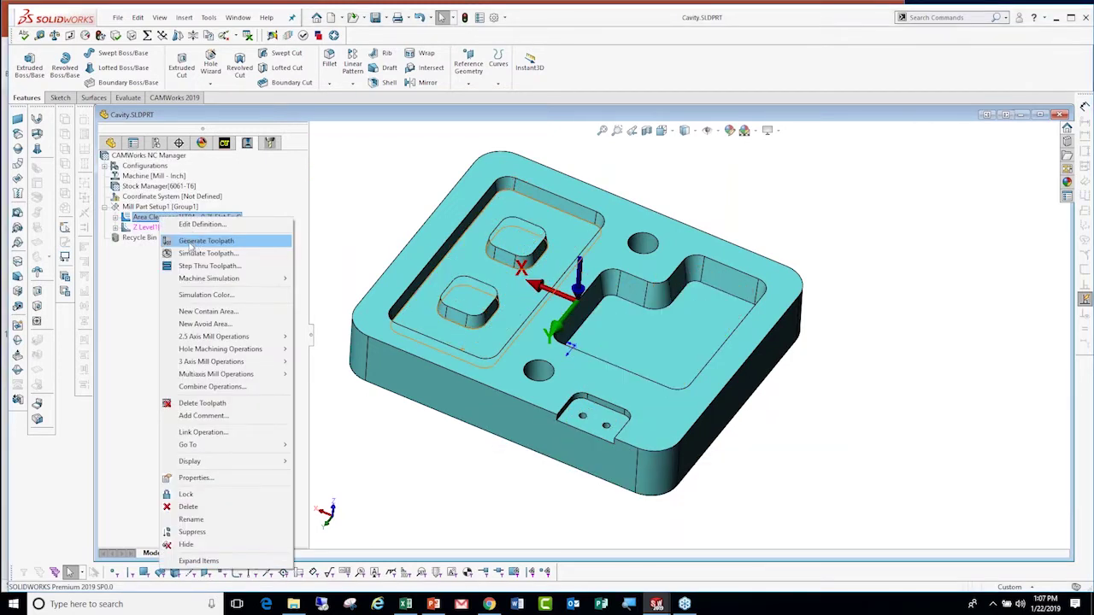
click(210, 313)
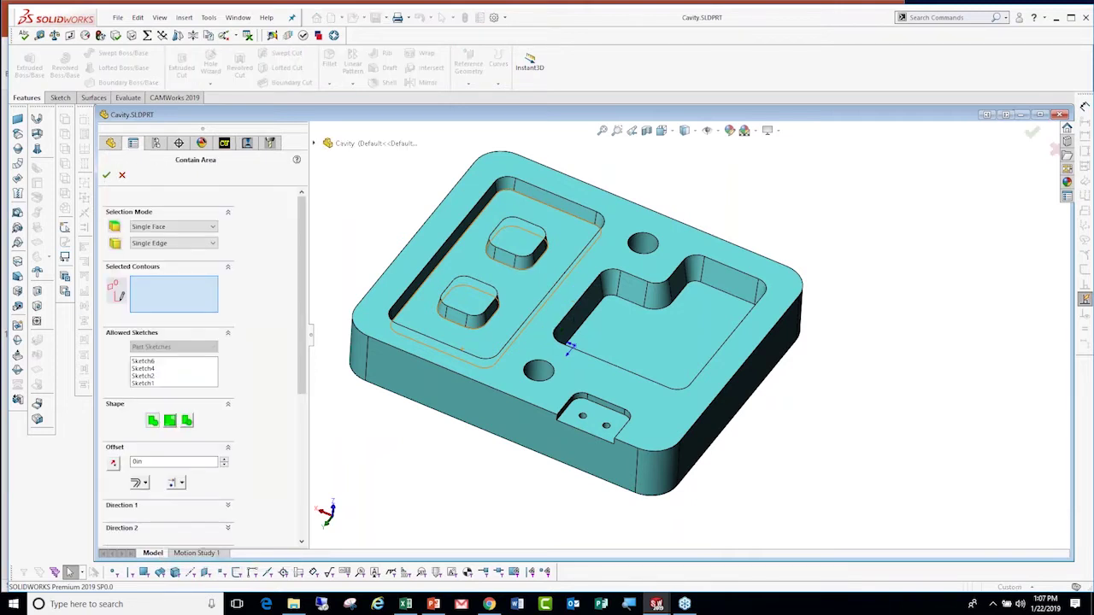
click(594, 419)
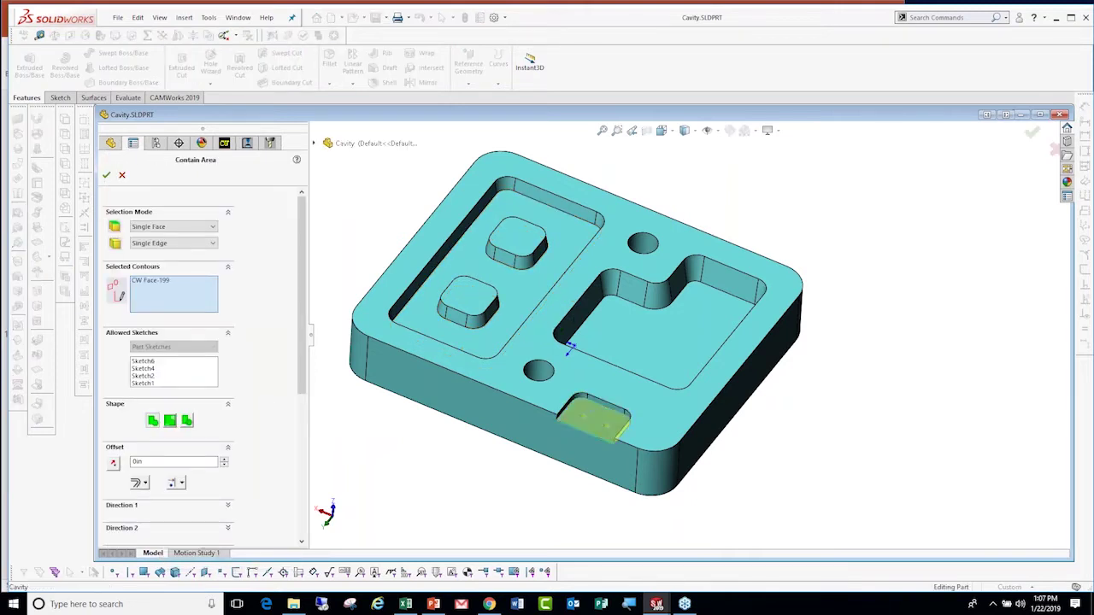
click(106, 175)
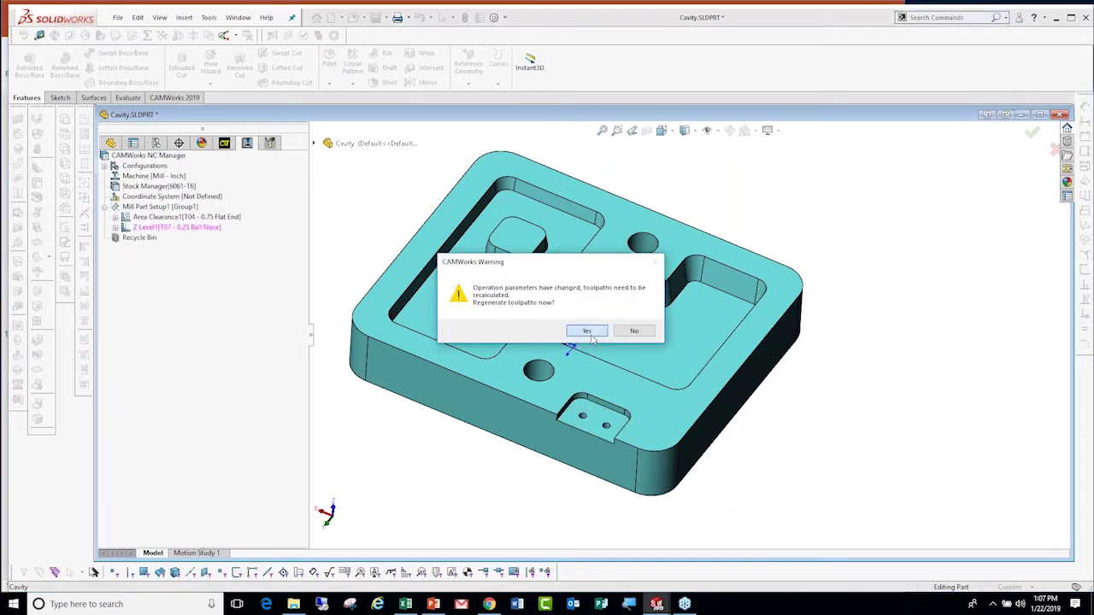
click(587, 332)
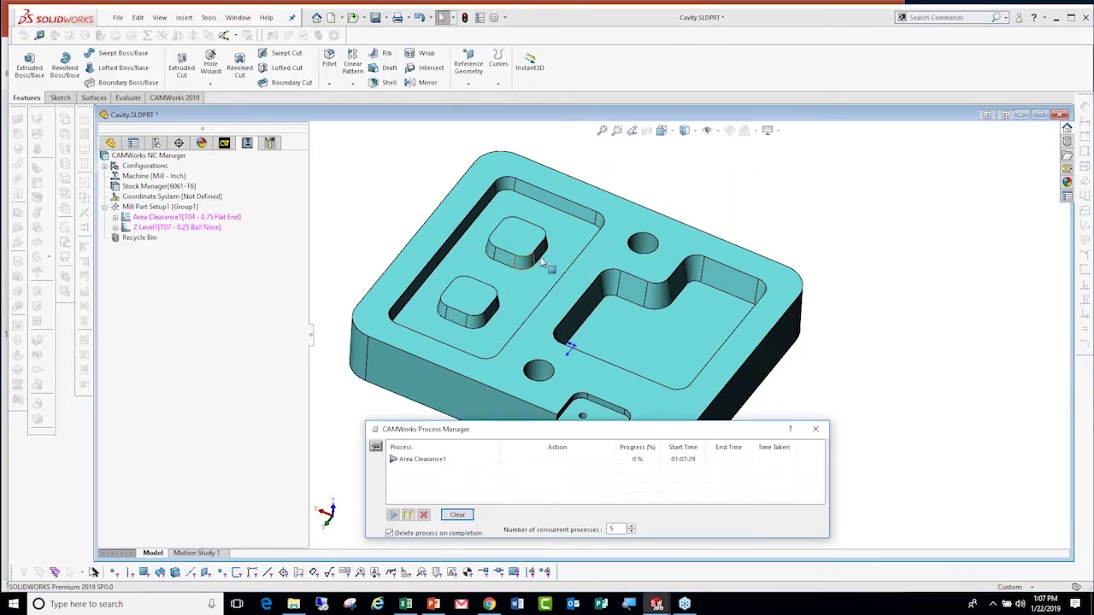
click(184, 218)
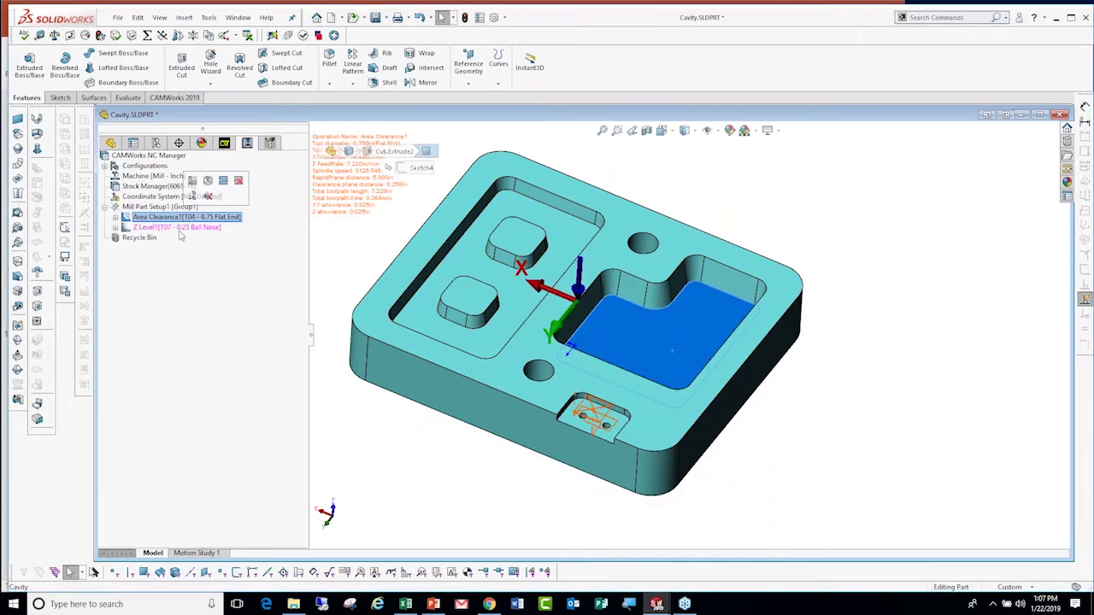
Delete Contain Area1 from Area Clearance1.
click(173, 227)
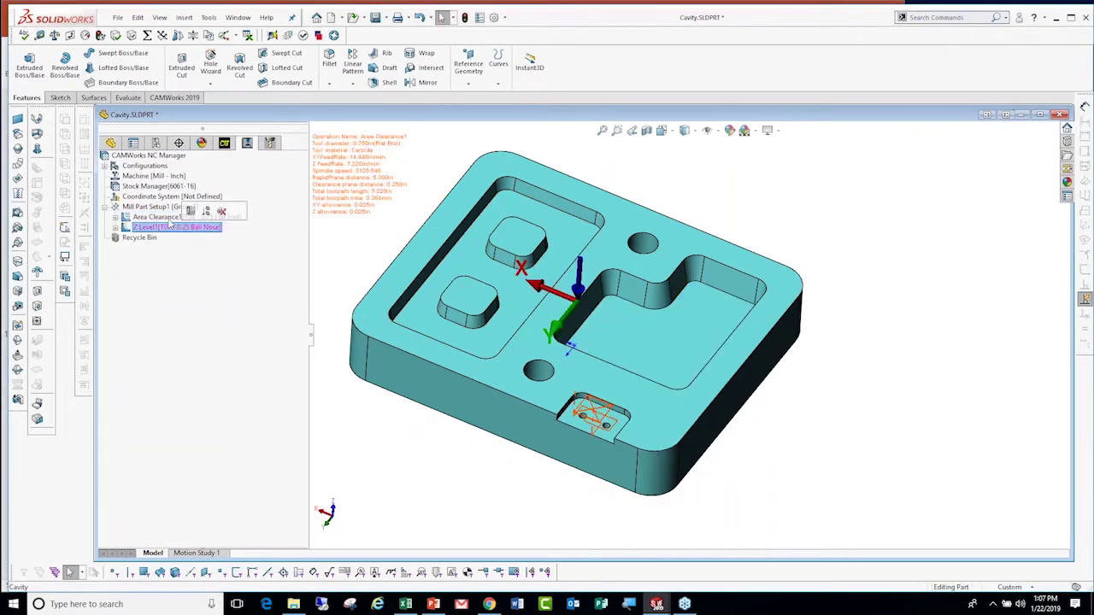
click(169, 218)
right_click(169, 218)
click(157, 237)
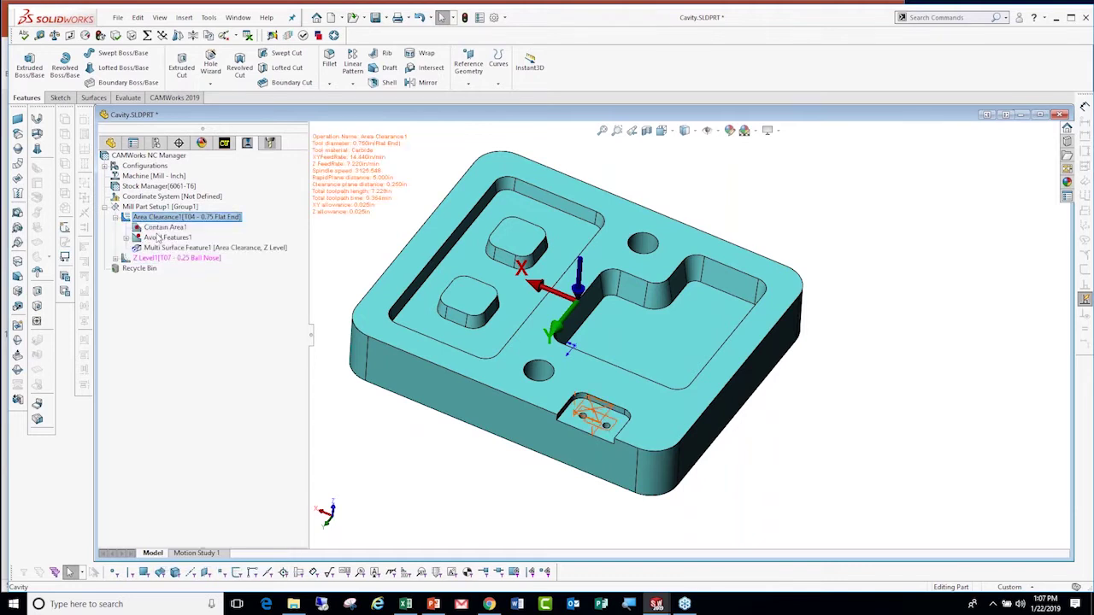
right_click(168, 228)
click(210, 282)
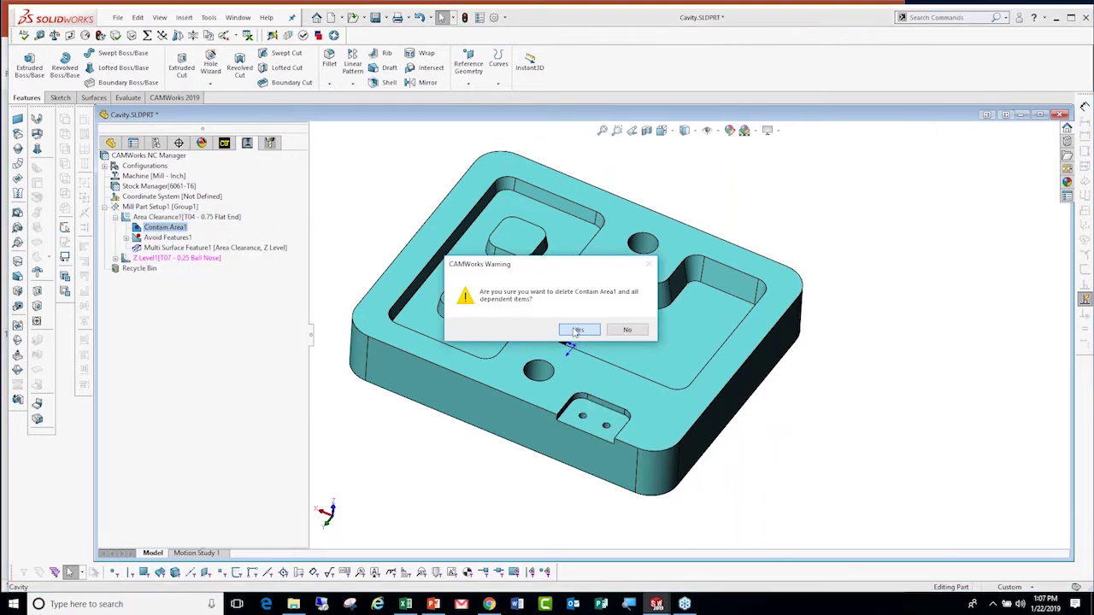
click(578, 331)
Add an Avoid Area on the small front pocket to Area Clearance1 and regenerate its toolpath.
right_click(162, 218)
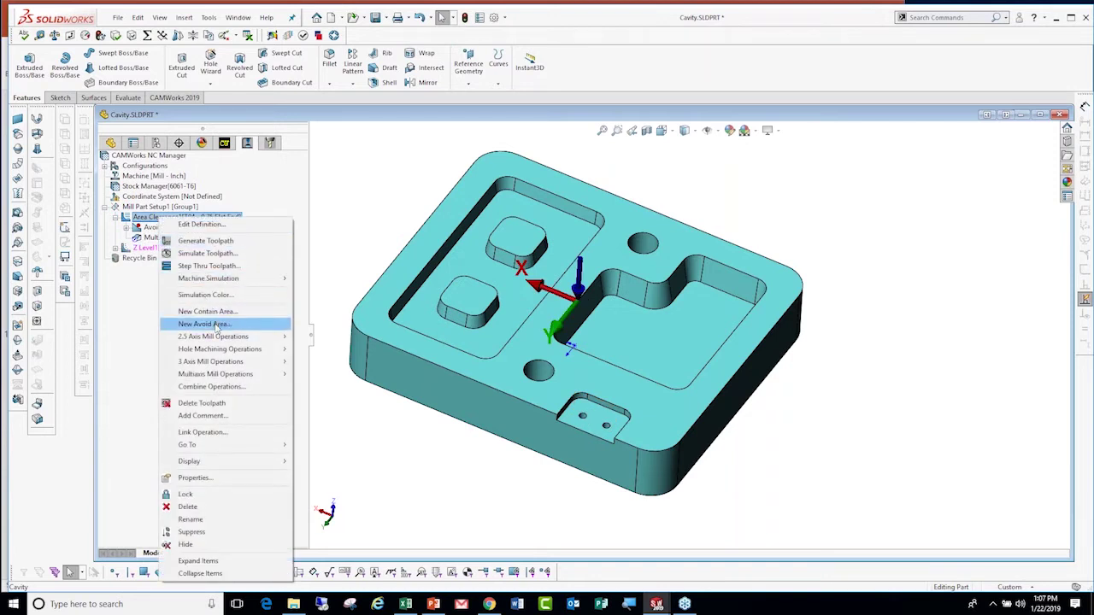
click(216, 326)
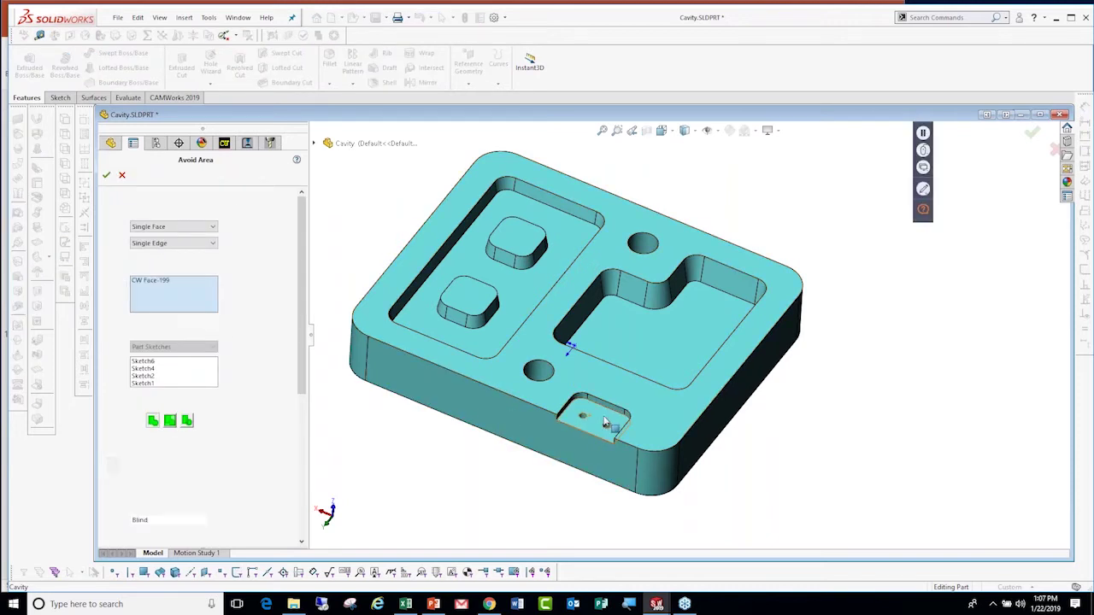
key(Return)
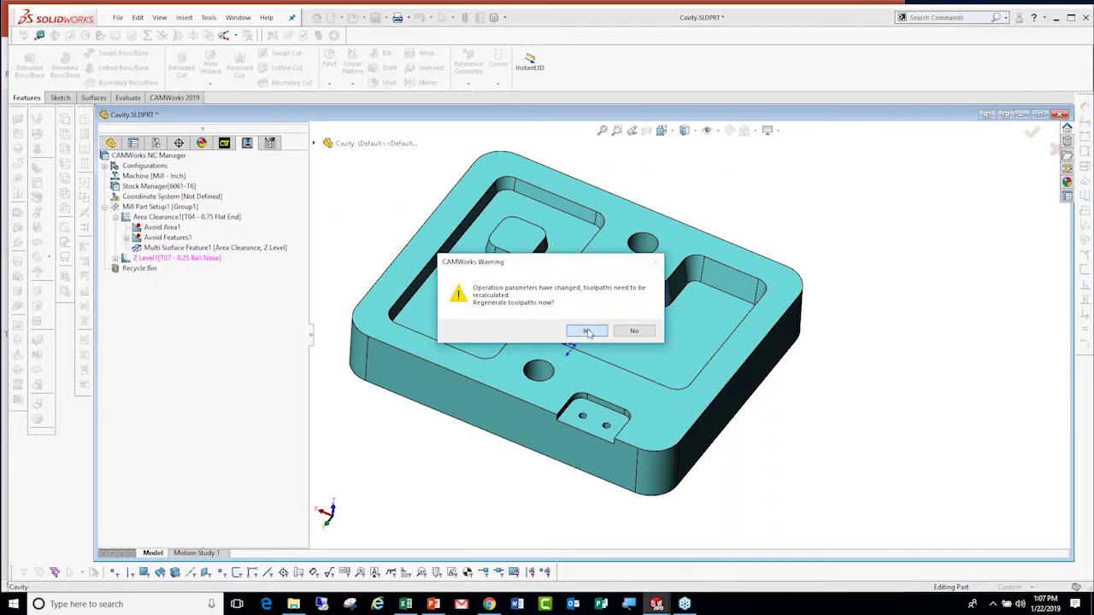
click(587, 331)
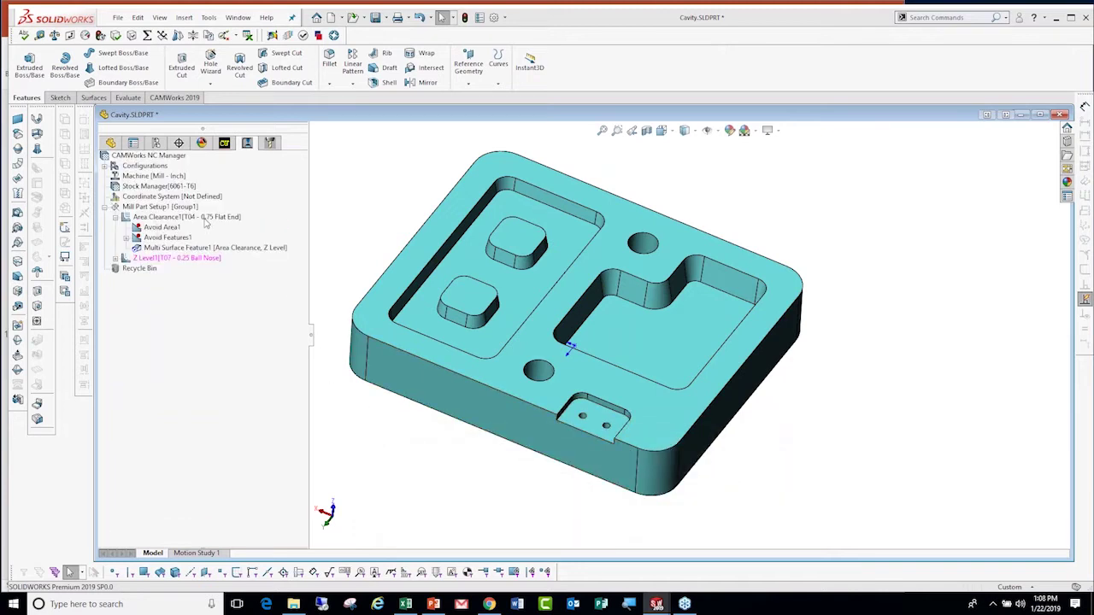
click(205, 218)
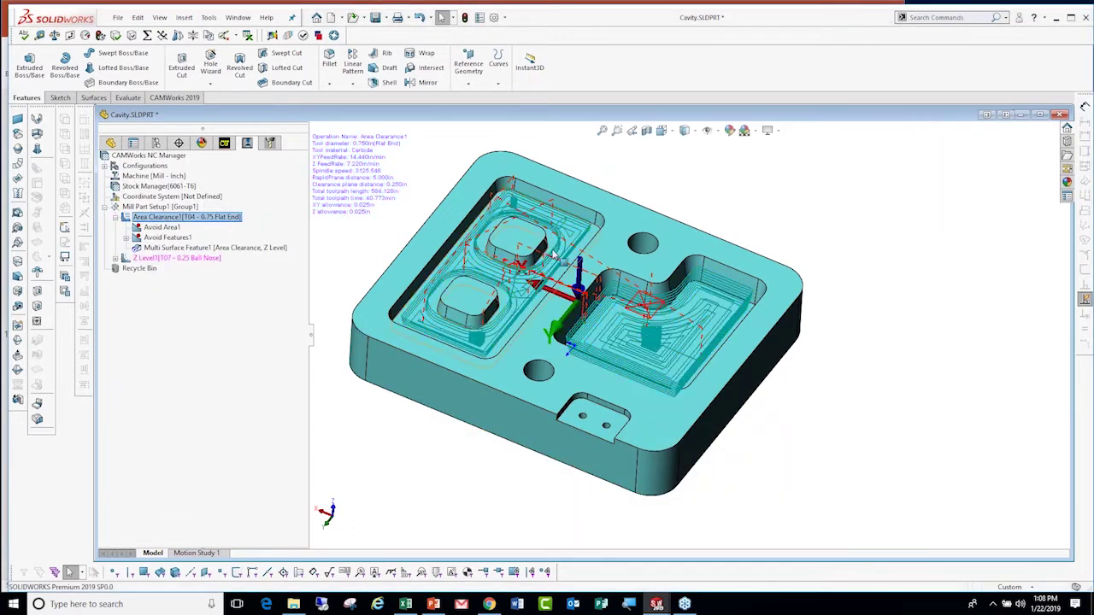
Change Z Level1's tool type to Hog Nose.
right_click(190, 258)
click(213, 263)
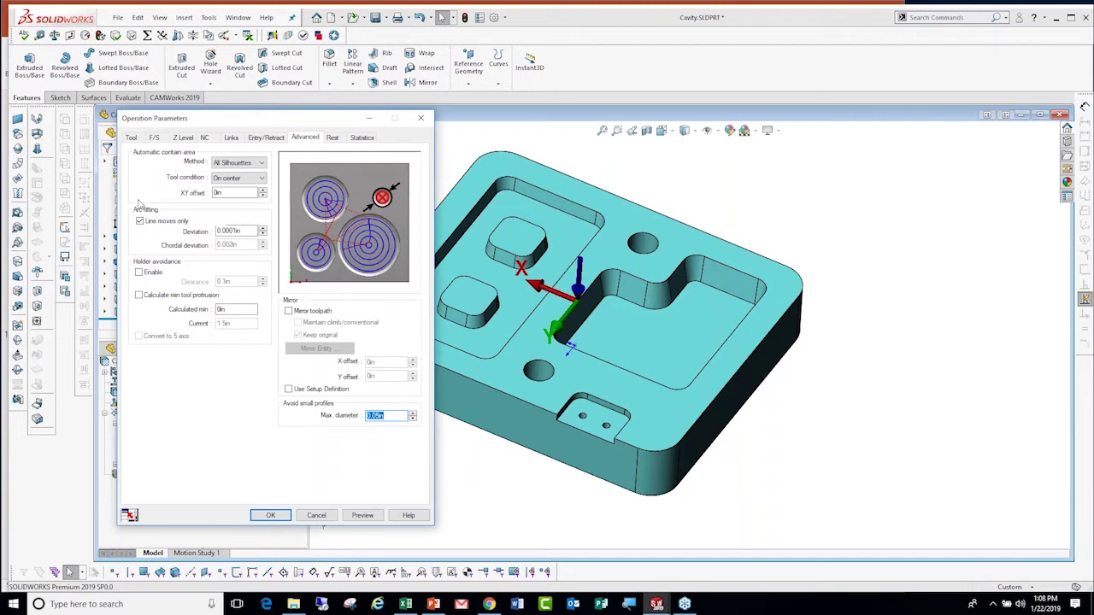
click(185, 139)
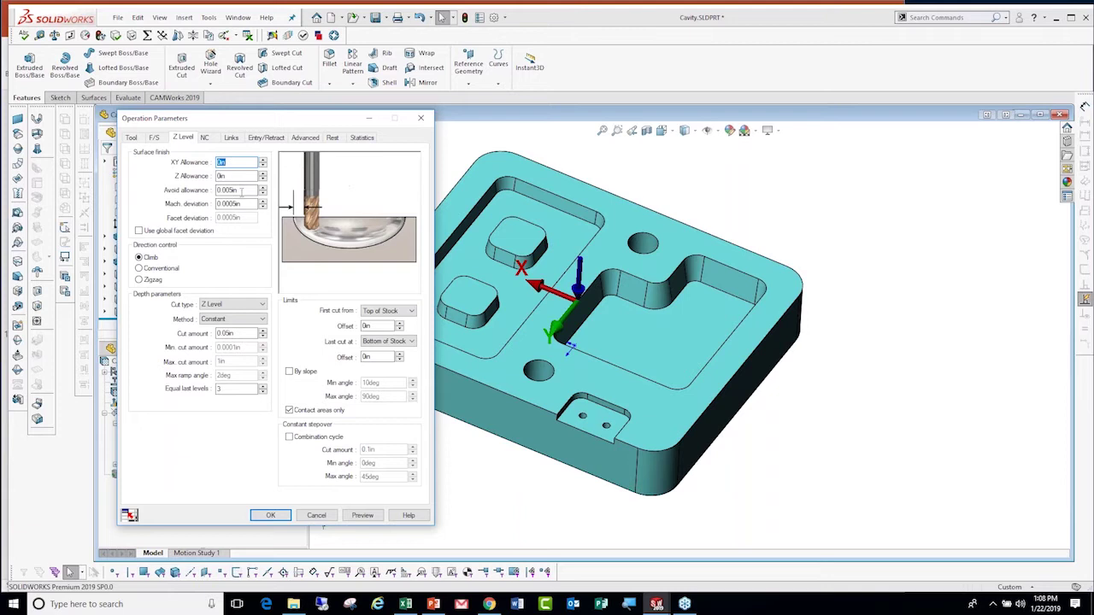
click(131, 138)
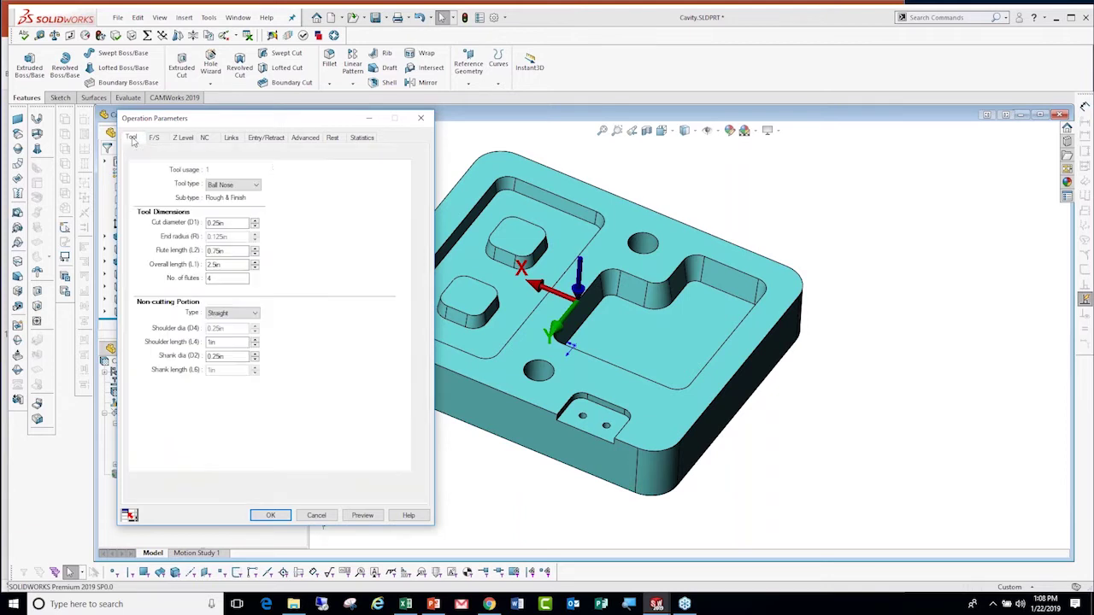
click(232, 184)
click(229, 218)
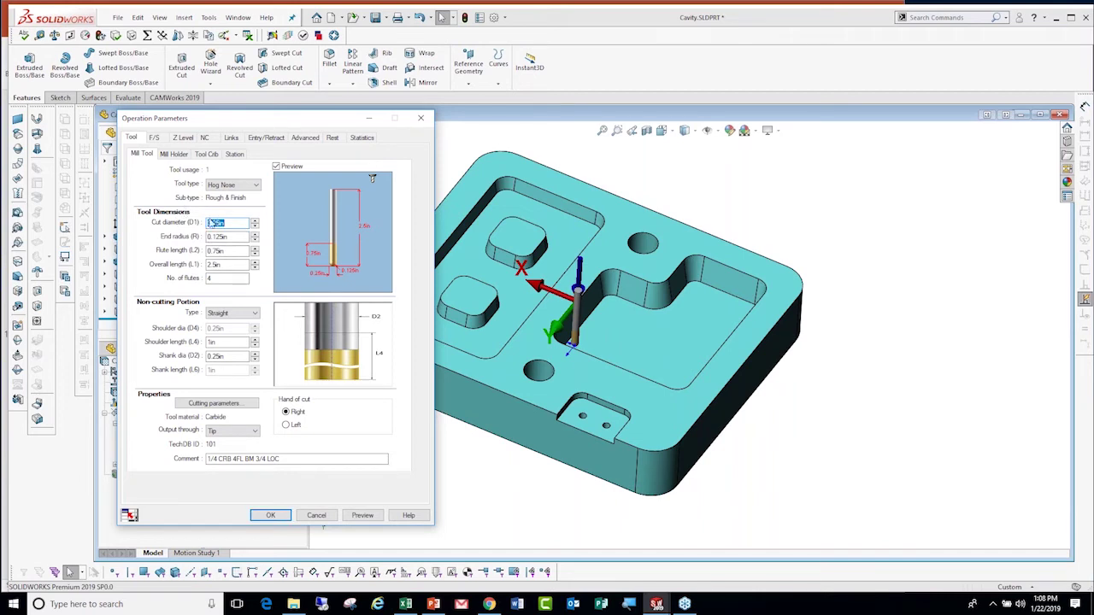
Give the Hog Nose tool 0.375in diameter and 0.03in end radius, preview and accept, then switch to PowerPoint.
text(.375)
key(Tab)
text(.03)
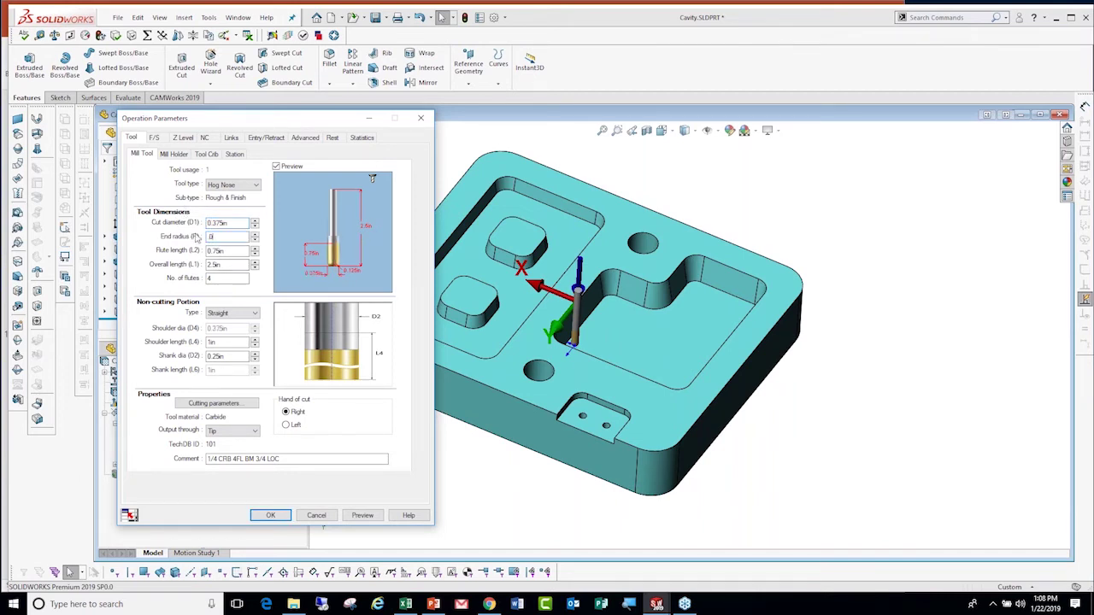
click(235, 250)
click(184, 138)
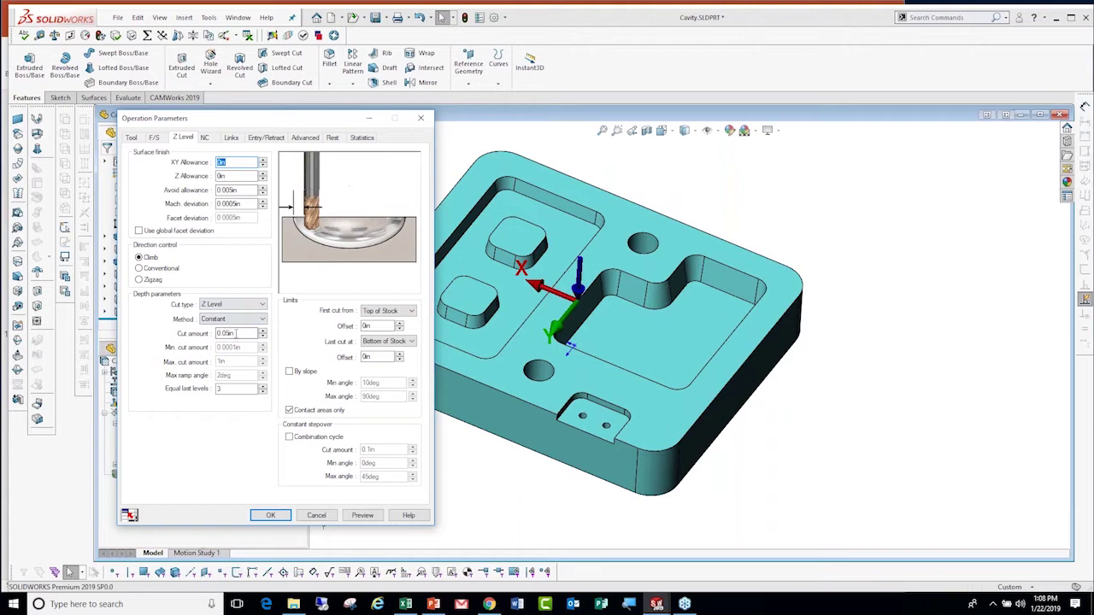
click(367, 518)
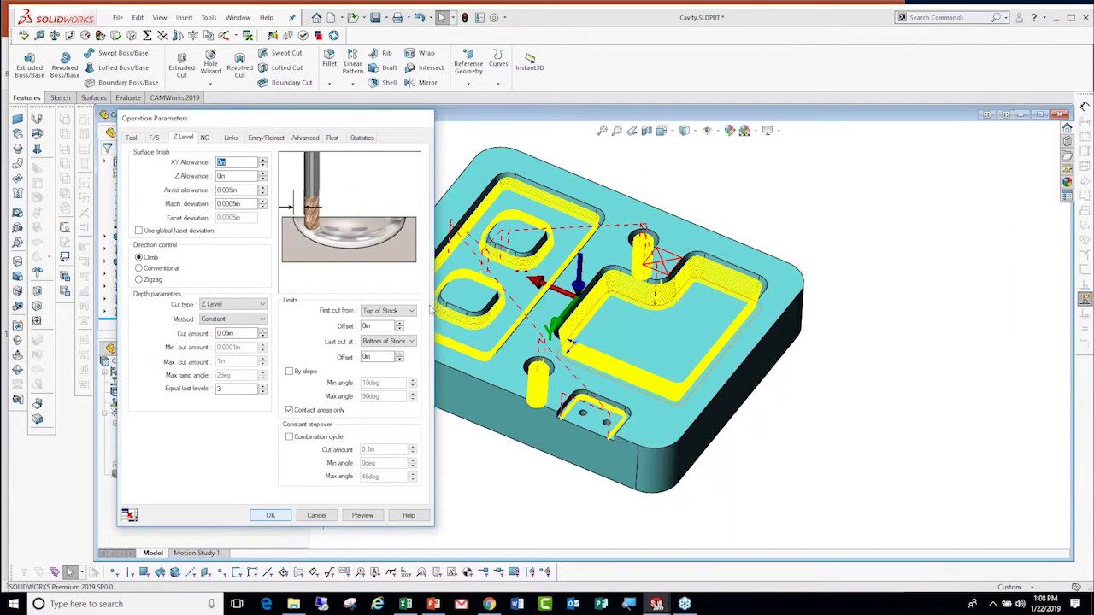
key(Return)
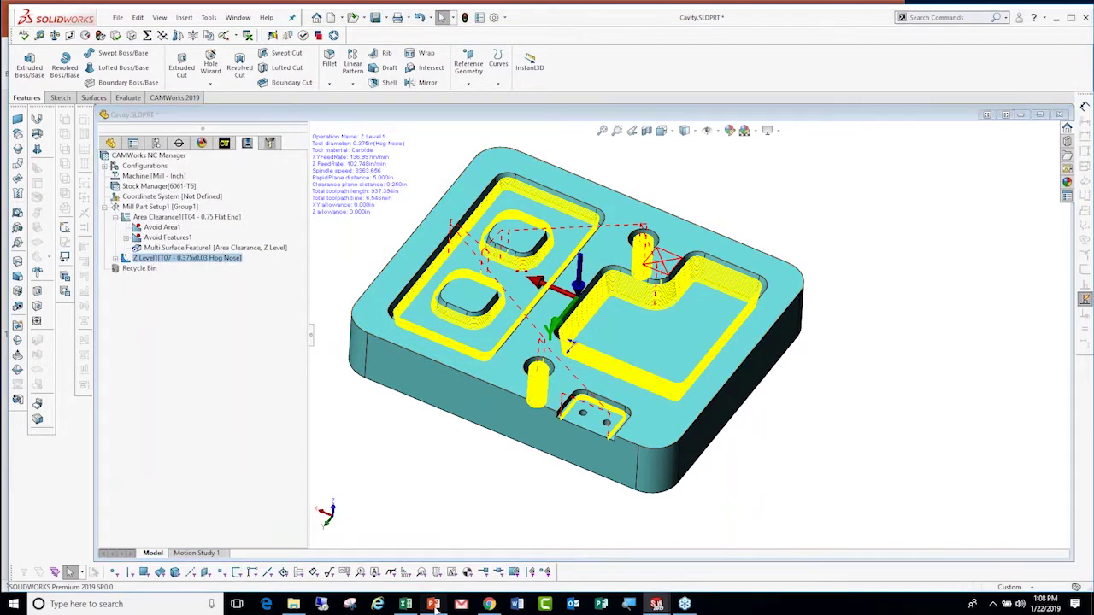
click(434, 605)
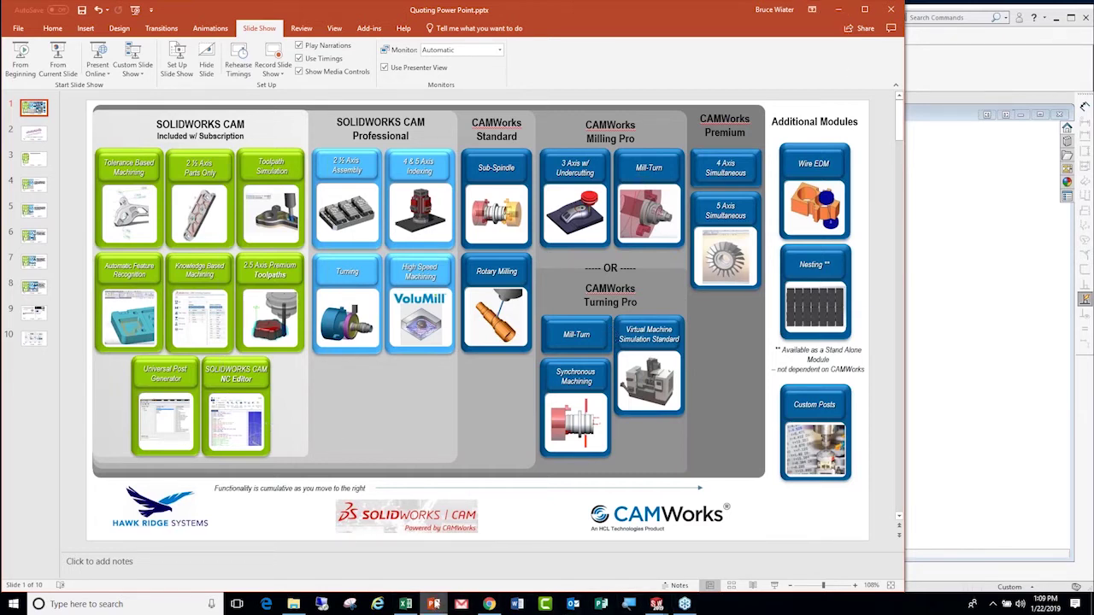
Switch from PowerPoint back to SOLIDWORKS, showing the Cavity part and its Z Level1 toolpath.
click(656, 605)
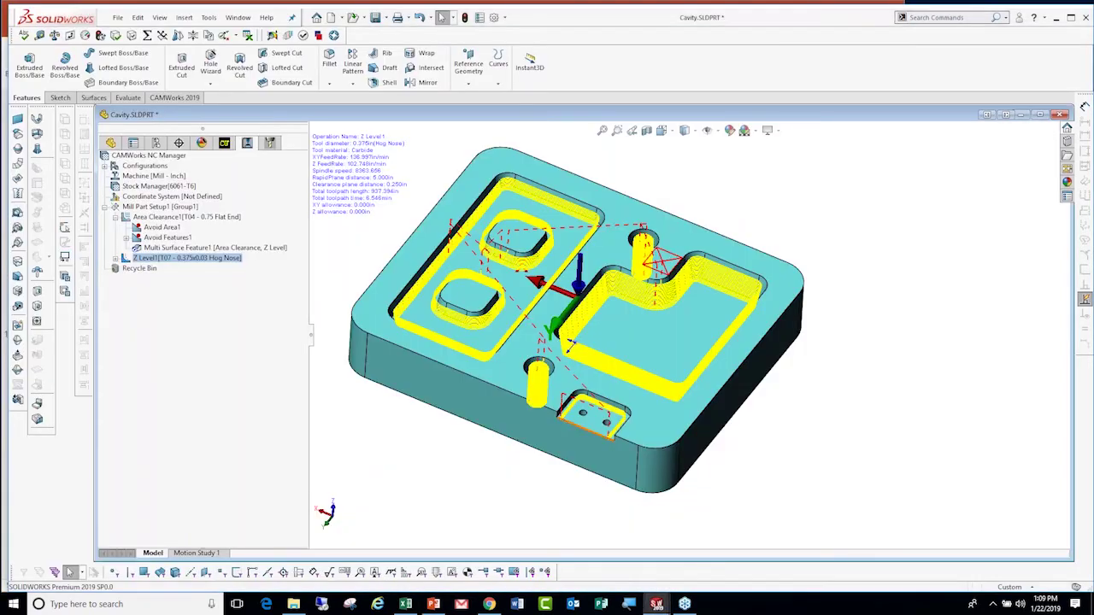
Close the Cavity part without saving and dismiss the CAMWorks warning.
click(118, 19)
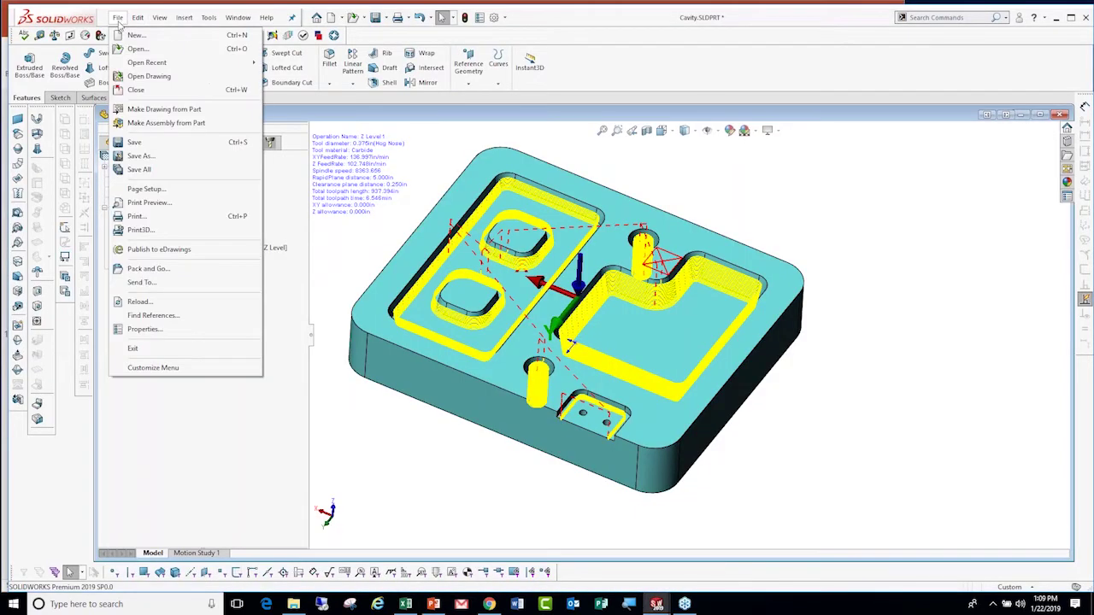
click(135, 90)
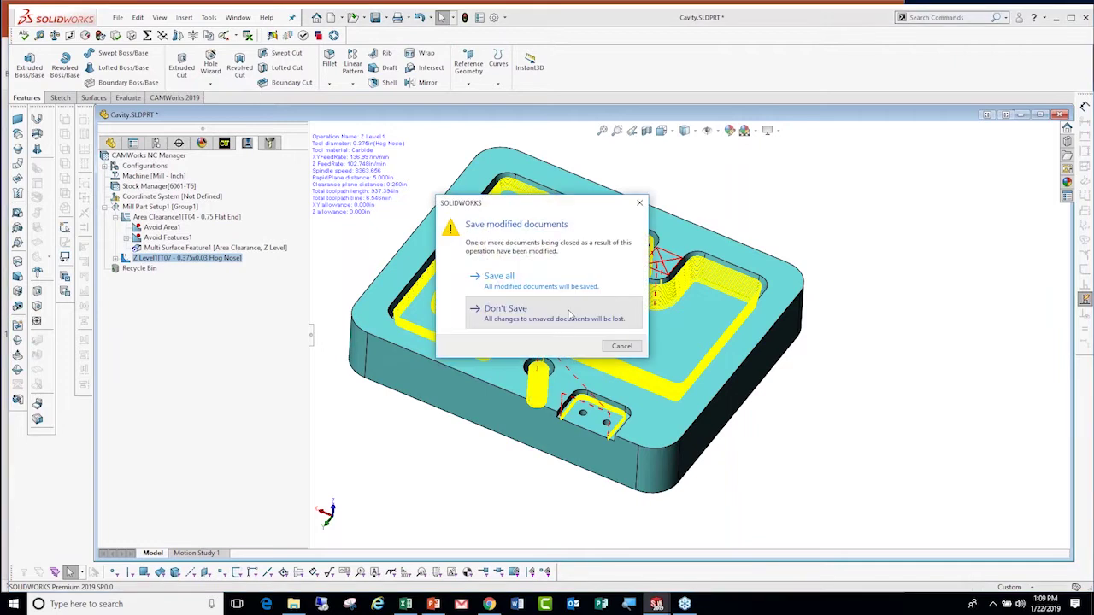
click(570, 315)
key(Return)
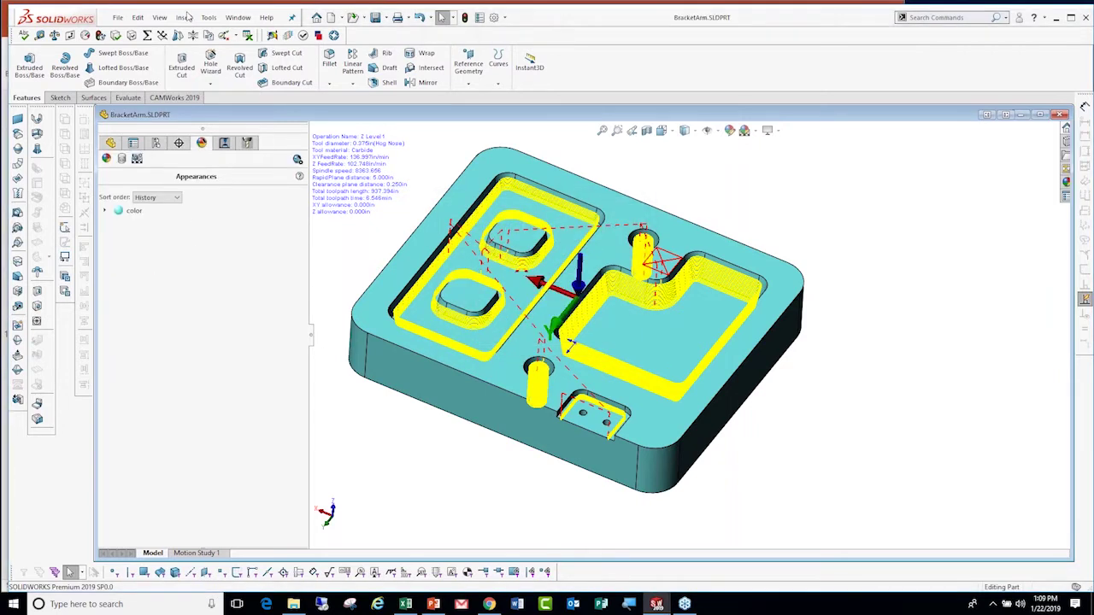
Select MILL2AX_1.SLDPRT from the _WEBINAR folder in the Open dialog.
click(117, 17)
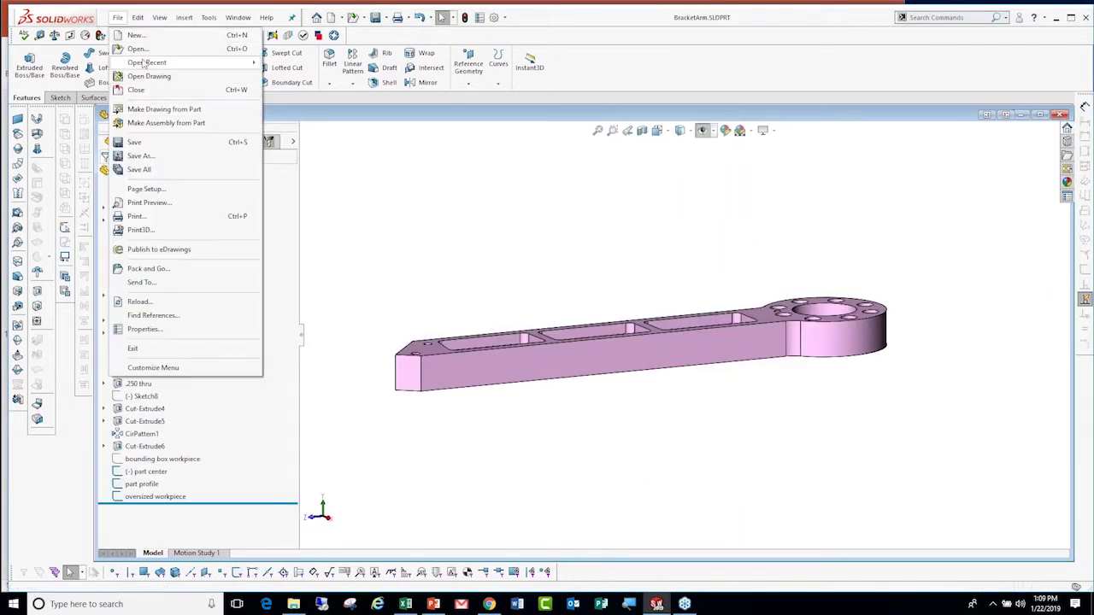
click(137, 49)
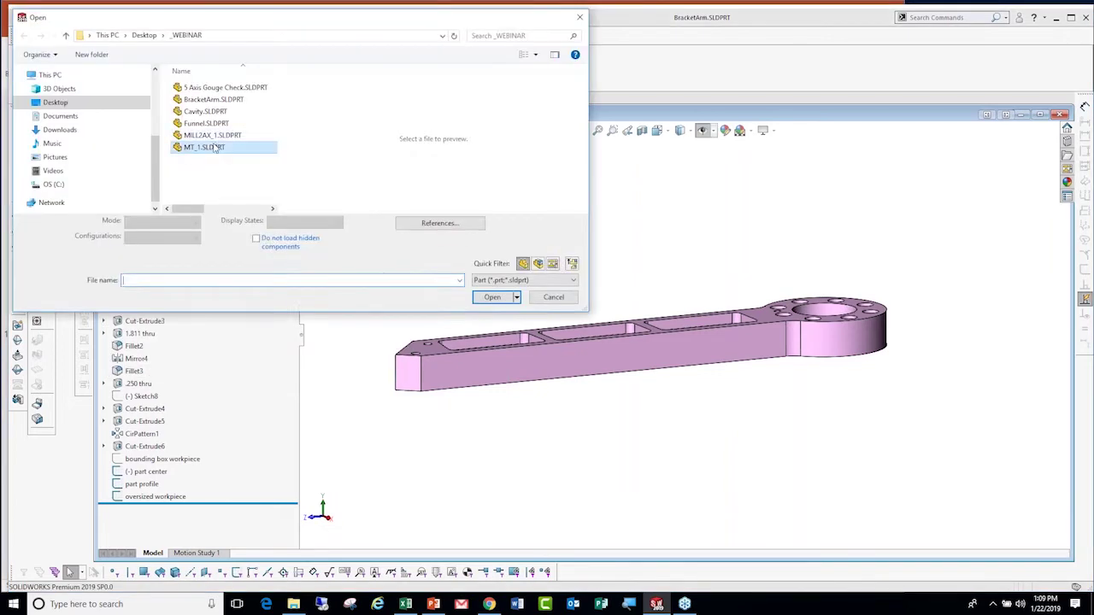
click(214, 147)
click(214, 135)
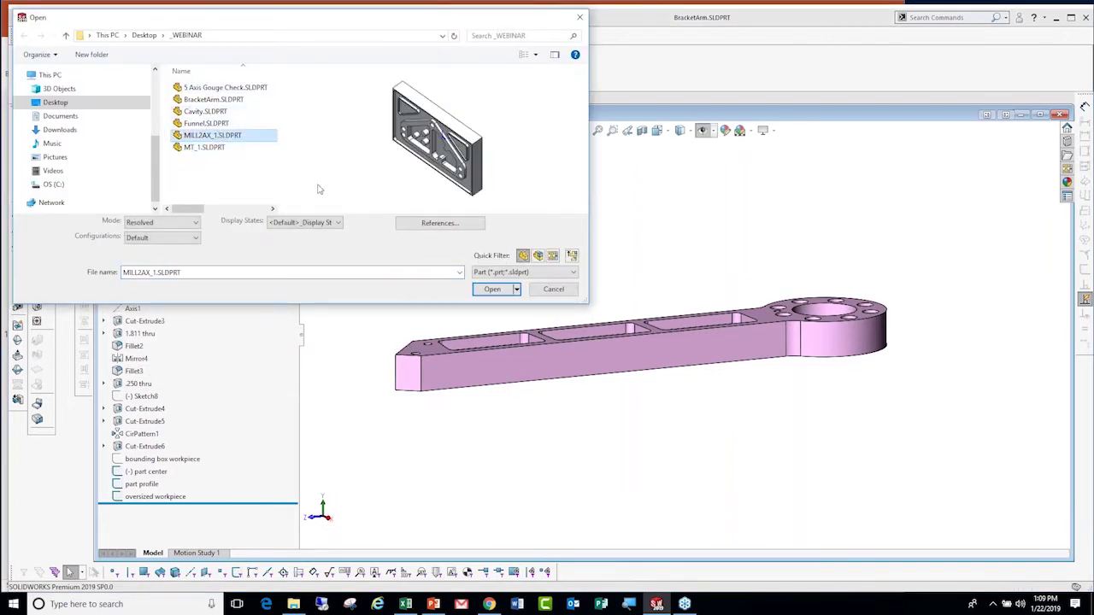
Open MILL2AX_1 and create a Mill Part Setup on the top face.
click(493, 290)
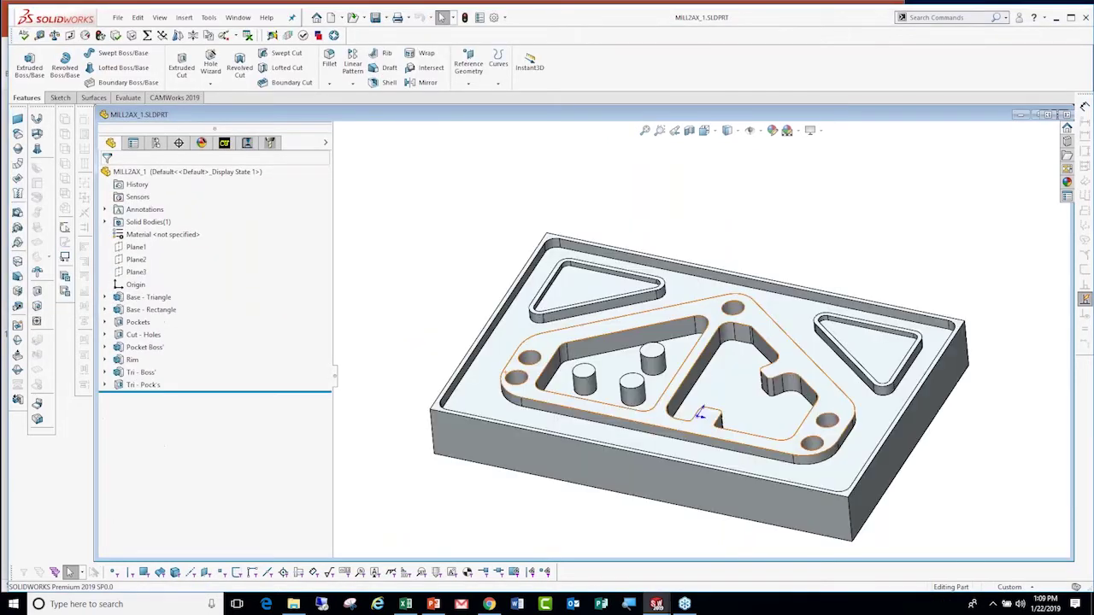
click(174, 98)
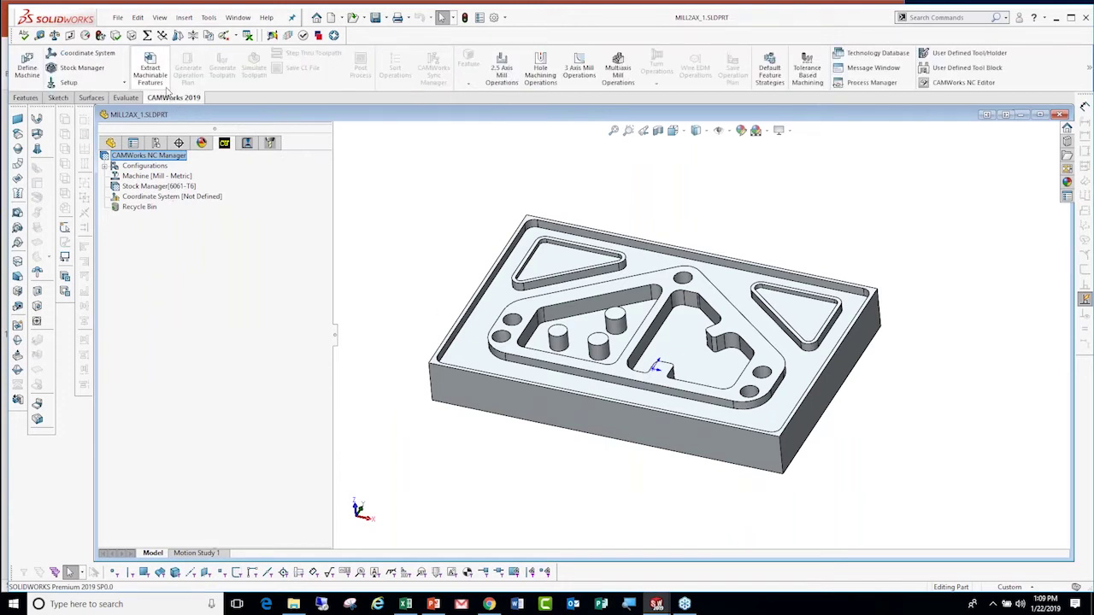
right_click(151, 188)
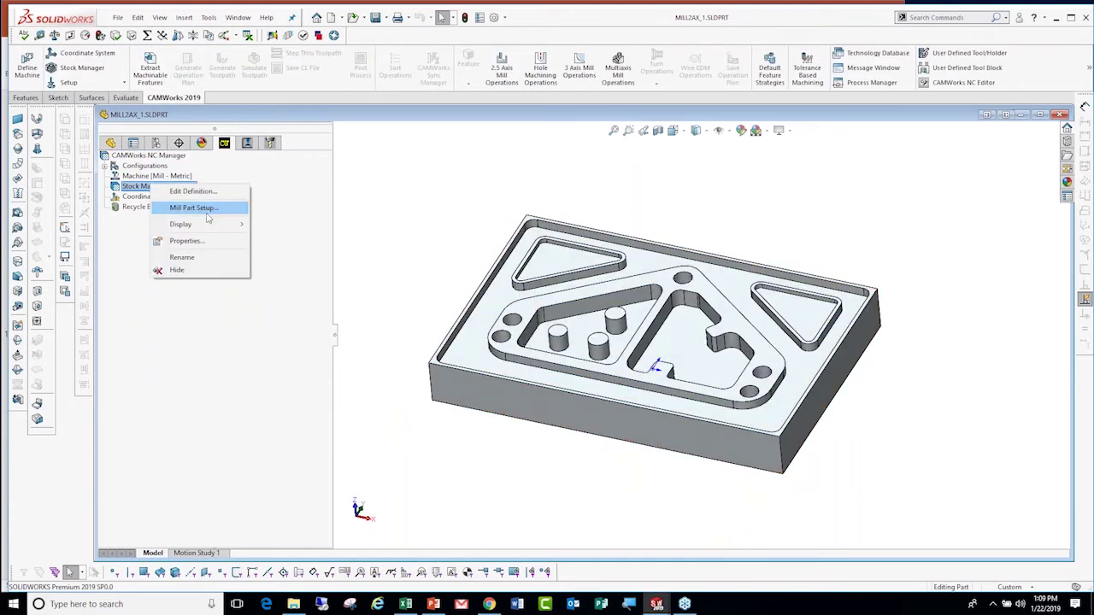
click(212, 209)
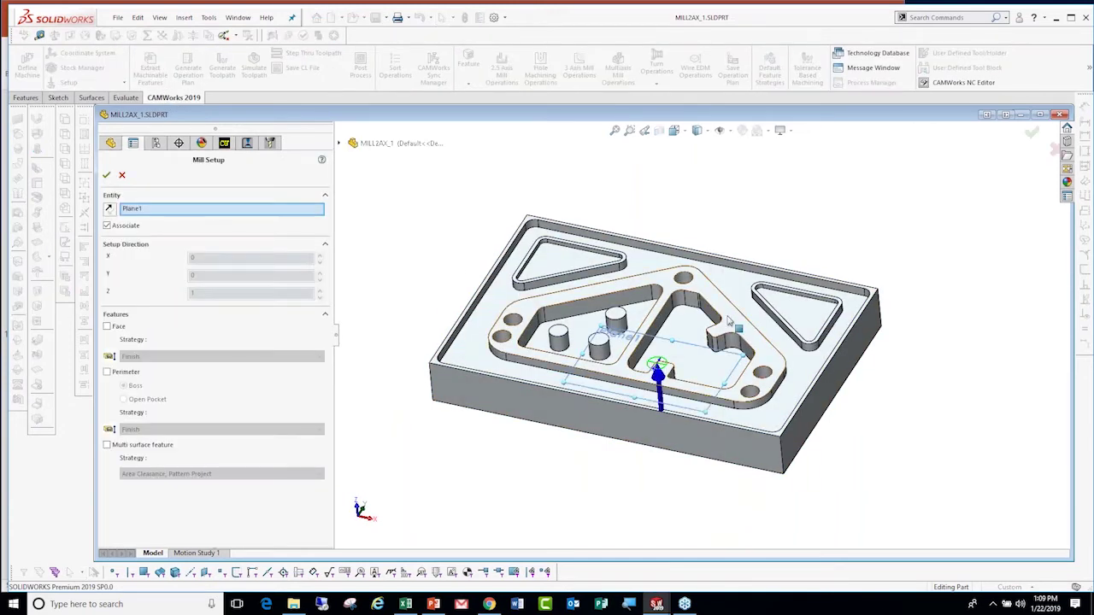
click(106, 174)
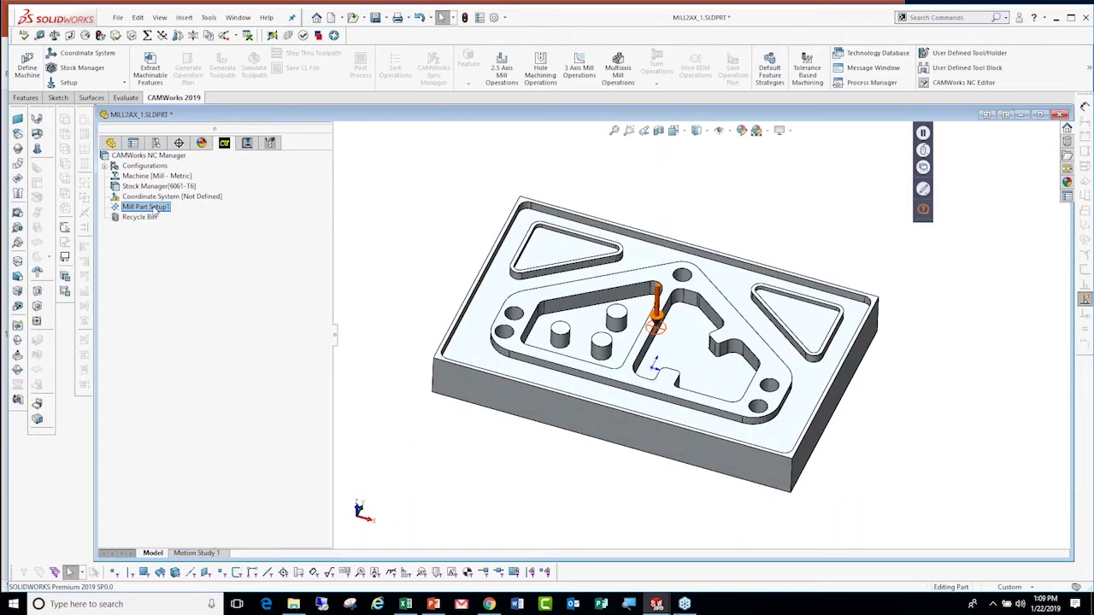
Add an irregular pocket feature cut up to the ledge face with Rough-Finish strategy.
click(197, 265)
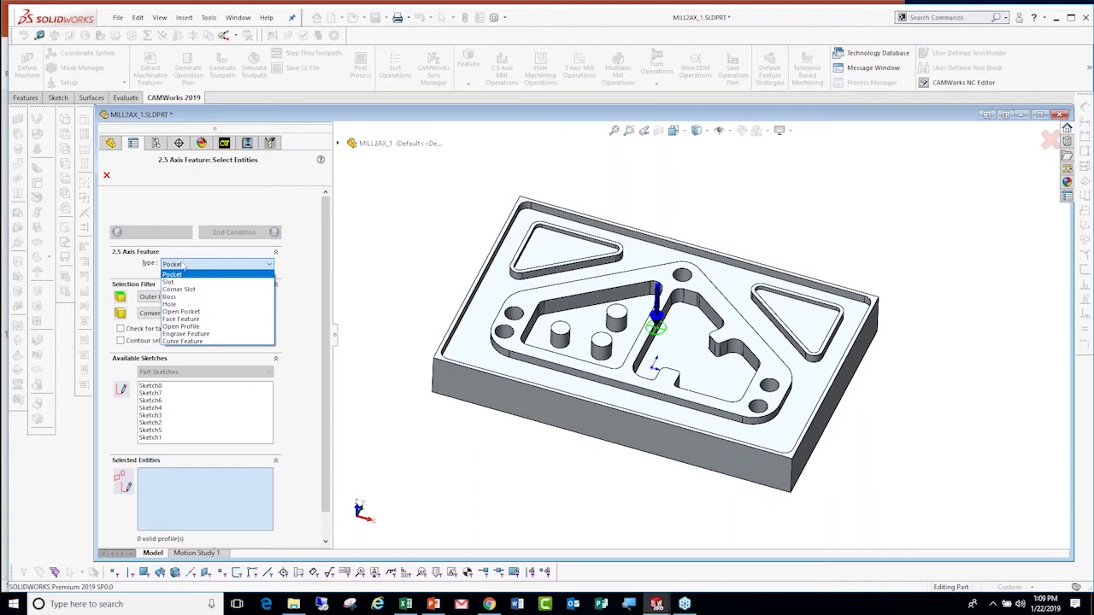
click(176, 274)
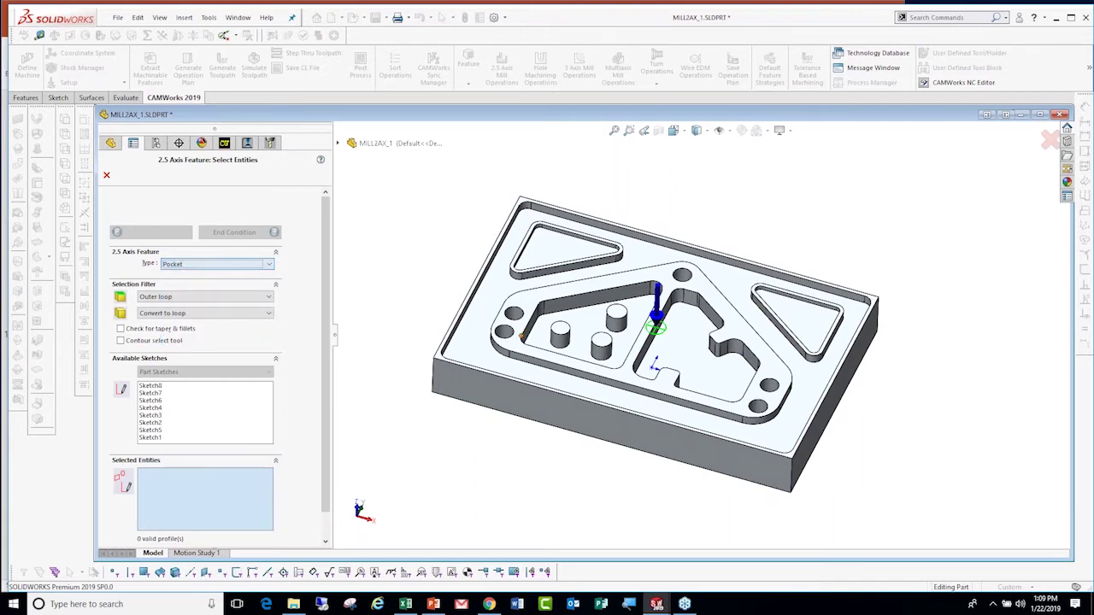
click(696, 359)
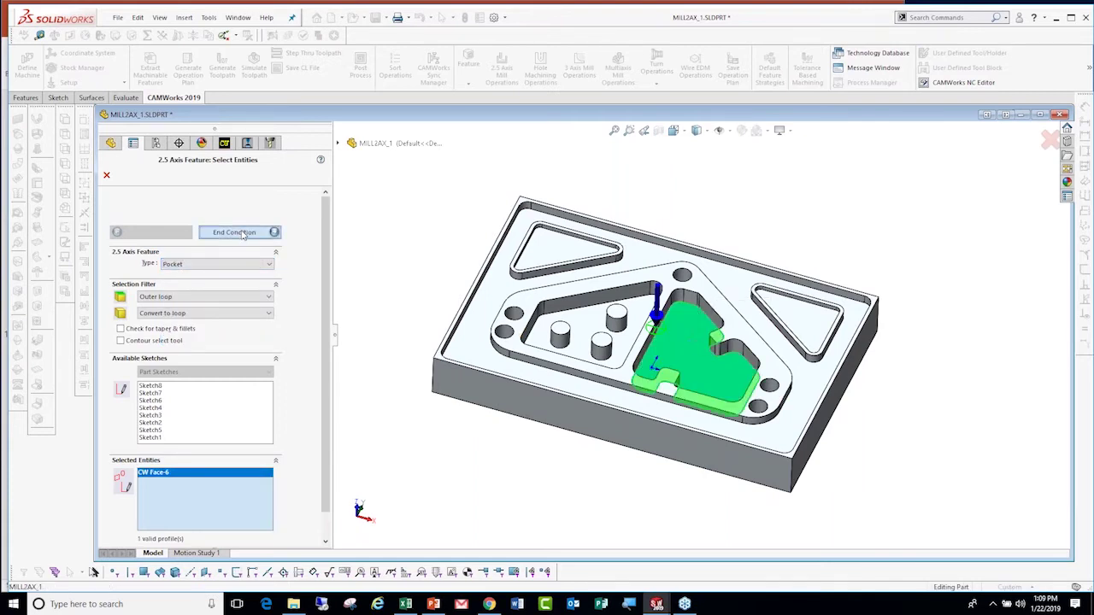
click(234, 232)
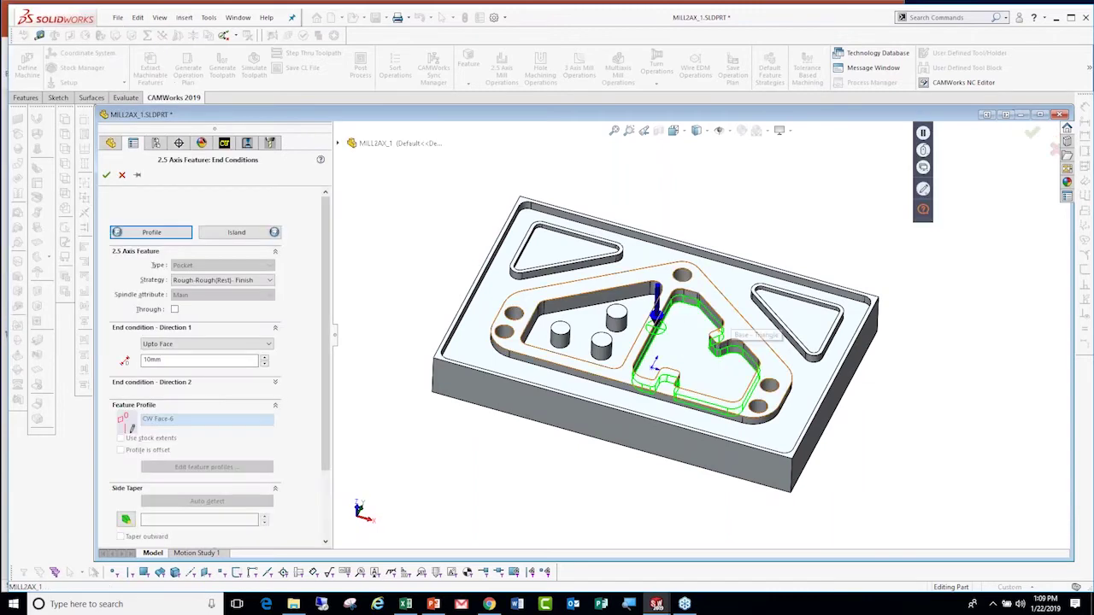
click(734, 331)
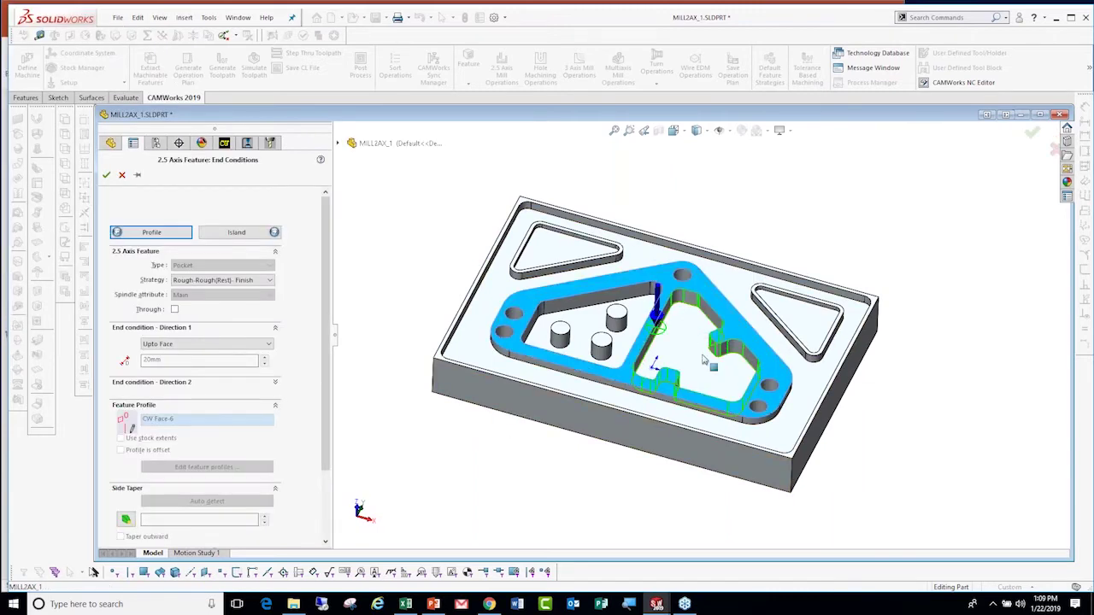
click(256, 281)
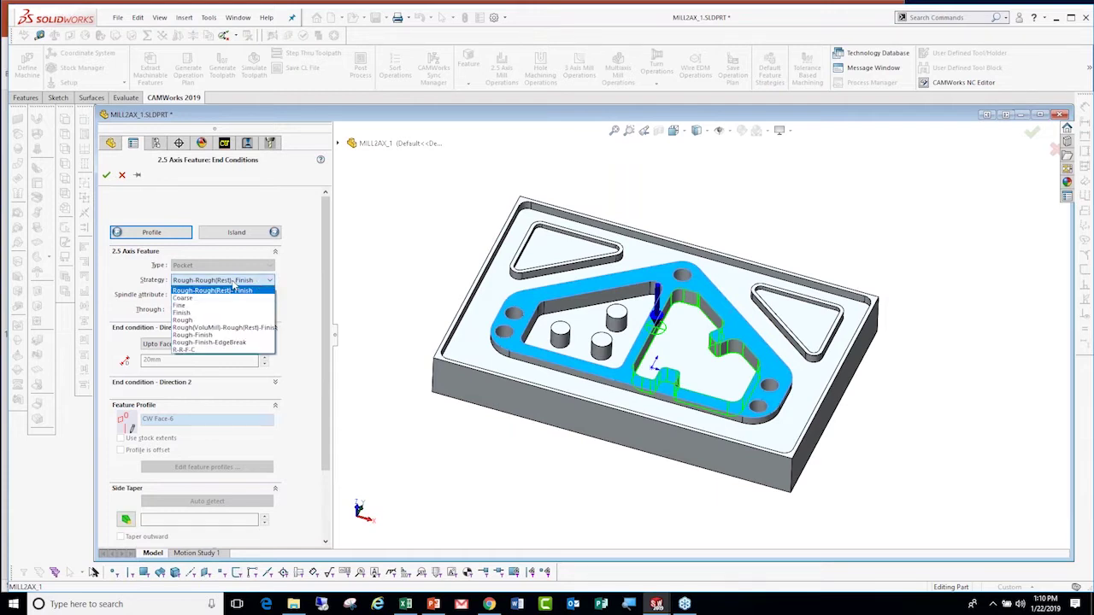
click(210, 333)
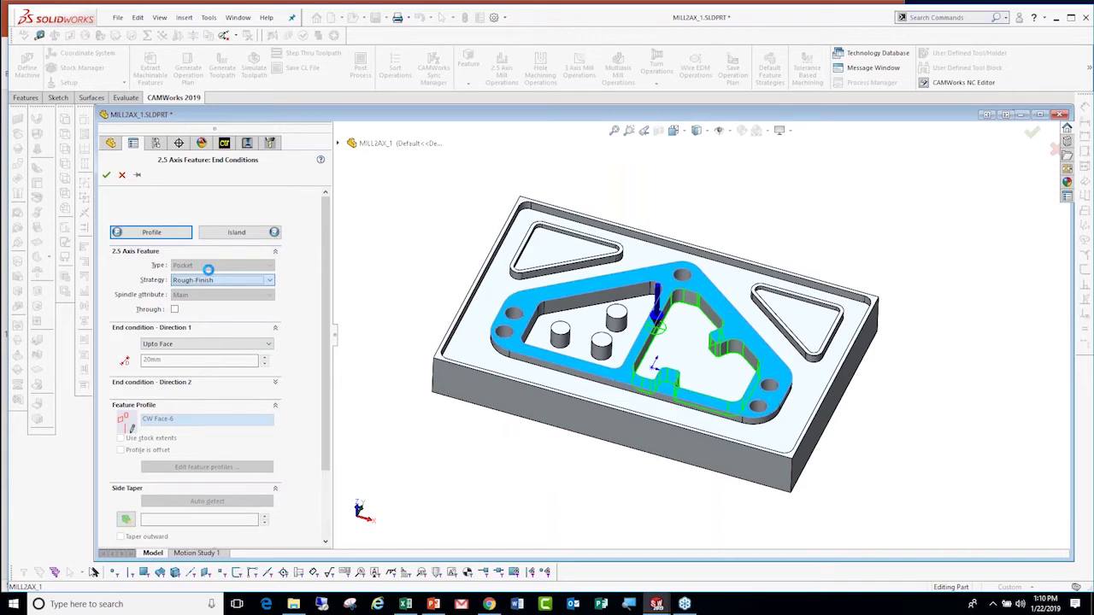
click(106, 175)
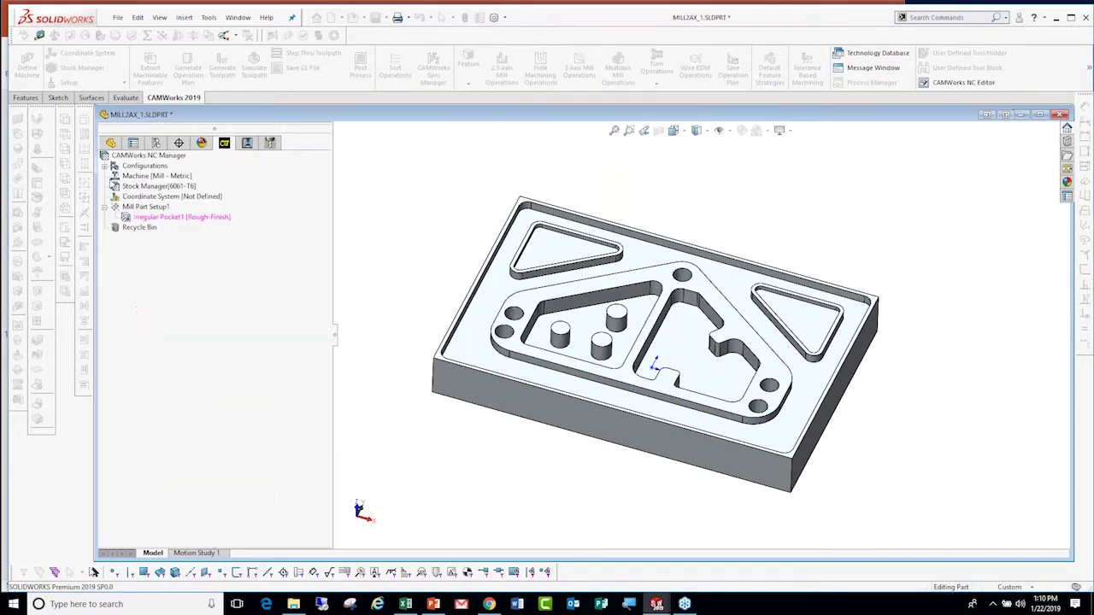
Generate Irregular Pocket1's operation plan and the setup's Rough Mill1 and Contour Mill1 toolpaths.
right_click(178, 217)
click(232, 276)
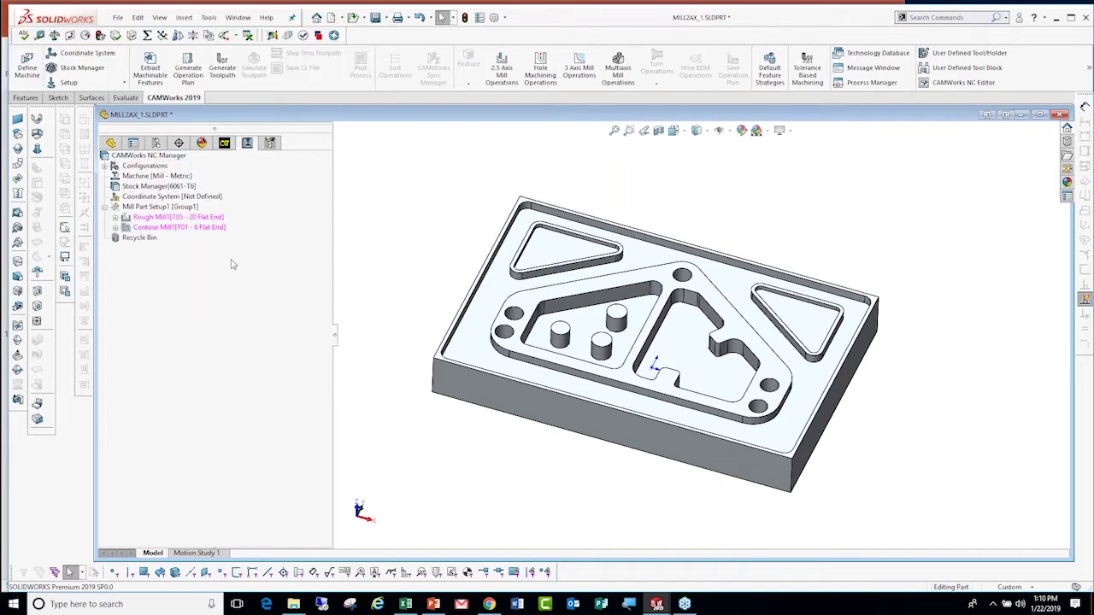
right_click(175, 208)
click(224, 232)
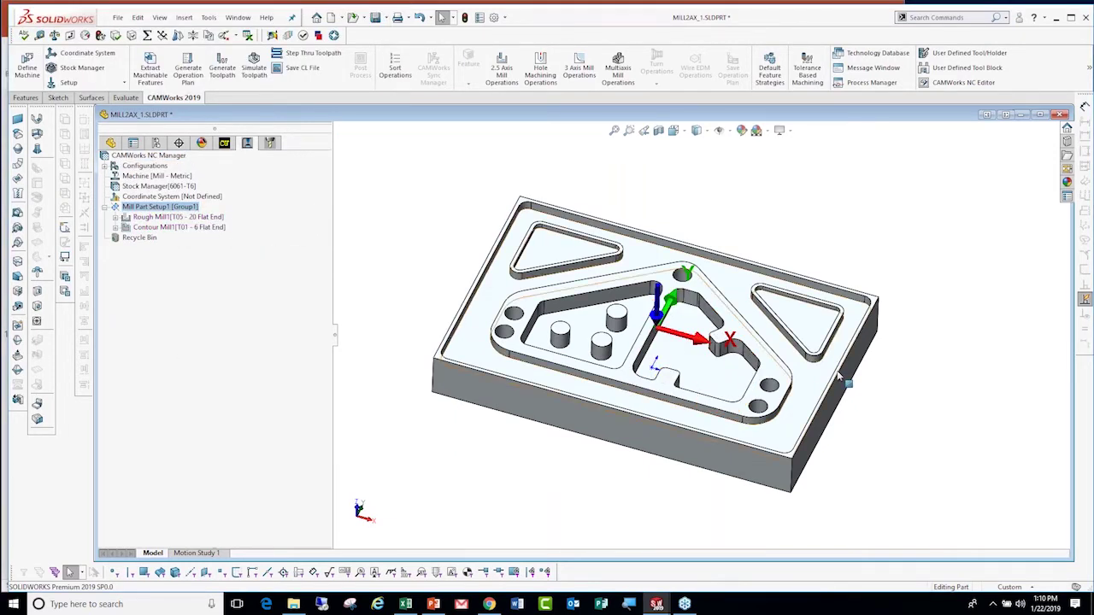
Duplicate Contour Mill1 as Contour Mill1 - Copy and display its toolpath.
scroll(795, 372, down, 4)
mouse_move(743, 376)
middle_down()
mouse_move(602, 335)
mouse_move(647, 305)
middle_up()
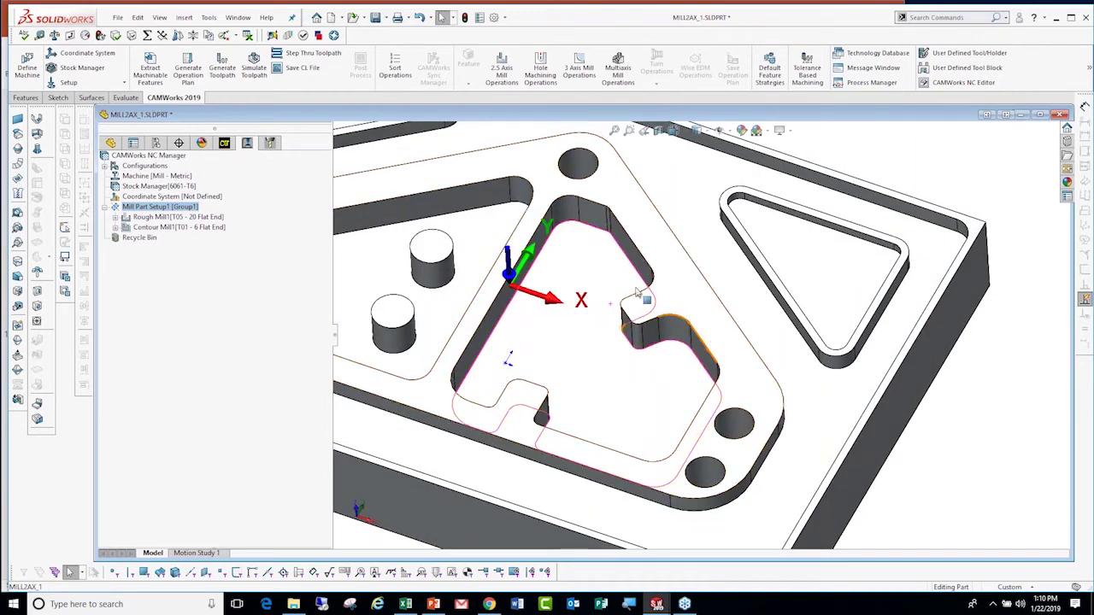
mouse_move(179, 227)
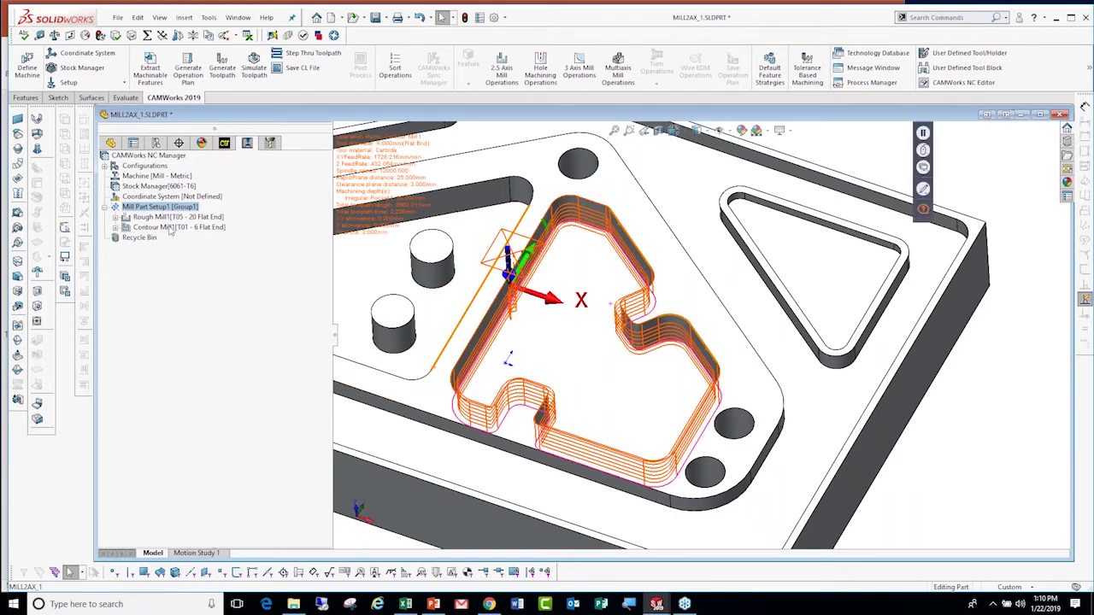
ctrl+drag(168, 232, 241, 234)
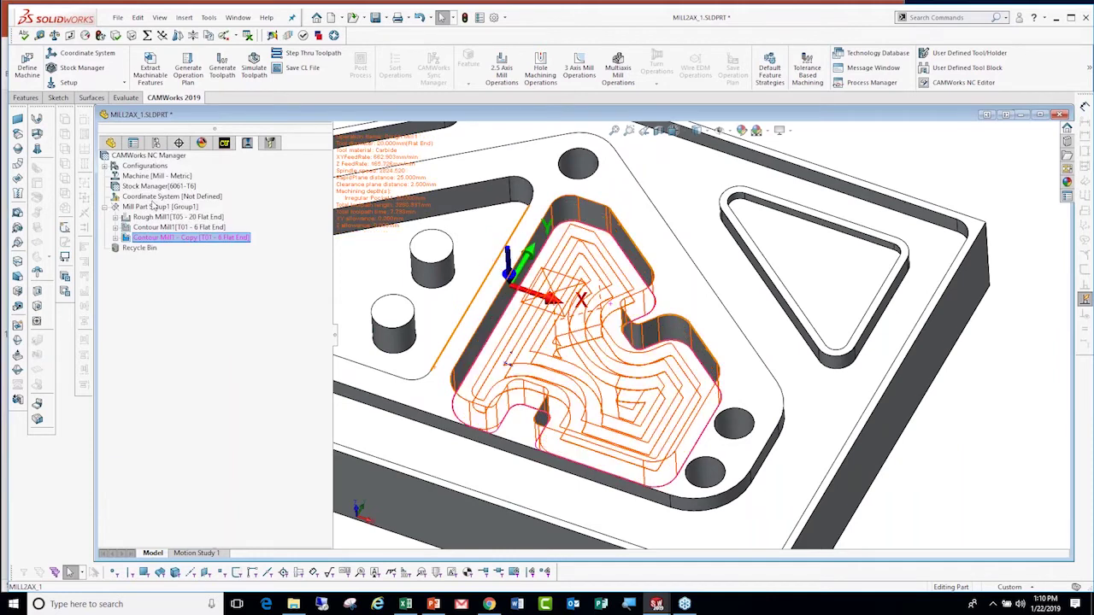
click(212, 241)
Assign the T11 - 5 X 90 countersink from the tool crib to Contour Mill1 - Copy.
right_click(212, 241)
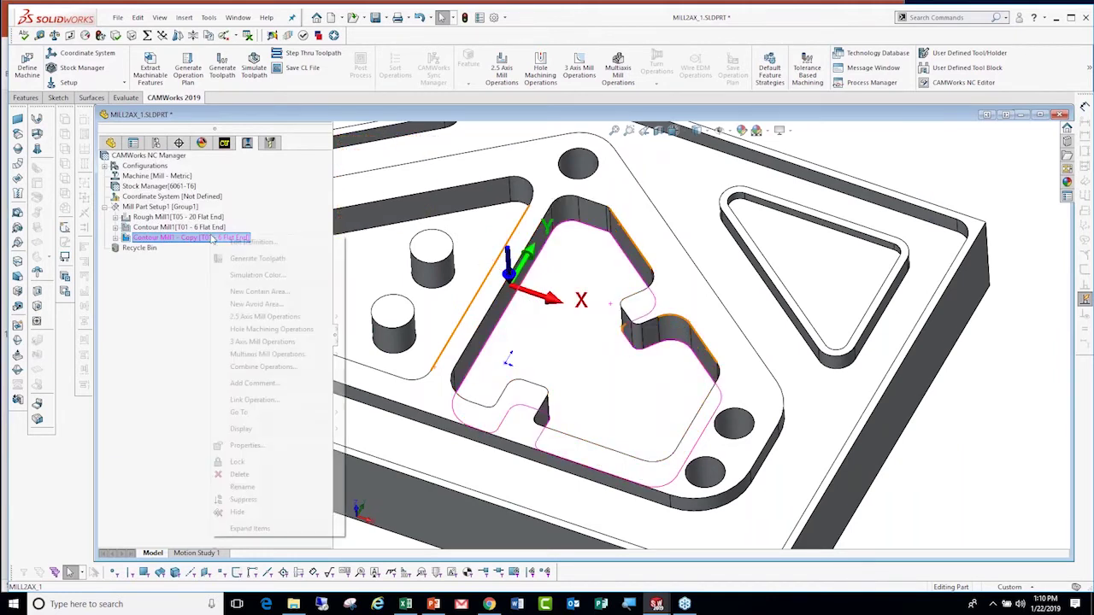
click(265, 317)
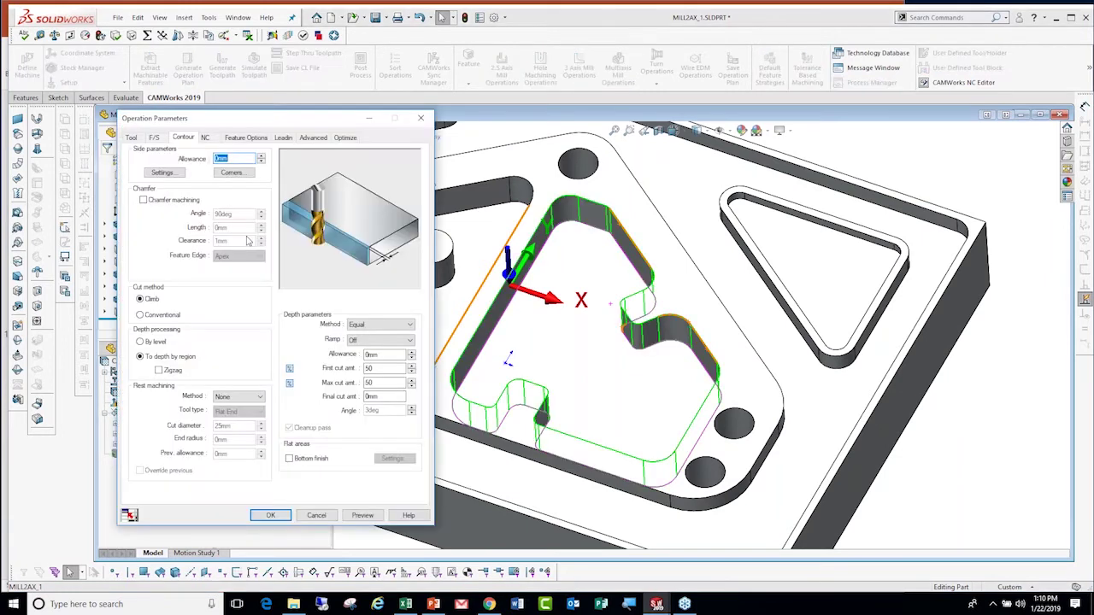
click(206, 153)
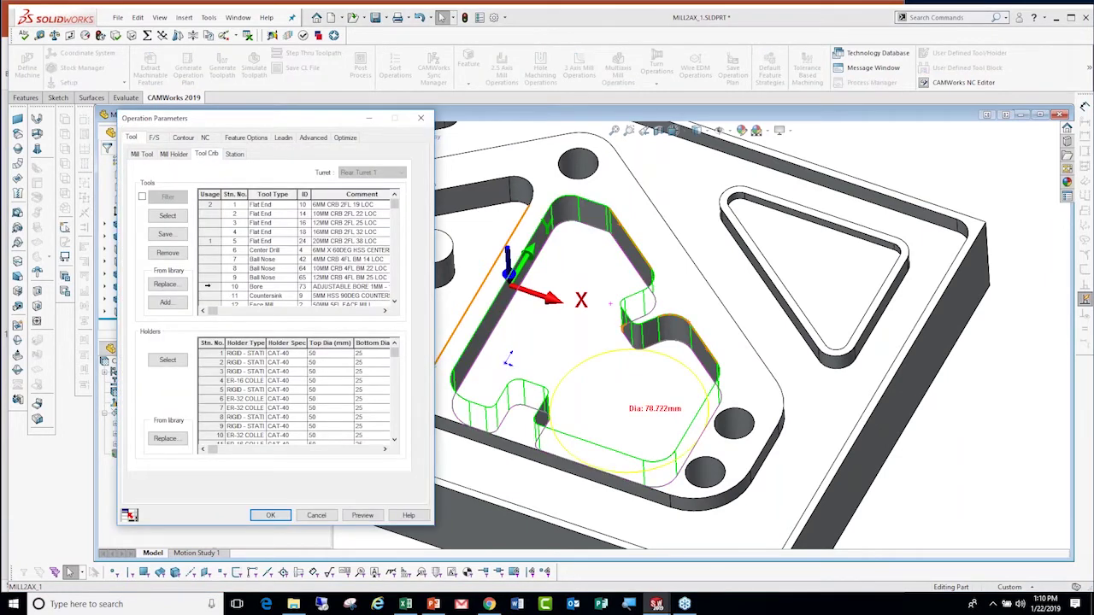
click(256, 296)
click(168, 215)
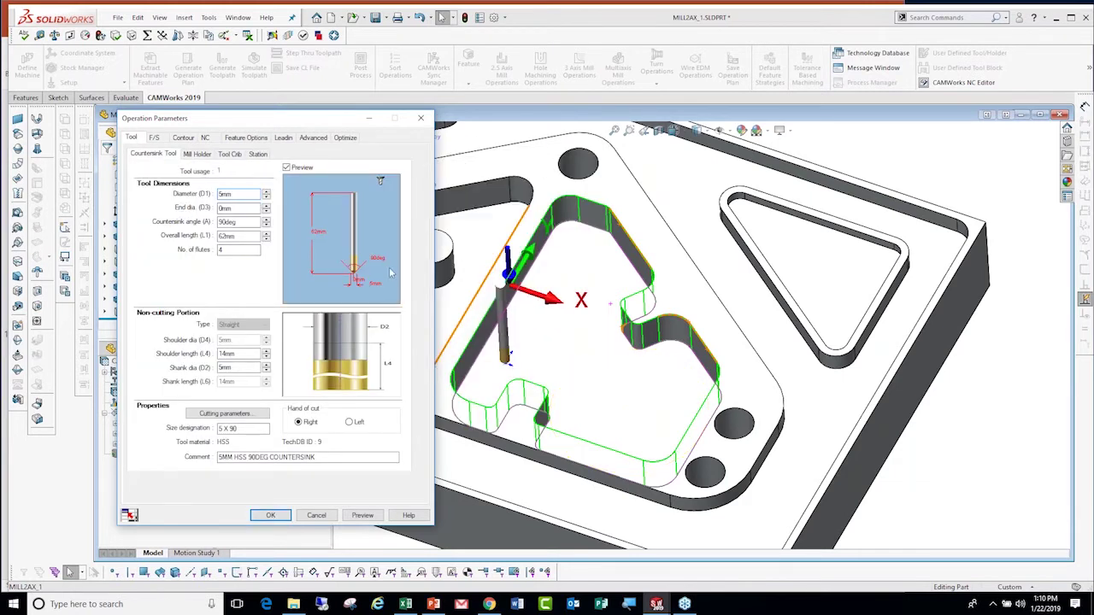
Enable chamfer machining with a 0.3mm chamfer length, preview it, and accept the operation.
click(185, 137)
click(144, 200)
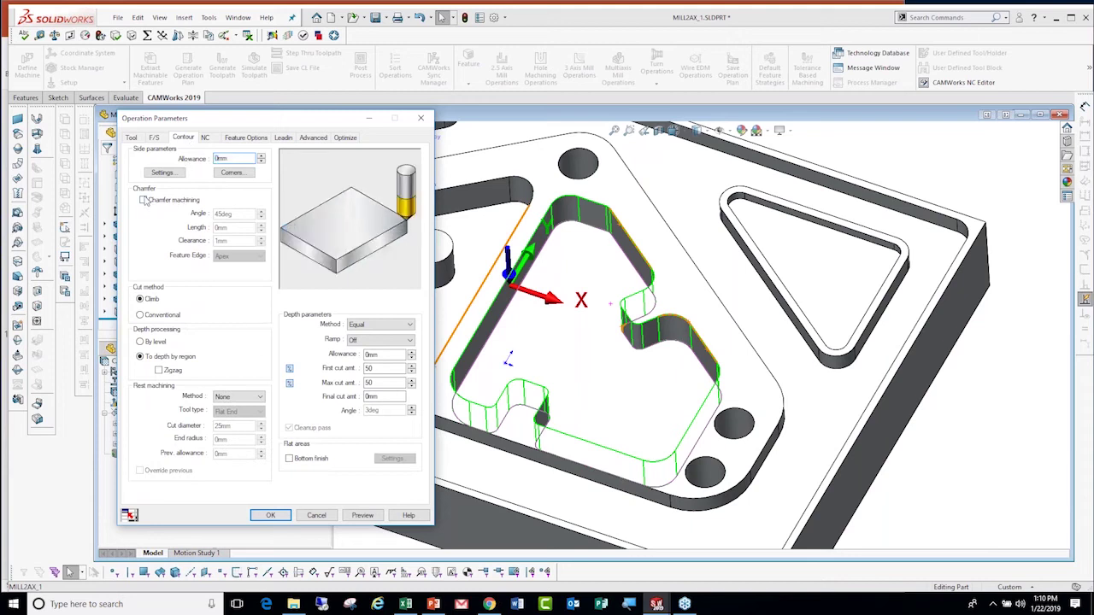
double_click(230, 227)
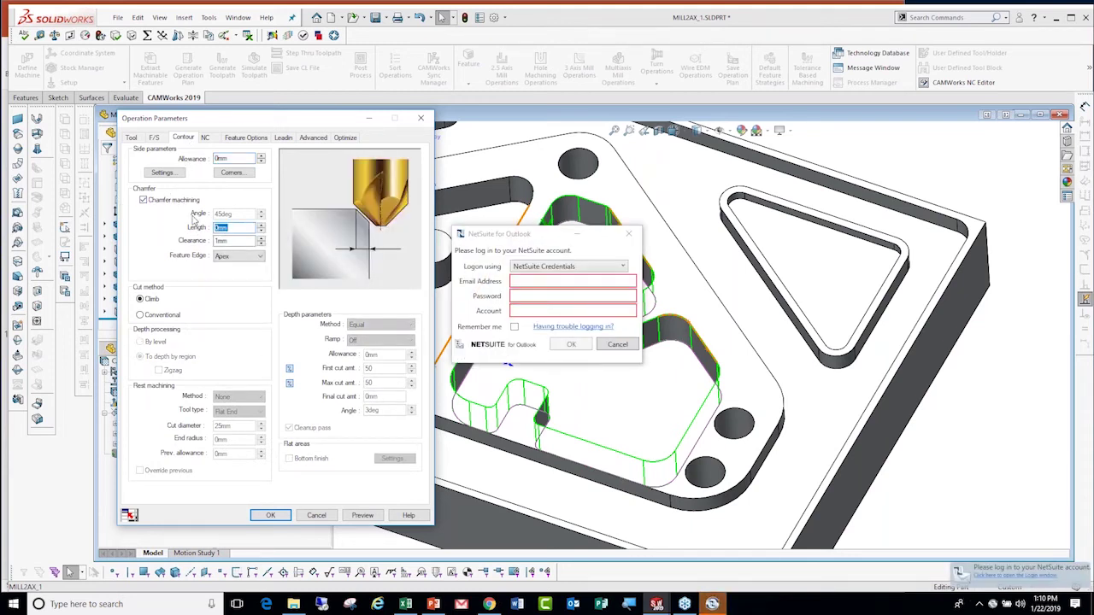
text(3)
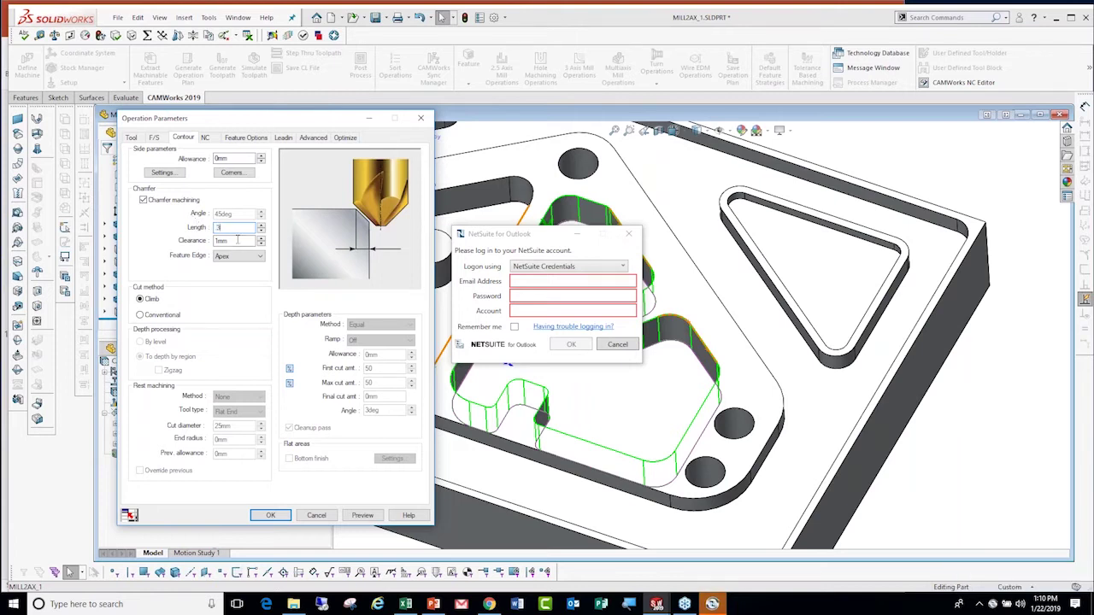
click(238, 240)
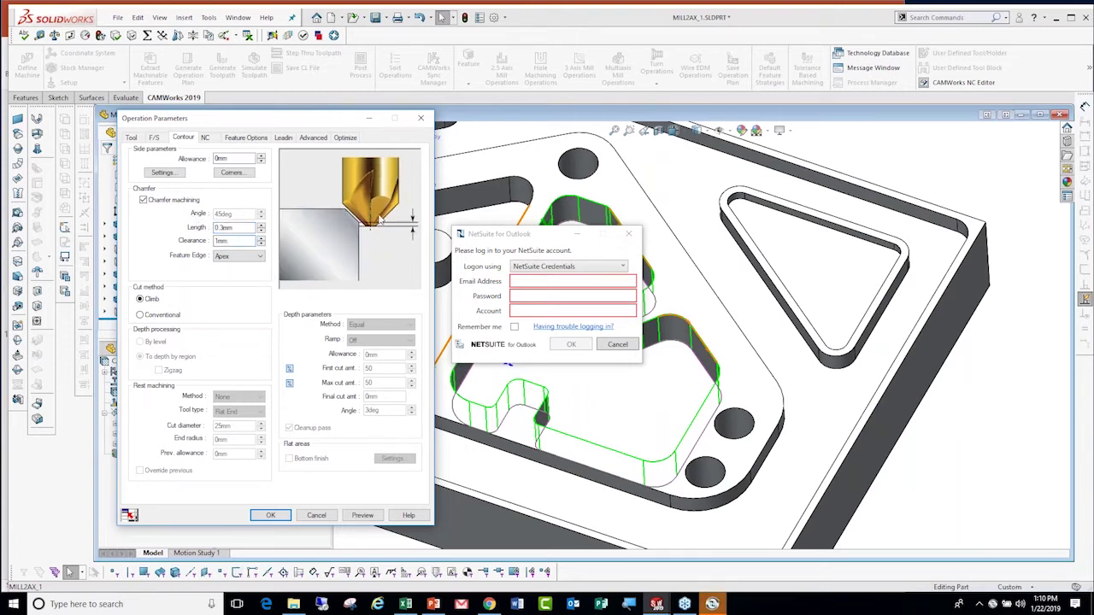
click(617, 345)
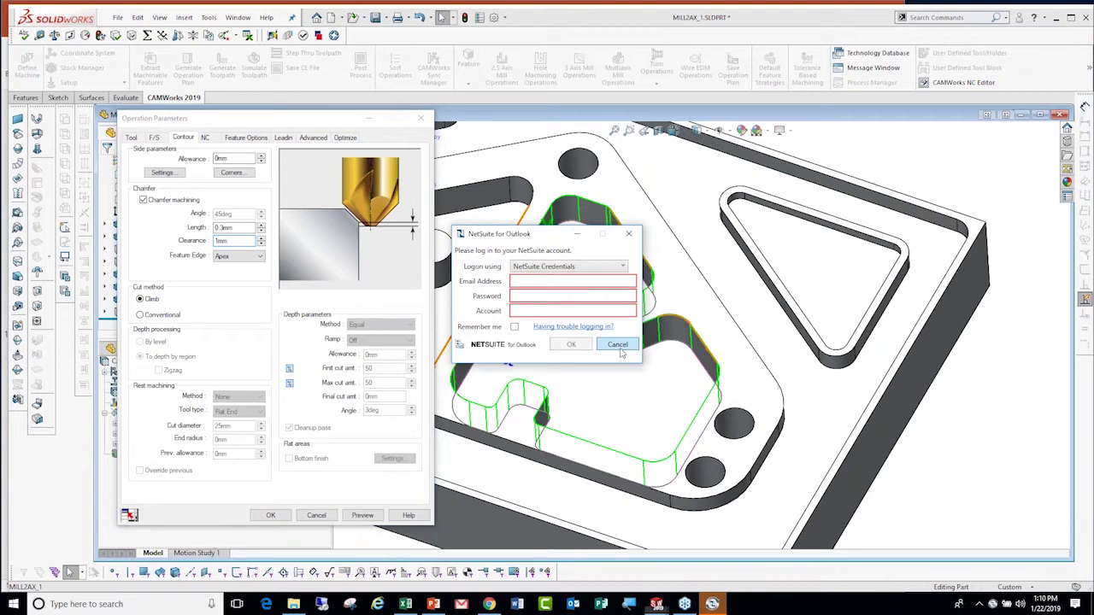
click(368, 518)
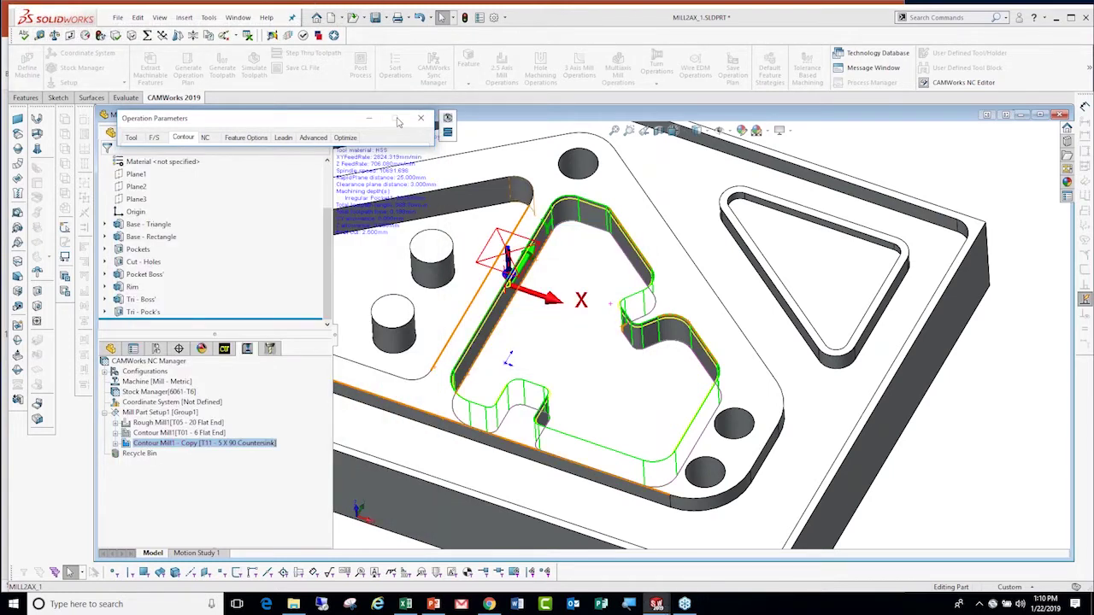
click(394, 118)
click(270, 514)
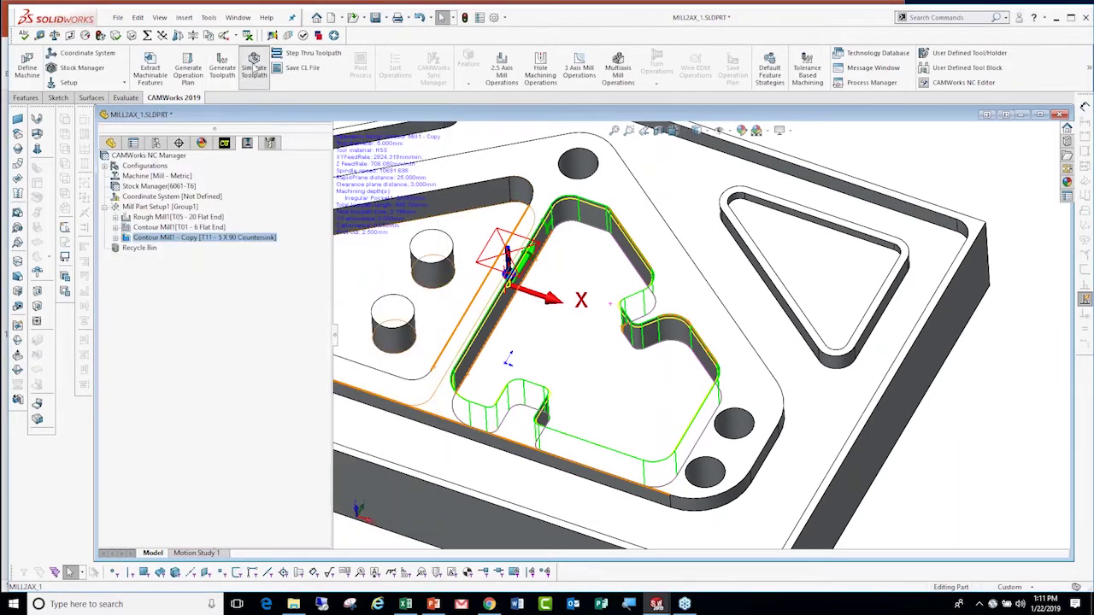
Run the toolpath simulation of all three operations, inspecting the countersink chamfer pass.
click(254, 64)
click(174, 244)
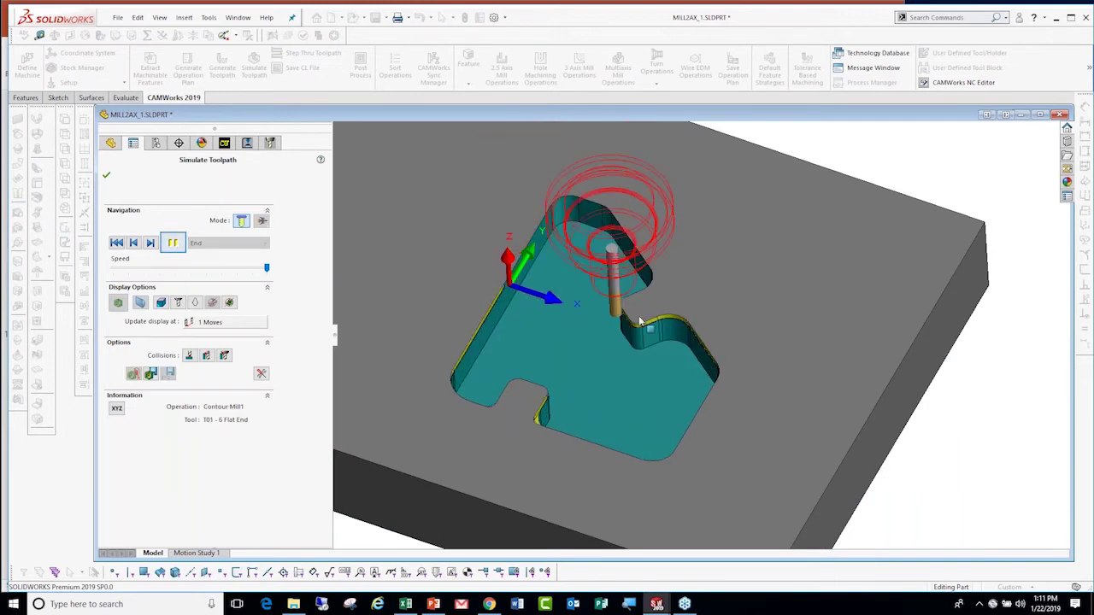
middle_drag(639, 321, 736, 251)
scroll(654, 309, down, 10)
scroll(736, 250, up, 5)
scroll(747, 352, up, 5)
scroll(747, 352, up, 2)
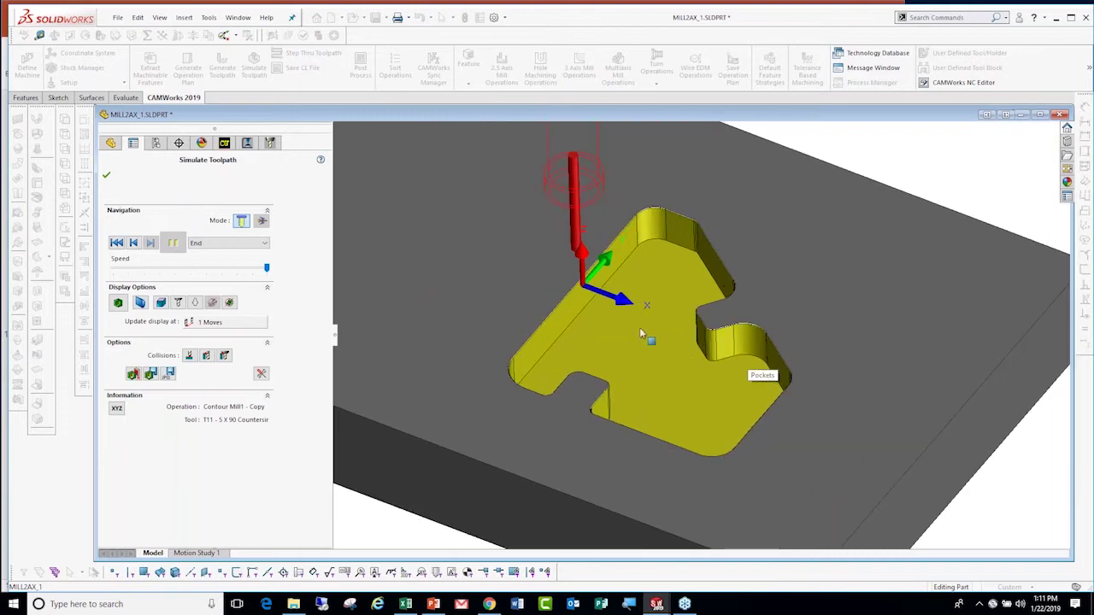
scroll(640, 327, down, 1)
scroll(641, 301, up, 2)
Close the simulation and return to the feature tree at Irregular Pocket1.
click(106, 175)
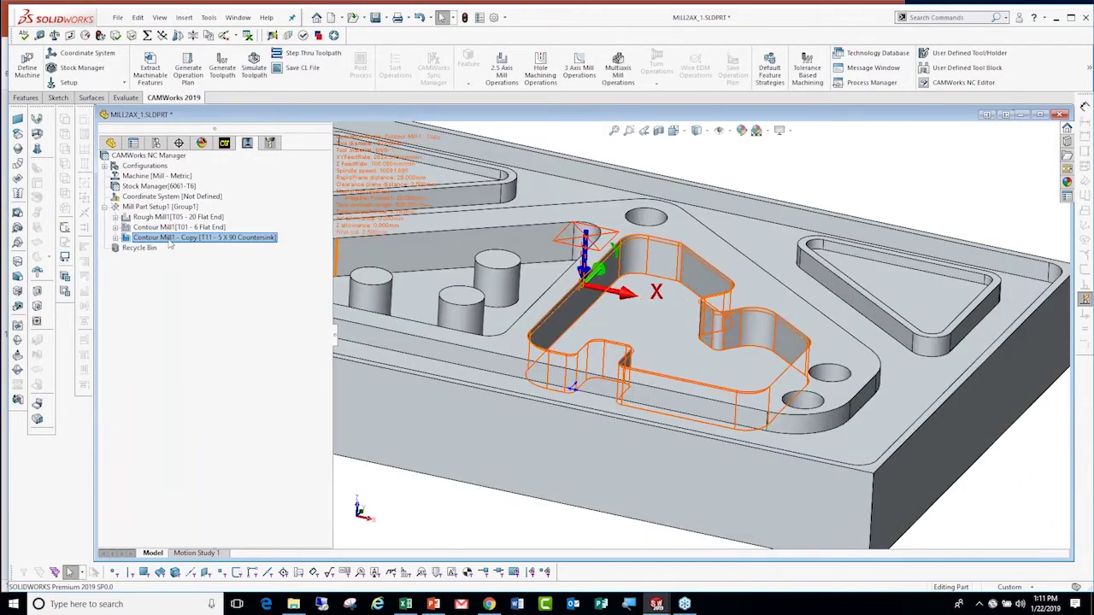
click(225, 142)
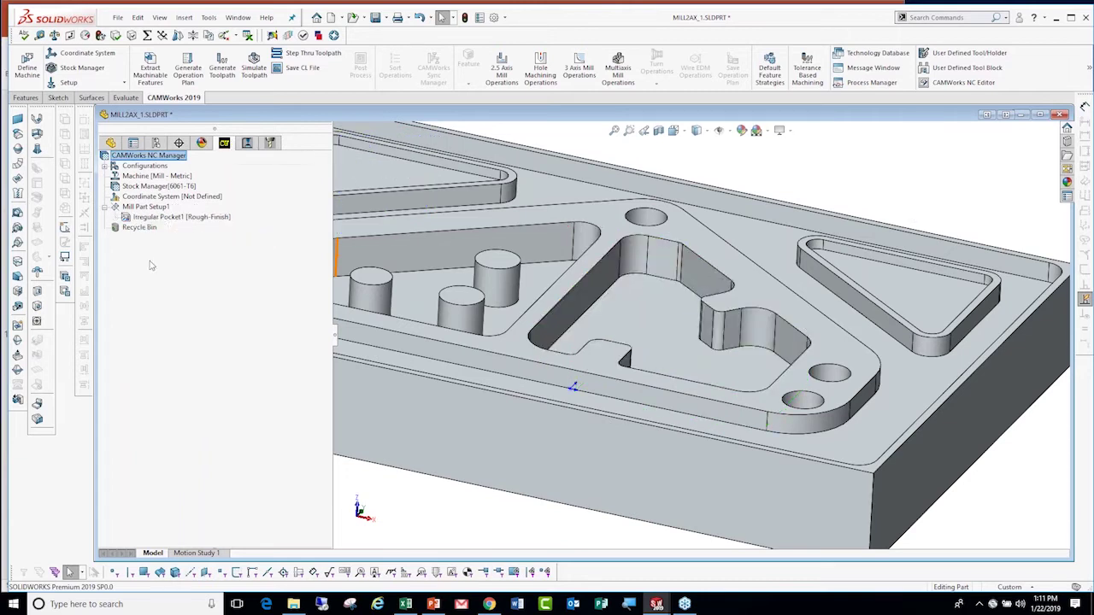
right_click(163, 217)
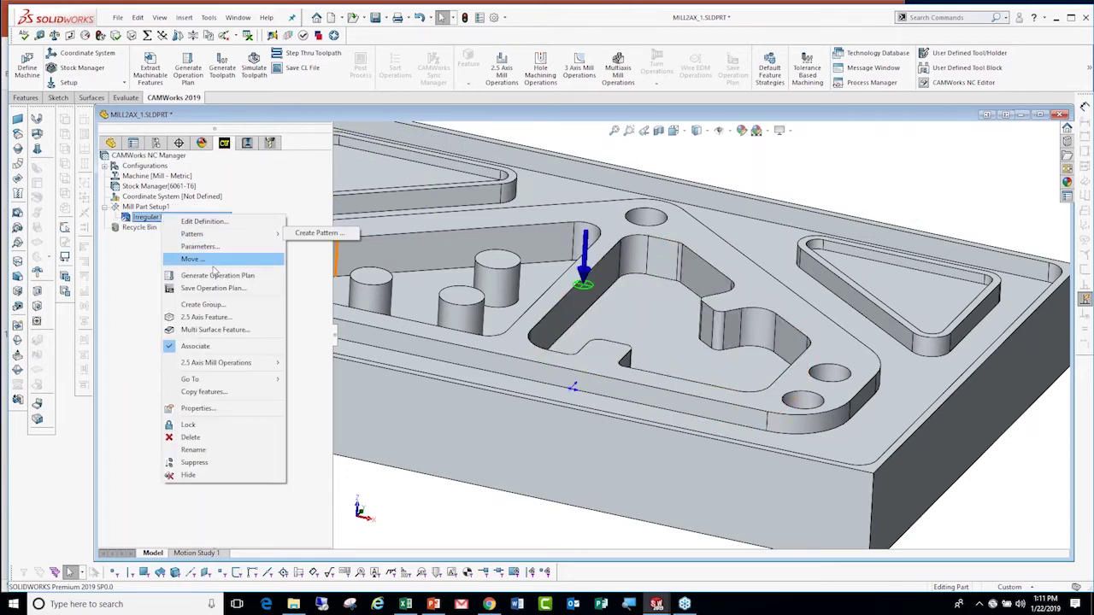
Save Irregular Pocket1's operation plan as a new technology database strategy named Ruf-Fin-Cham.
click(218, 290)
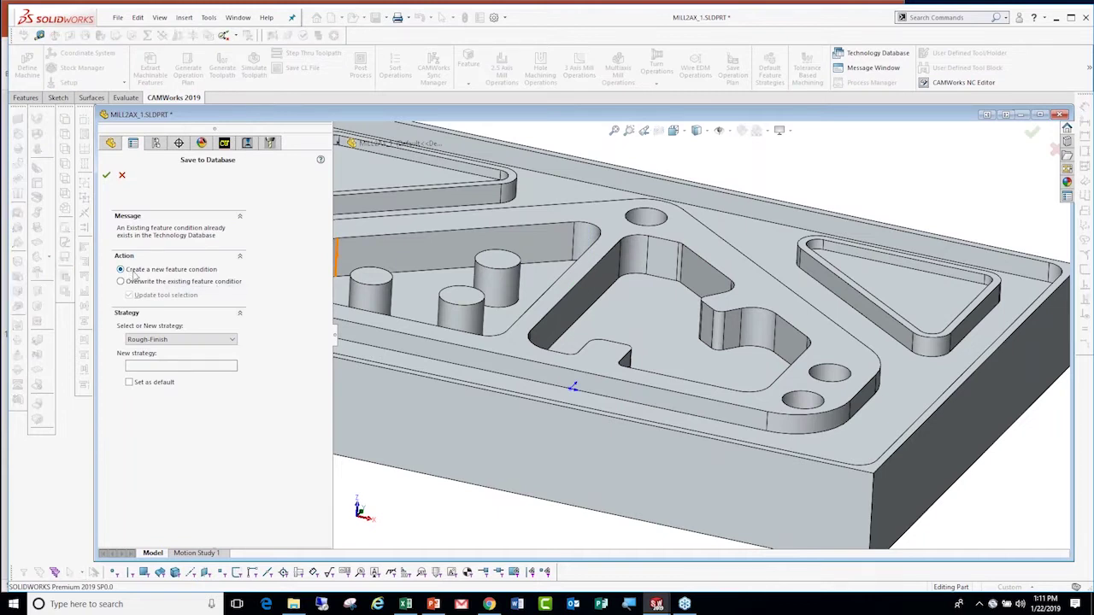
click(222, 340)
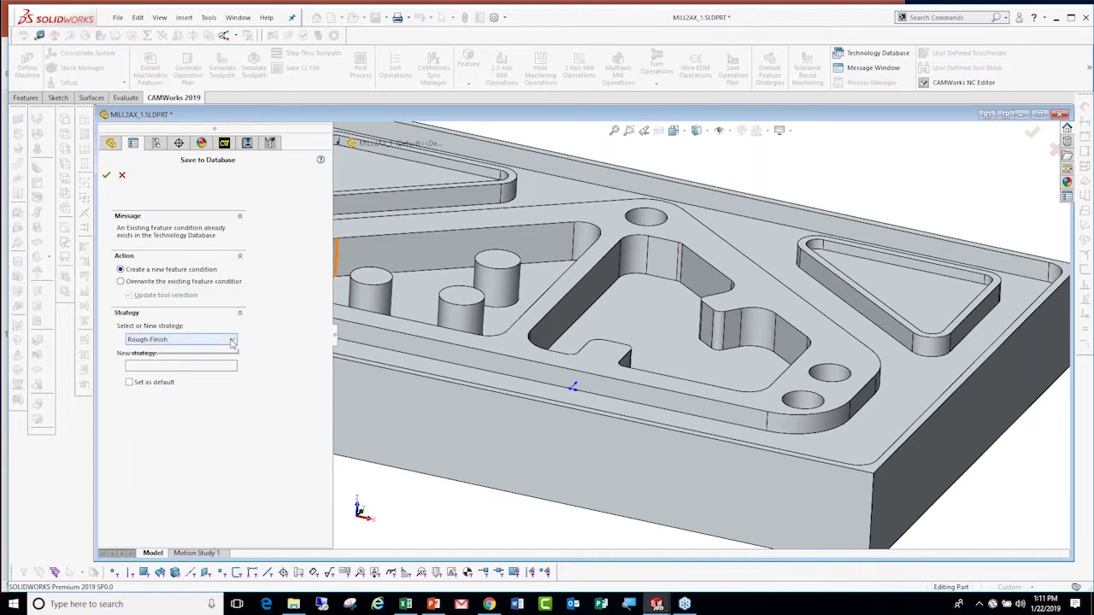
click(142, 417)
text(Ru)
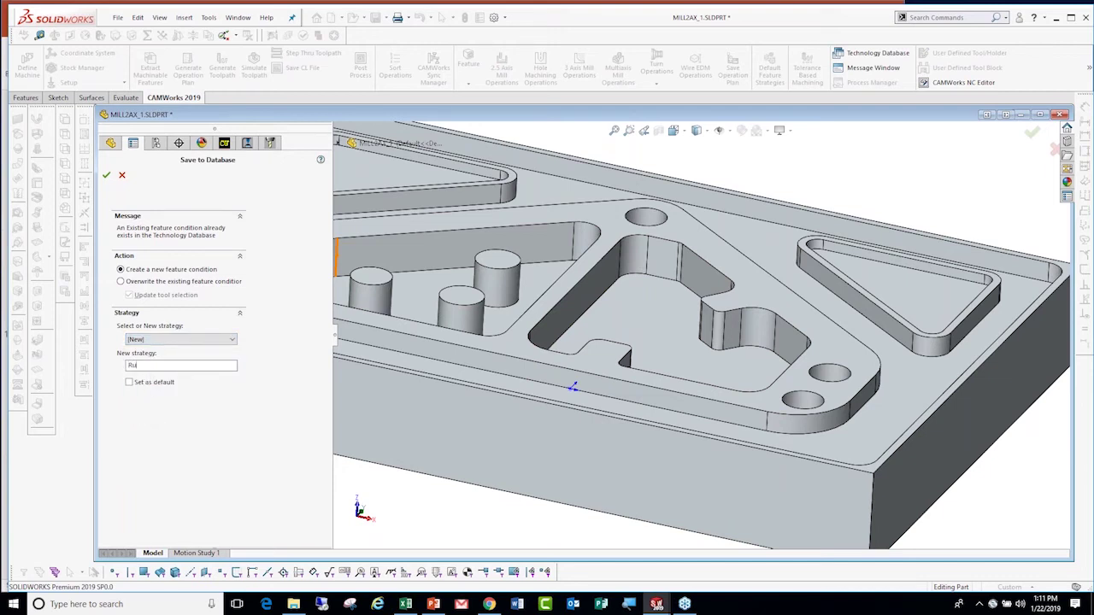
text(f-Fin-Cham)
click(107, 175)
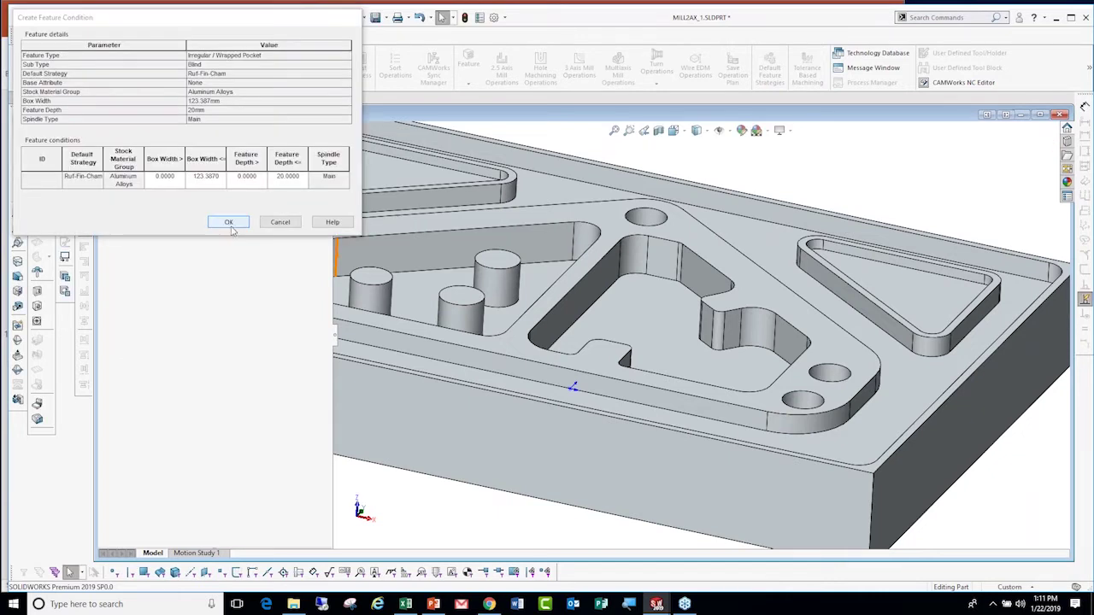
click(229, 224)
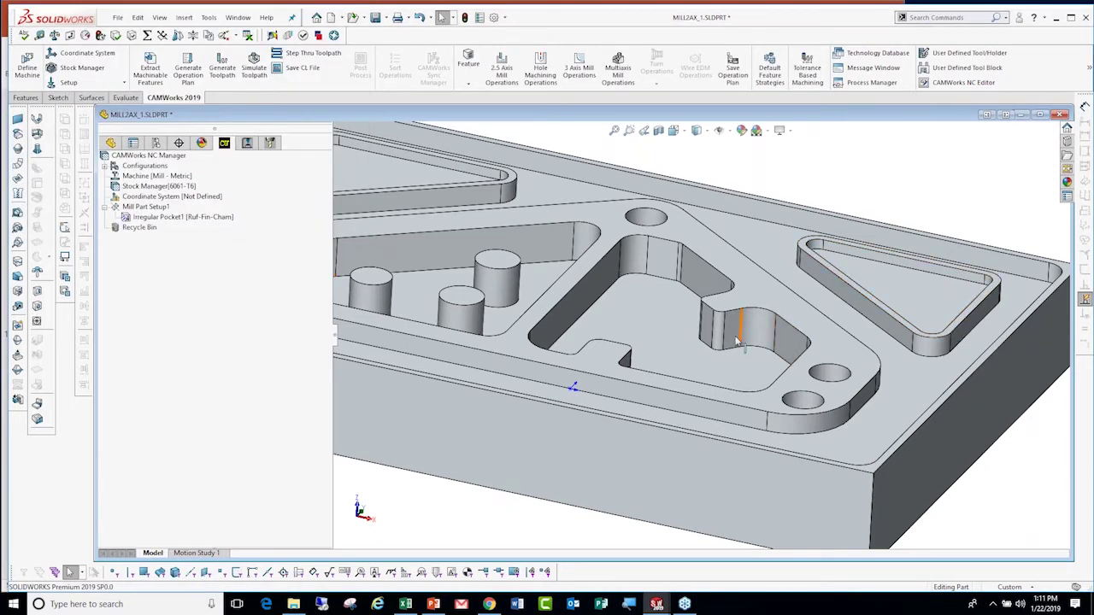
Add a pocket feature for both triangular pocket floors, cut up to face, using Ruf-Fin-Cham.
key(ctrl+7)
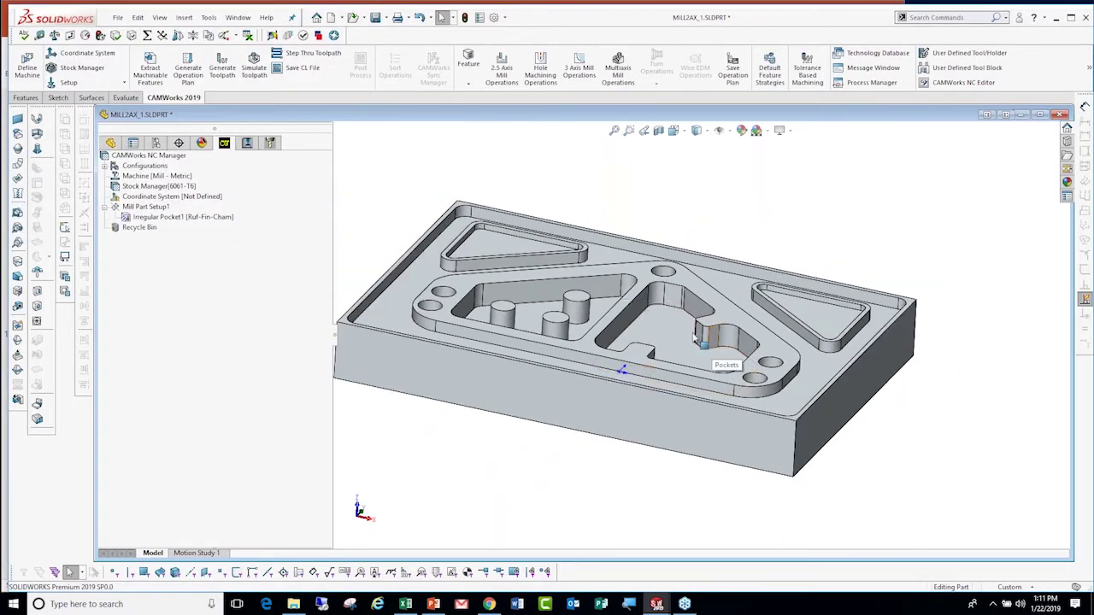
key(Down)
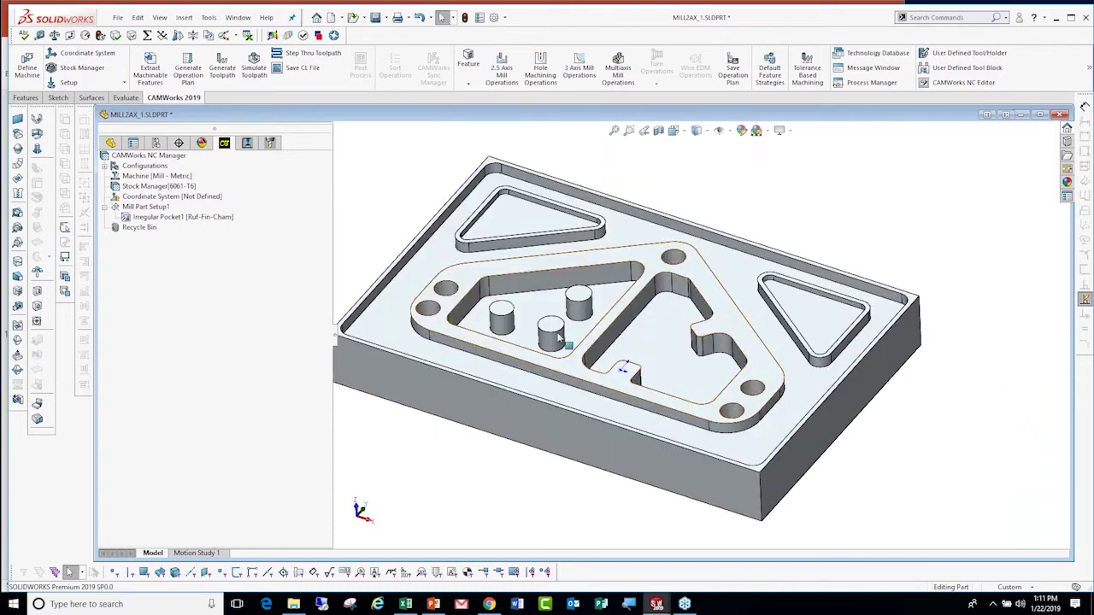
click(158, 210)
right_click(158, 209)
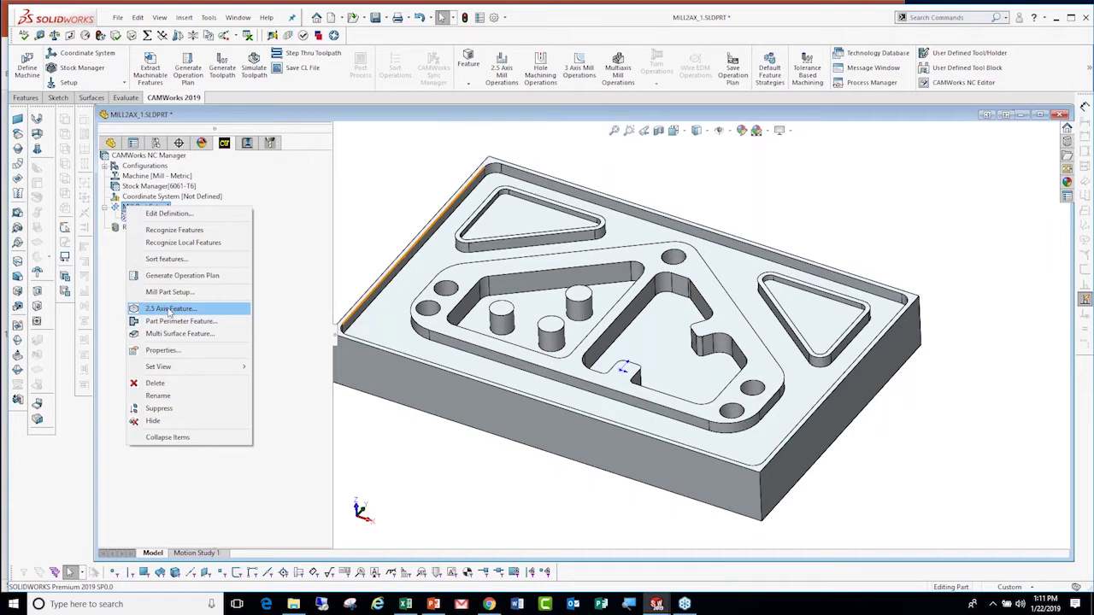
click(169, 310)
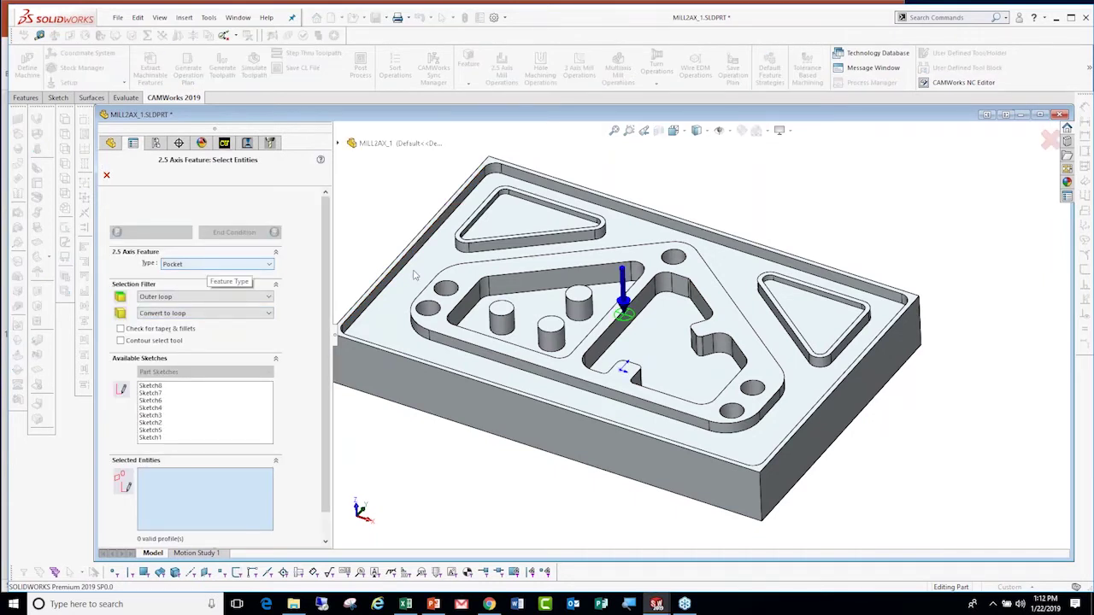
click(556, 232)
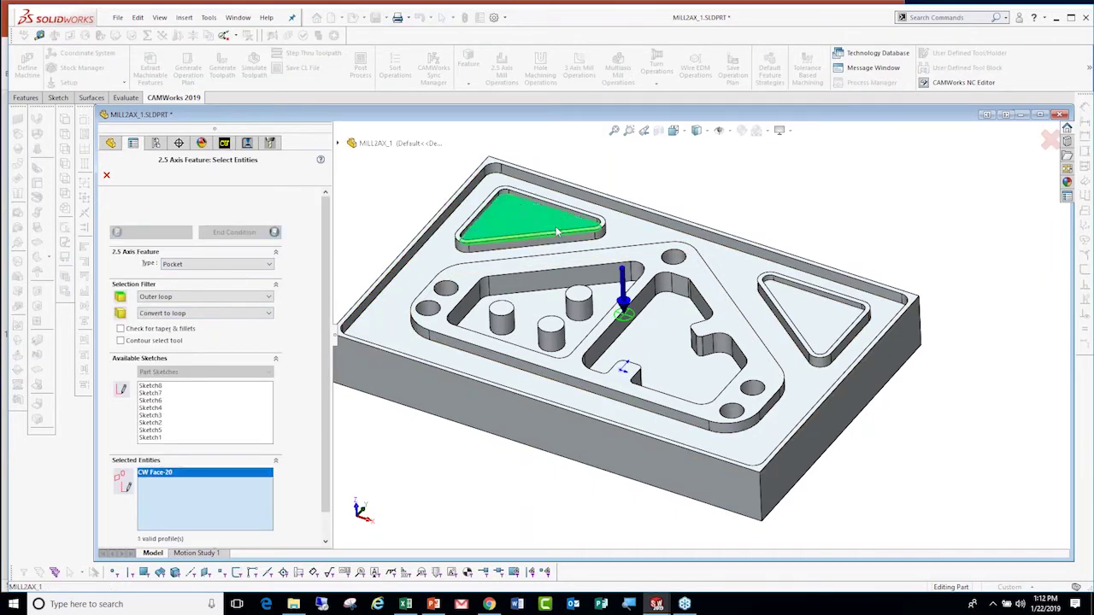
click(819, 318)
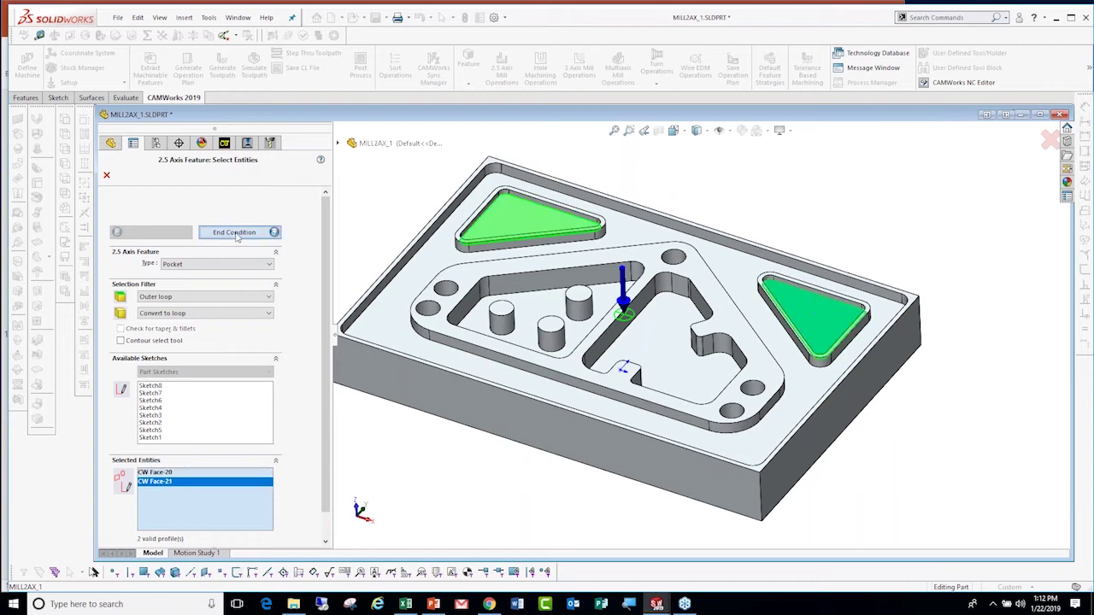
click(236, 233)
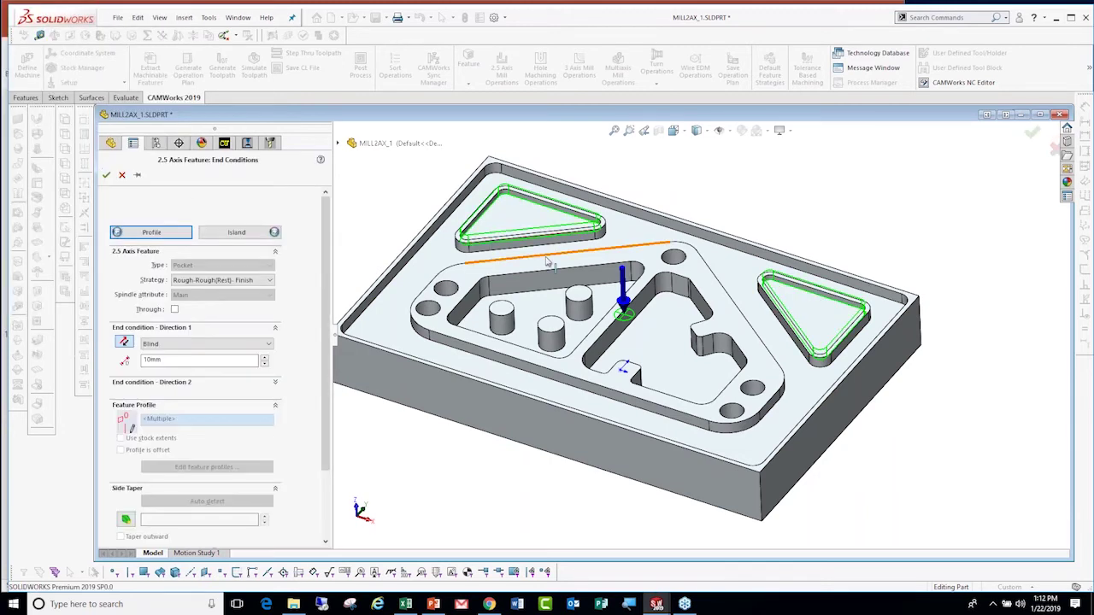
click(221, 282)
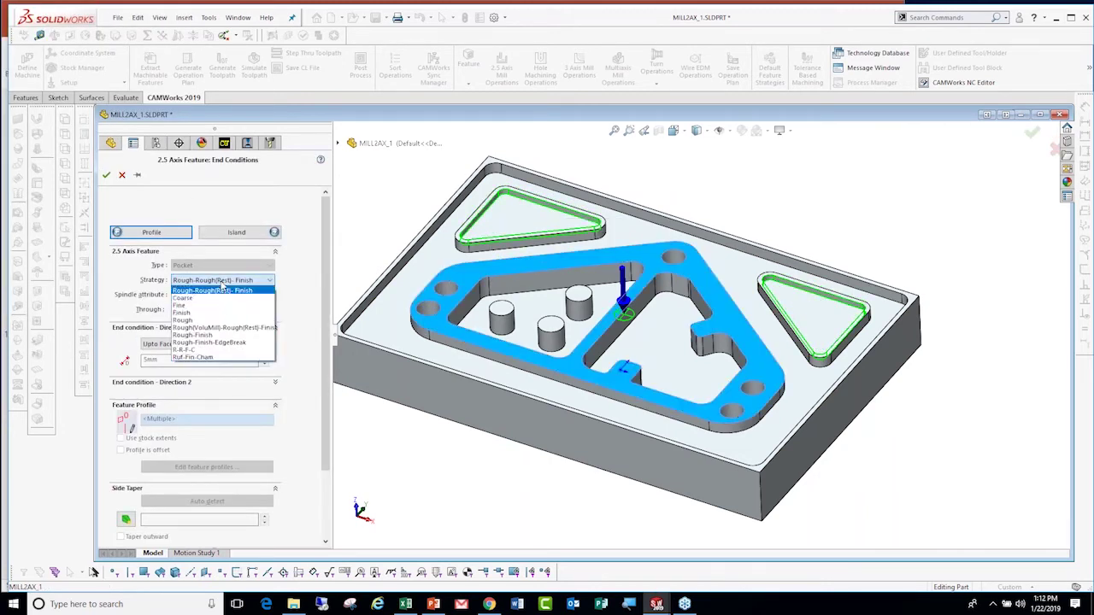
click(224, 358)
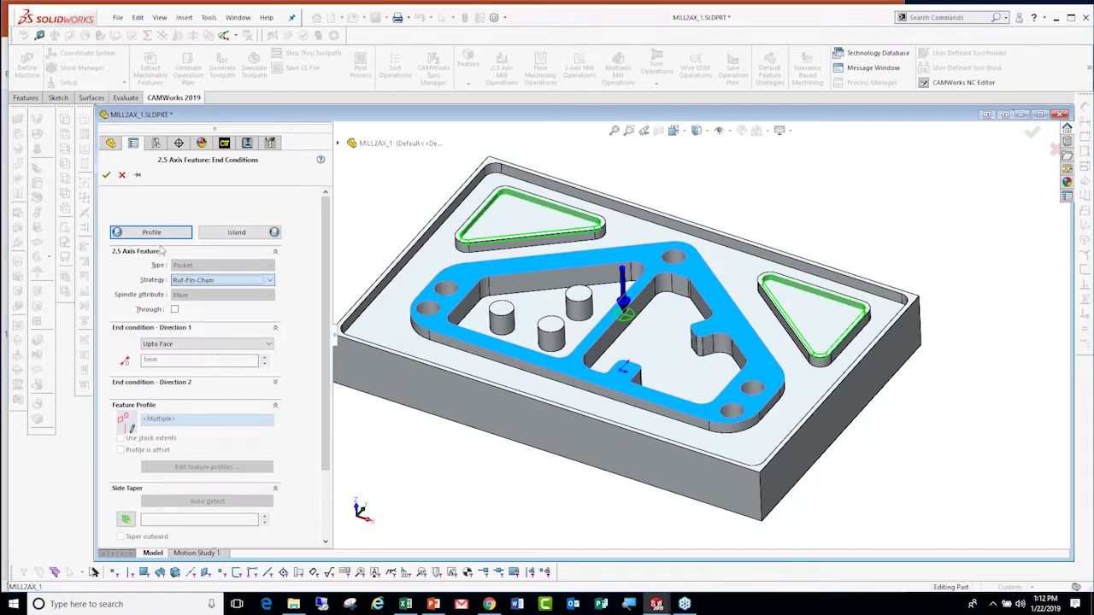
click(106, 176)
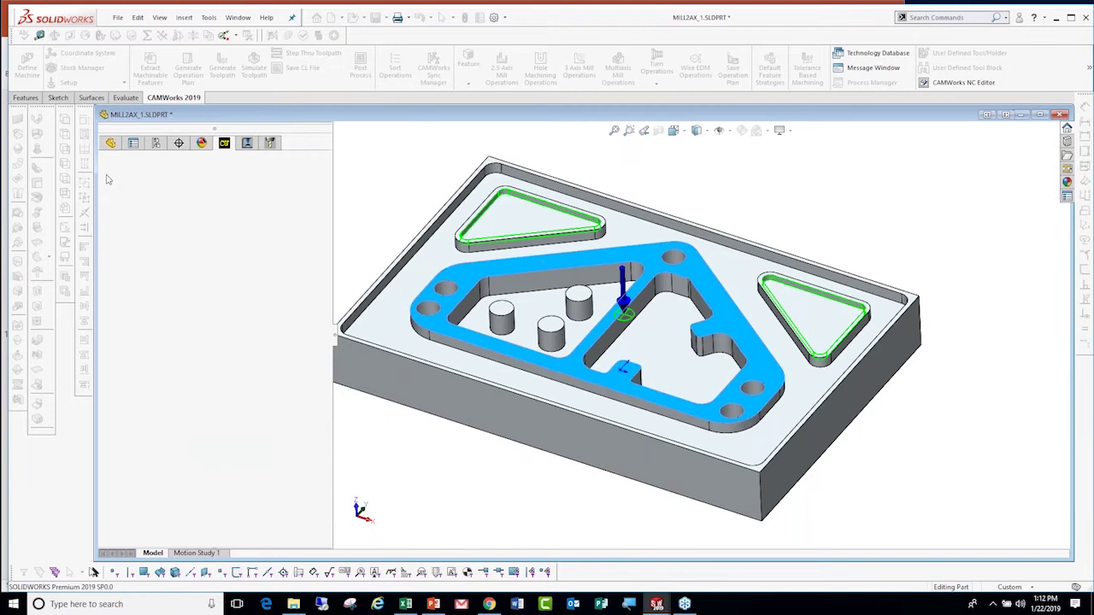
right_click(147, 206)
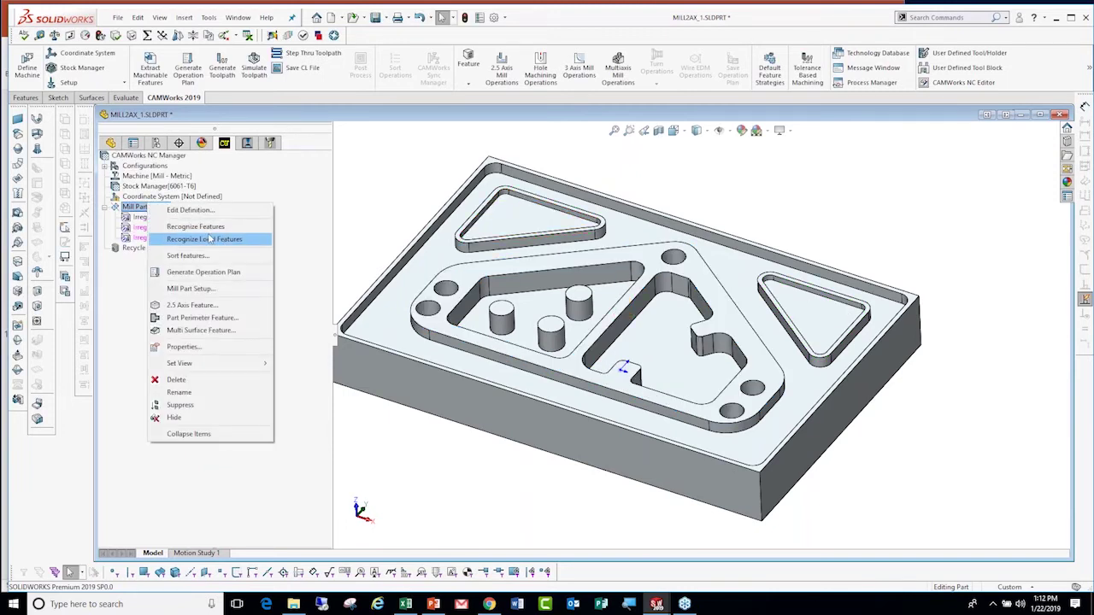
Generate the operation plan and toolpaths for the triangular pockets.
click(203, 273)
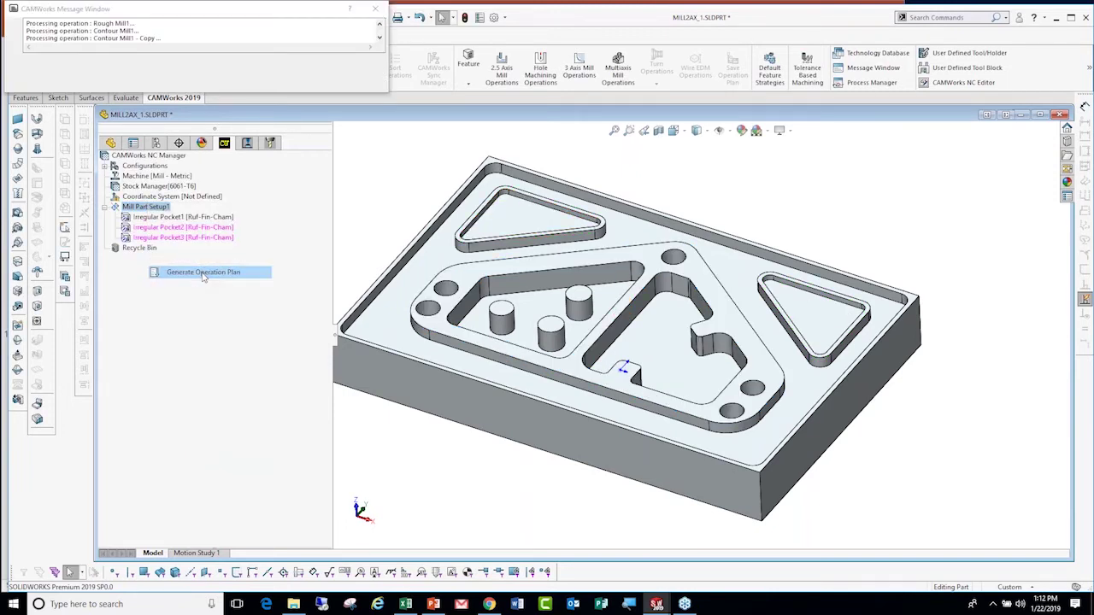
click(510, 343)
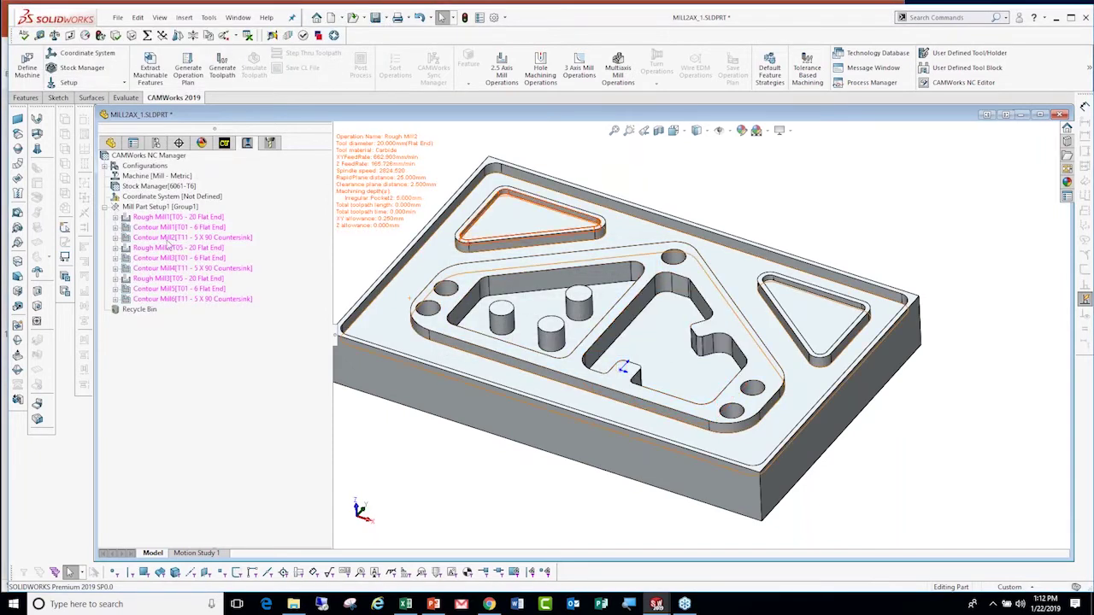
right_click(161, 210)
click(224, 230)
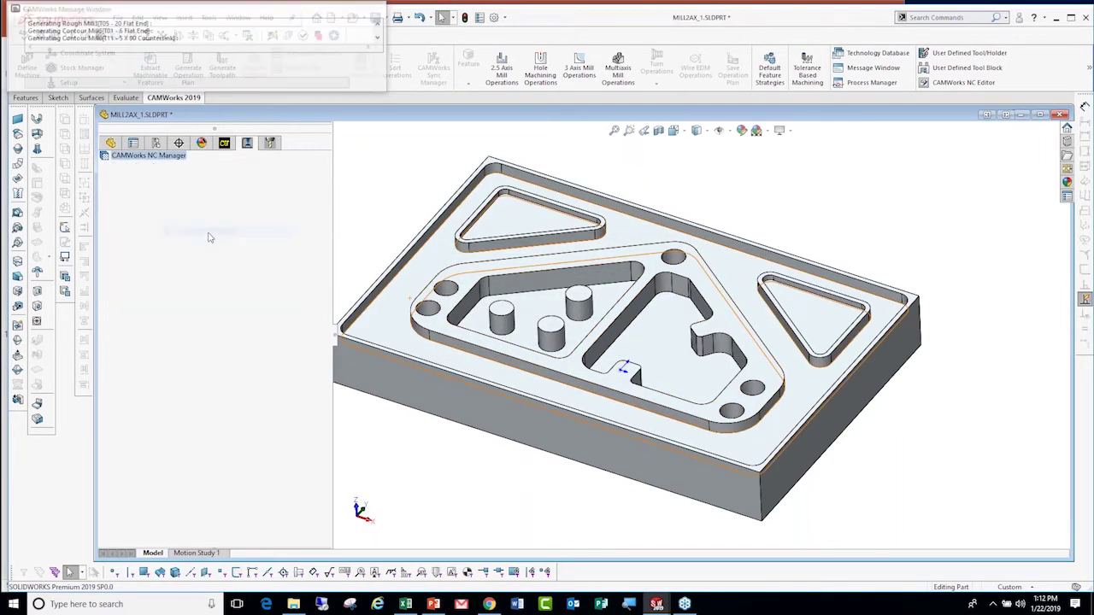
Simulate the plate's toolpaths, zooming in on the triangular pocket, then exit the simulation.
click(254, 68)
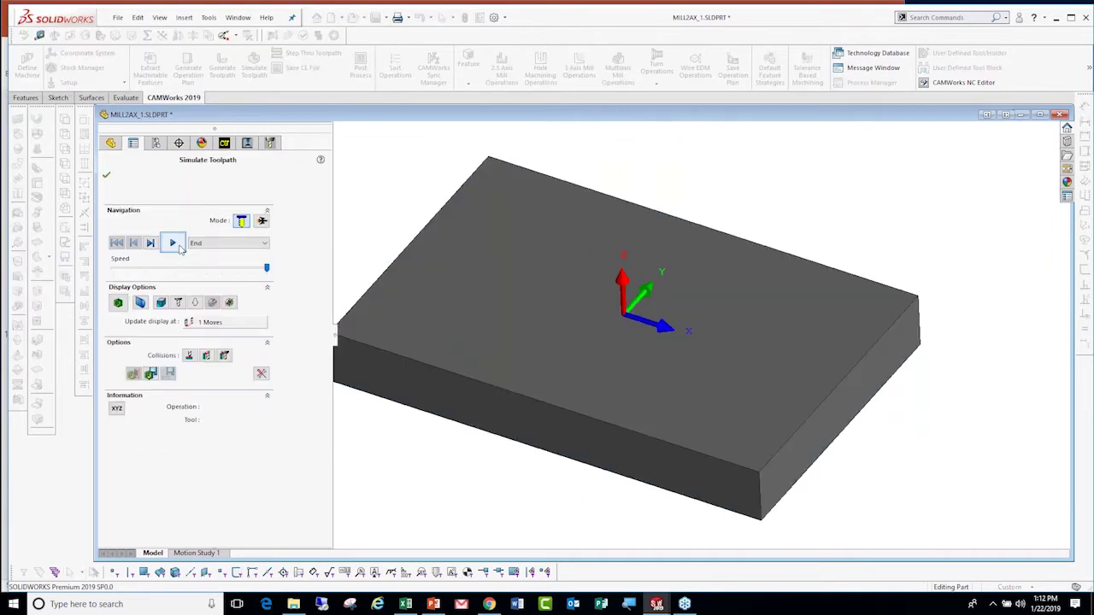
click(173, 244)
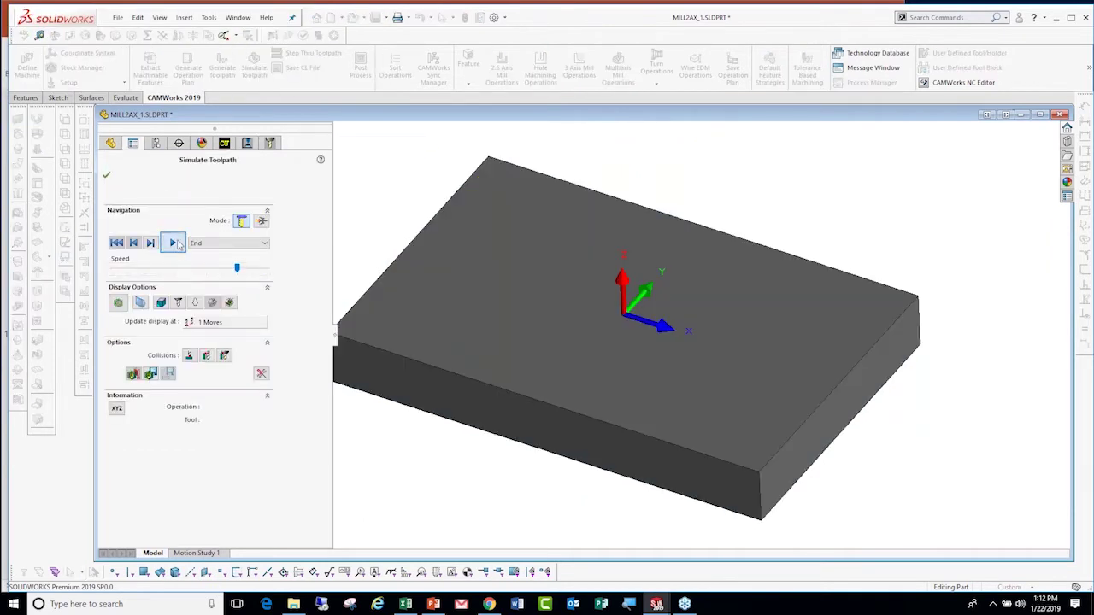
mouse_move(266, 268)
mouse_down()
mouse_move(238, 270)
mouse_move(266, 271)
mouse_up()
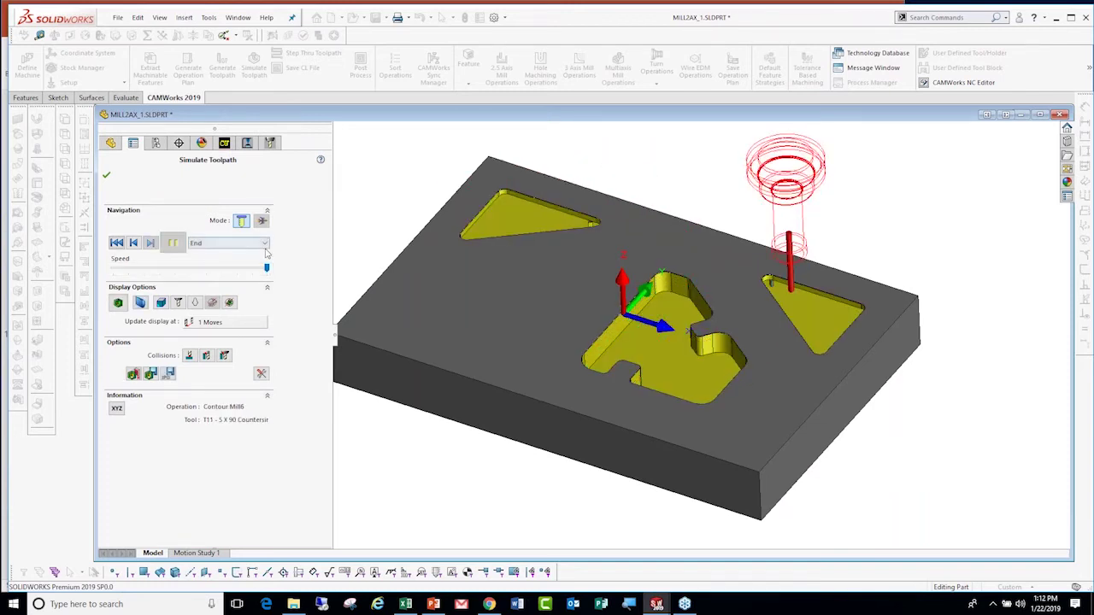
scroll(600, 226, down, 2)
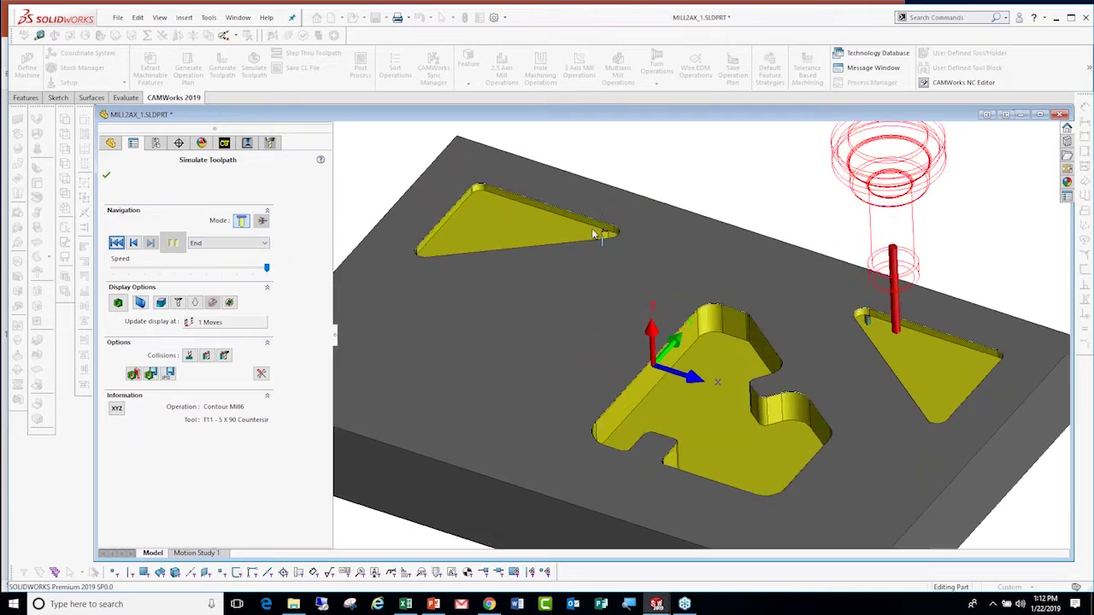
scroll(600, 226, down, 3)
scroll(615, 239, down, 3)
scroll(508, 183, up, 3)
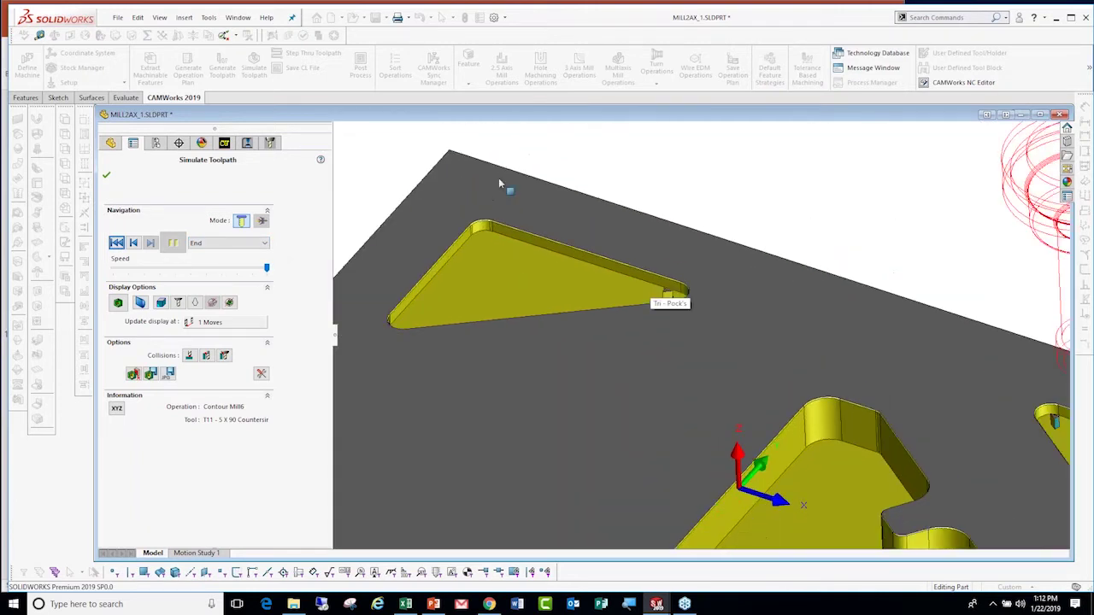
scroll(591, 273, down, 3)
scroll(598, 325, down, 2)
scroll(650, 385, up, 3)
scroll(685, 423, up, 2)
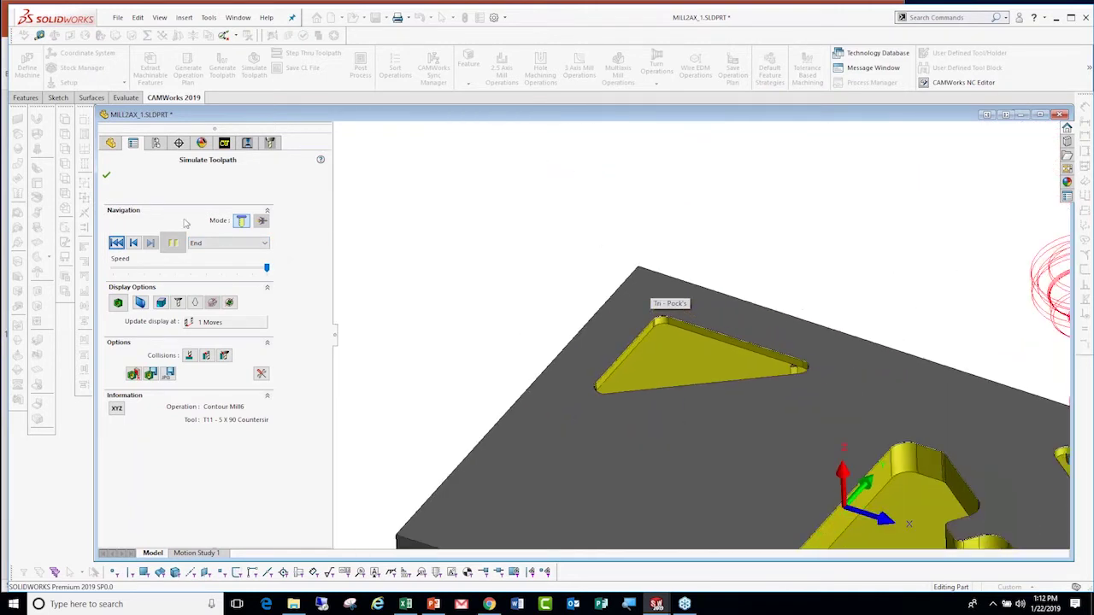
click(106, 174)
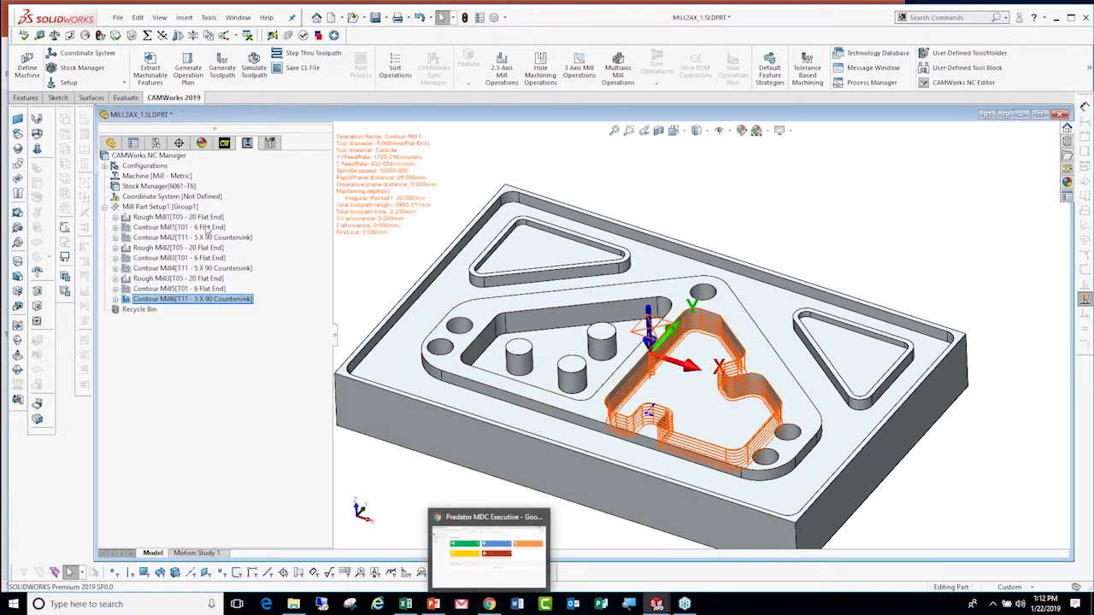
Bring the Quoting Power Point deck's CAM product comparison slide to the front.
click(434, 604)
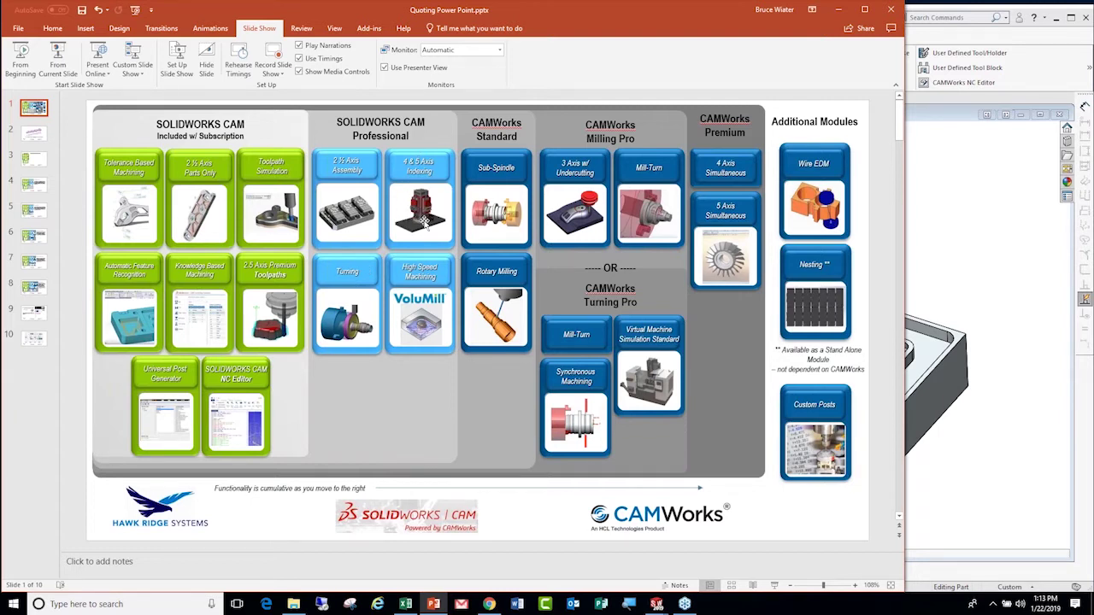
Minimize PowerPoint and close MILL2AX_1.SLDPRT without saving changes.
click(841, 9)
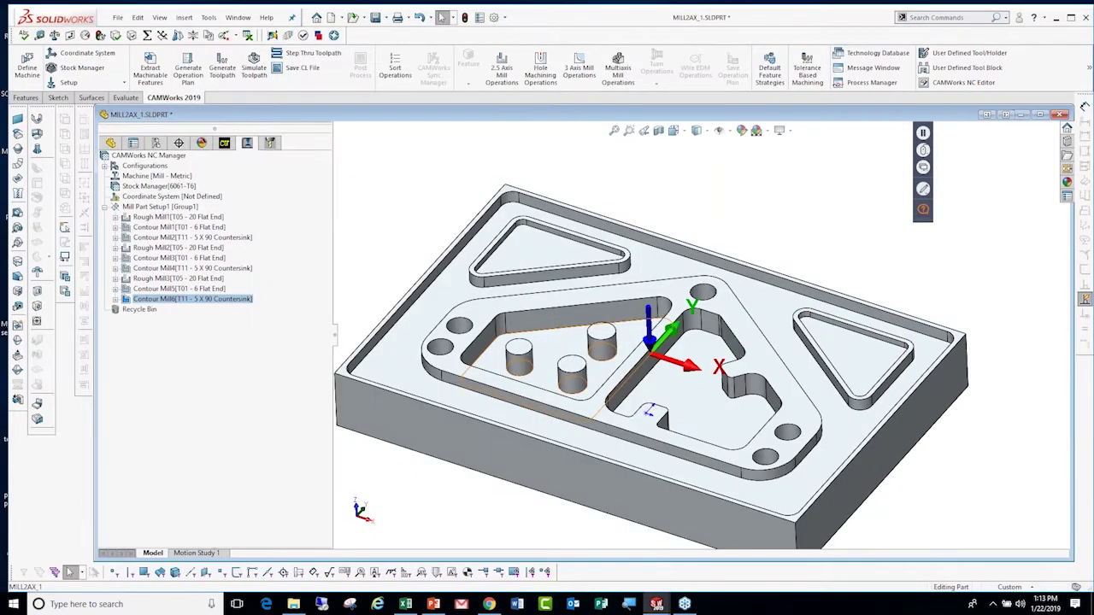
click(118, 17)
click(128, 90)
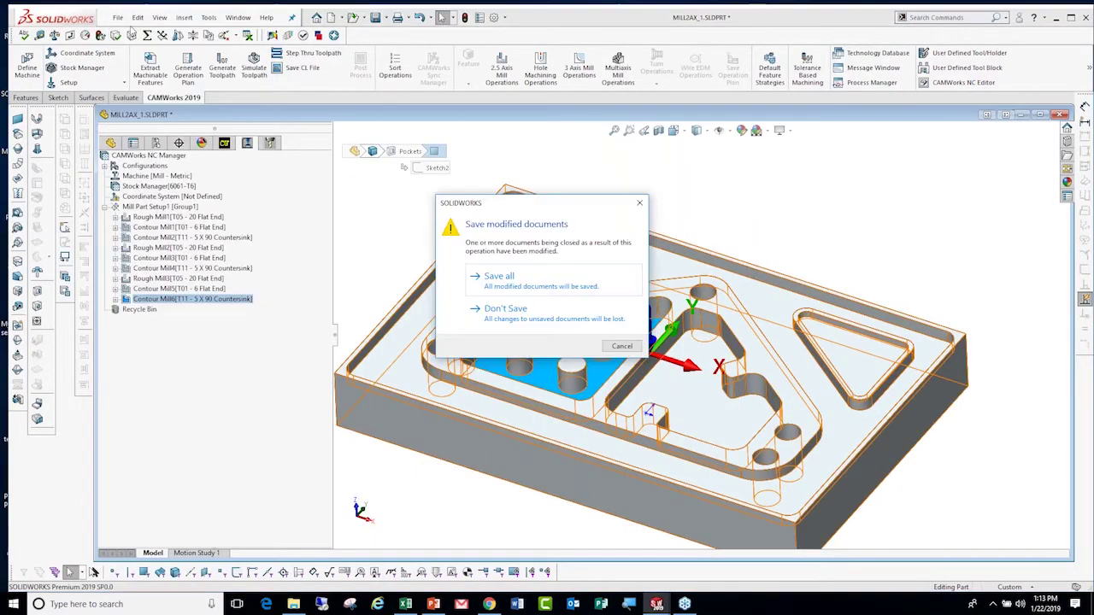
click(599, 340)
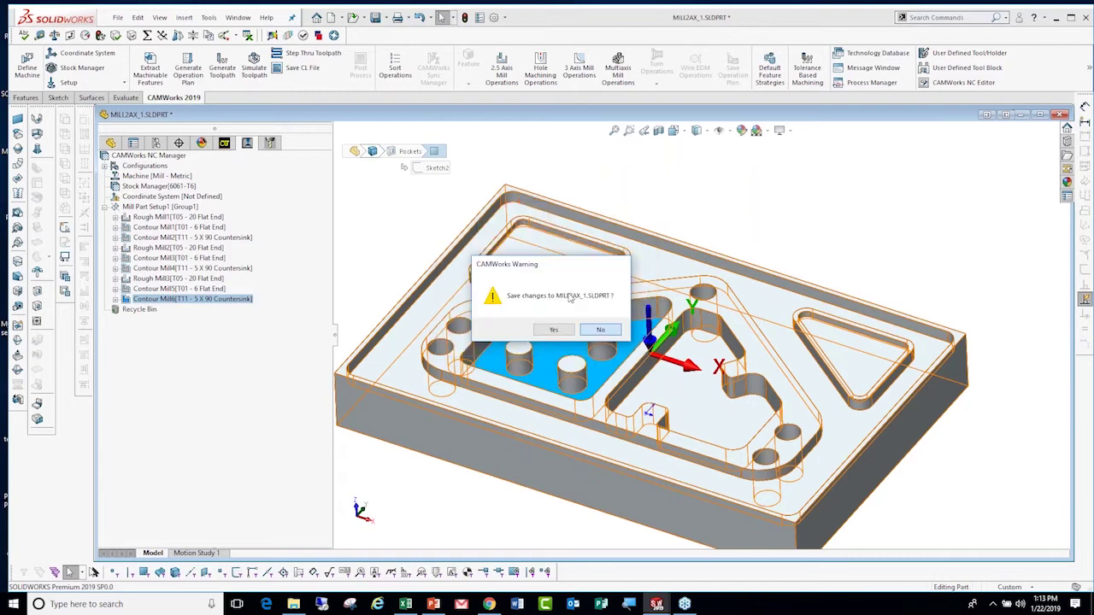
click(598, 326)
Open the MILLASM_2.SLDASM assembly, filtering the file list to assembly files.
click(119, 18)
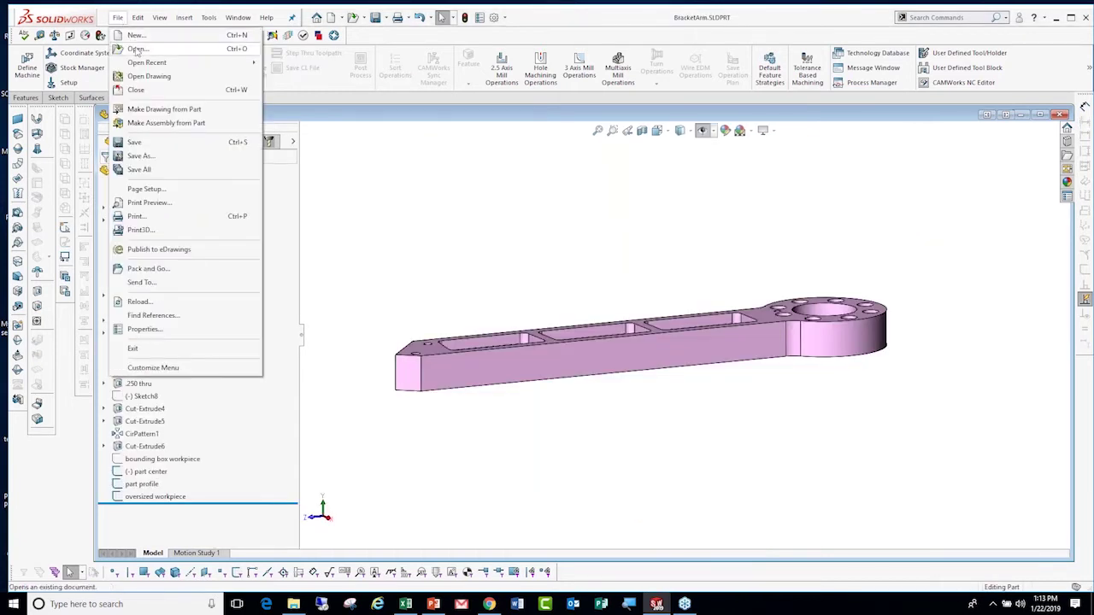
click(141, 51)
click(523, 281)
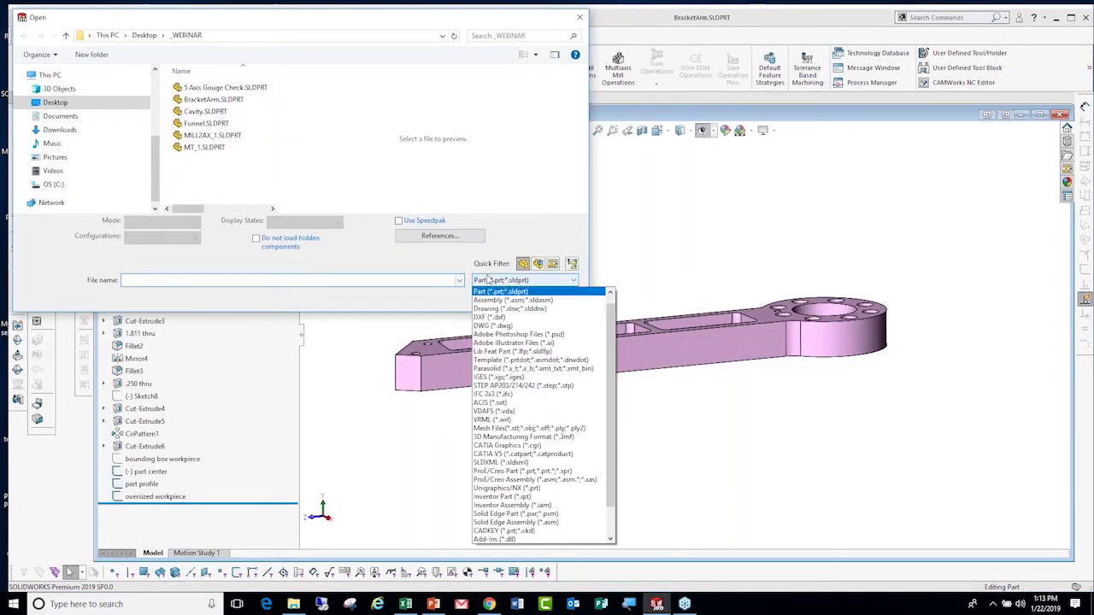
click(513, 301)
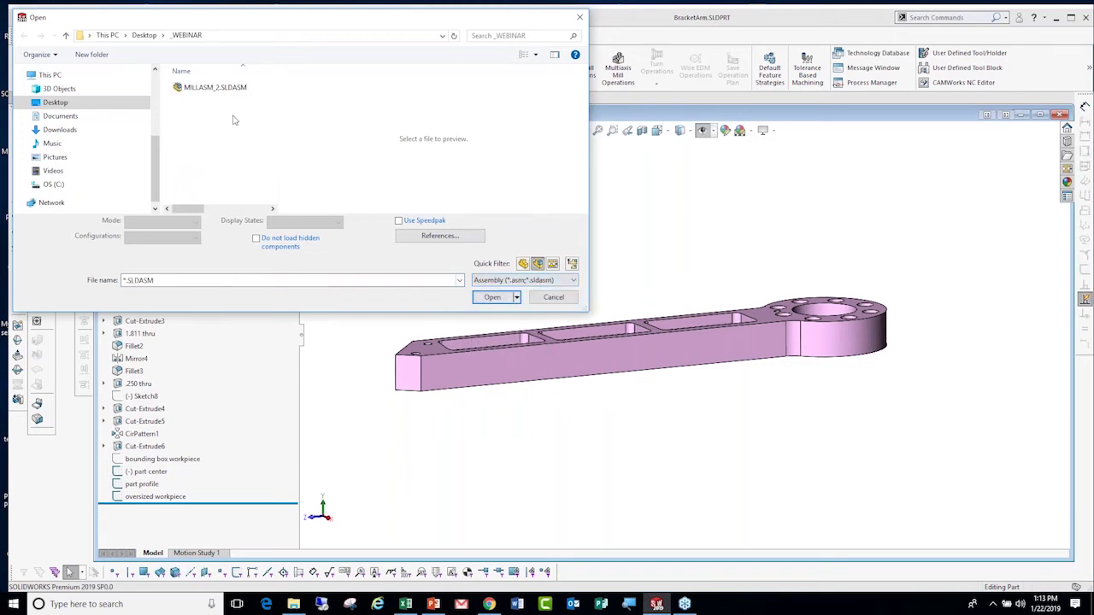
click(215, 87)
click(499, 299)
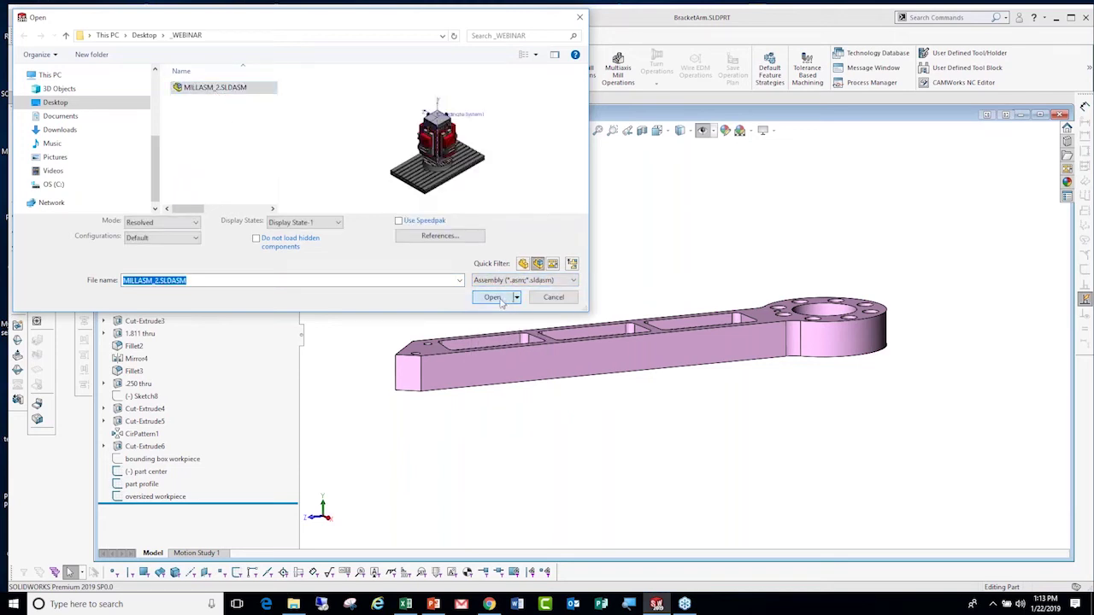
click(496, 299)
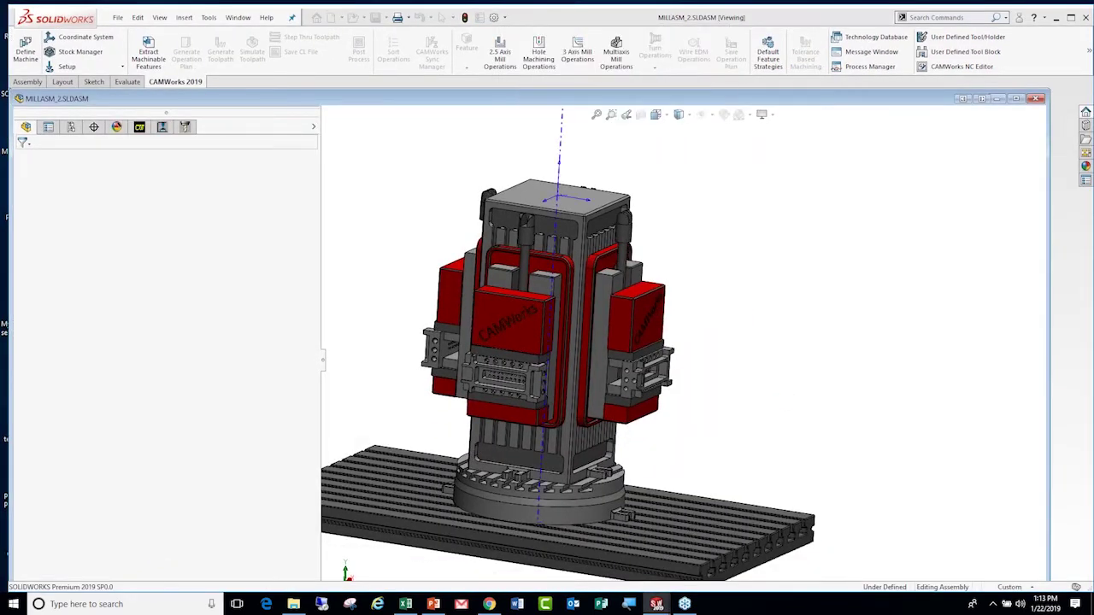
Orbit the tombstone fixture into view and show the CAMWorks Feature Tree in a narrower panel.
scroll(530, 295, down, 3)
scroll(505, 303, down, 2)
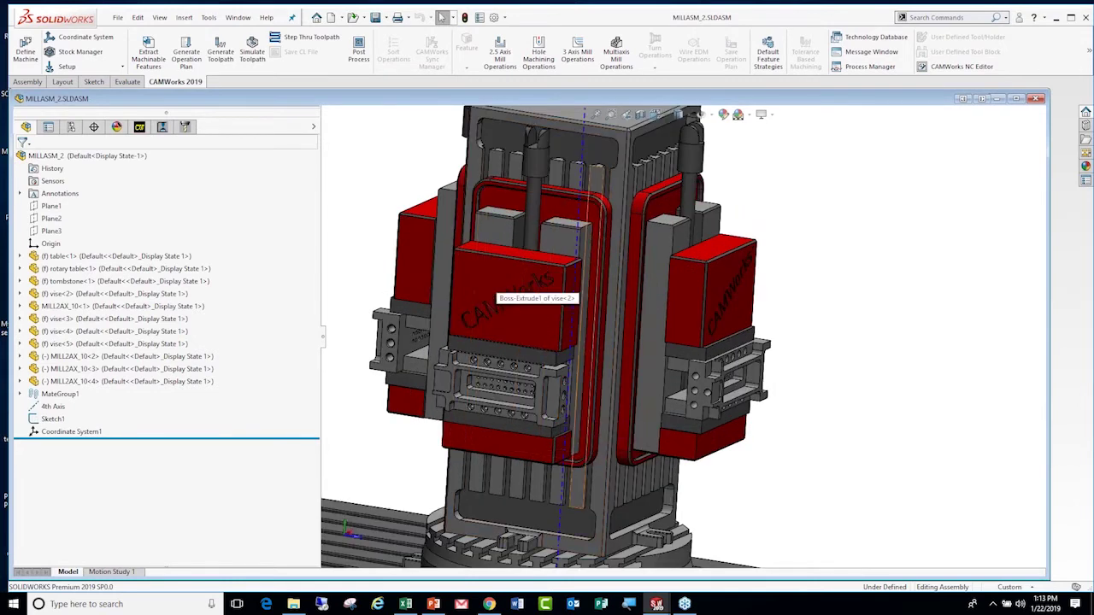
middle_drag(494, 292, 616, 167)
scroll(556, 548, up, 2)
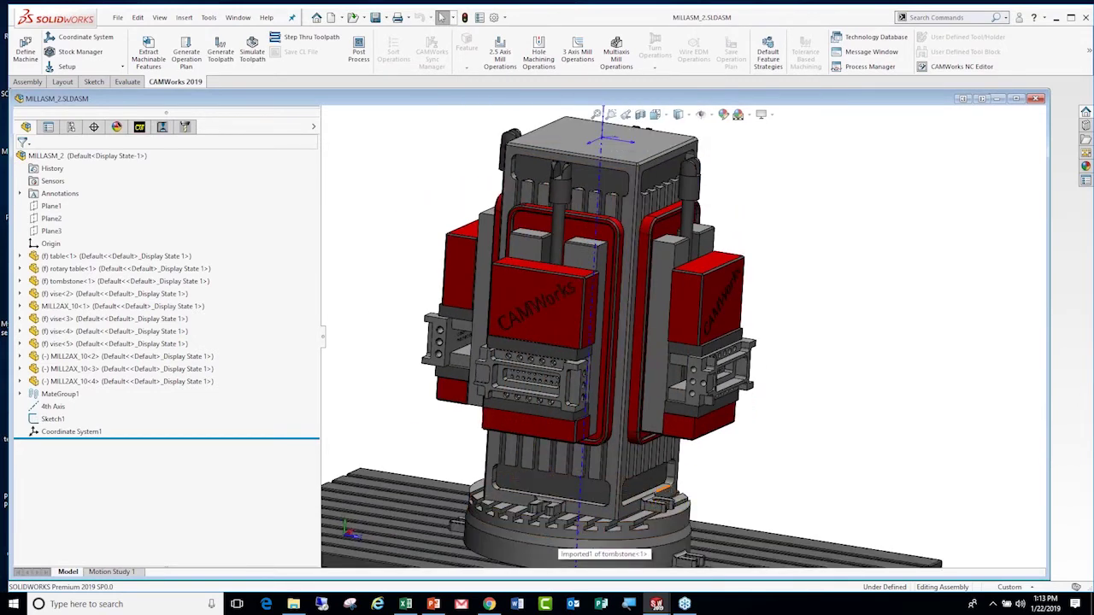
middle_drag(557, 550, 623, 470)
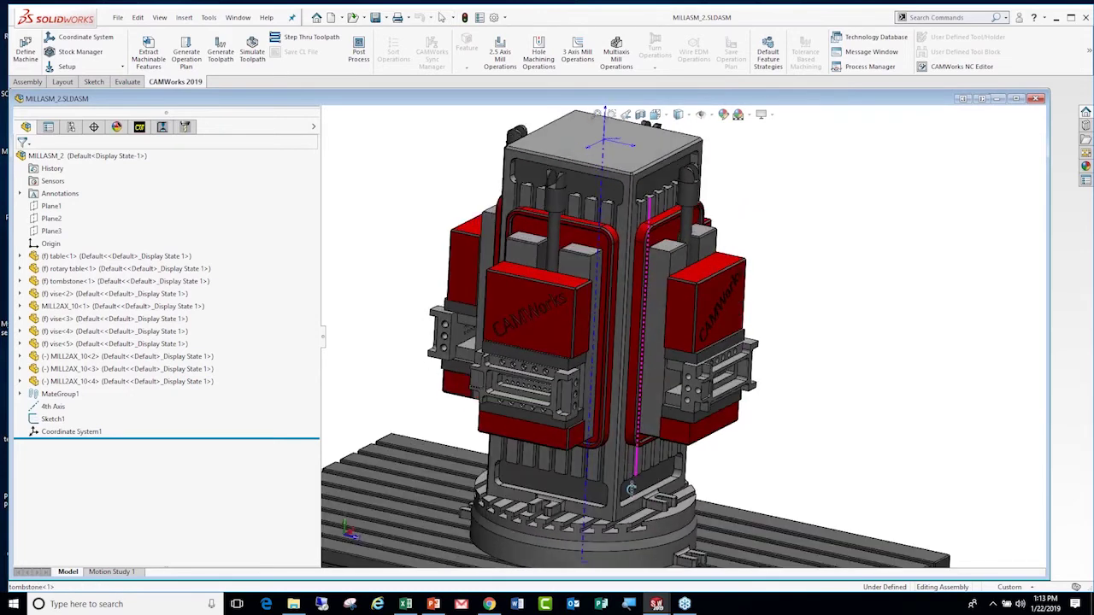
click(141, 127)
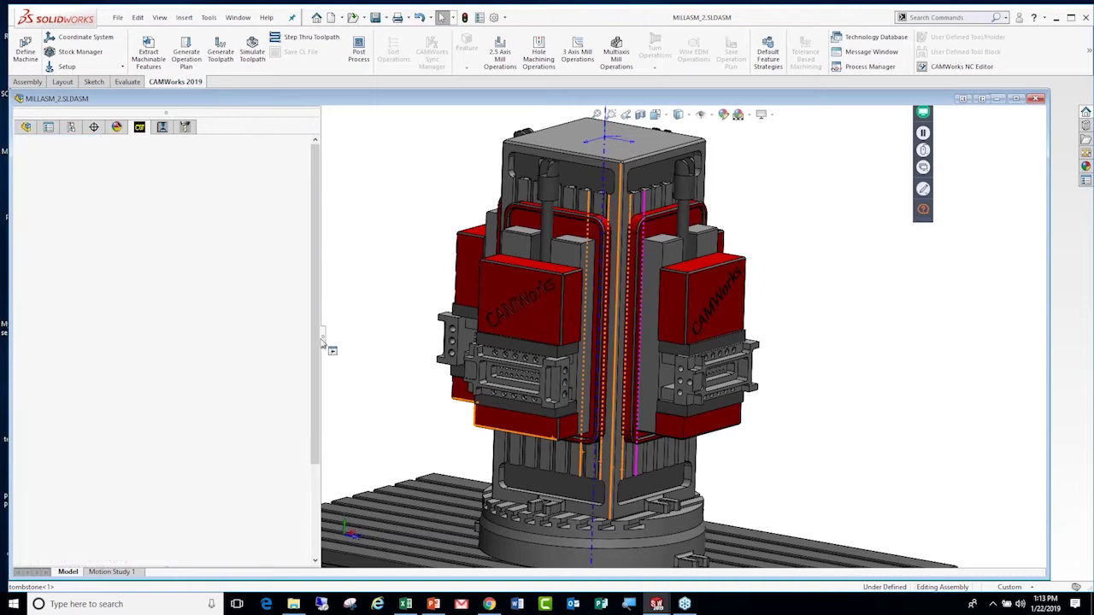
drag(309, 344, 255, 342)
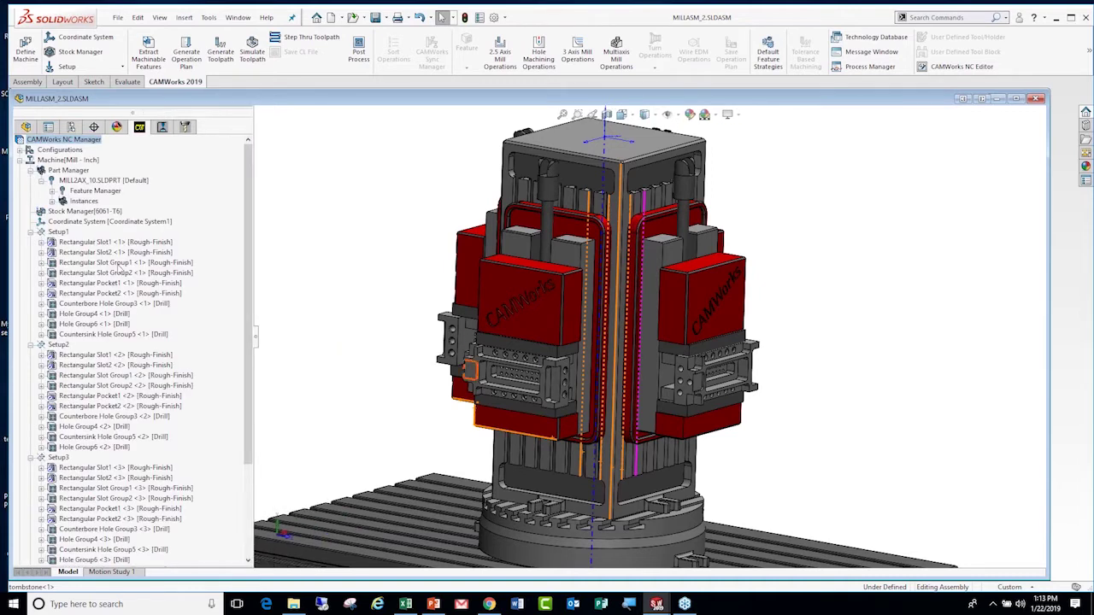
Start the assembly's toolpath simulation in Shaded With Edges display.
click(258, 57)
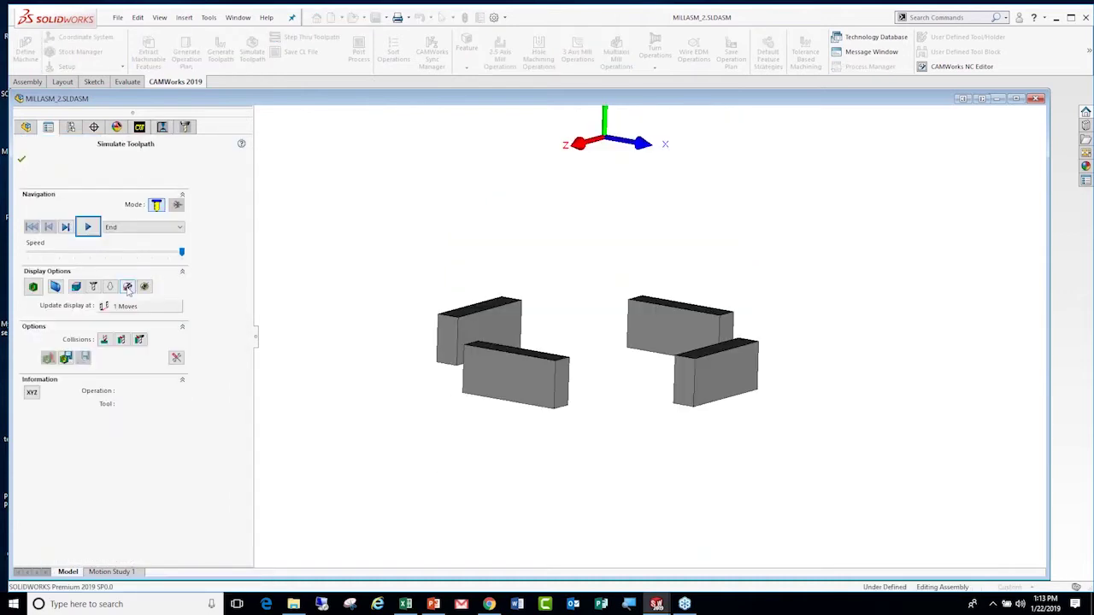
click(127, 287)
click(155, 365)
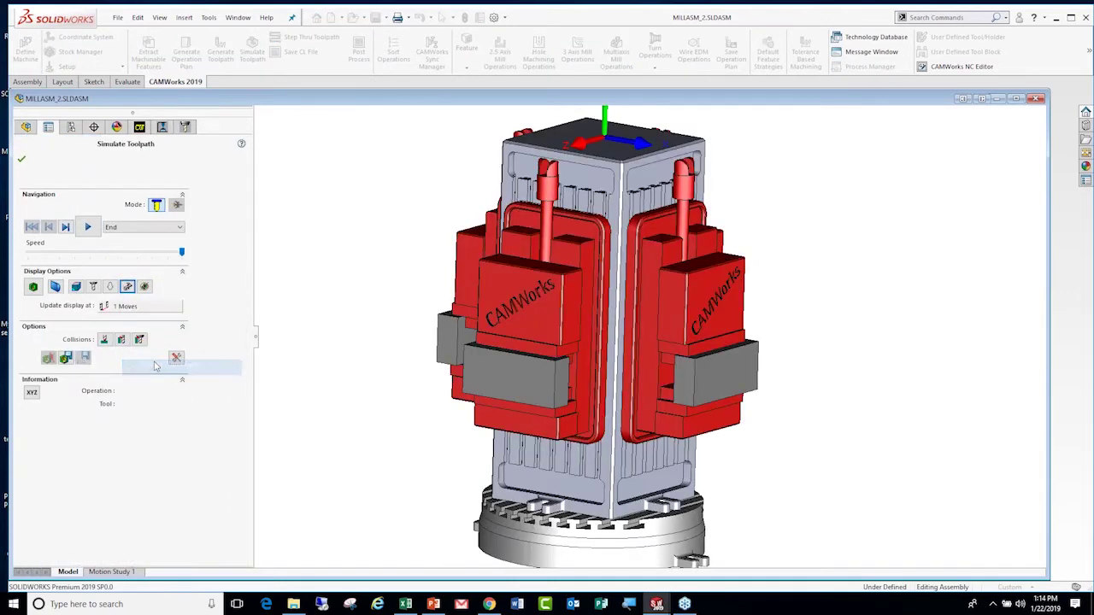
scroll(728, 399, down, 3)
scroll(740, 380, up, 3)
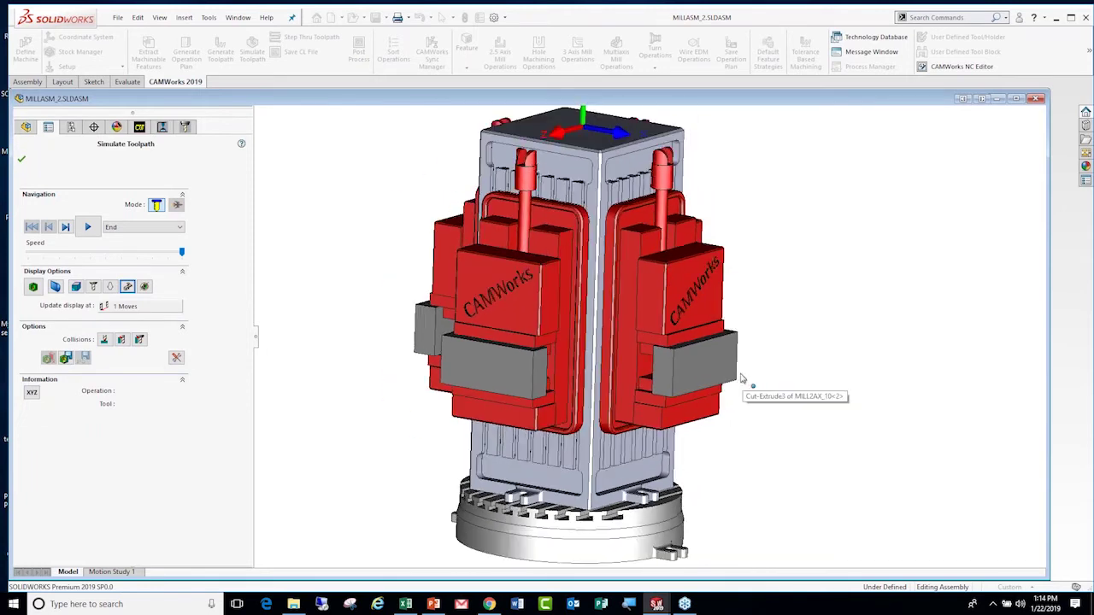
scroll(741, 382, up, 1)
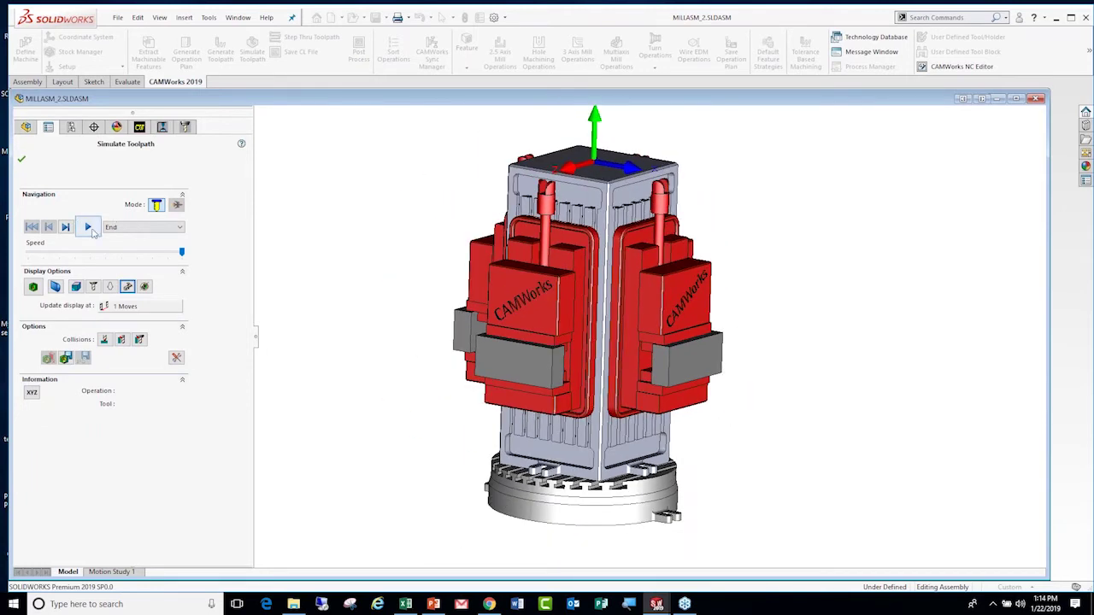
click(87, 226)
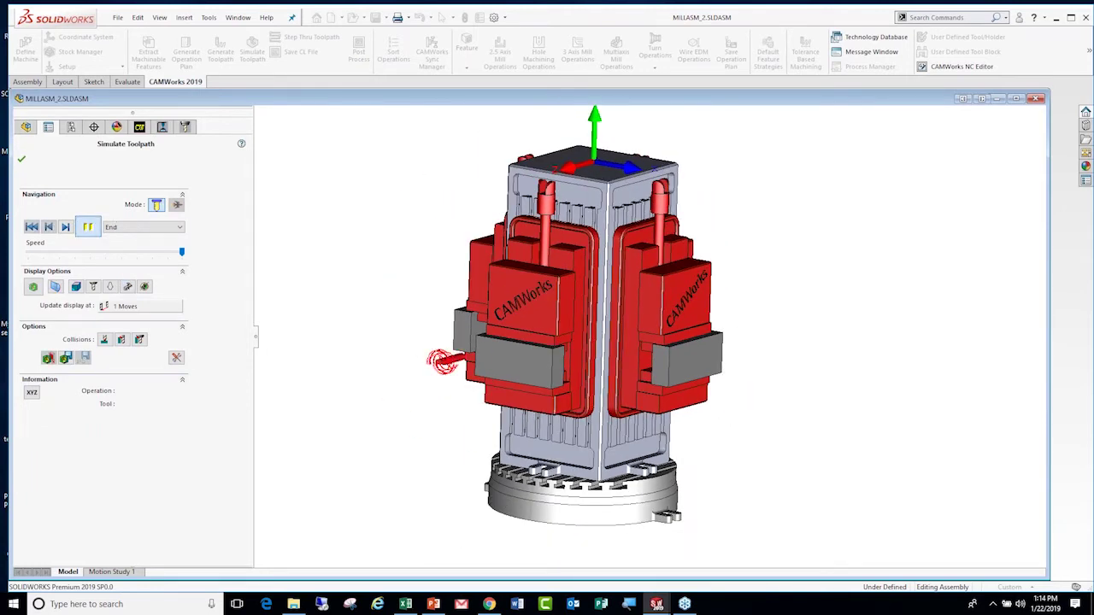
Set collision handling to Ignore Collision, finish the simulation, and close it.
click(87, 227)
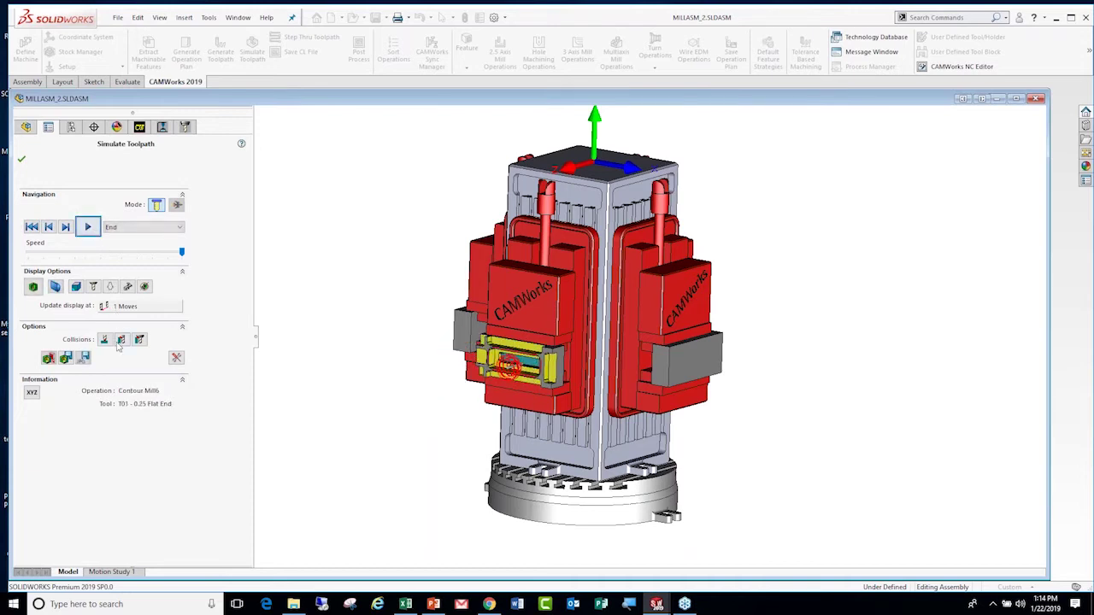
click(121, 339)
click(152, 353)
click(139, 340)
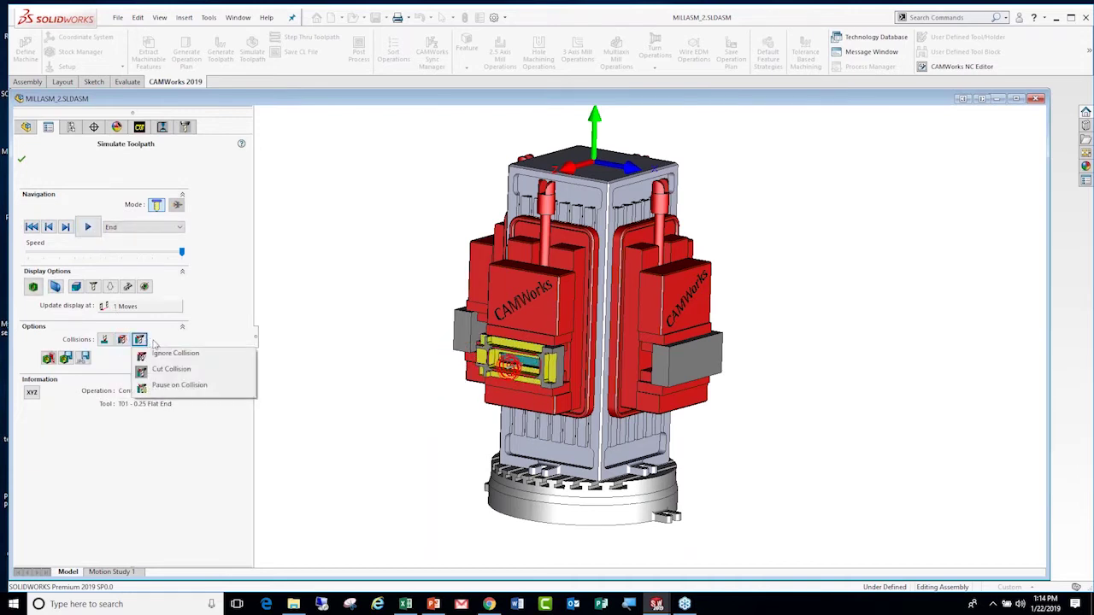
click(175, 354)
click(87, 227)
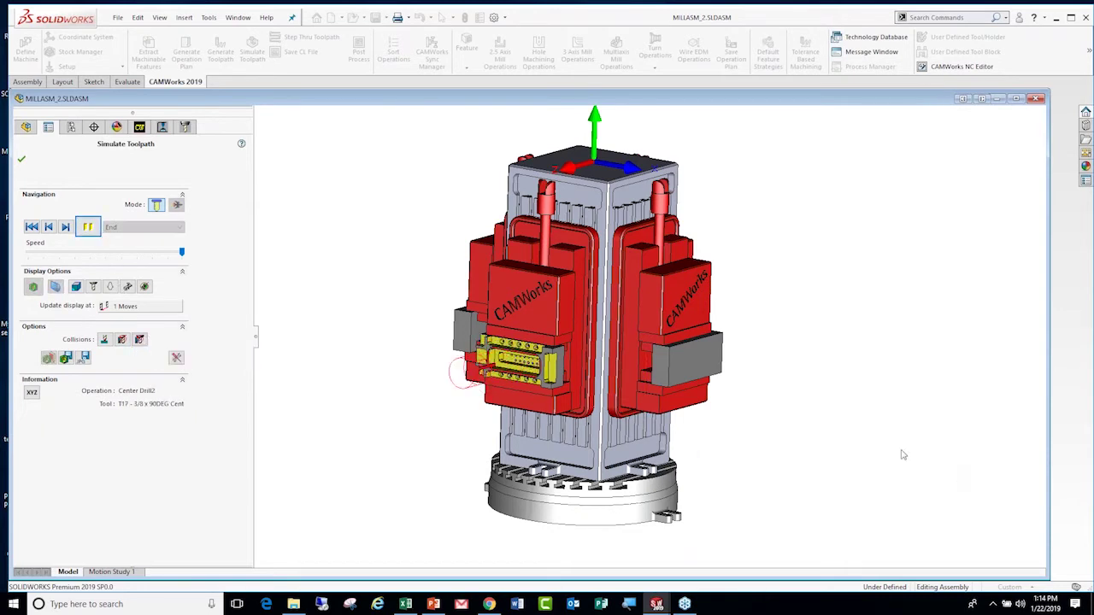
click(22, 158)
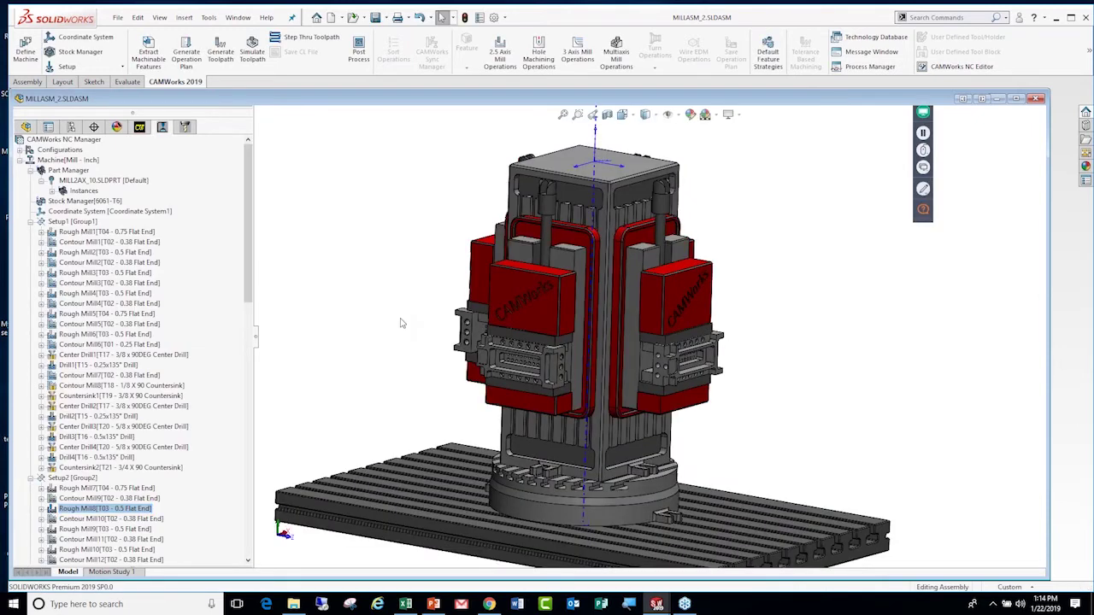
middle_drag(650, 367, 730, 418)
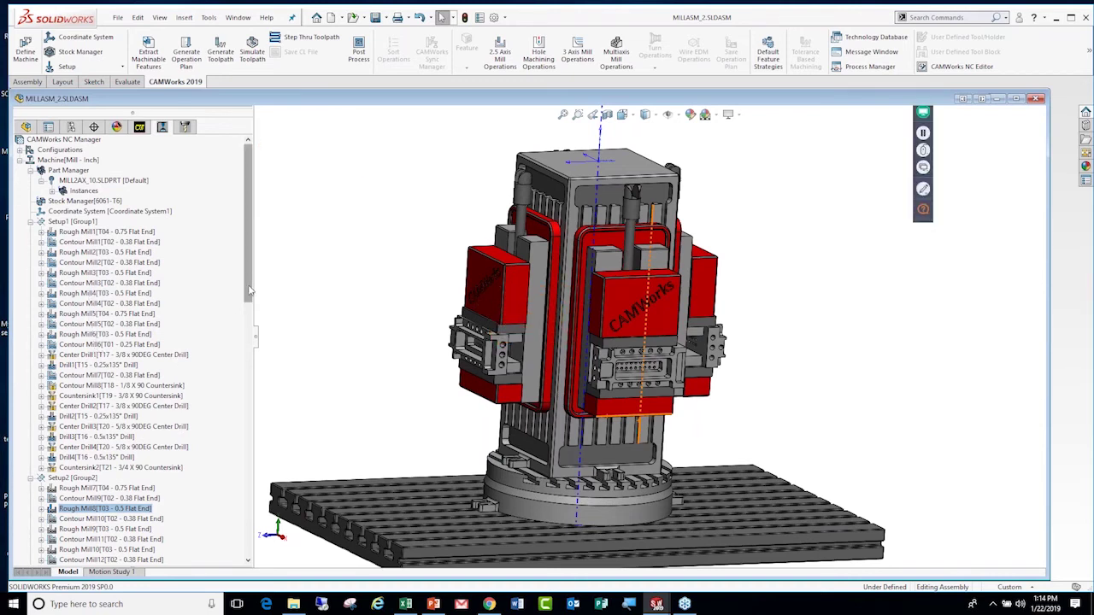
scroll(248, 306, down, 2)
scroll(248, 307, down, 2)
scroll(250, 316, down, 2)
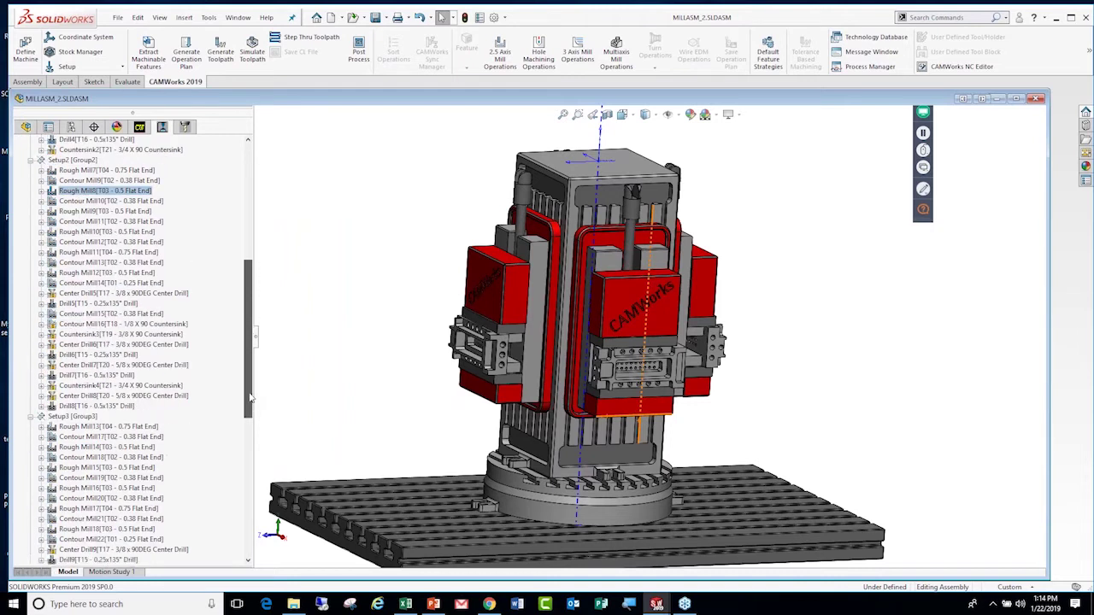
scroll(253, 329, down, 1)
drag(253, 329, 259, 260)
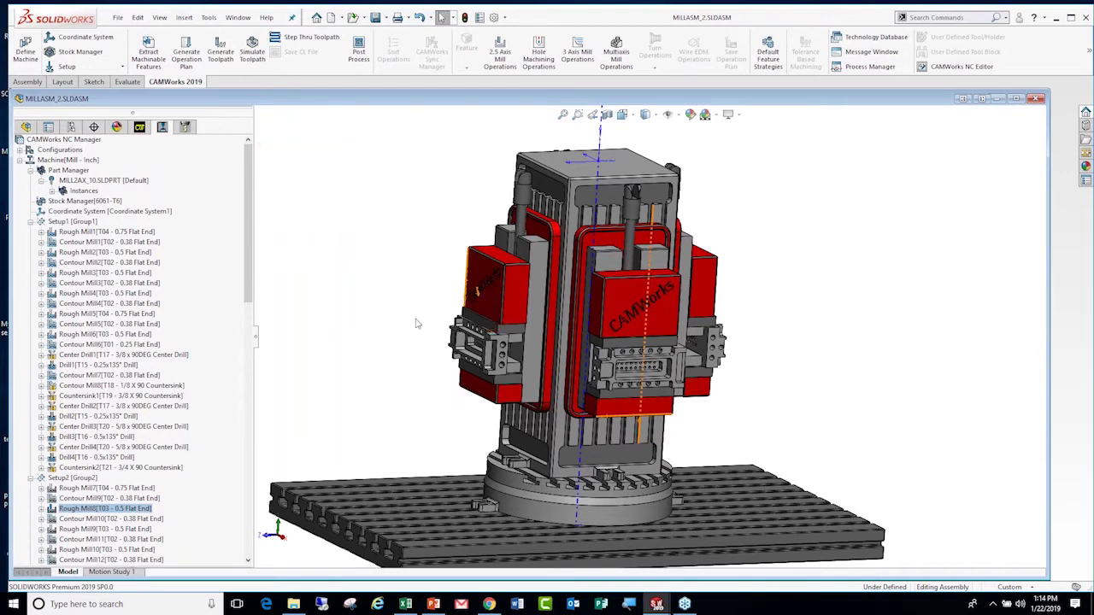
mouse_move(419, 325)
middle_down()
mouse_move(415, 286)
mouse_move(479, 308)
mouse_move(489, 357)
mouse_move(478, 346)
middle_up()
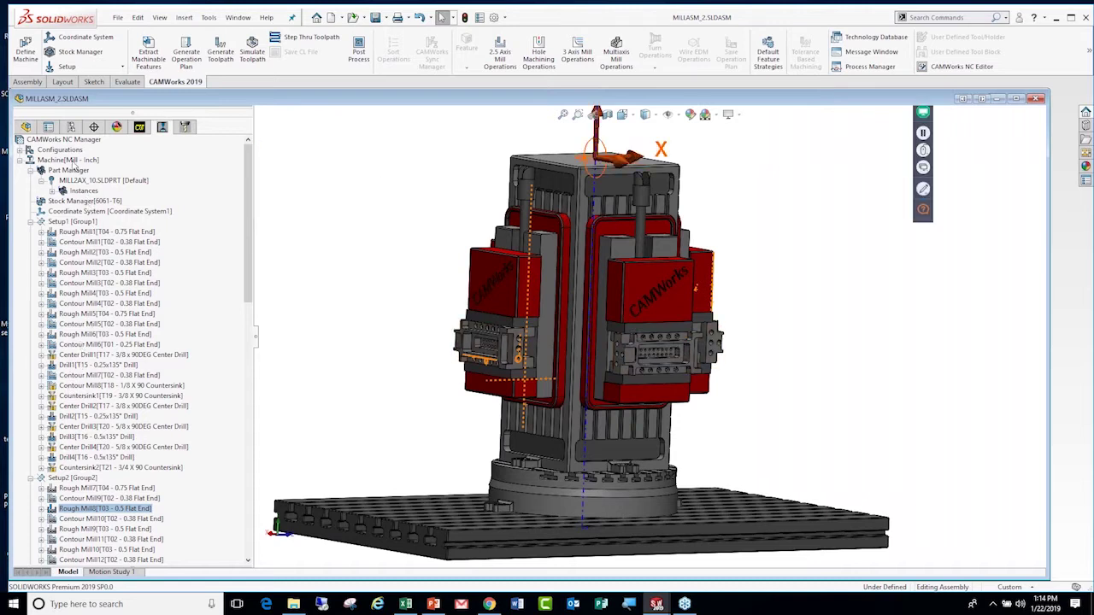
click(73, 162)
right_click(73, 161)
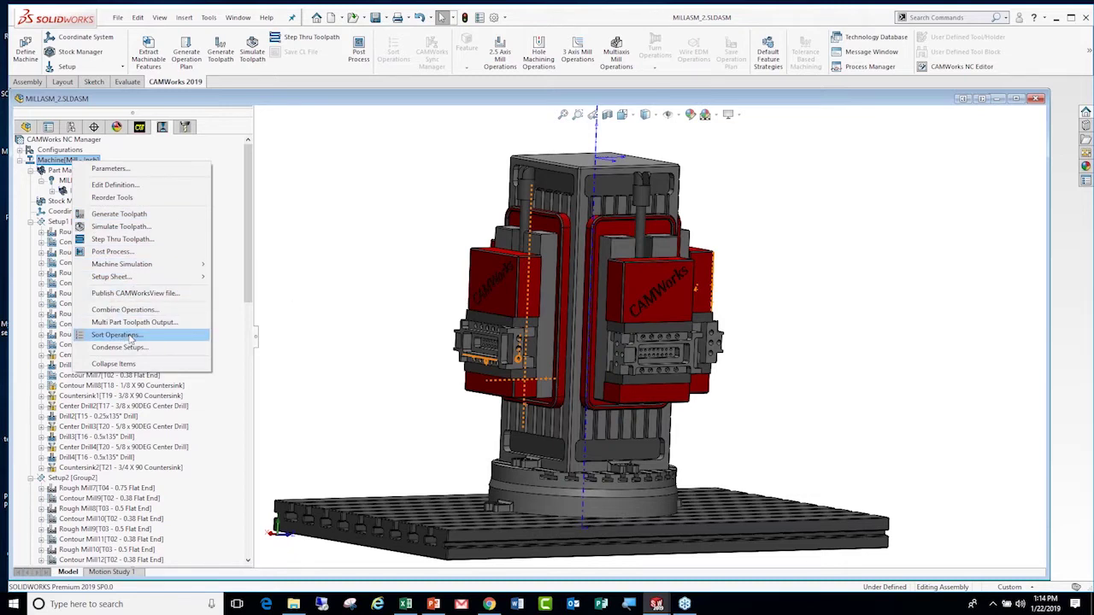
click(131, 338)
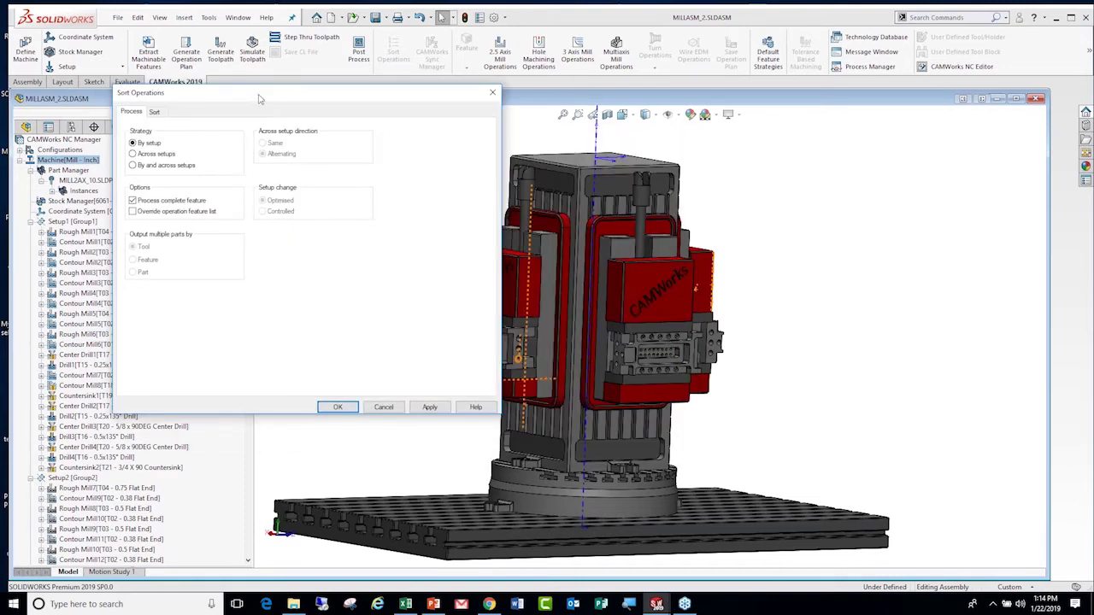
click(400, 409)
scroll(242, 316, down, 10)
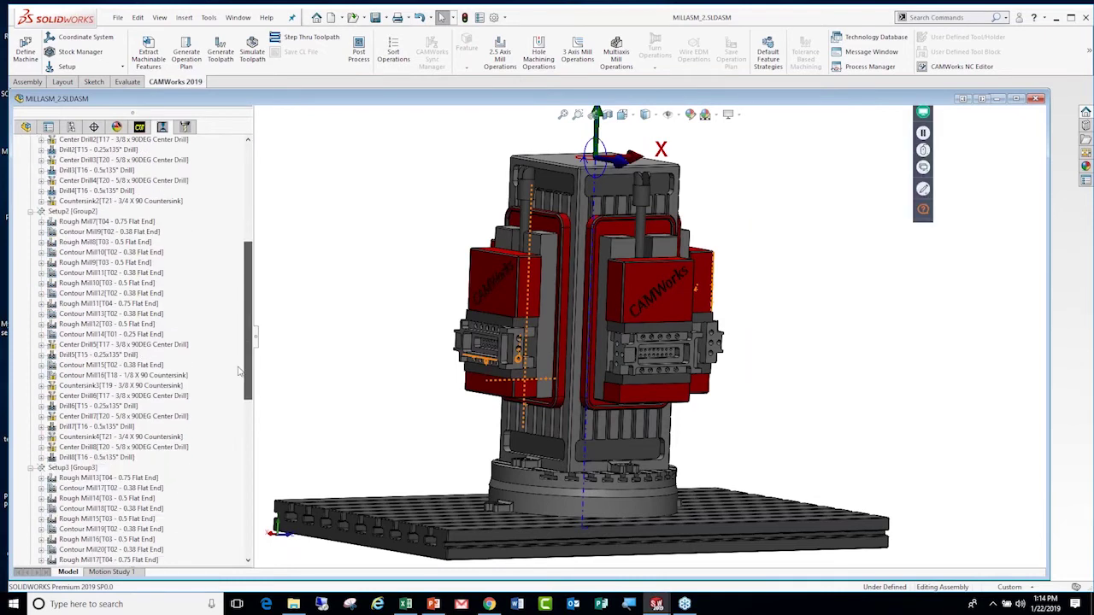
scroll(240, 371, down, 5)
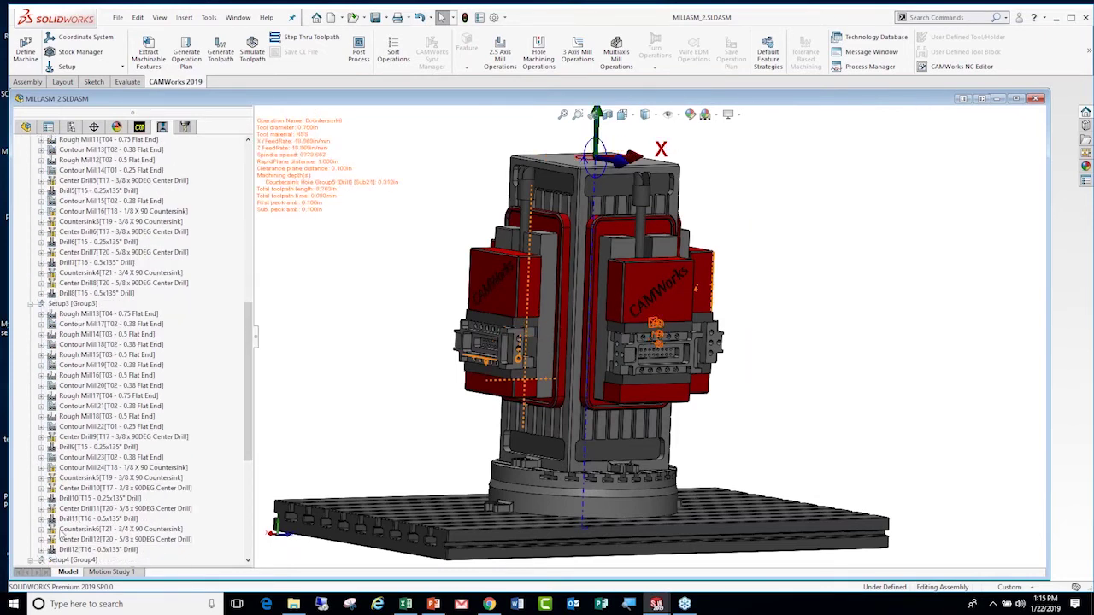
drag(249, 449, 273, 261)
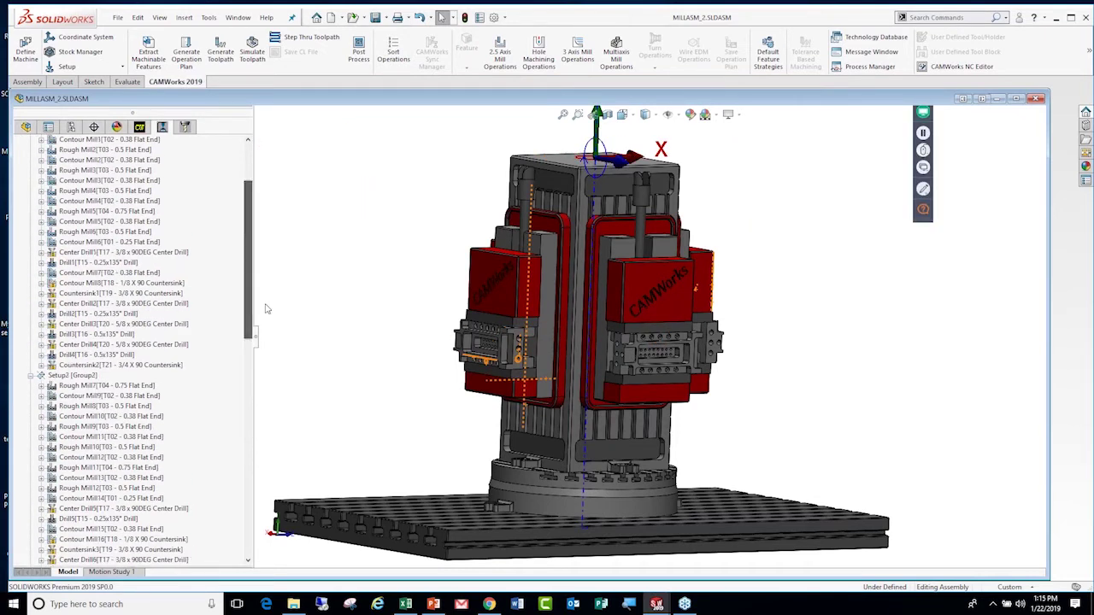
click(73, 479)
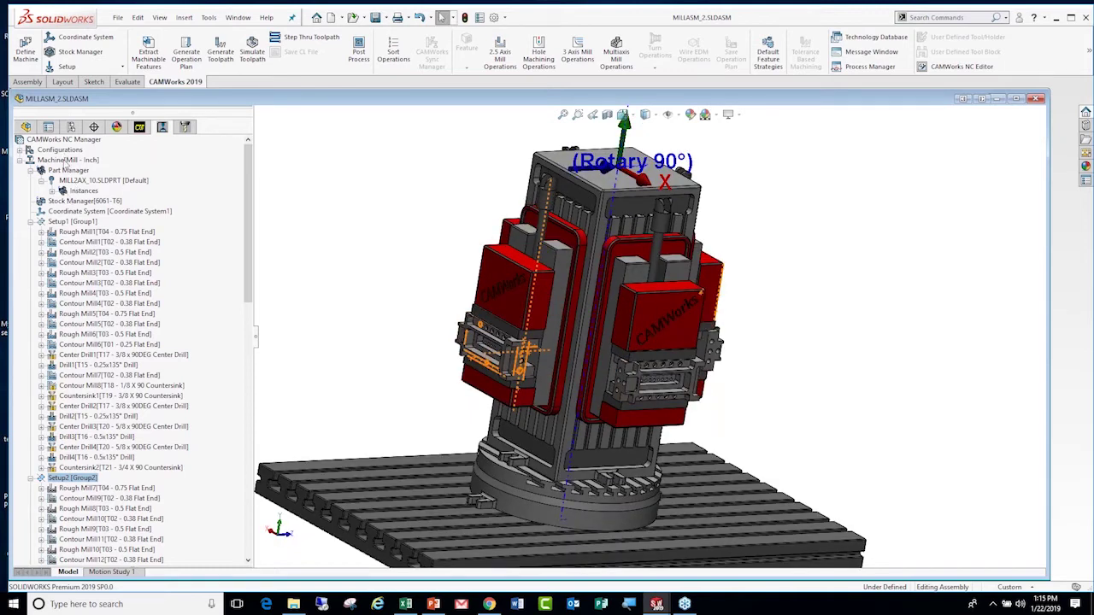
click(66, 160)
Open Sort Operations for the machine, sorting within and across setups with Process complete feature unchecked.
right_click(66, 167)
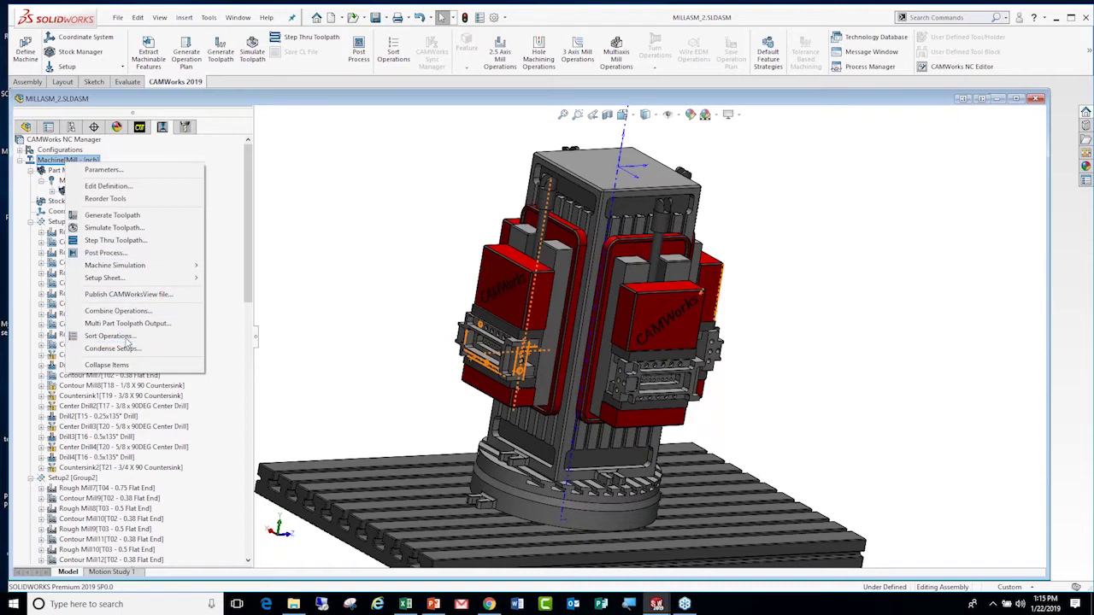
click(127, 339)
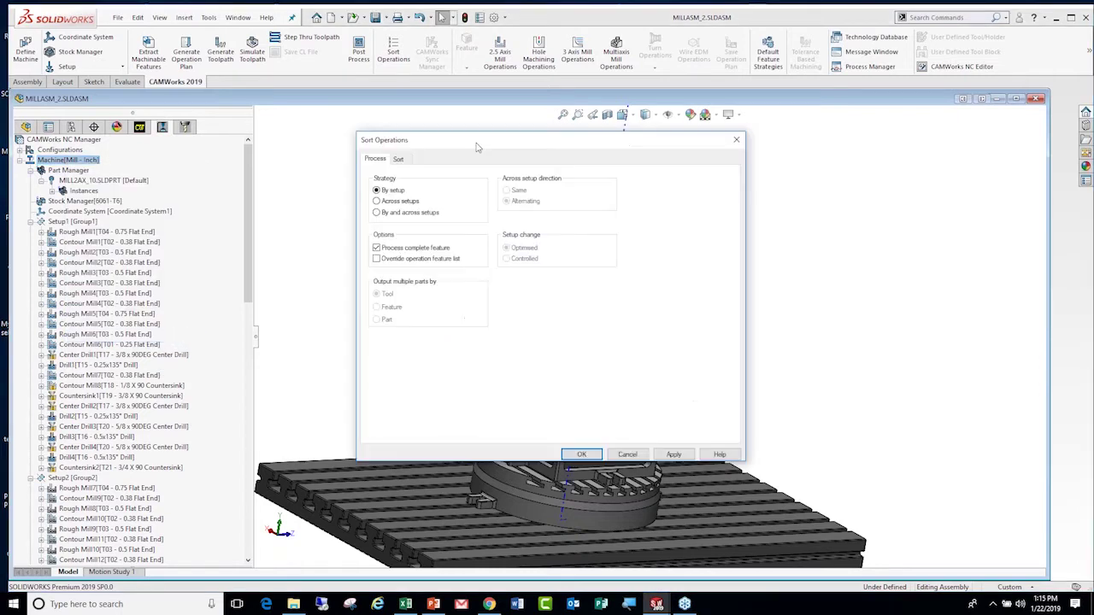
drag(427, 141, 176, 127)
click(124, 202)
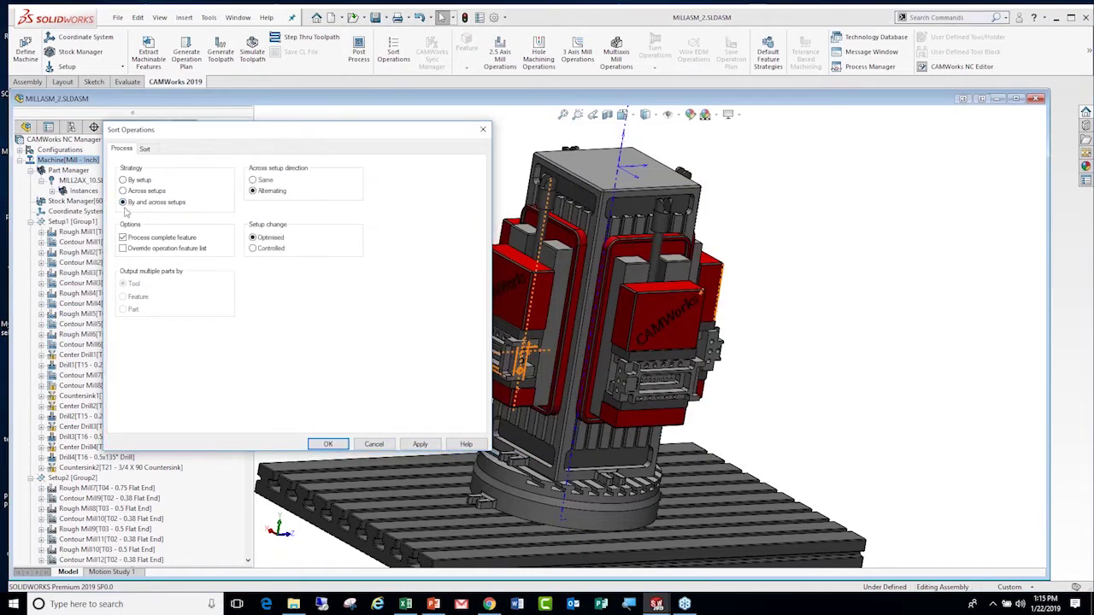
click(124, 239)
Sort by operation type with Rough Mill then Contour Mill first, then by Tool, and apply.
click(147, 150)
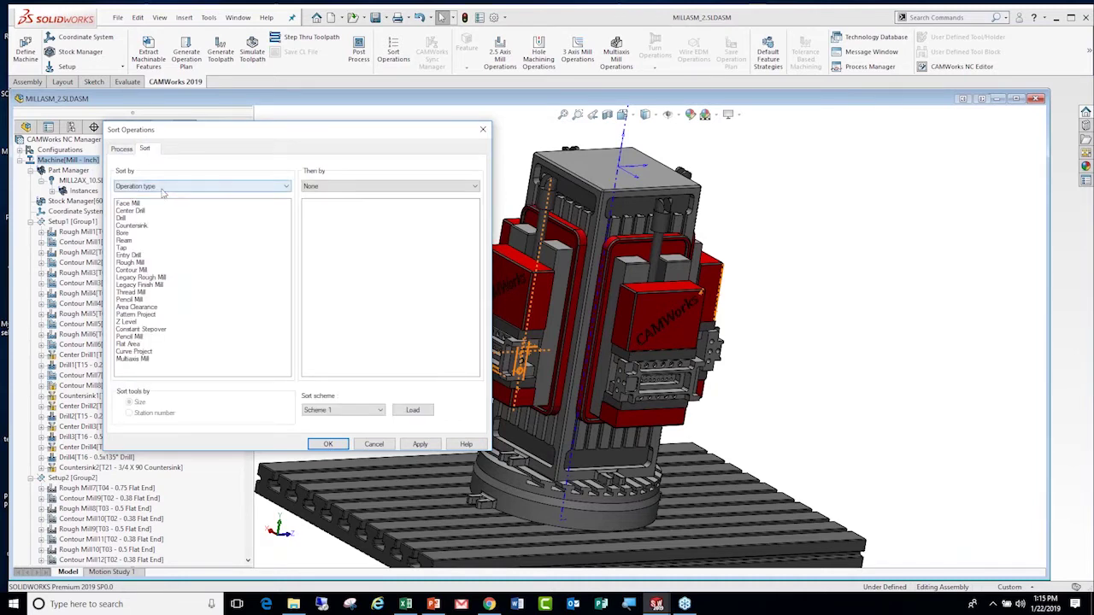
click(158, 189)
click(159, 192)
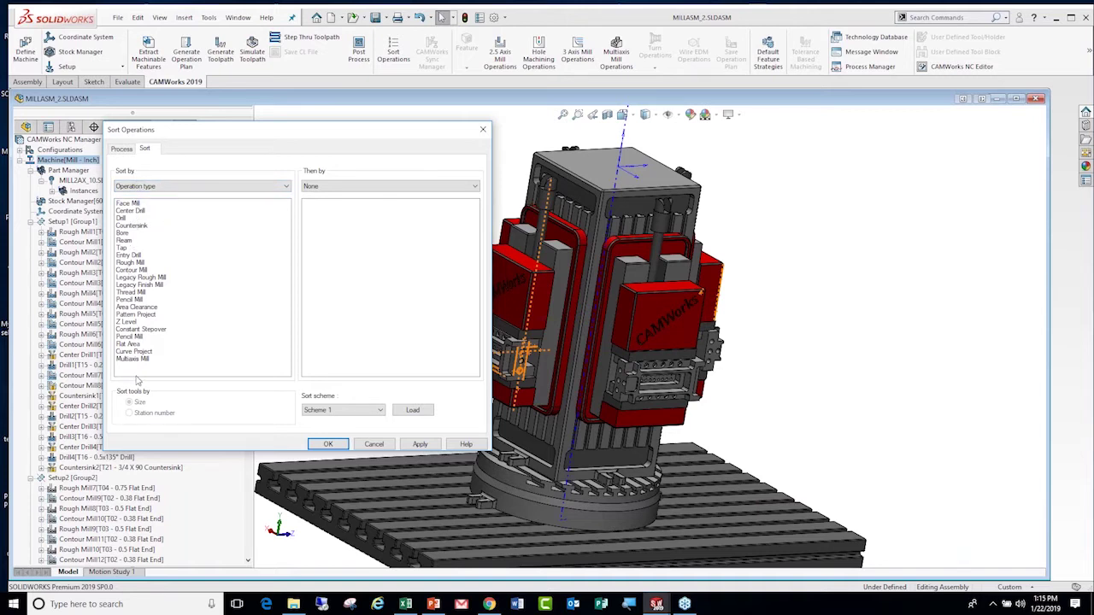
drag(139, 265, 158, 203)
mouse_move(147, 270)
mouse_down()
mouse_move(154, 209)
mouse_move(129, 225)
mouse_up()
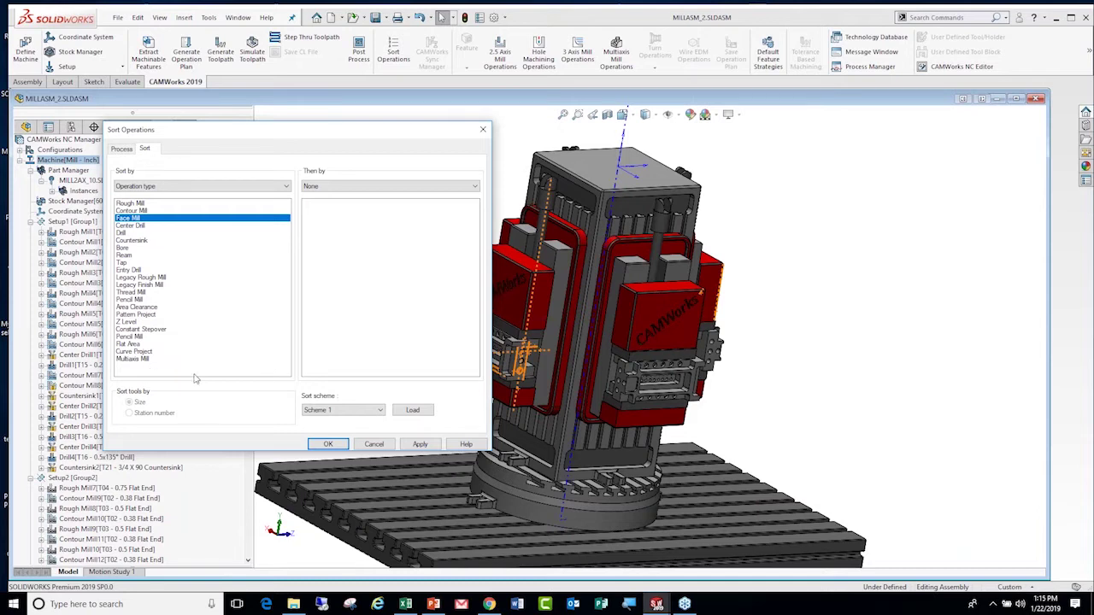
click(369, 185)
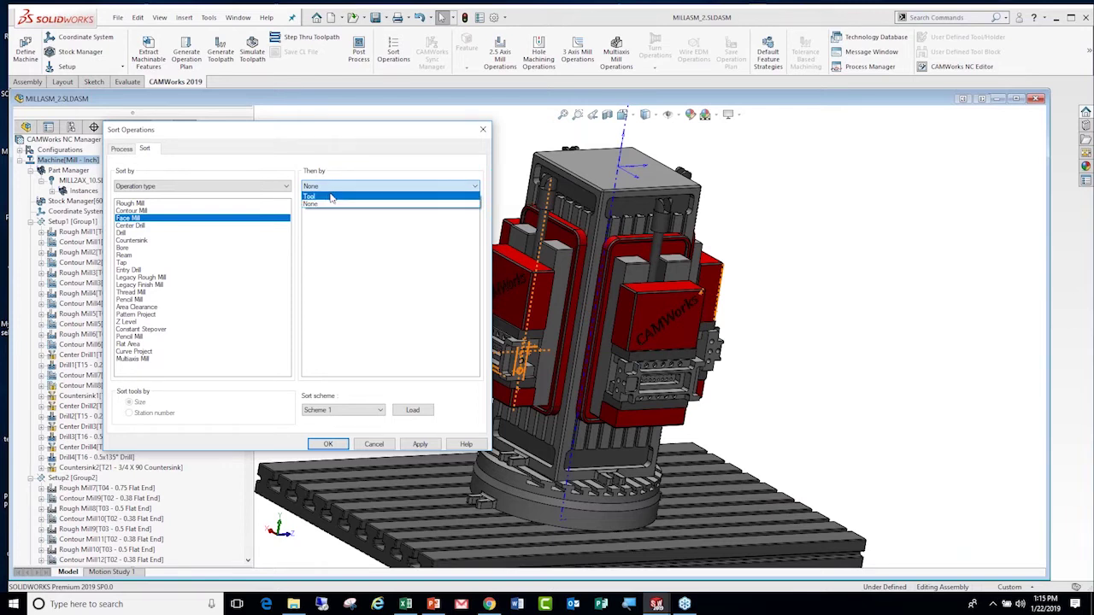
click(334, 197)
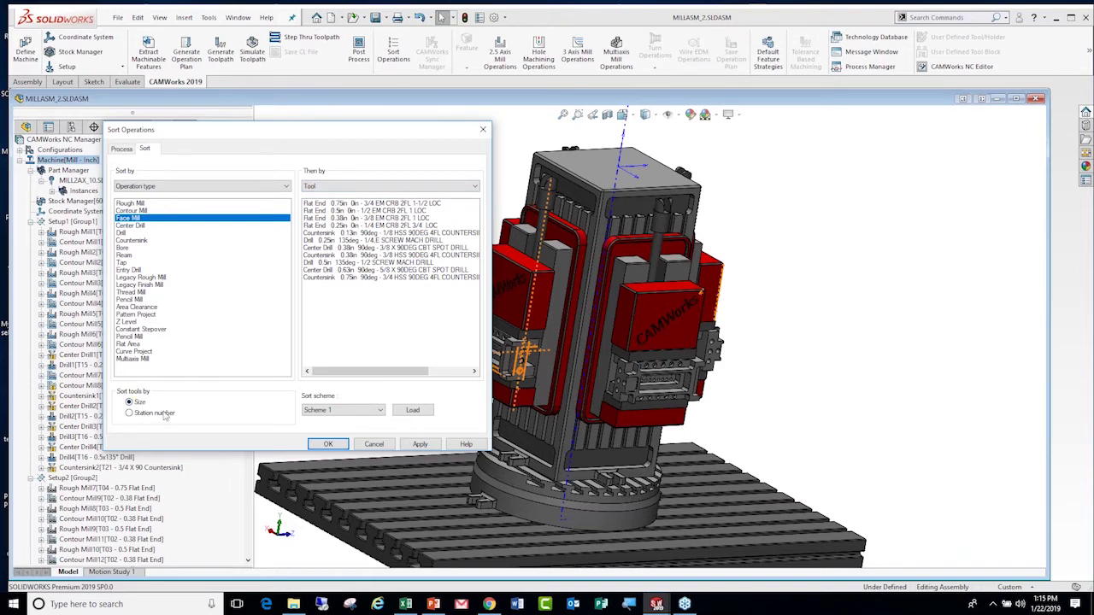
click(420, 444)
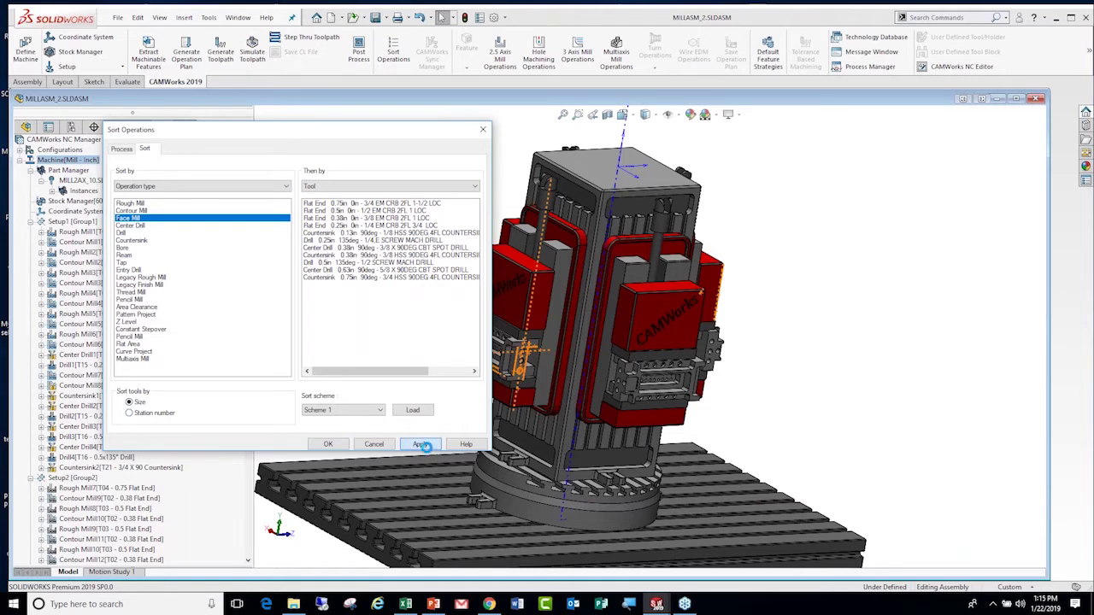
click(328, 444)
drag(248, 241, 248, 348)
scroll(64, 389, down, 3)
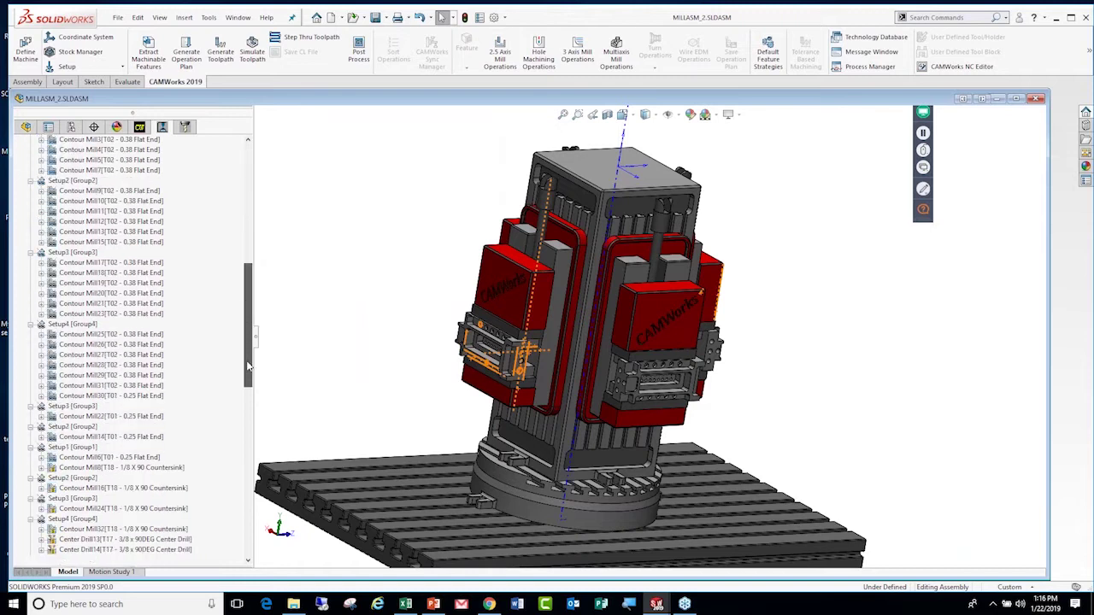
scroll(64, 389, down, 3)
scroll(64, 388, down, 3)
scroll(64, 389, down, 3)
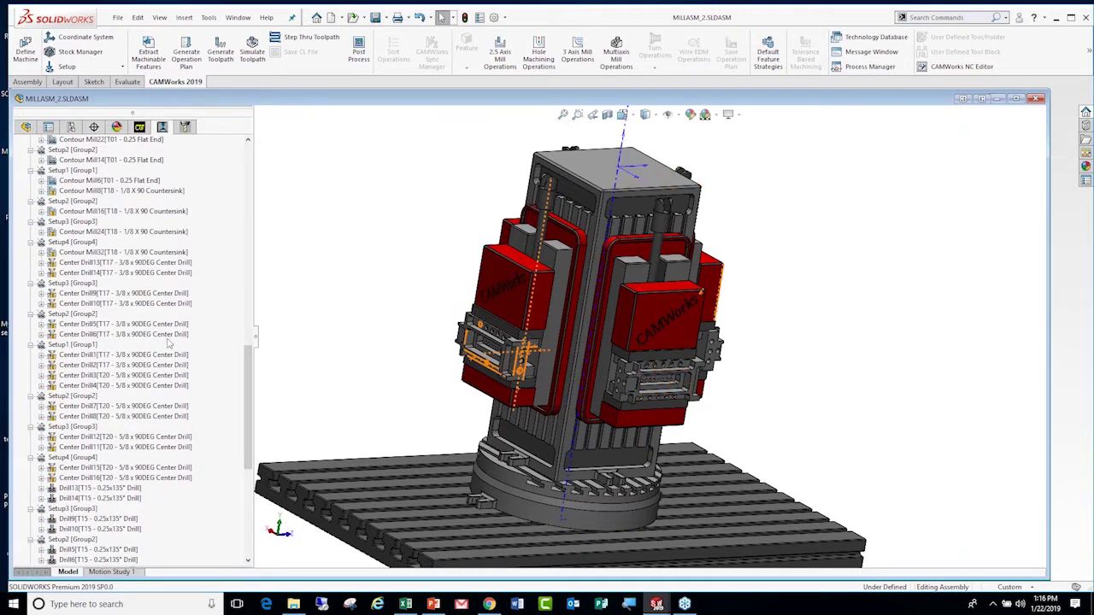
drag(249, 383, 263, 210)
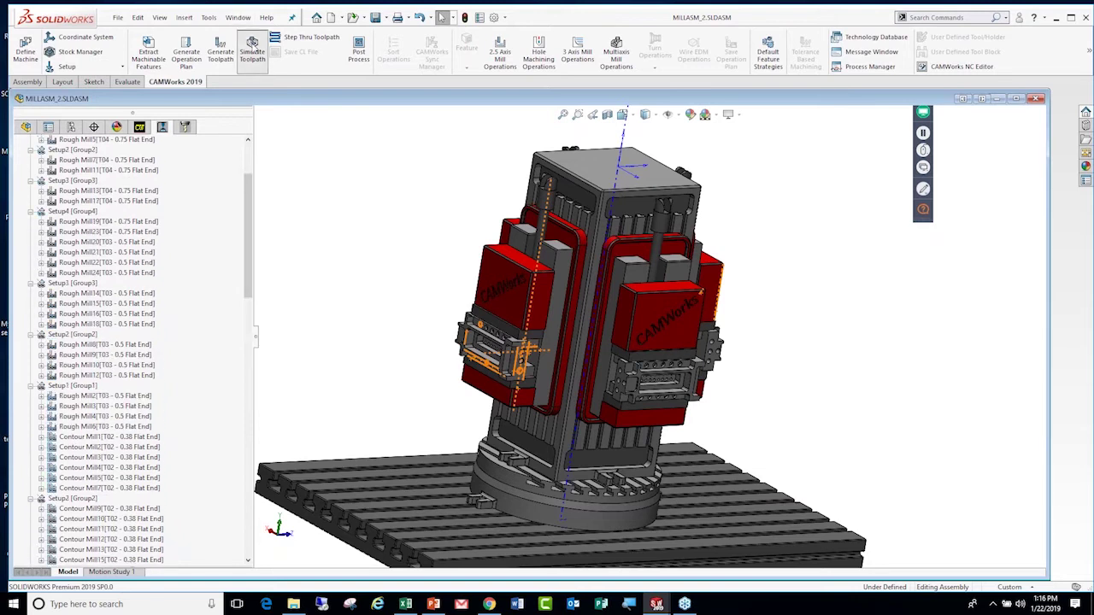
click(252, 43)
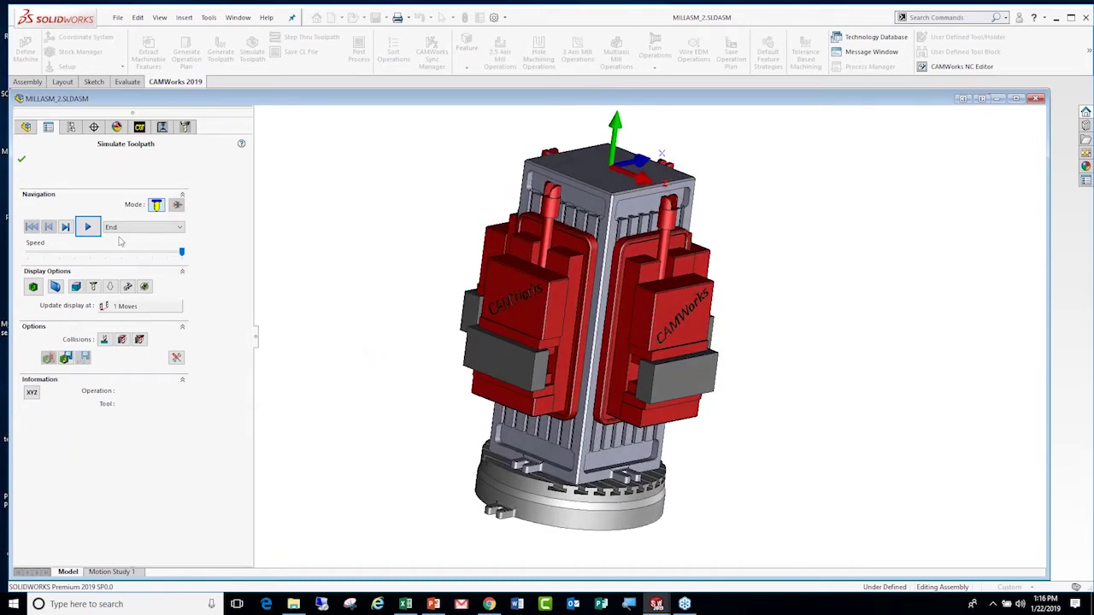
click(97, 251)
click(98, 232)
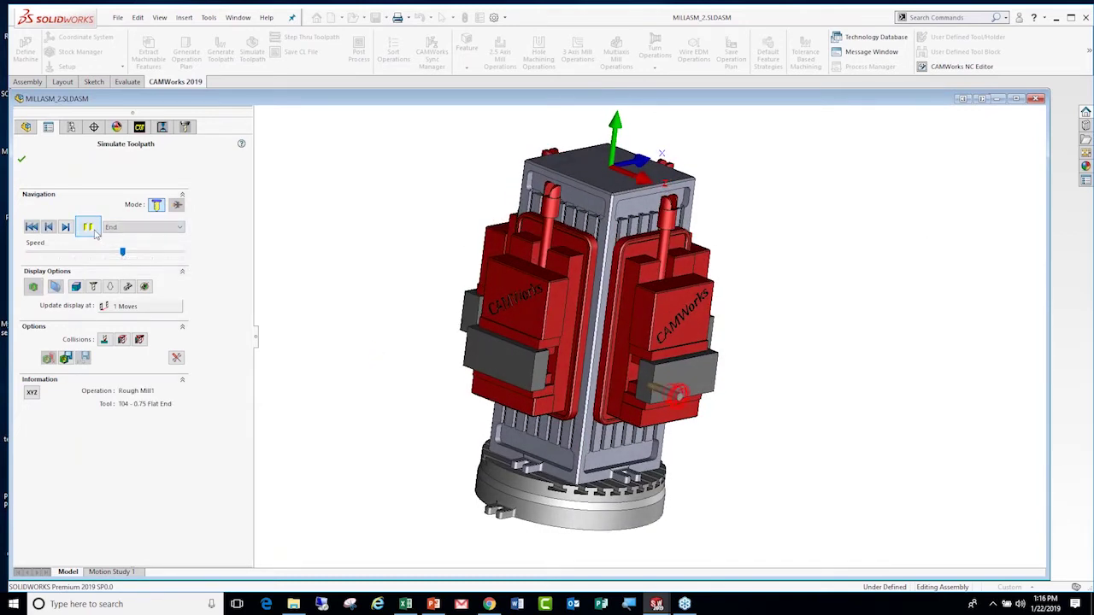
drag(122, 253, 187, 257)
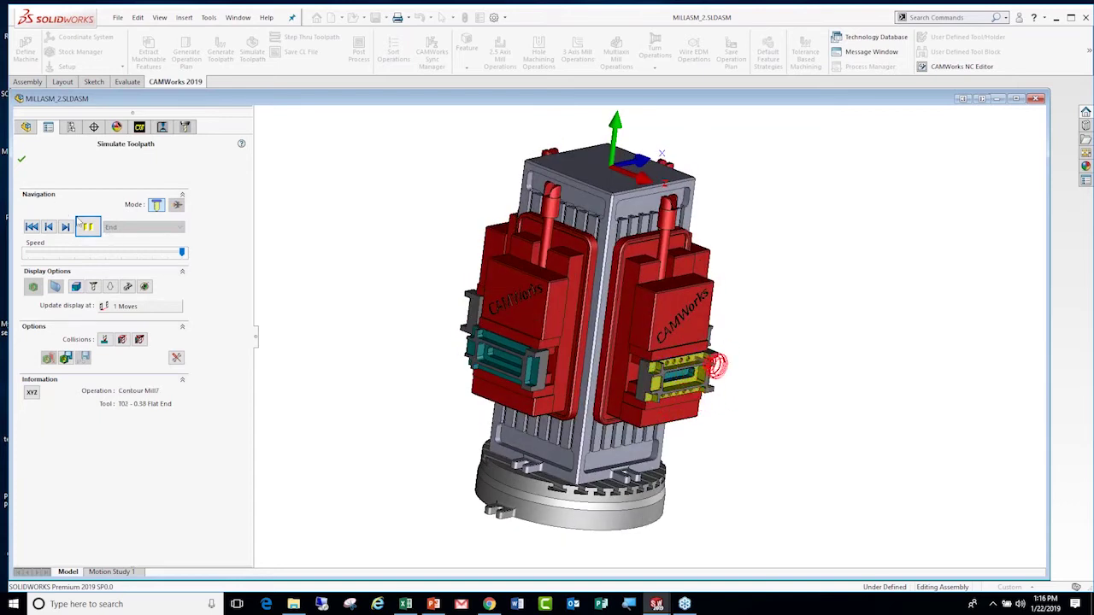
click(21, 159)
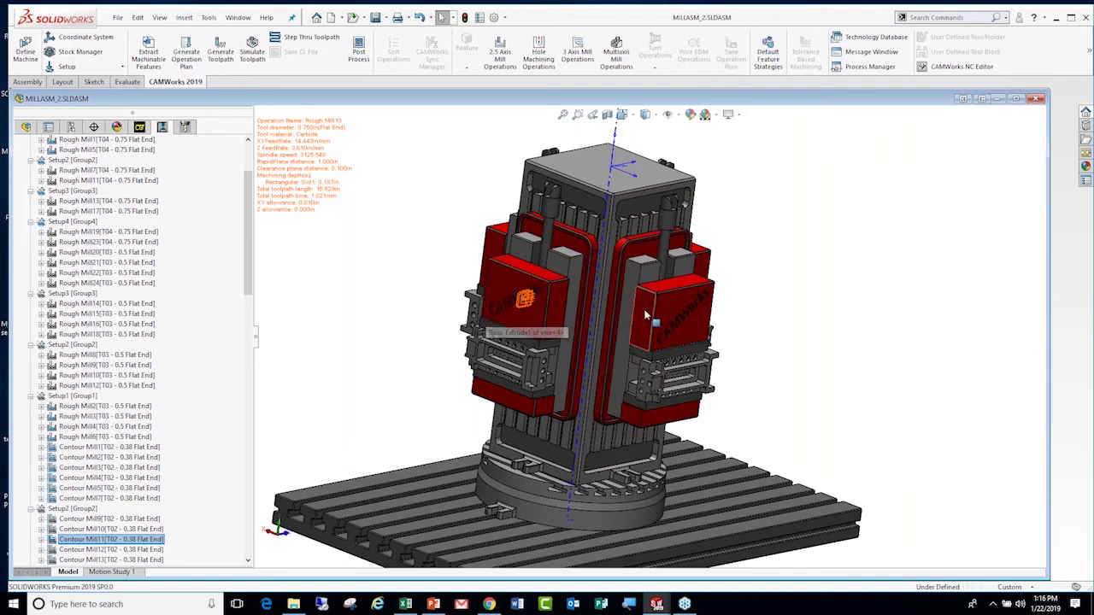
Close the MILLASM_2 assembly, declining to save changes.
mouse_move(628, 250)
middle_down()
mouse_move(746, 327)
mouse_move(688, 189)
mouse_move(670, 229)
mouse_move(778, 248)
mouse_move(752, 243)
middle_up()
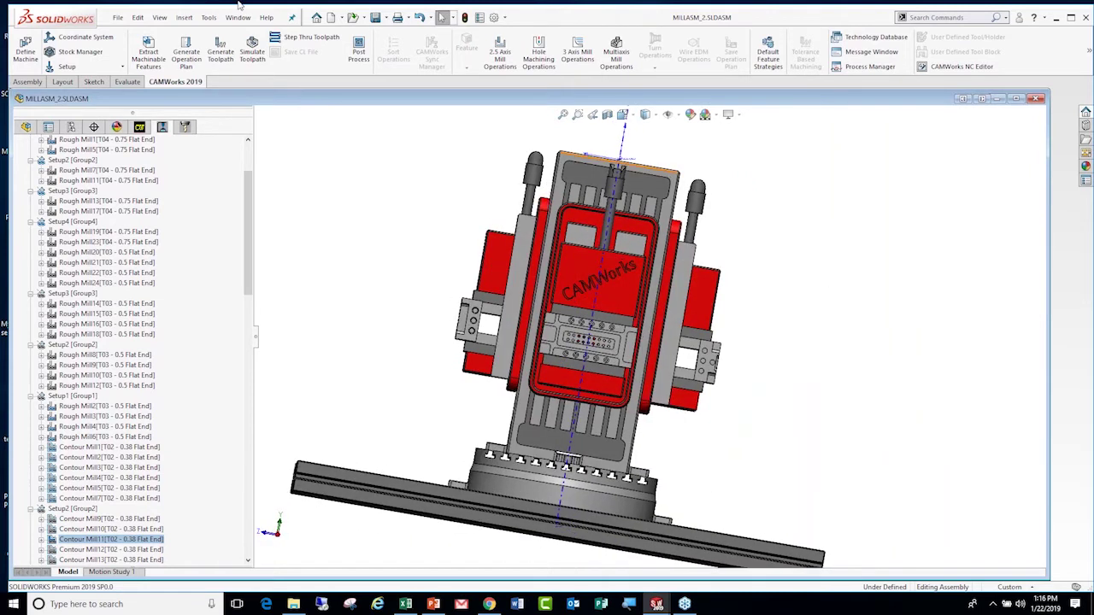
click(118, 17)
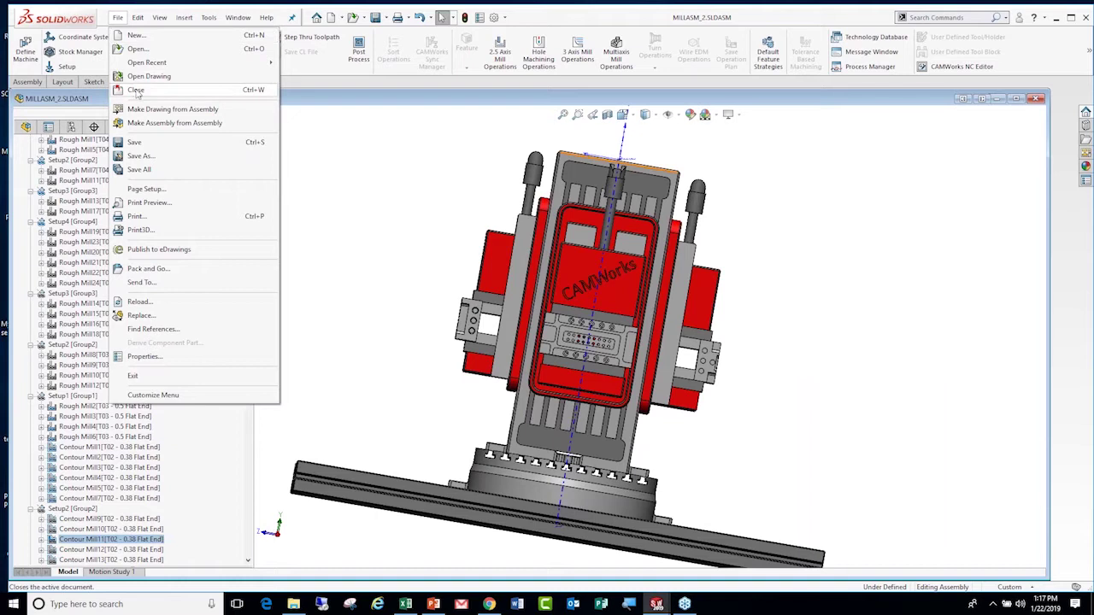
click(137, 90)
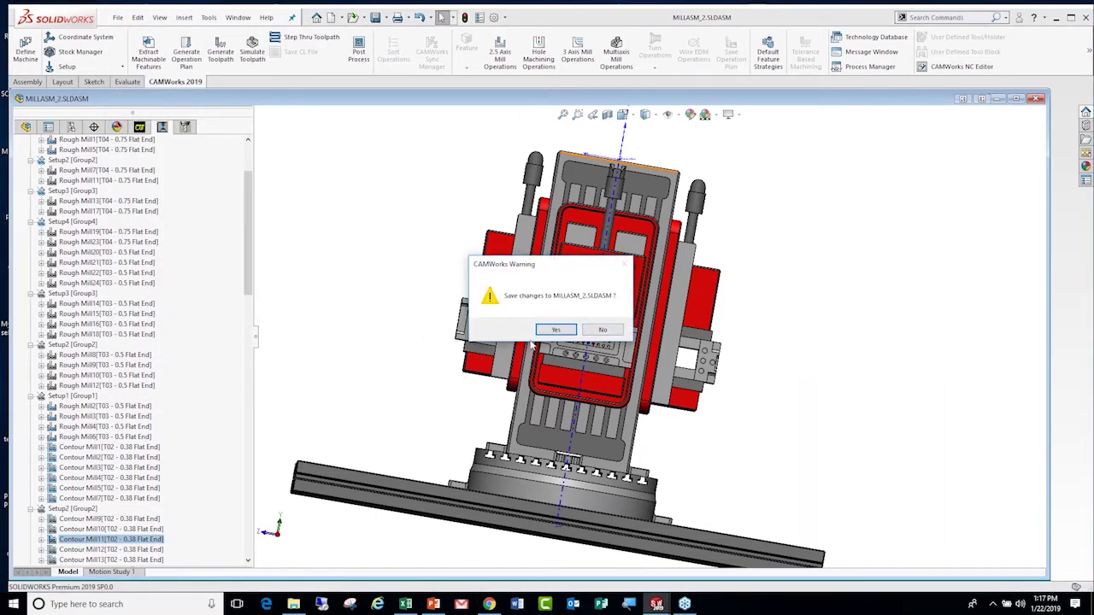
click(603, 333)
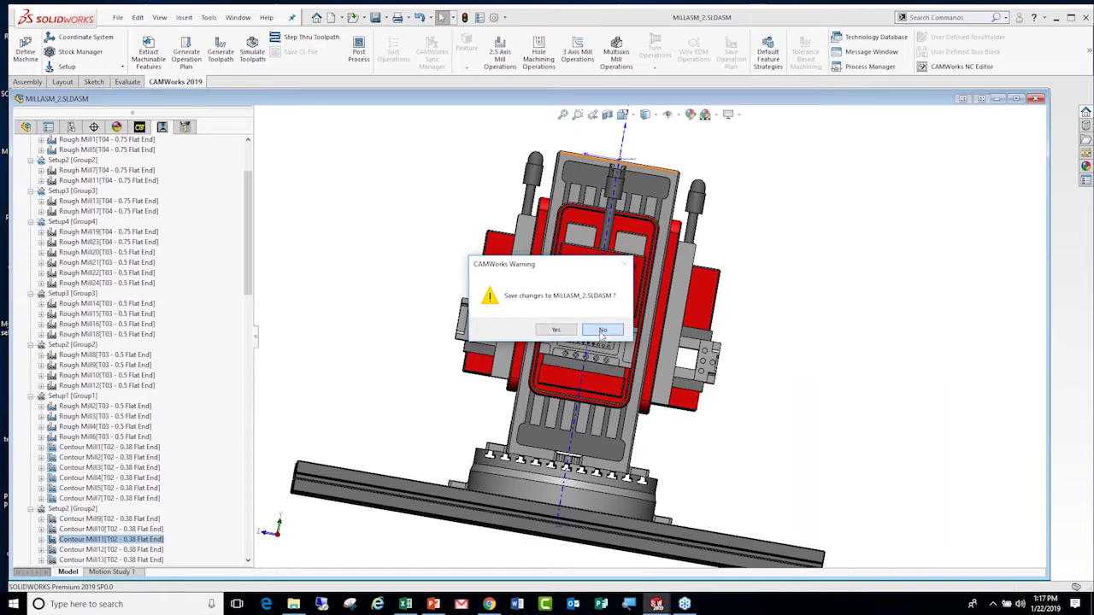
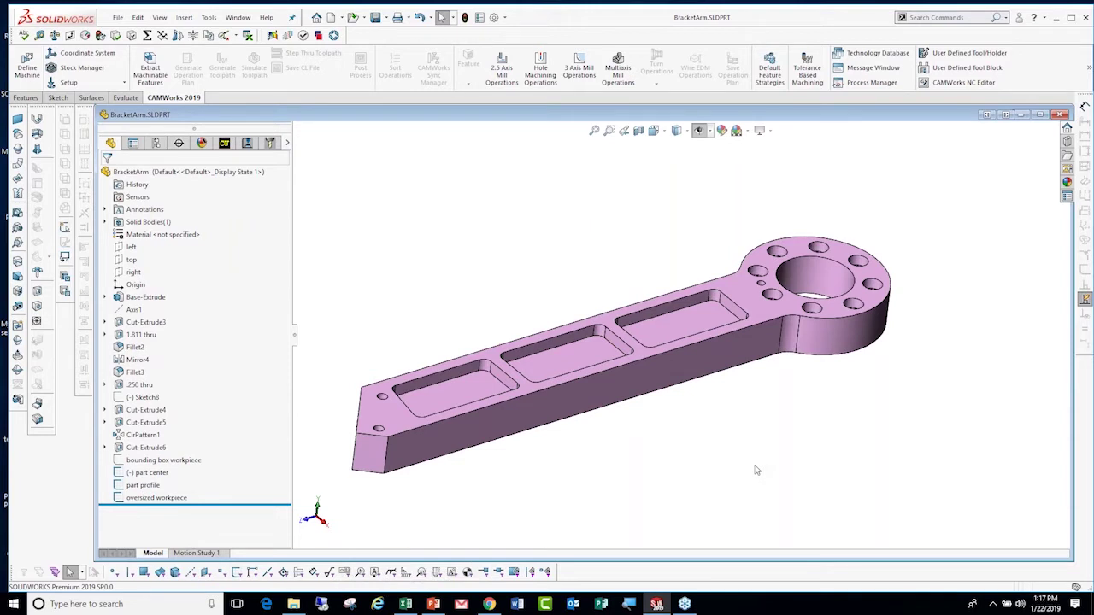
Show the CAMWorks NC Manager tree and check the Mill Features tab in CAMWorks Options.
click(224, 143)
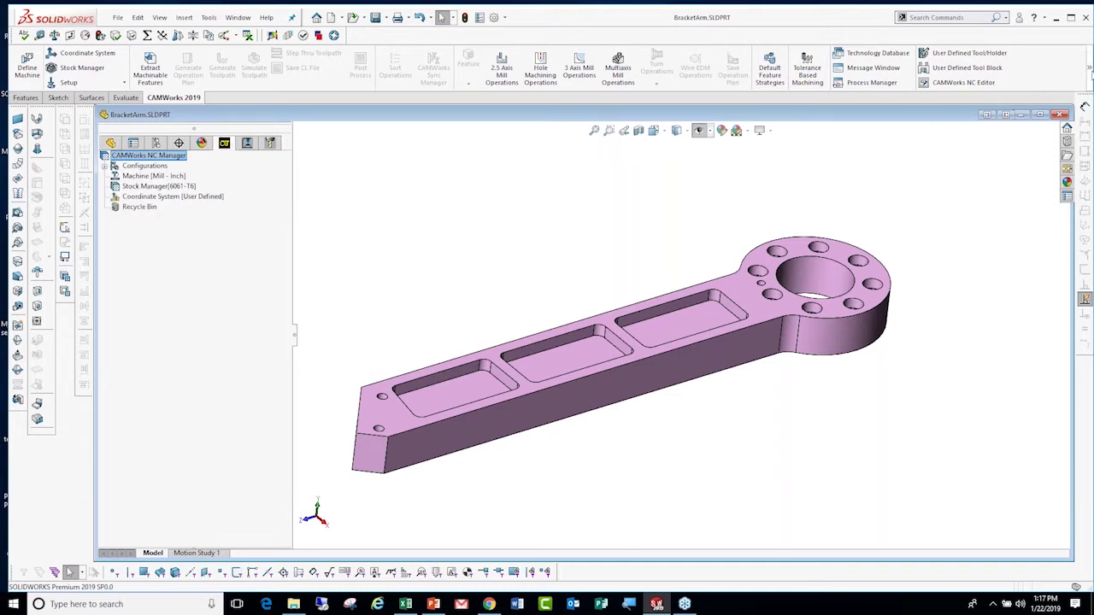
click(1089, 73)
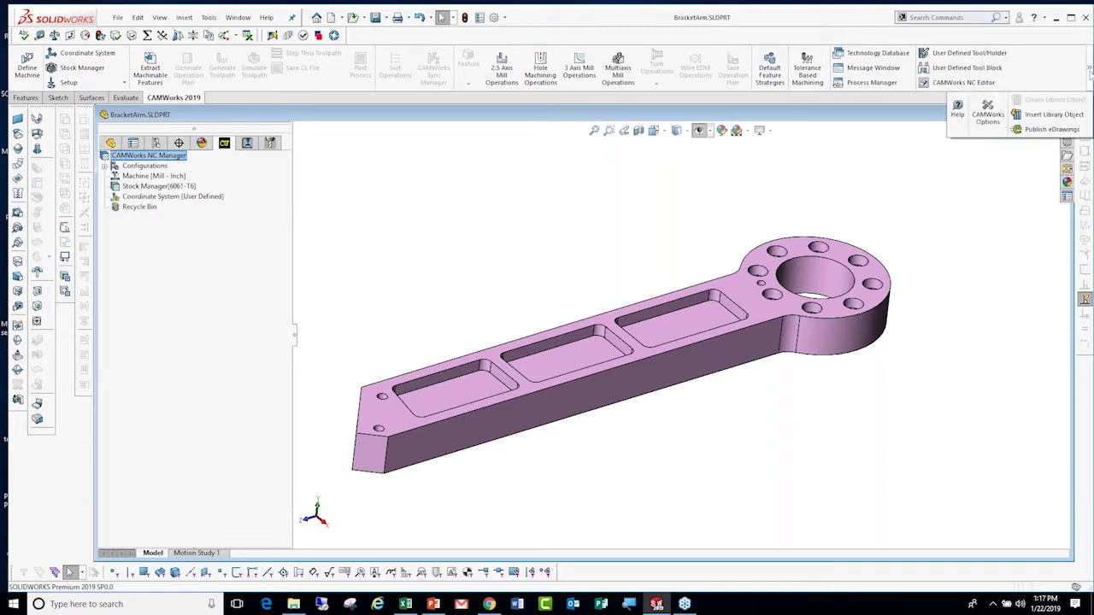
click(994, 127)
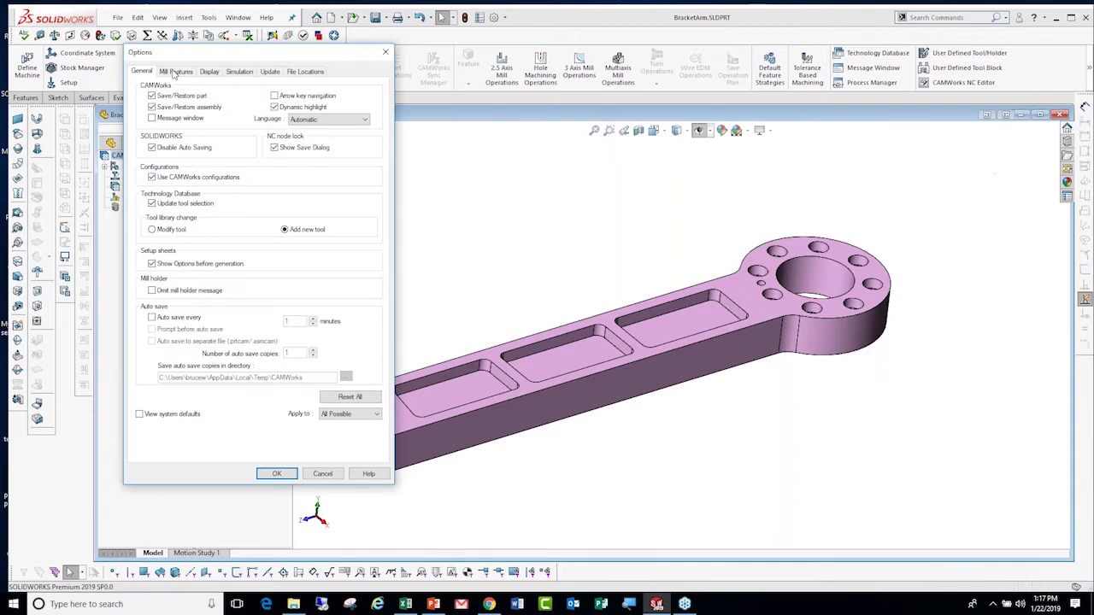
click(175, 72)
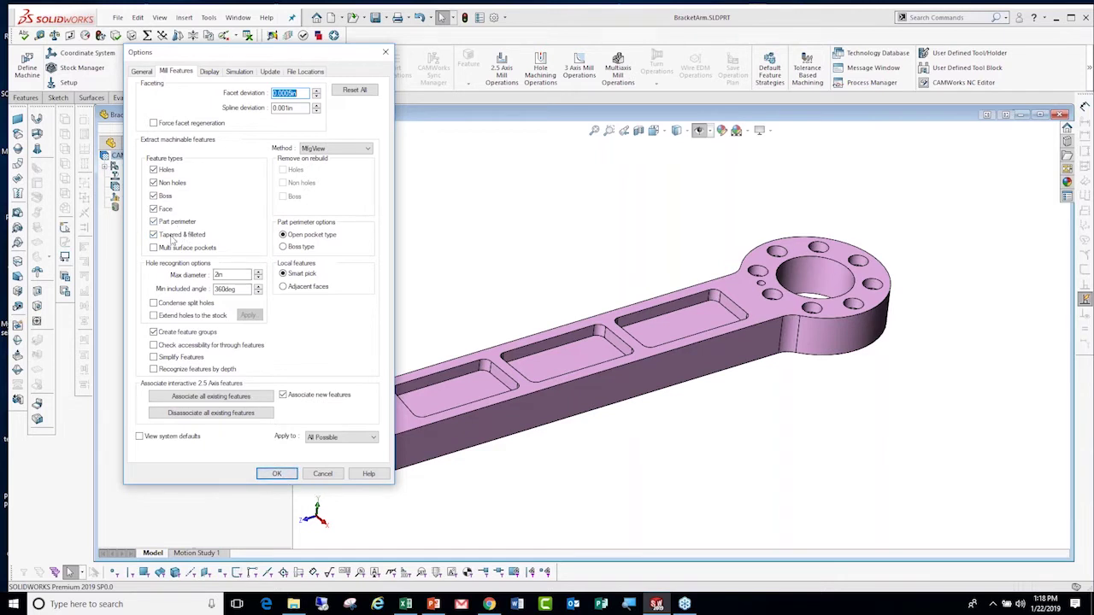
click(282, 474)
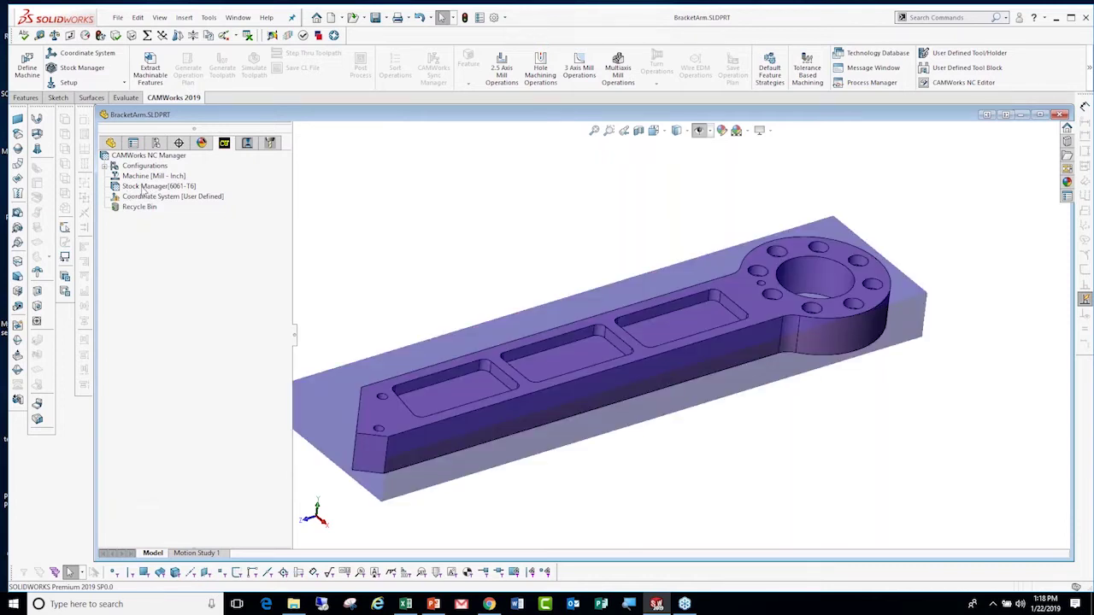
click(145, 186)
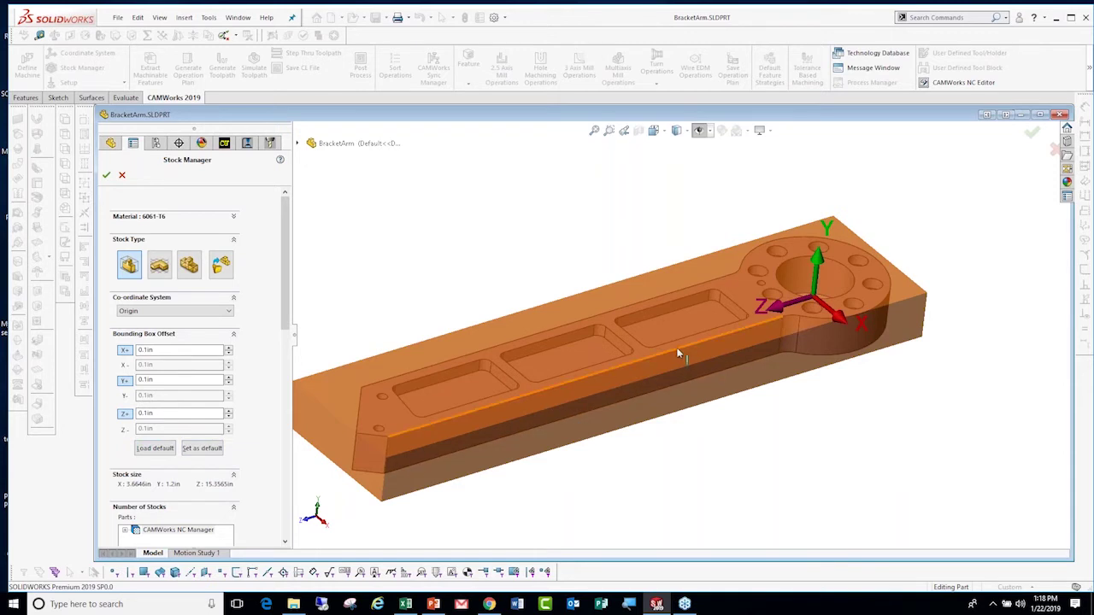
mouse_move(676, 350)
middle_down()
mouse_move(648, 231)
mouse_move(633, 282)
middle_up()
click(106, 176)
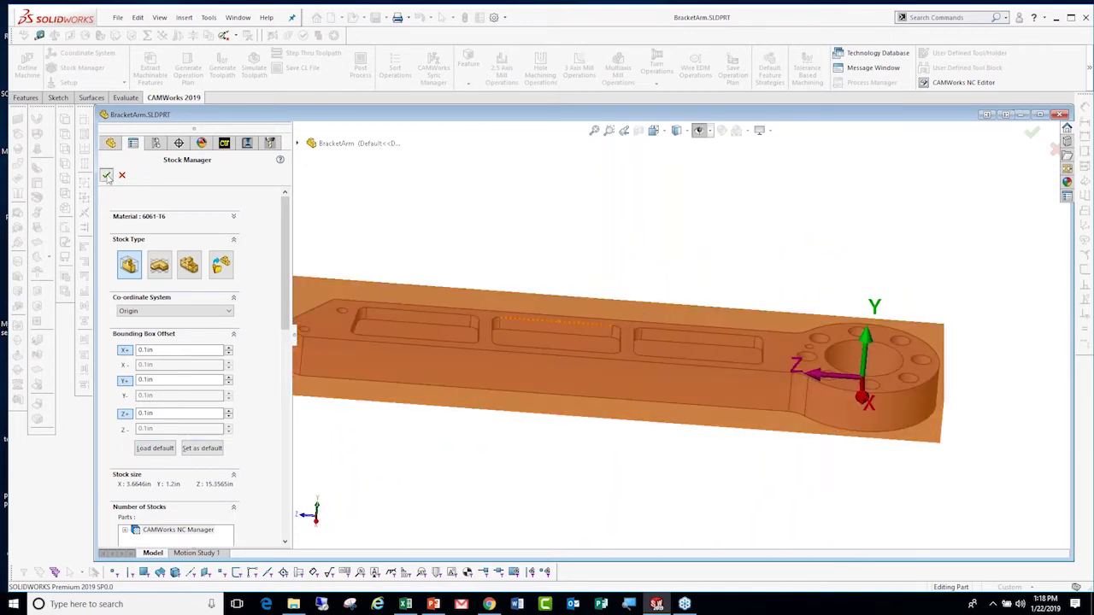
right_click(145, 199)
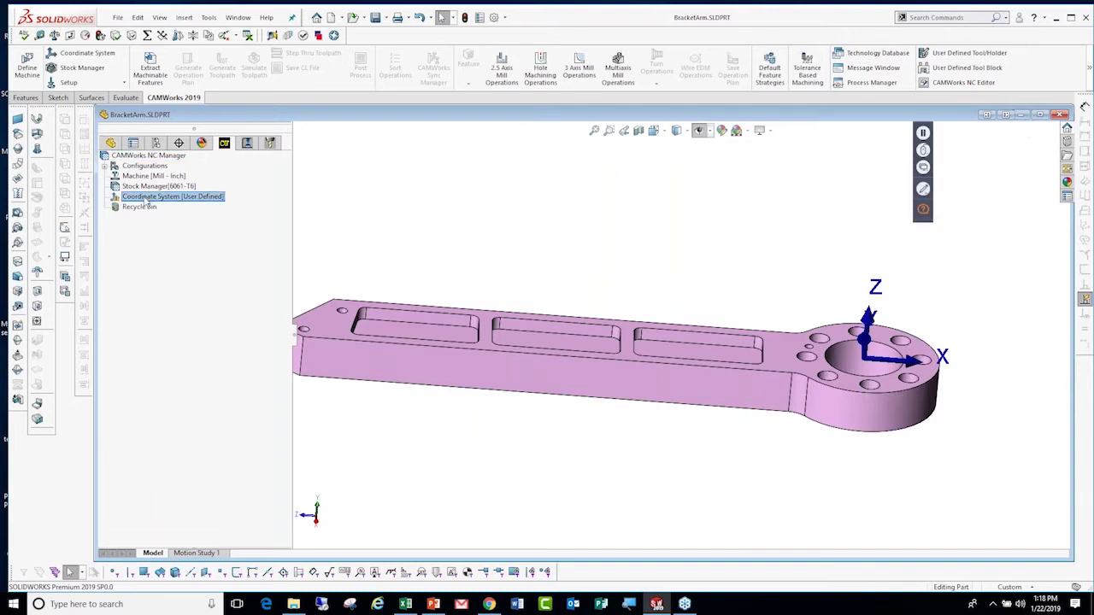
click(175, 206)
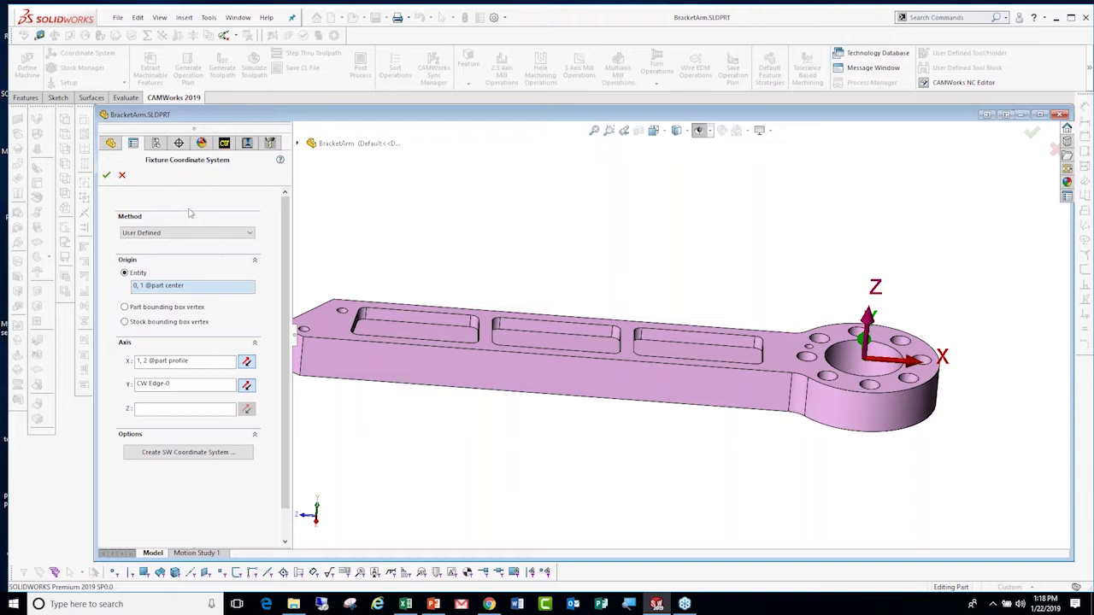
click(107, 175)
mouse_move(694, 370)
middle_down()
mouse_move(692, 340)
mouse_move(715, 367)
middle_up()
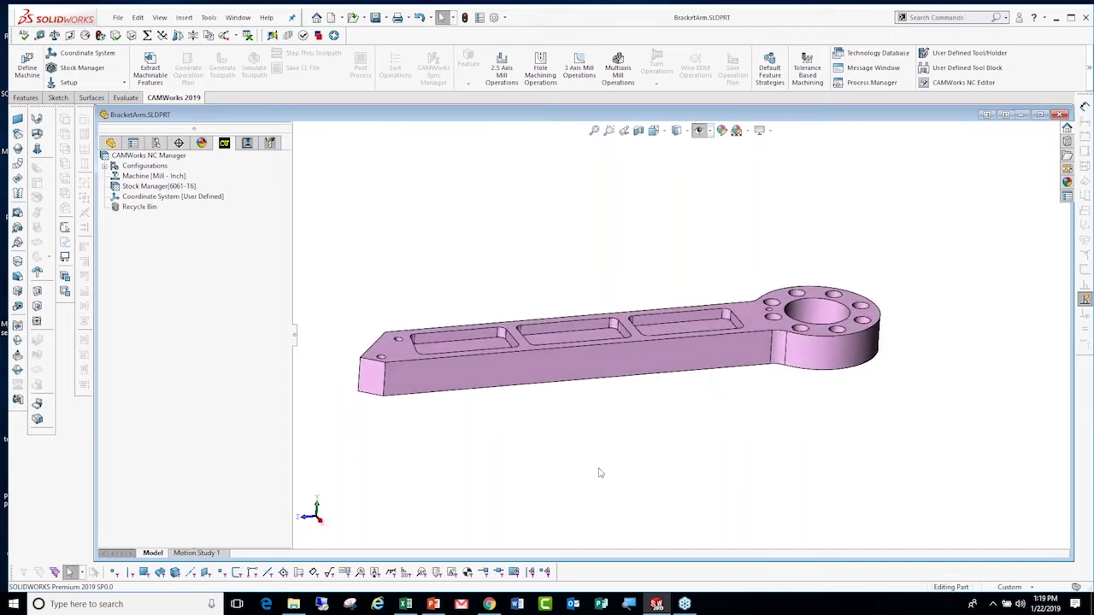
mouse_move(518, 273)
middle_down()
mouse_move(516, 260)
mouse_move(510, 276)
middle_up()
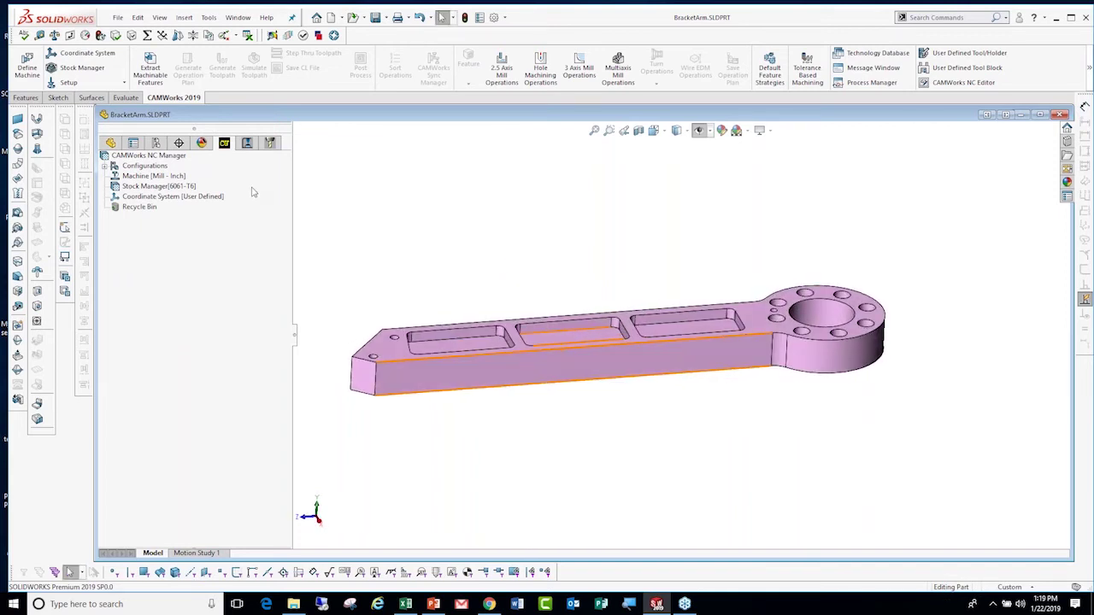
Extract features, delete Perimeter-Open Pocket2, and generate tooled mill and drill operations for both setups.
click(152, 70)
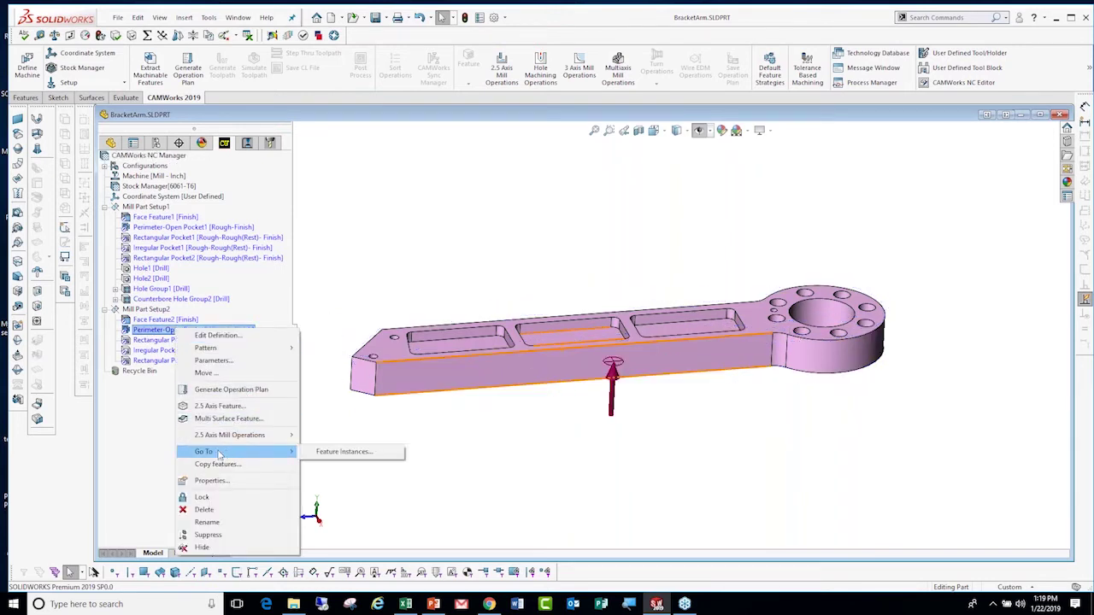
click(205, 510)
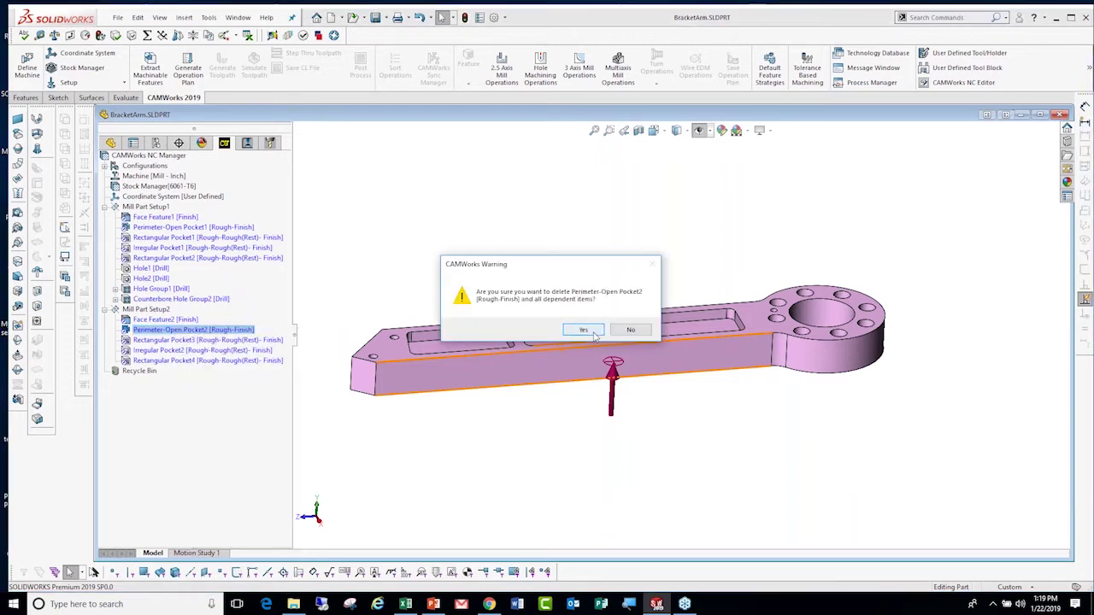
click(584, 330)
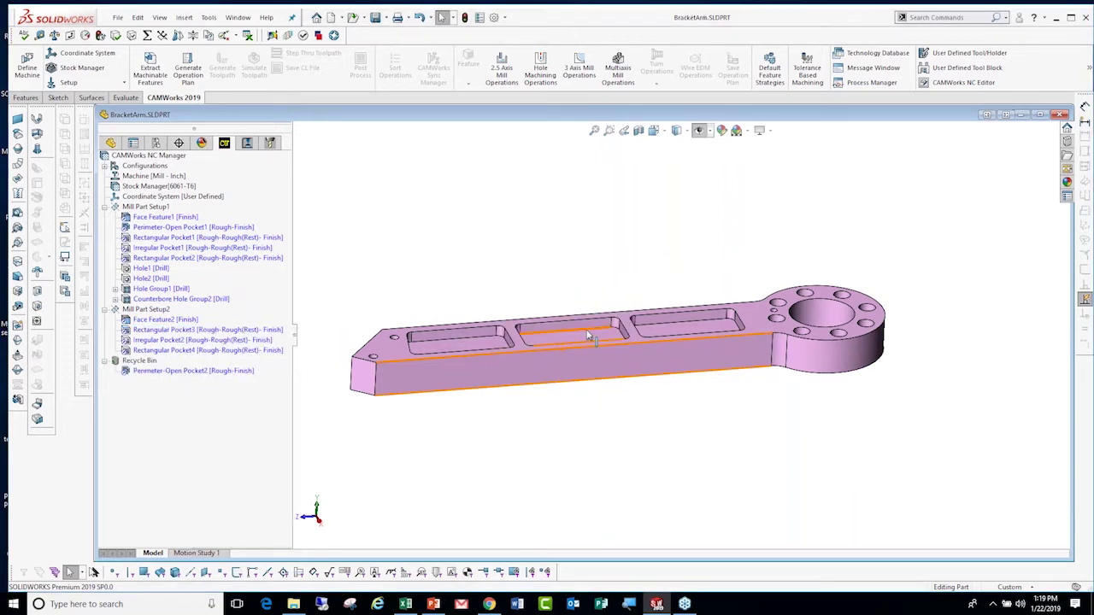
click(188, 70)
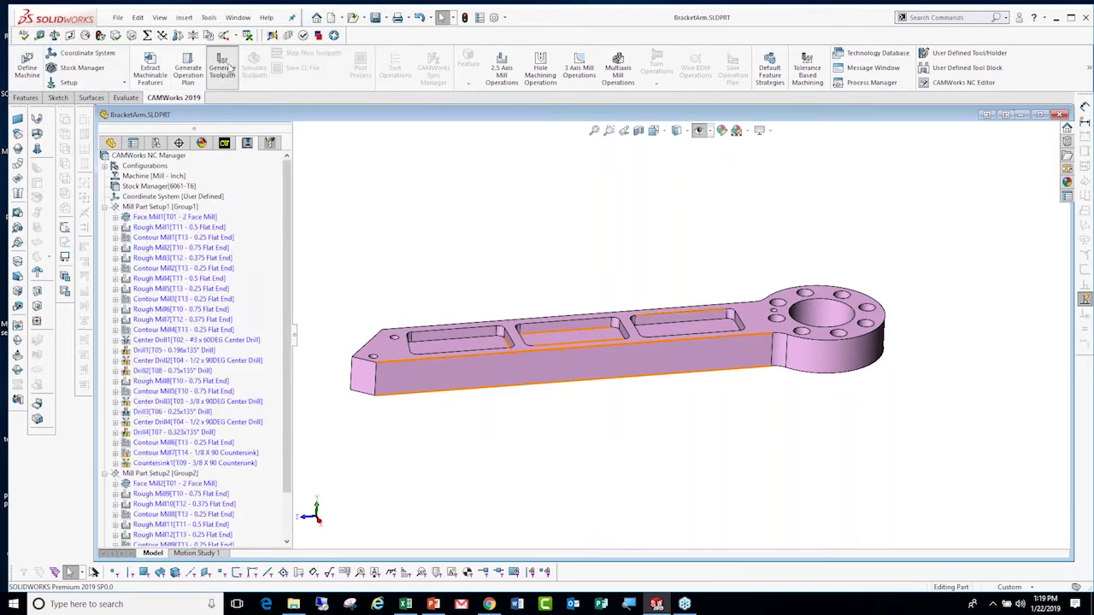
Generate toolpaths for all operations and start the simulation in Next Setup mode.
click(229, 67)
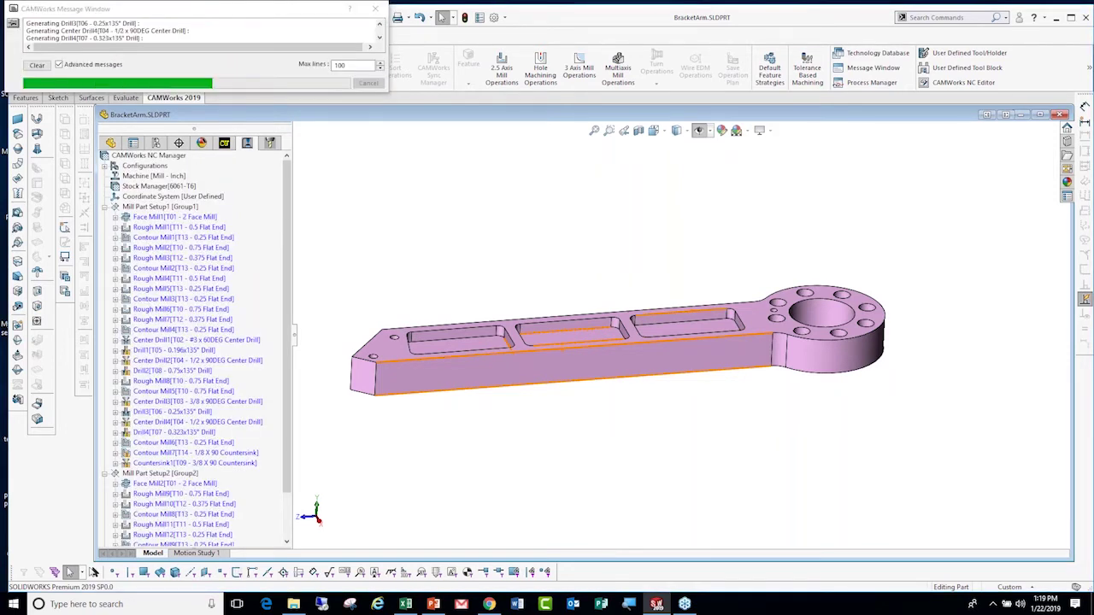
click(254, 69)
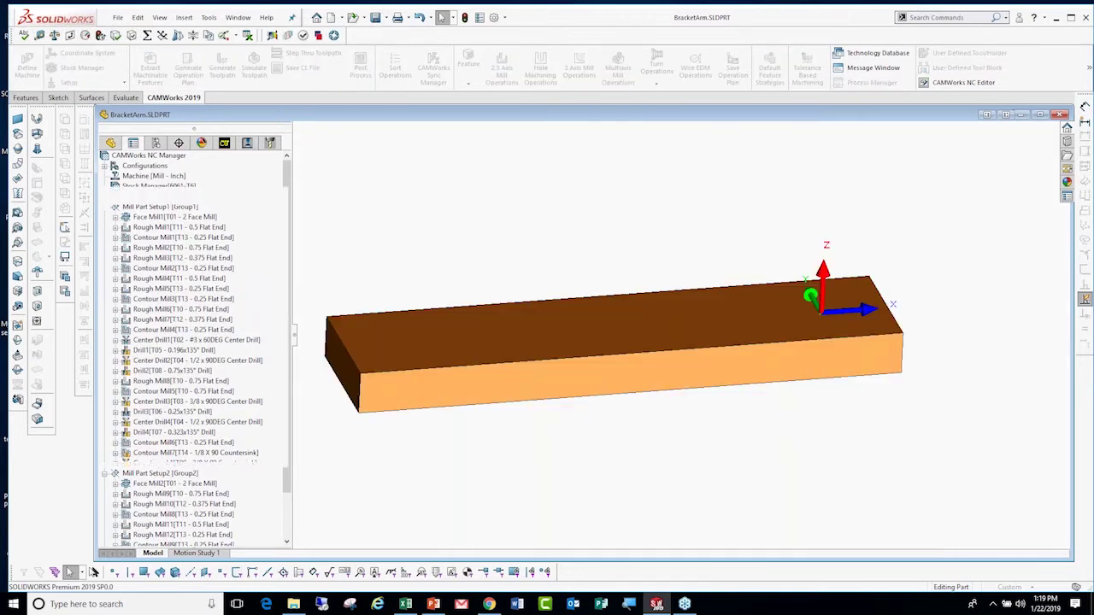
click(229, 243)
click(224, 299)
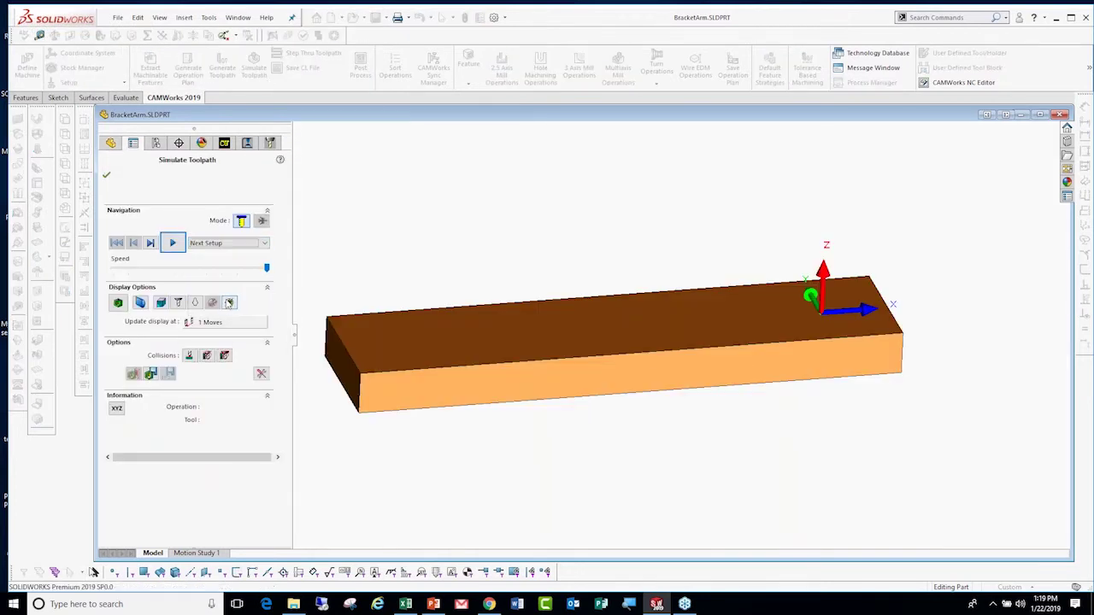
click(173, 243)
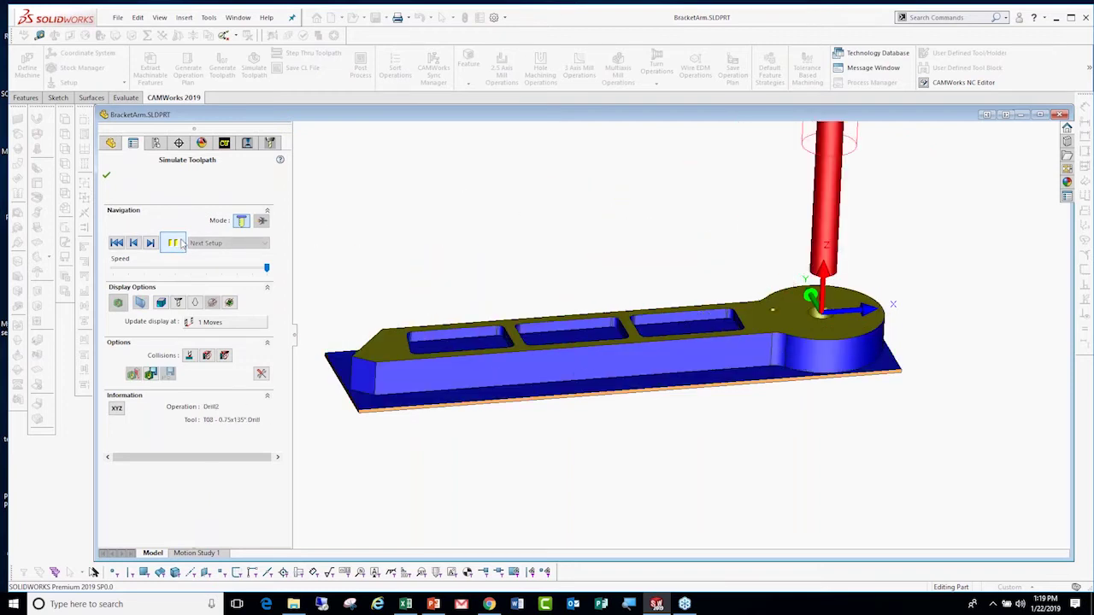
Inspect the first setup's cuts from several angles, then simulate through Contour Mill10 and close.
click(172, 242)
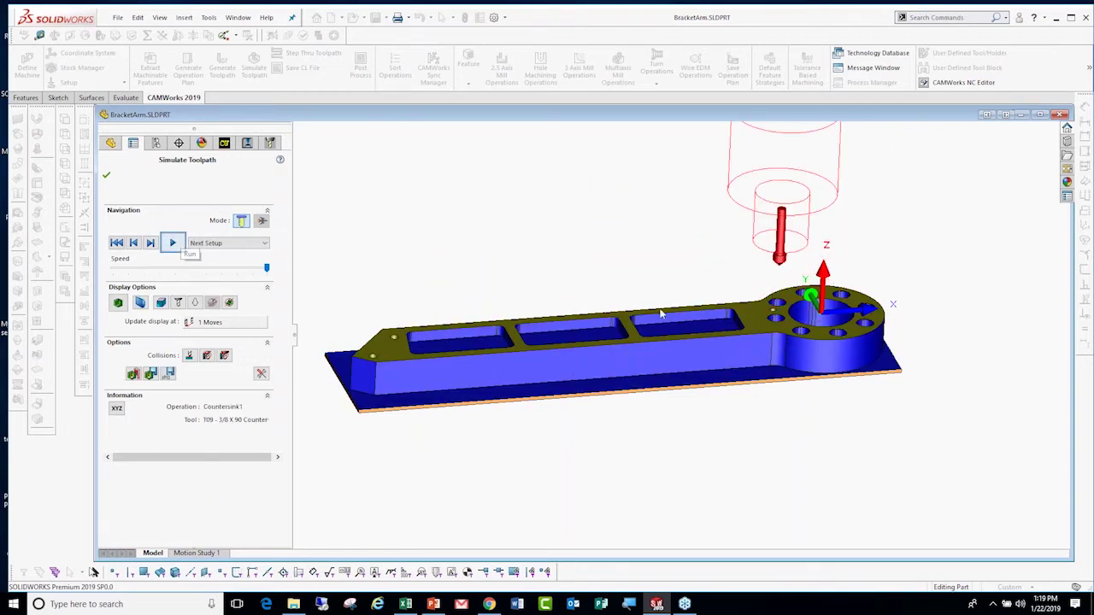
scroll(784, 306, down, 3)
scroll(782, 306, down, 2)
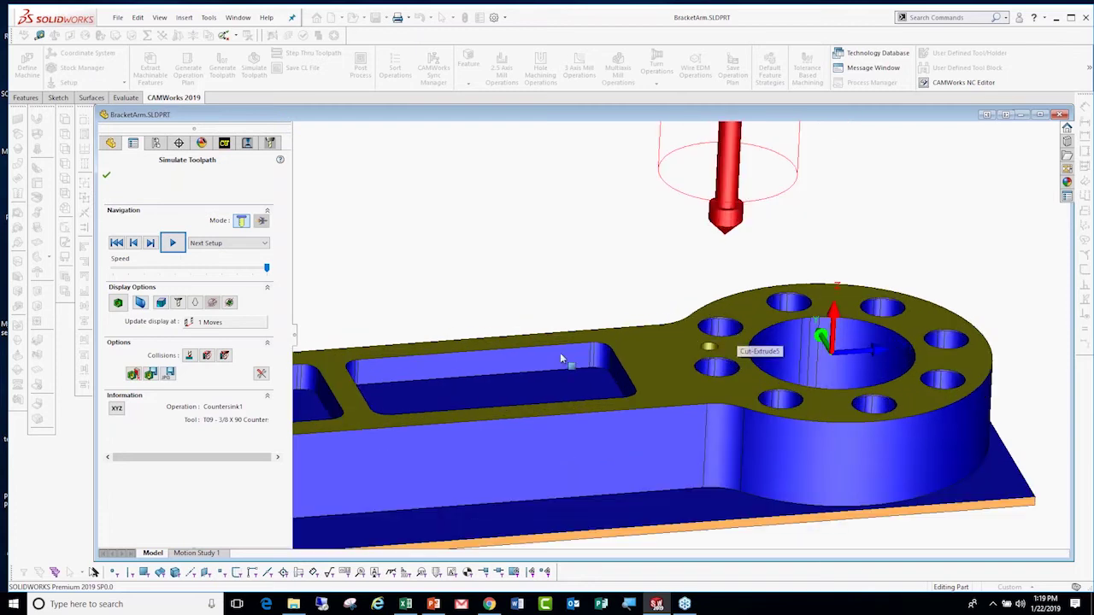
scroll(530, 325, up, 4)
middle_drag(496, 262, 508, 307)
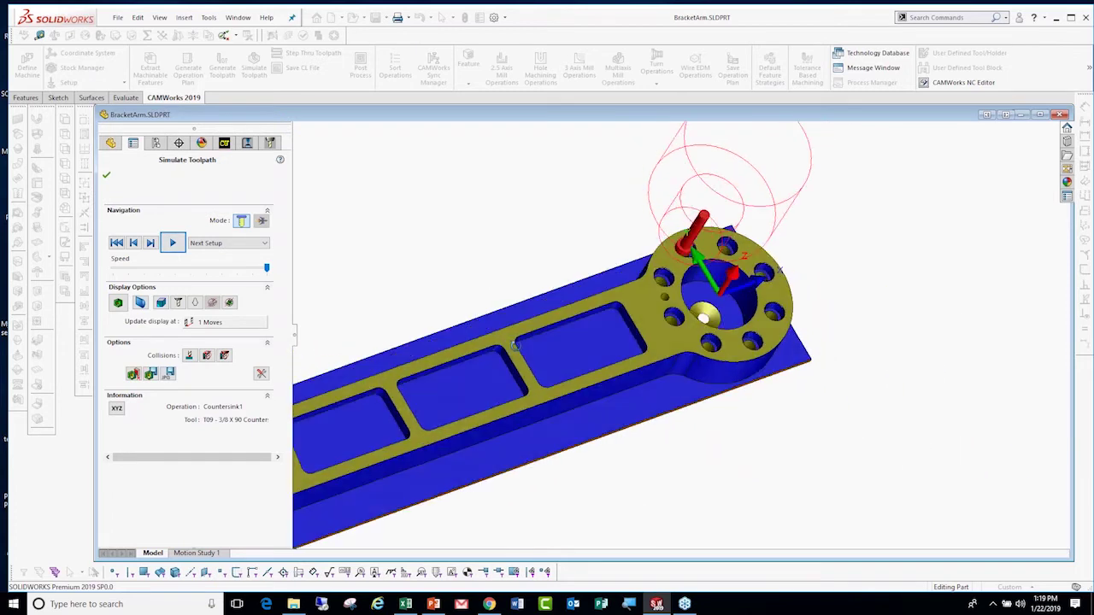
scroll(509, 307, up, 2)
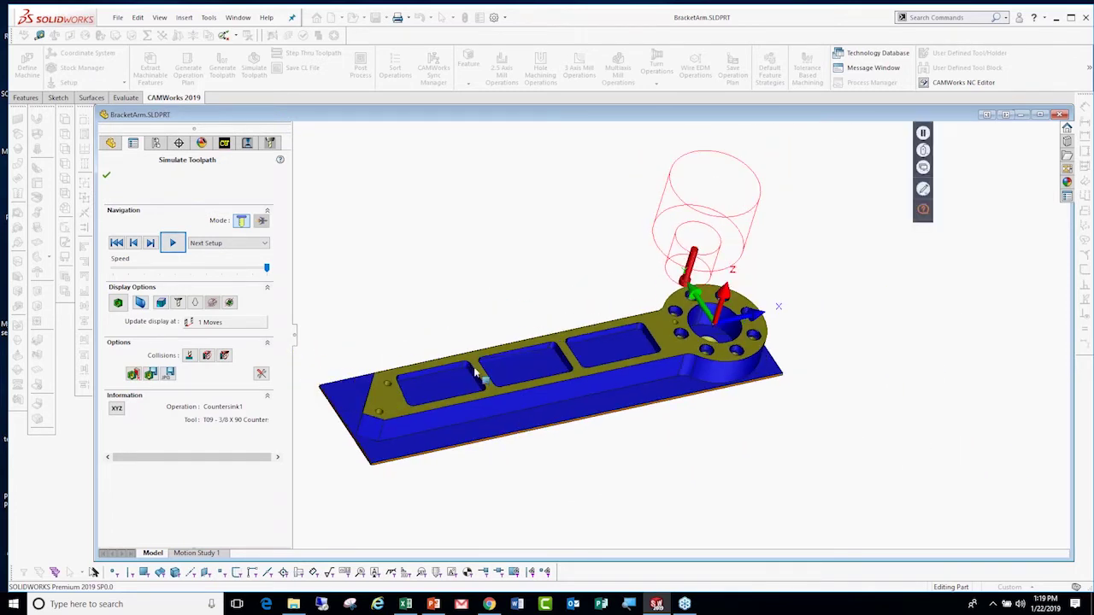
middle_drag(481, 378, 469, 361)
mouse_move(670, 496)
middle_down()
mouse_move(658, 447)
mouse_move(661, 473)
middle_up()
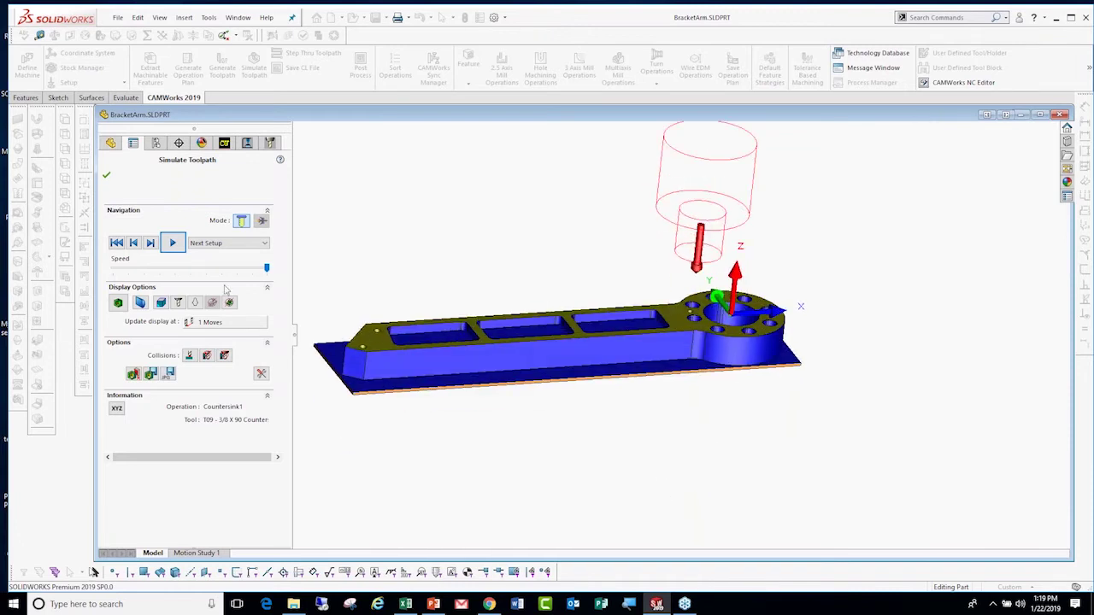
click(227, 272)
click(172, 242)
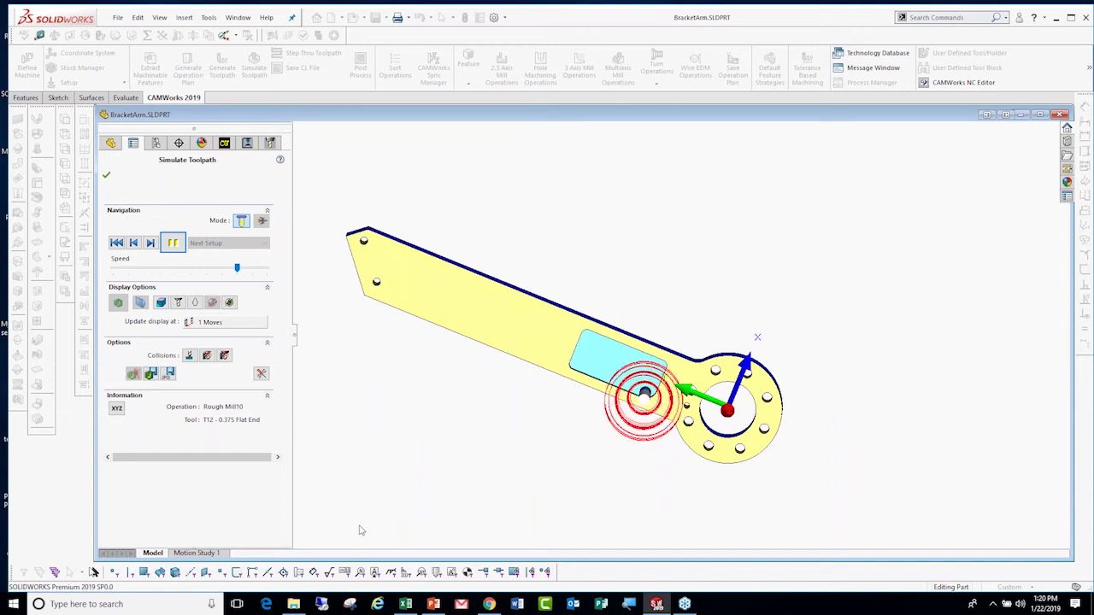
drag(237, 268, 266, 268)
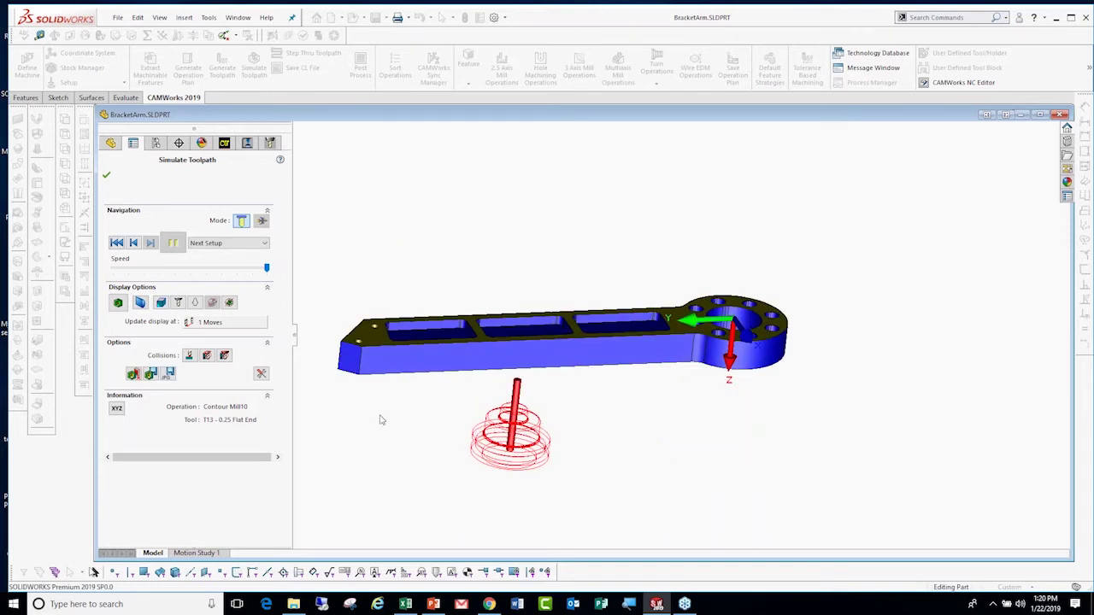
click(108, 175)
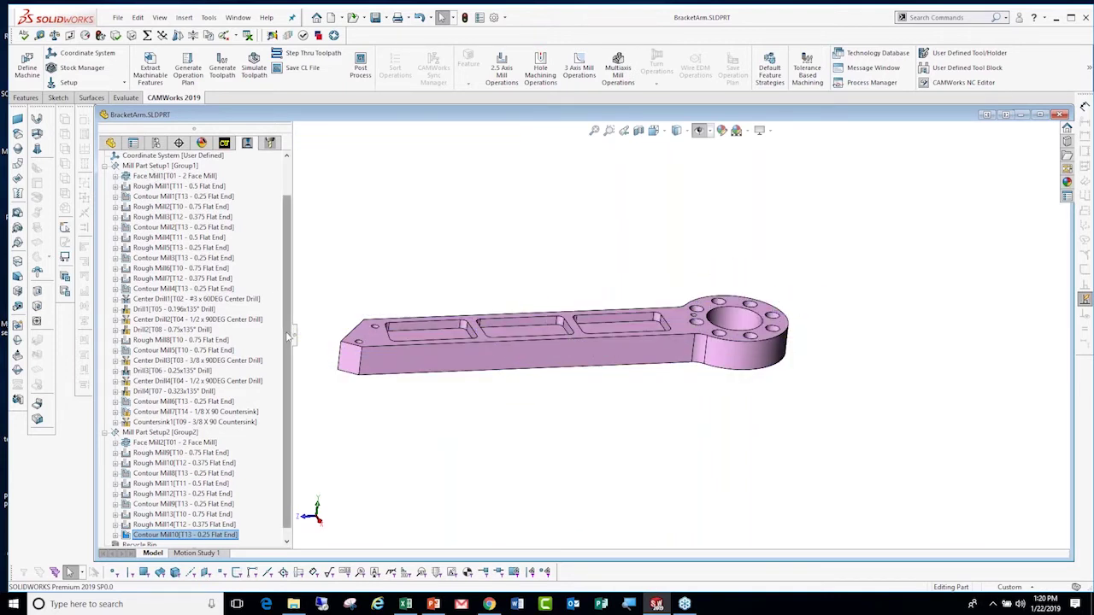
Insert a post operation set to Optional Stop after Countersink1.
scroll(214, 513, up, 2)
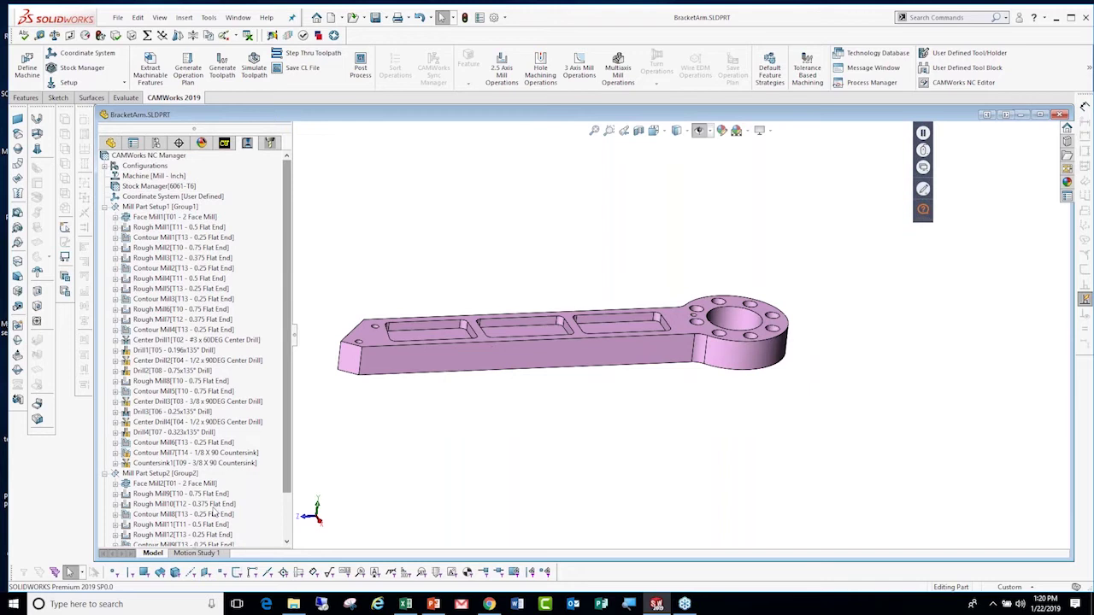
right_click(157, 464)
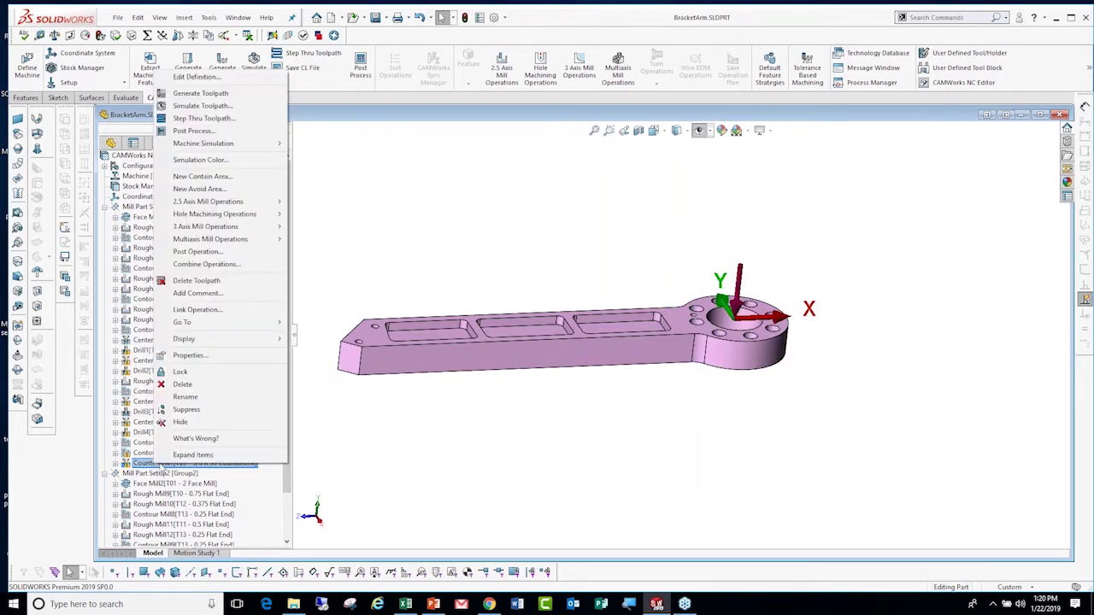
click(214, 251)
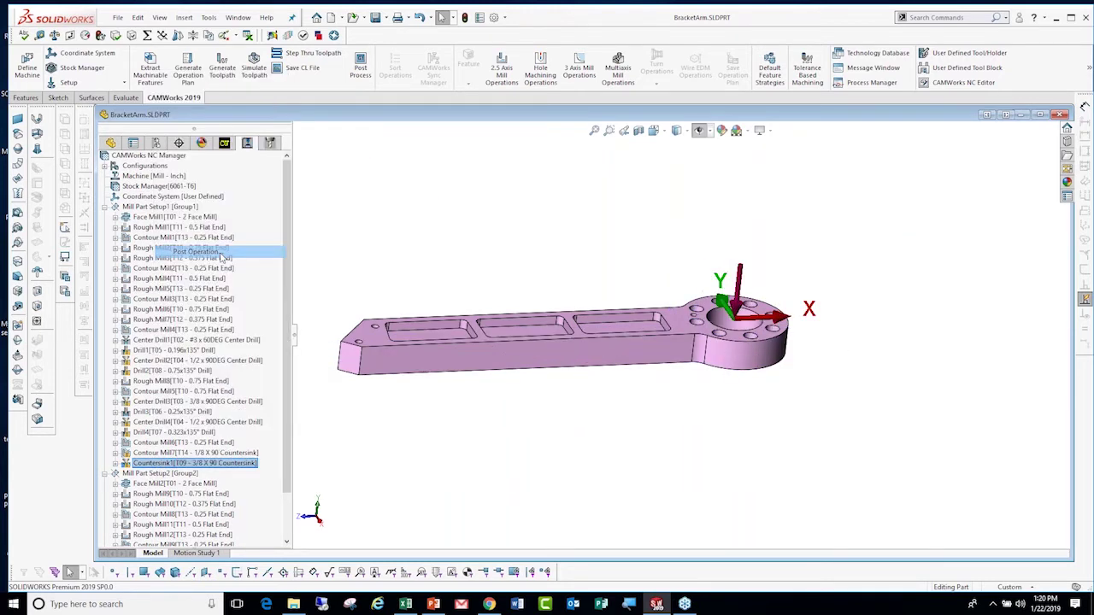
click(665, 268)
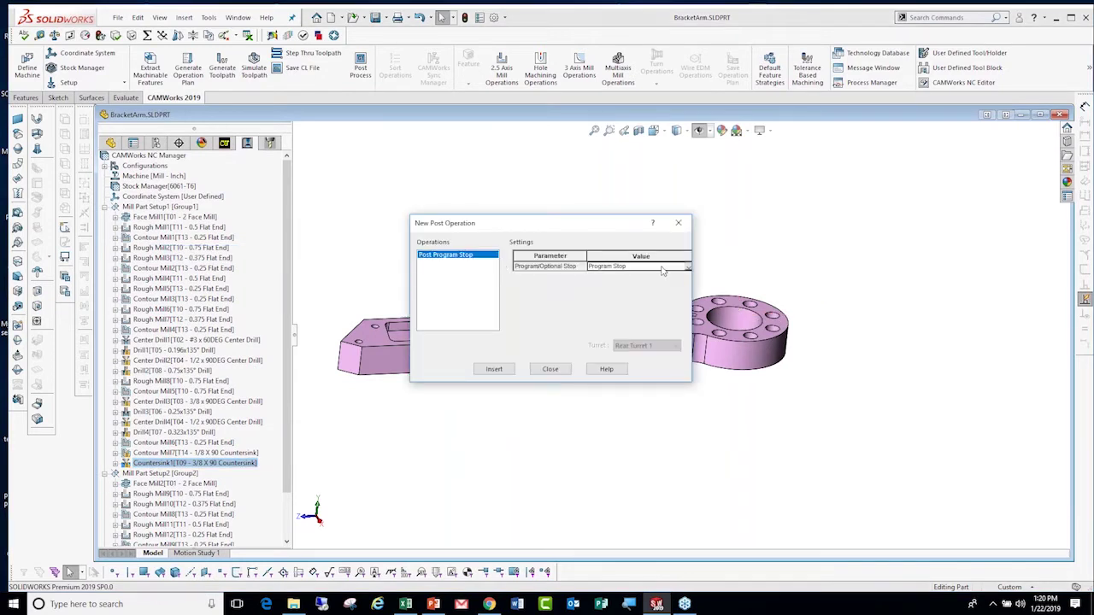
click(687, 266)
click(617, 286)
click(501, 370)
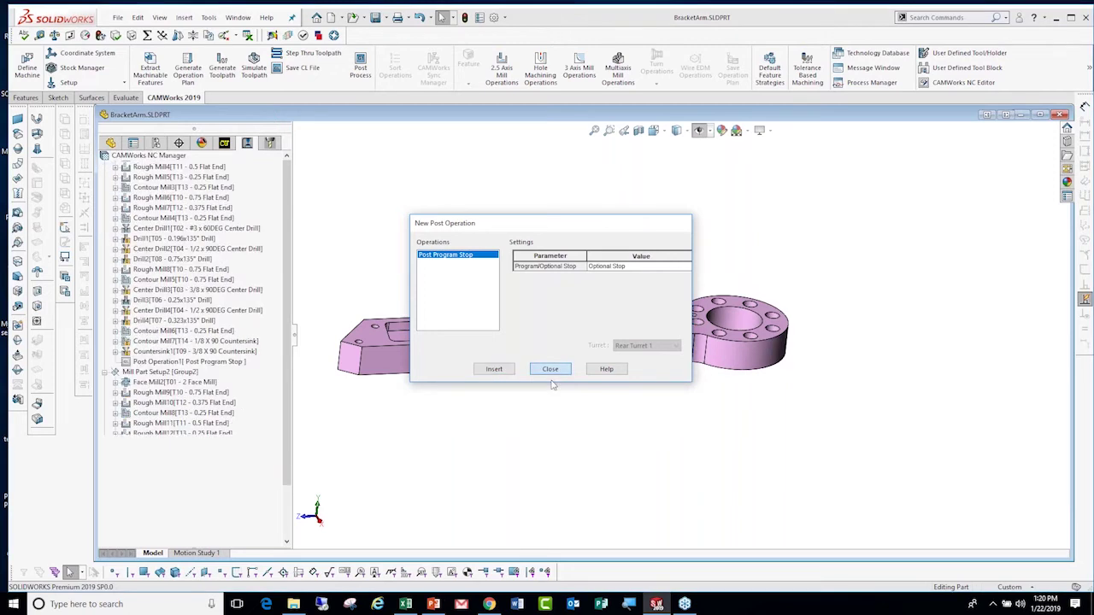
click(550, 373)
Comment Post Operation1 with 'Flip Part Over and put in other vise'.
right_click(207, 472)
click(259, 364)
text(Flip Part Over and put in other vise)
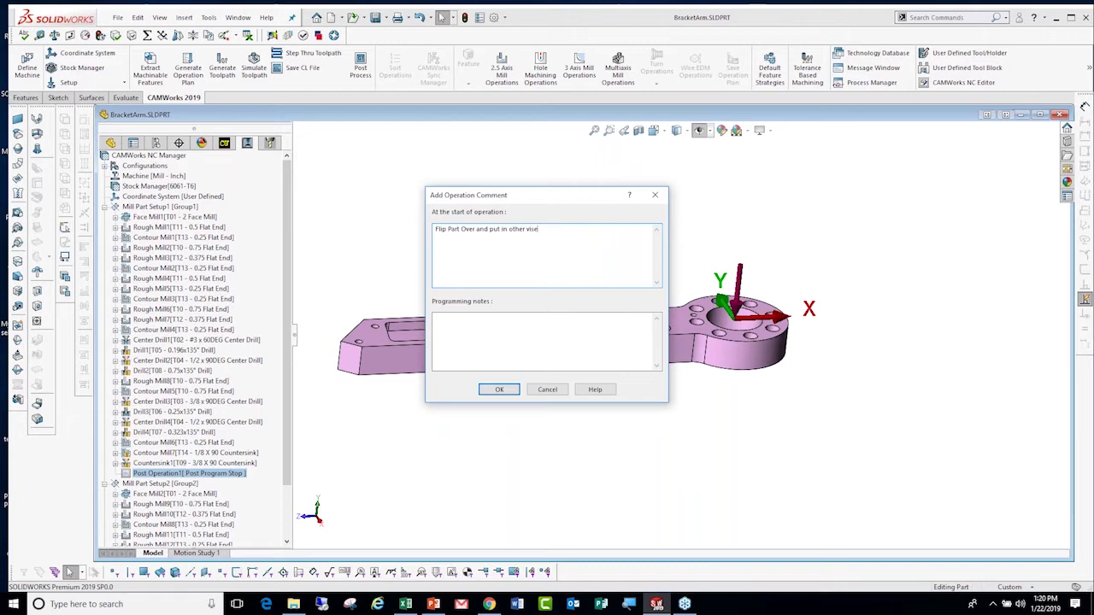
click(499, 390)
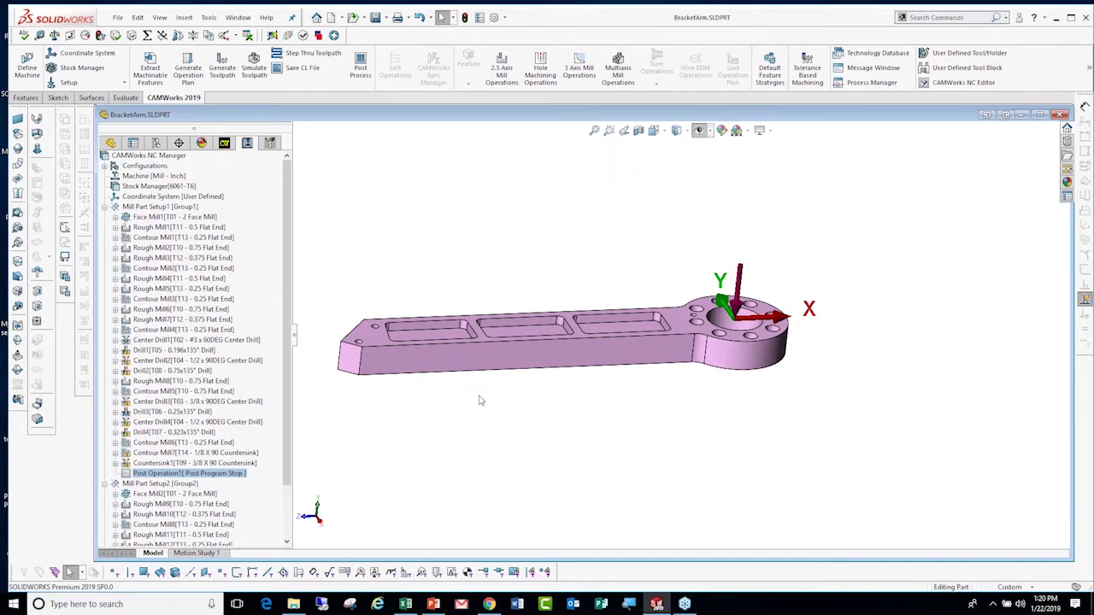
Put Mill Part Setup2's origin at the large hole's centre with X automatic from stock, reversed.
click(160, 483)
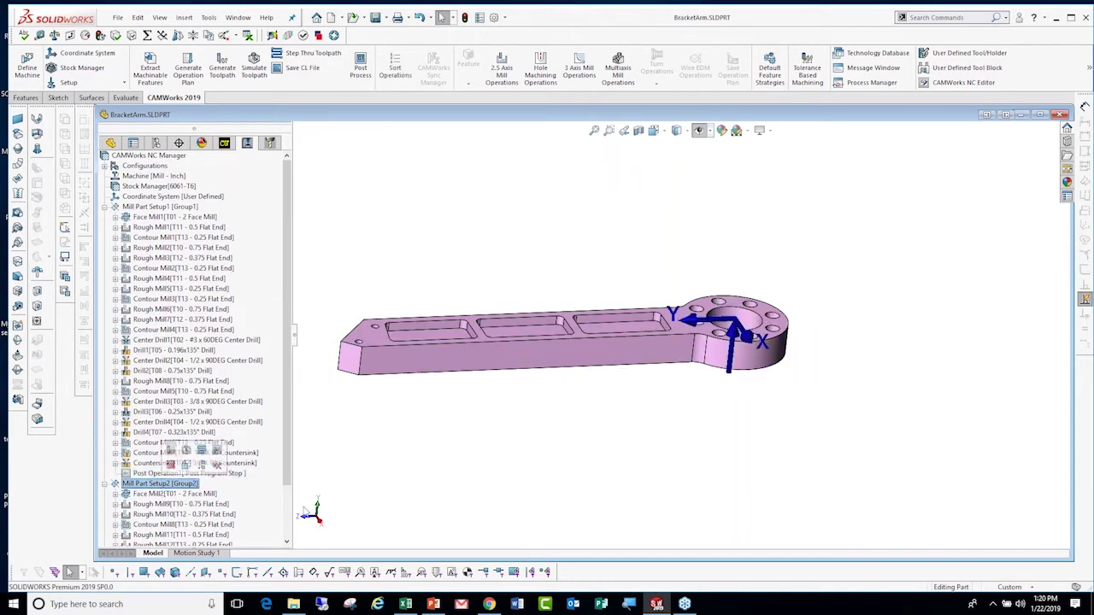
key(ctrl+8)
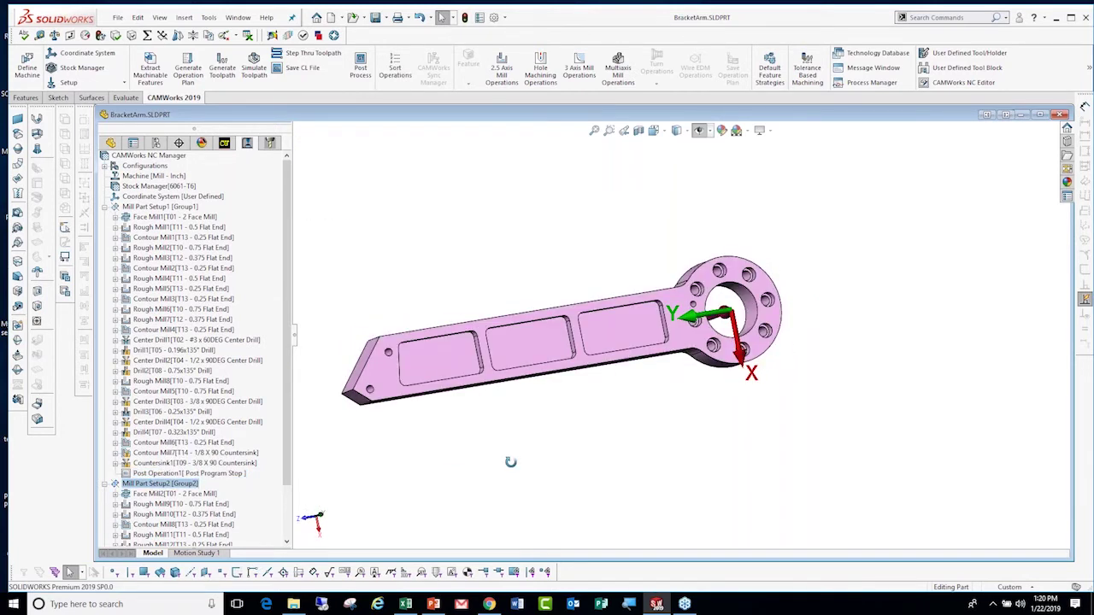
middle_drag(659, 377, 669, 326)
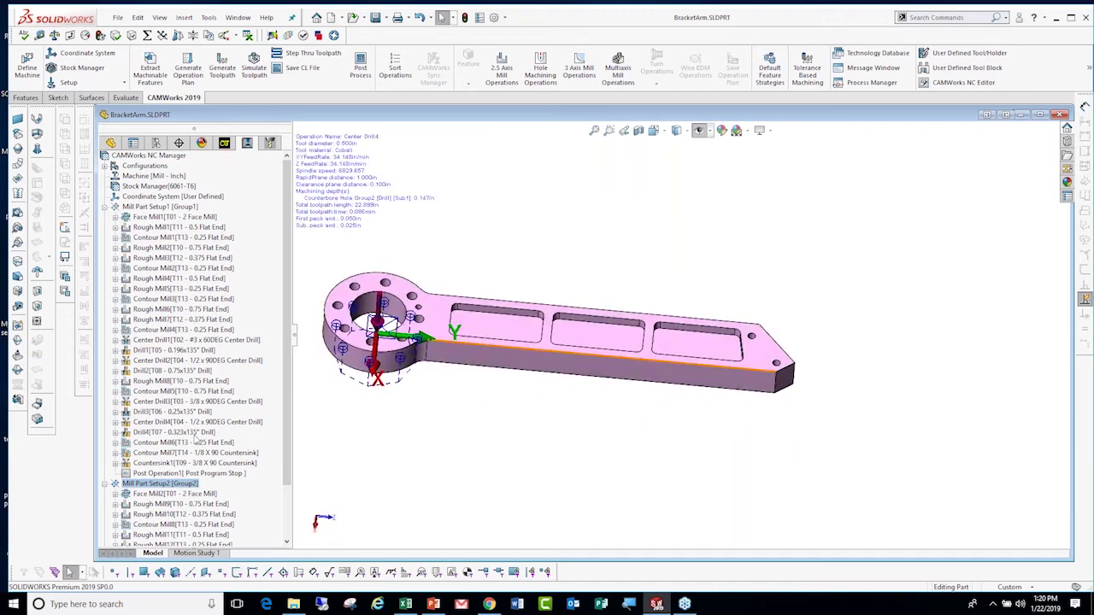
right_click(151, 484)
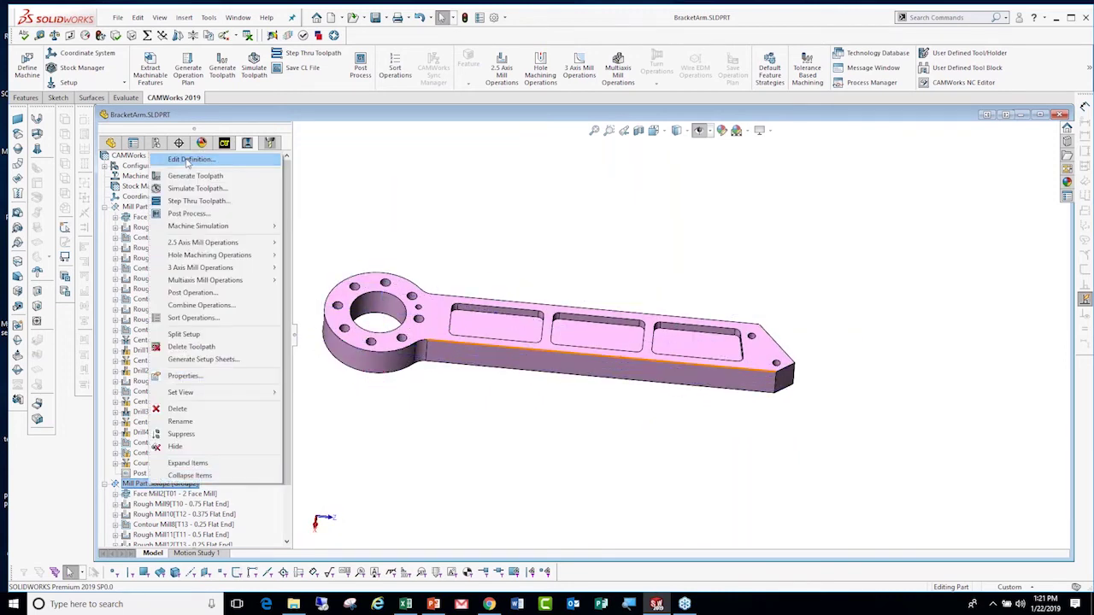
click(188, 161)
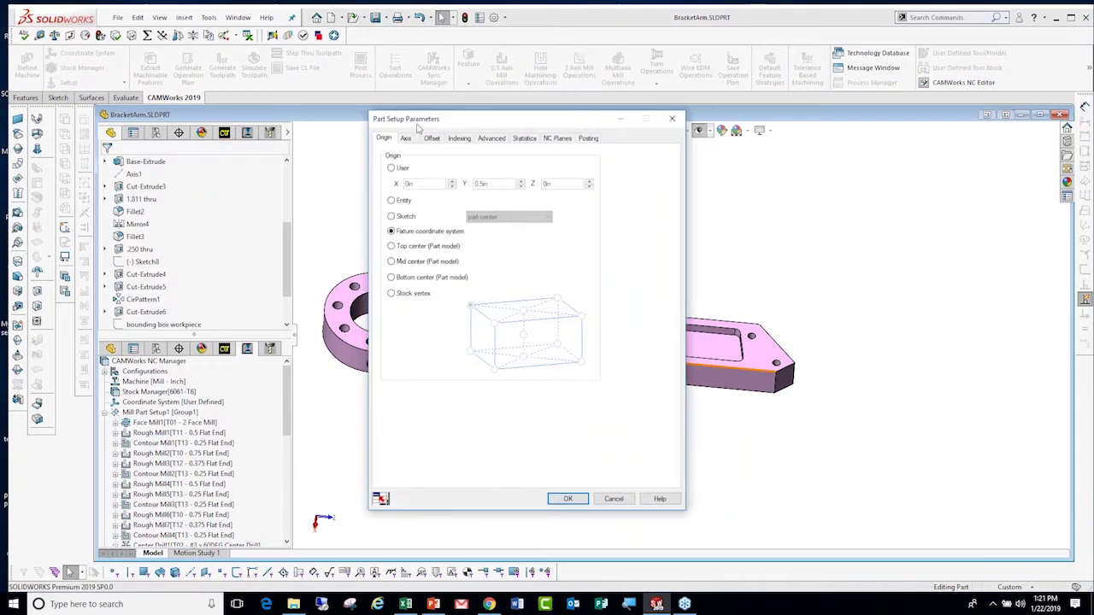
mouse_move(397, 191)
mouse_down()
mouse_move(182, 107)
mouse_move(104, 141)
mouse_up()
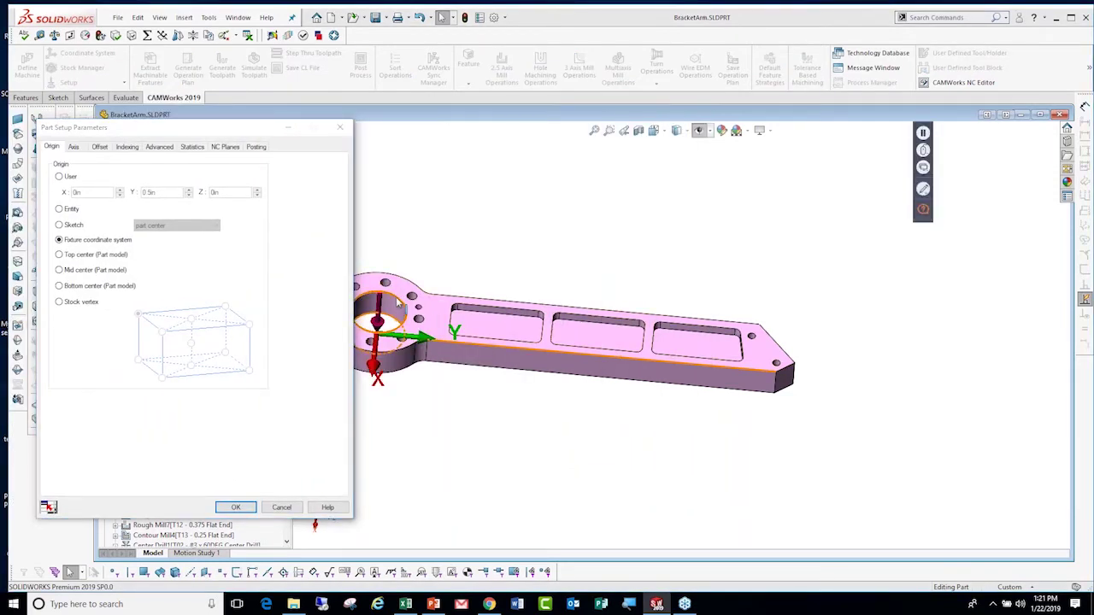
click(397, 304)
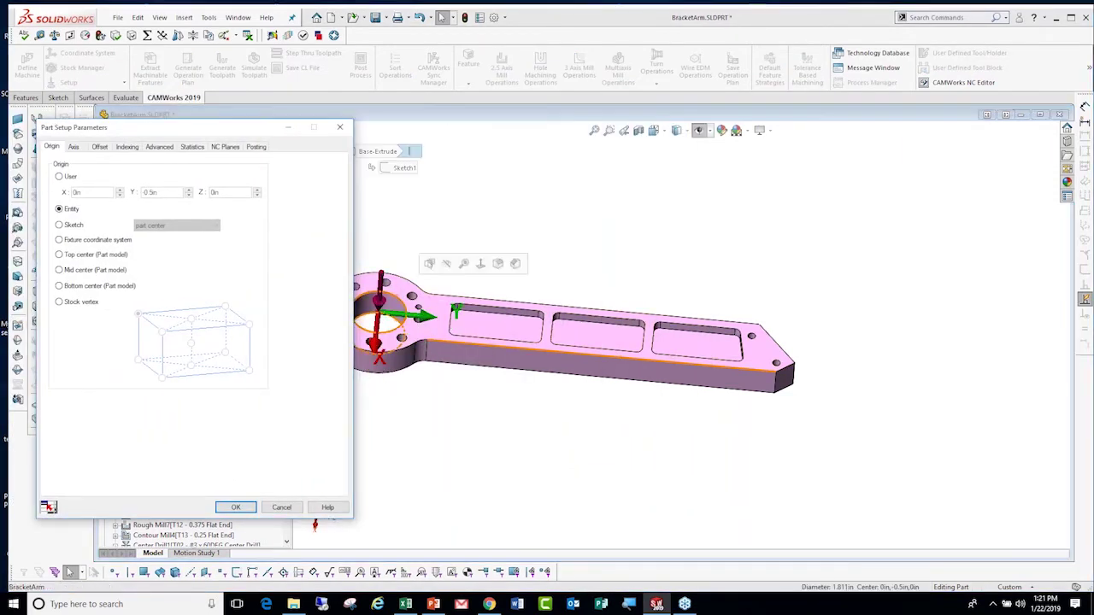
click(74, 146)
click(60, 194)
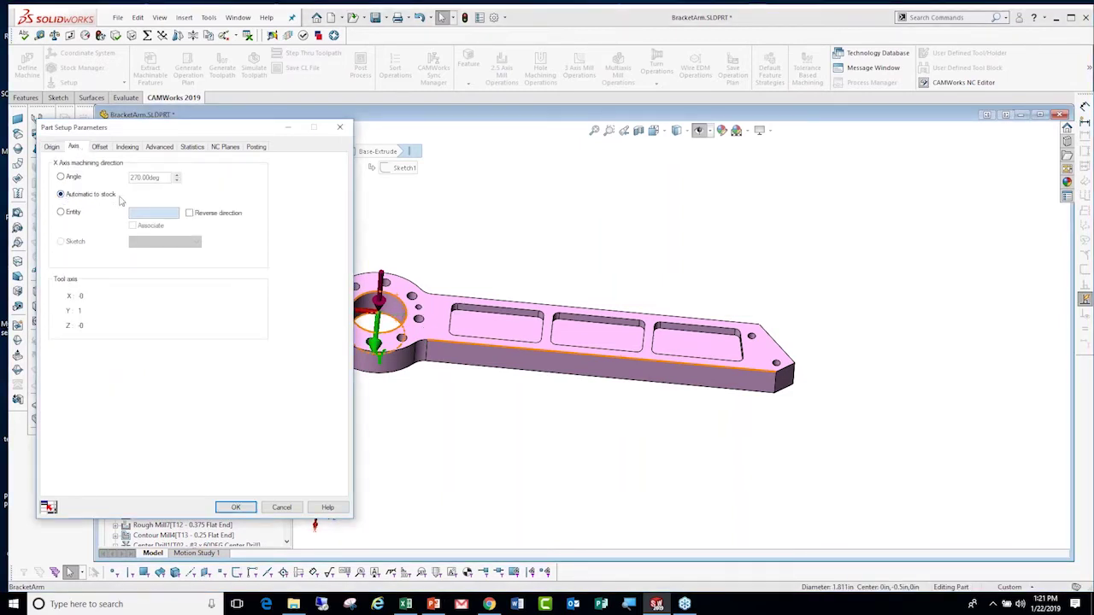
click(195, 217)
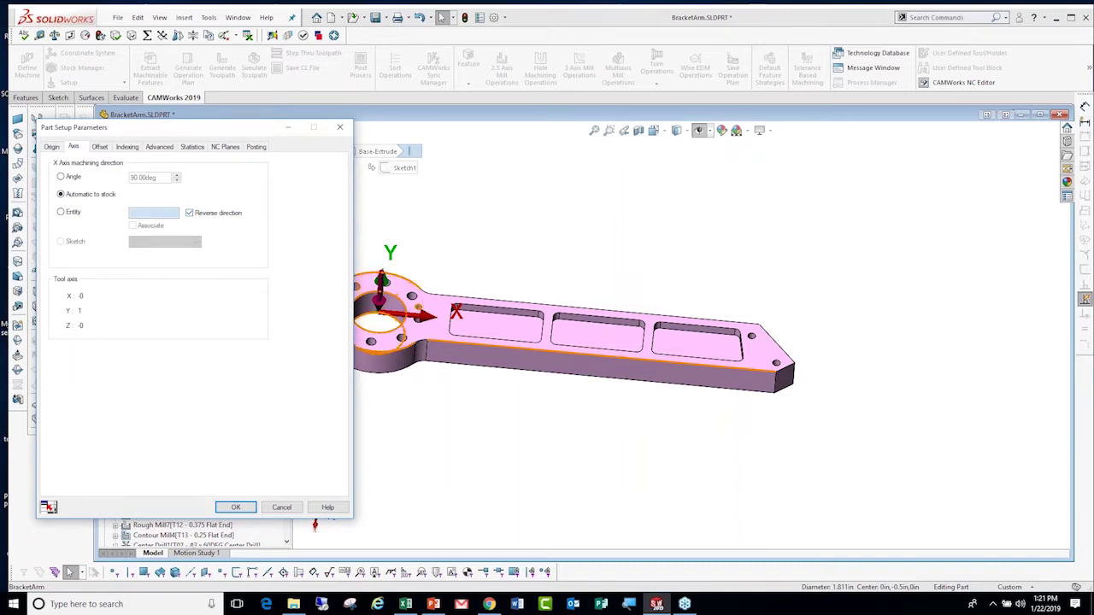
click(235, 507)
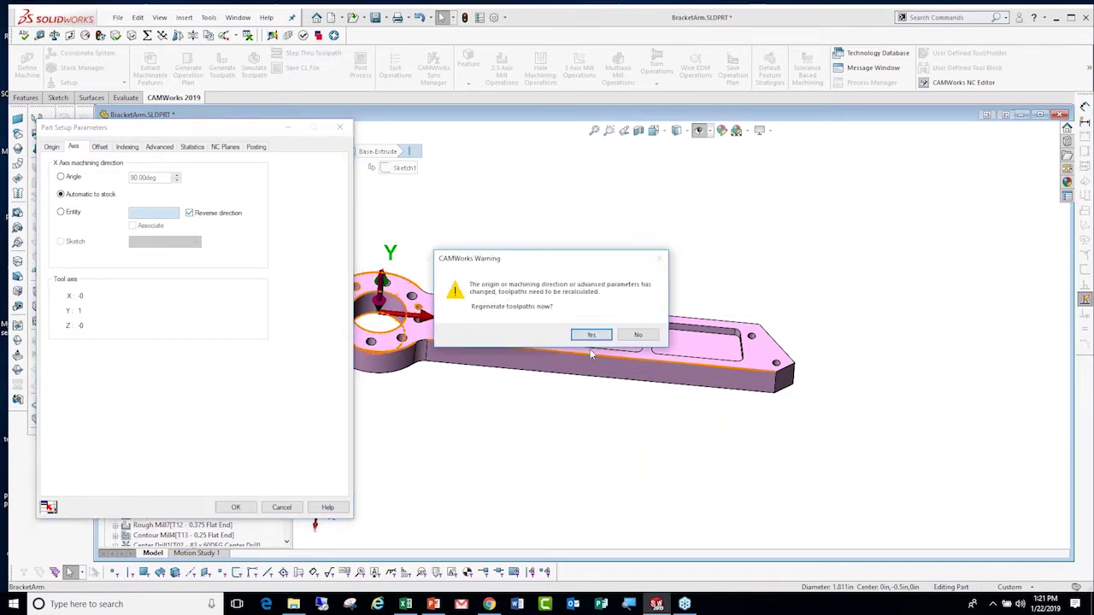
click(638, 336)
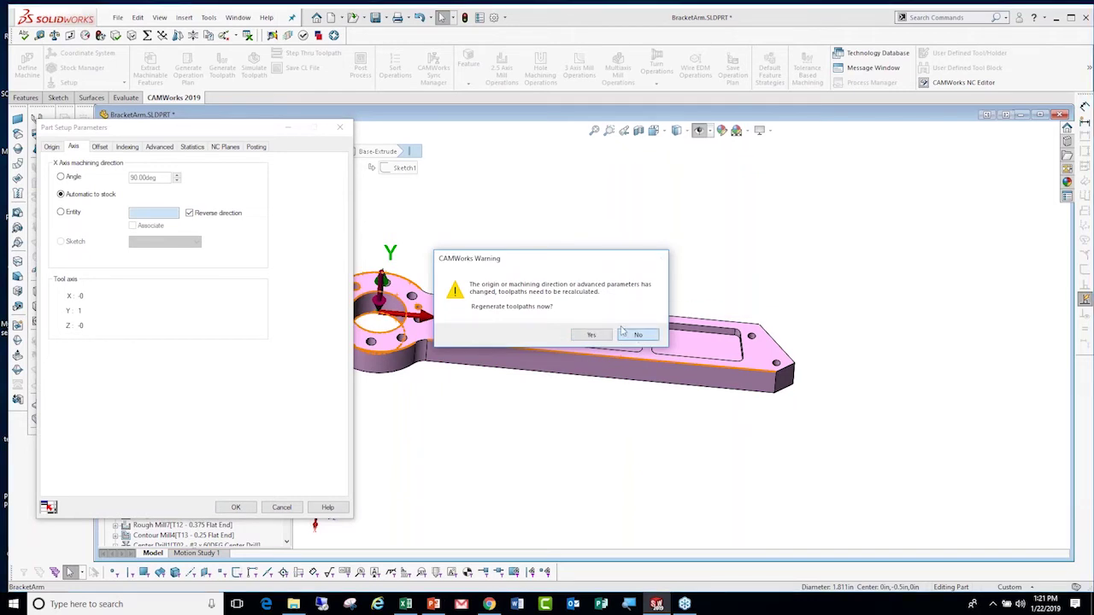
click(622, 334)
Set the second setup's work coordinate offset to 55.
right_click(169, 155)
click(204, 159)
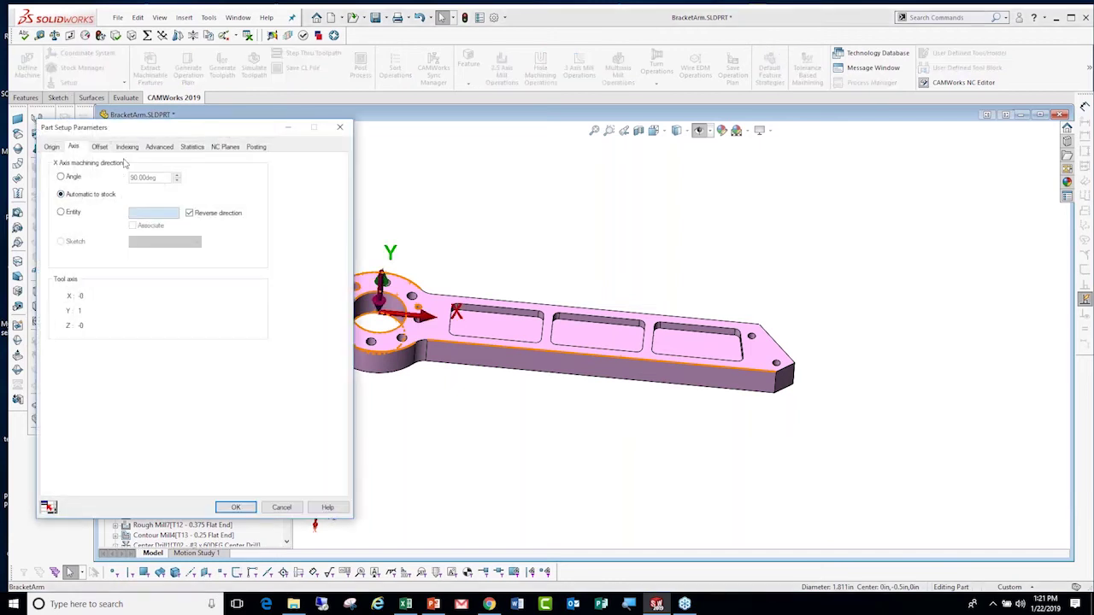
click(100, 147)
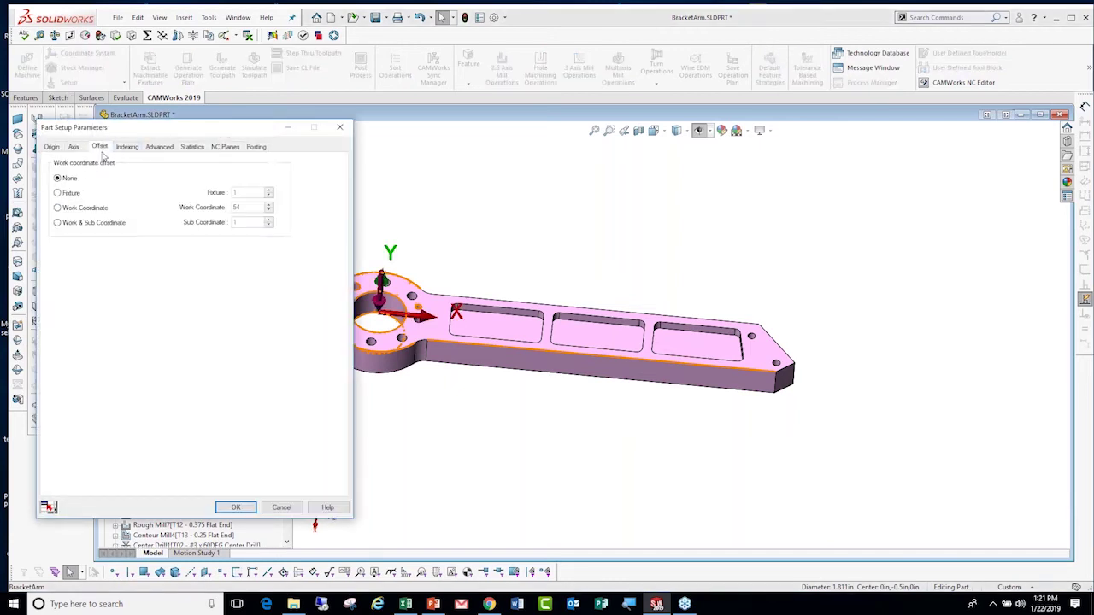
click(58, 209)
text(55)
click(237, 508)
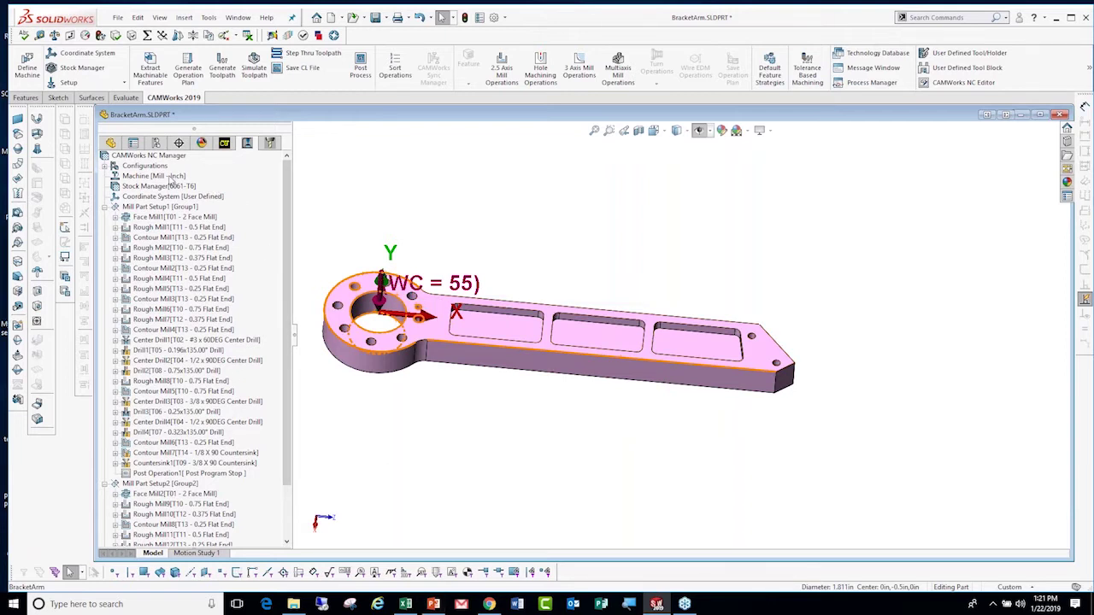
Post-process the operations to BracketArm.txt, producing the NC code and its tool list.
click(362, 66)
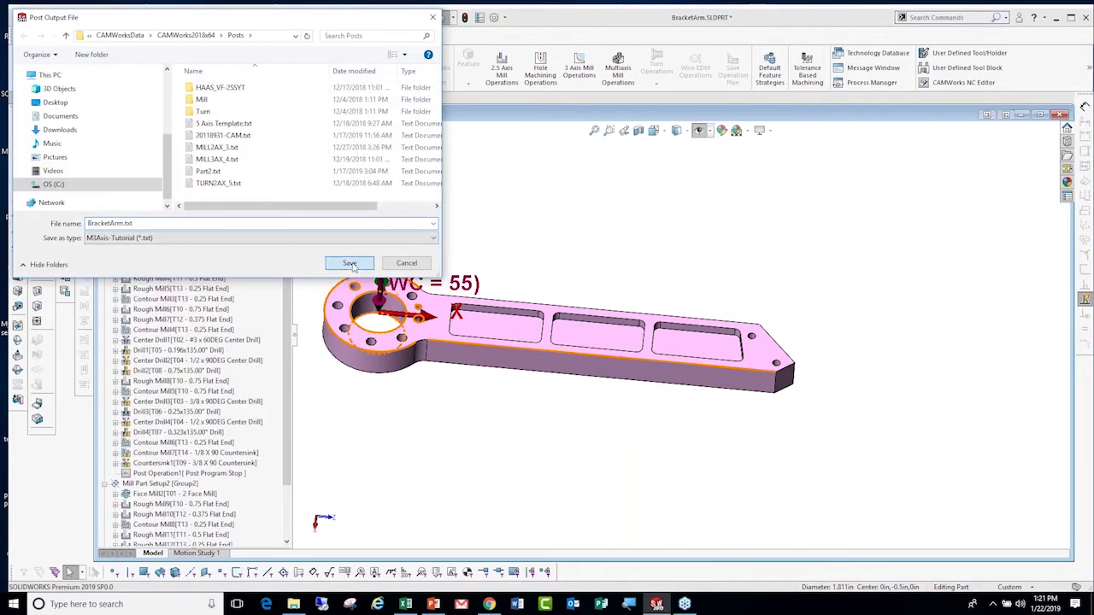
click(351, 264)
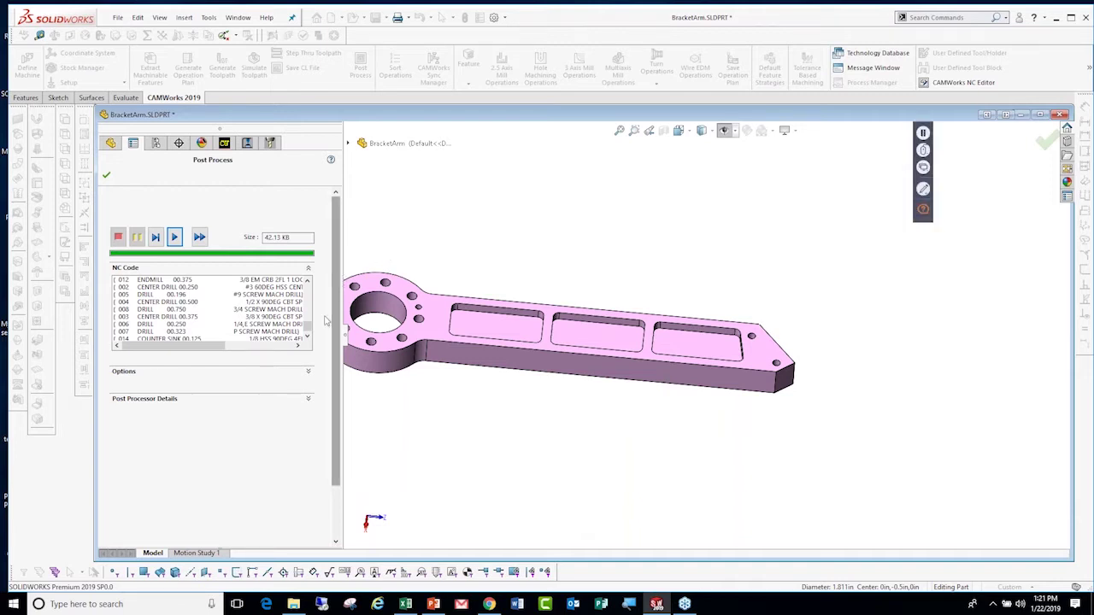
mouse_move(308, 330)
mouse_down()
mouse_move(315, 289)
mouse_move(297, 330)
mouse_up()
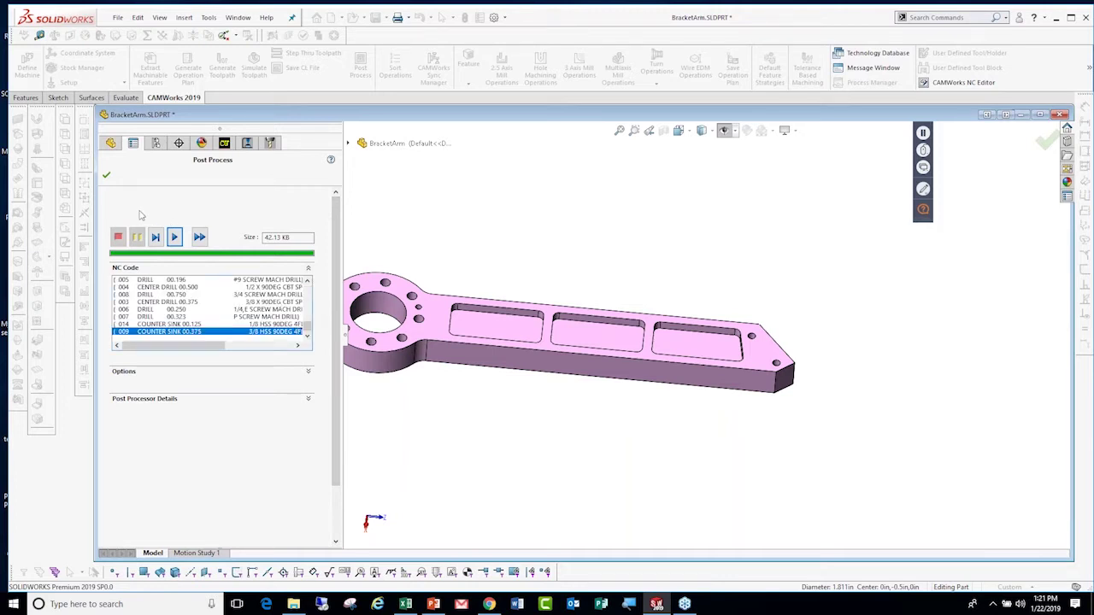
click(106, 175)
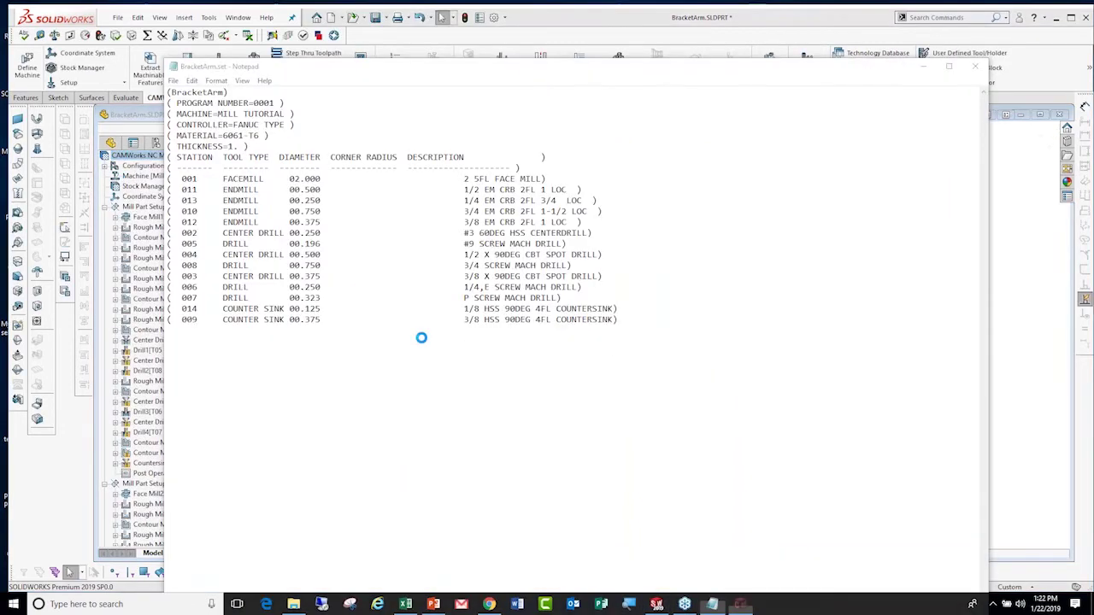
Search the NC code for the M01 optional stop with its flip-part comment, then close the editor.
scroll(219, 423, down, 2)
scroll(222, 419, down, 2)
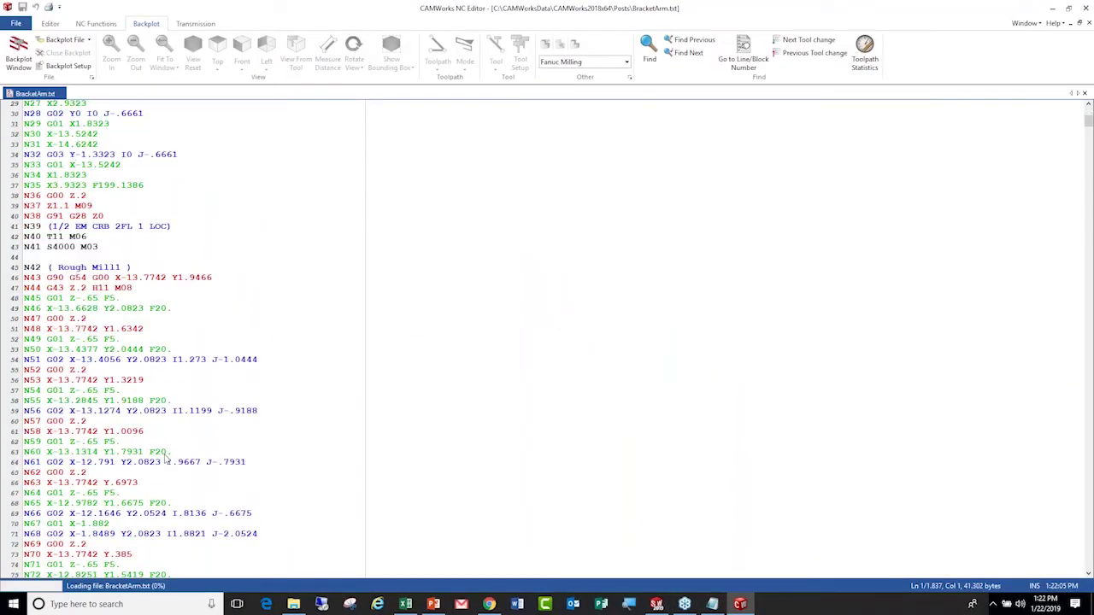
scroll(268, 414, down, 2)
scroll(257, 401, up, 1)
scroll(239, 381, up, 5)
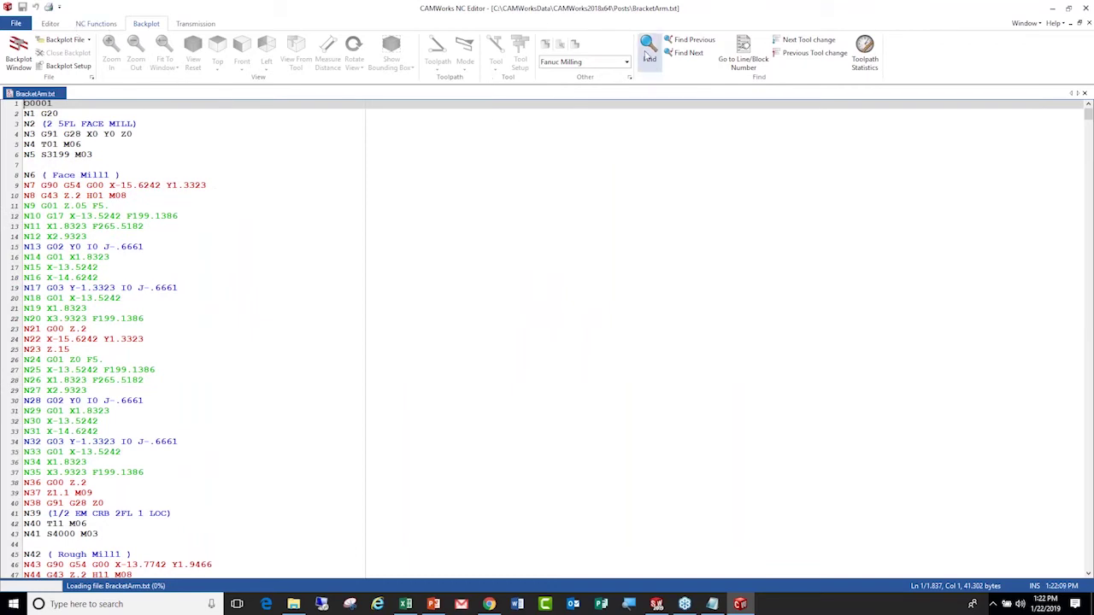
click(648, 51)
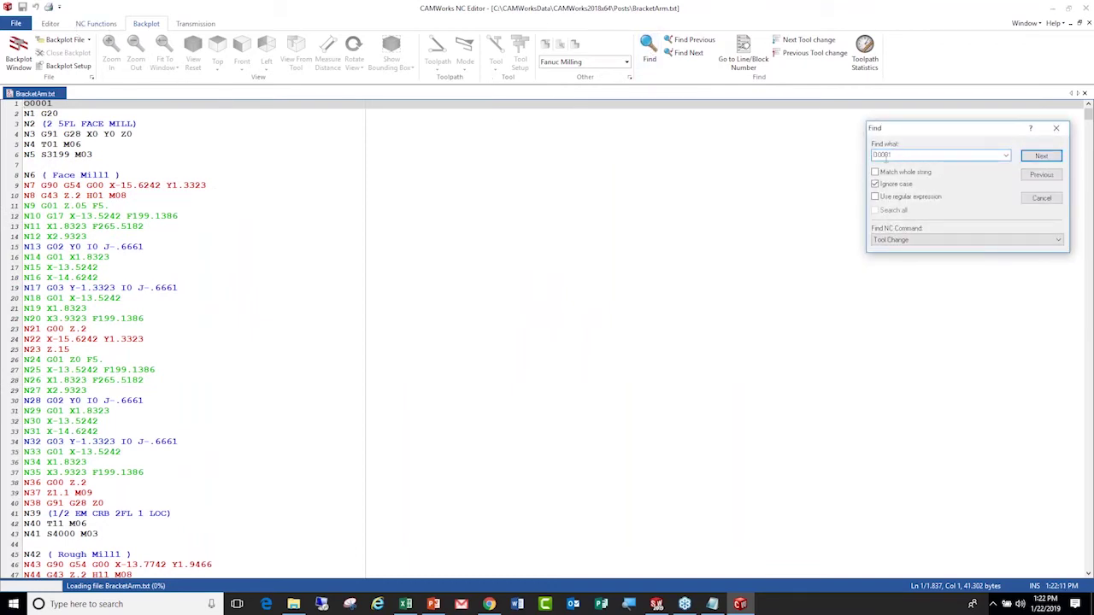
text(mi)
text(il)
click(1042, 157)
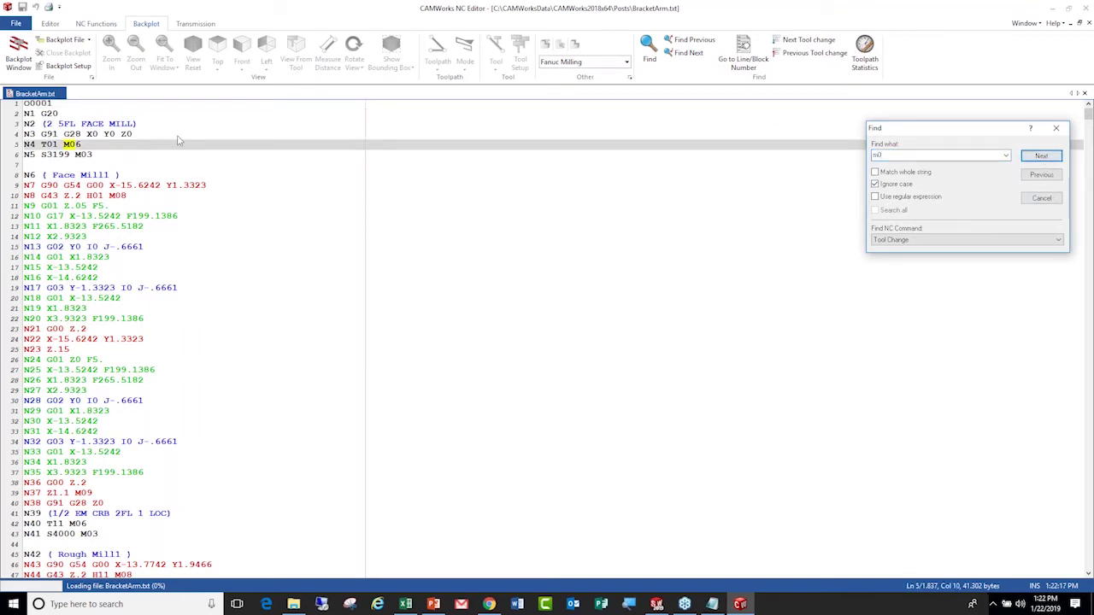
double_click(886, 155)
text(1)
click(1048, 157)
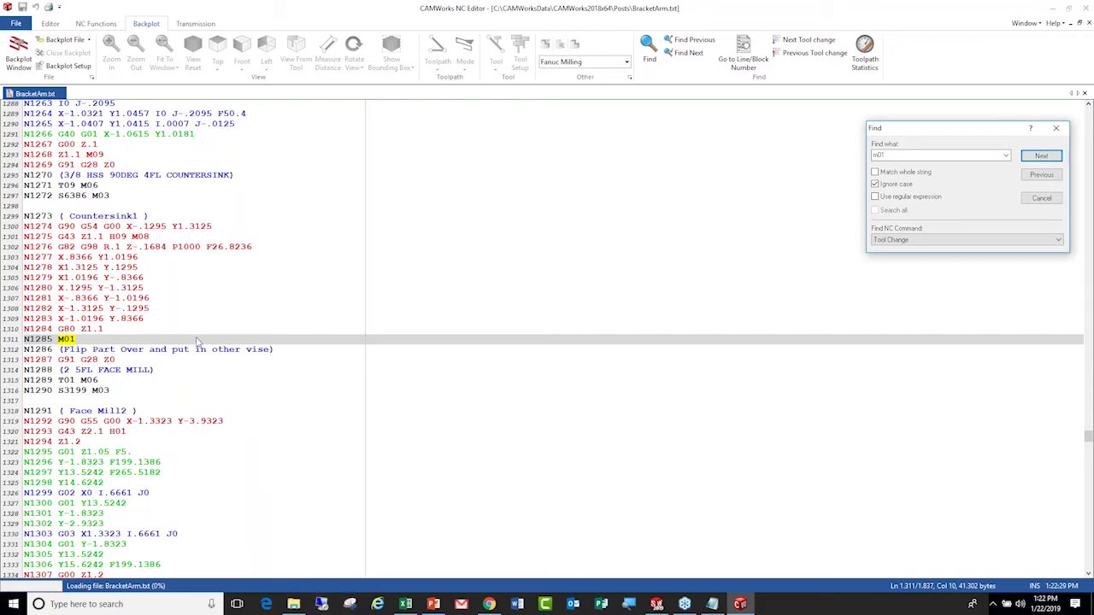
click(1055, 127)
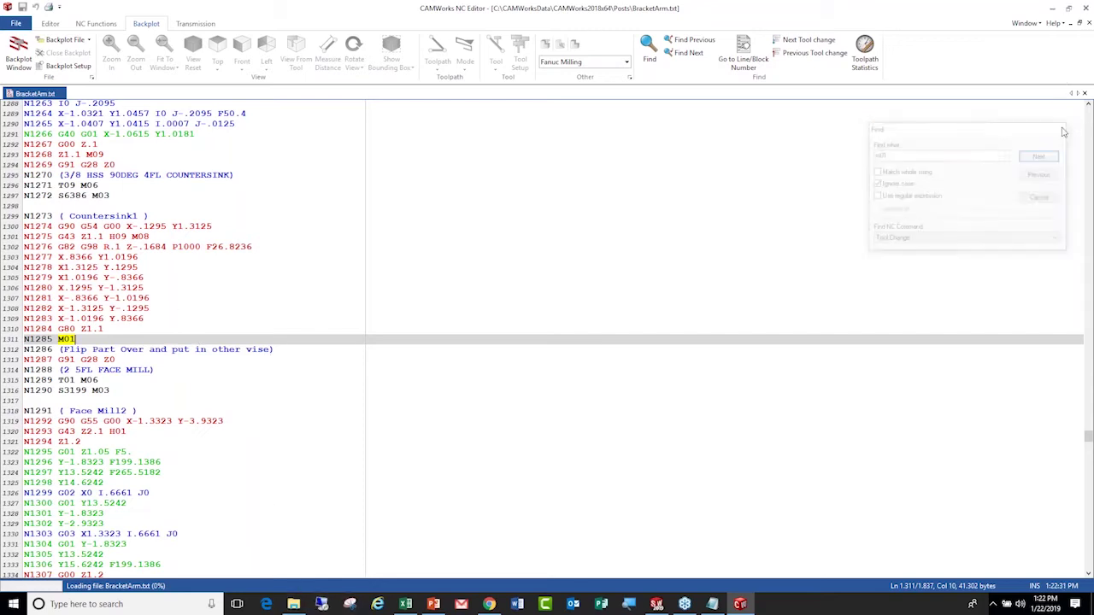
click(1087, 7)
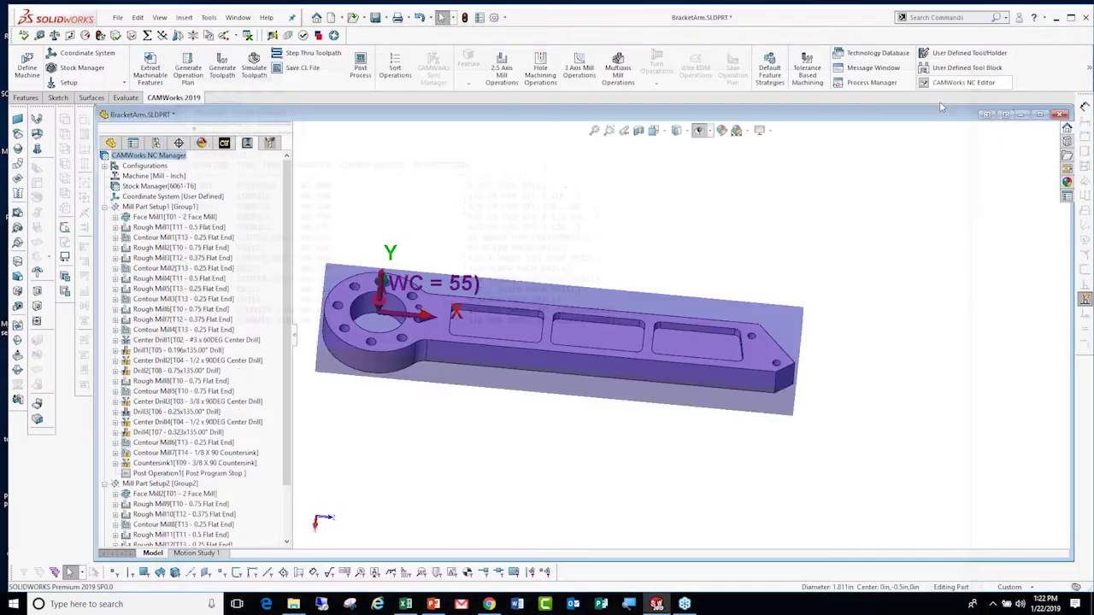
Create setup sheets for Mill Part Setup1 using the Mill Operations style sheet.
right_click(151, 207)
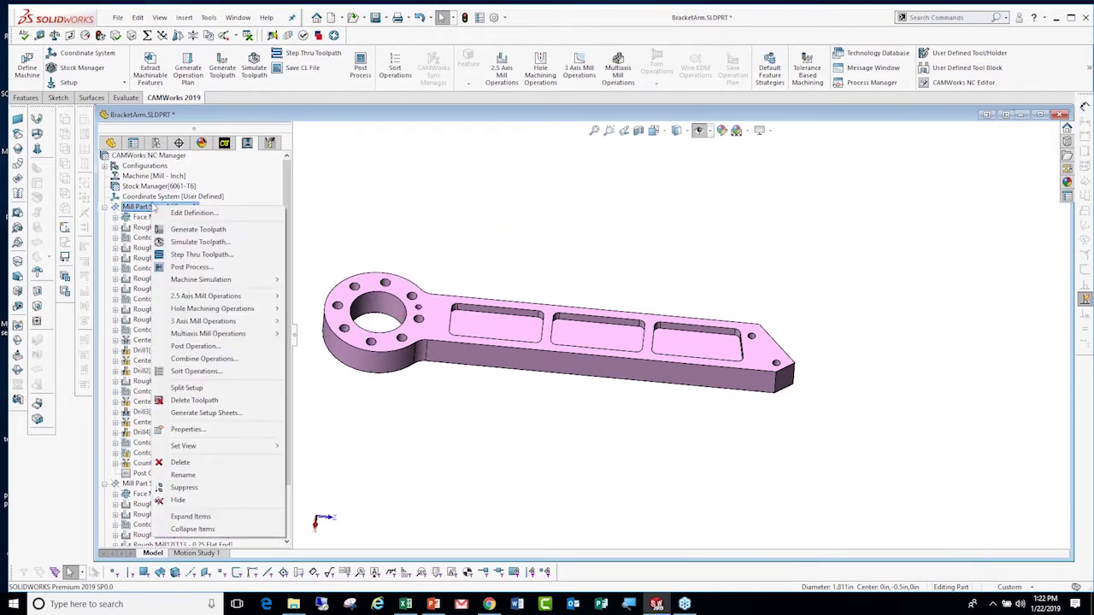
click(217, 416)
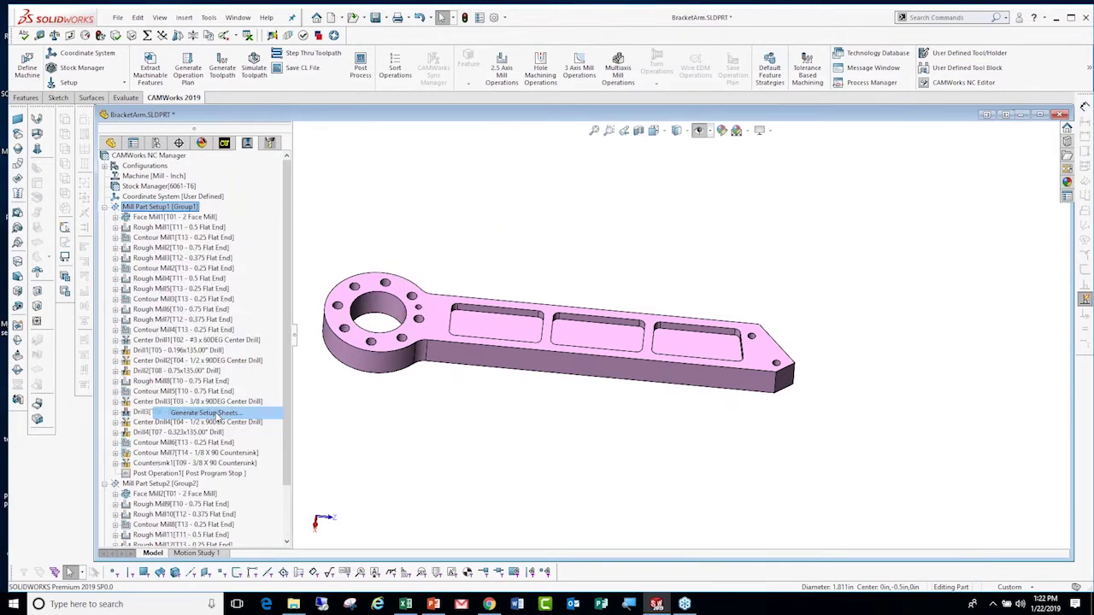
click(631, 241)
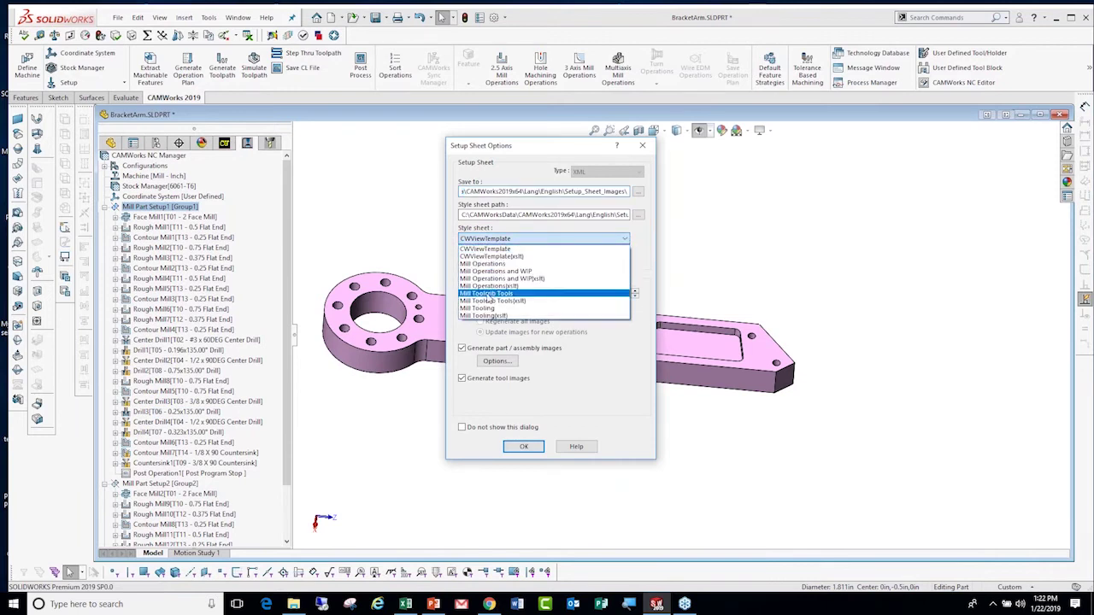
click(496, 267)
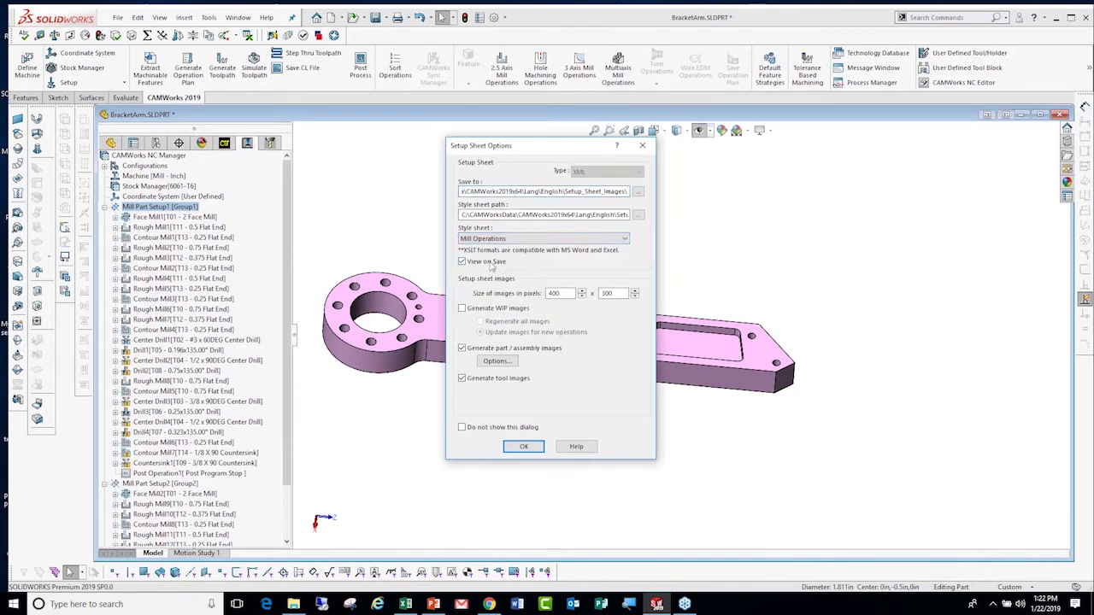
click(523, 448)
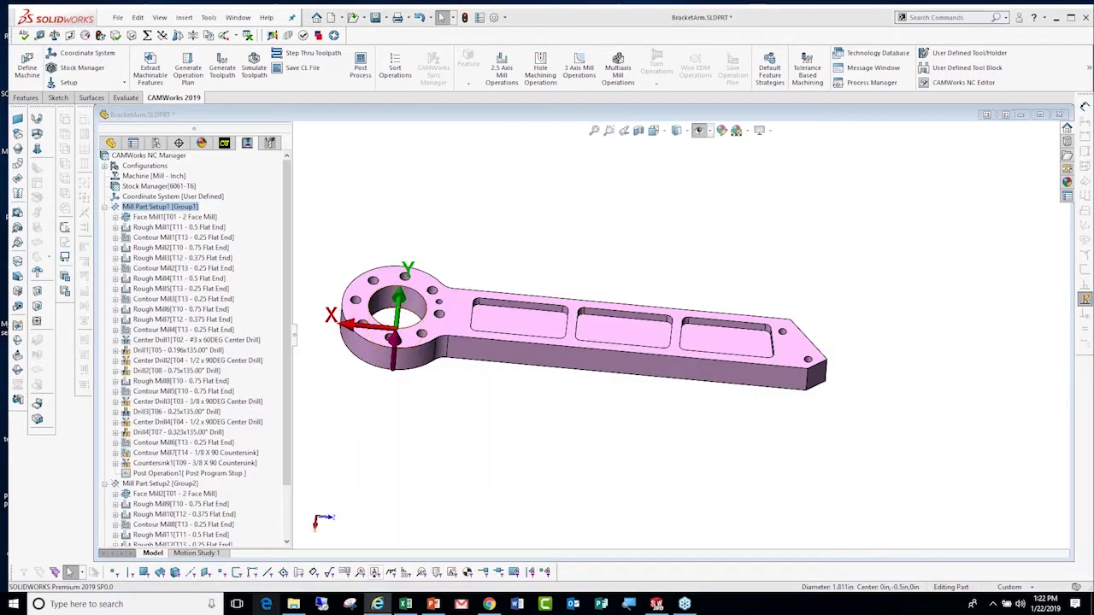
Maximize the setup sheet, review its 25 operations and 46.5036 total time, then close it.
click(380, 605)
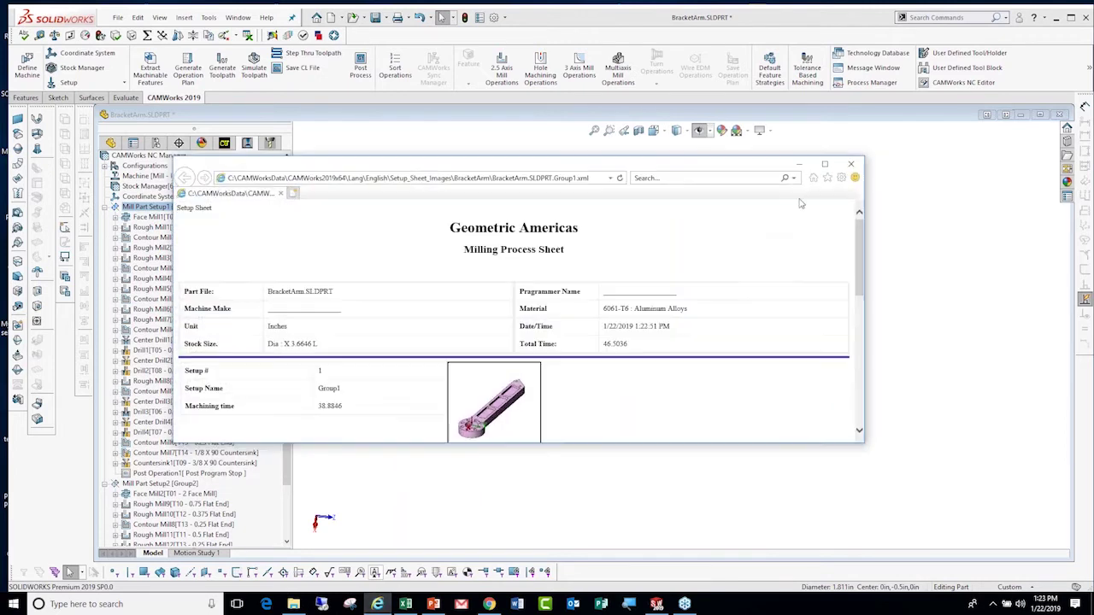
click(827, 167)
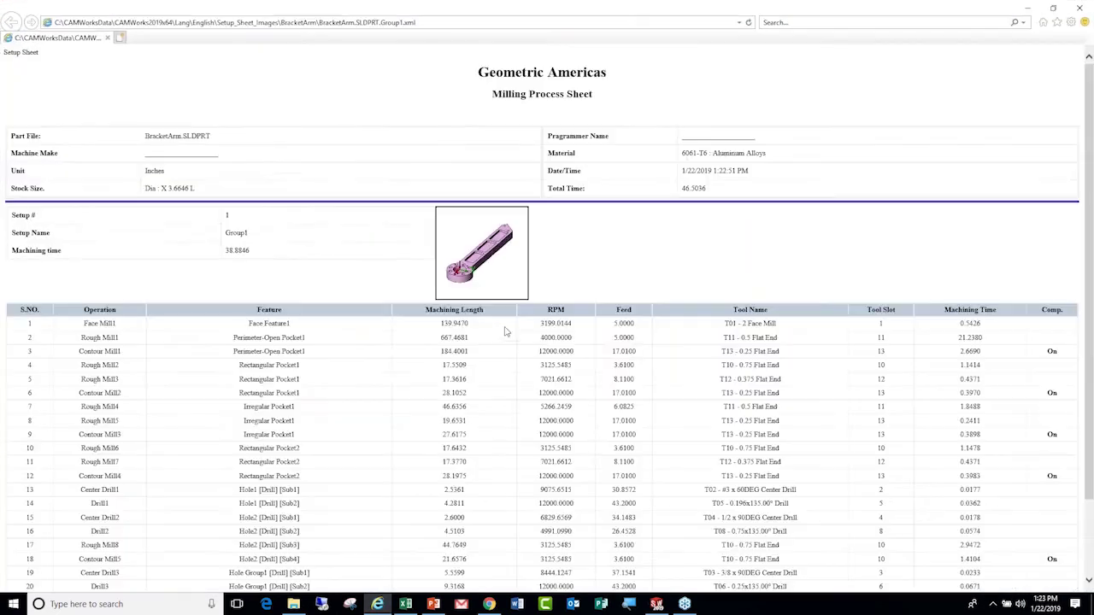
scroll(504, 335, down, 1)
scroll(503, 335, down, 1)
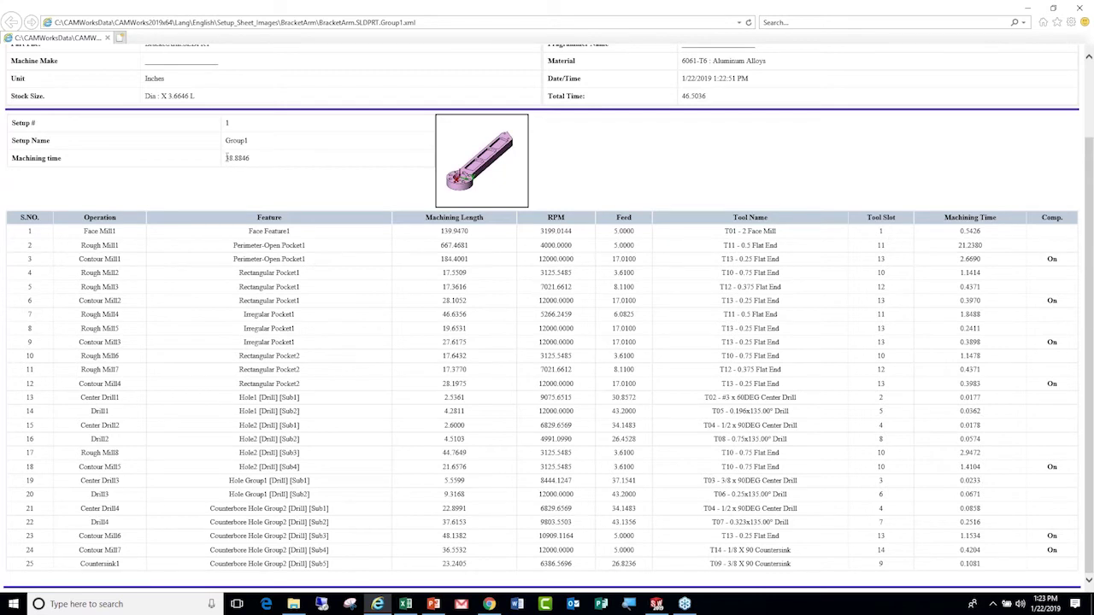
click(1081, 10)
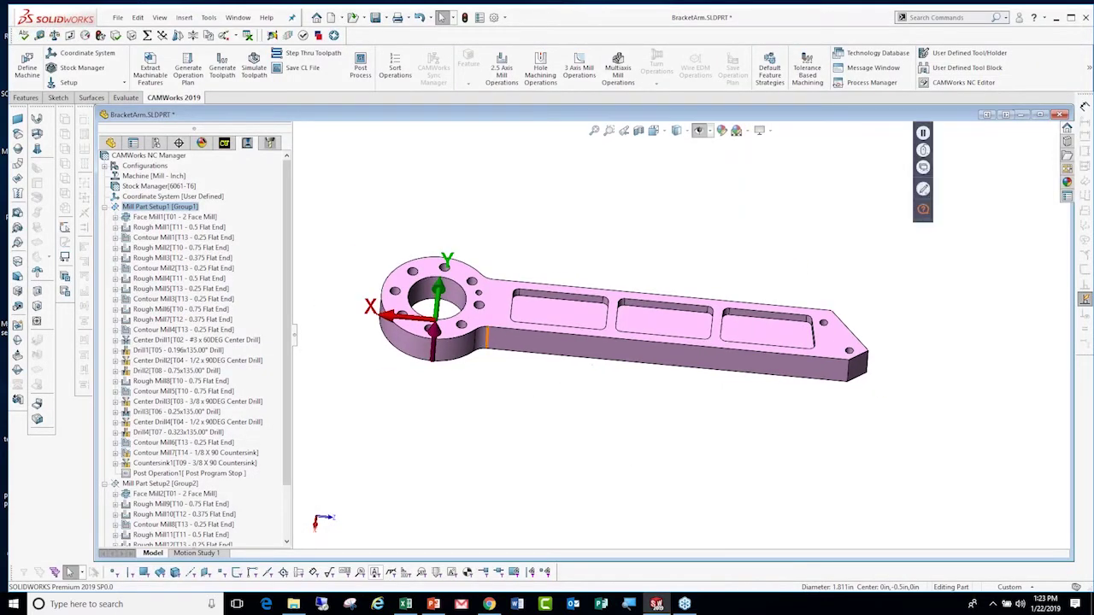
Orbit the bracket and view Irregular Pocket1's feature definition in the Feature Tree, then cancel.
mouse_move(523, 373)
middle_down()
mouse_move(464, 393)
mouse_move(751, 440)
middle_up()
middle_drag(776, 523, 777, 458)
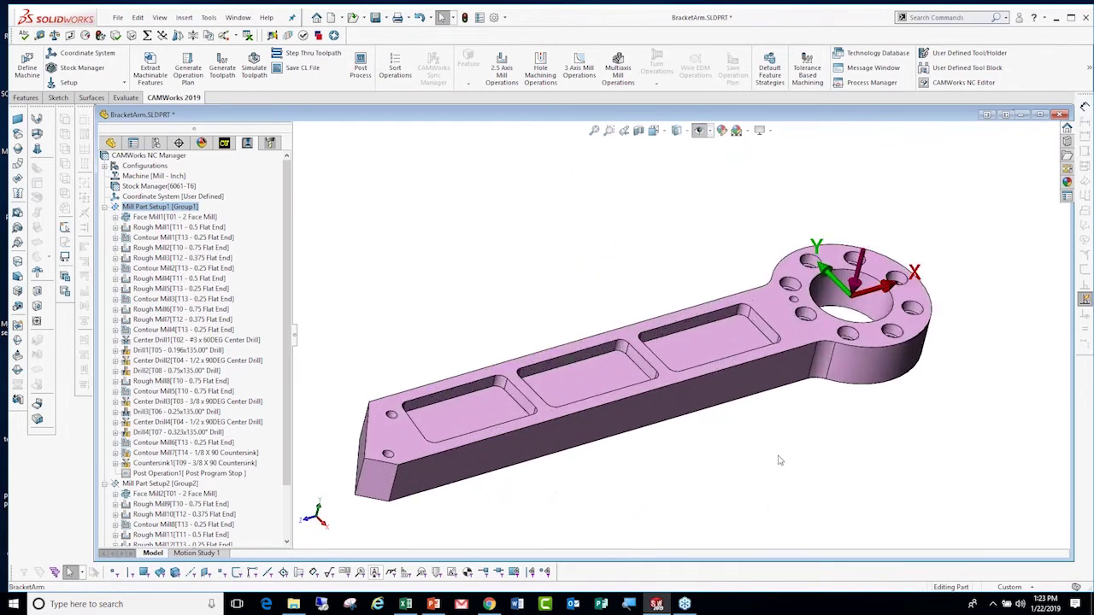
scroll(776, 462, down, 4)
scroll(775, 463, up, 2)
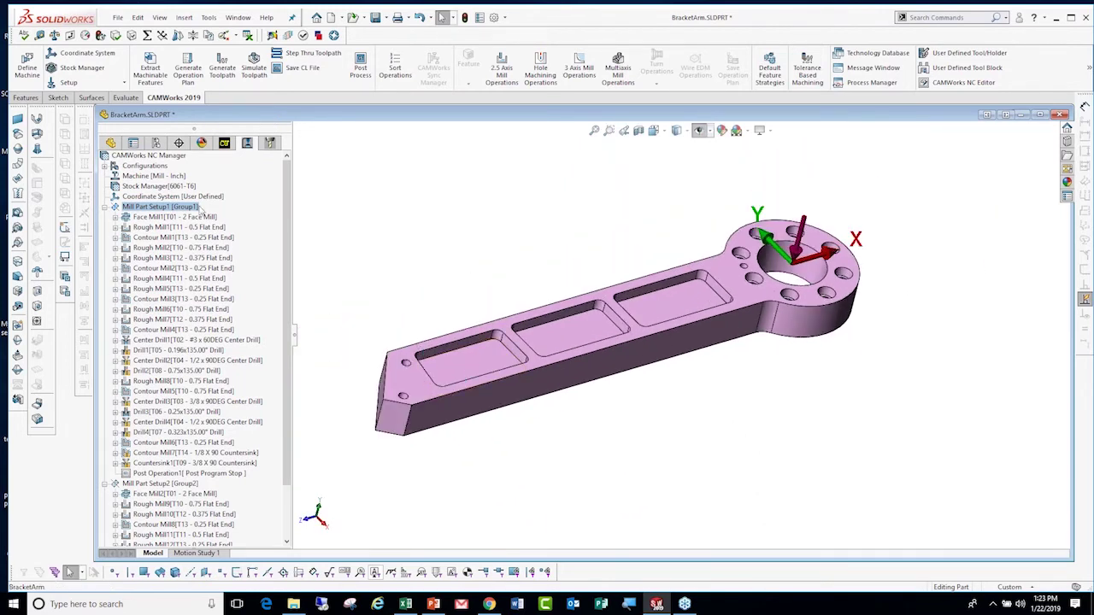
click(224, 142)
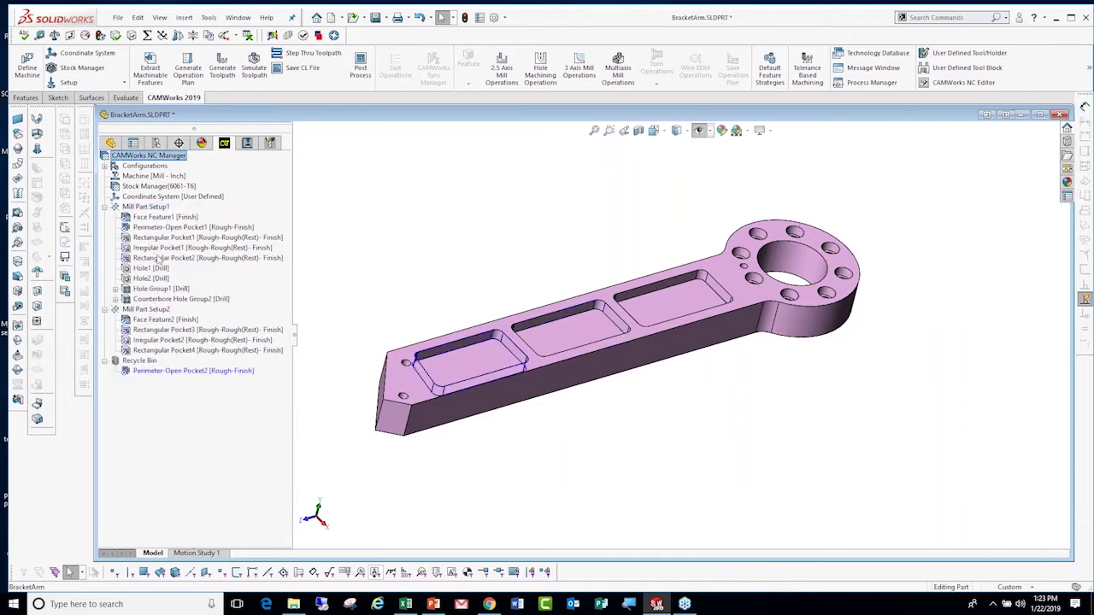
click(165, 248)
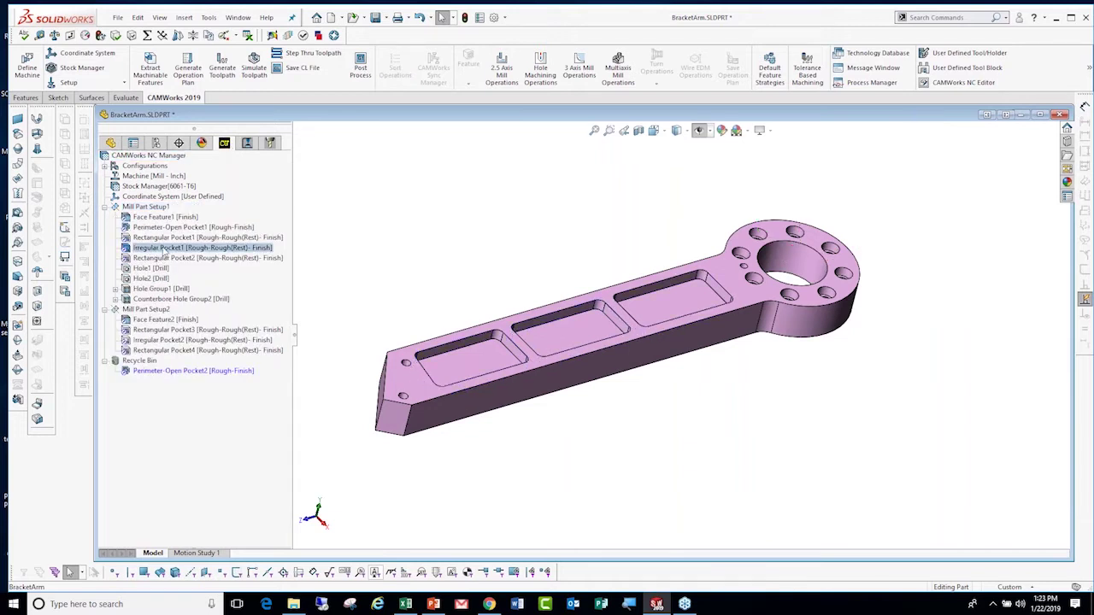
right_click(165, 249)
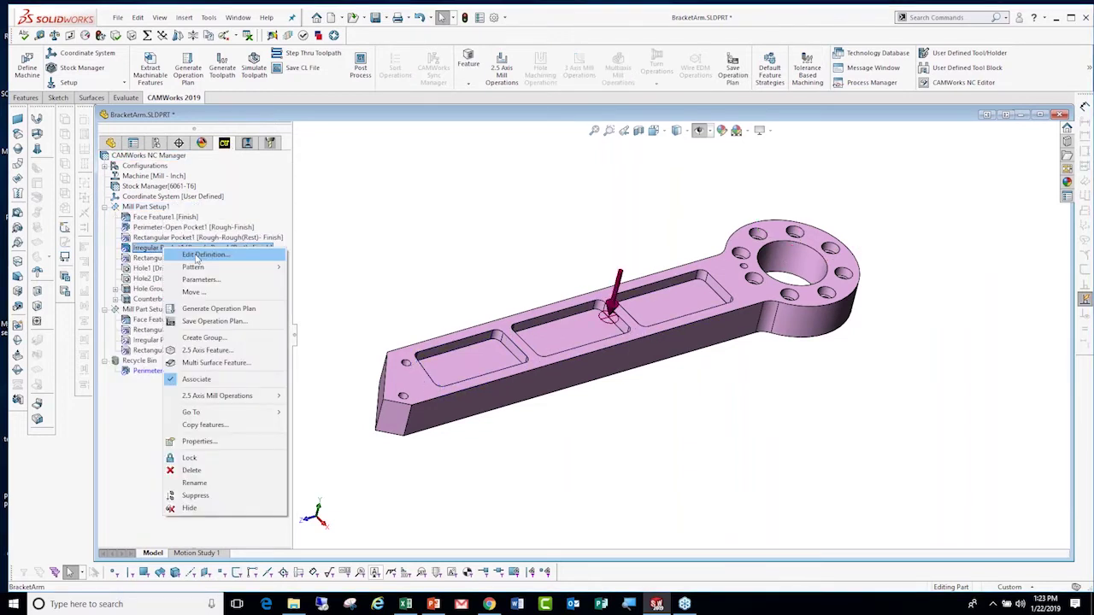
click(203, 255)
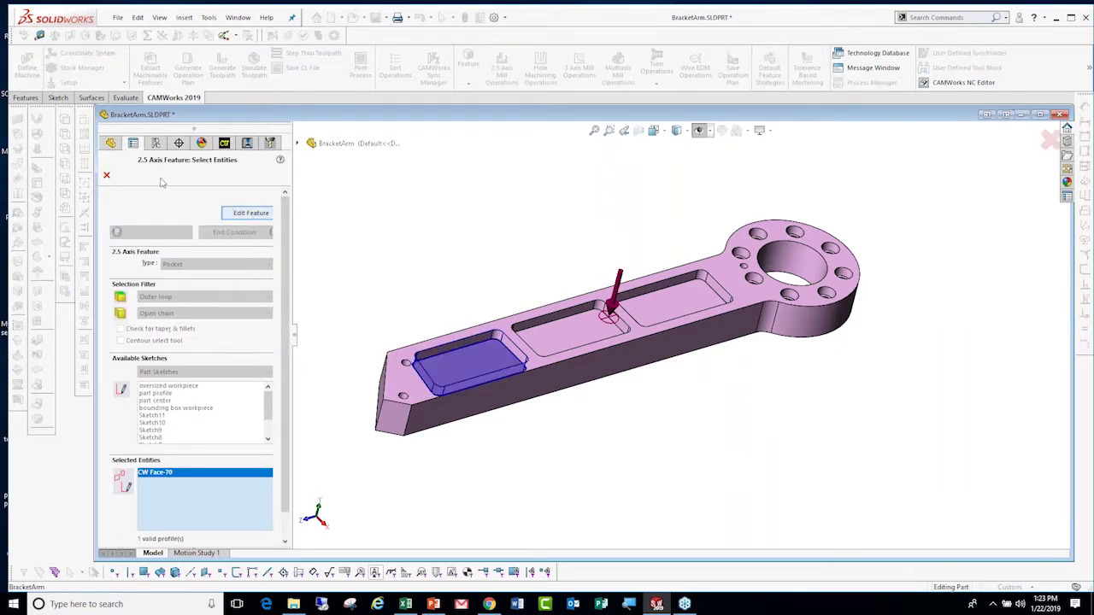
click(107, 174)
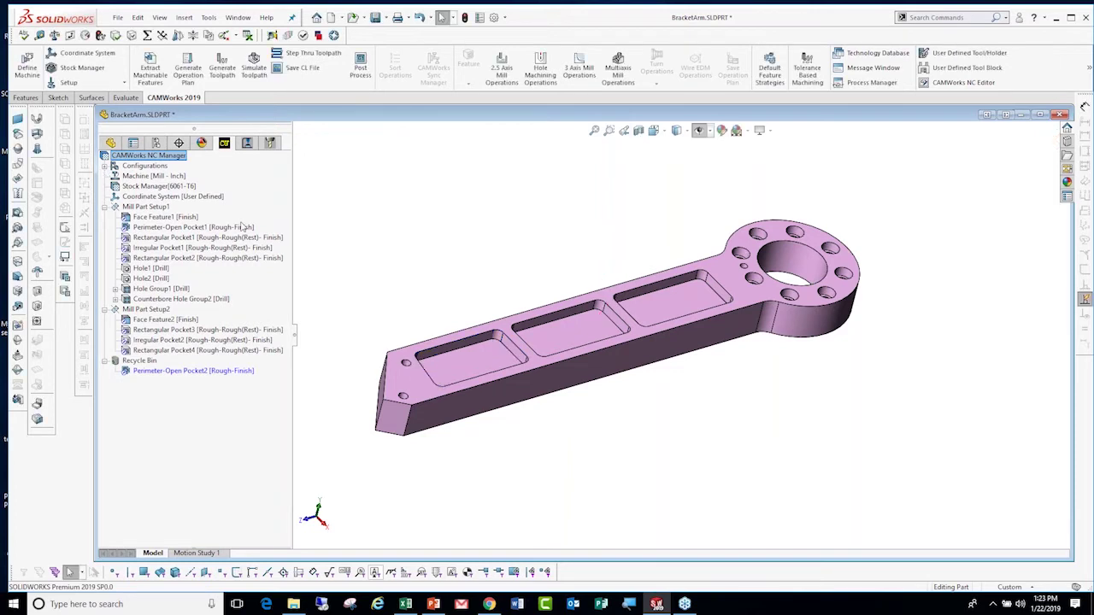
Check Irregular Pocket1's parameters, keeping the Ruf-Fin-Cham strategy, then bring up the PowerPoint deck.
right_click(170, 249)
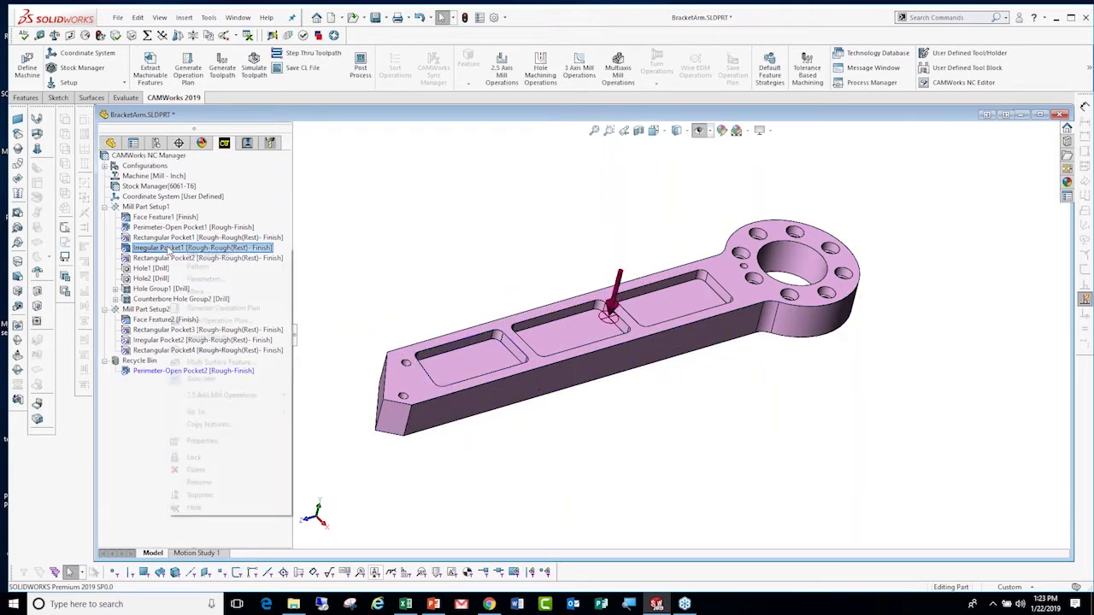
click(207, 281)
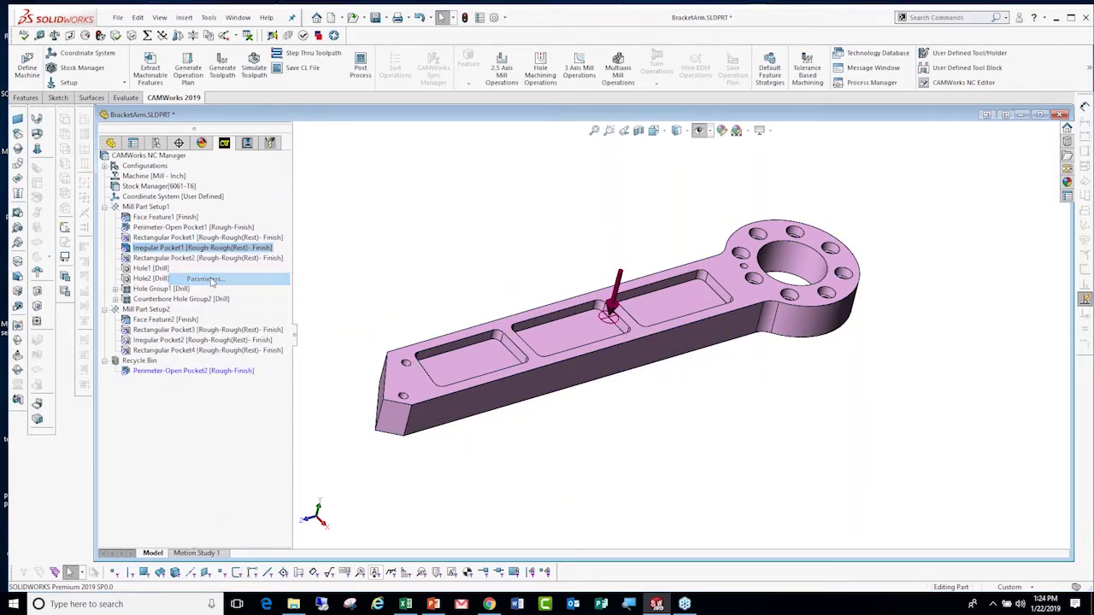
click(578, 368)
click(564, 469)
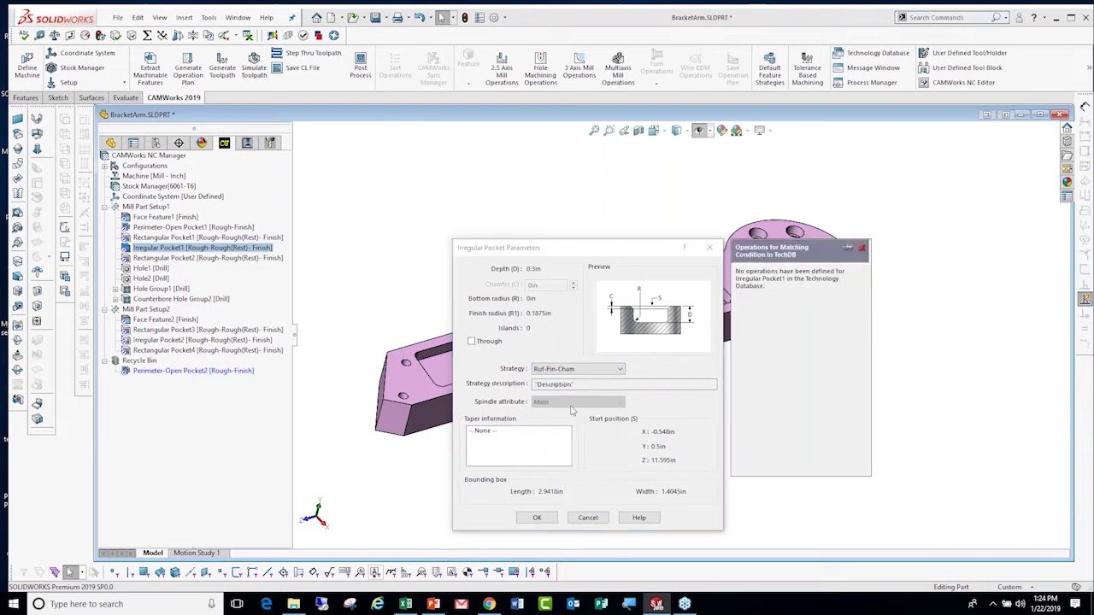
click(587, 518)
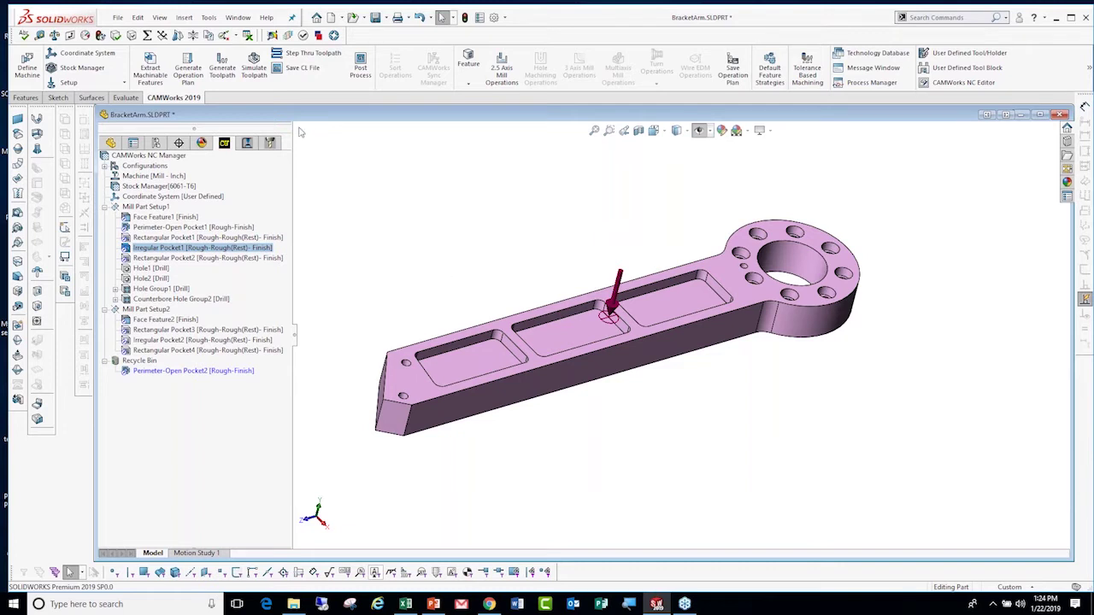
click(433, 604)
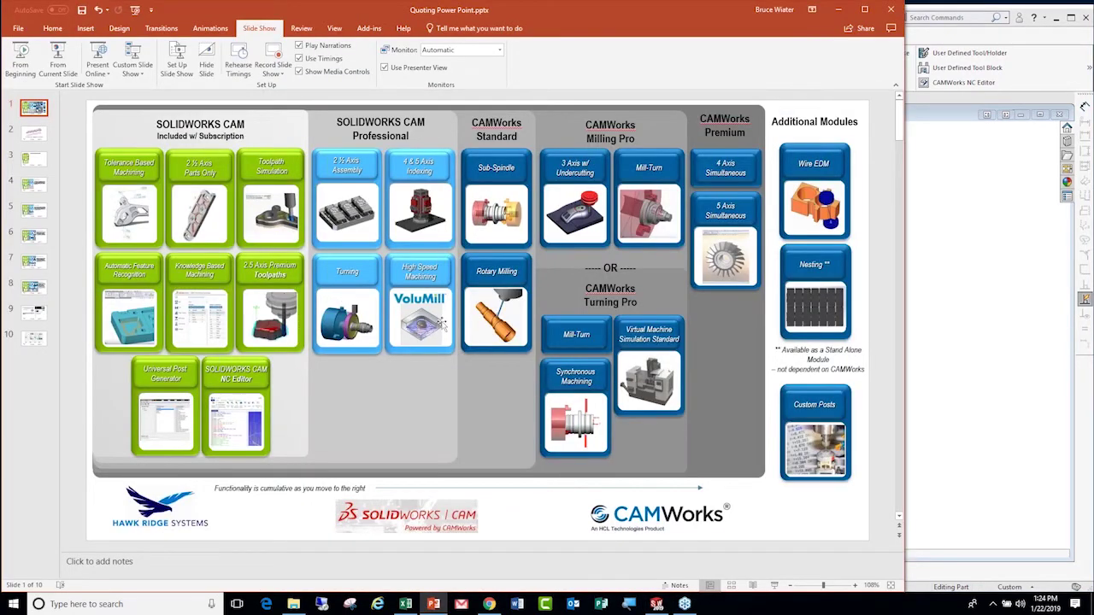
Point out the Turning box and the grey group of included CAM modules on the product-tier slide.
click(351, 282)
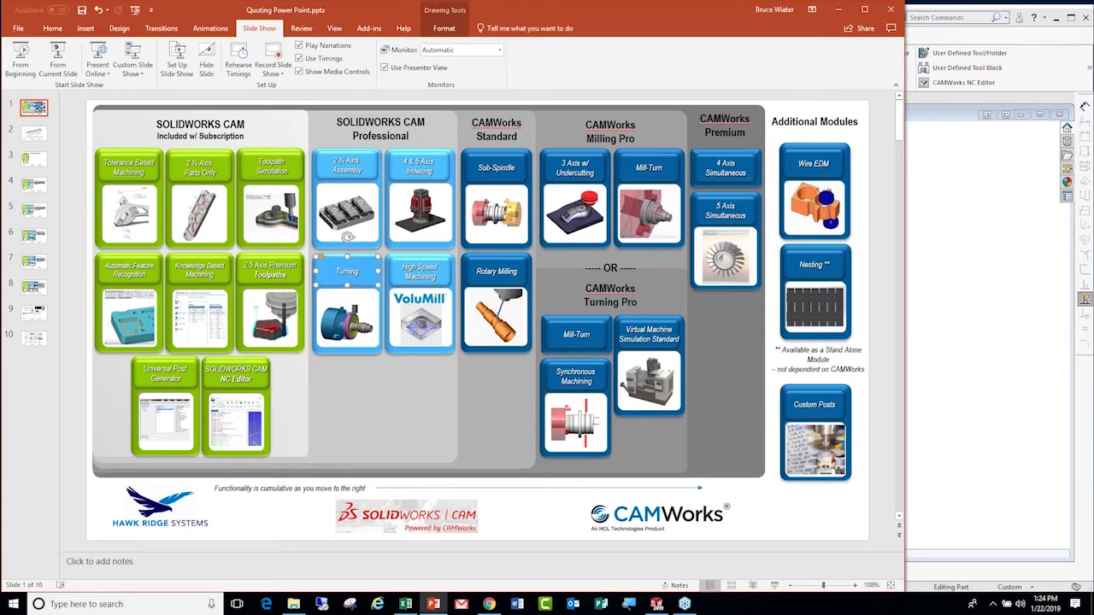
click(290, 210)
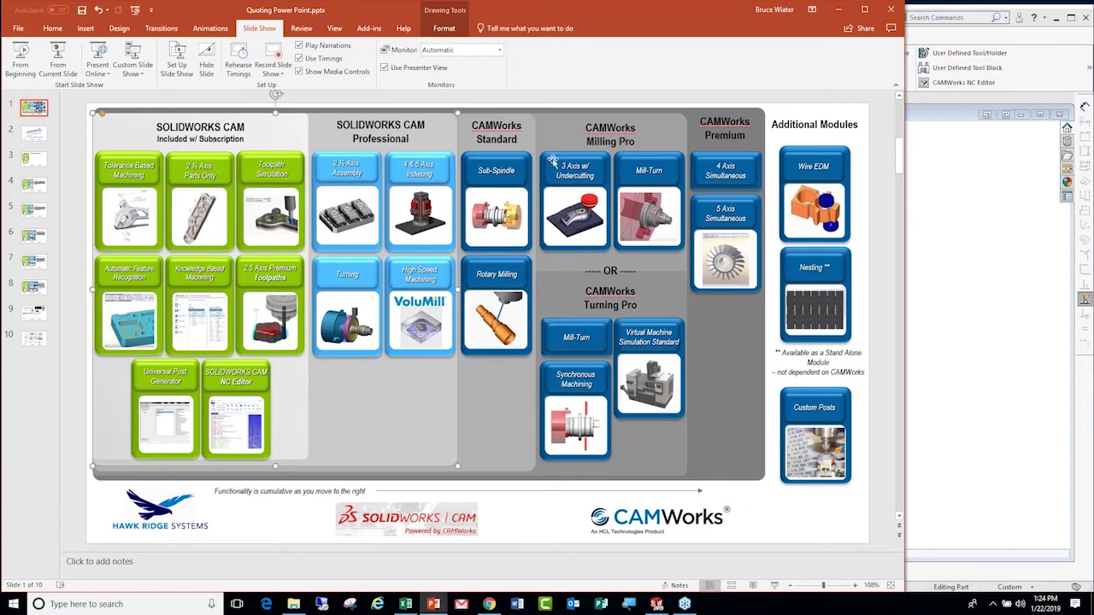
click(842, 10)
Close the BracketArm part without saving and start opening another file.
click(118, 17)
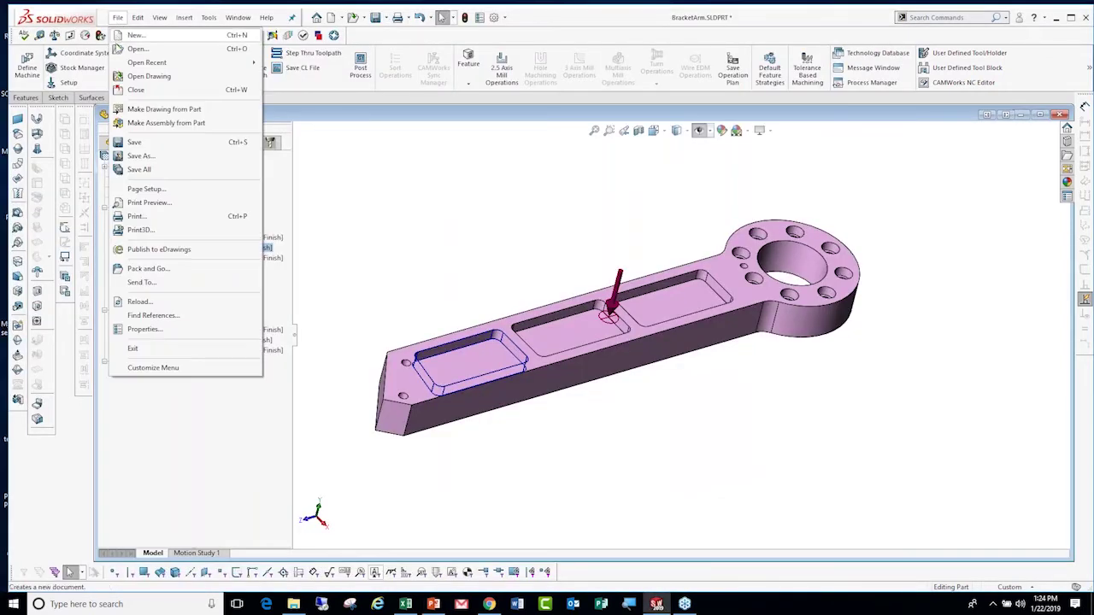
click(135, 90)
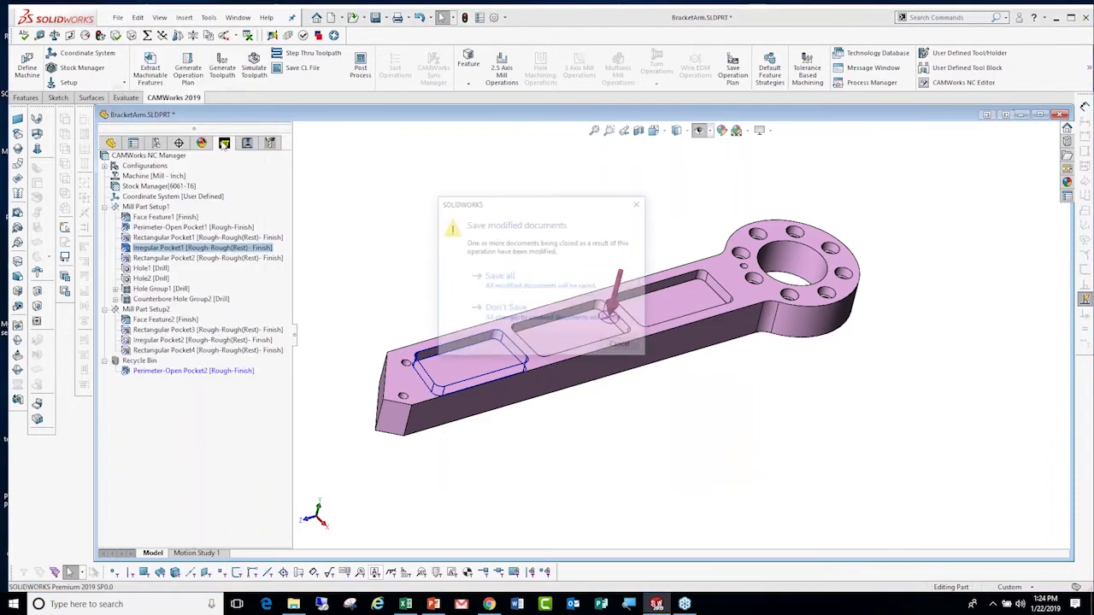
click(541, 313)
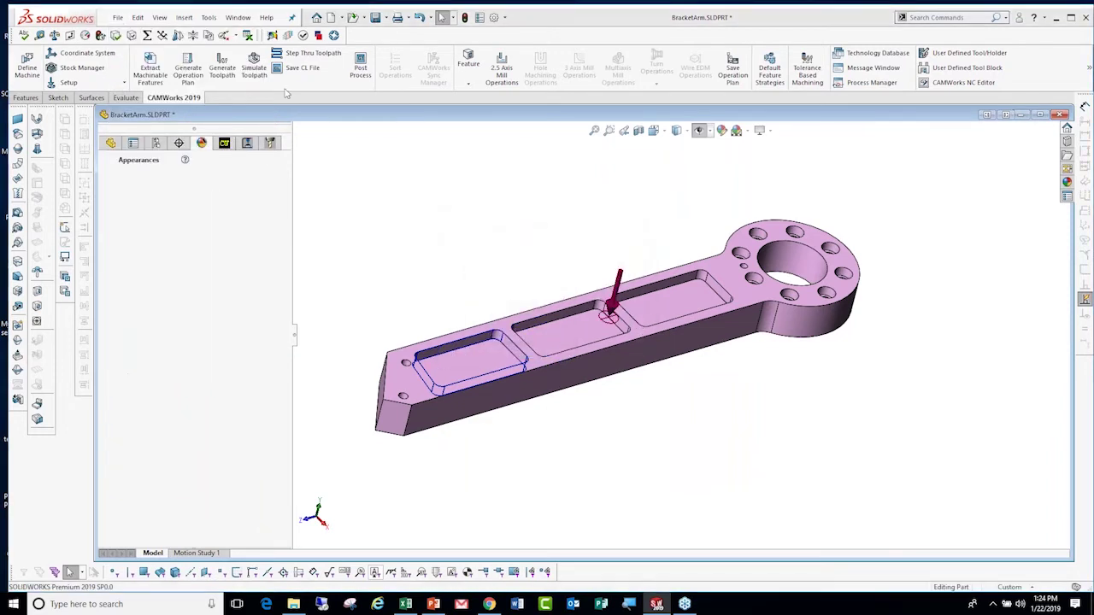
key(ctrl+o)
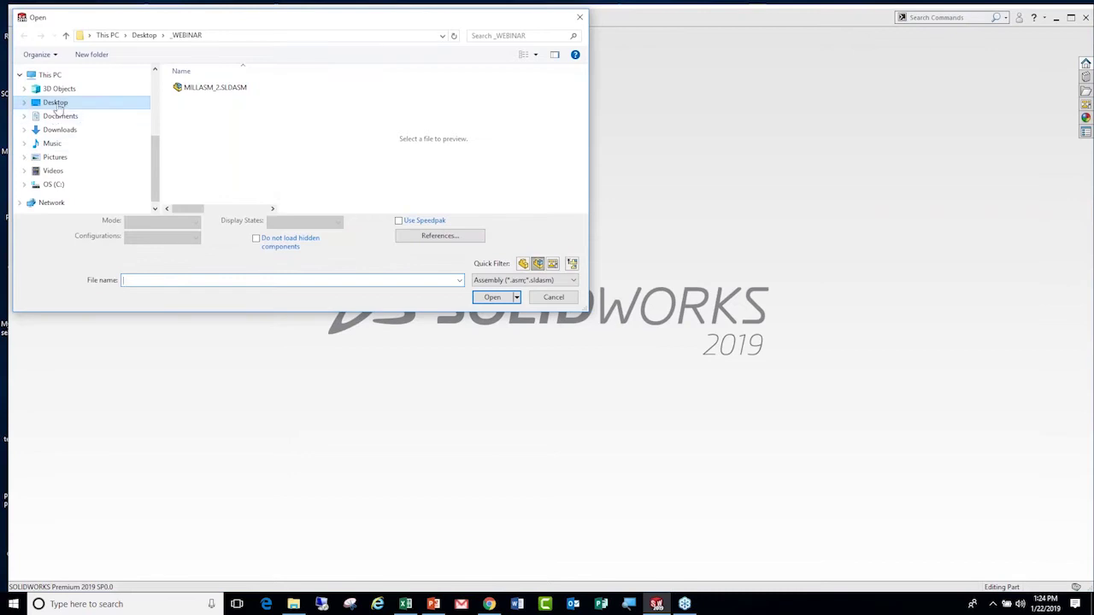
Open TURN2AX_1.SLDPRT from C:\CAMWorksData\CAMWorks2019x64\Examples\Turn, filtering to part files.
click(53, 185)
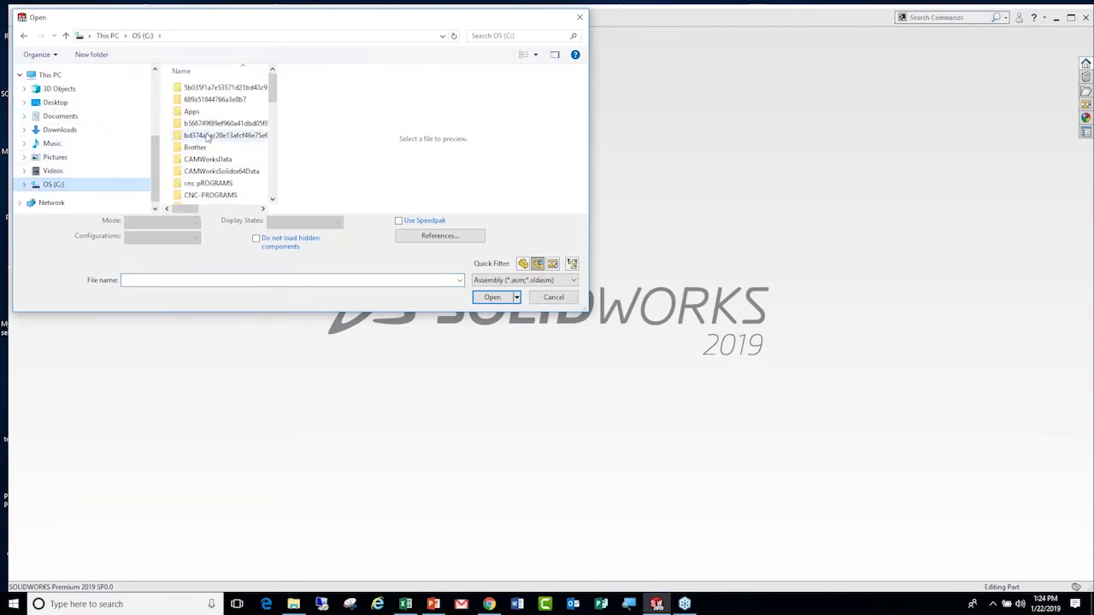
double_click(222, 162)
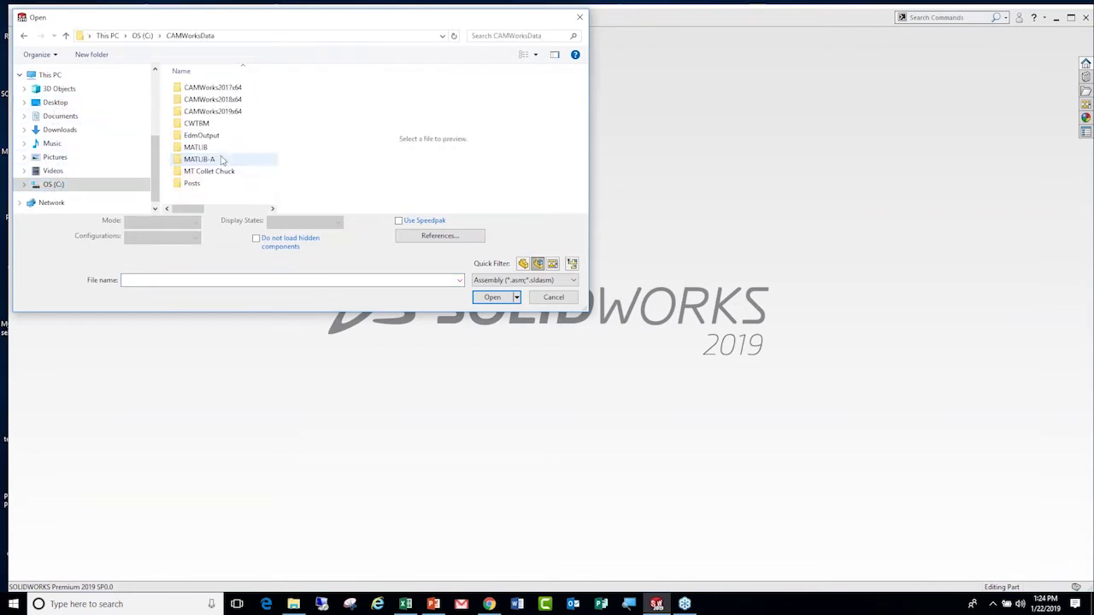
click(203, 112)
double_click(204, 112)
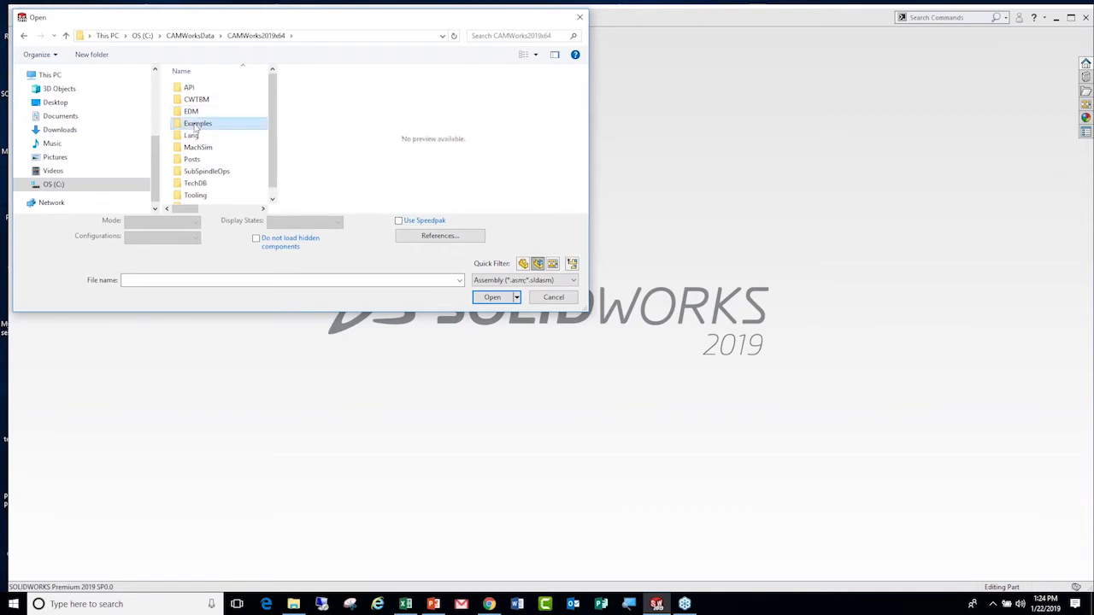
double_click(209, 125)
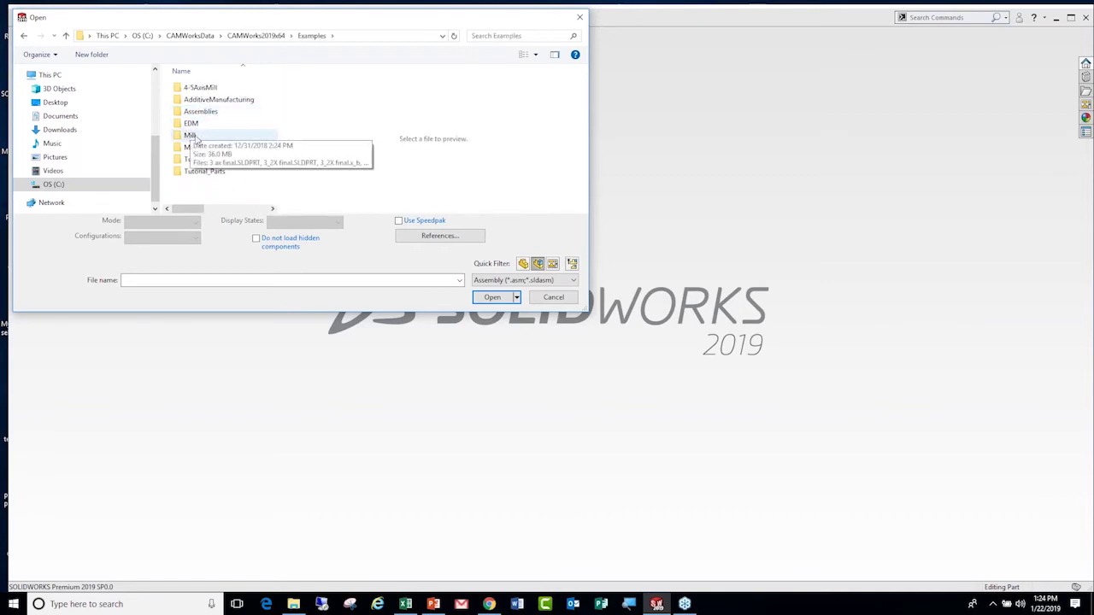
double_click(194, 162)
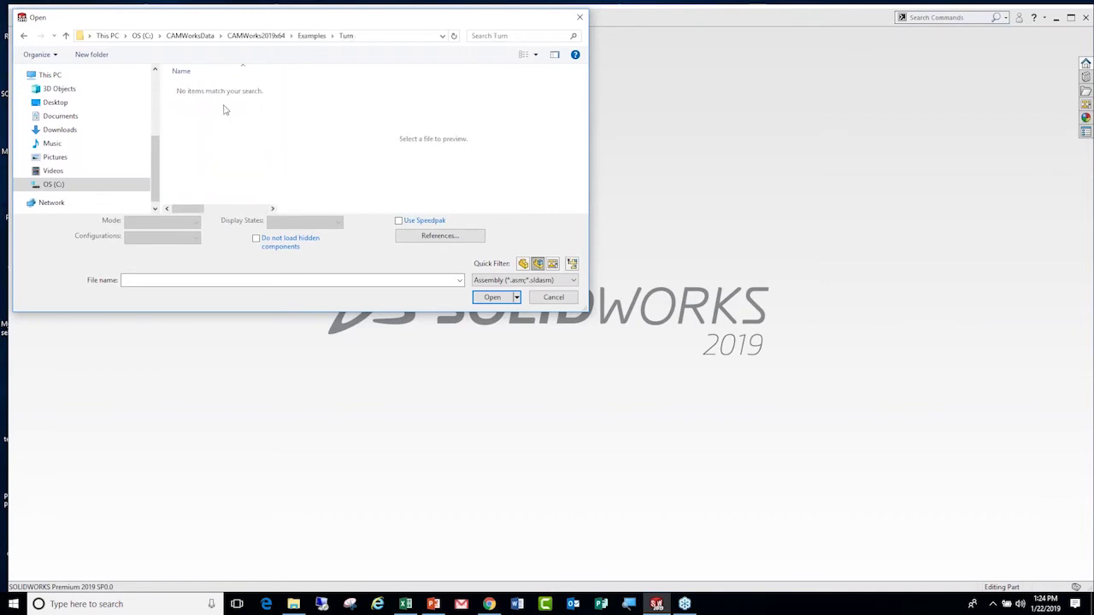
click(488, 282)
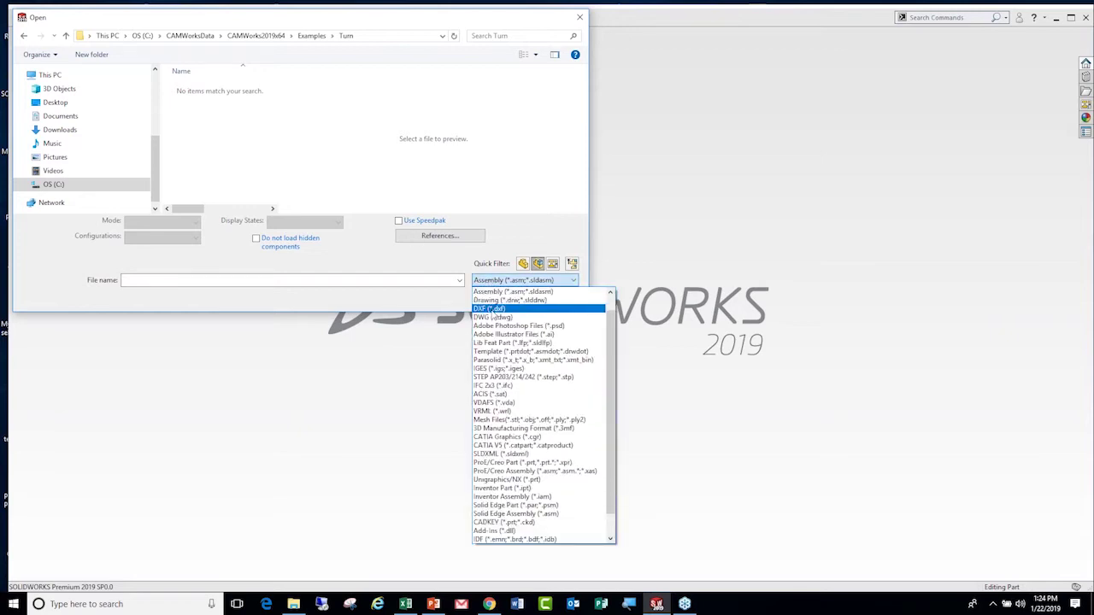
click(501, 300)
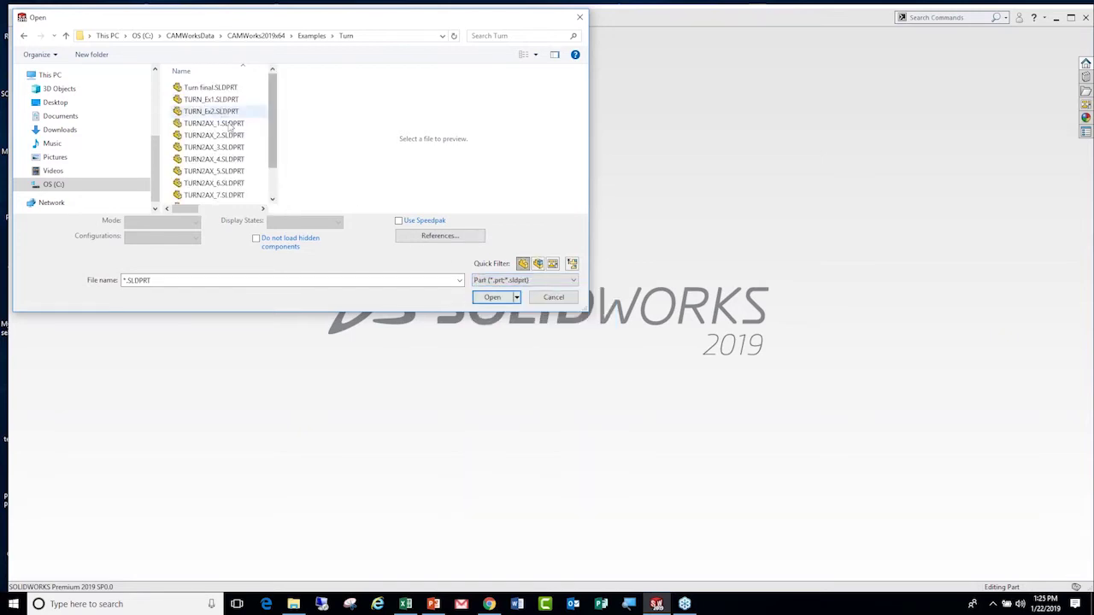
drag(275, 141, 272, 180)
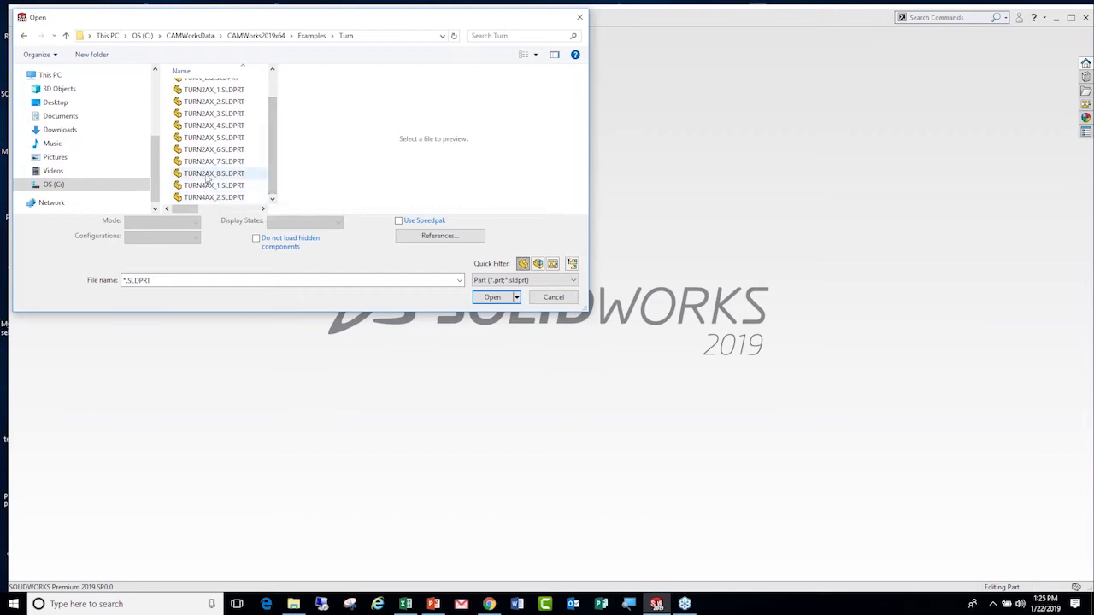
click(213, 93)
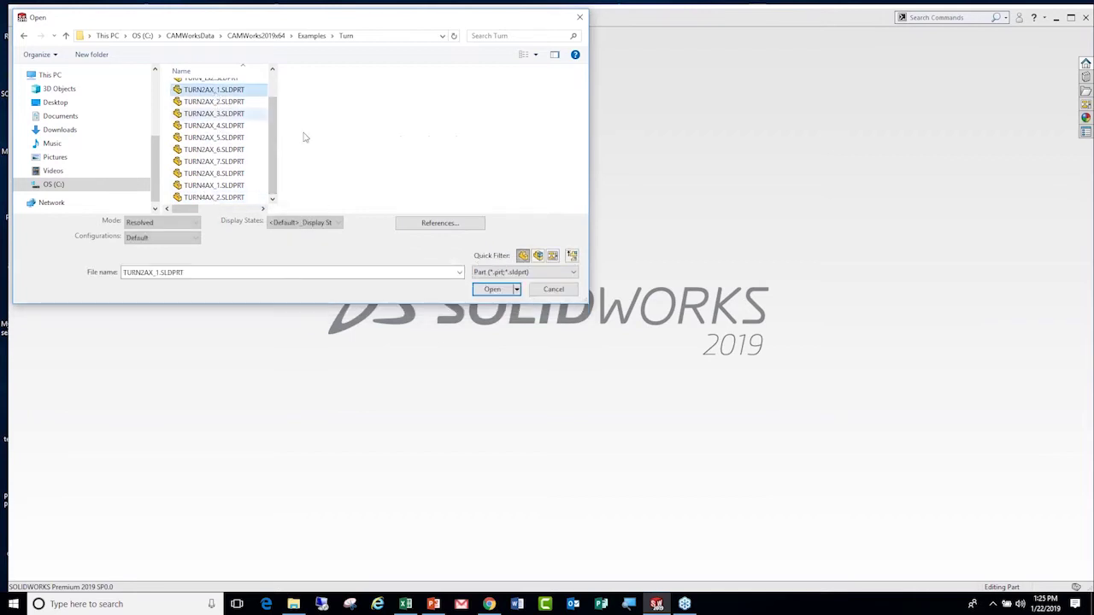
click(494, 290)
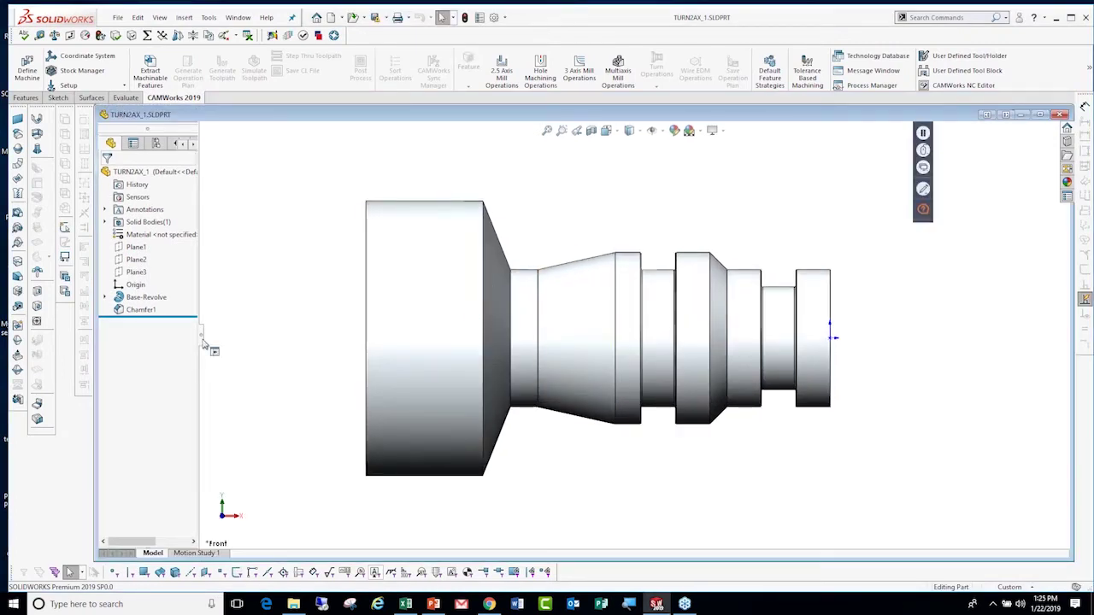
Edit the CAMWorks machine definition to activate Turn Single Turret - Inch and view its post processor.
drag(202, 346, 282, 346)
click(224, 143)
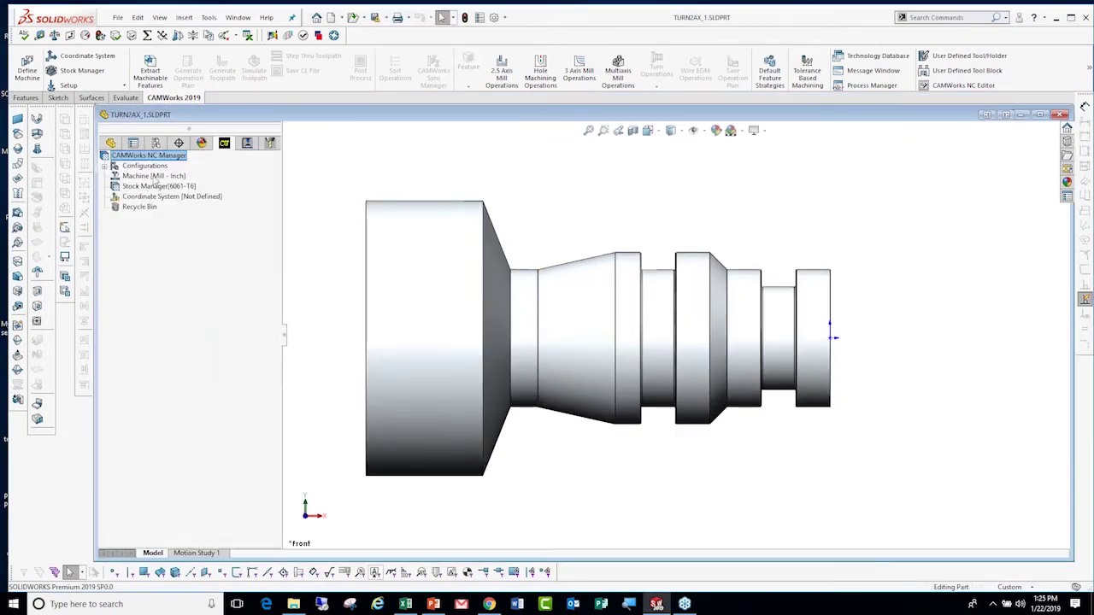
right_click(155, 177)
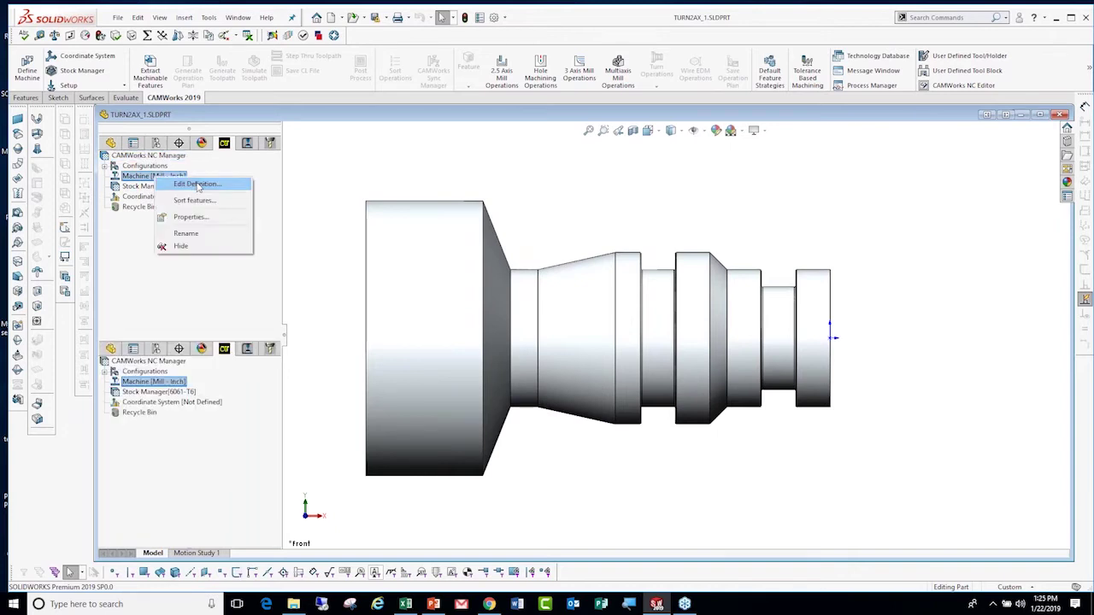
click(197, 184)
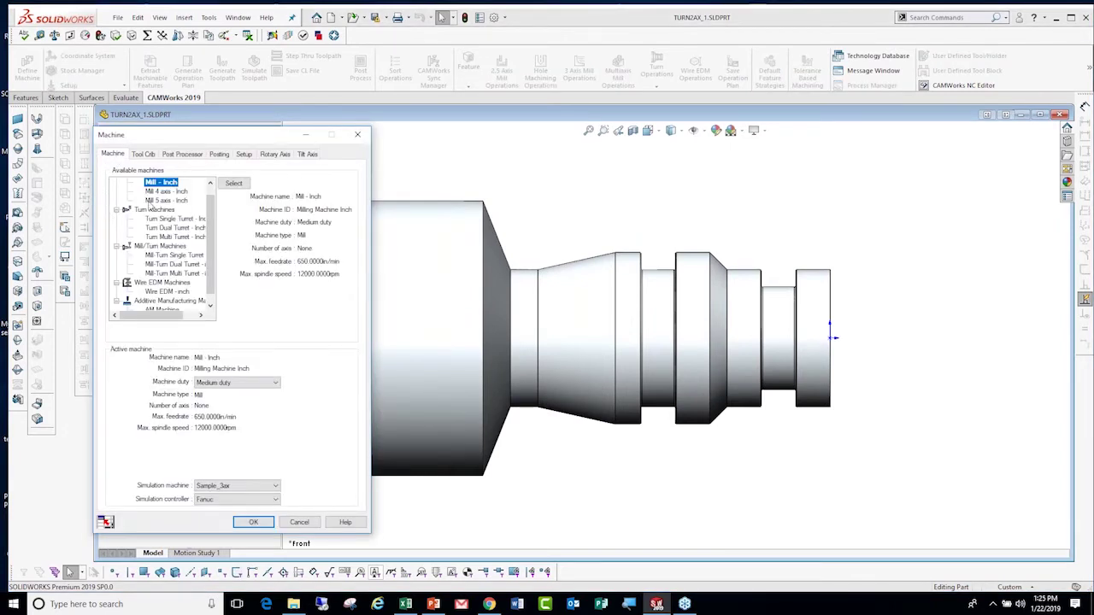
drag(206, 211, 160, 232)
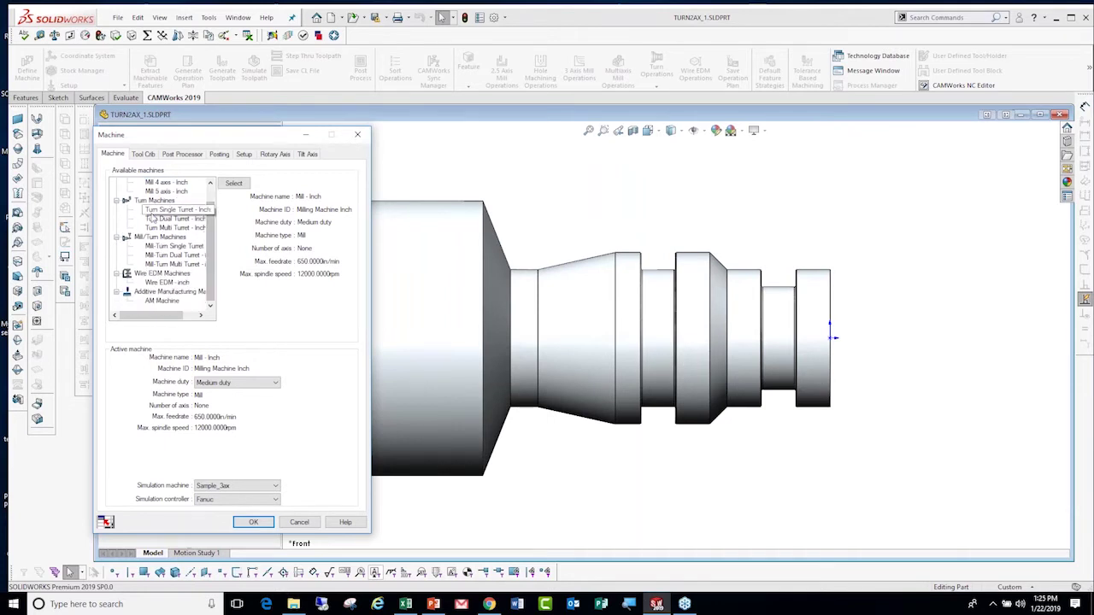
click(178, 210)
click(240, 186)
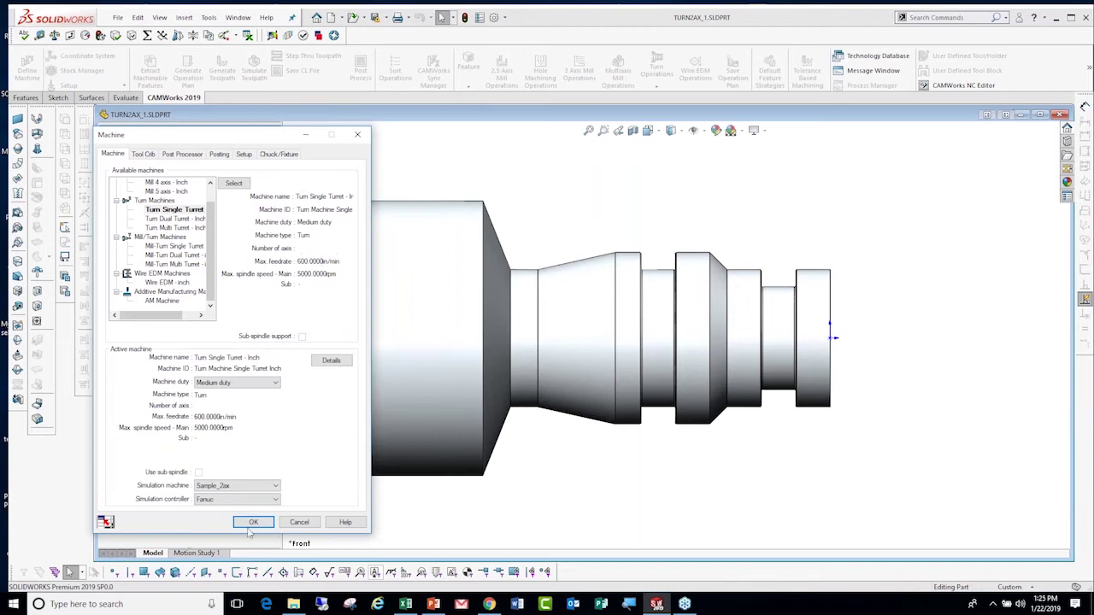
click(182, 155)
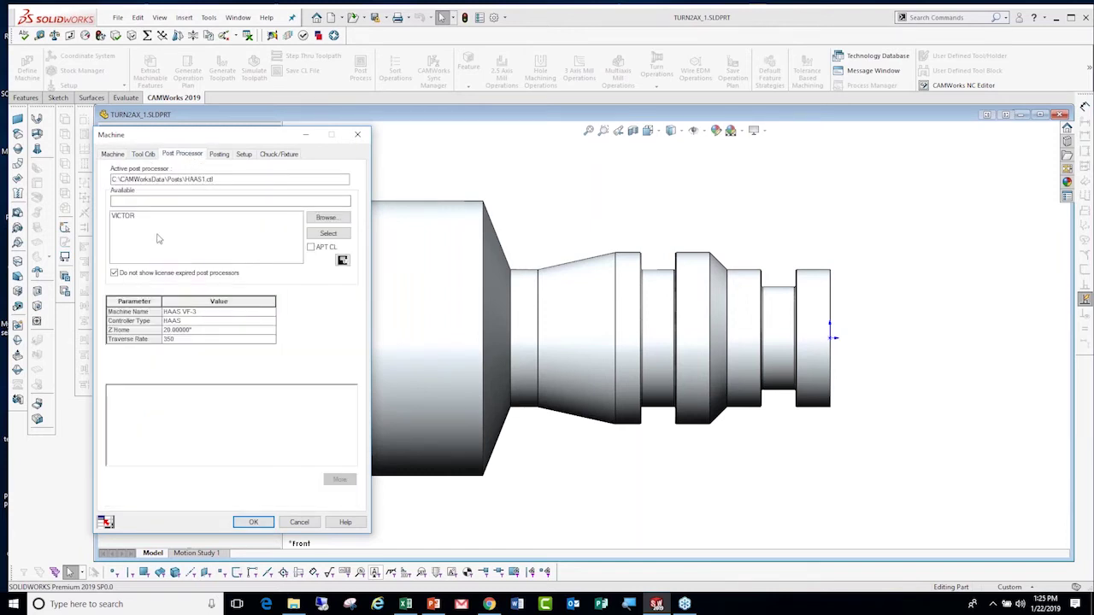
Try loading HAAS-TW.ctl from CAMWorksData\Posts\Procad Posts\ctl, dismiss the invalid-post warning, and close Machine settings.
click(328, 218)
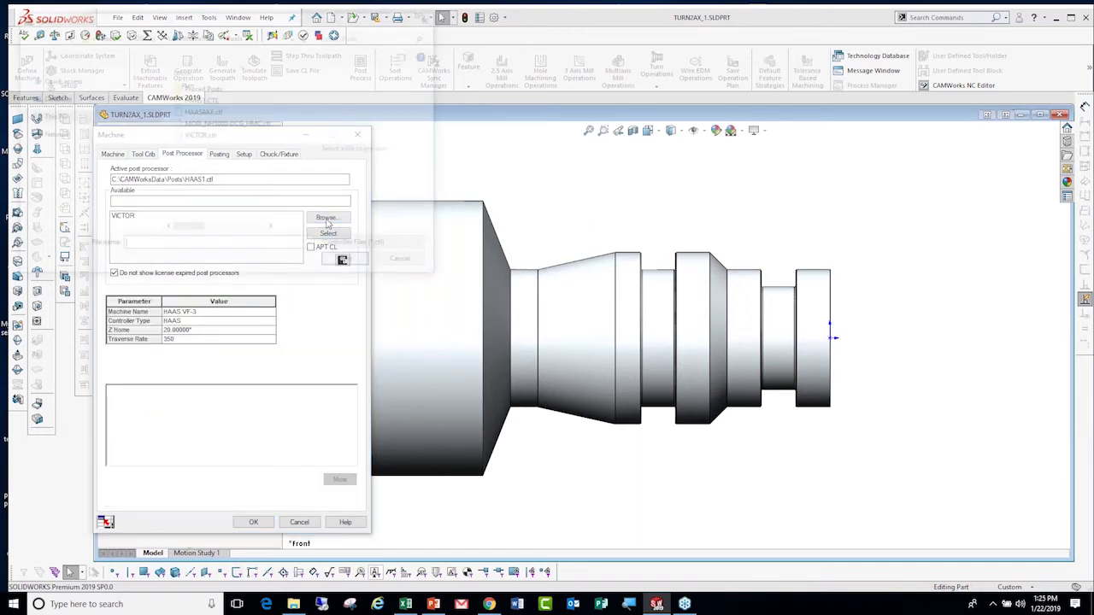
click(55, 219)
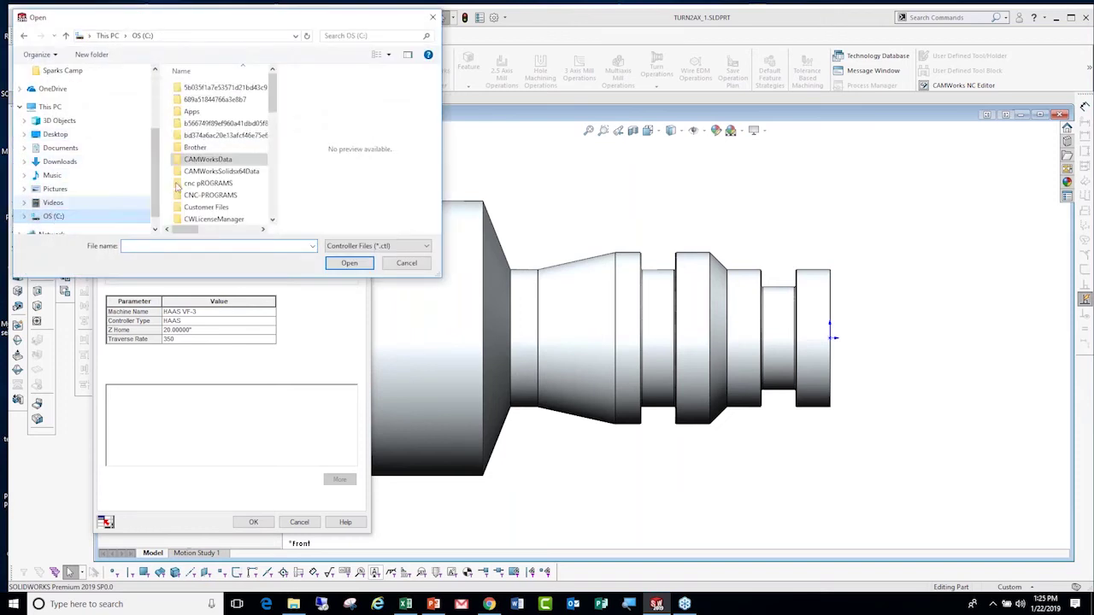
double_click(217, 165)
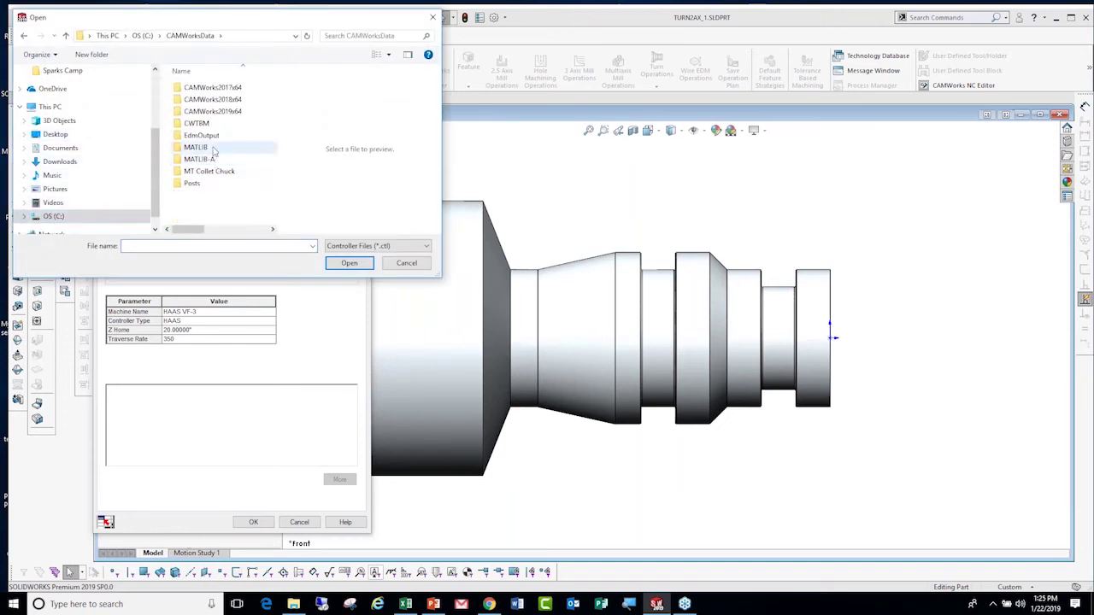
double_click(192, 184)
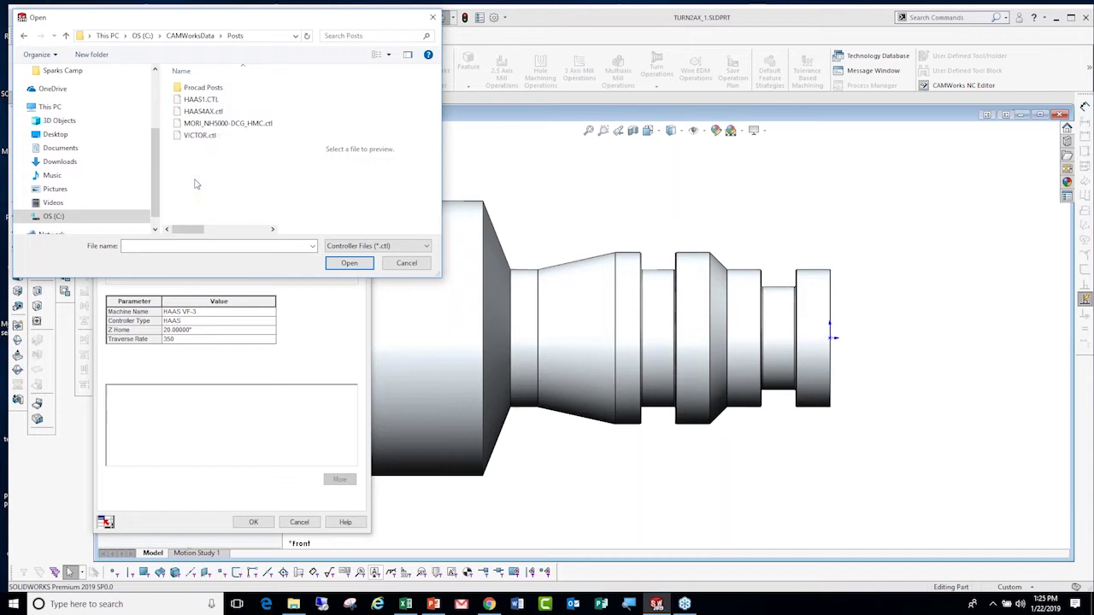
double_click(193, 89)
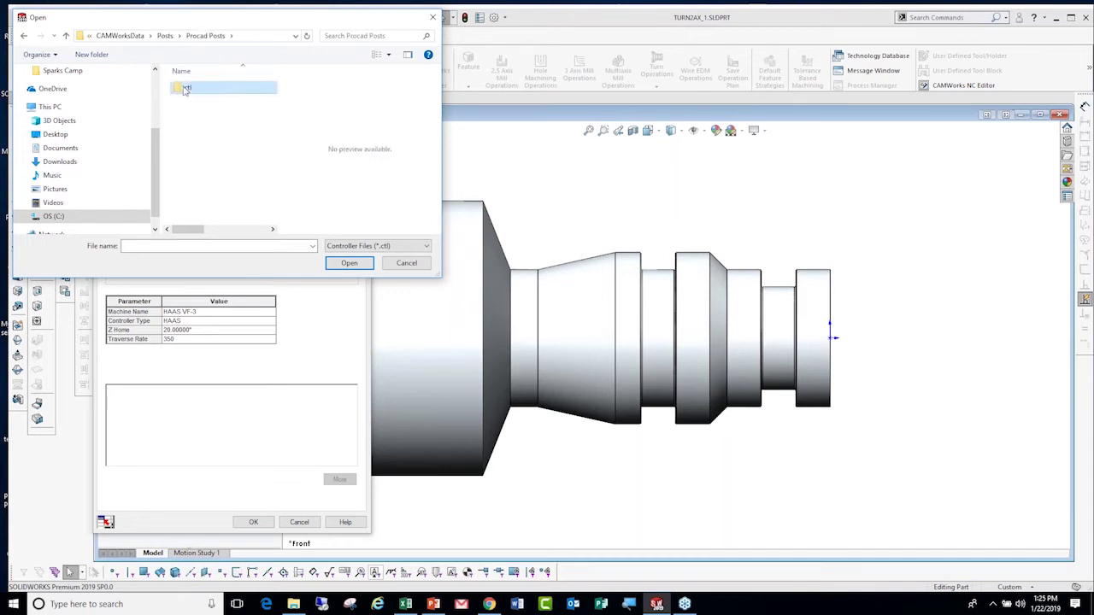
double_click(193, 88)
click(206, 147)
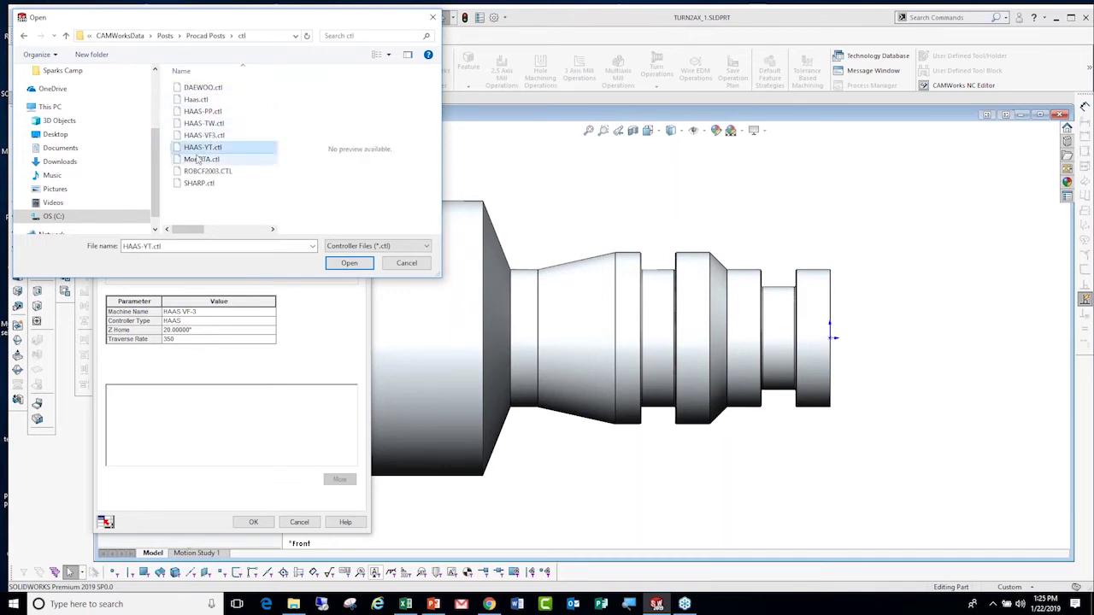
click(220, 125)
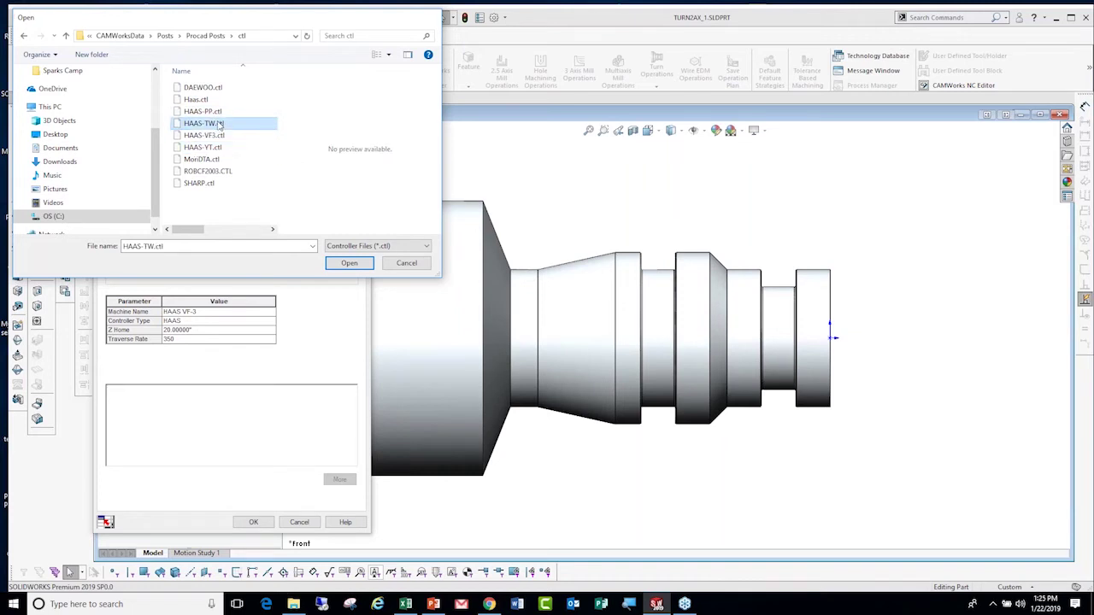
click(350, 263)
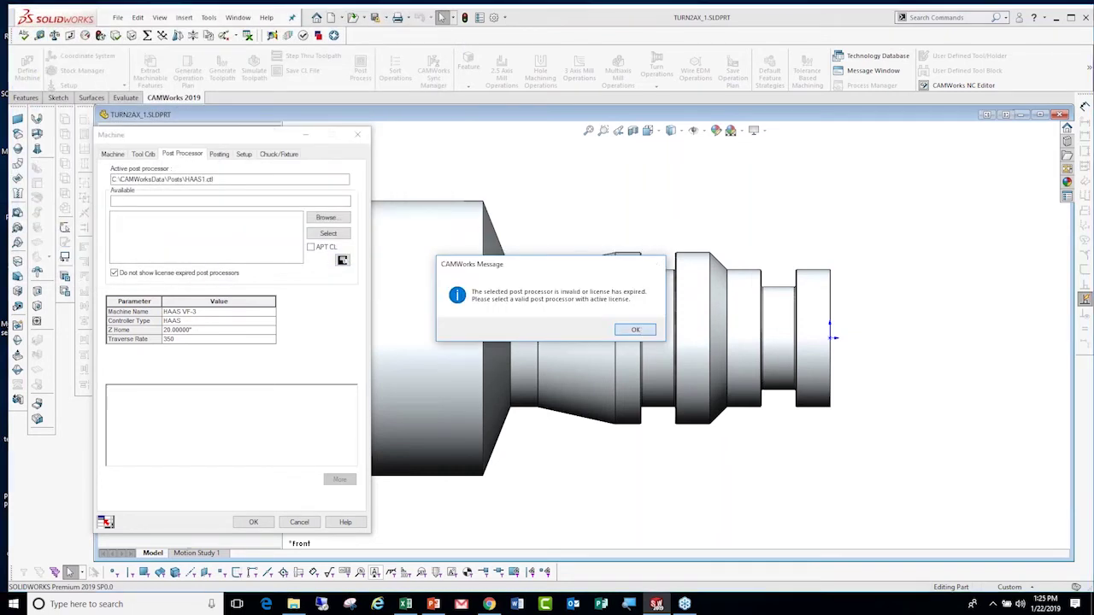
key(Return)
click(299, 522)
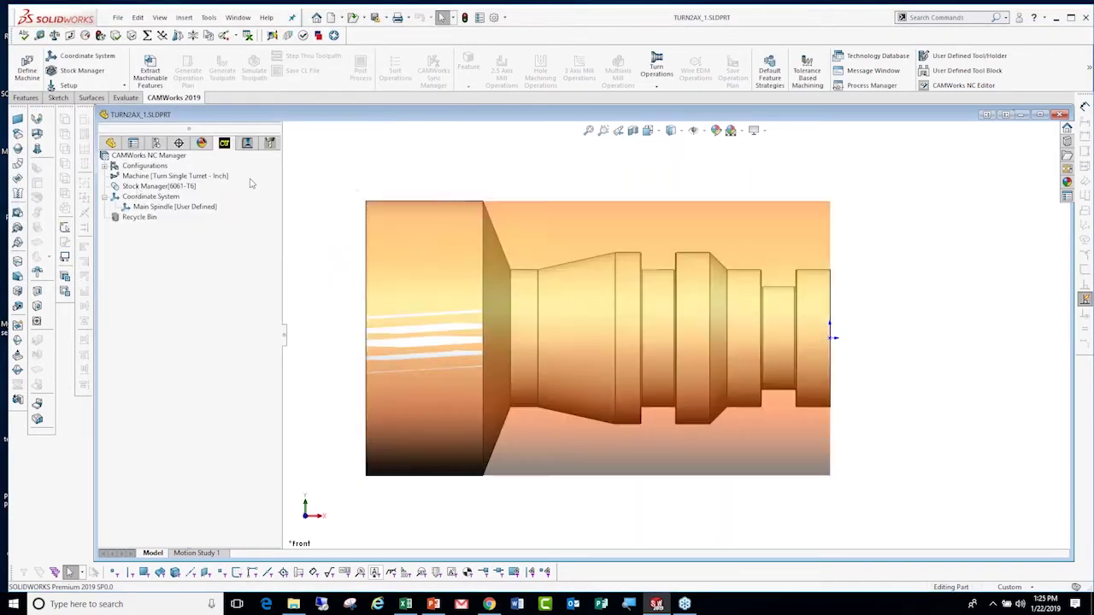
In Stock Manager, add 0.1in to each of the three offset parameters.
double_click(158, 186)
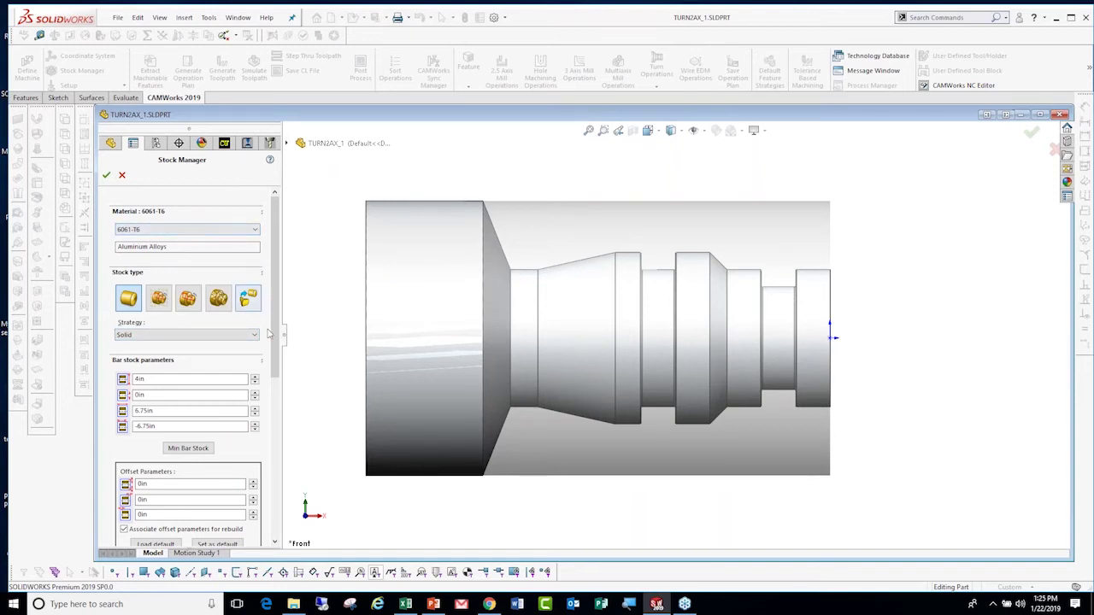
drag(274, 335, 262, 416)
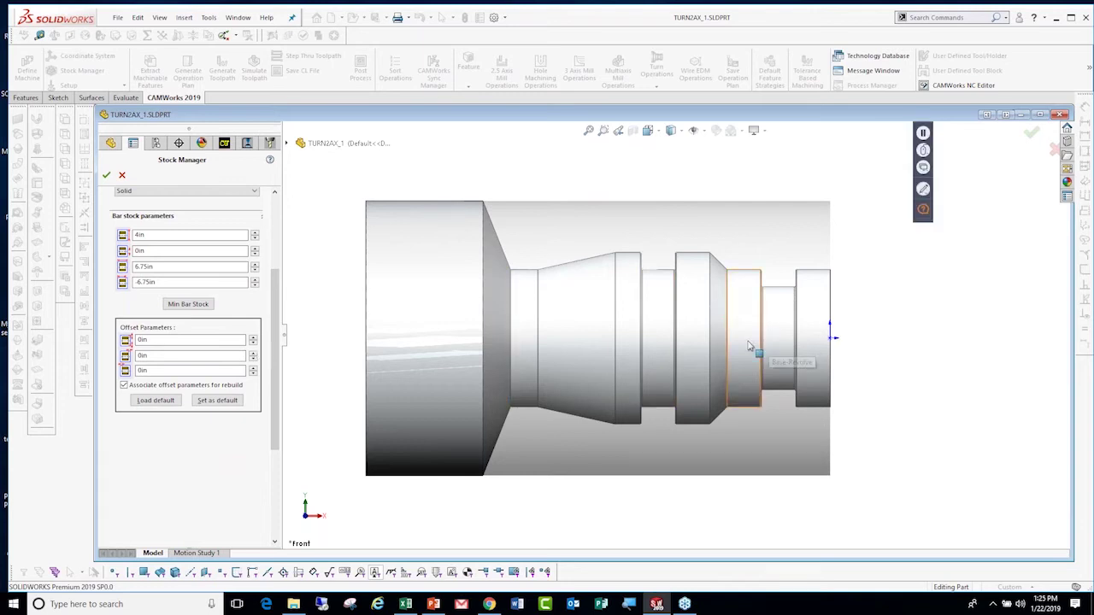
middle_drag(756, 351, 717, 341)
middle_drag(724, 368, 645, 311)
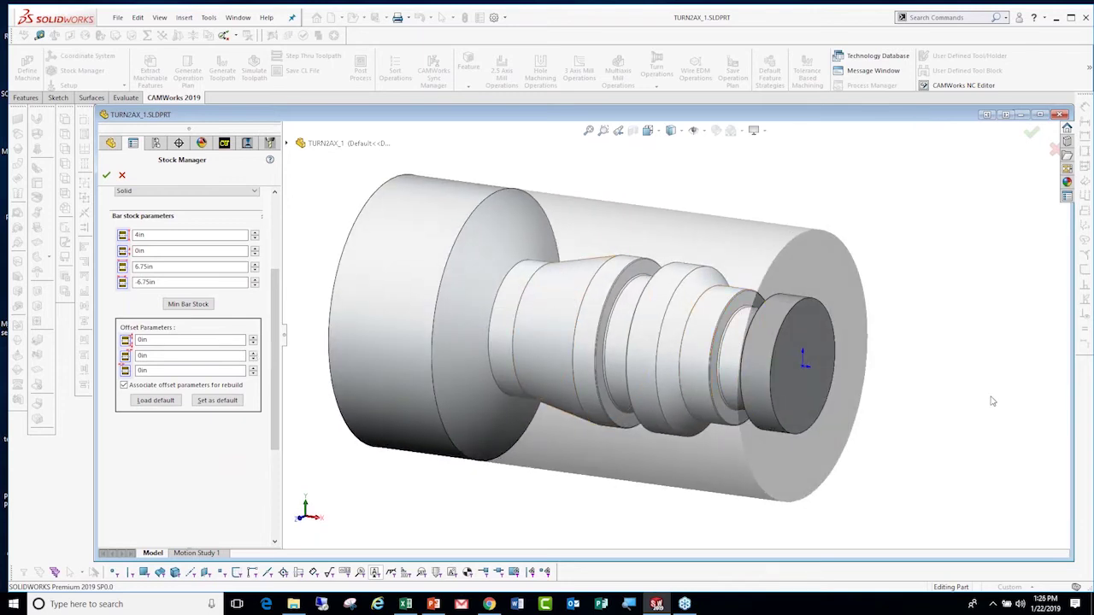
click(253, 370)
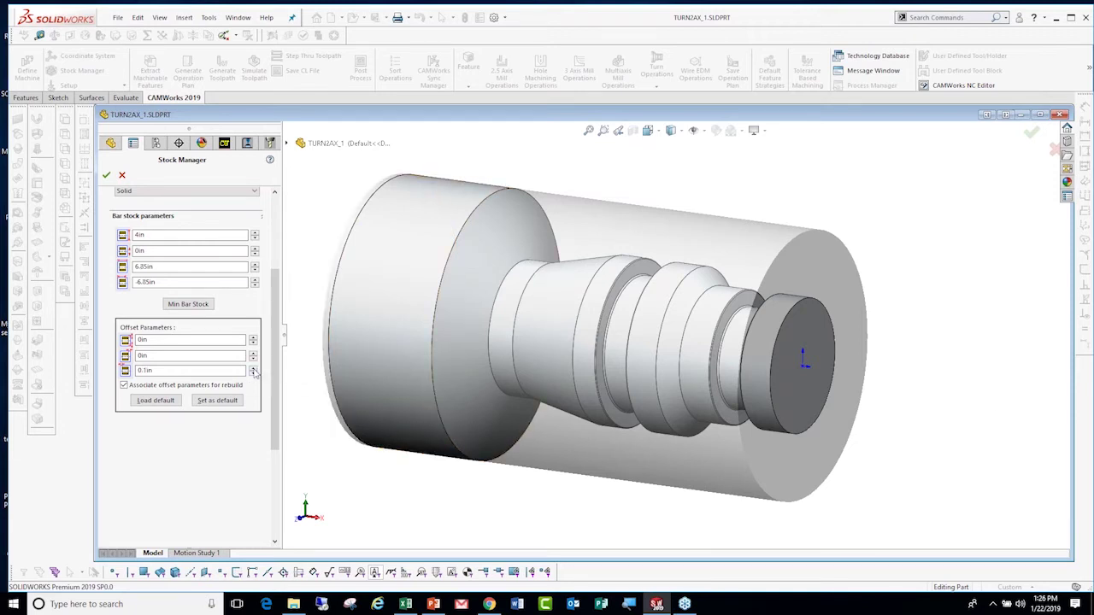
click(253, 356)
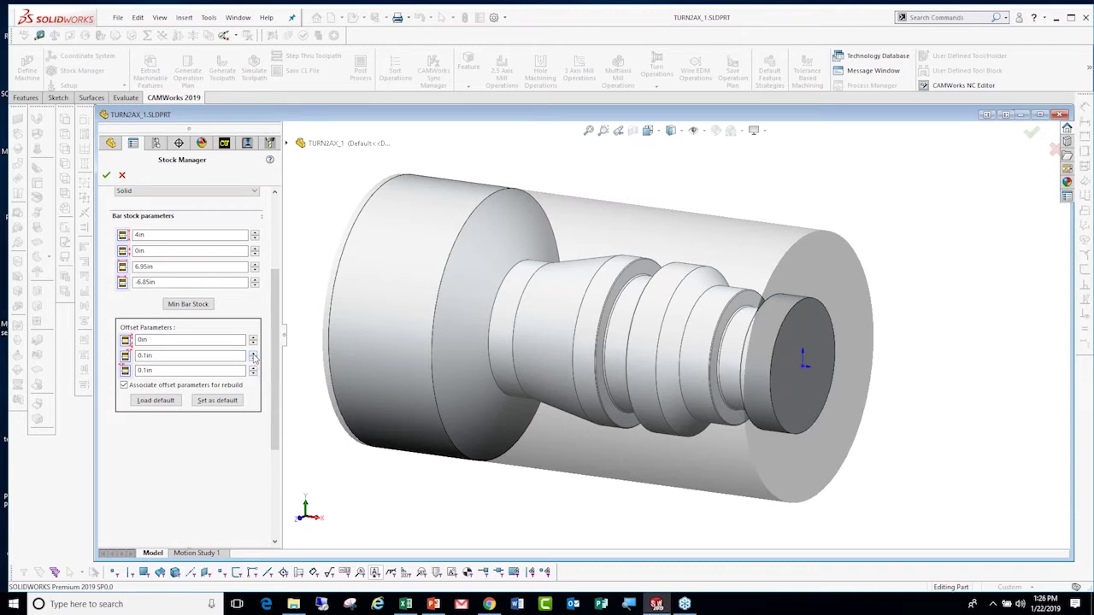
click(253, 339)
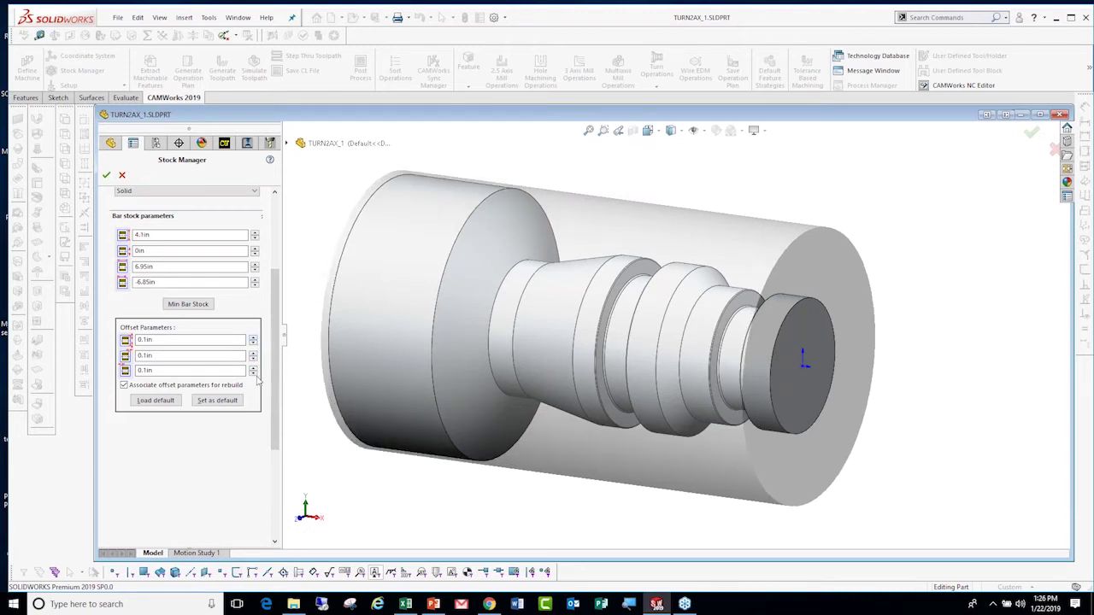
Raise the third offset to 1in and accept the 4.1in-diameter bar stock.
click(253, 369)
click(253, 369)
click(253, 369)
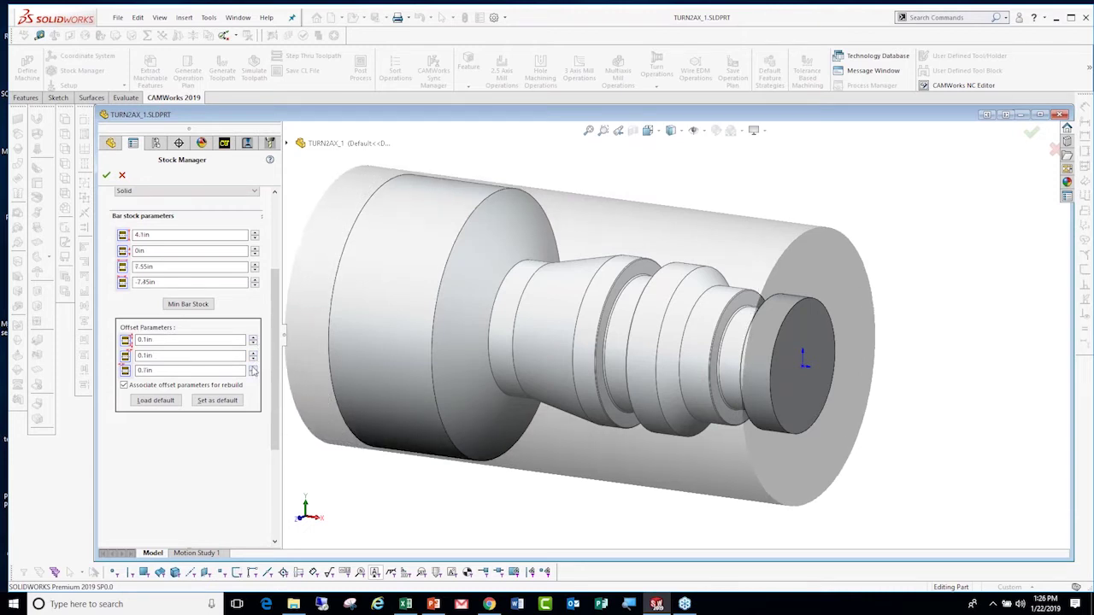
click(253, 369)
click(253, 369)
scroll(416, 344, up, 2)
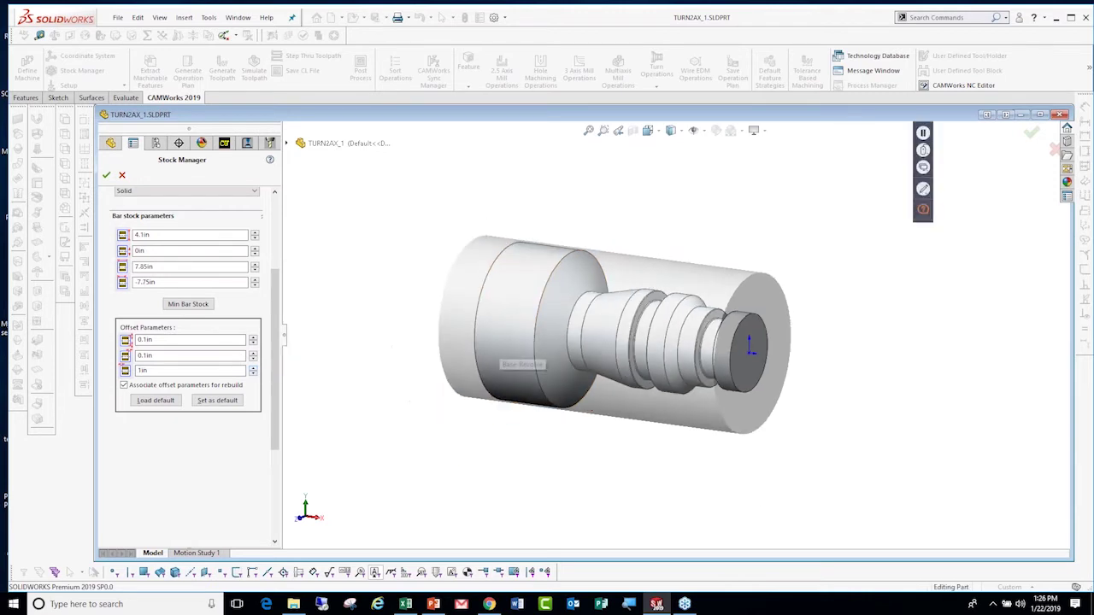
mouse_move(681, 336)
middle_down()
mouse_move(501, 336)
mouse_move(501, 346)
middle_up()
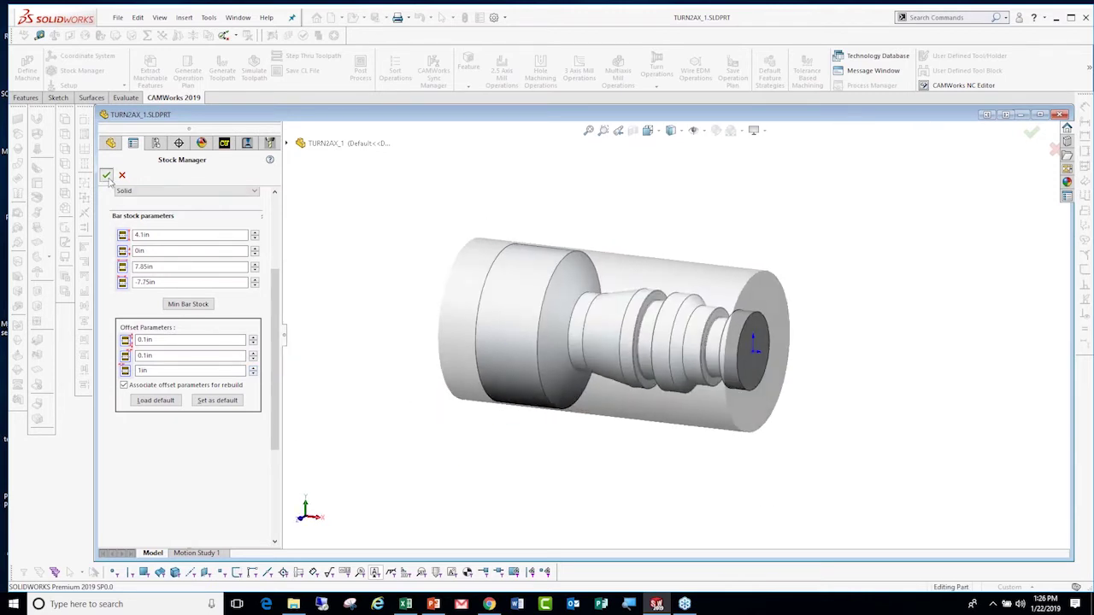
click(106, 176)
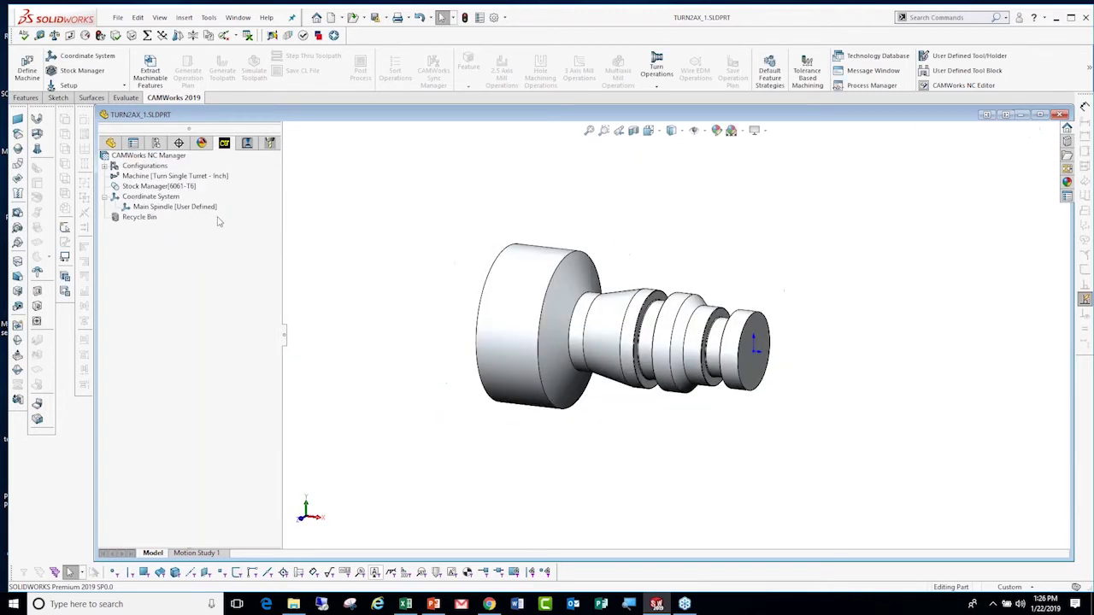
Extract machinable features and locate Groove Rectangular OD1, OD2 and CutOff Feature1 on the part.
click(160, 71)
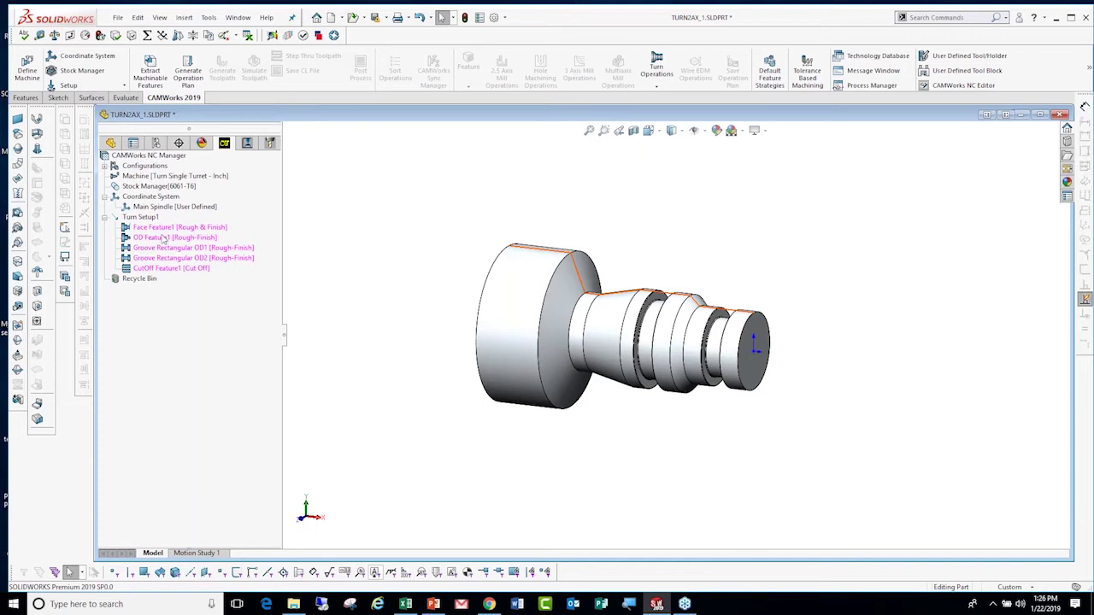
click(164, 248)
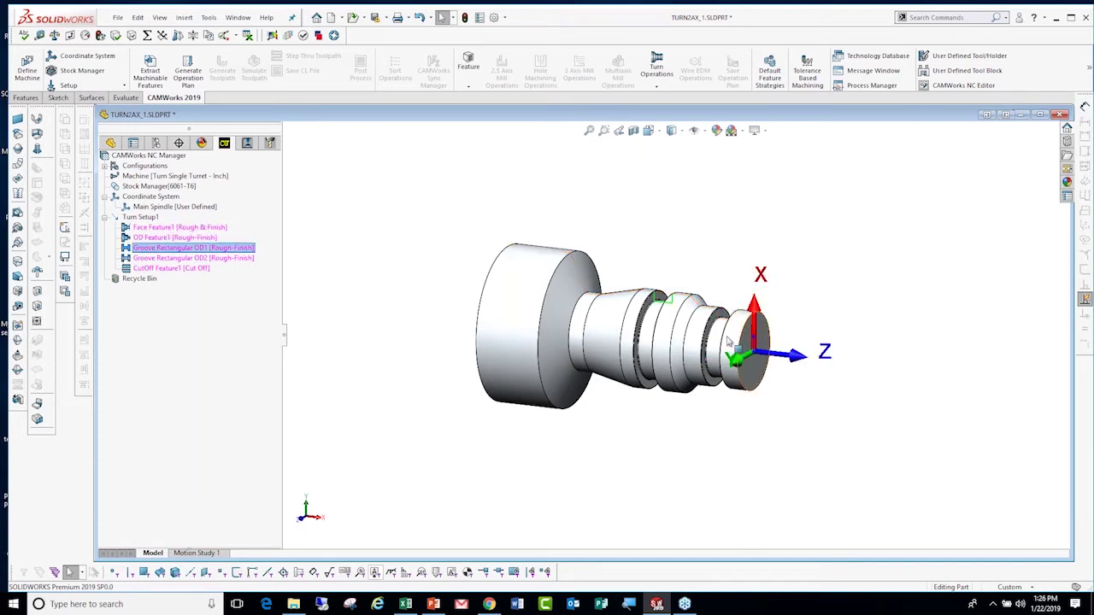
click(171, 257)
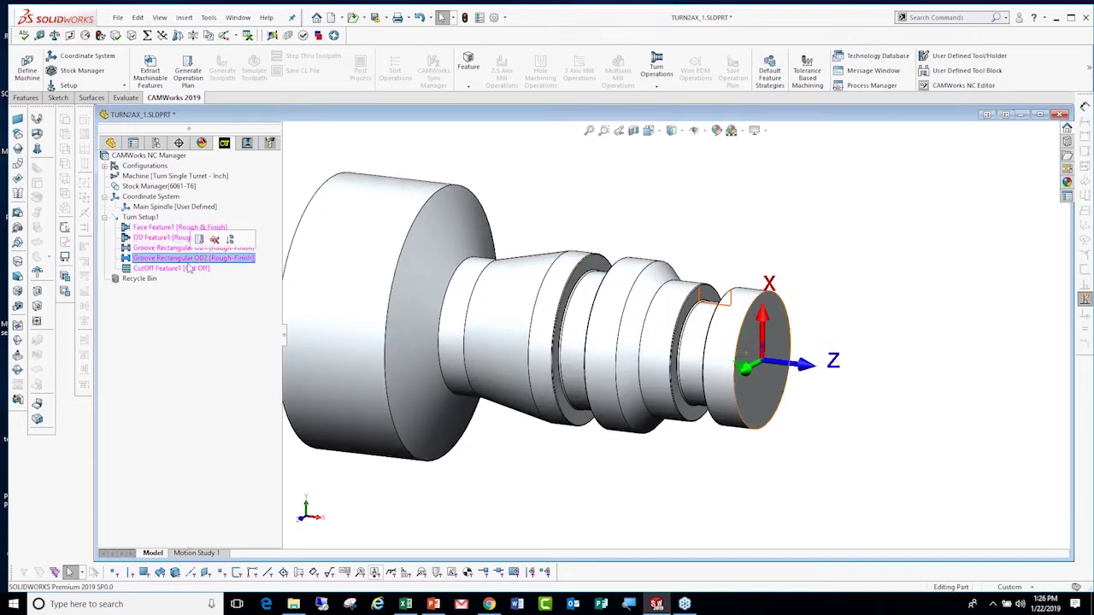
click(181, 268)
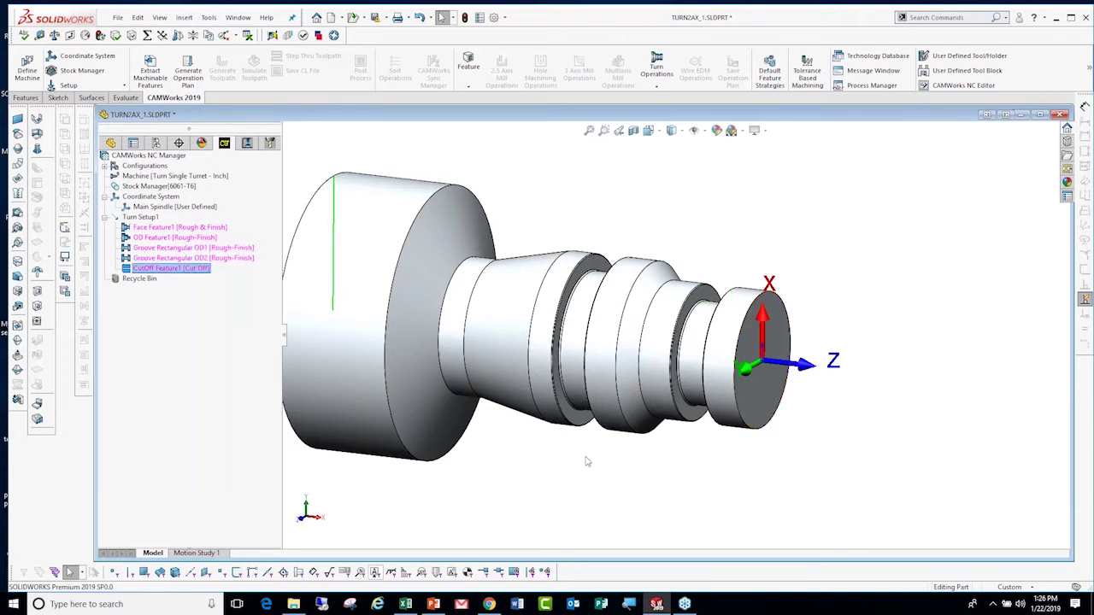
Generate the operation plan and toolpaths for Turn Setup1.
right_click(144, 218)
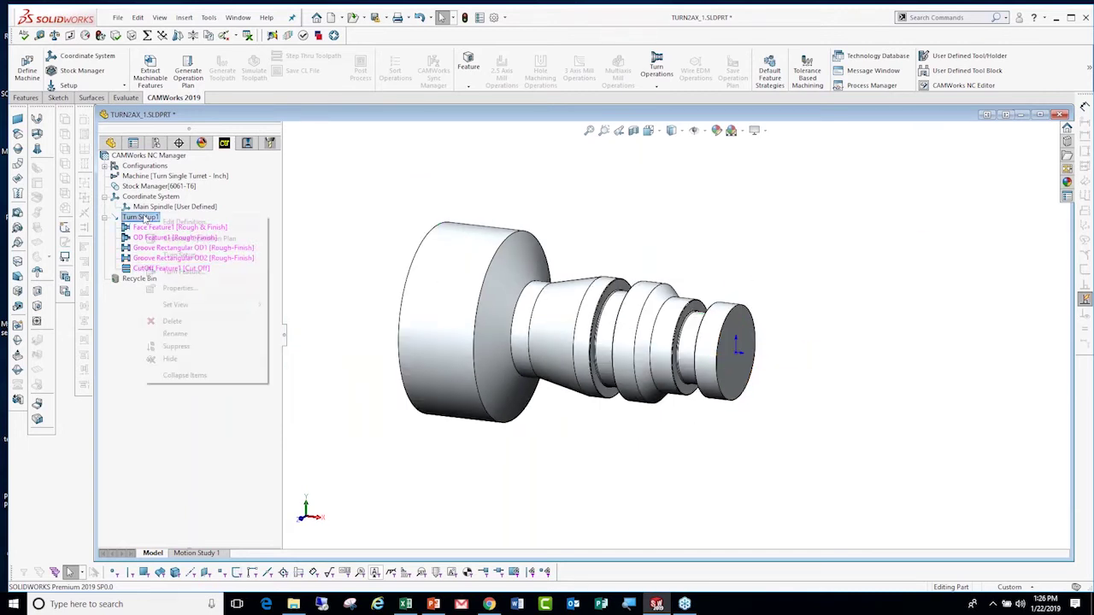
click(198, 241)
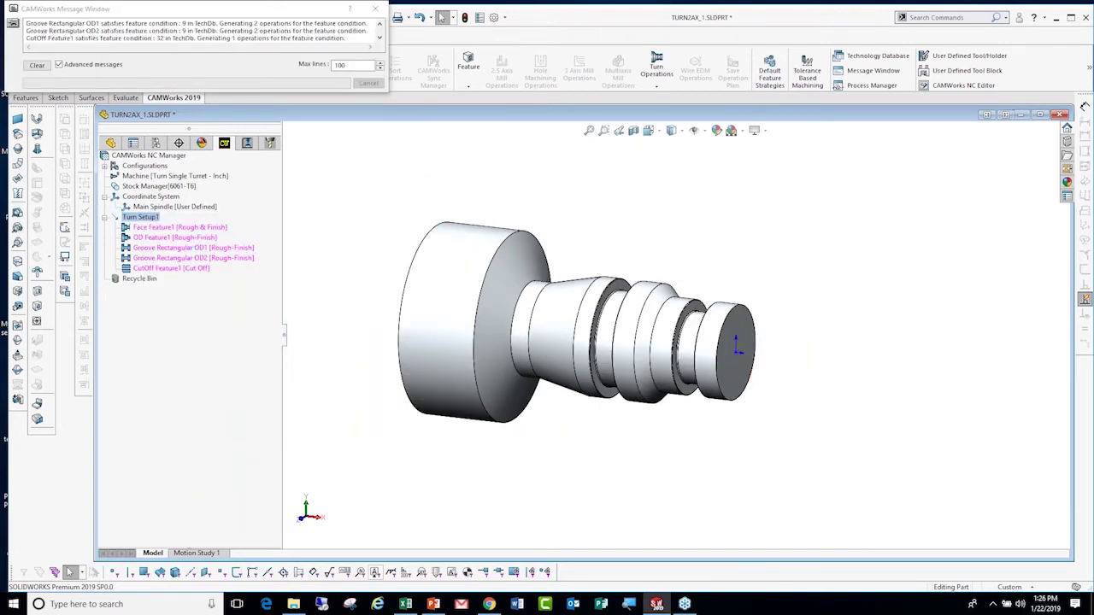
right_click(159, 218)
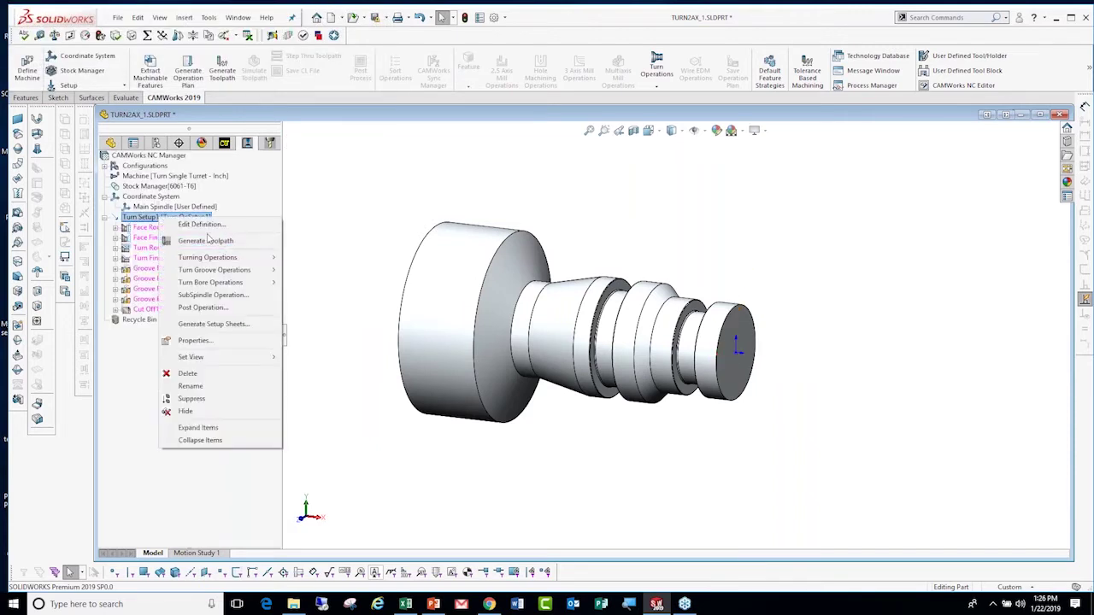
click(219, 244)
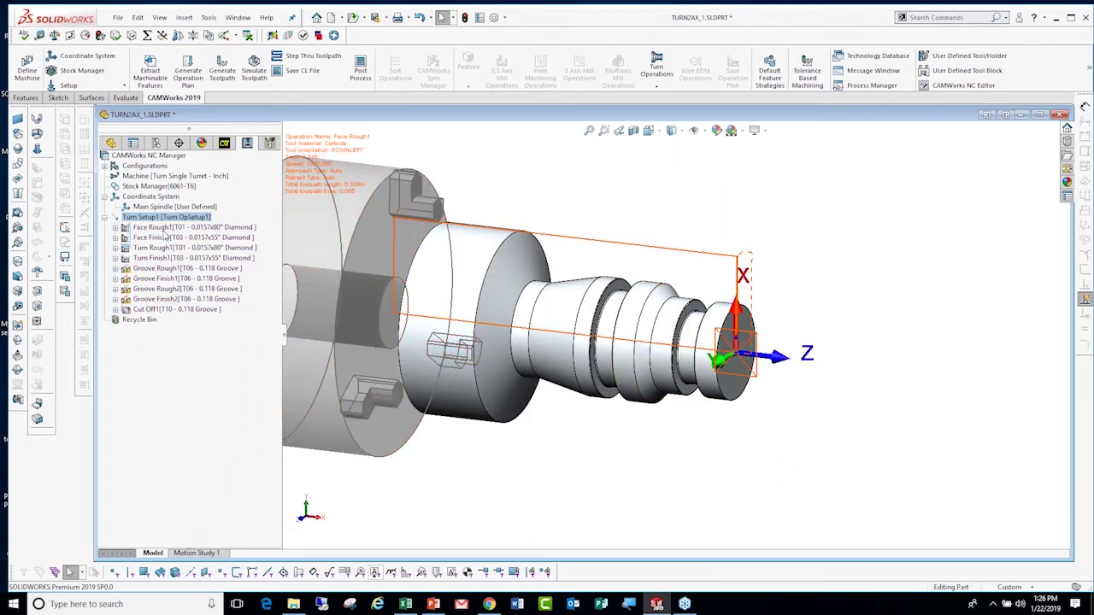
mouse_move(152, 248)
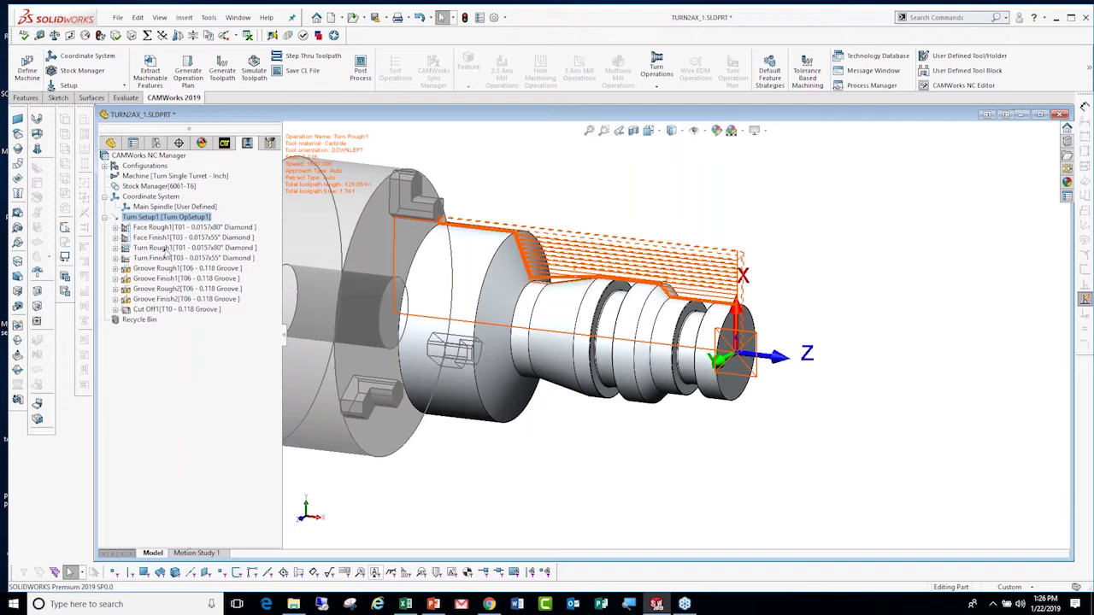
Display the Turn Rough1 toolpath and bring up its operation parameters.
click(165, 248)
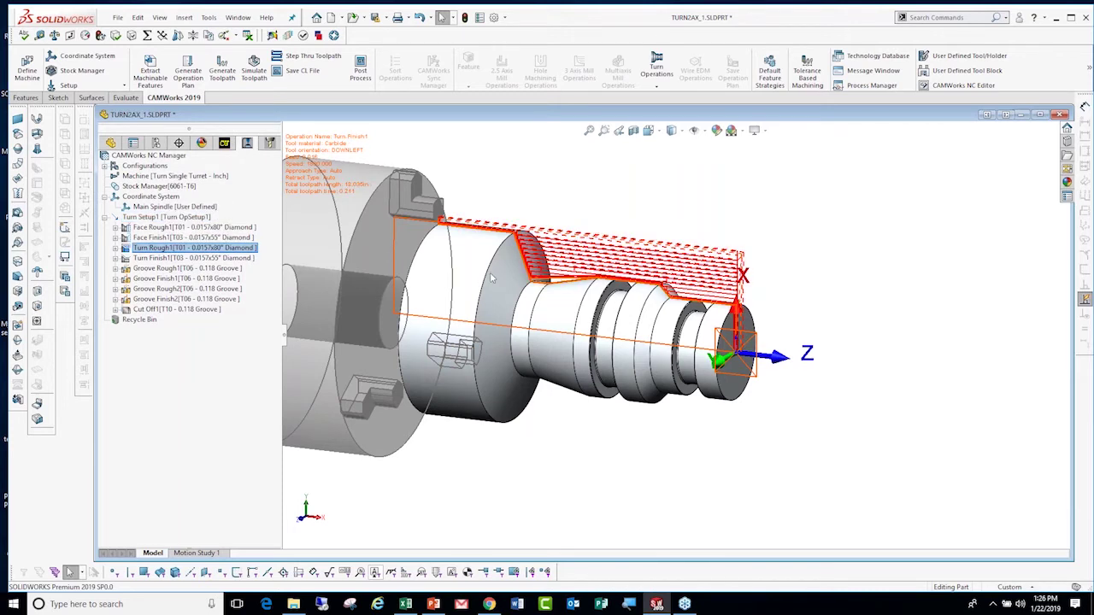
scroll(565, 285, down, 2)
scroll(587, 310, down, 2)
scroll(594, 247, down, 2)
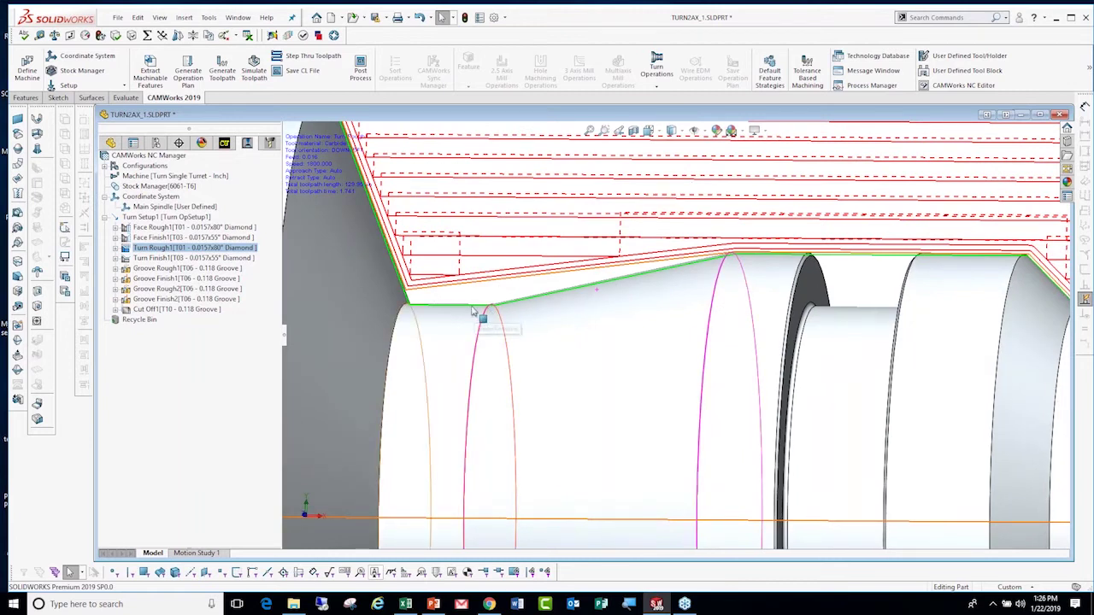
middle_drag(528, 295, 278, 272)
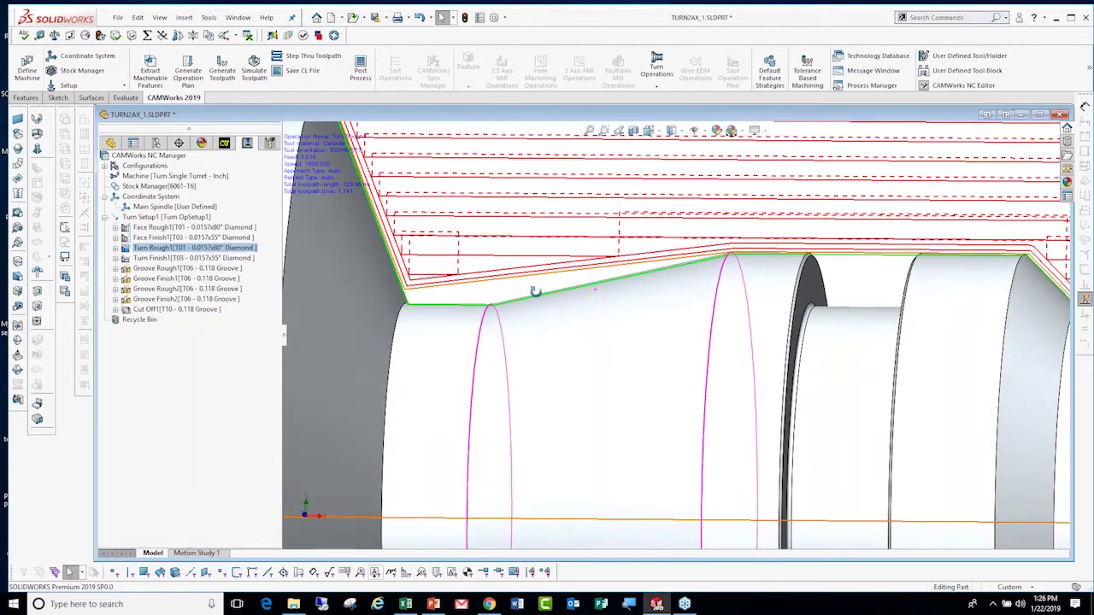
click(184, 247)
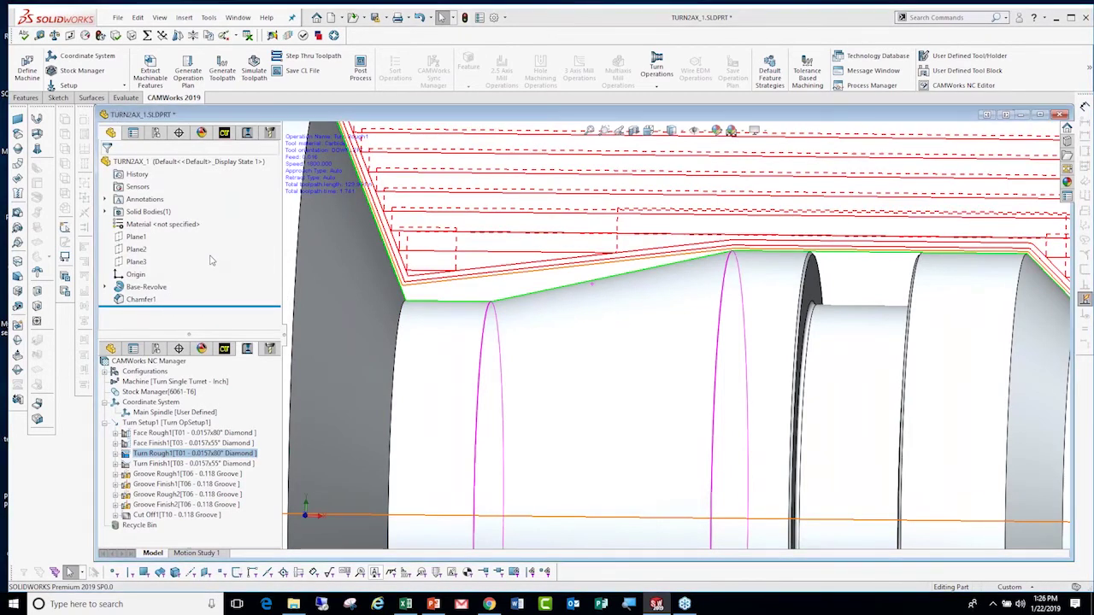
click(212, 153)
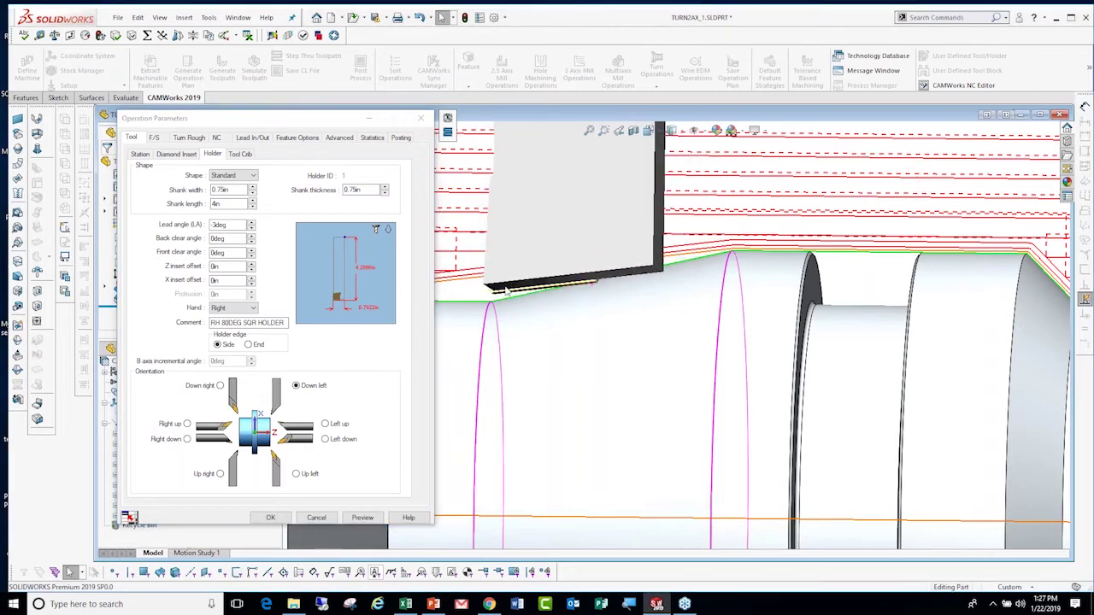
In Turn Rough1's tool settings, check Diamond Insert and change the included angle.
scroll(522, 295, up, 3)
scroll(581, 274, up, 3)
scroll(603, 262, down, 1)
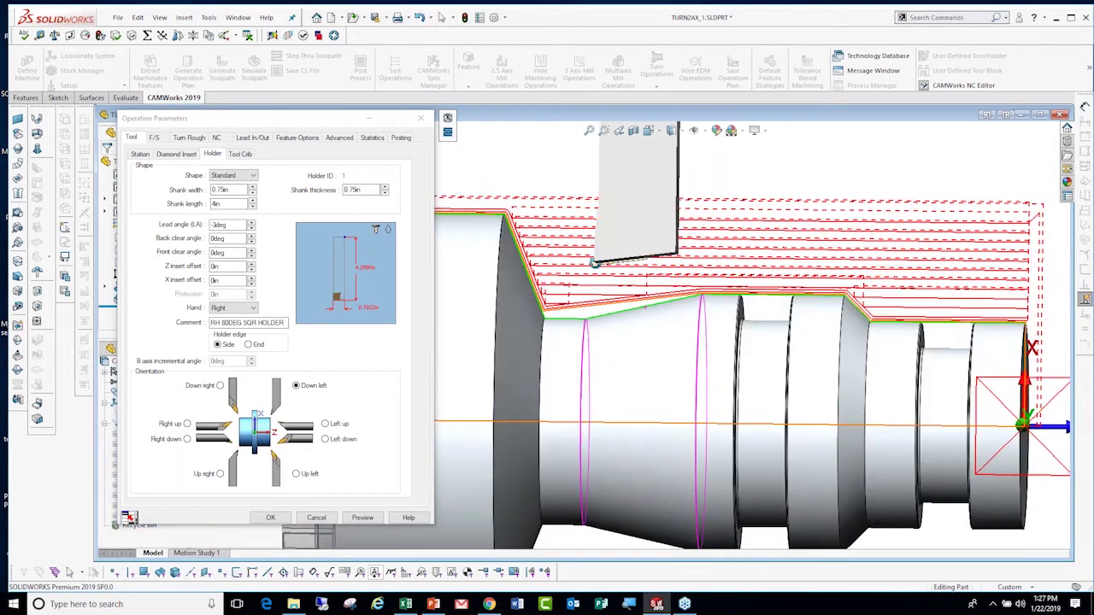
scroll(588, 267, down, 1)
click(231, 253)
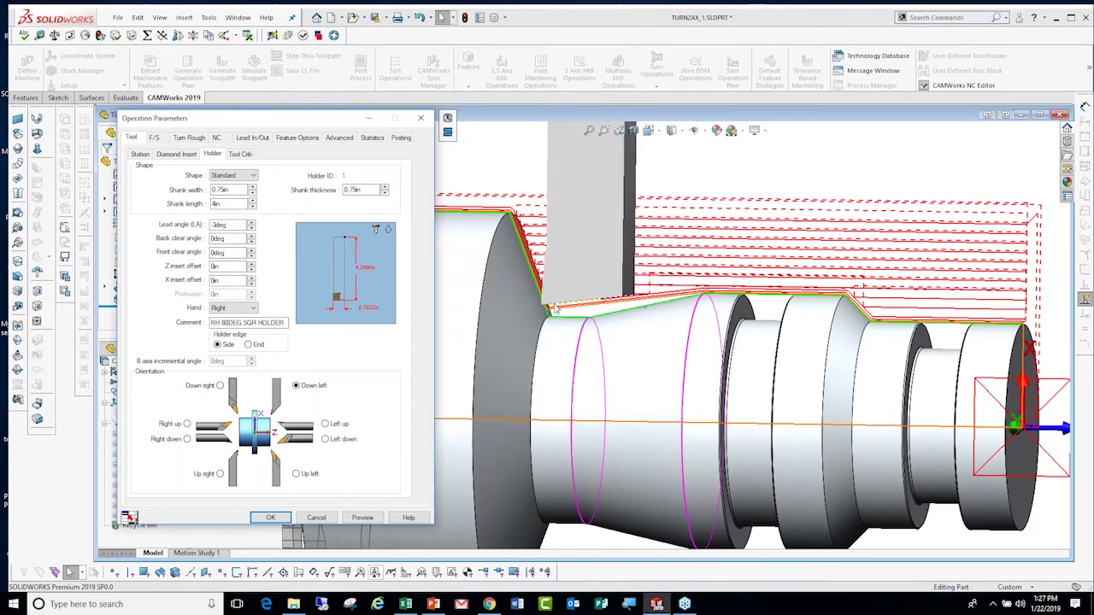
click(196, 155)
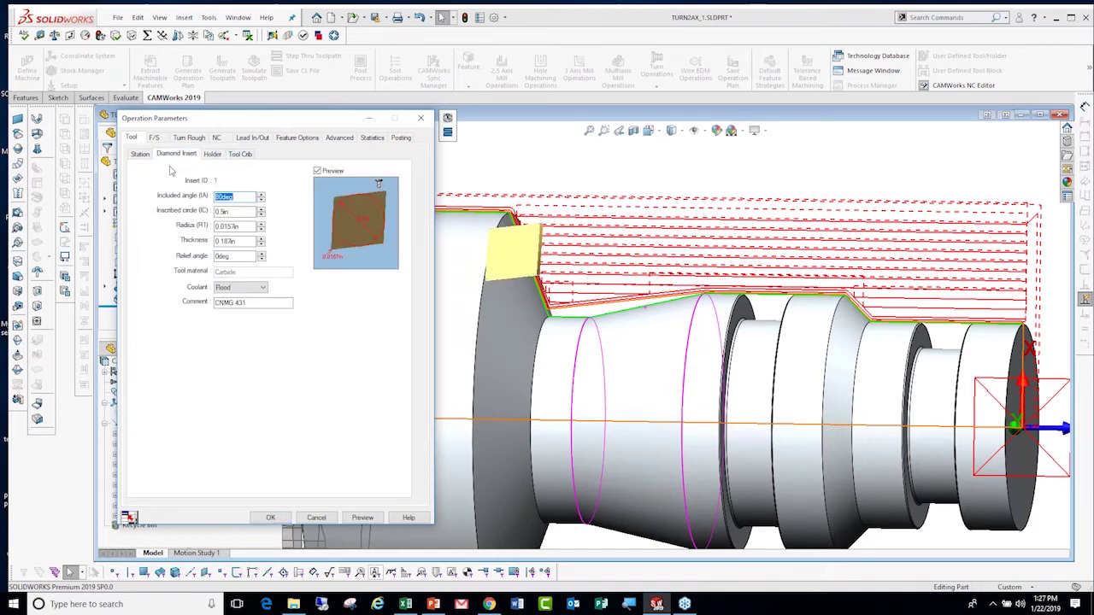
click(261, 196)
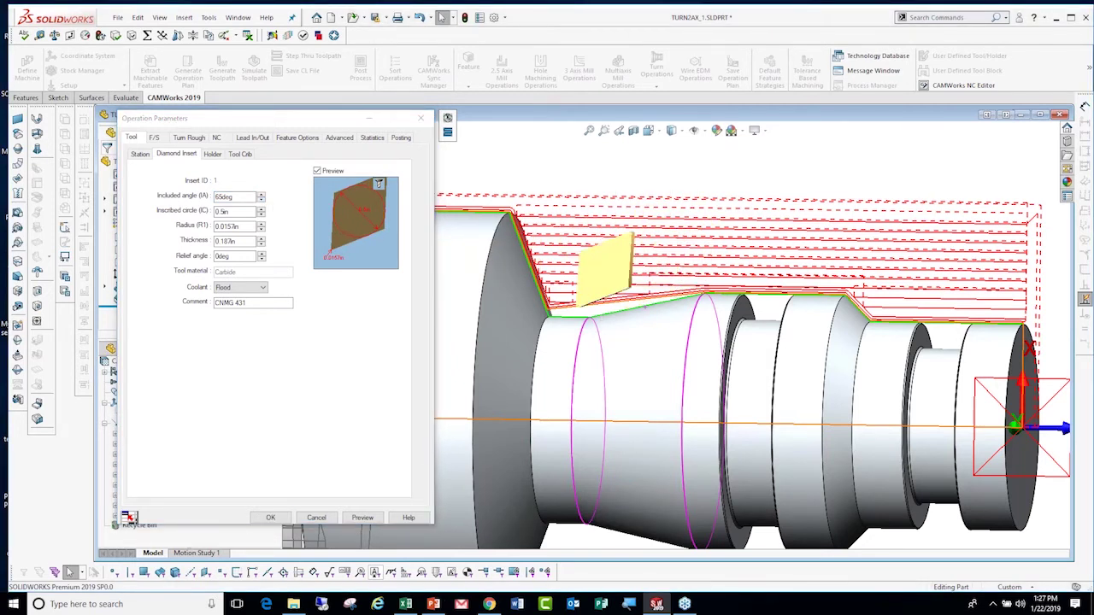
Assign tool 3 (T03 0.0157x55° diamond) from the Tool Crib, preview, check the holder, and accept.
click(246, 153)
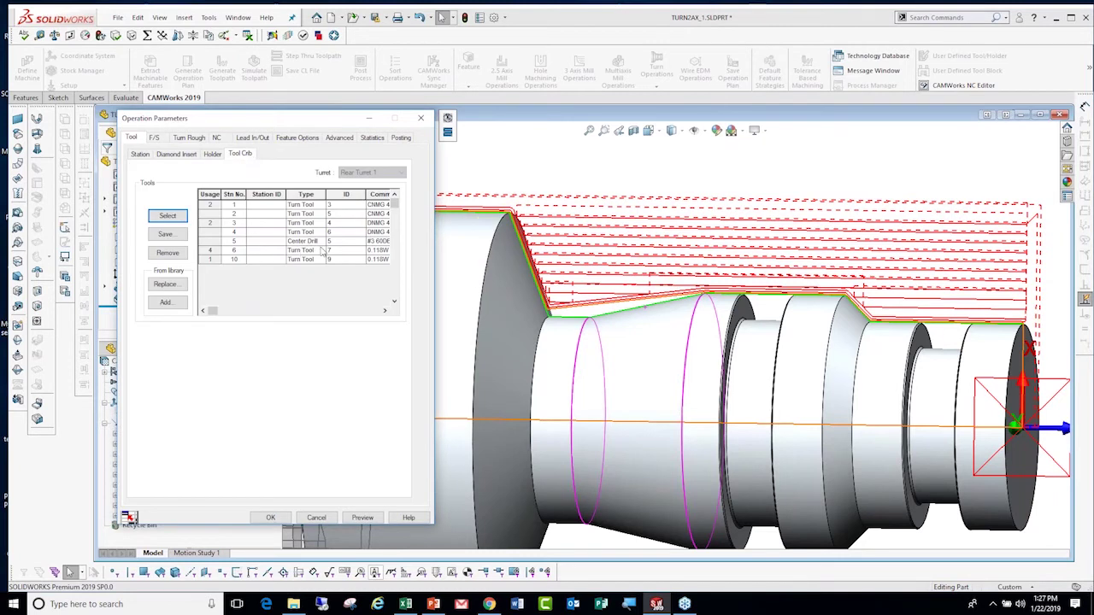
drag(214, 313, 224, 313)
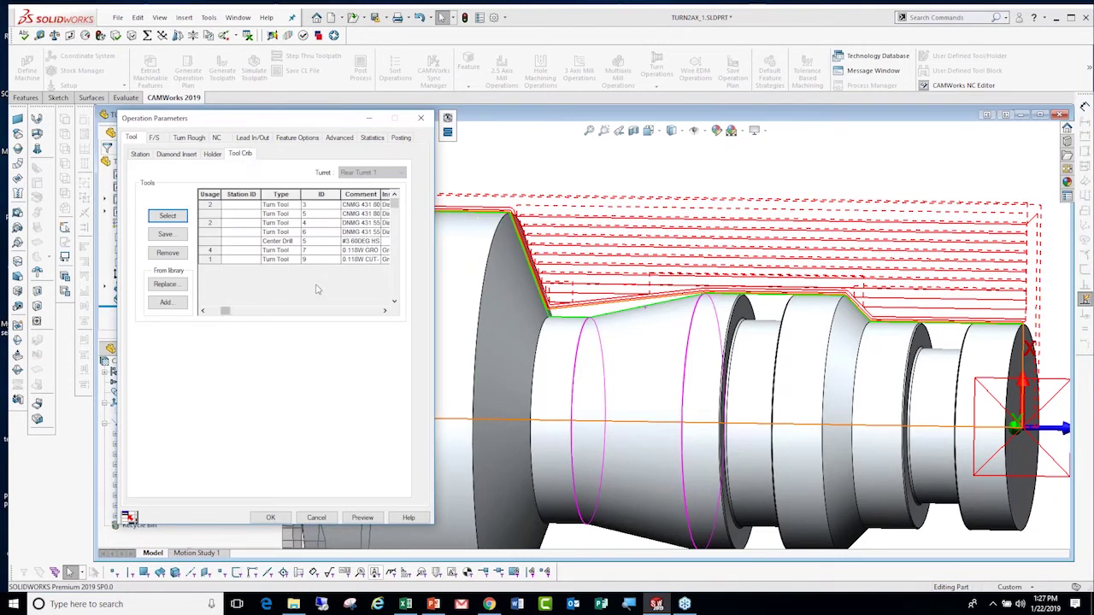
click(282, 223)
click(167, 215)
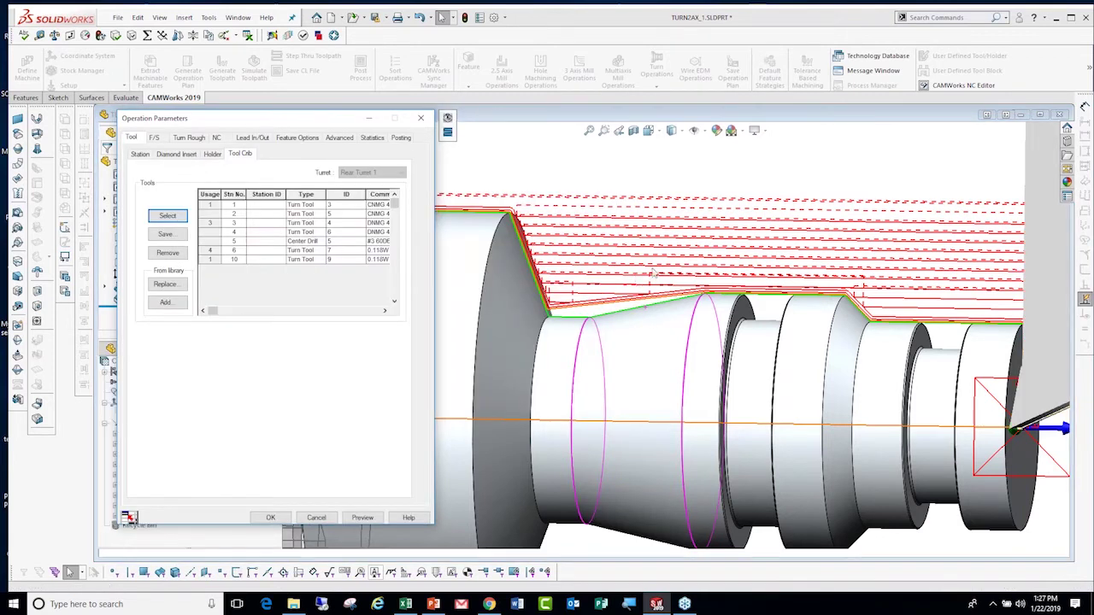
click(362, 519)
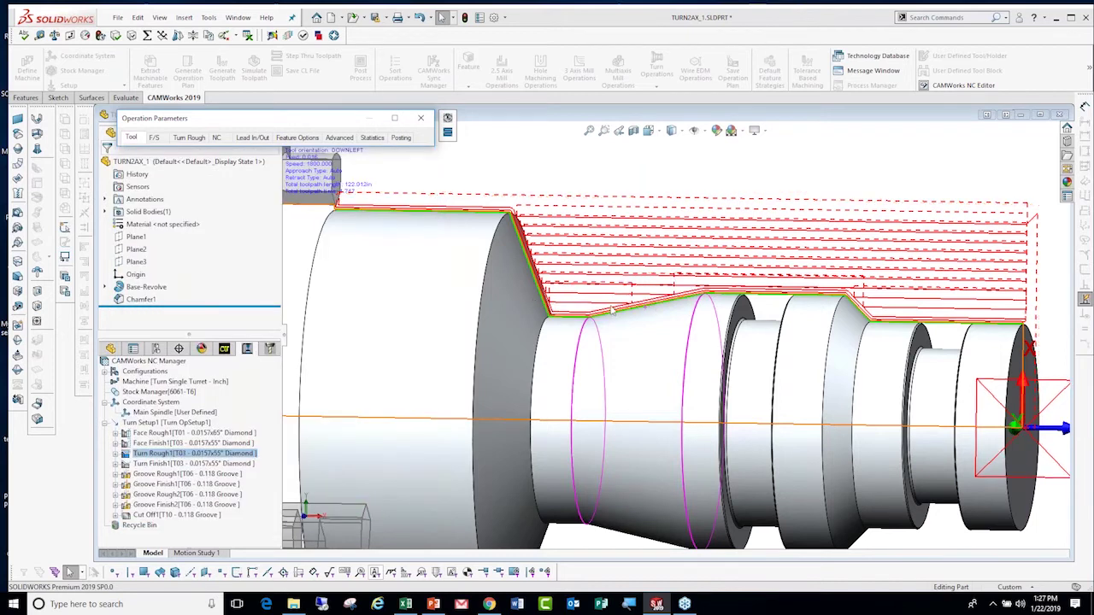
click(393, 123)
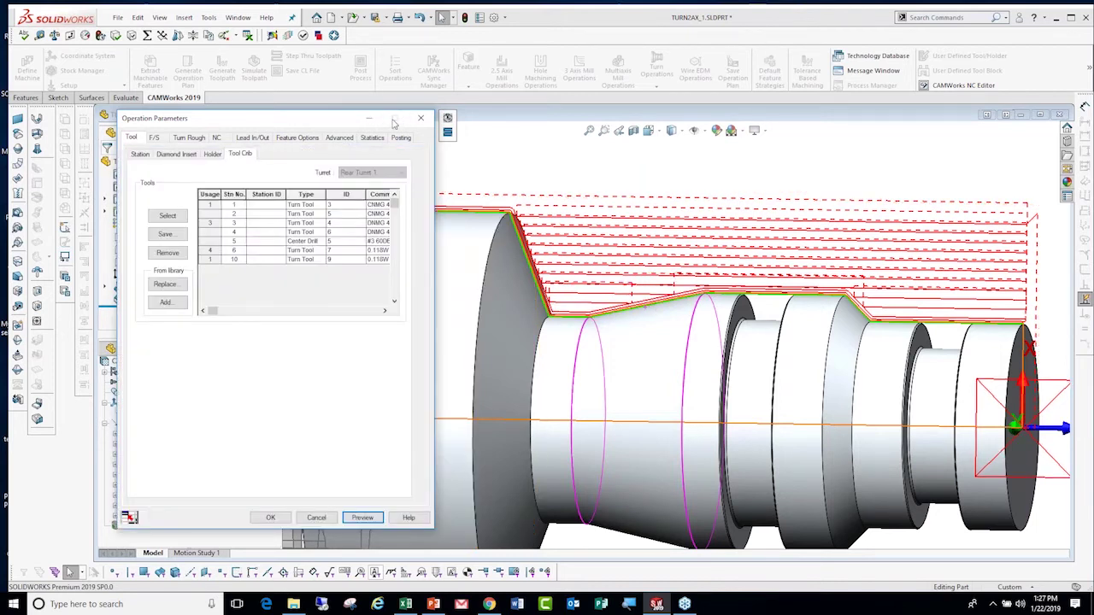
click(212, 156)
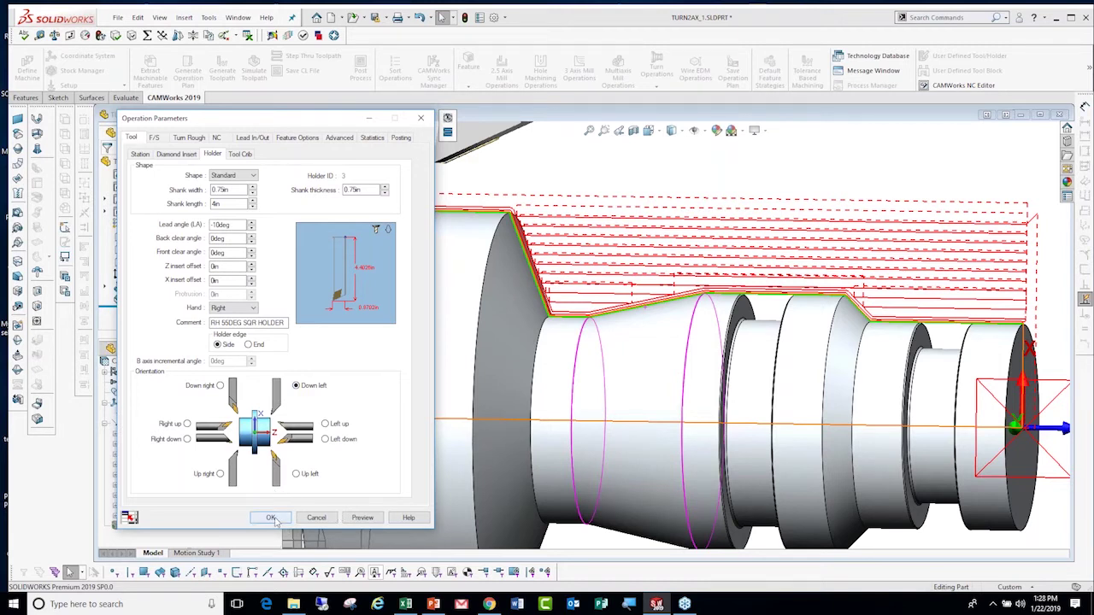
click(274, 522)
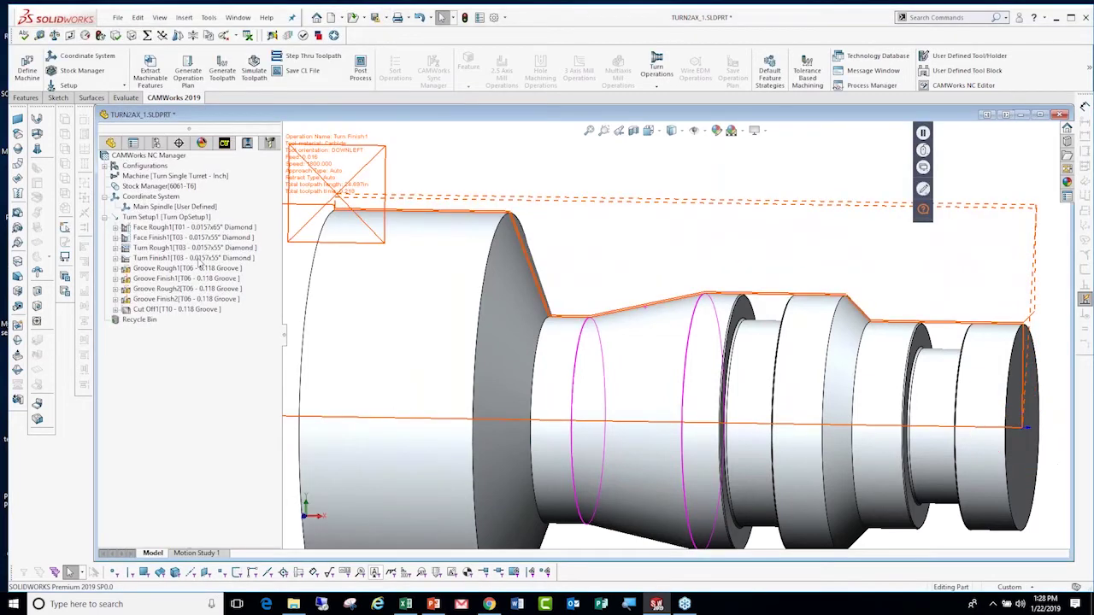
Show the Turn Finish1 toolpath, zoom in on its start near the chuck jaw, then select Turn Setup1.
click(199, 259)
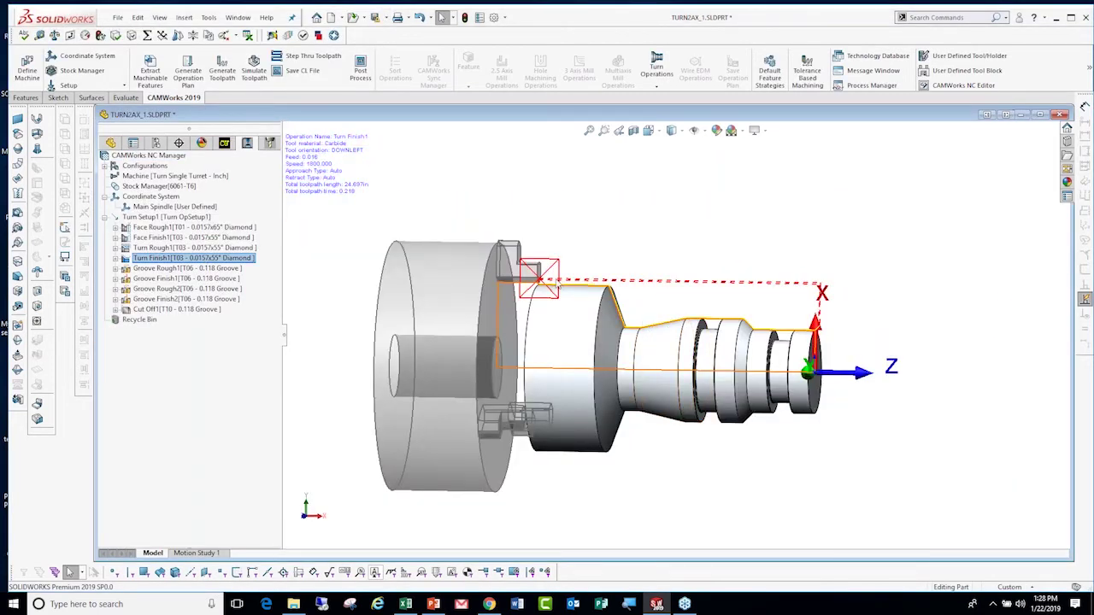
scroll(557, 283, down, 2)
scroll(569, 289, down, 2)
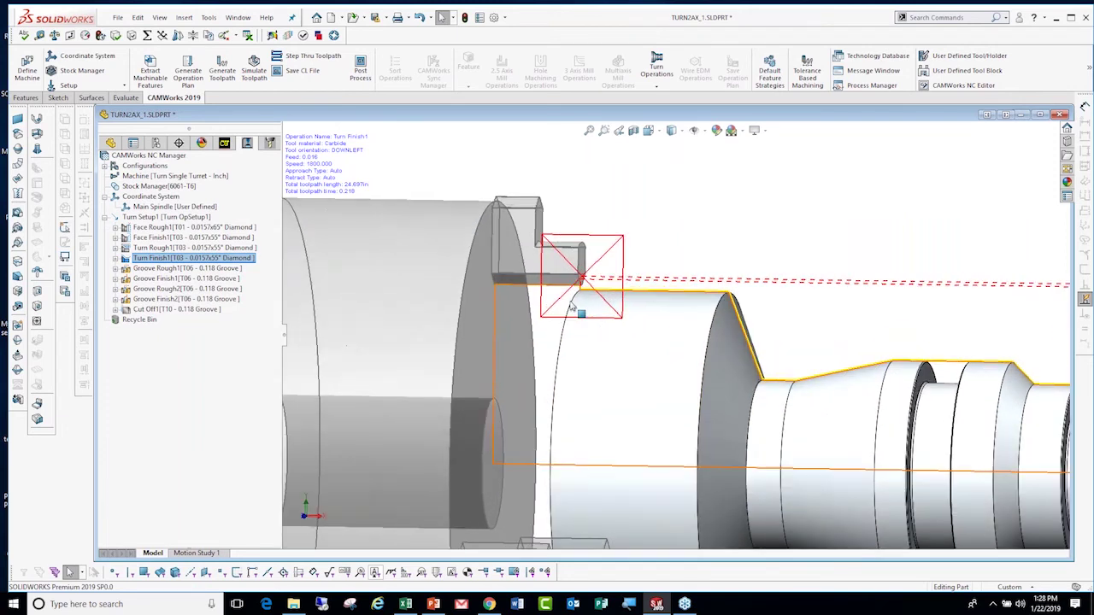
scroll(584, 293, down, 2)
scroll(584, 293, down, 2)
scroll(588, 293, down, 2)
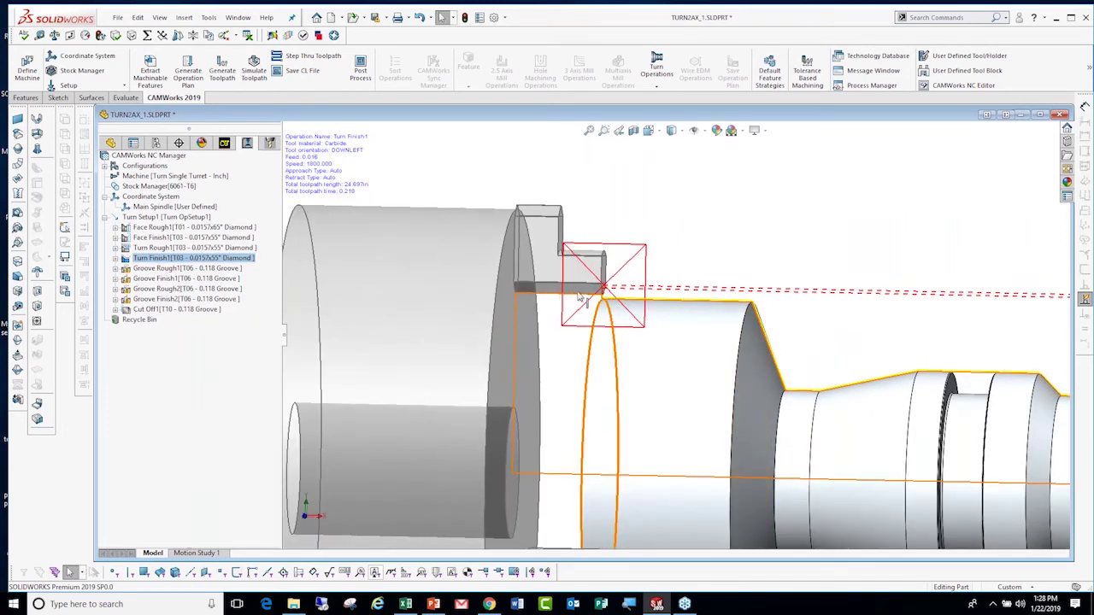
click(166, 217)
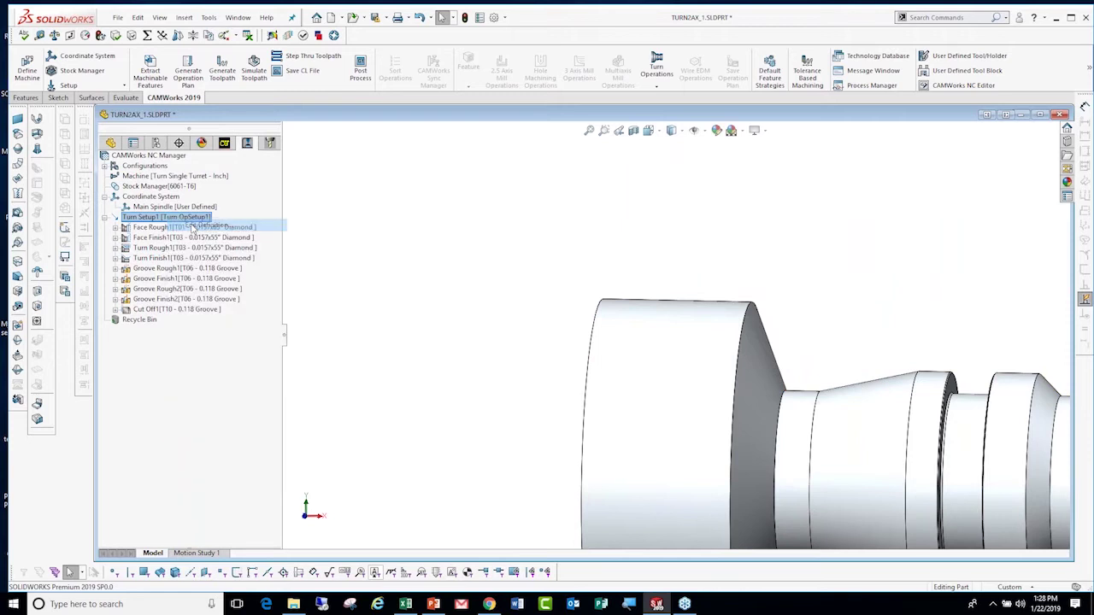
Set Turn Setup1's chuck clamping Z offset to -0.4in, placing the chuck face at -8.15in.
double_click(175, 217)
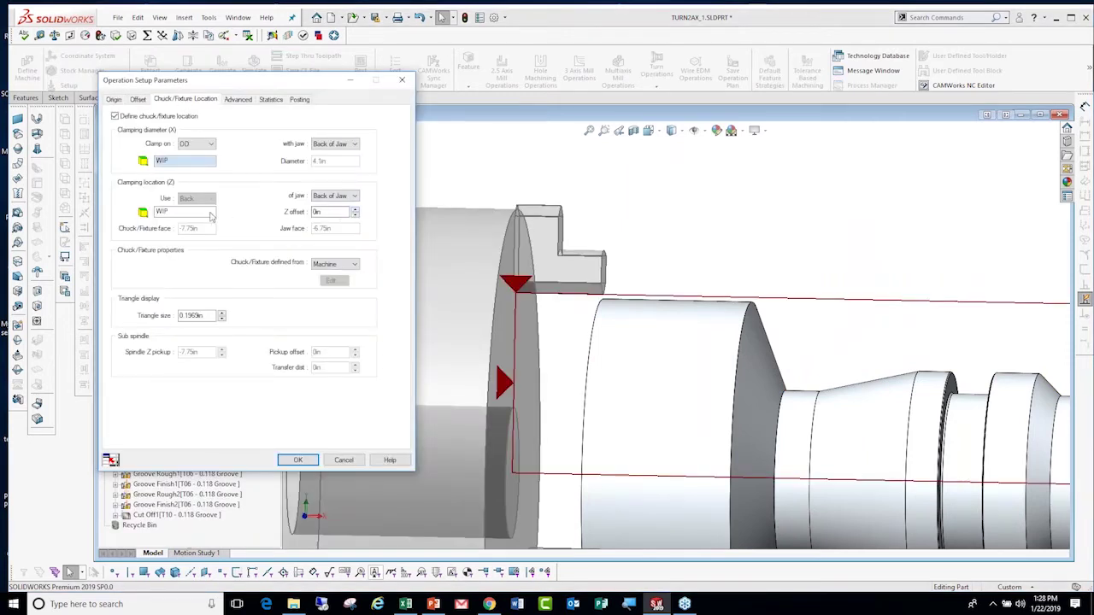
click(210, 213)
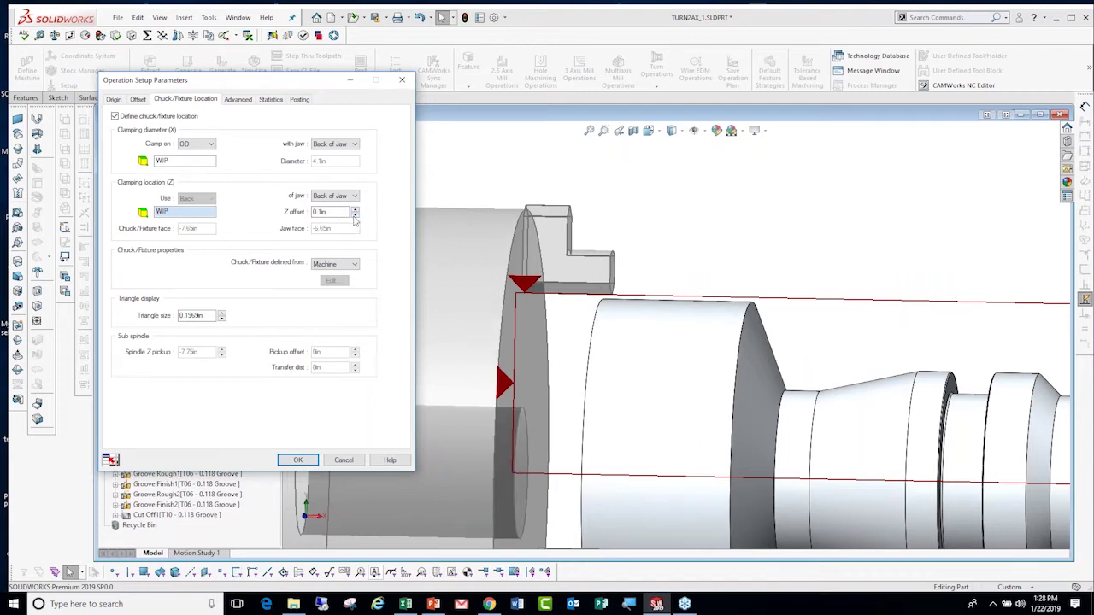
click(355, 215)
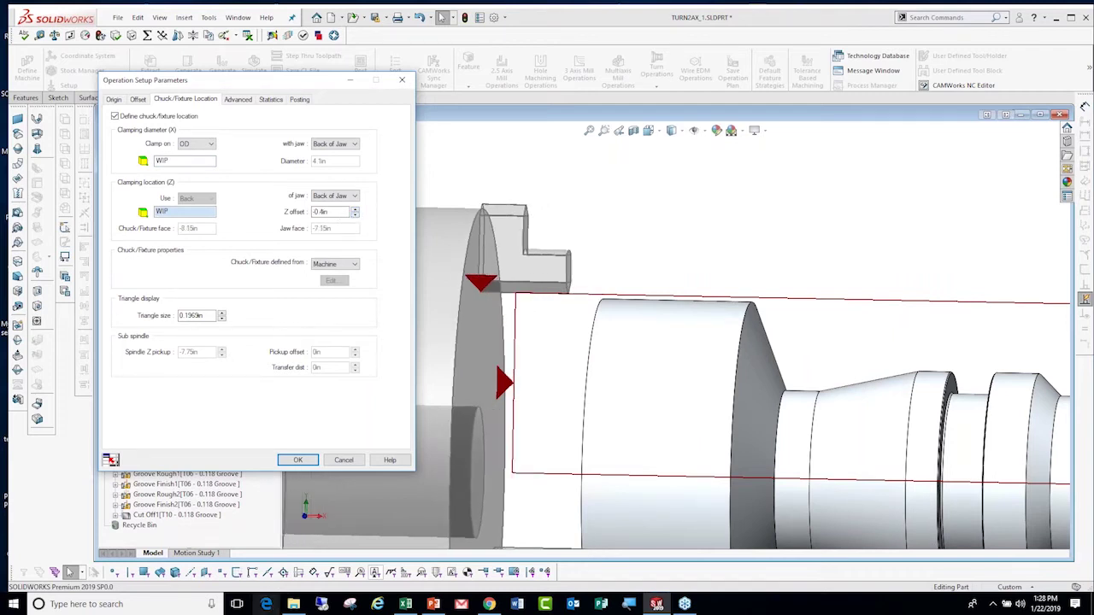
click(298, 460)
scroll(889, 419, up, 1)
scroll(887, 417, up, 1)
scroll(887, 417, down, 1)
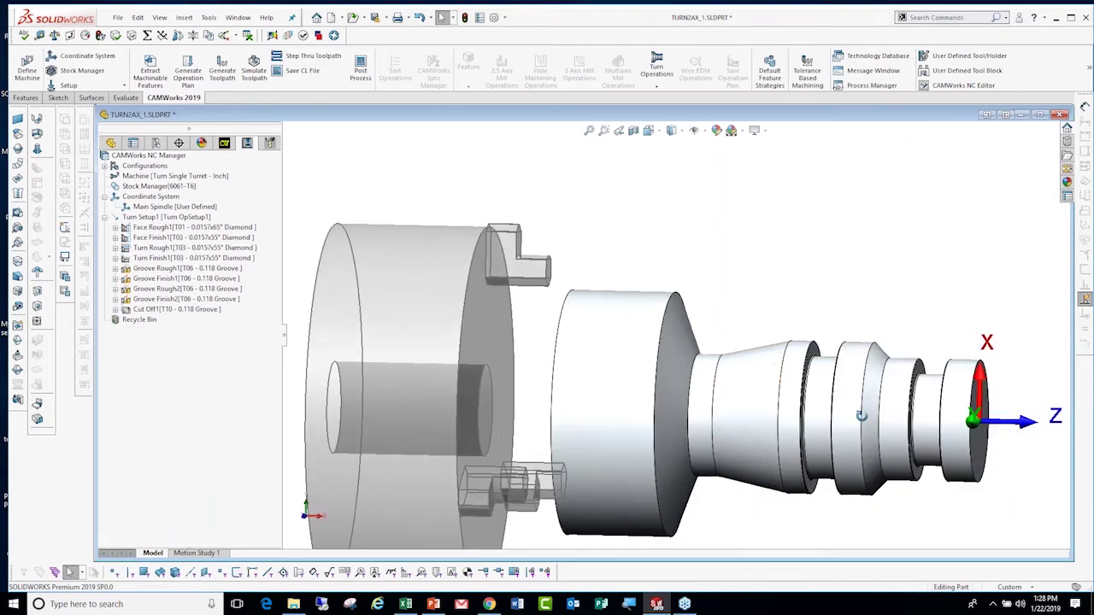
Play the TURN2AX_1 turning simulation at higher speed through Cut Off1, then exit it.
click(254, 62)
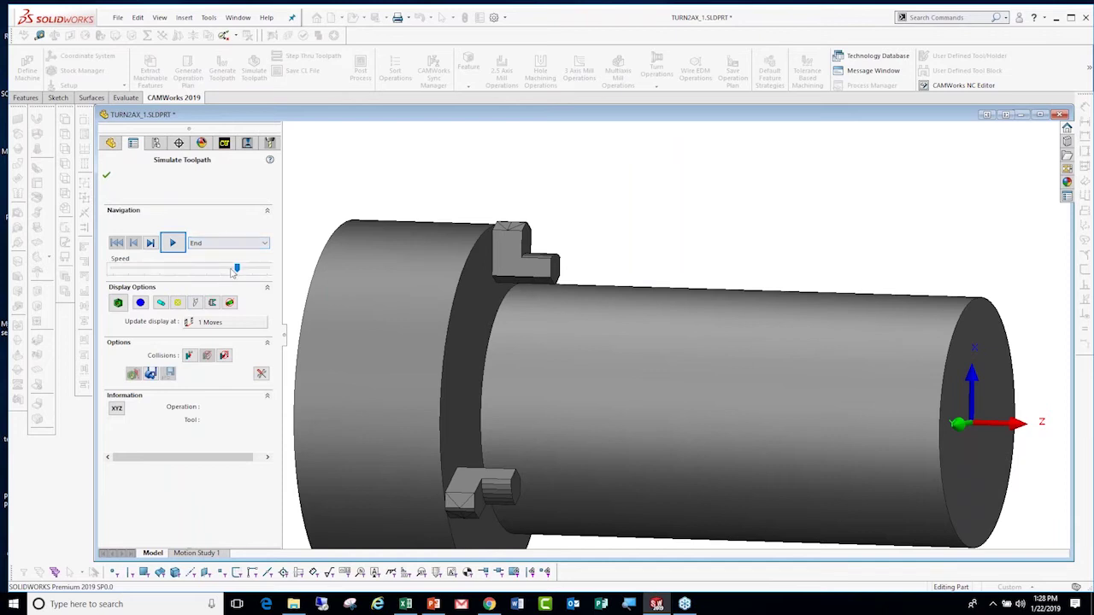
drag(231, 272, 202, 270)
click(172, 243)
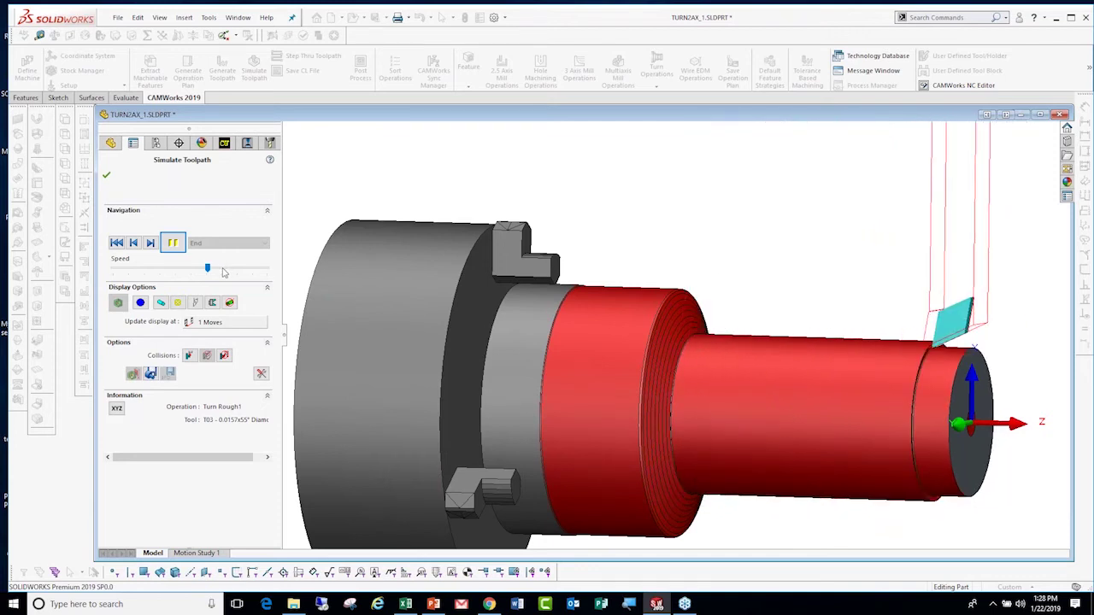
click(224, 270)
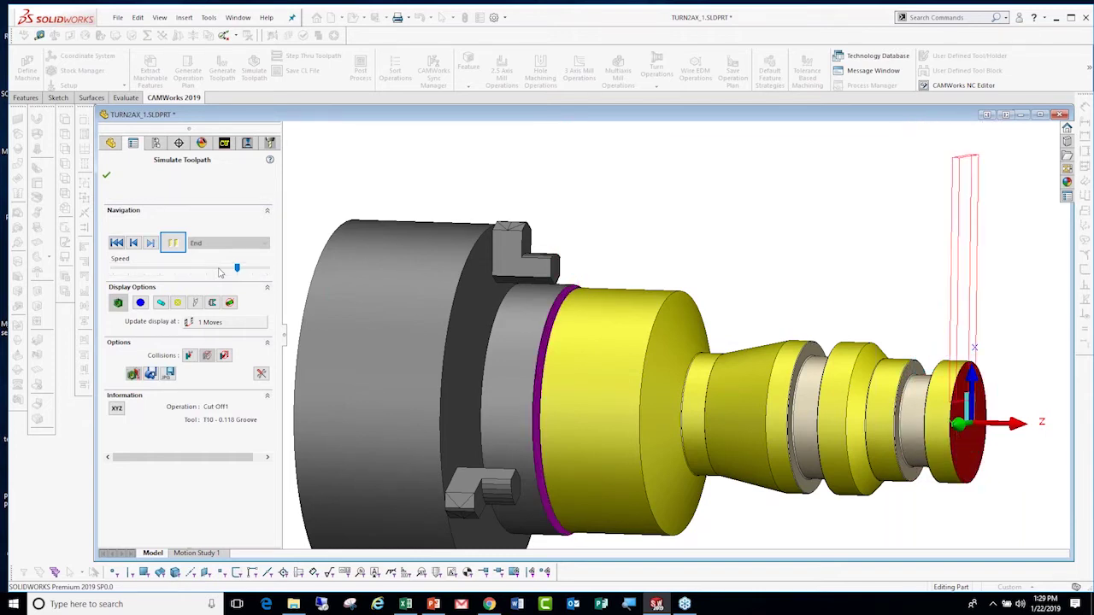
mouse_move(675, 277)
middle_down()
mouse_move(716, 273)
mouse_move(647, 253)
middle_up()
click(106, 174)
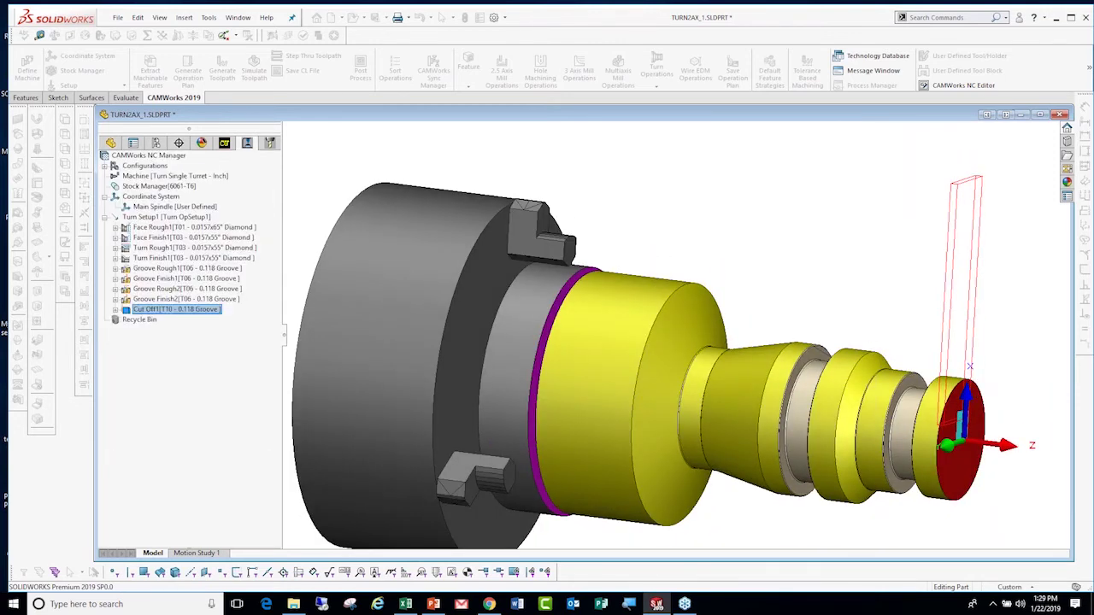
scroll(891, 386, down, 3)
Under Turn Setup1, add an OD turn feature using the Thread strategy on the shaft's small end cylinder.
scroll(889, 391, down, 2)
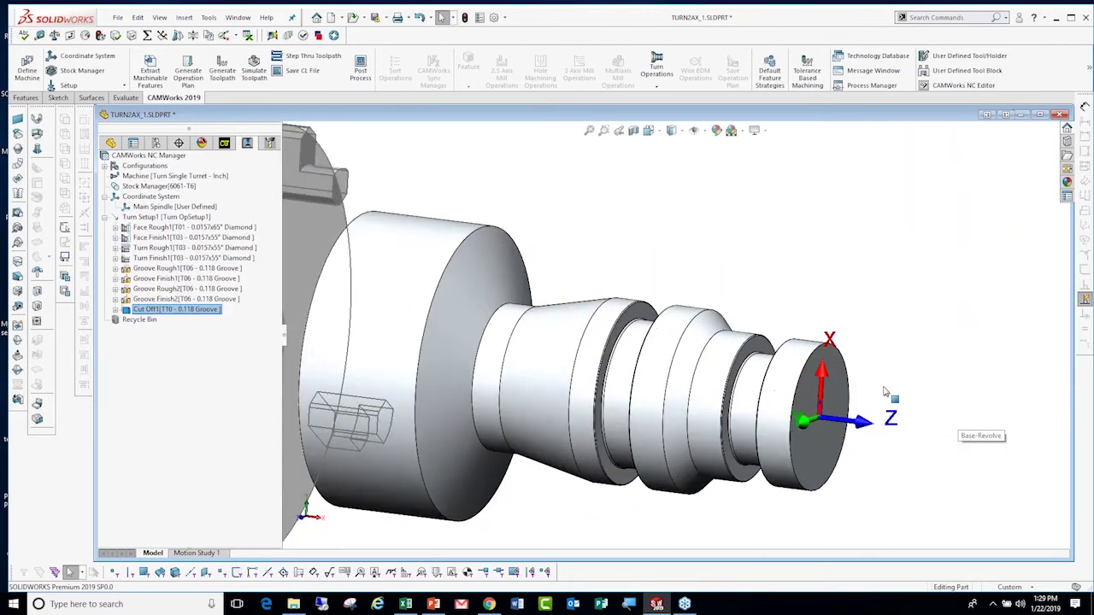
scroll(889, 393, down, 2)
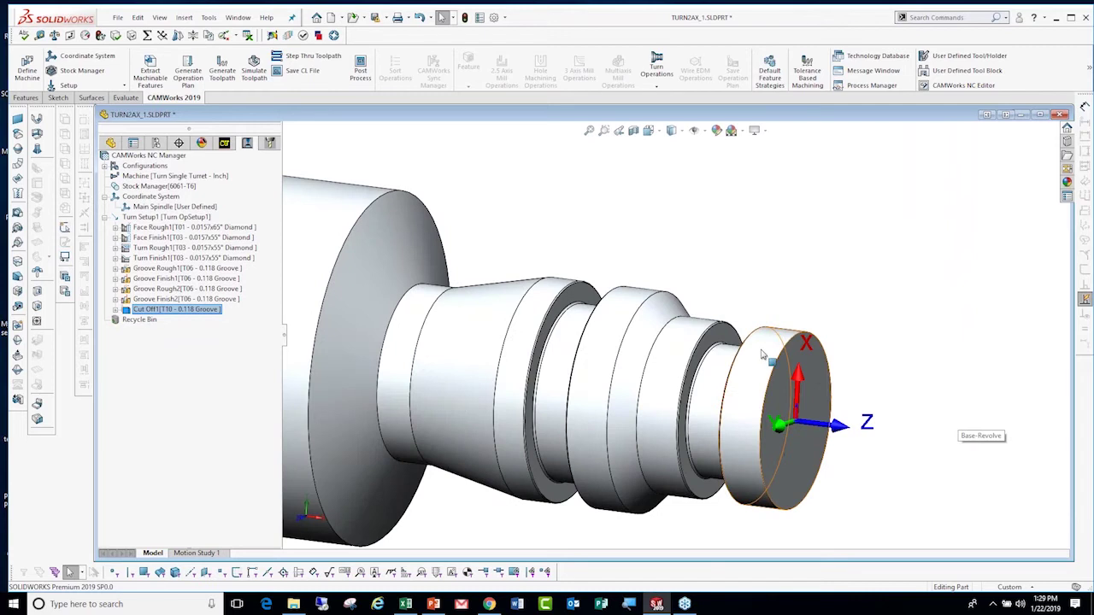
click(223, 142)
click(140, 217)
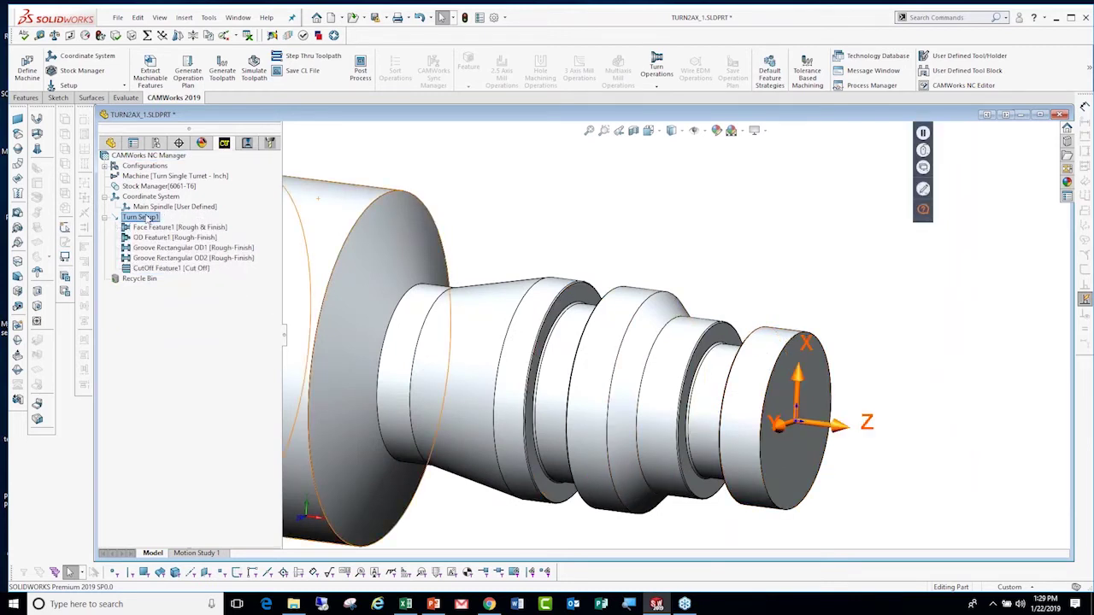
right_click(144, 217)
click(197, 272)
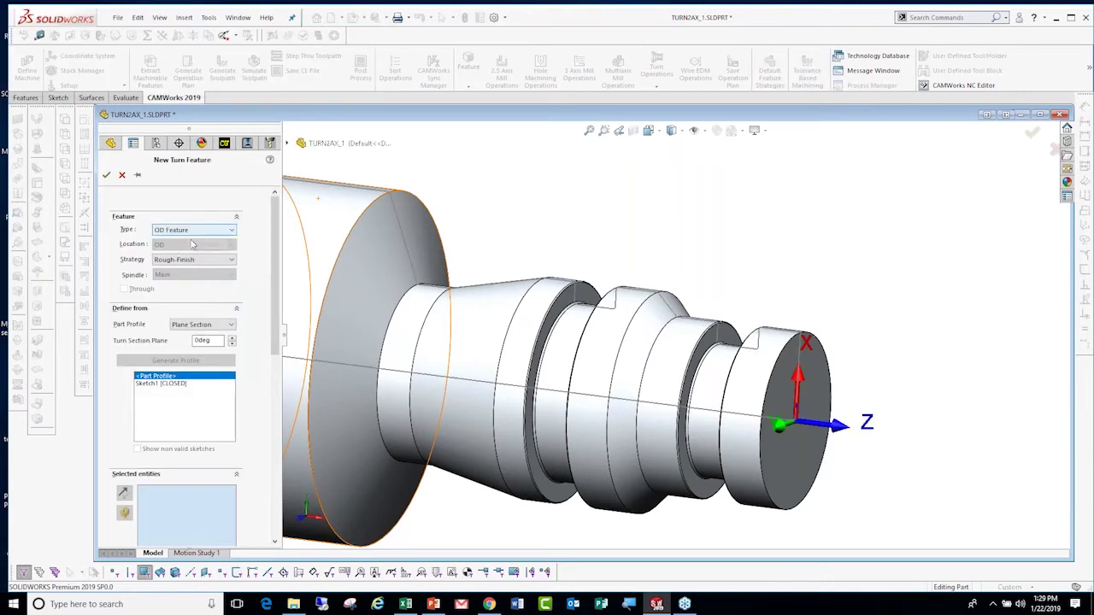
click(205, 264)
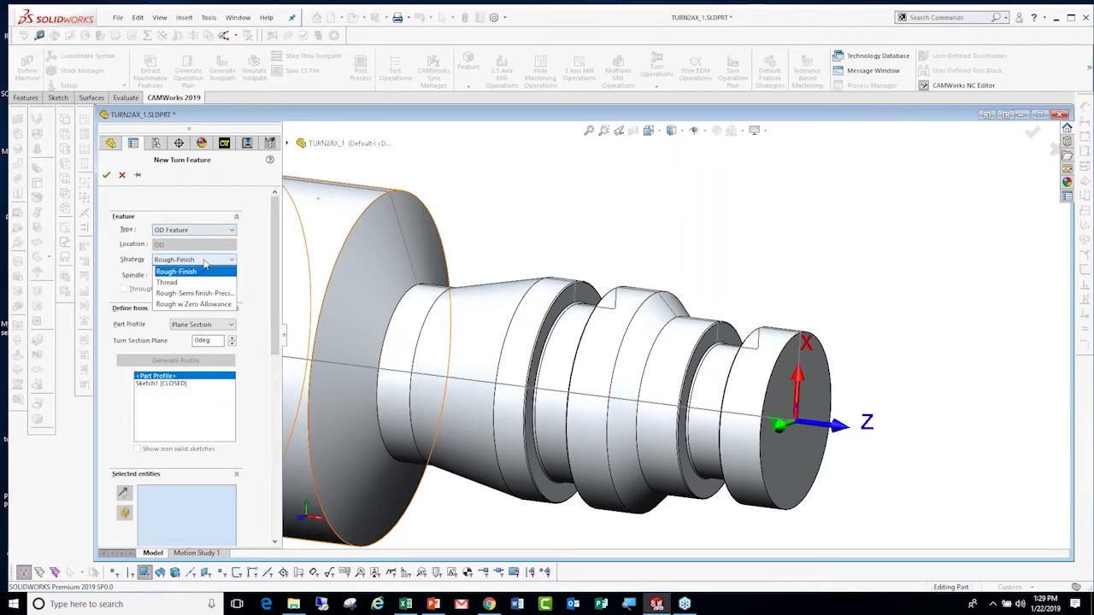
click(184, 283)
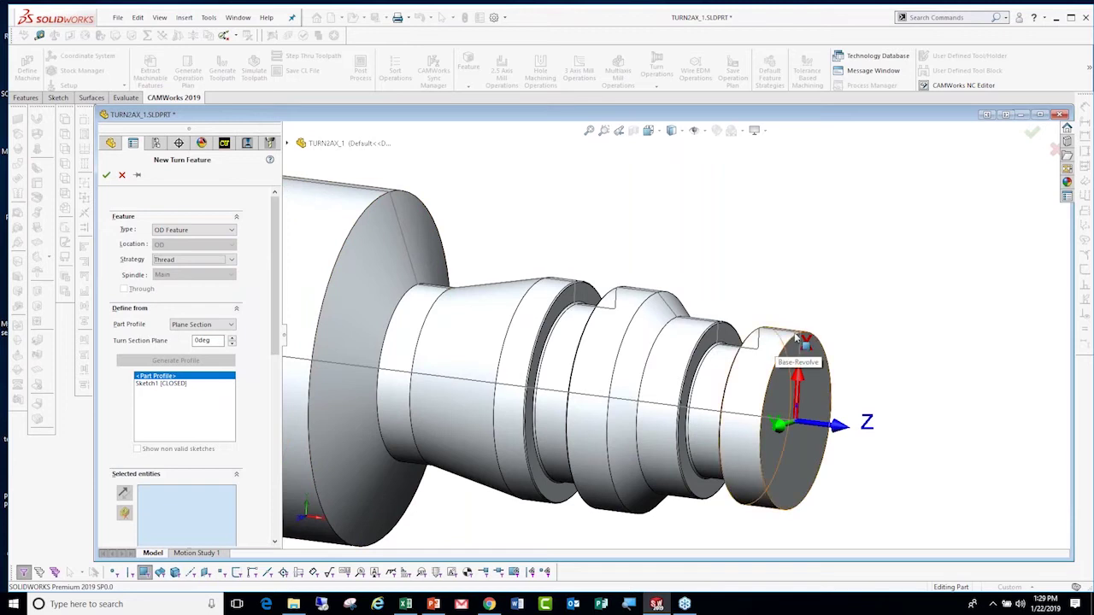
click(785, 342)
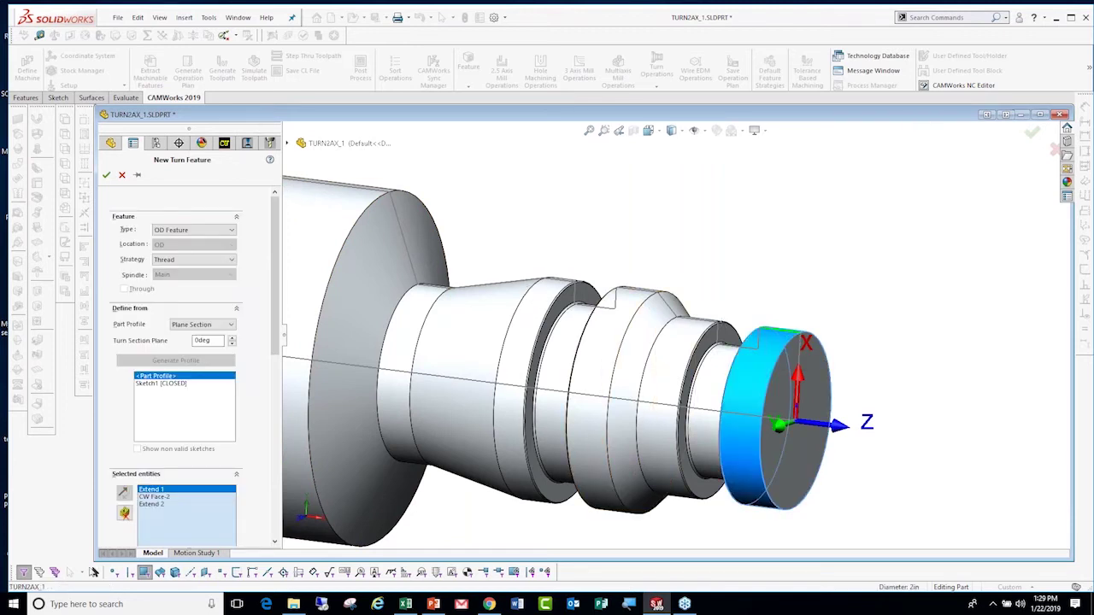
click(108, 175)
Set OD Feature2's thread from the library to 1 1/2-12 UNF (0.0833in pitch, 0.0511in depth).
right_click(166, 278)
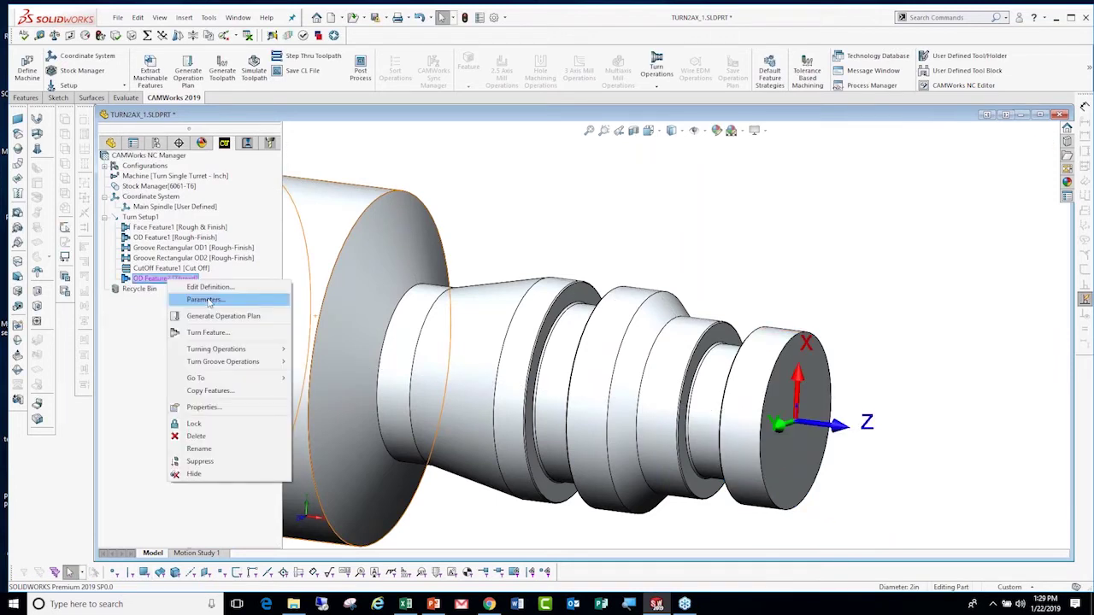
click(207, 300)
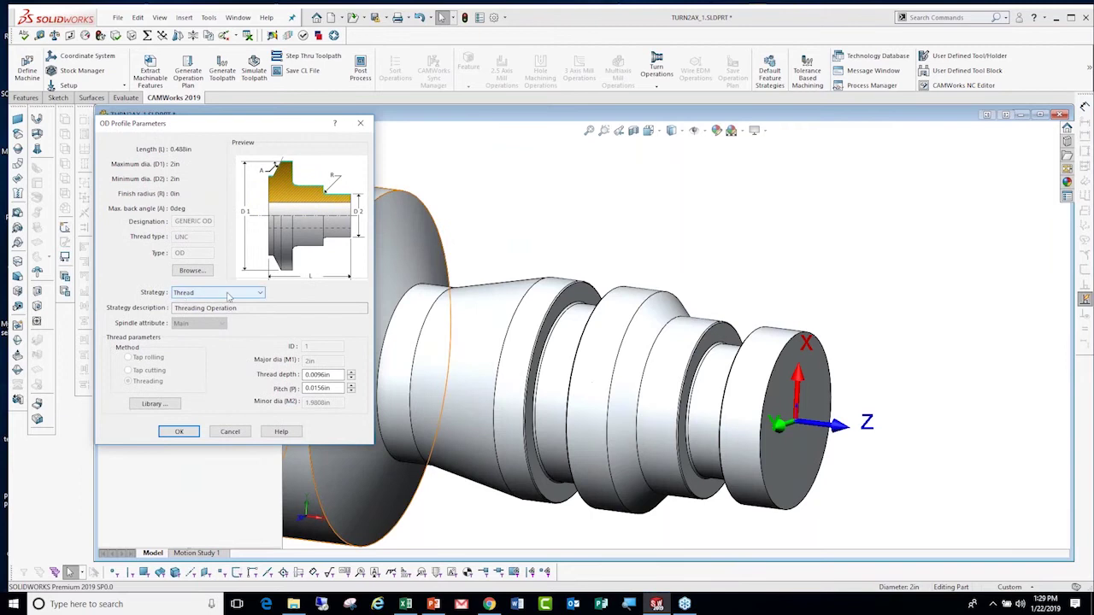
click(153, 403)
click(168, 407)
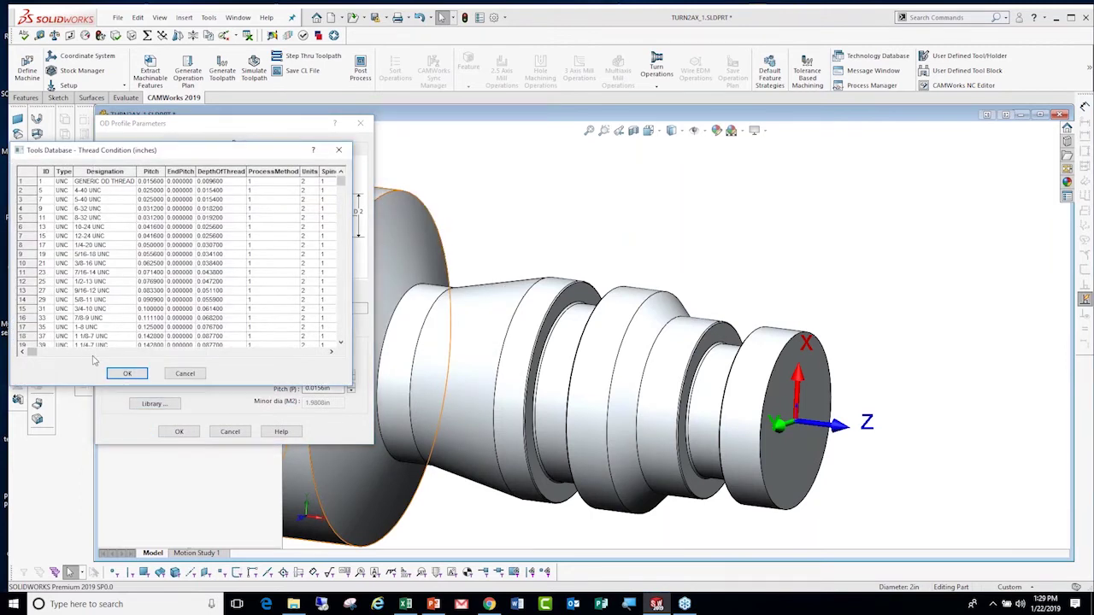
scroll(119, 313, down, 5)
scroll(123, 305, down, 5)
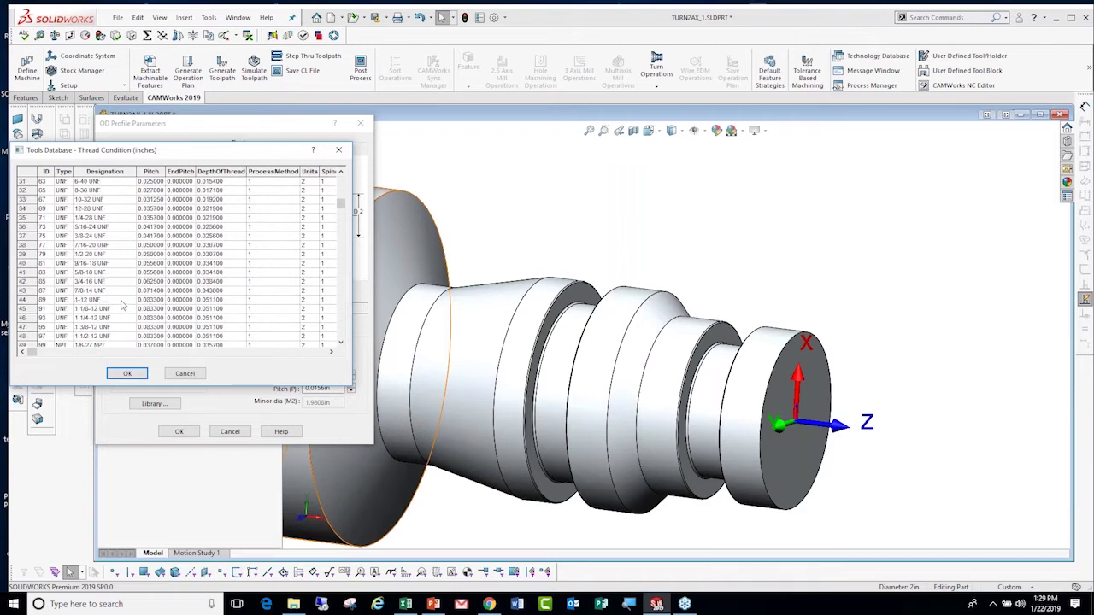
scroll(123, 305, down, 5)
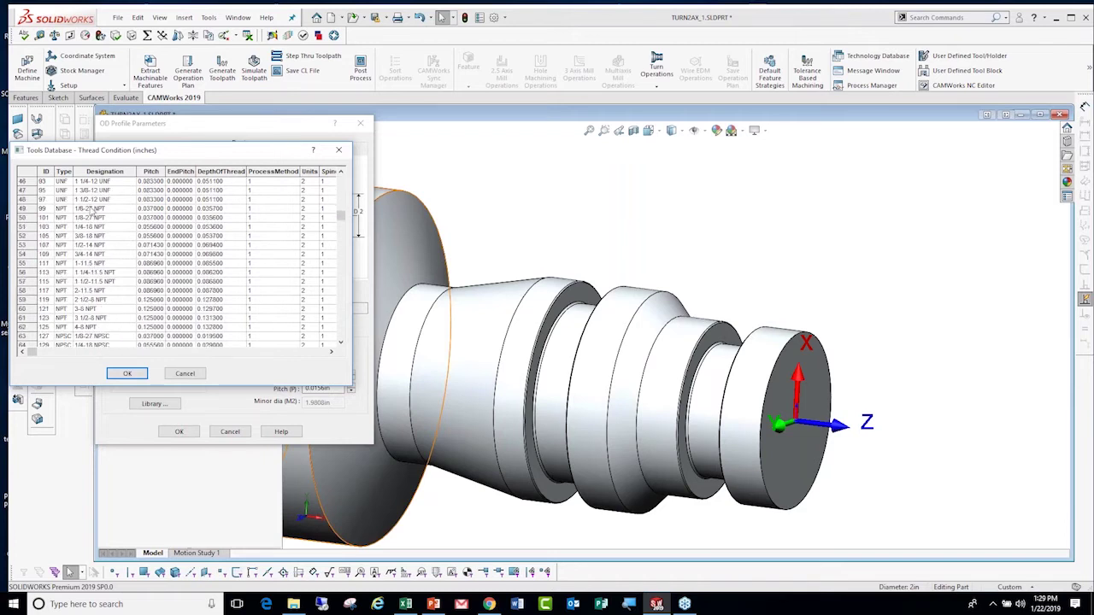
click(26, 199)
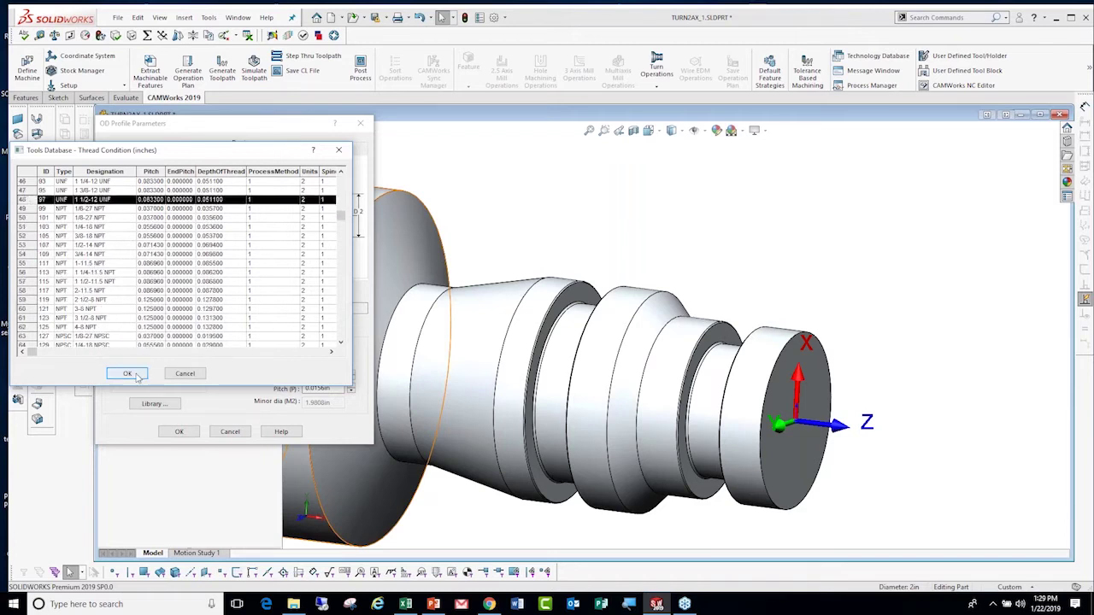
click(128, 373)
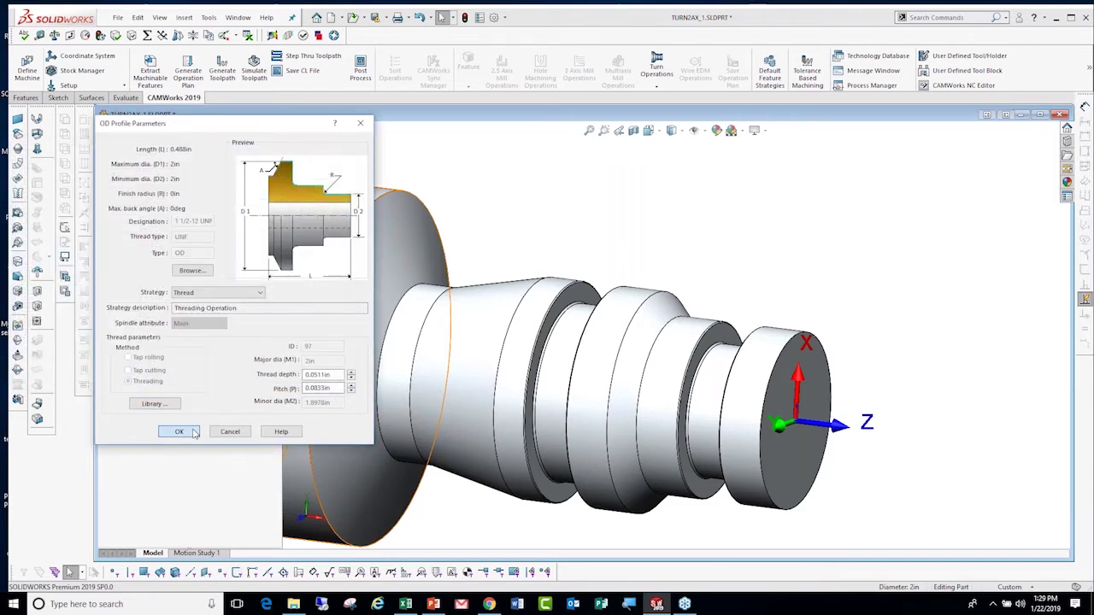
click(178, 432)
right_click(158, 278)
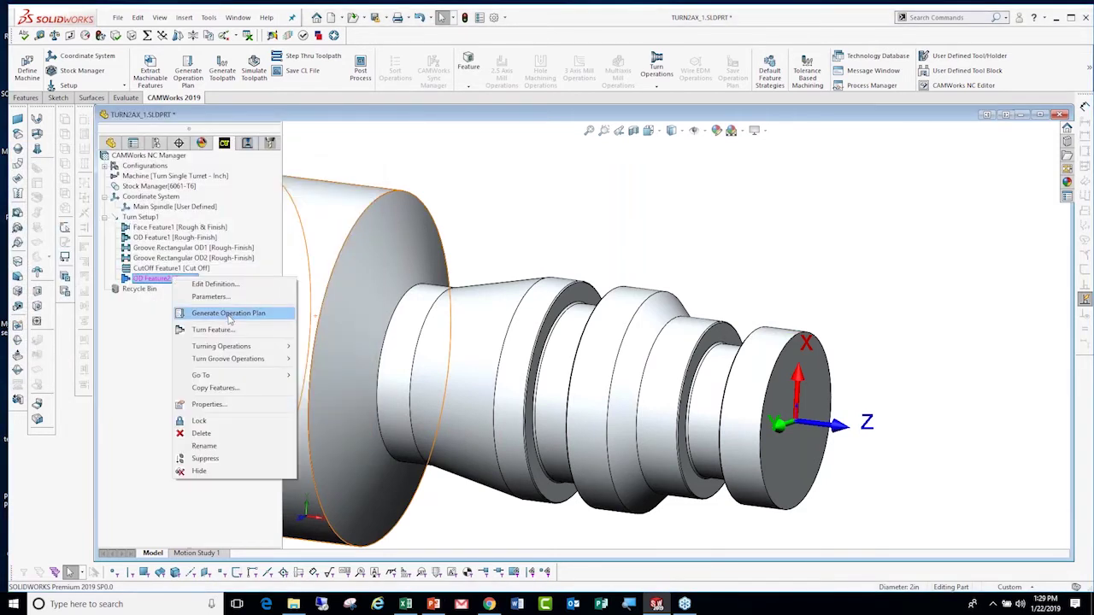
Generate the Thread1 operation for OD Feature2, build its toolpath, and view the threaded end.
click(229, 313)
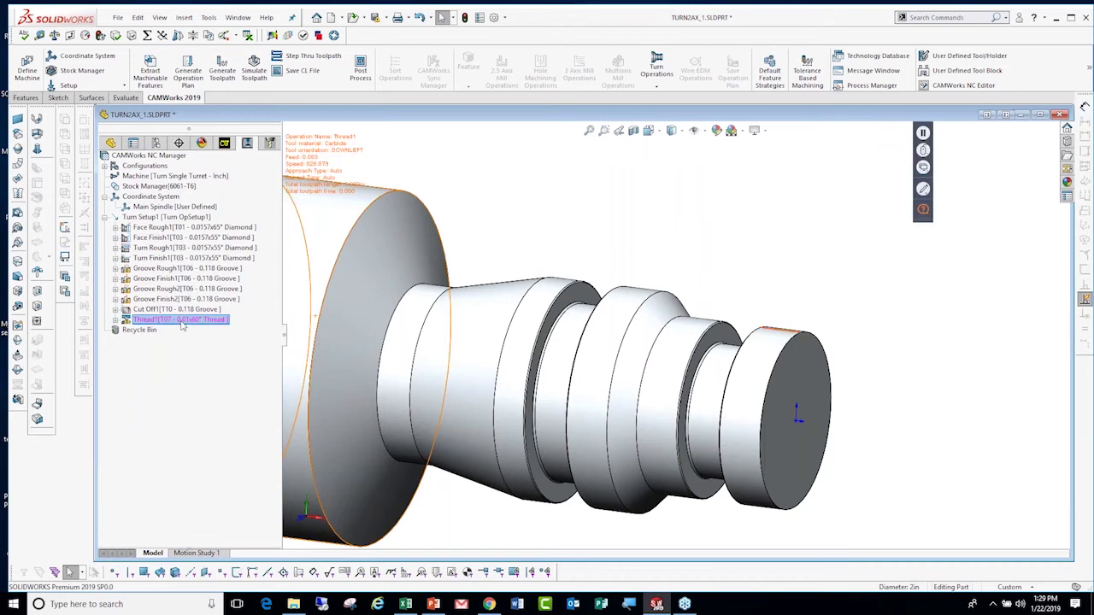
right_click(180, 320)
click(250, 343)
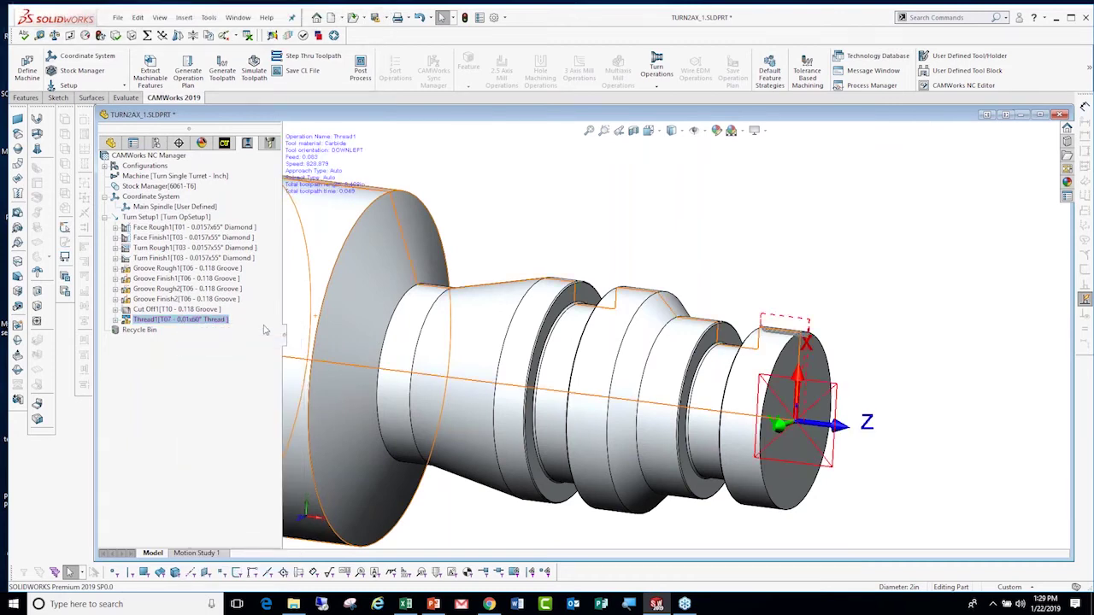
scroll(822, 328, down, 2)
scroll(823, 327, down, 3)
scroll(557, 311, up, 1)
mouse_move(556, 311)
middle_down()
mouse_move(494, 376)
mouse_move(479, 362)
middle_up()
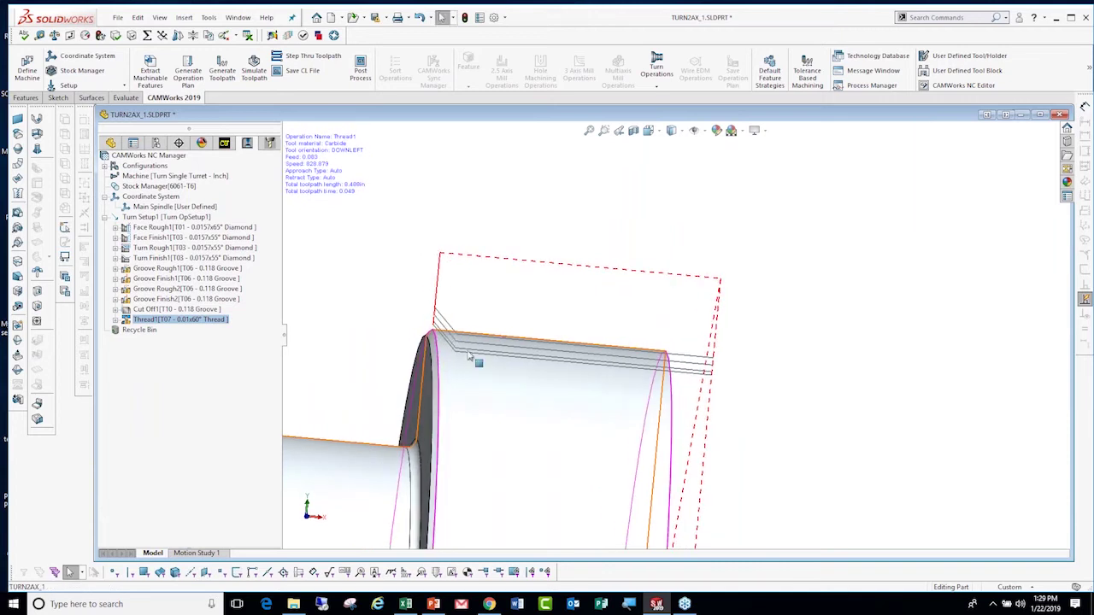
Open Thread1's operation parameters and preview its current thread toolpath on the part.
right_click(179, 322)
click(207, 283)
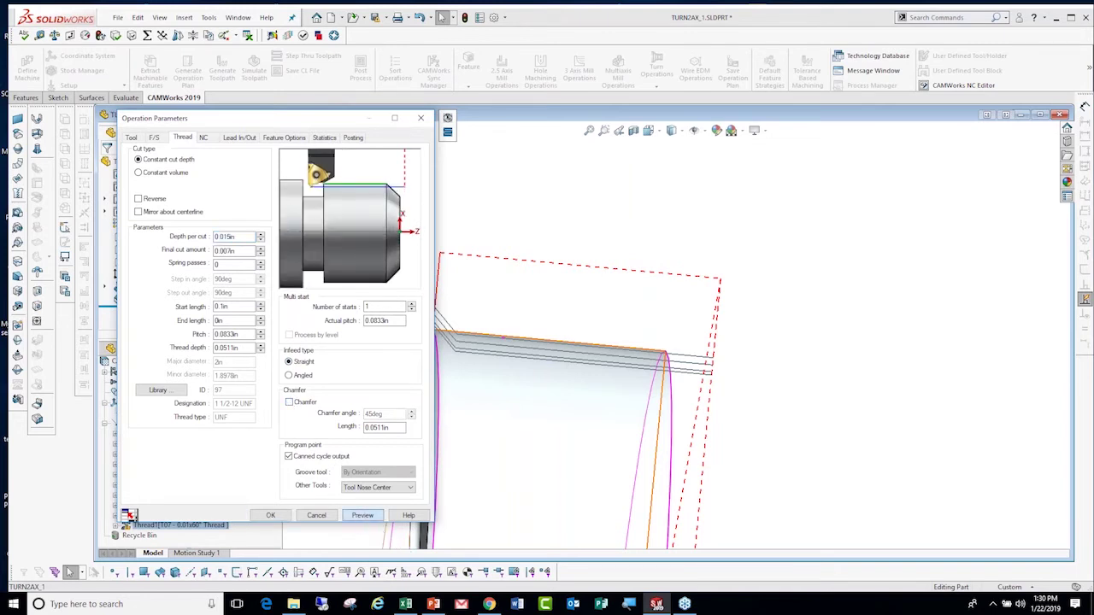
click(364, 516)
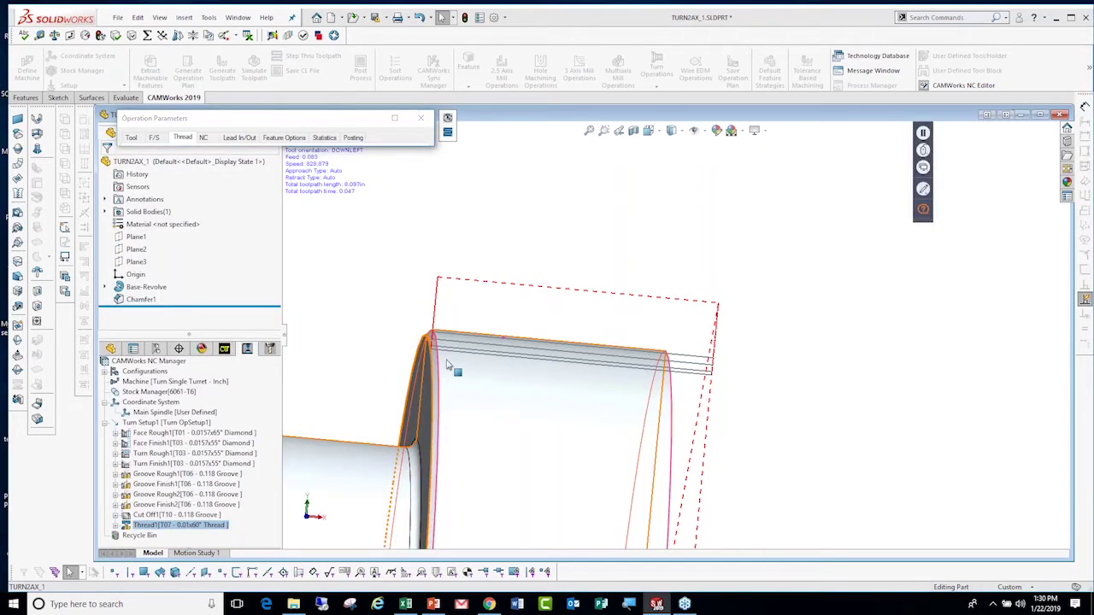
middle_drag(446, 365, 468, 367)
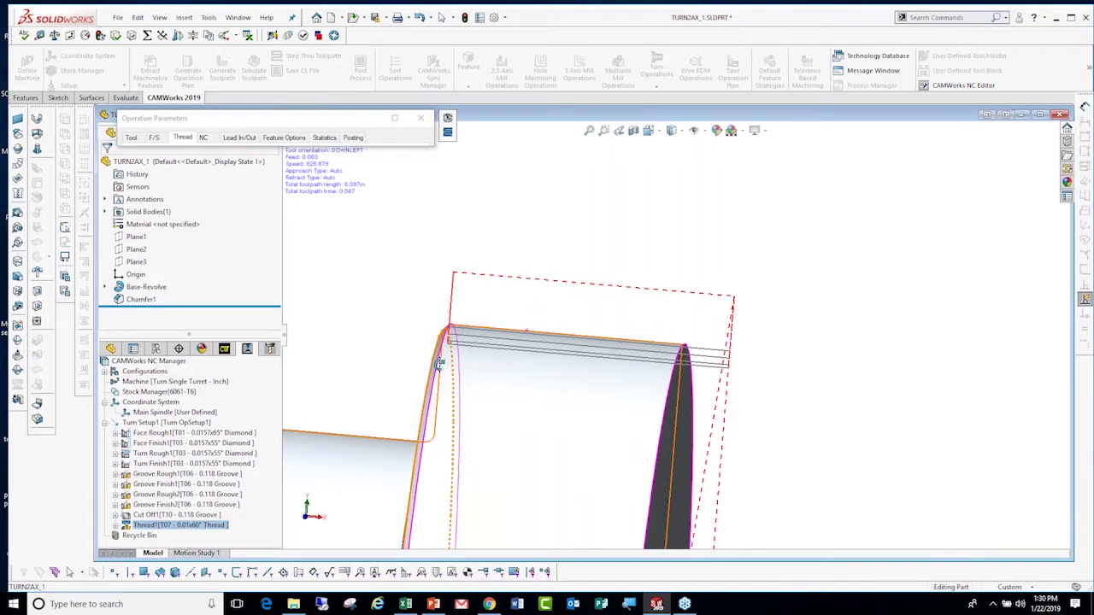
Change Thread1's end length from 0in to 0.1in and preview the updated toolpath.
click(395, 119)
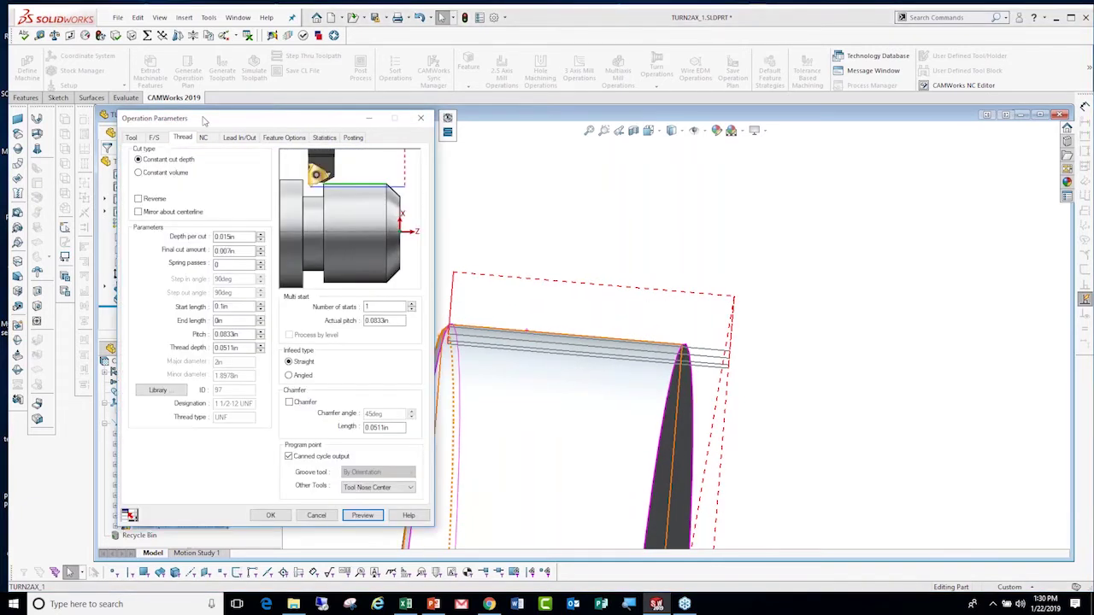
drag(187, 115, 130, 74)
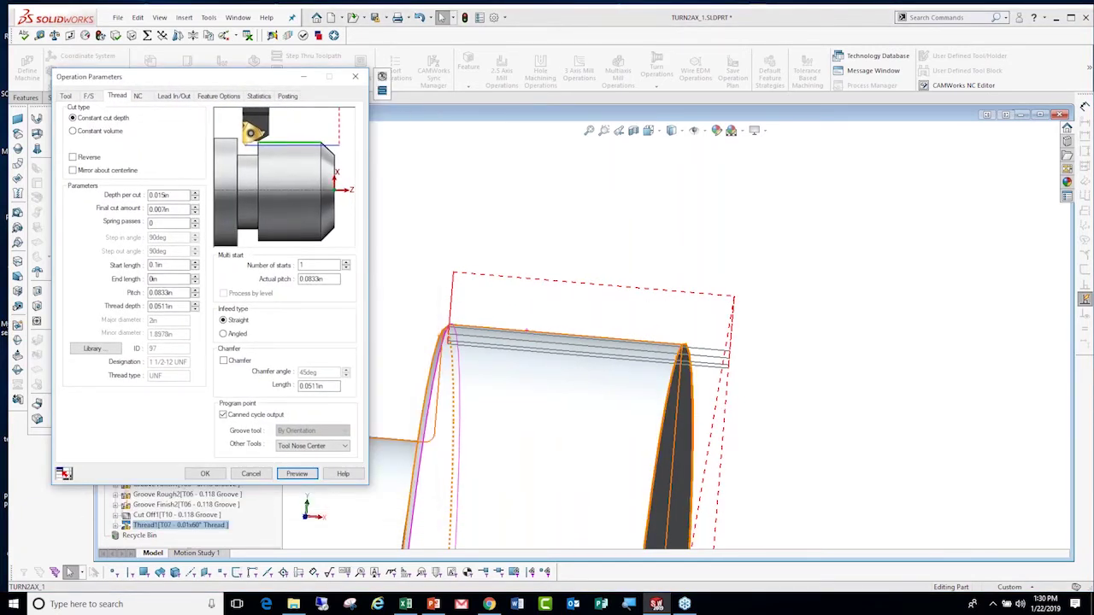
click(195, 276)
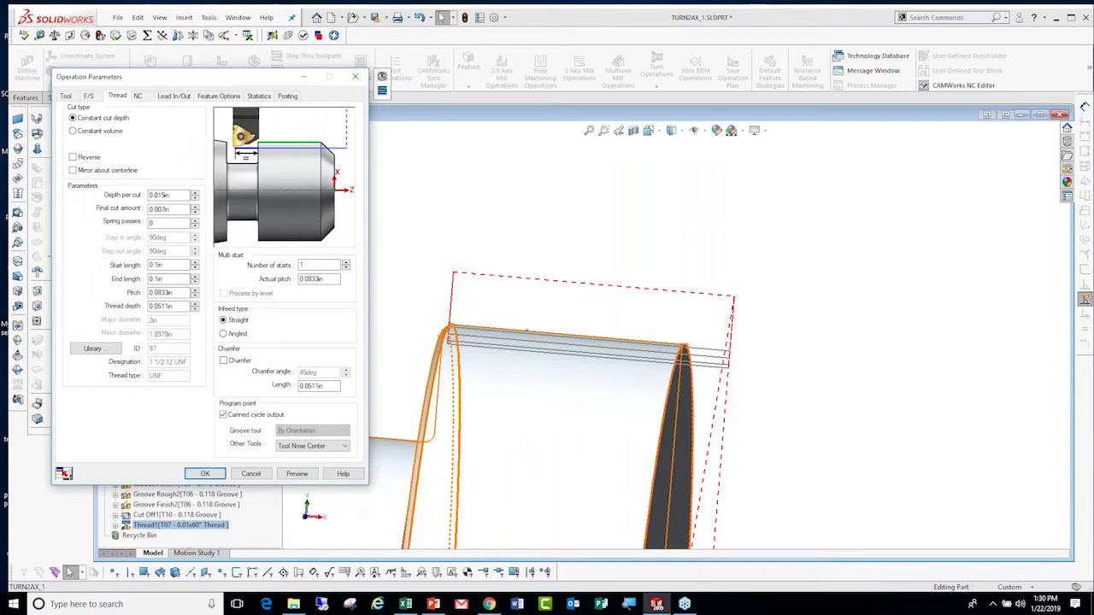
click(306, 475)
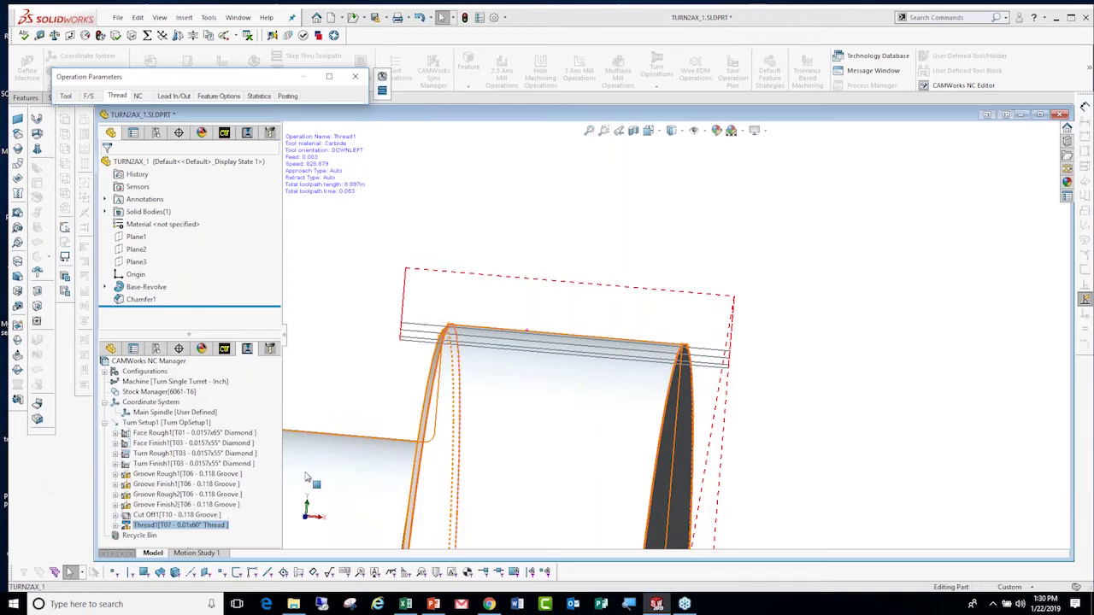
click(330, 78)
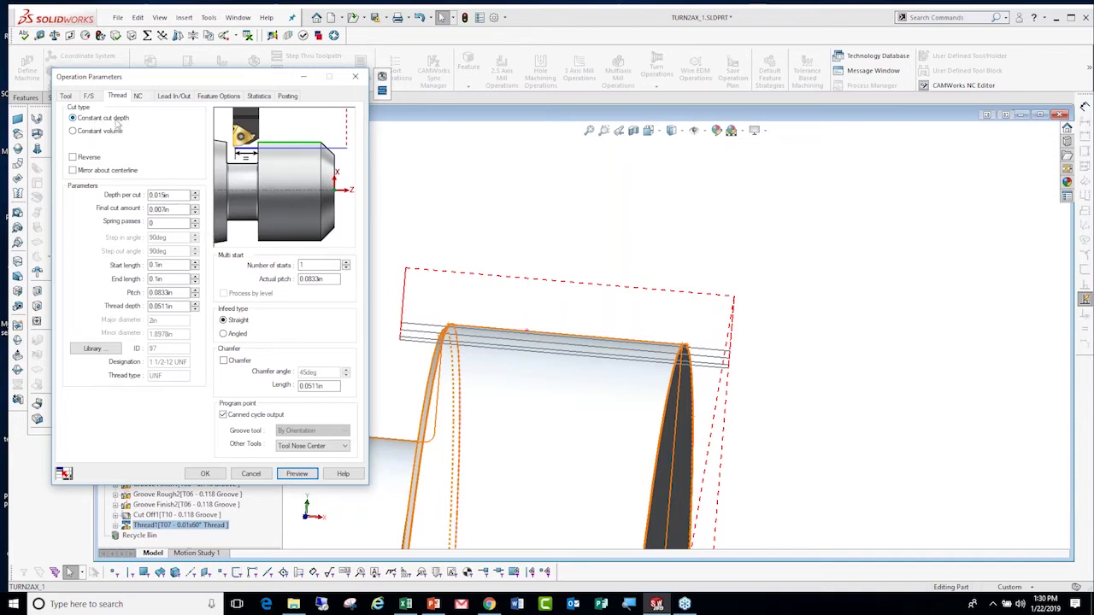
Switch Thread1 to constant volume cutting with a 0.001in final cut and preview it.
click(73, 131)
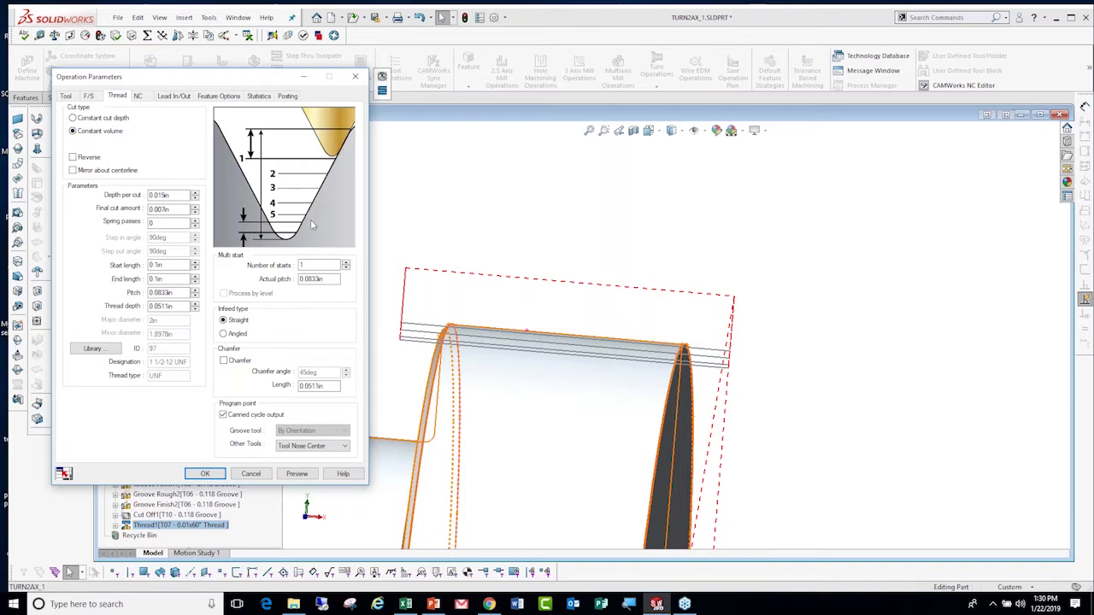
double_click(165, 209)
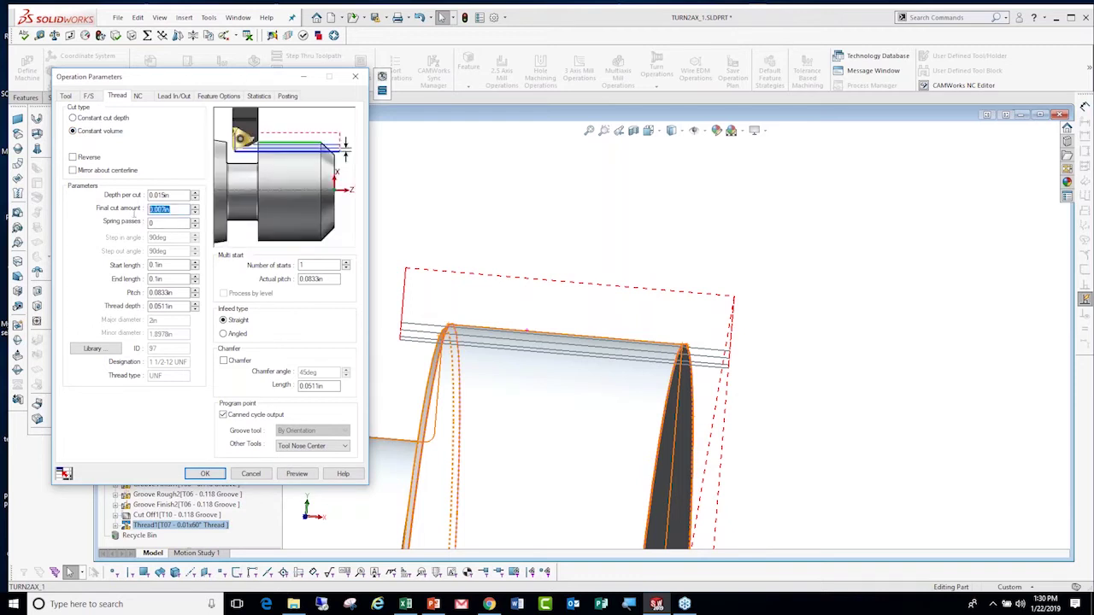
key(BackSpace)
click(168, 223)
click(313, 474)
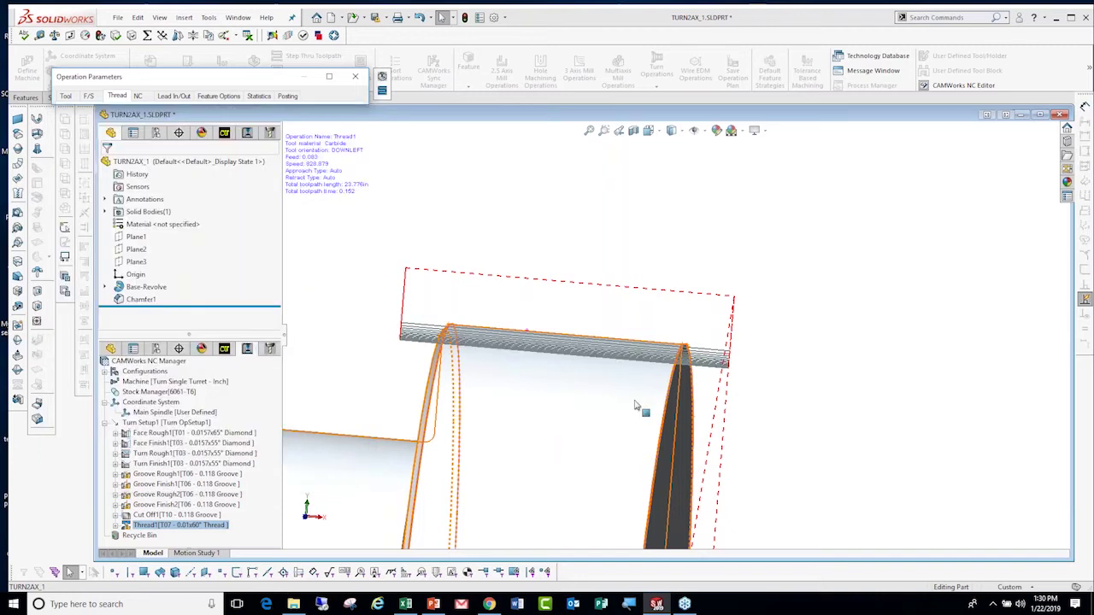
scroll(719, 374, down, 3)
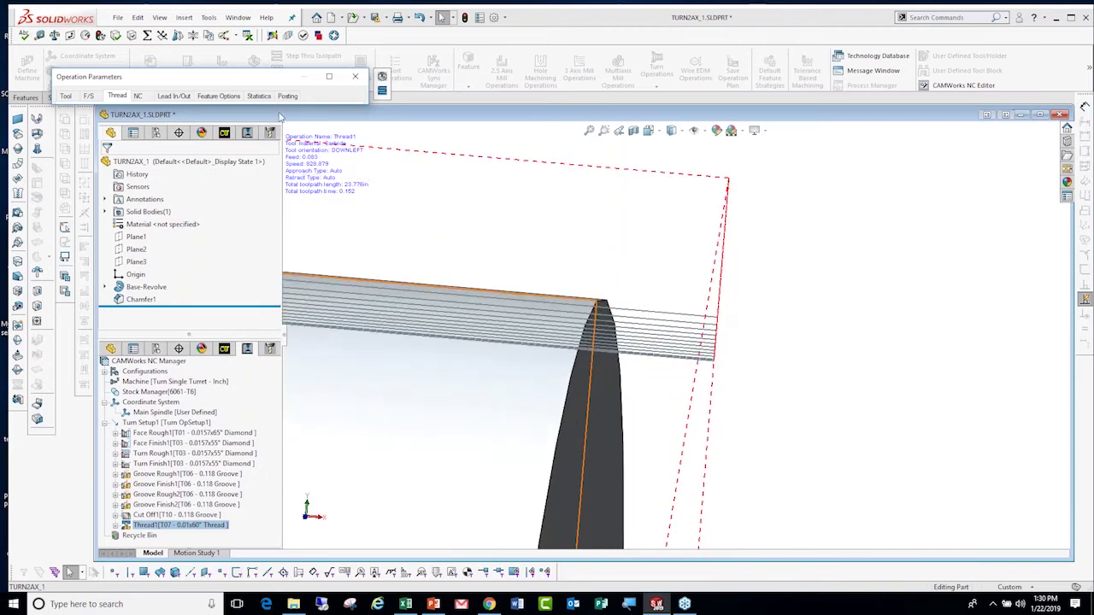
Change Thread1's infeed type to angled and preview the angled passes.
click(330, 77)
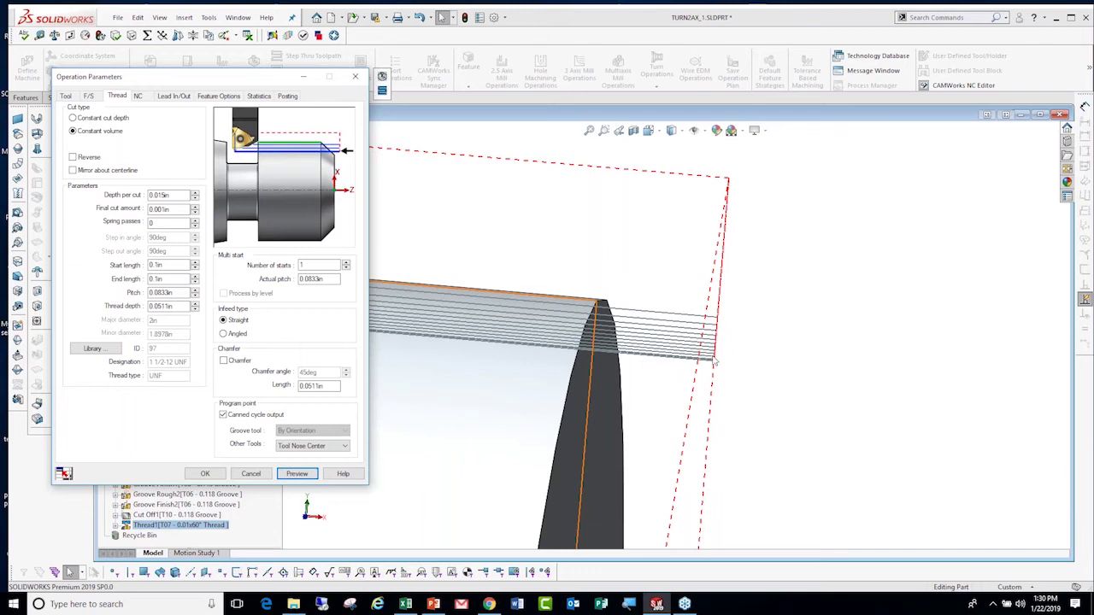
click(224, 335)
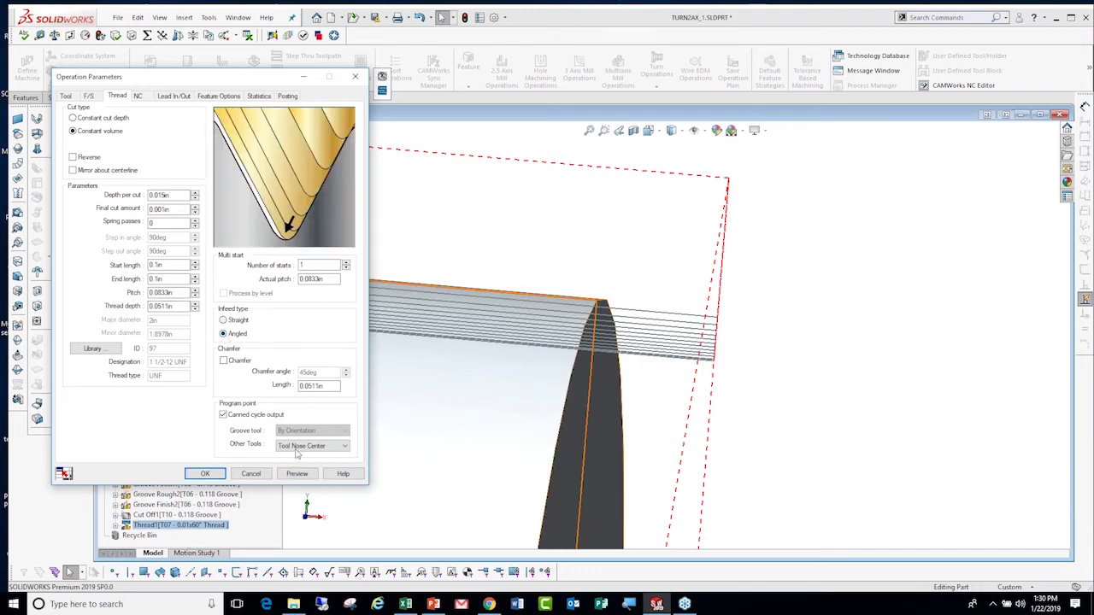
click(296, 475)
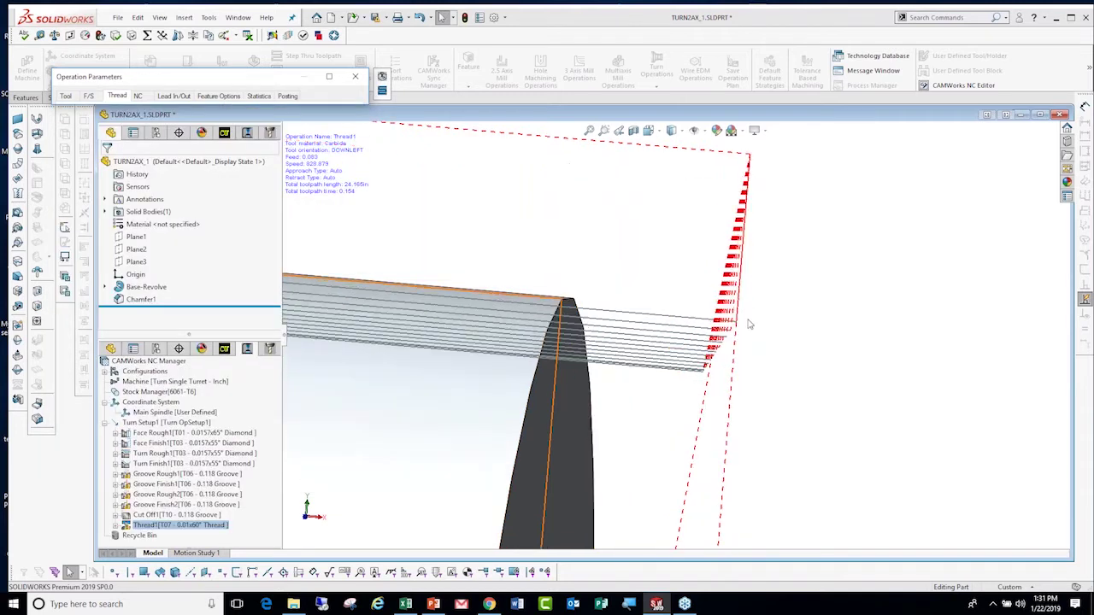
scroll(616, 436, down, 3)
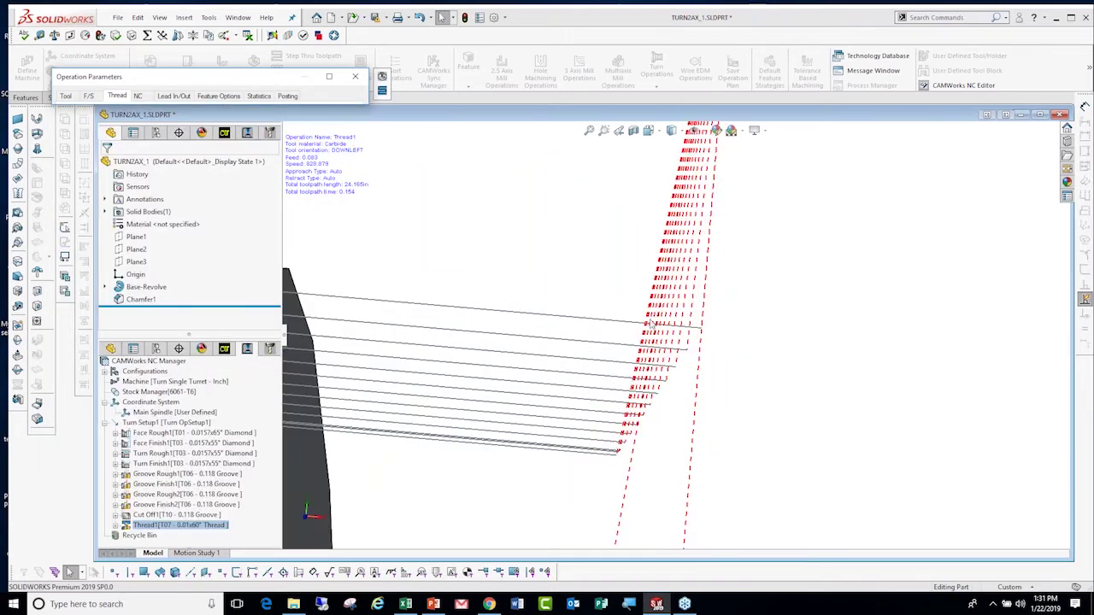
click(329, 76)
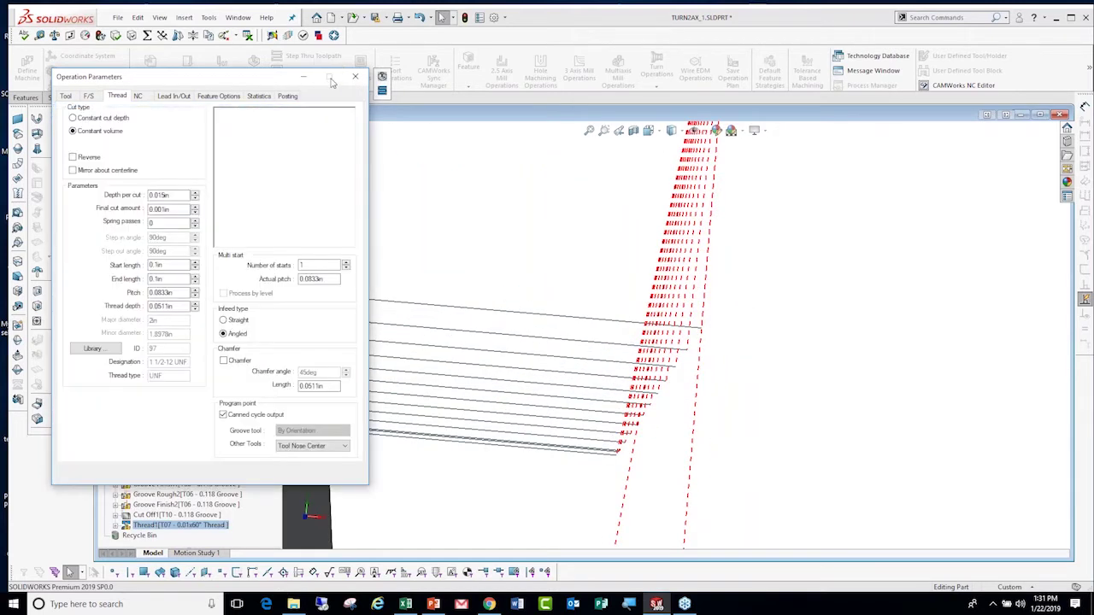
Accept the thread parameters, move Thread1 ahead of Cut Off1, and regenerate the toolpaths.
click(205, 477)
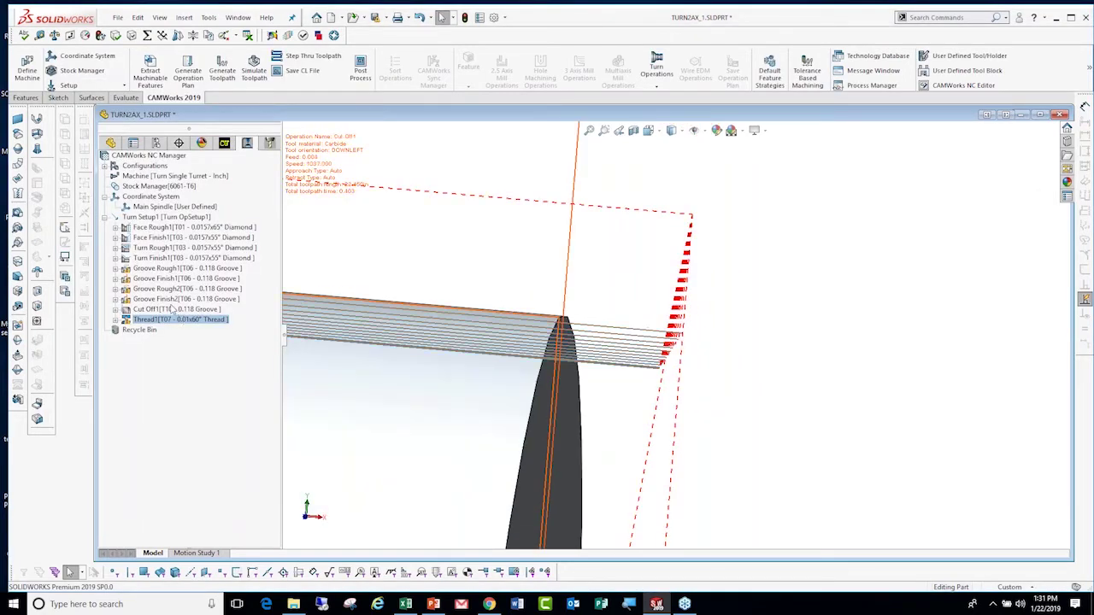
drag(195, 319, 181, 309)
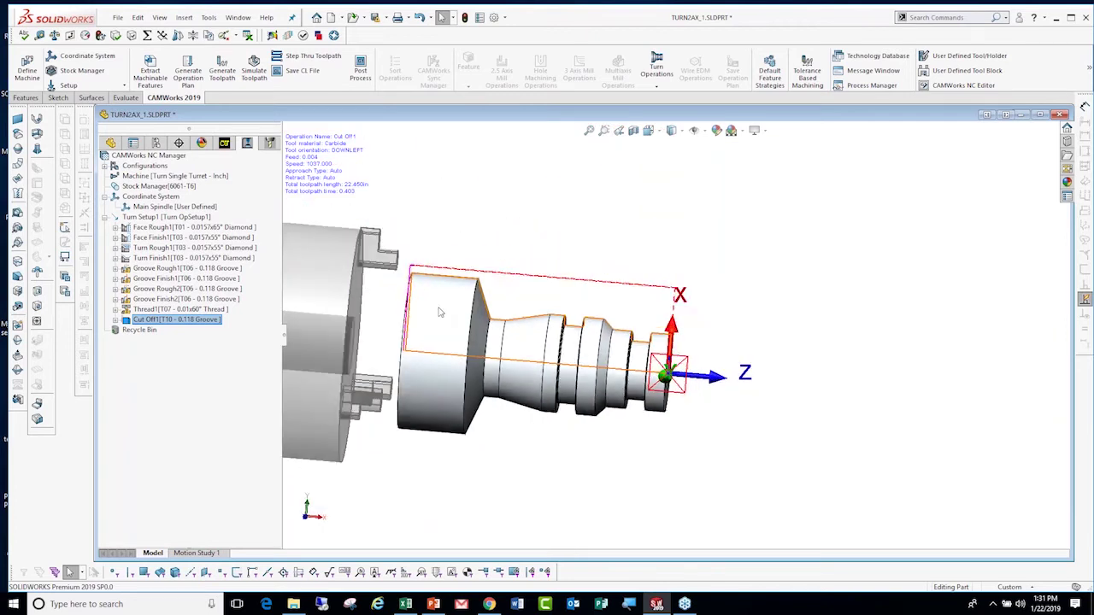
mouse_move(187, 268)
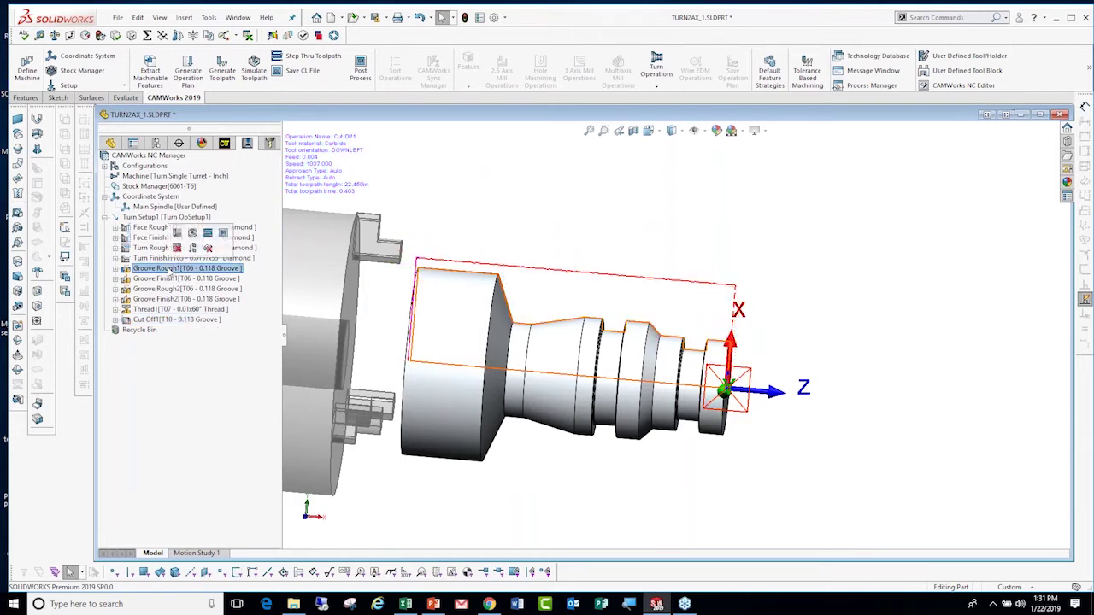
click(180, 238)
drag(182, 238, 182, 240)
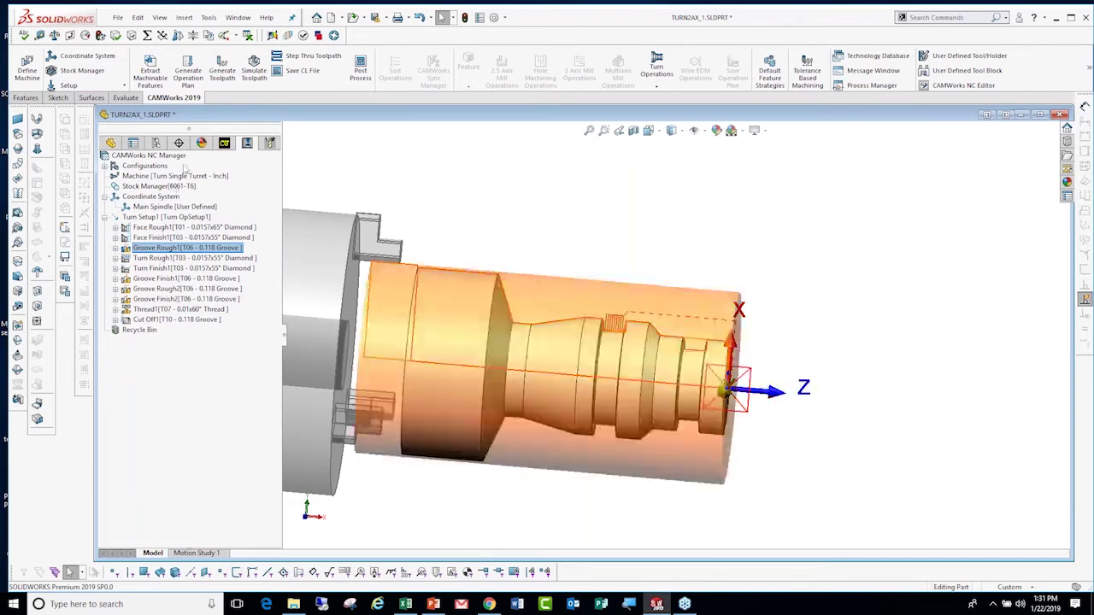
click(222, 68)
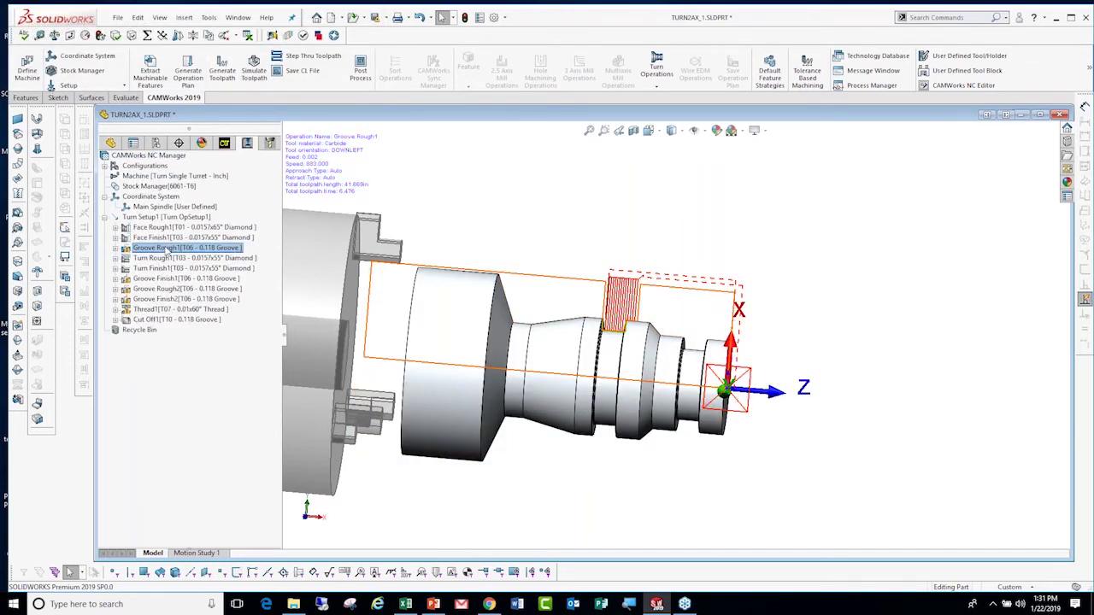
click(186, 247)
Move Groove Rough1 below Turn Finish1, regenerate all toolpaths, and open Simulate Toolpath.
click(171, 259)
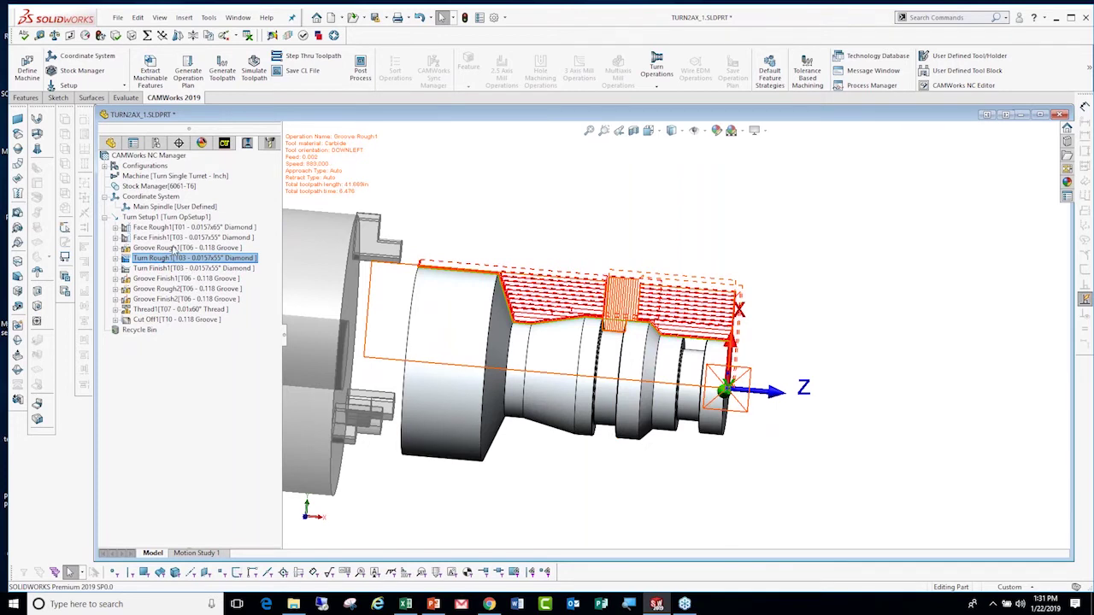
click(173, 279)
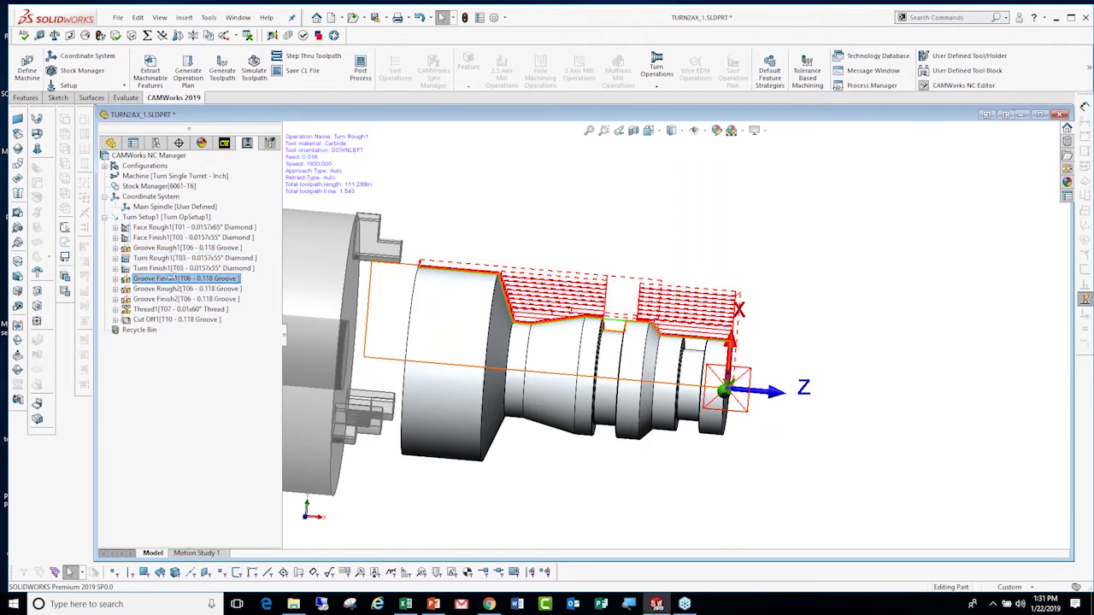
click(172, 268)
drag(171, 268, 171, 270)
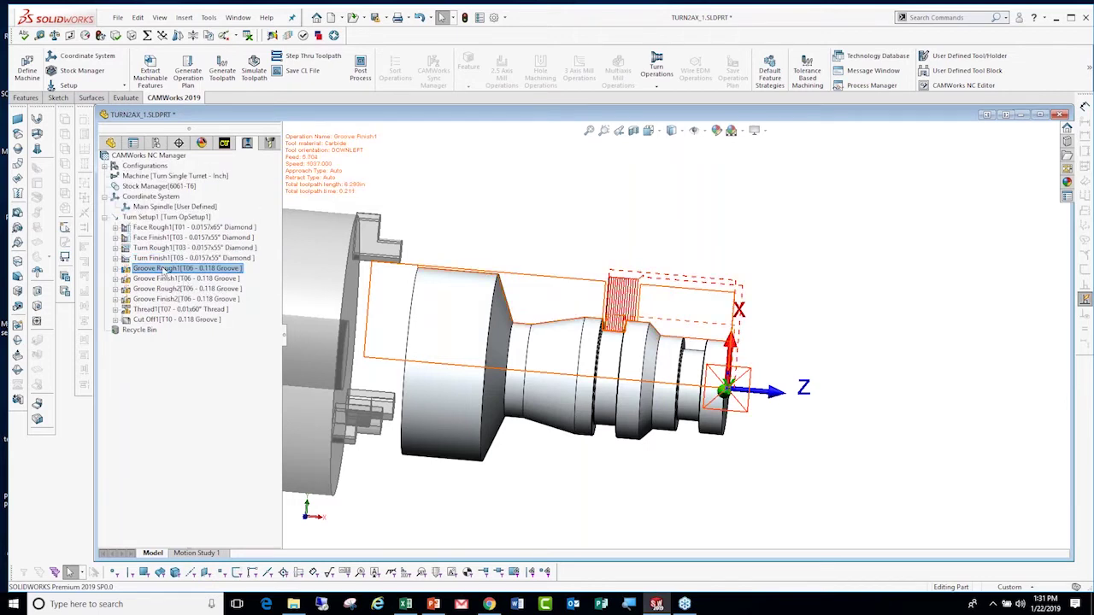
click(222, 70)
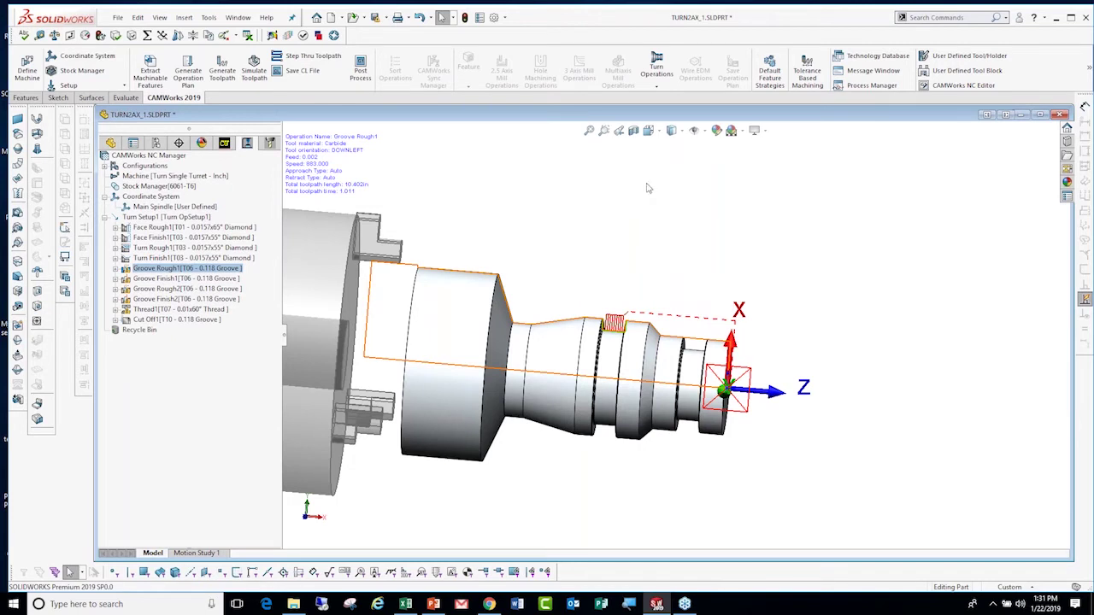
click(254, 71)
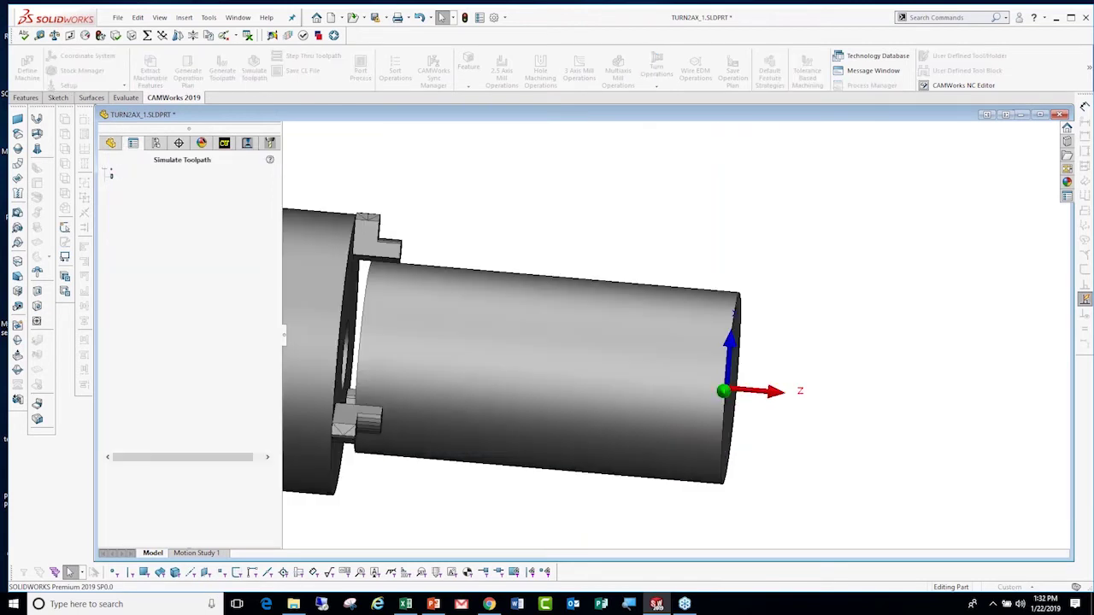
Run the simulation at maximum speed through threading and Cut Off1, then close it.
click(173, 243)
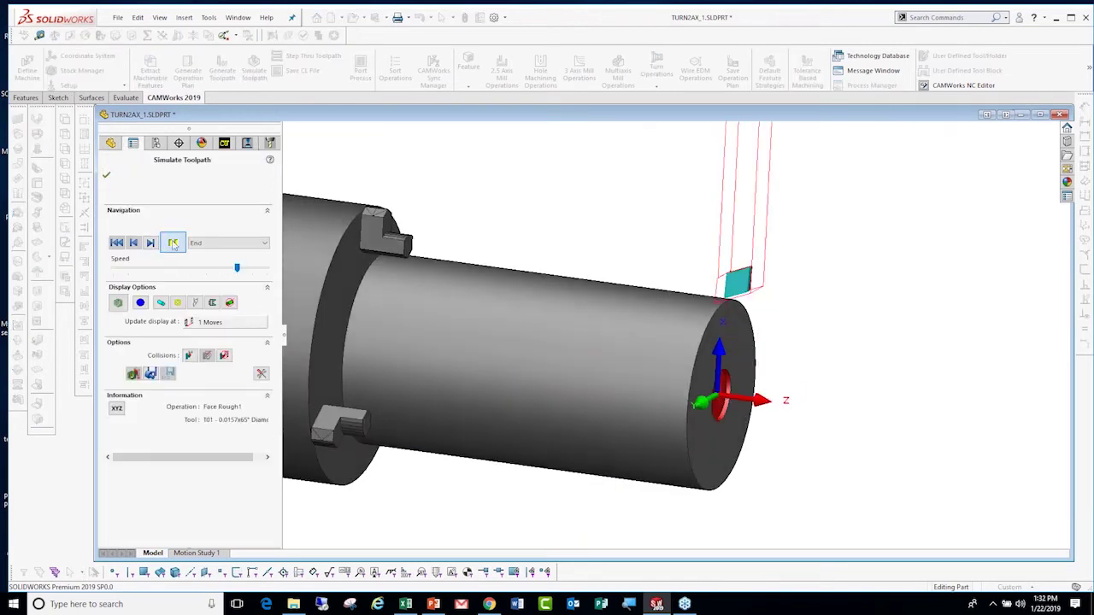
drag(237, 268, 270, 270)
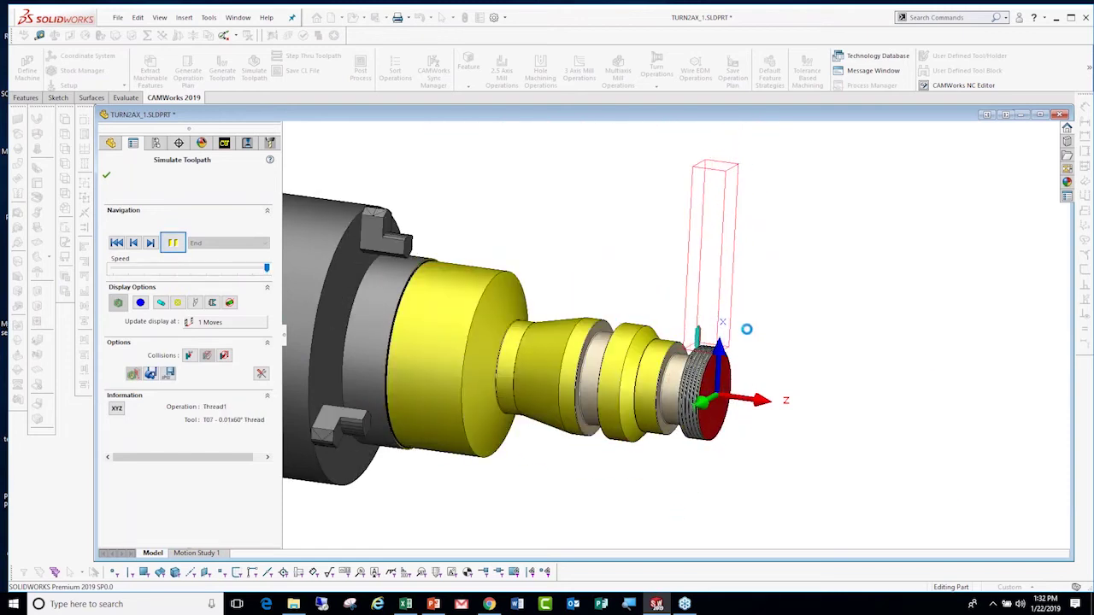
scroll(714, 360, down, 2)
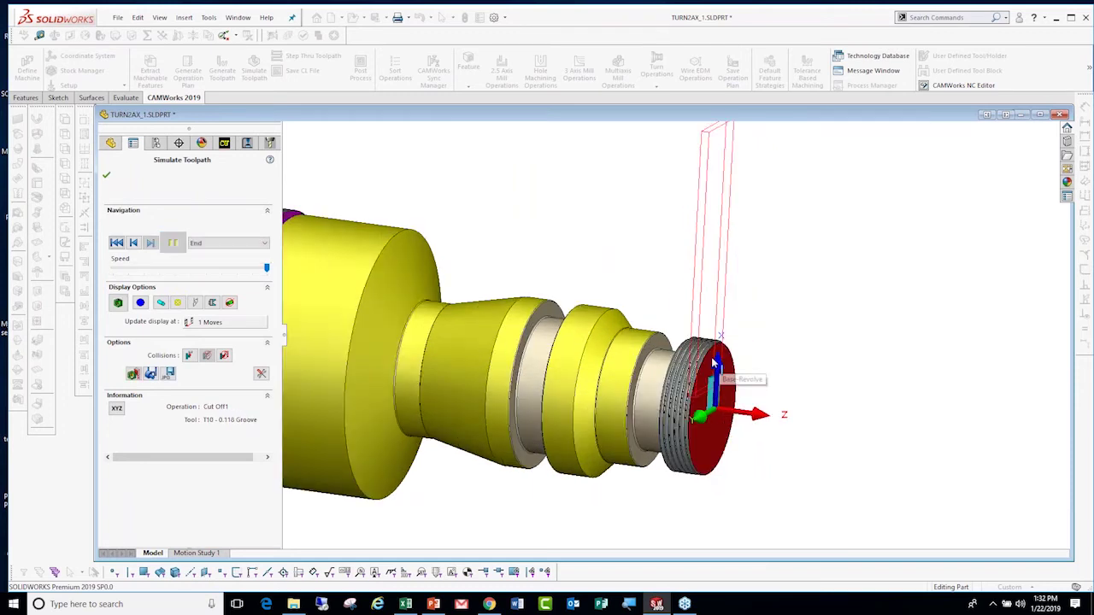
mouse_move(713, 358)
middle_down()
mouse_move(758, 333)
mouse_move(752, 318)
middle_up()
click(106, 174)
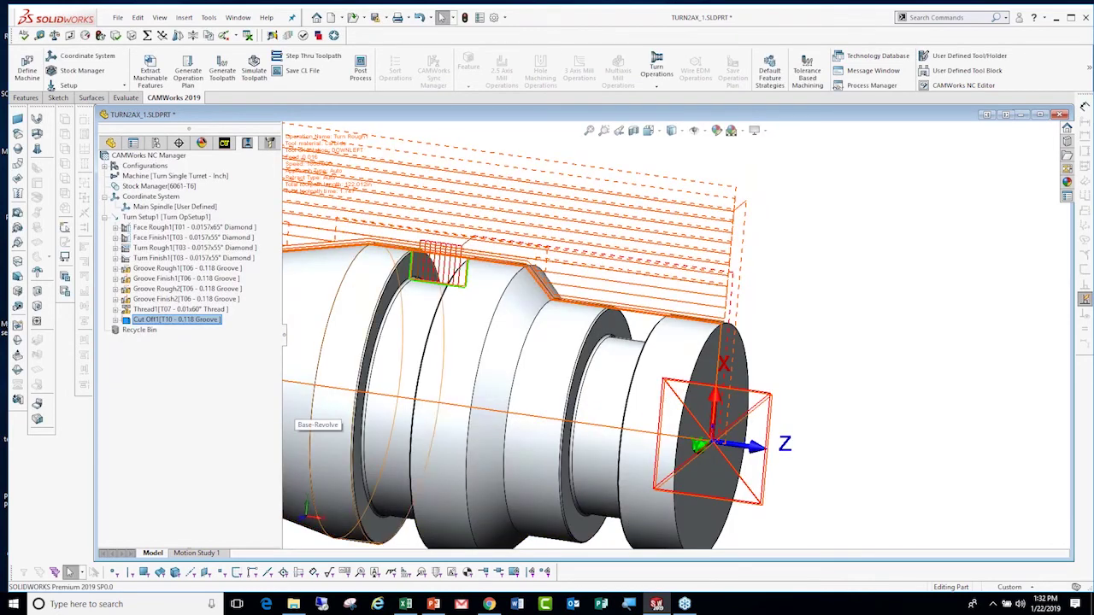
Give Thread1 2 starts with a 0.1666in pitch, for a 0.0833in actual pitch.
click(176, 321)
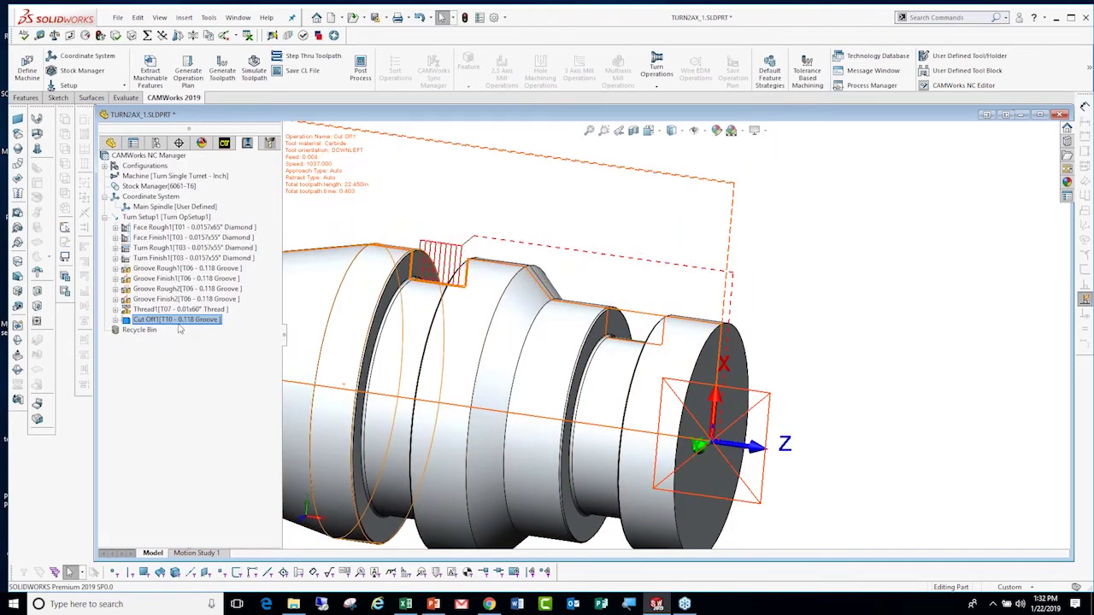
right_click(163, 310)
right_click(150, 309)
click(195, 283)
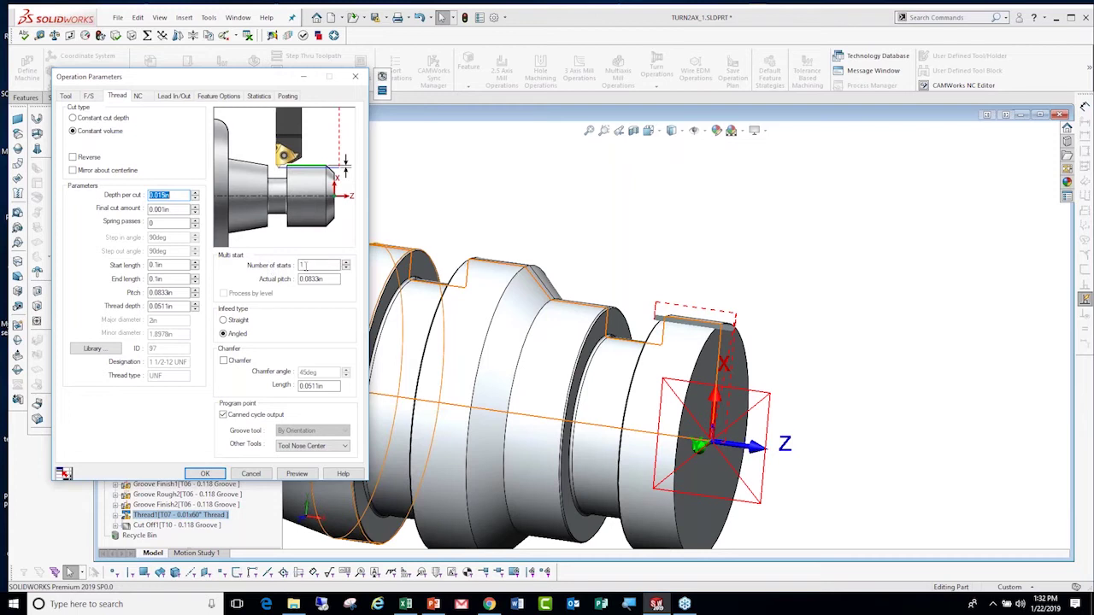
click(305, 265)
text(2)
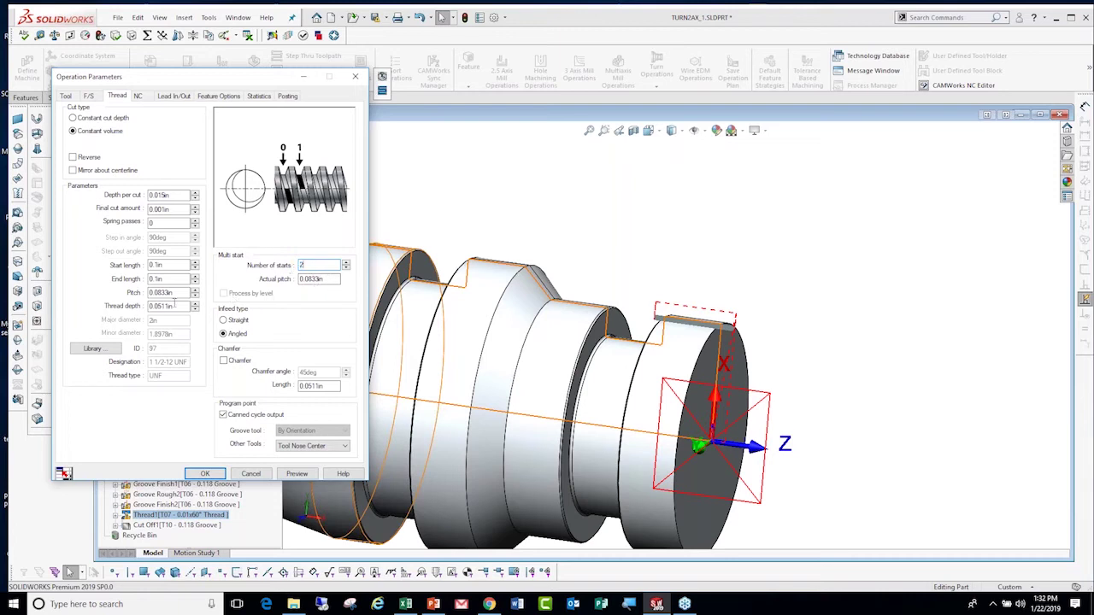
double_click(181, 293)
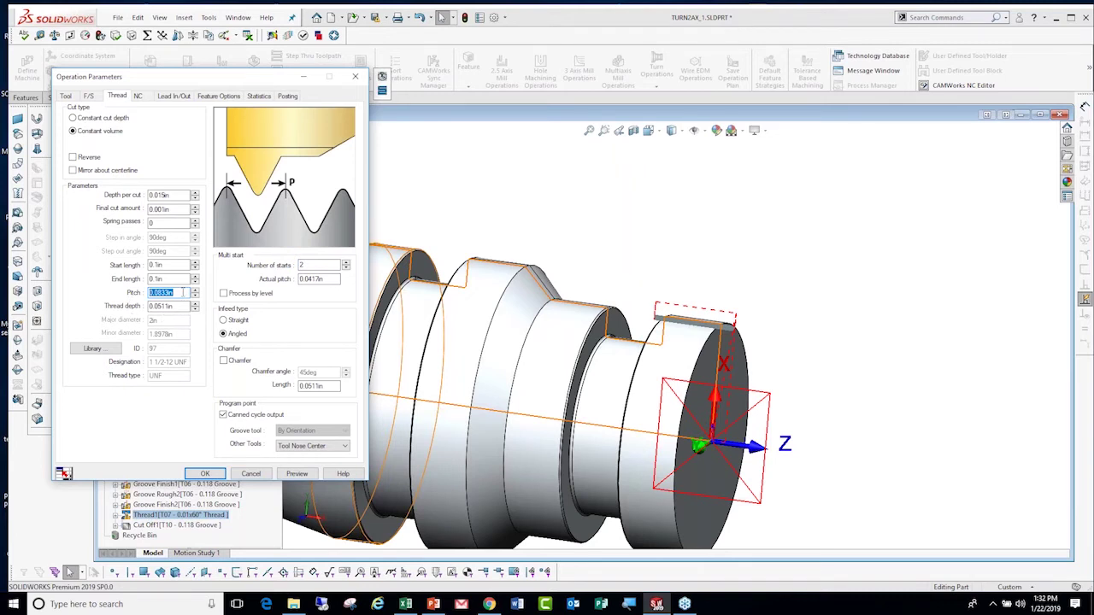
key(BackSpace)
click(301, 474)
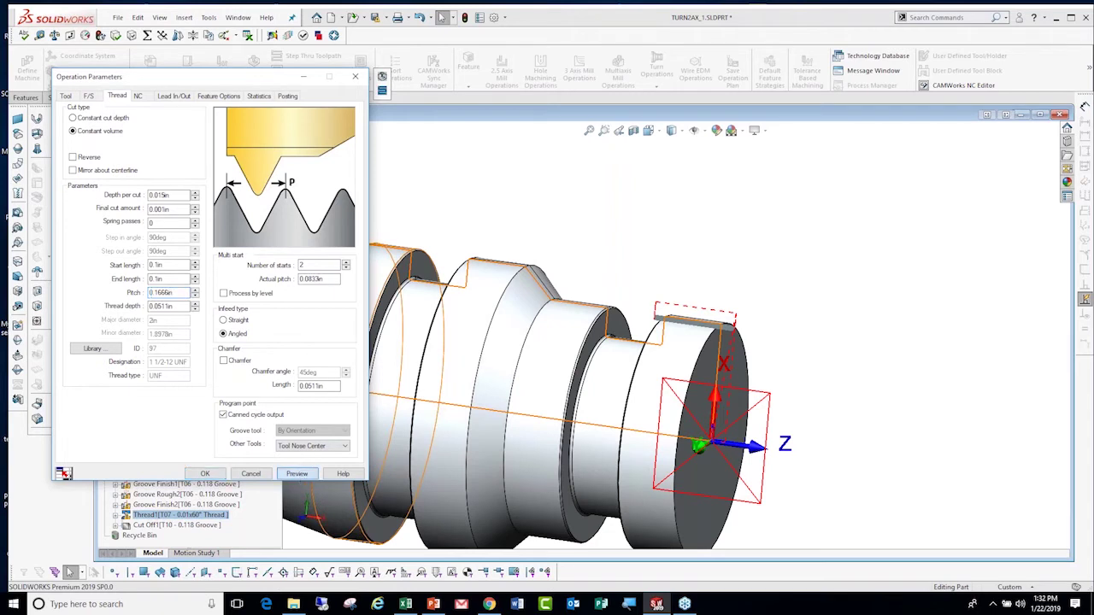
click(327, 79)
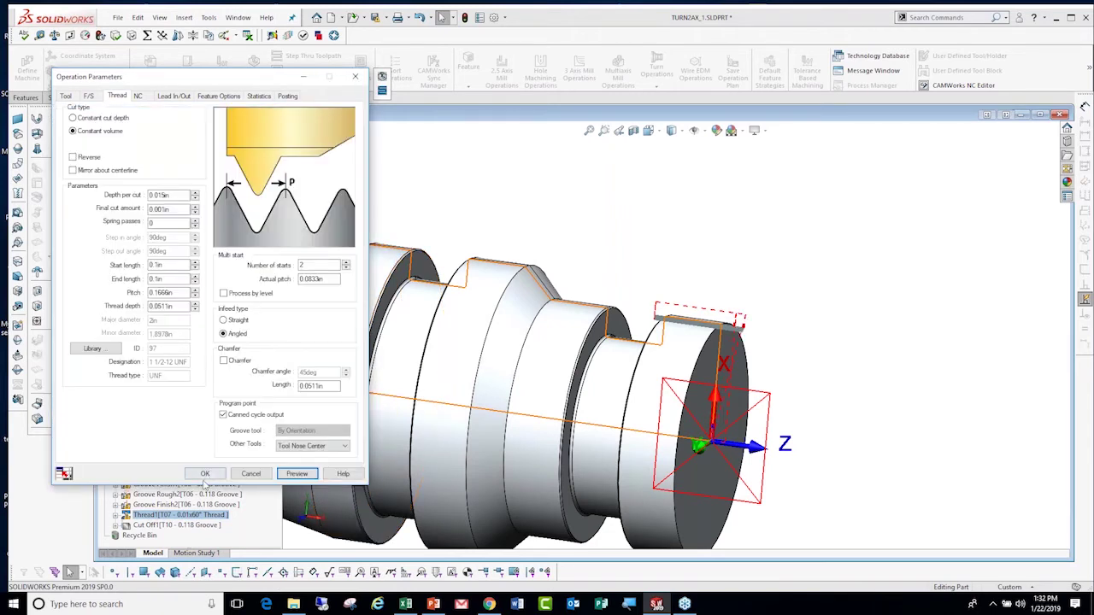
click(206, 475)
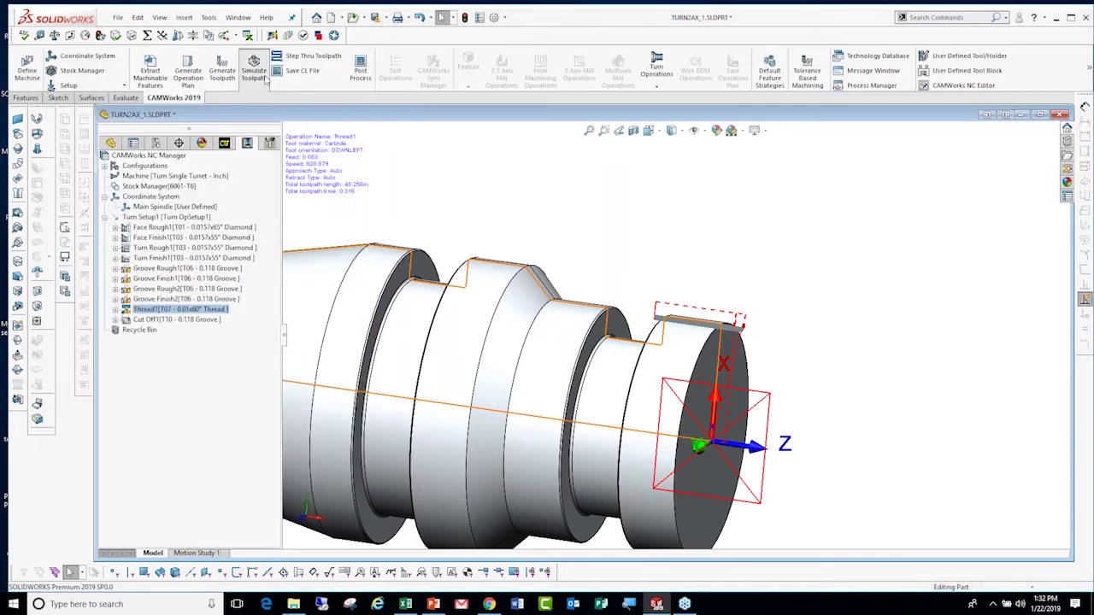
Simulate the 2-start thread toolpath, orbit to inspect the threaded end, then close the simulation.
click(256, 73)
click(172, 243)
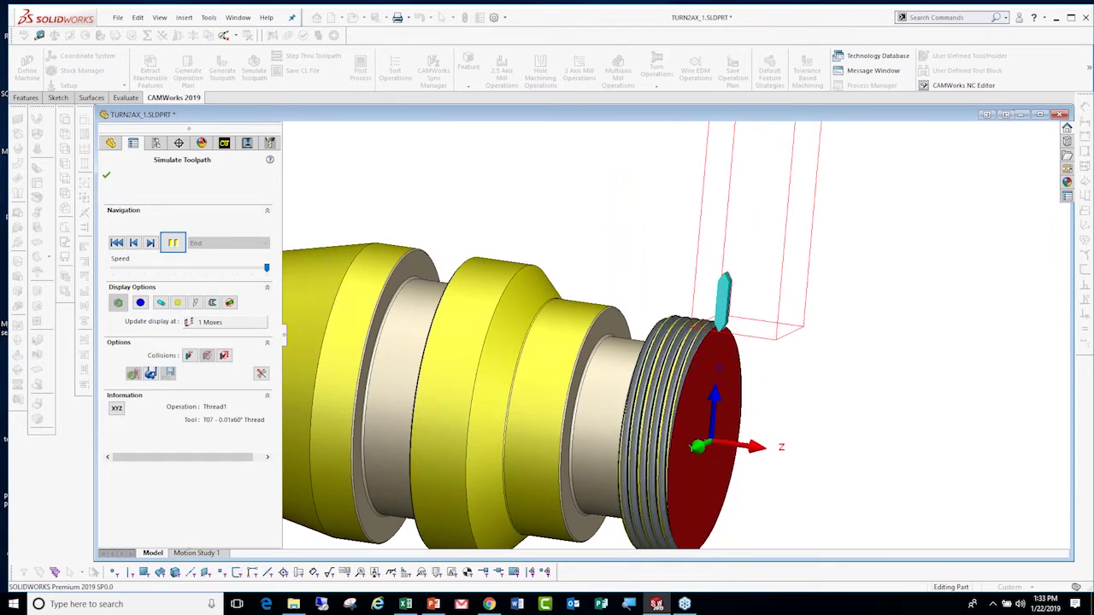
scroll(684, 505, up, 3)
scroll(690, 430, down, 2)
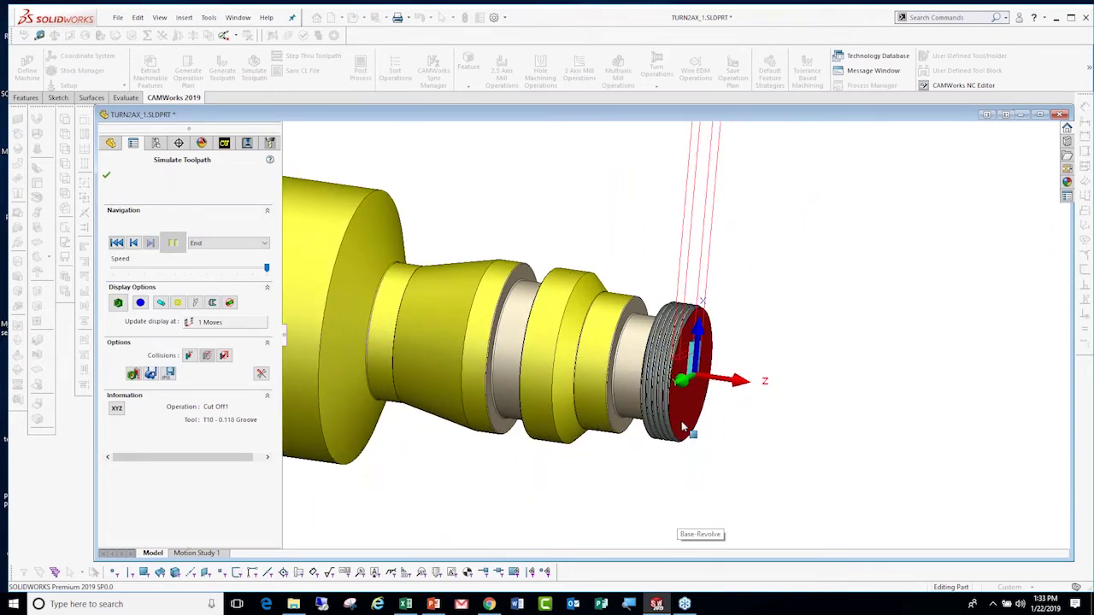
scroll(665, 382, down, 3)
scroll(663, 379, down, 2)
mouse_move(732, 335)
middle_down()
mouse_move(650, 303)
mouse_move(591, 325)
middle_up()
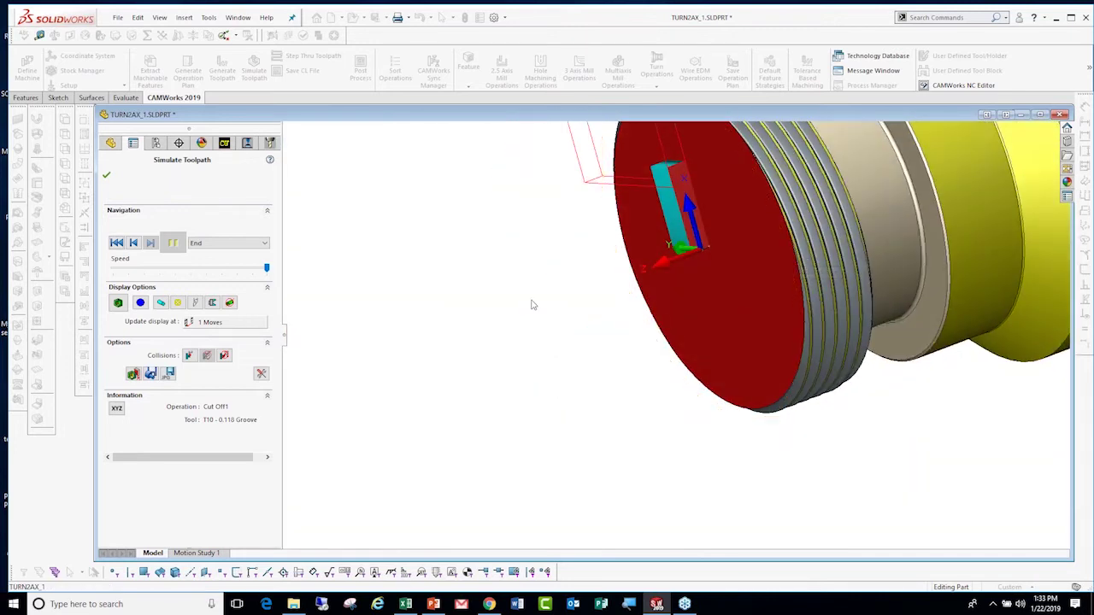
mouse_move(530, 303)
middle_down()
mouse_move(538, 288)
mouse_move(584, 294)
mouse_move(515, 192)
mouse_move(538, 192)
mouse_move(605, 299)
mouse_move(649, 307)
middle_up()
click(106, 176)
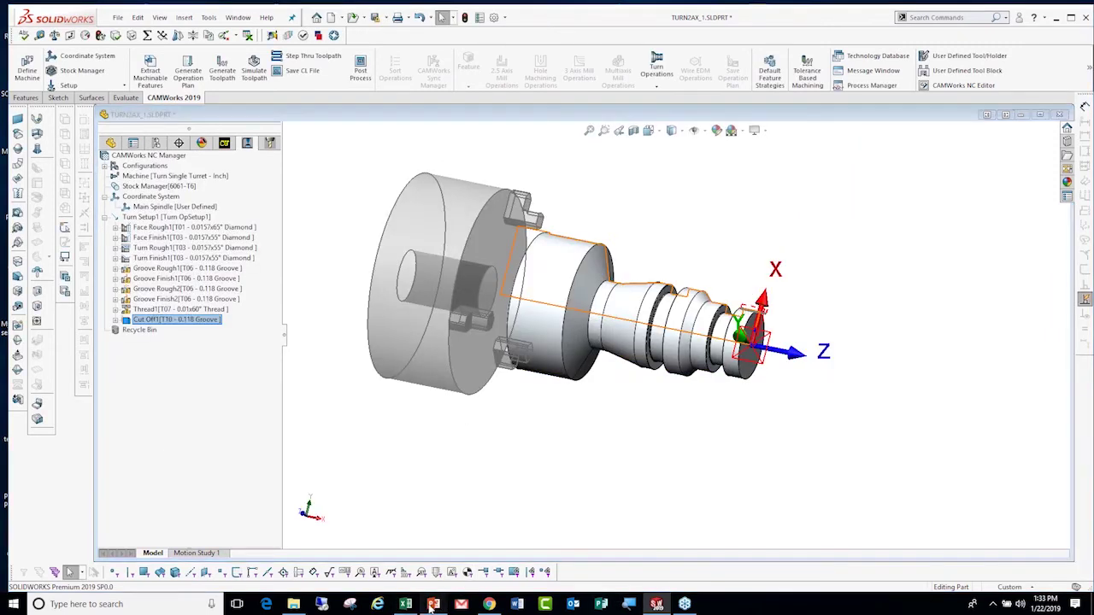
Return to Quoting Power Point.pptx on the SOLIDWORKS CAM versus CAMWorks tiers slide.
click(433, 605)
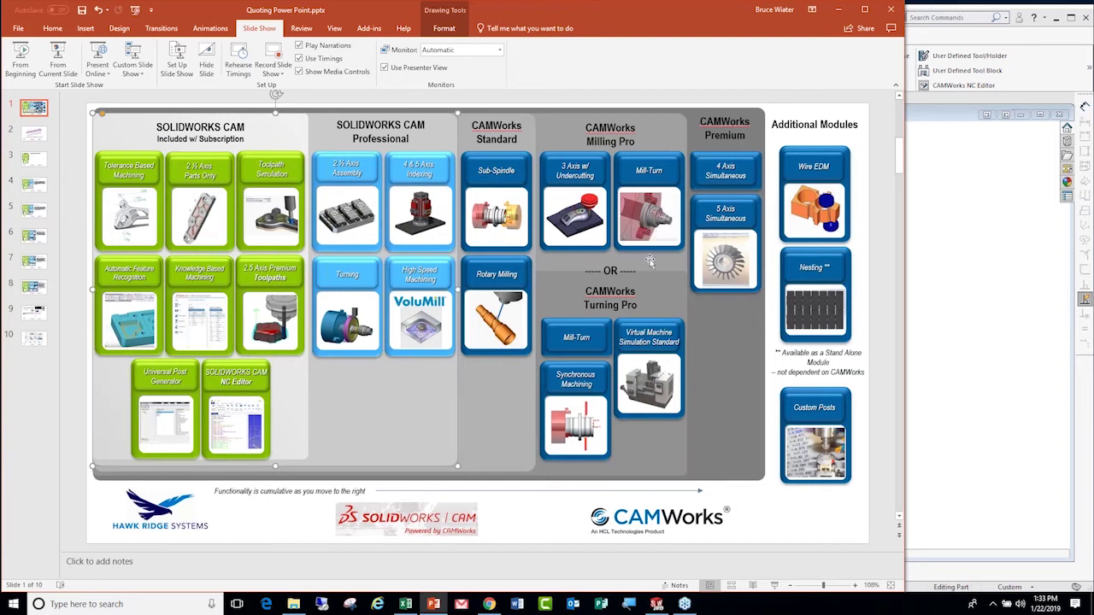
Close TURN2AX_1 without saving and open MT_1.SLDPRT from the recent files list.
click(839, 10)
click(117, 17)
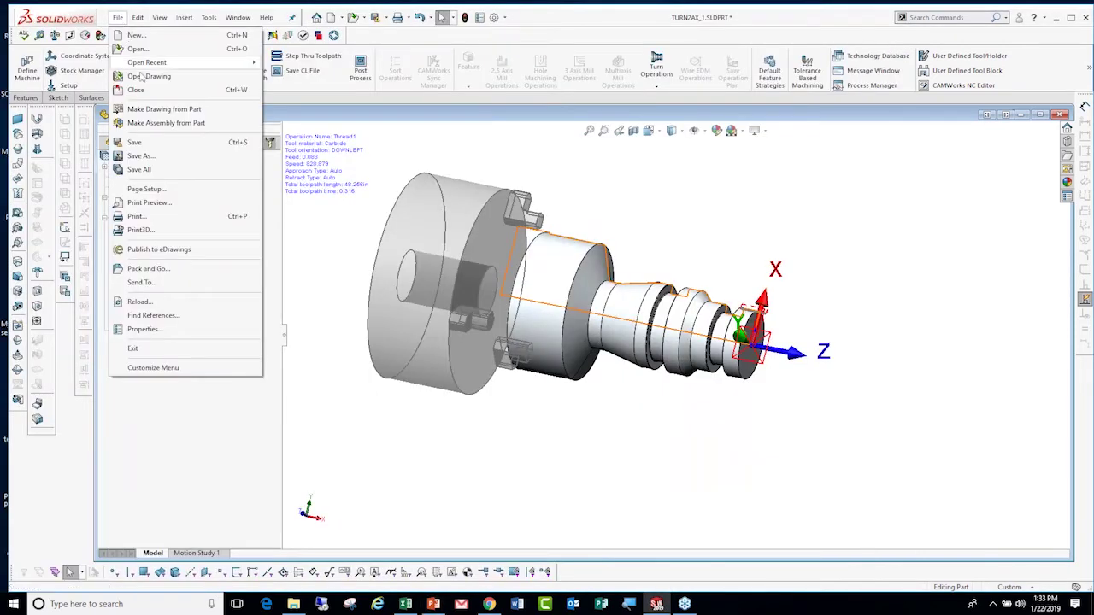
click(137, 90)
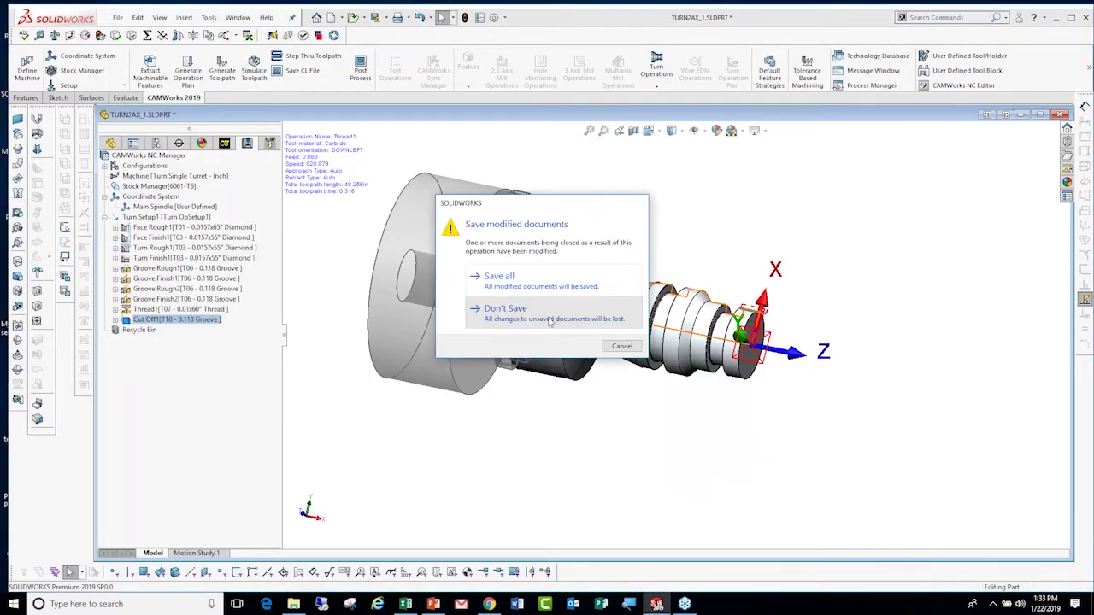
click(550, 322)
click(118, 17)
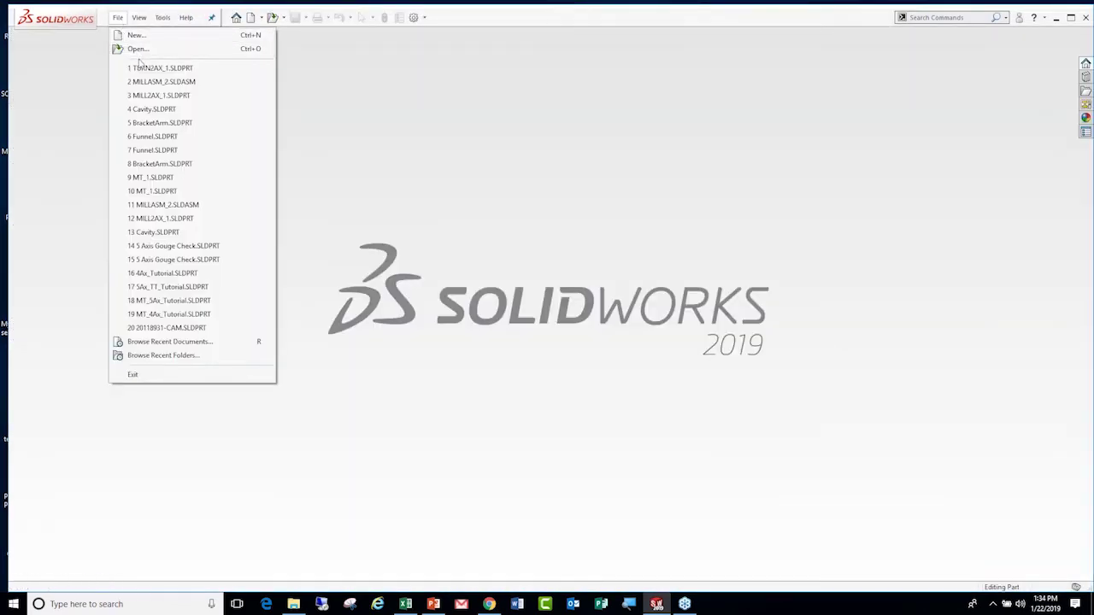
click(153, 177)
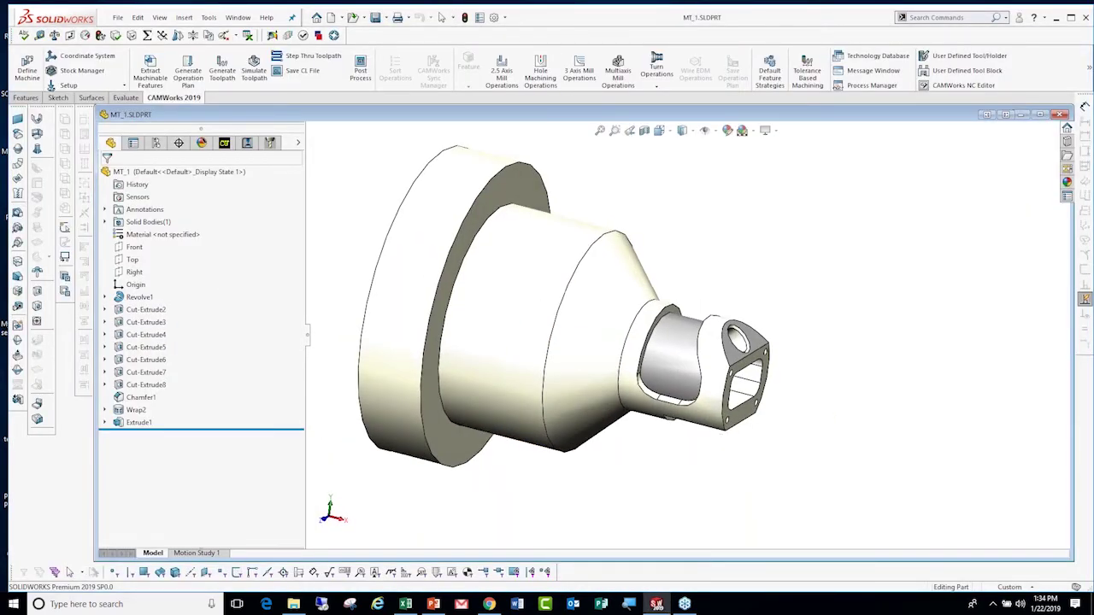
Generate MT_1's operations and simulate its toolpaths through Drill3, inspecting the drilled end.
click(224, 142)
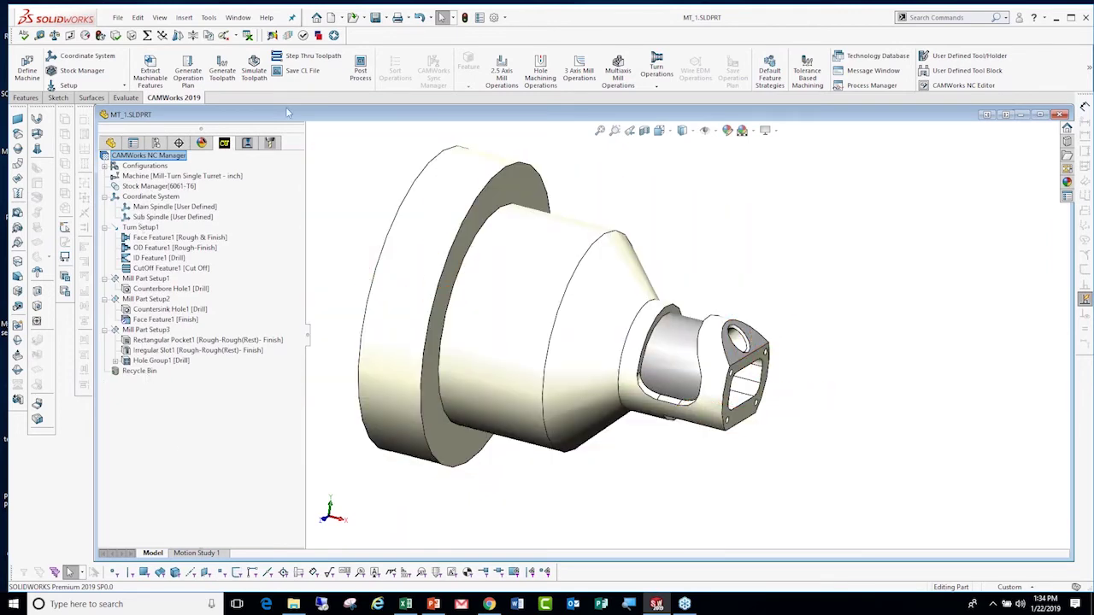
click(239, 75)
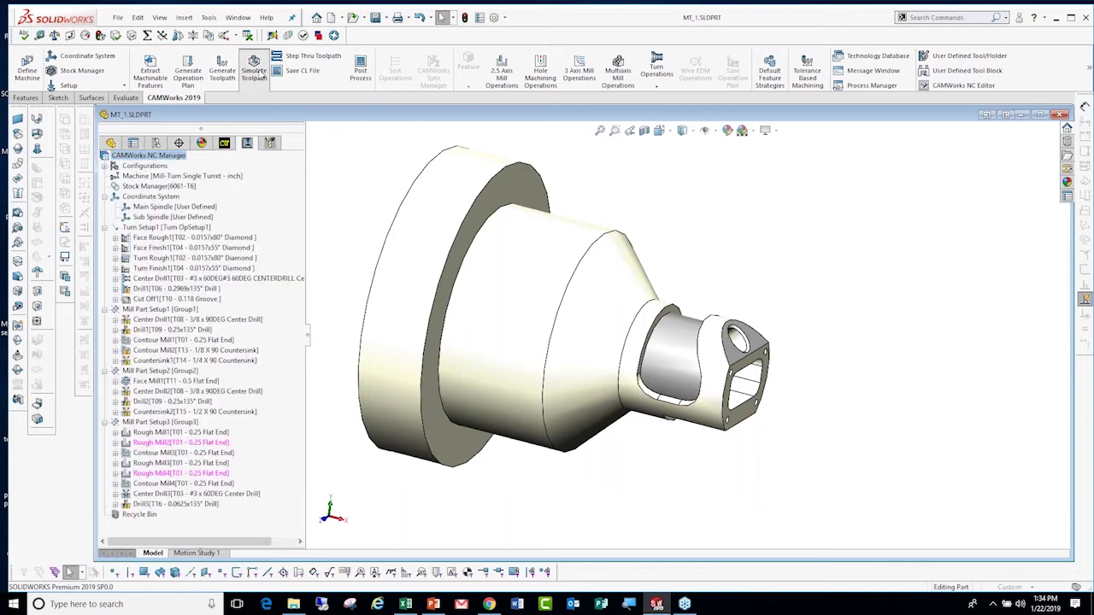
click(254, 69)
click(173, 243)
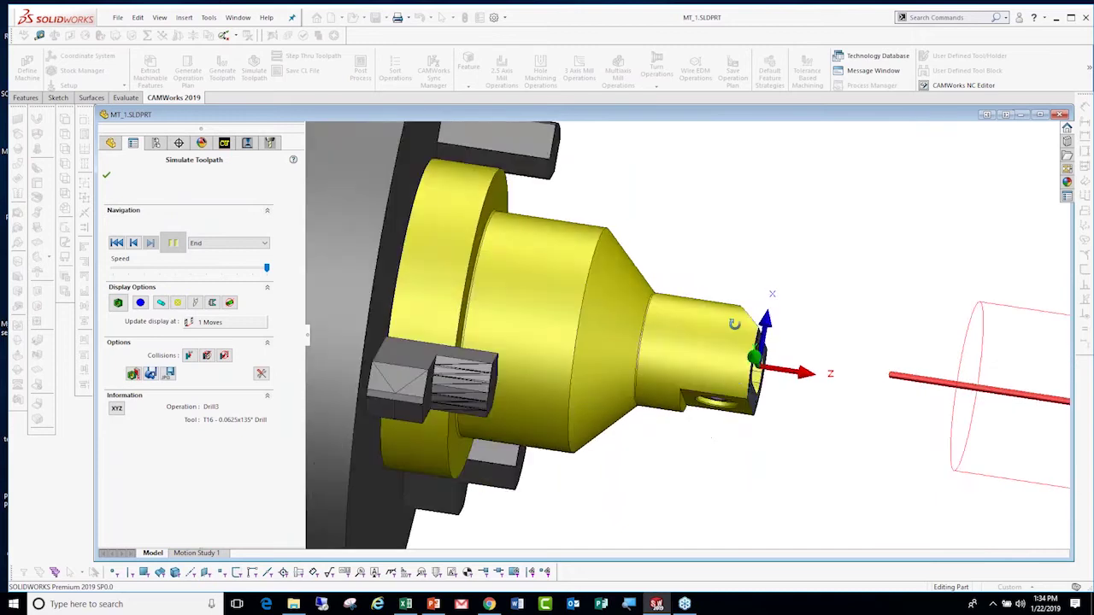
mouse_move(734, 324)
middle_down()
mouse_move(692, 347)
mouse_move(690, 368)
middle_up()
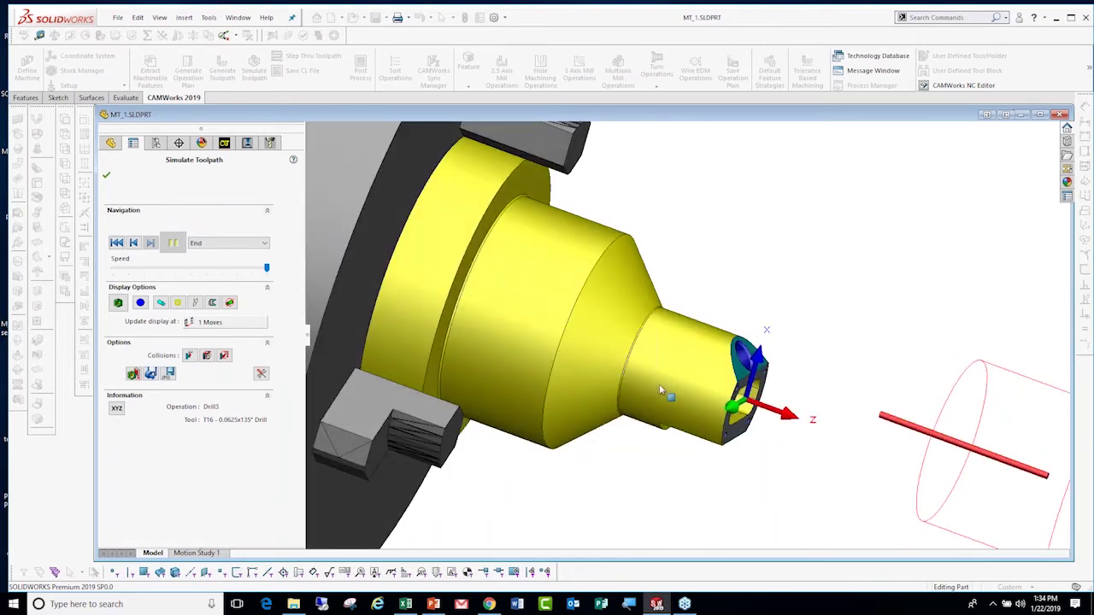
click(107, 175)
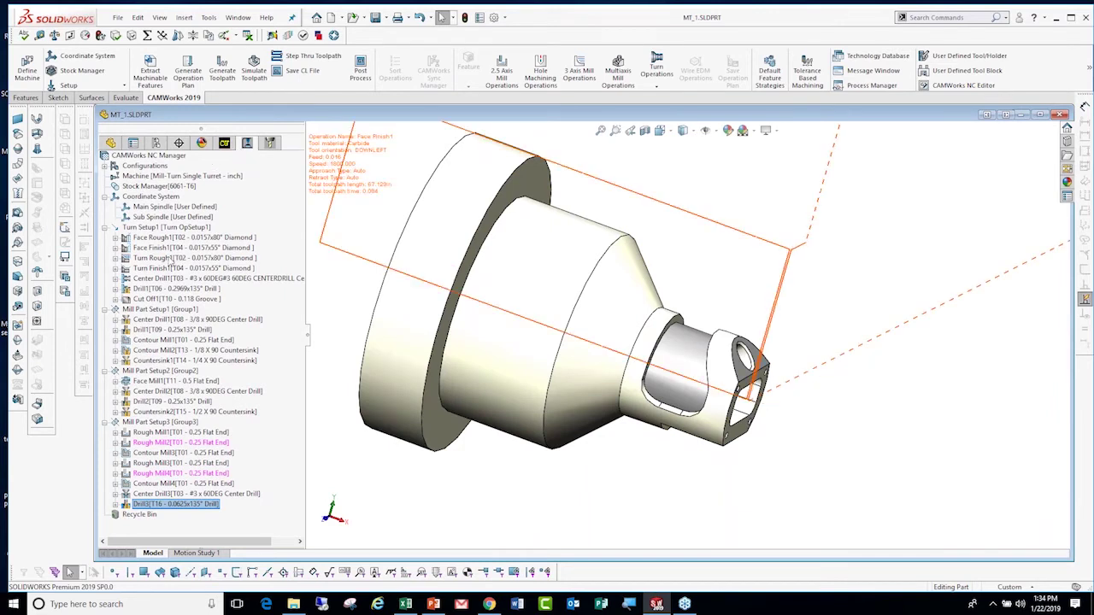
Set Turn Setup1's chuck Z offset to -0.3in, putting the chuck face at -4.4in.
click(155, 229)
right_click(156, 232)
click(188, 237)
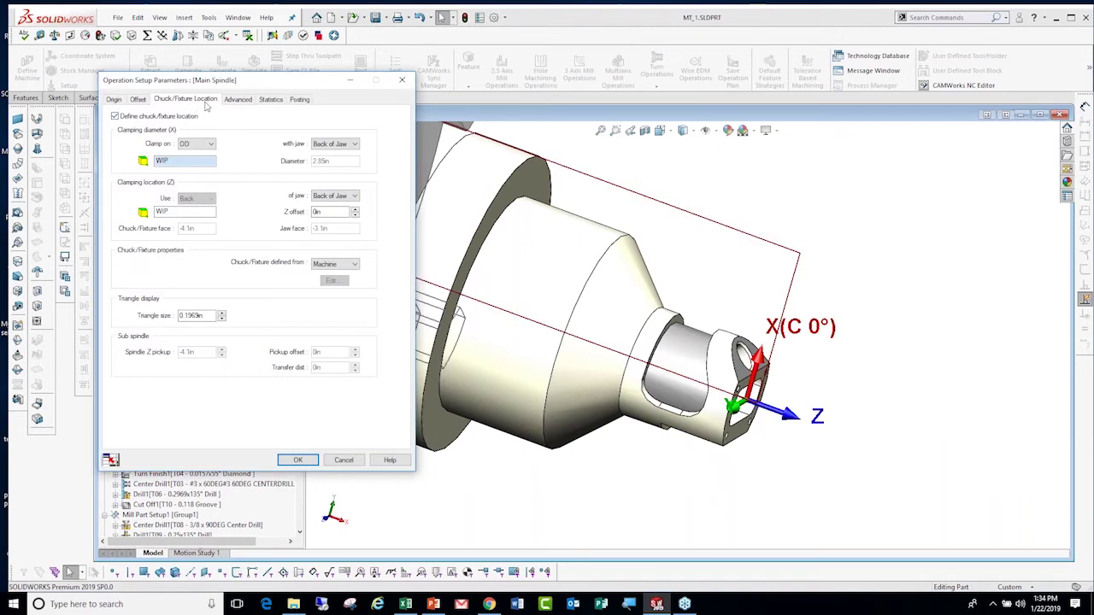
click(189, 214)
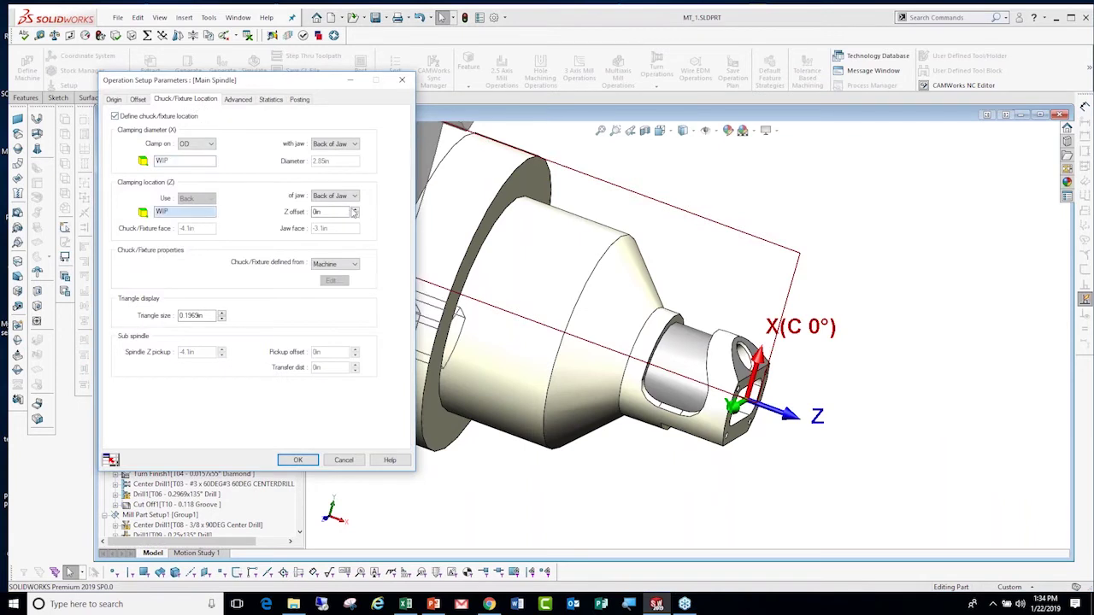
click(354, 210)
click(354, 216)
click(354, 216)
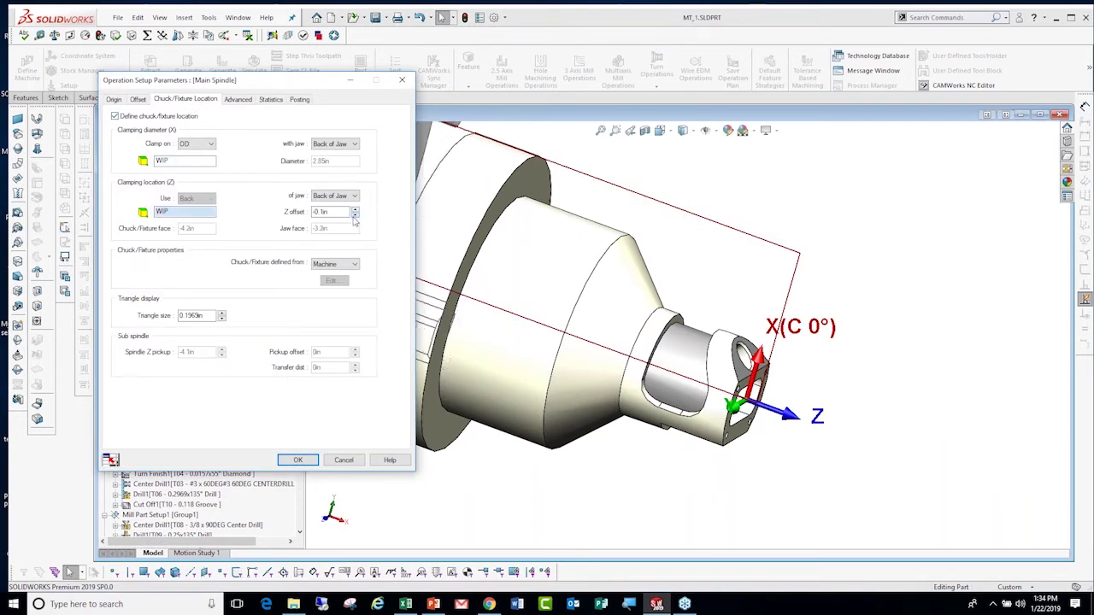
click(354, 216)
click(354, 216)
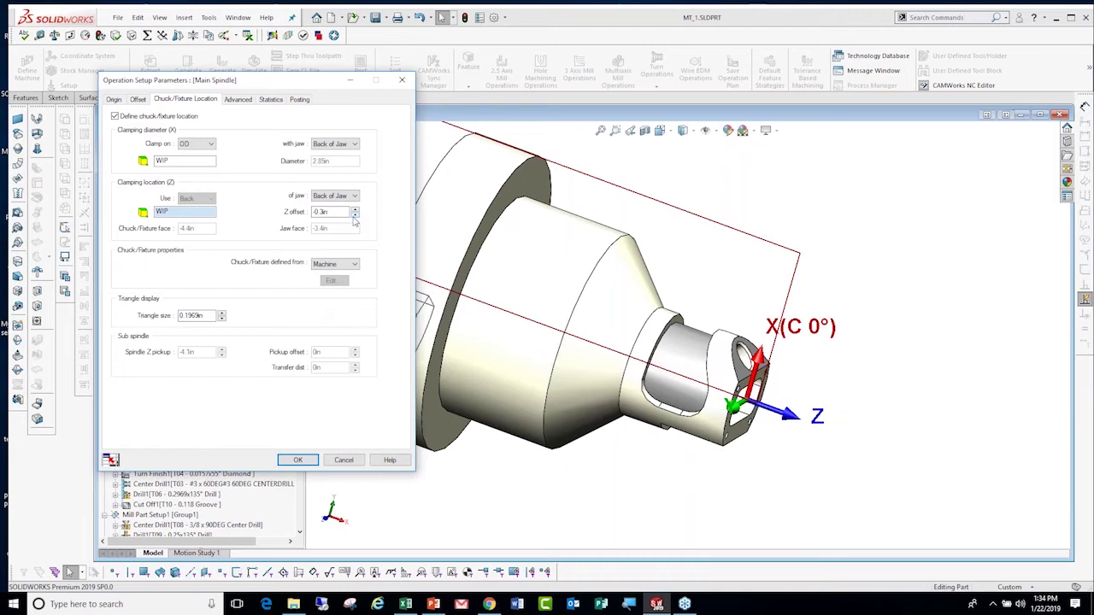
click(296, 461)
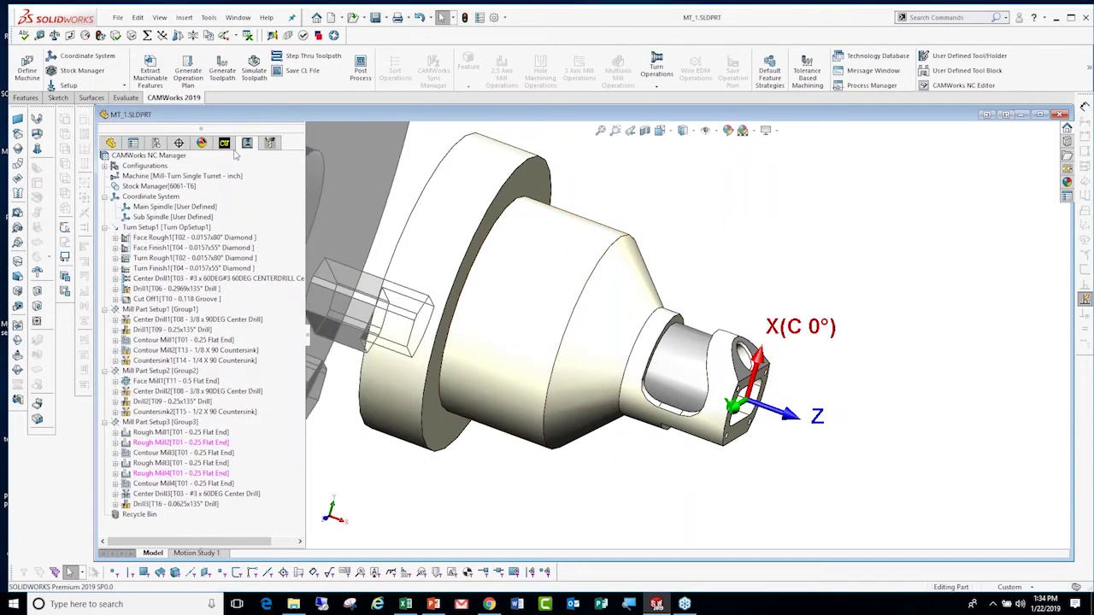
Switch to the machinable features tree, inspect the Wrap2 sketch, then select Mill Part Setup1.
click(228, 143)
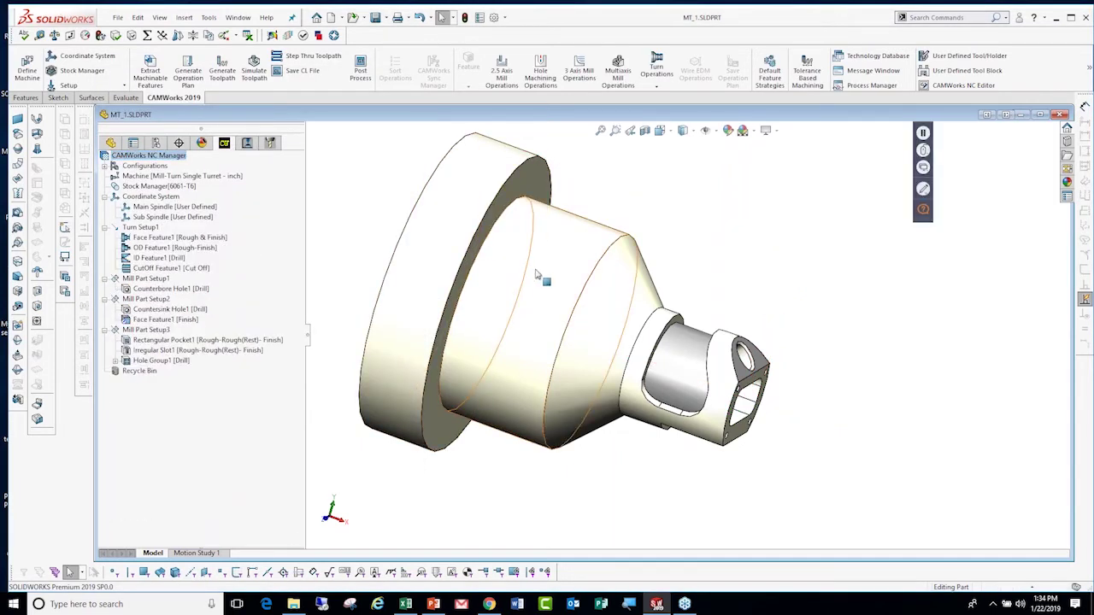
click(716, 336)
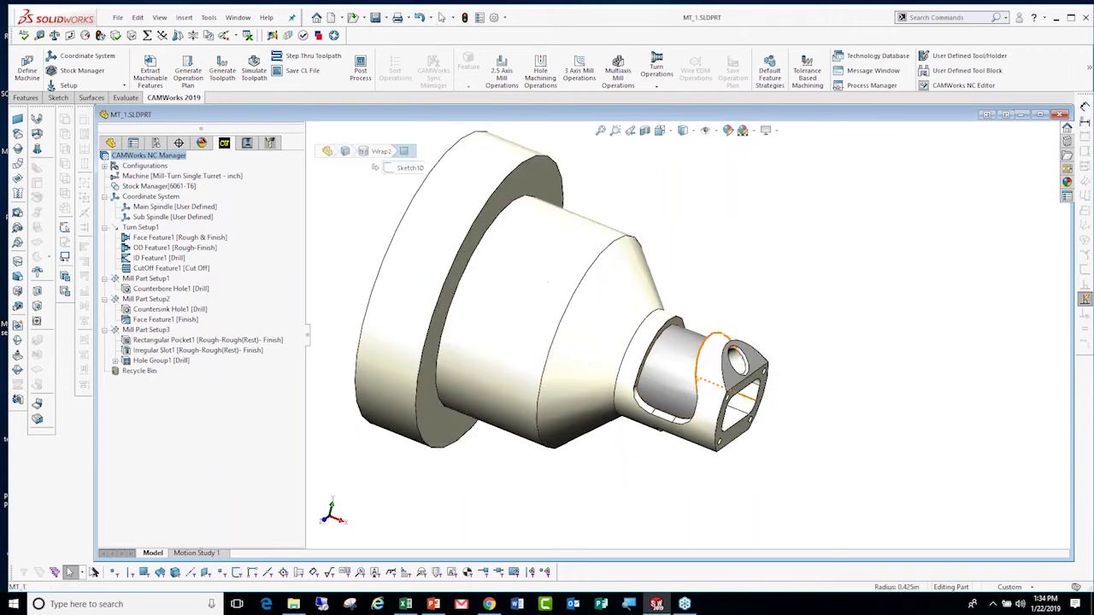
mouse_move(716, 336)
middle_down()
mouse_move(789, 387)
mouse_move(745, 296)
middle_up()
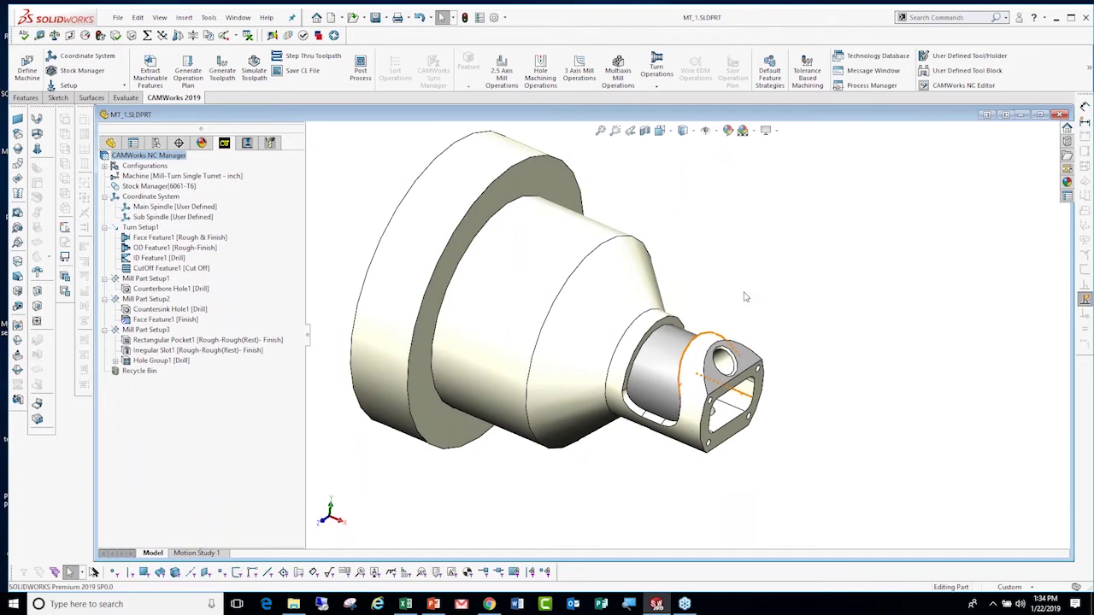
scroll(752, 291, down, 1)
scroll(793, 261, down, 1)
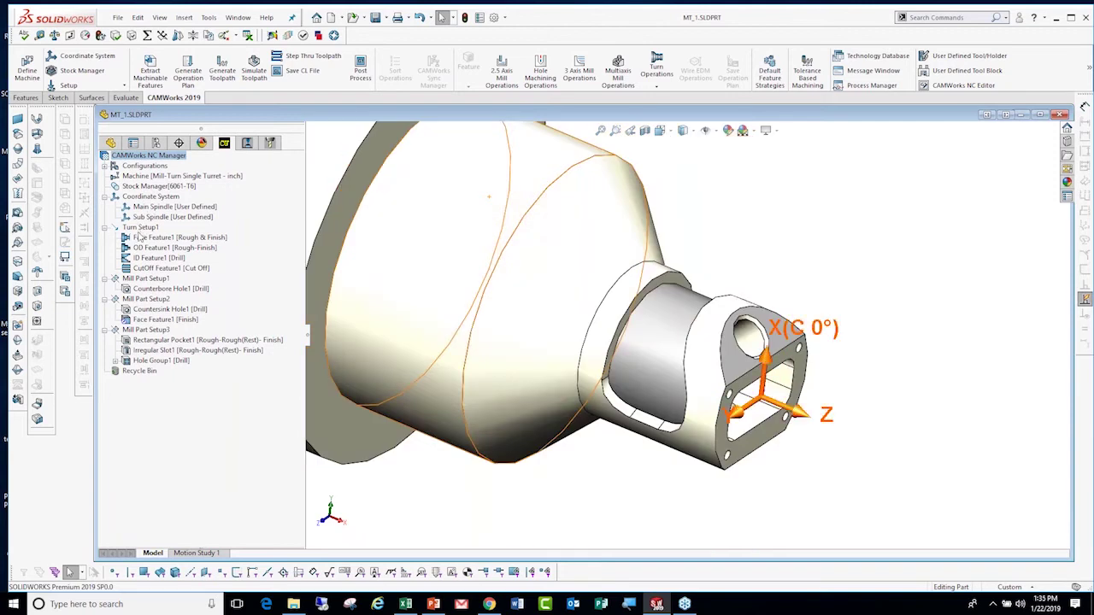
click(138, 280)
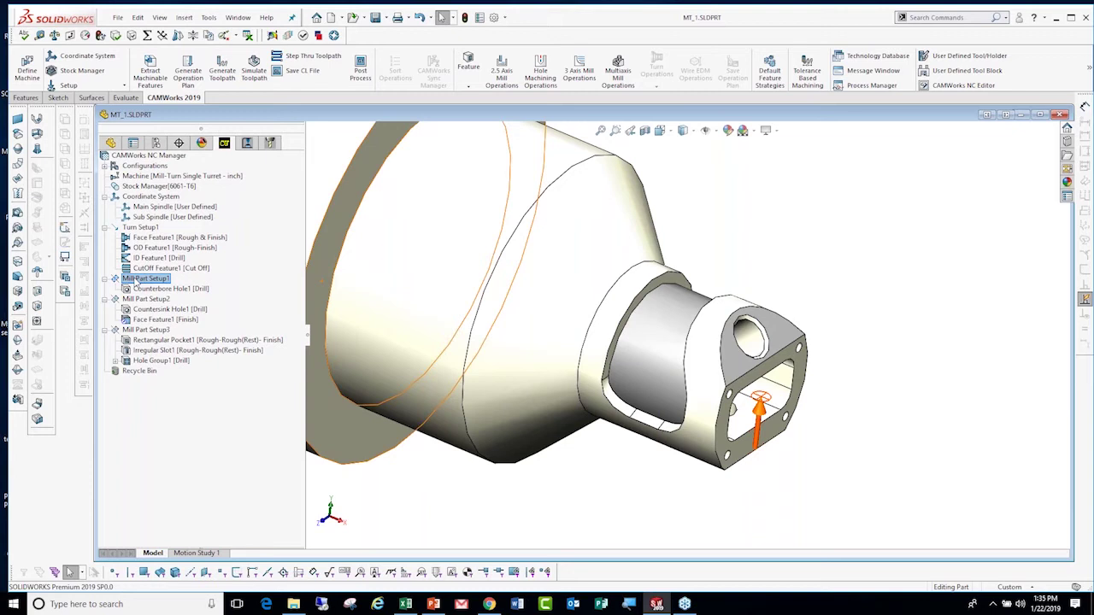
Create Wrapped Pocket1 on the small cylinder face, Upto Face end condition, Rough-Finish strategy.
right_click(134, 283)
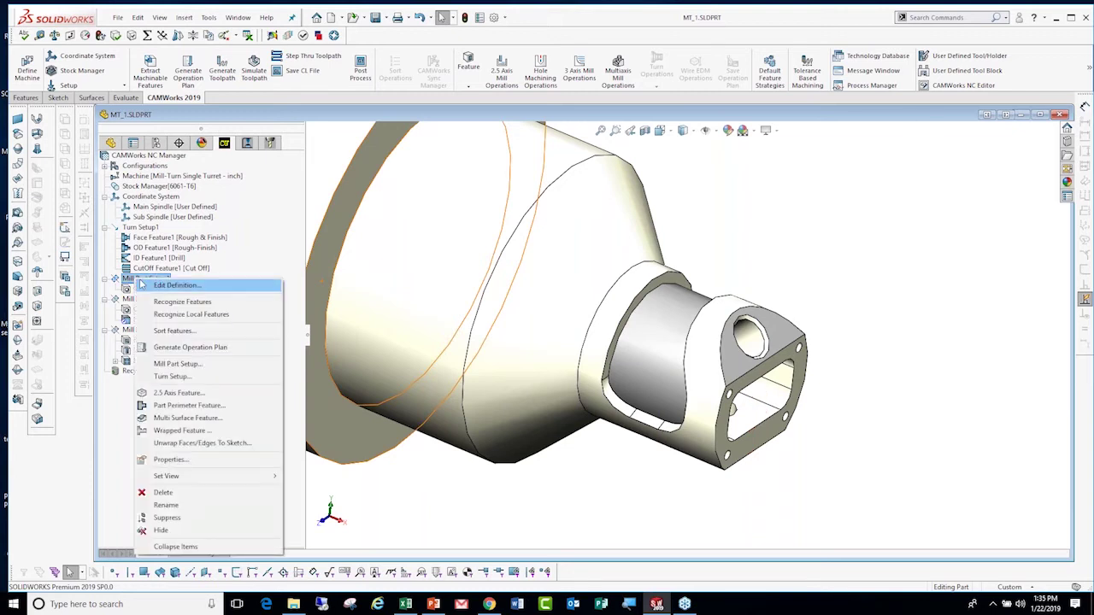
click(180, 430)
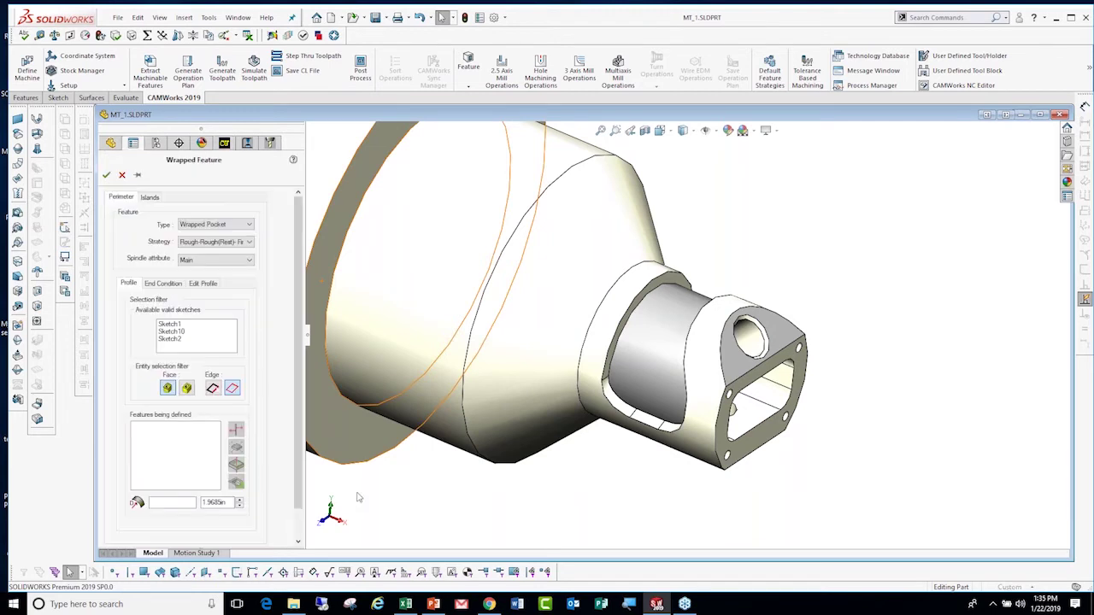
click(249, 226)
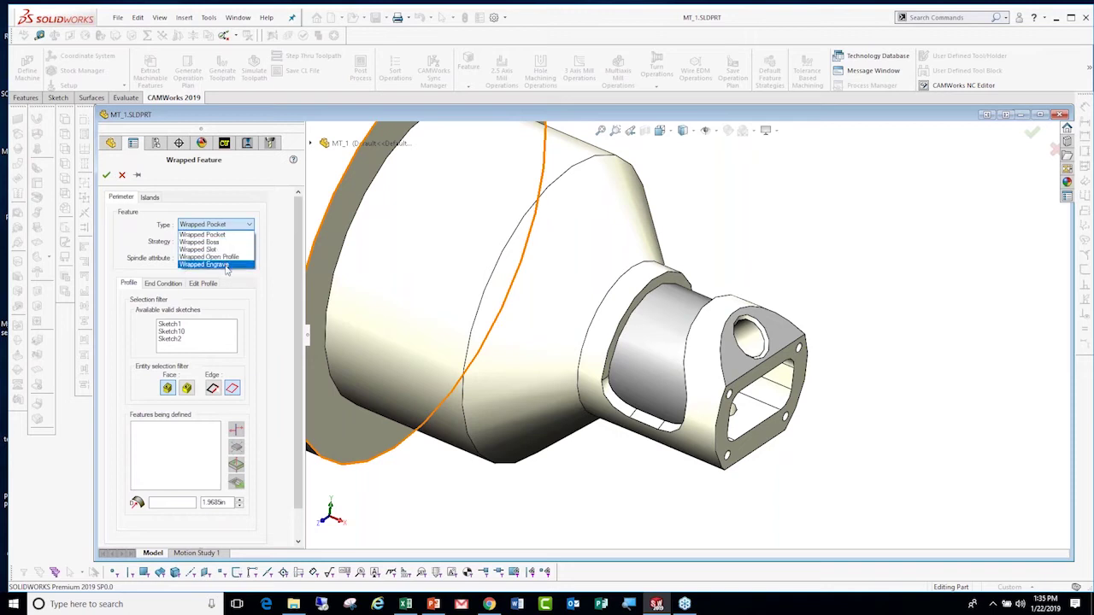
click(224, 234)
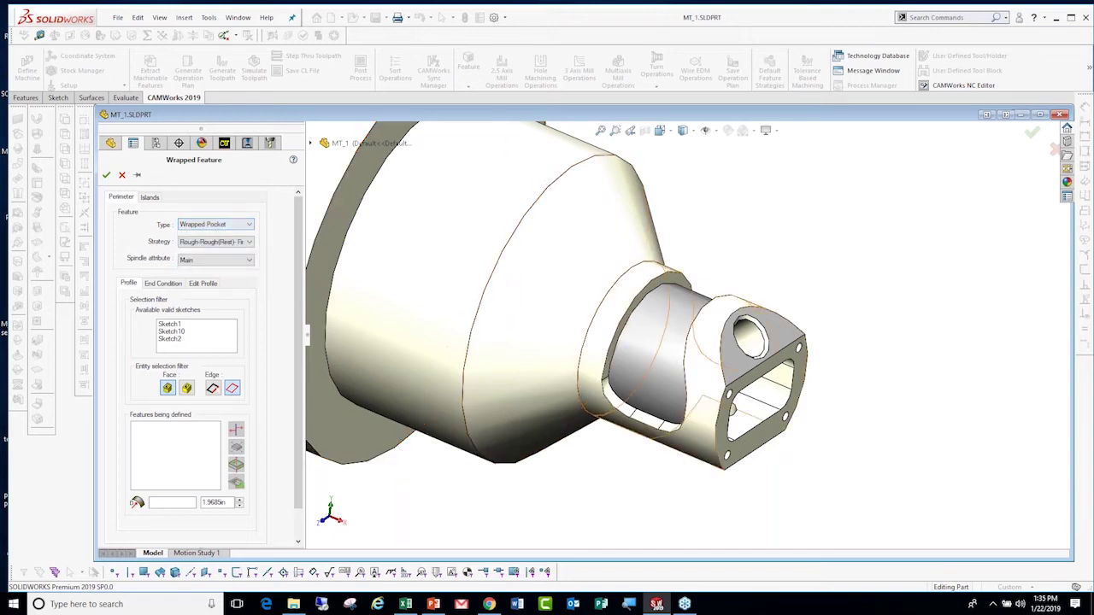
click(675, 359)
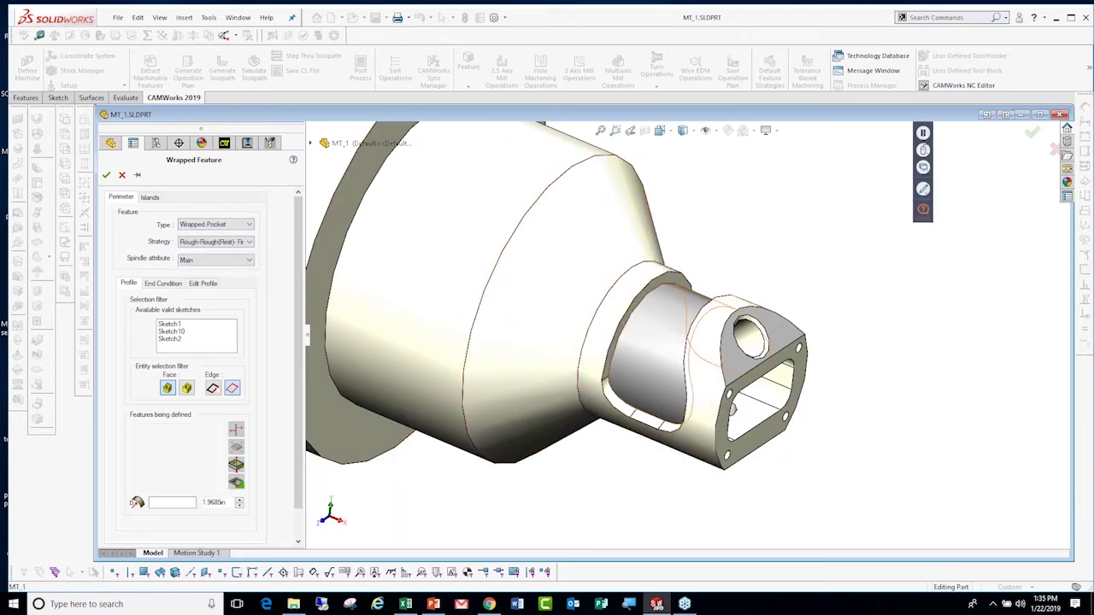
click(166, 287)
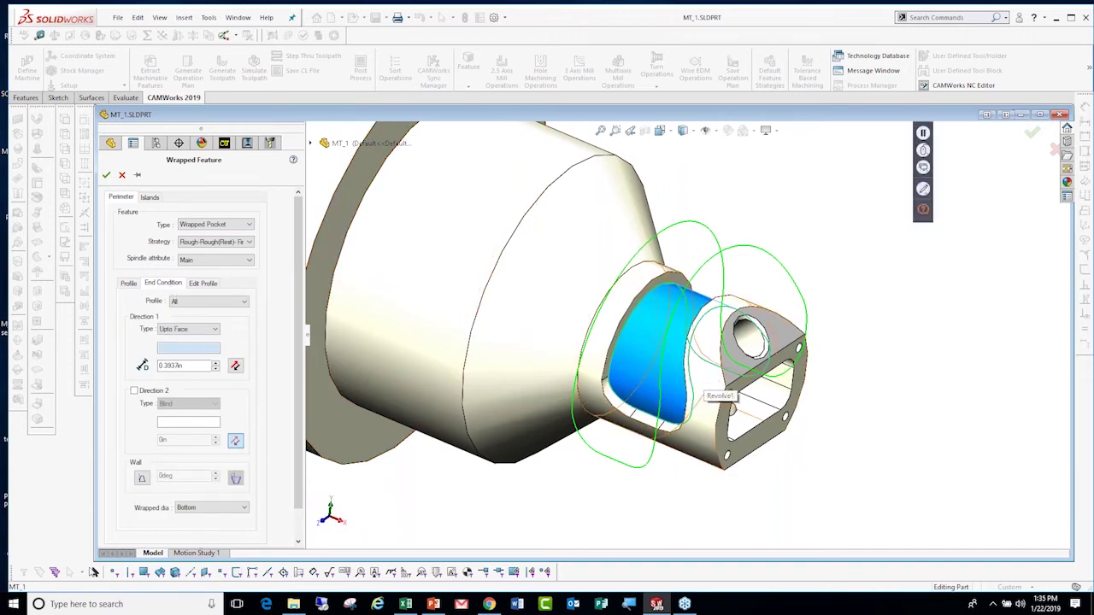
click(706, 379)
click(217, 246)
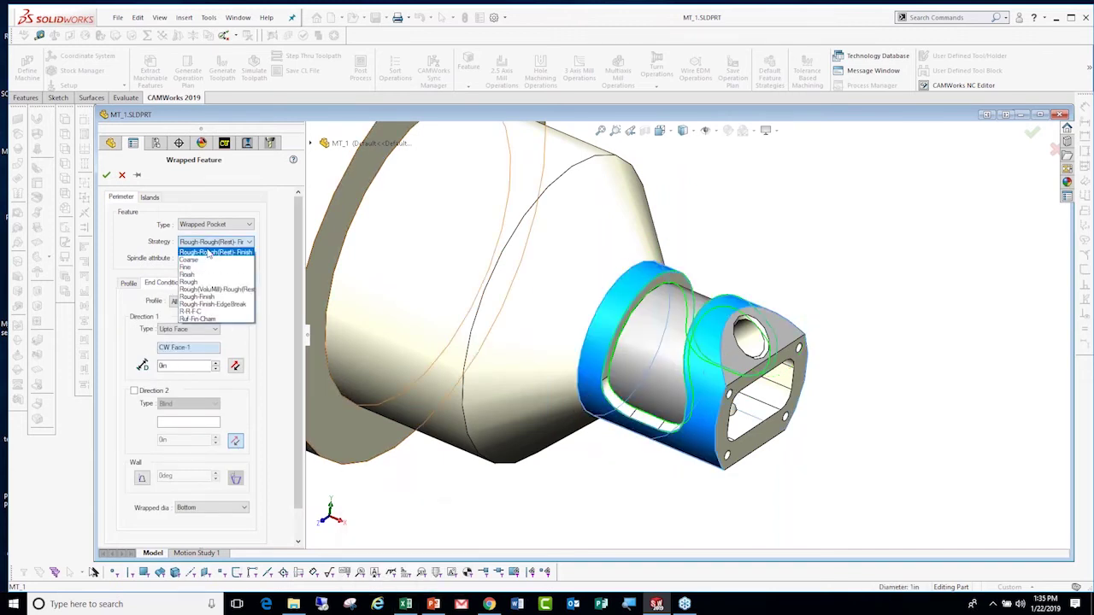
click(198, 295)
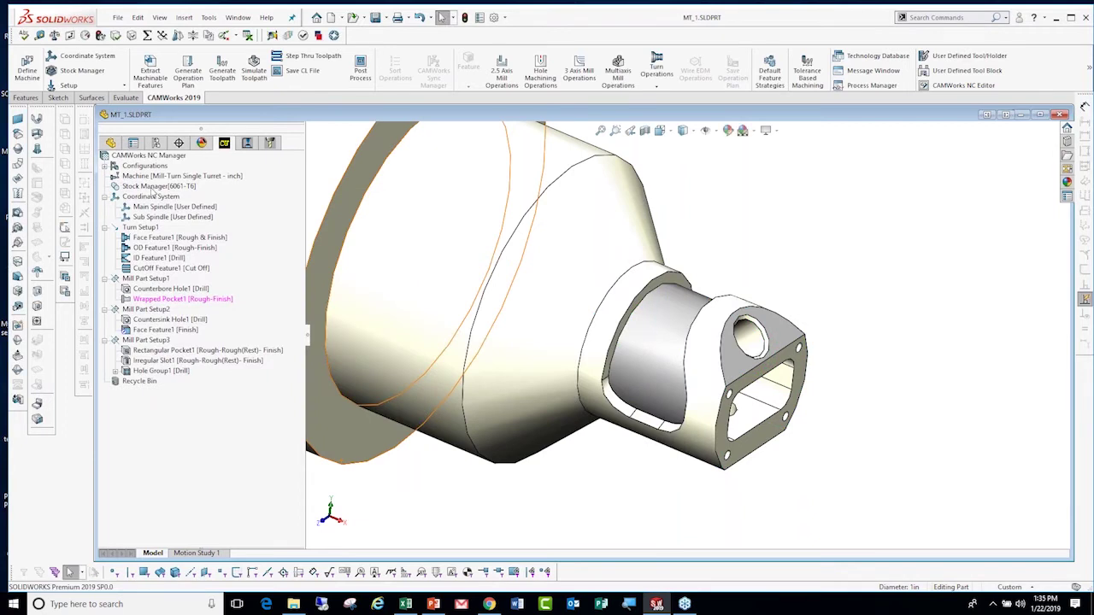
Generate Wrapped Pocket1's operation plan, then the Rough Mill5 and Contour Mill5 toolpaths.
right_click(182, 298)
click(257, 351)
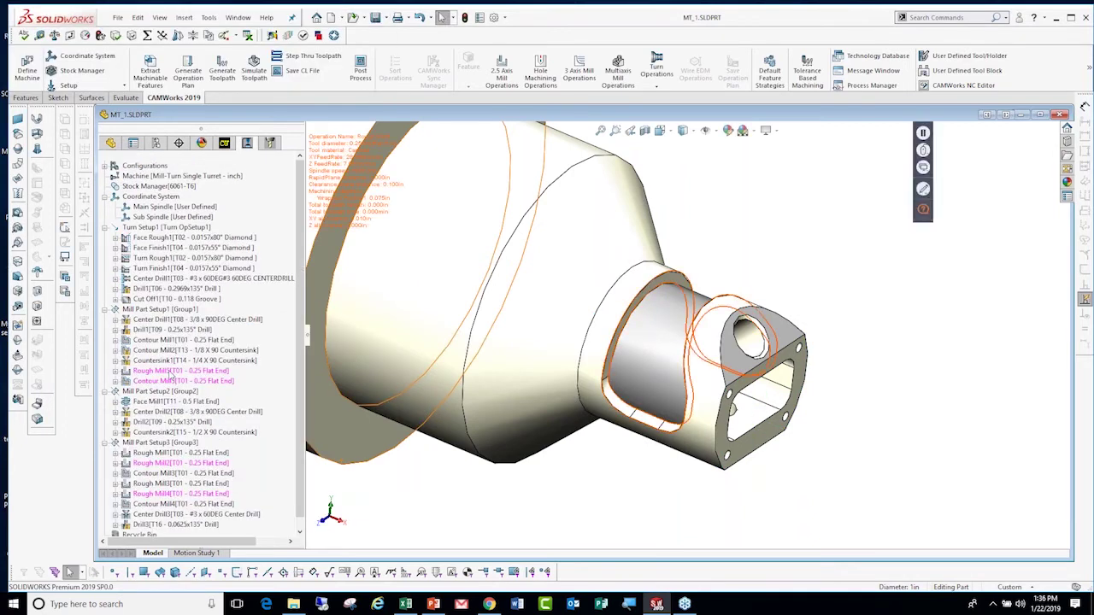
right_click(171, 371)
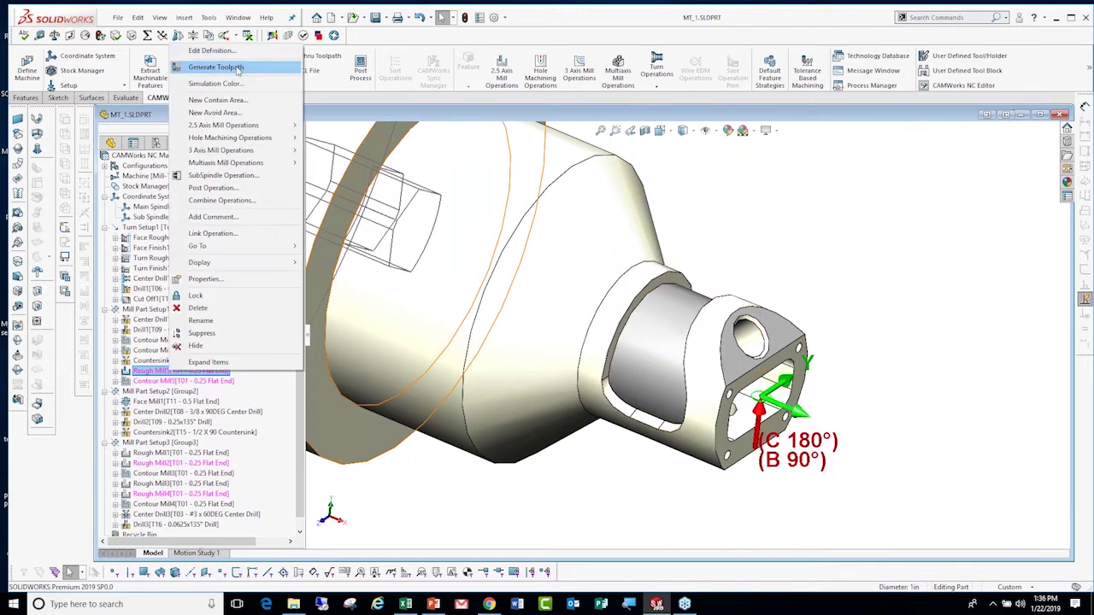
click(238, 68)
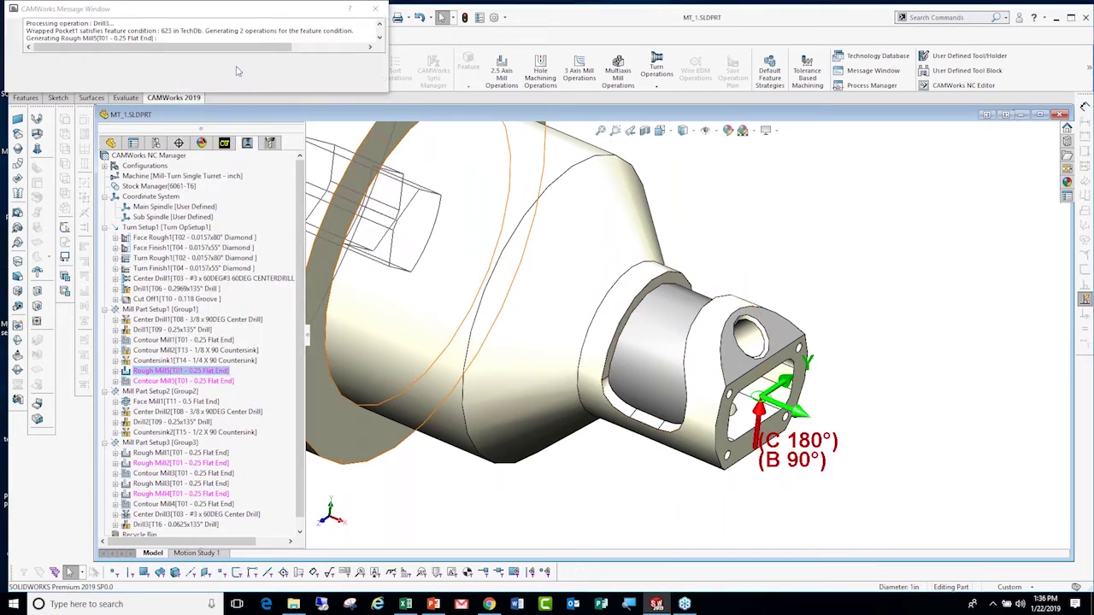
right_click(171, 382)
click(228, 77)
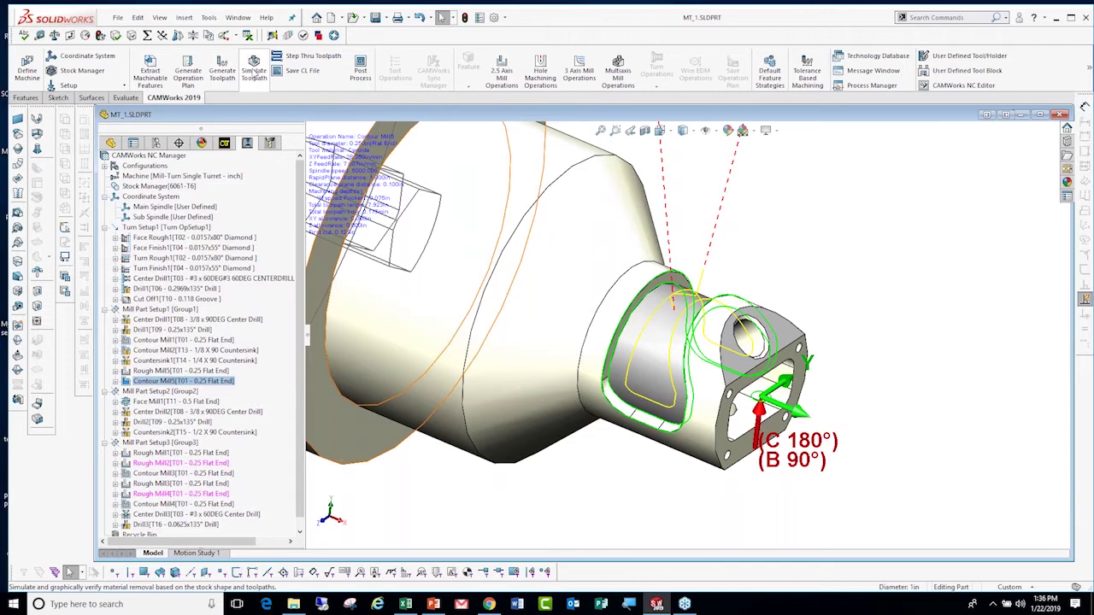
click(254, 72)
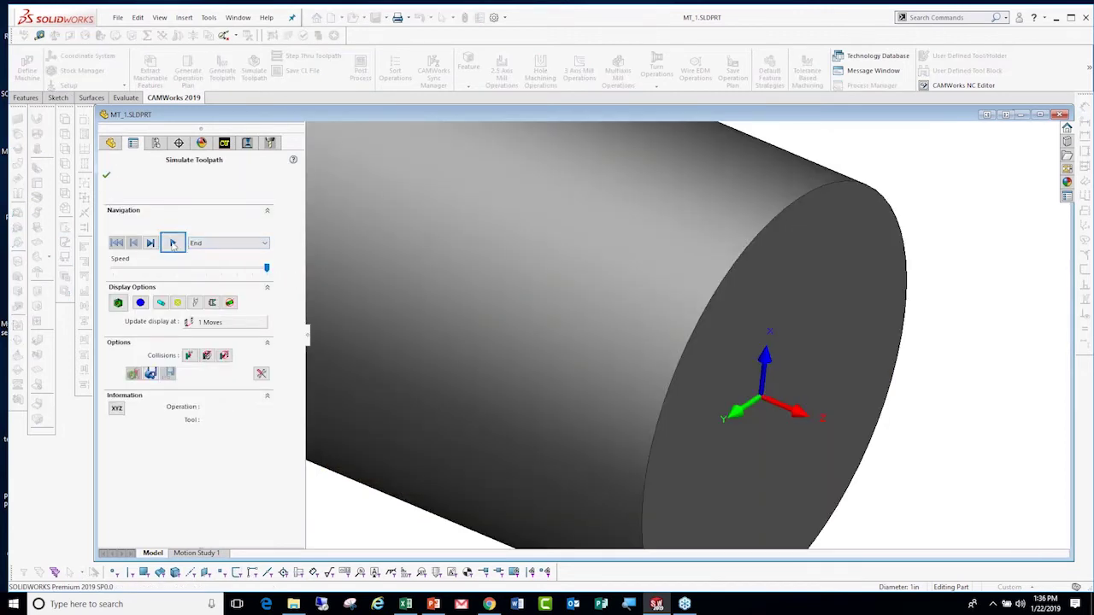
Play the toolpath simulation at a reduced speed, then switch to Chrome and PowerPoint.
click(173, 244)
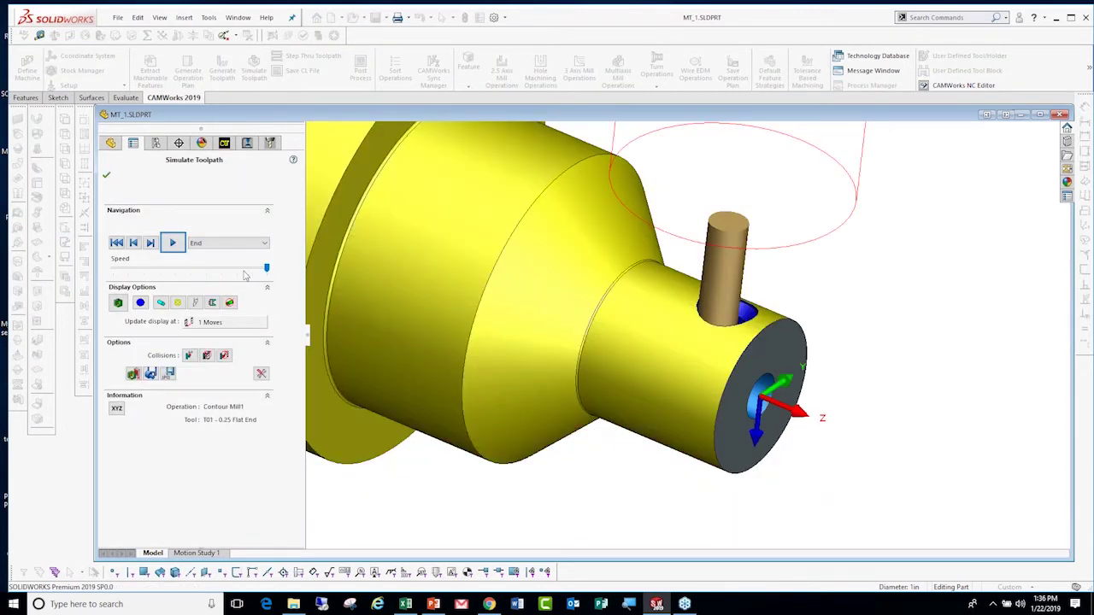
click(244, 272)
click(172, 243)
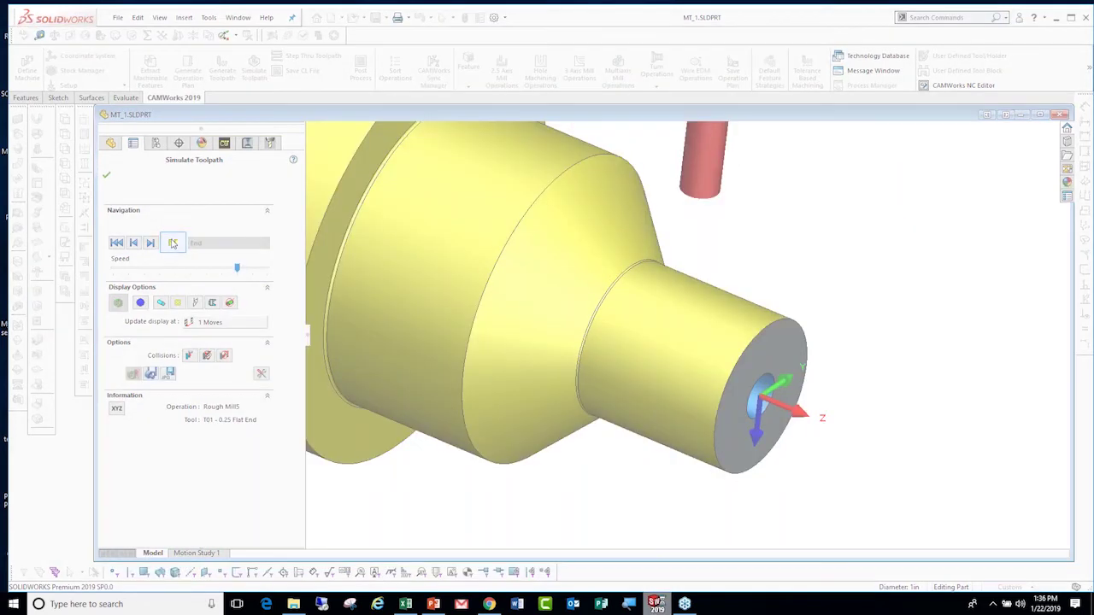
click(489, 604)
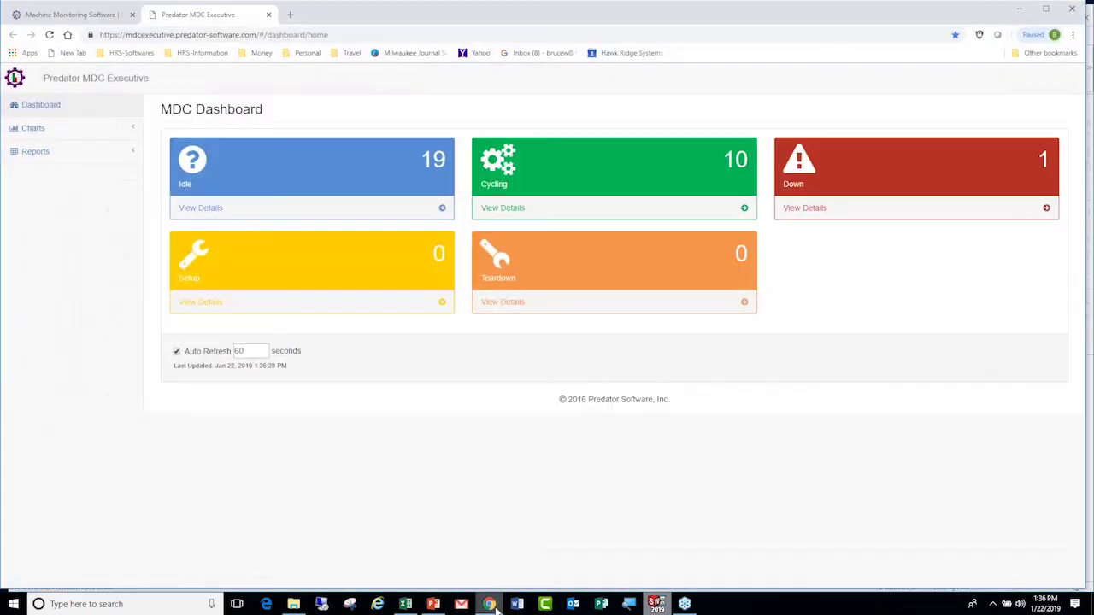
click(489, 604)
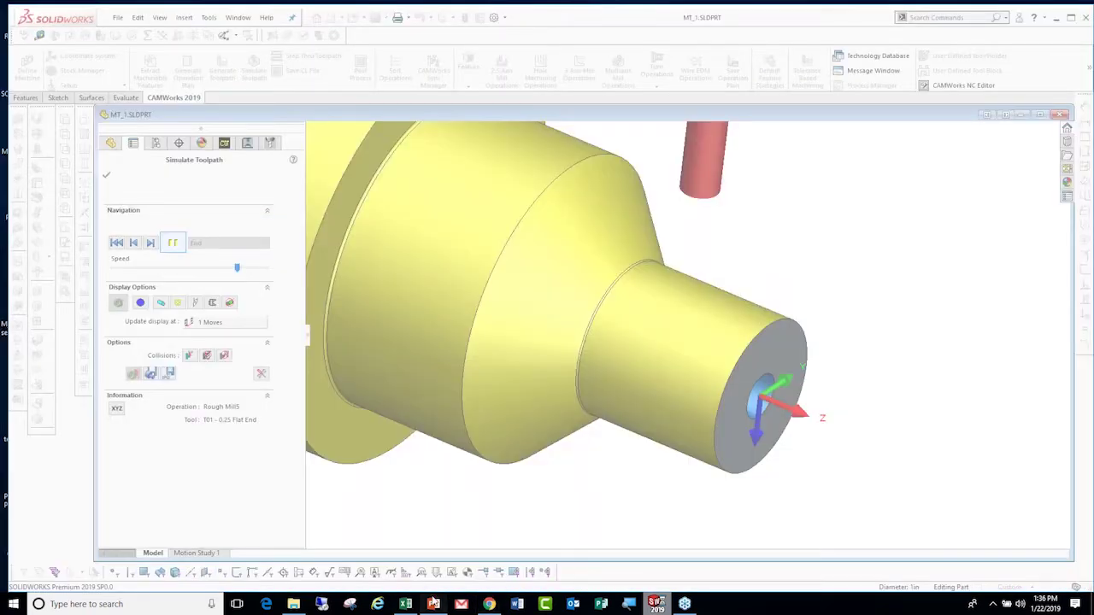
click(433, 604)
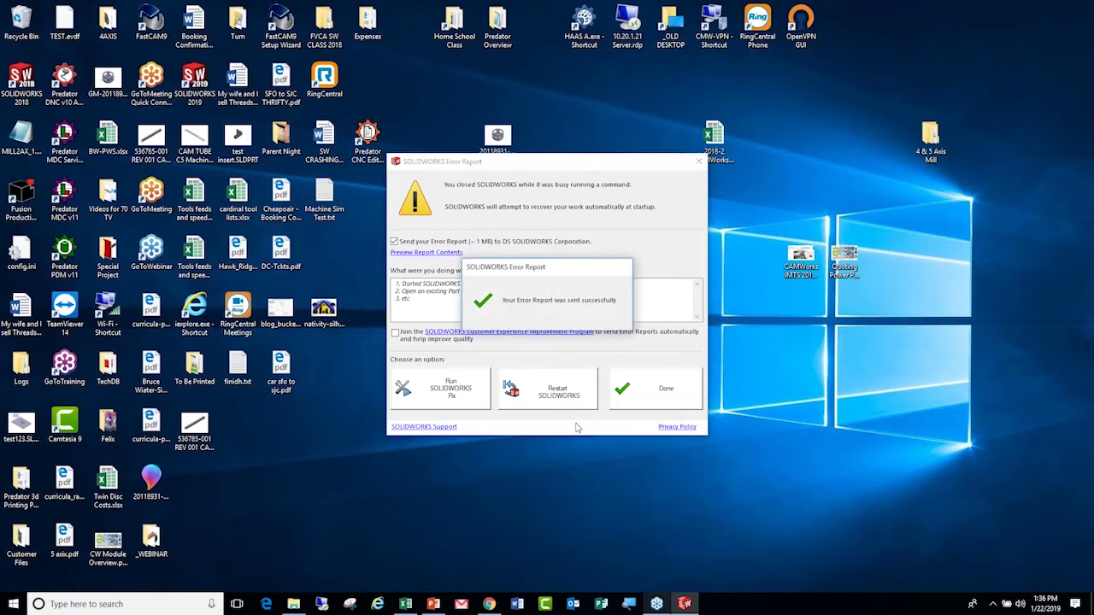
Restart SOLIDWORKS from the Error Report dialog after the crash.
click(548, 389)
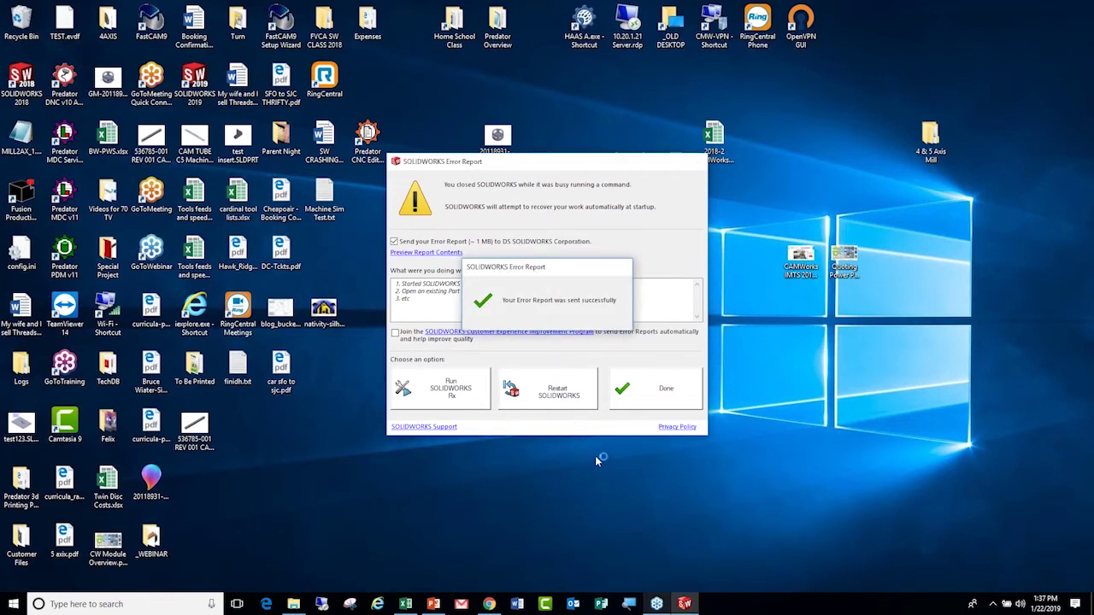
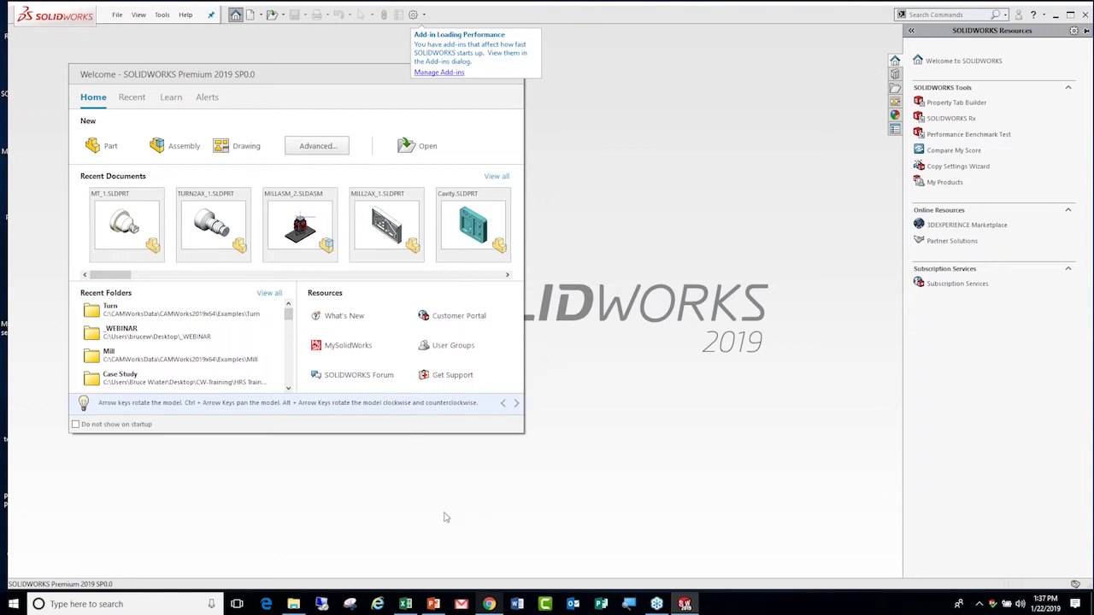
Dismiss the Welcome dialog, show MT_1's CAMWorks Feature Tree, and launch the Technology Database.
click(132, 224)
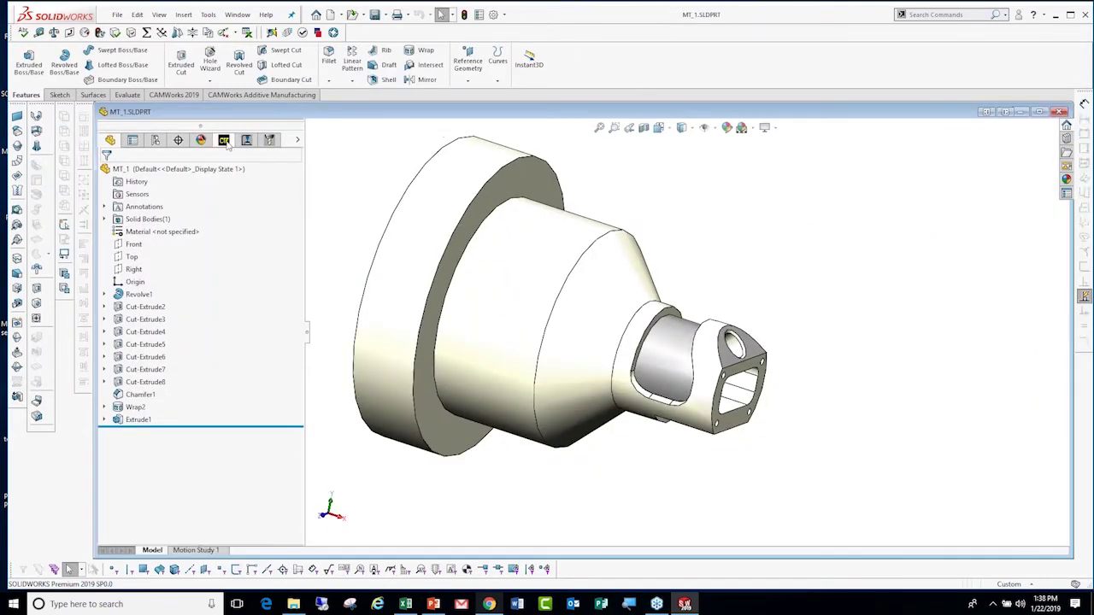
click(224, 140)
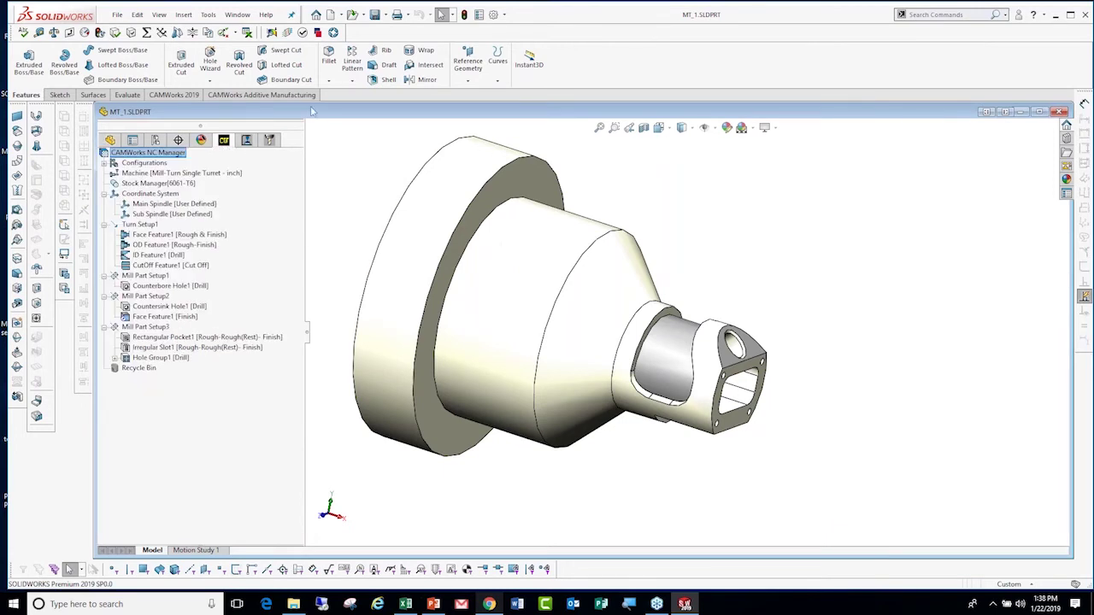
click(173, 95)
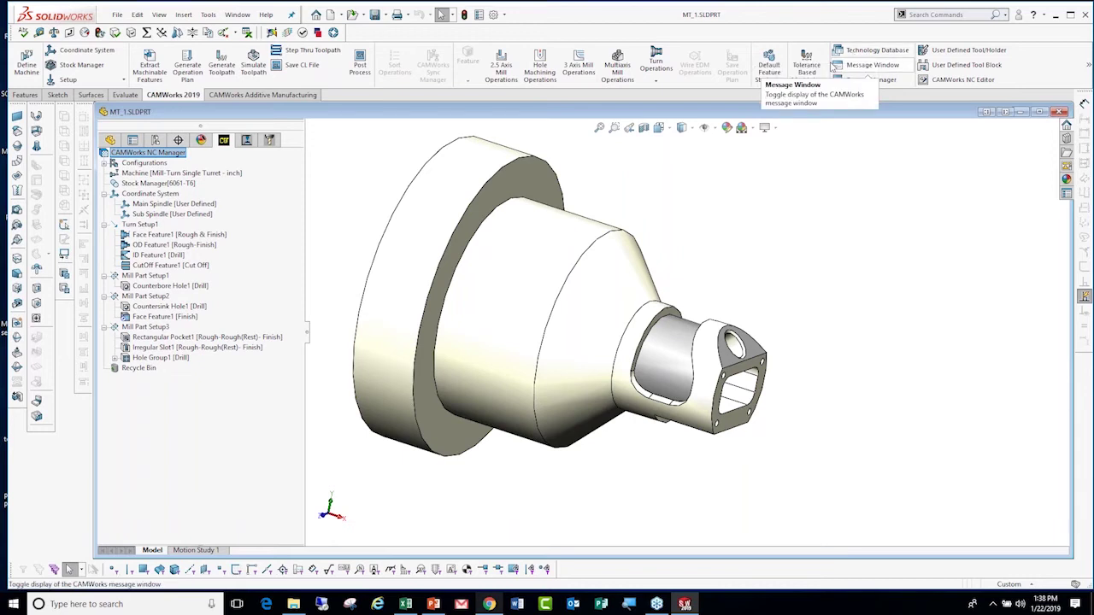
click(862, 57)
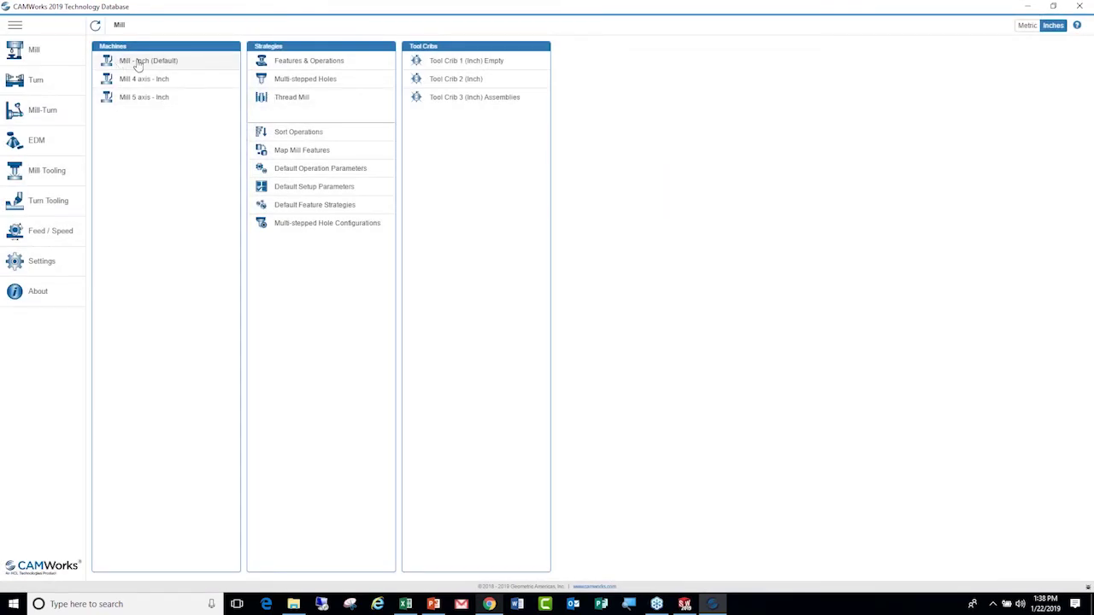
Inspect the Mill - Inch (Default) machine settings, then switch back to SOLIDWORKS.
click(138, 64)
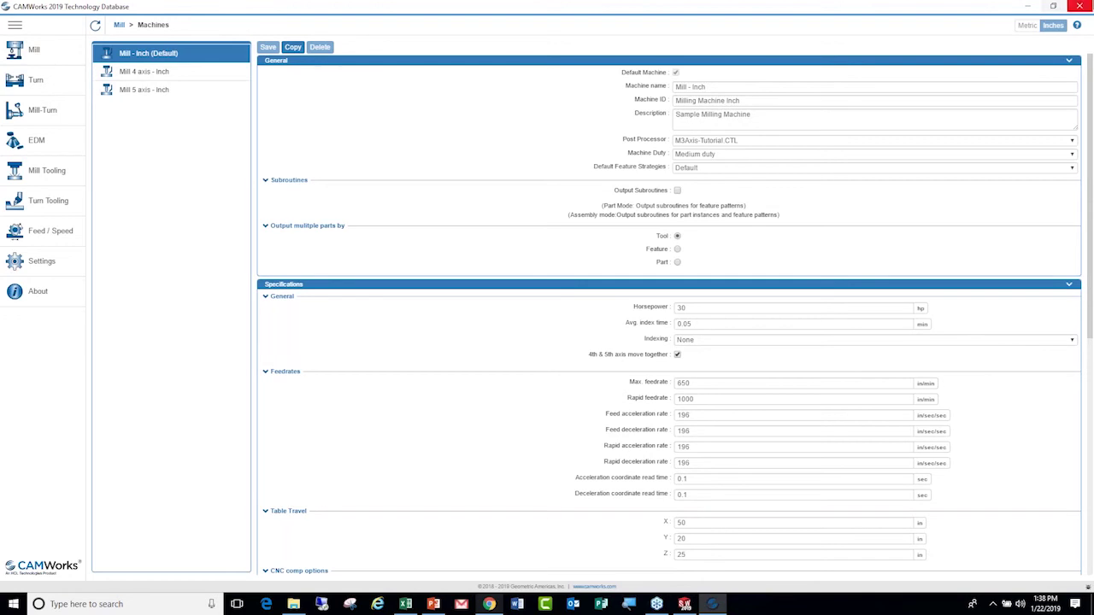
click(685, 604)
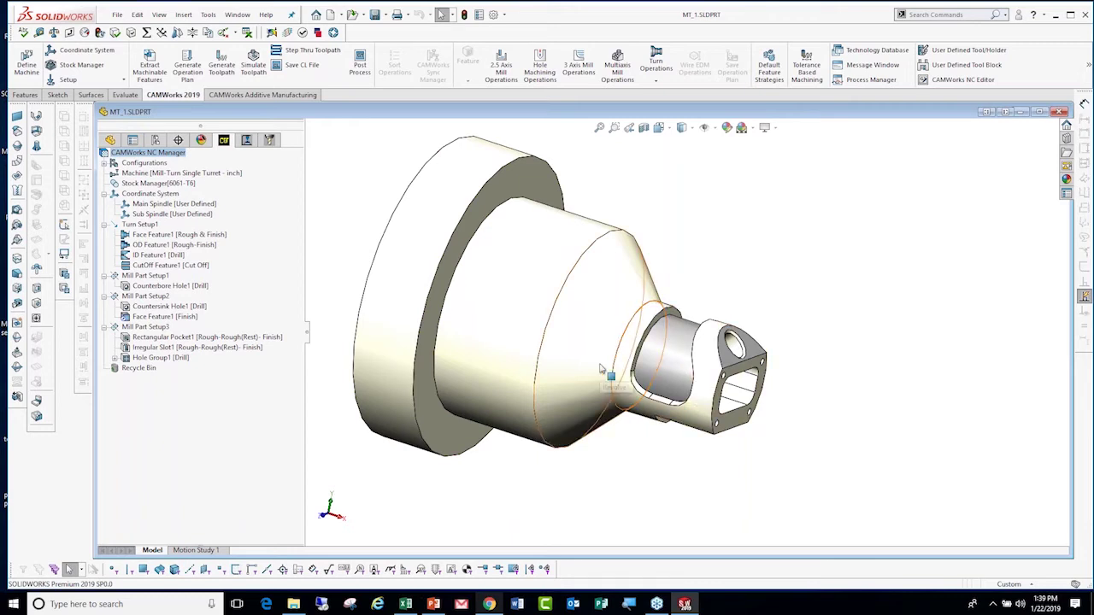
Start a wrapped feature on Mill Part Setup1 with the Rough-Finish strategy.
mouse_move(601, 370)
middle_down()
mouse_move(633, 343)
mouse_move(491, 396)
middle_up()
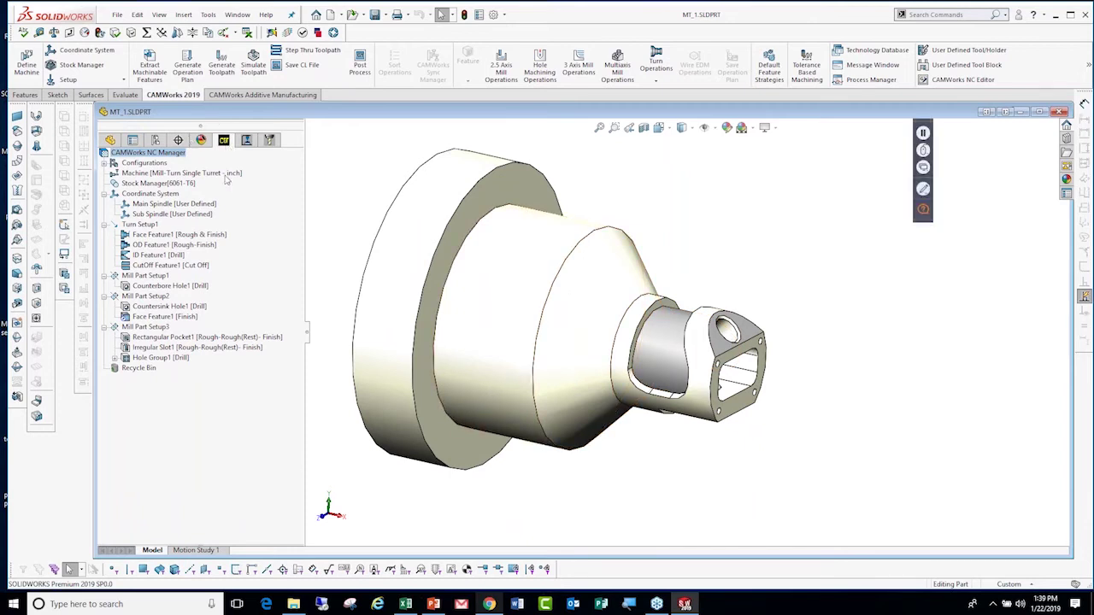
click(145, 276)
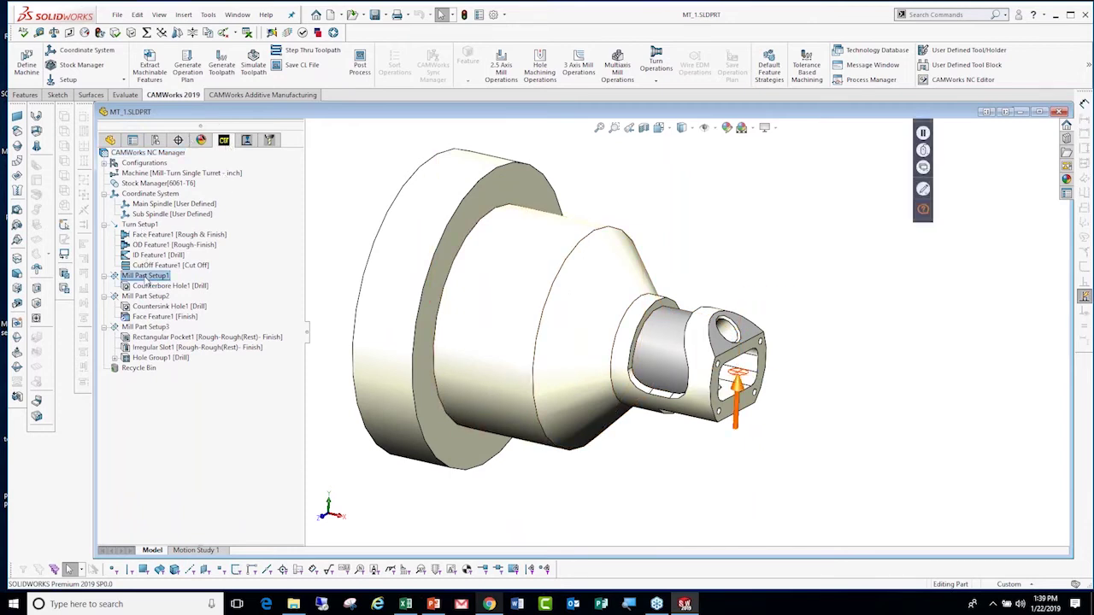
right_click(147, 279)
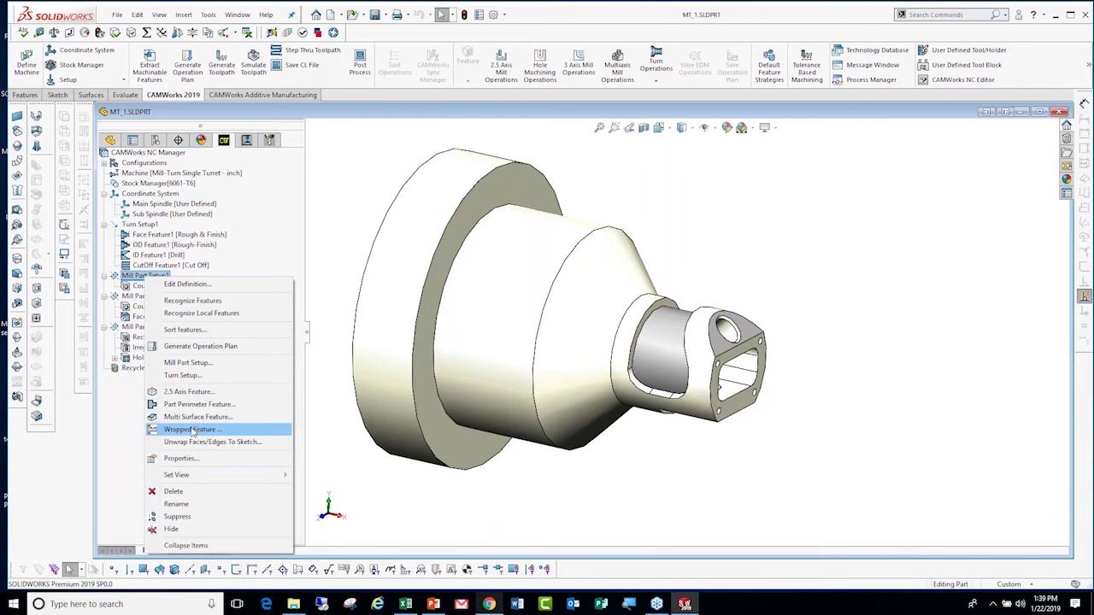
click(630, 447)
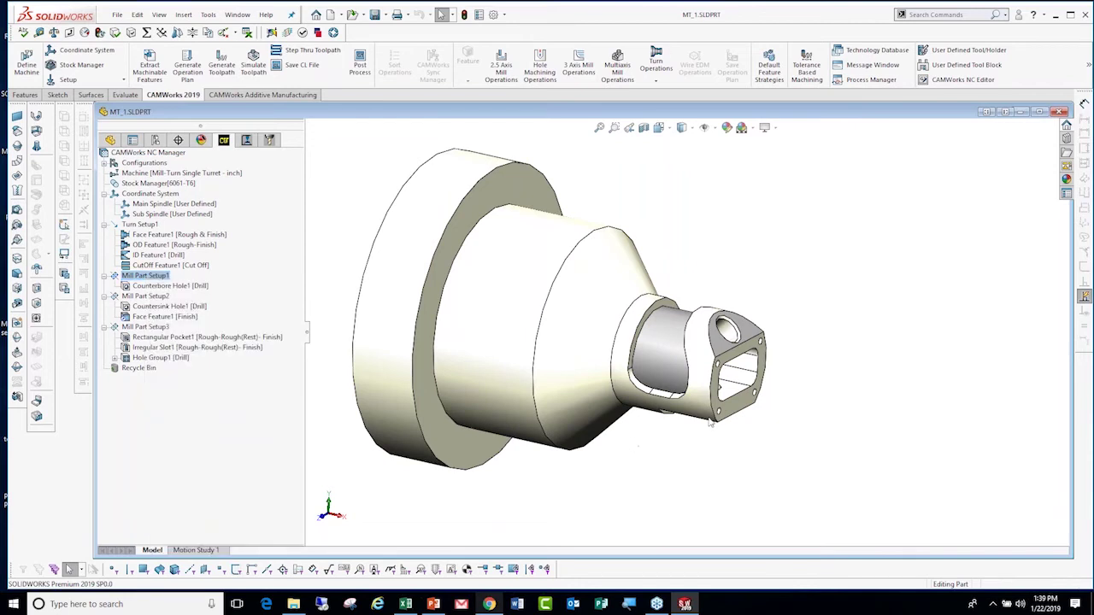
click(222, 239)
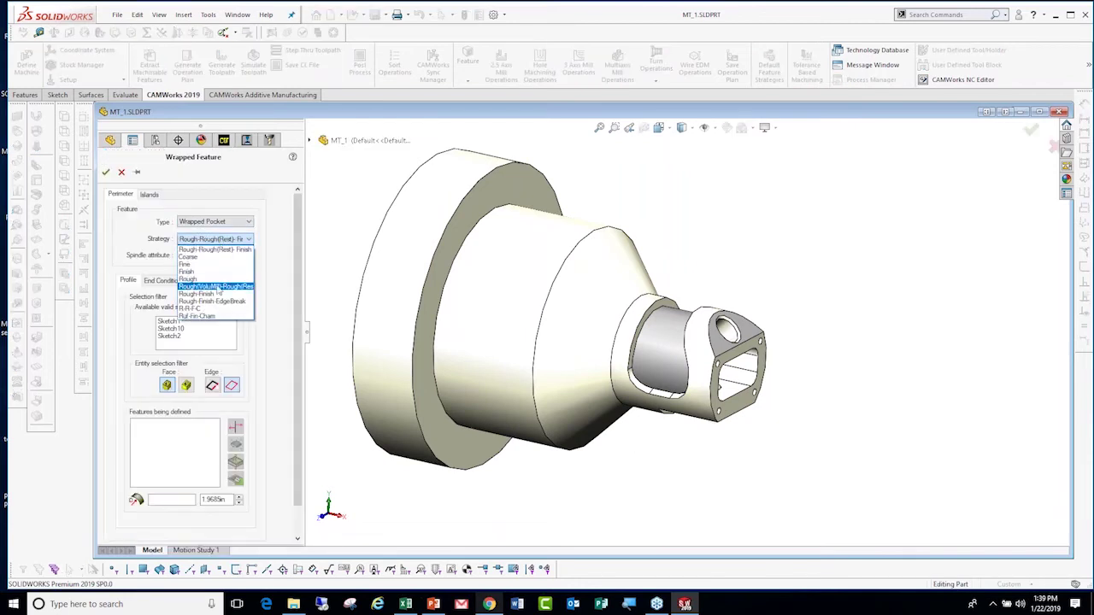
click(209, 295)
Pick the cylindrical face, end the pocket Upto Face, and generate the operation plan.
click(663, 351)
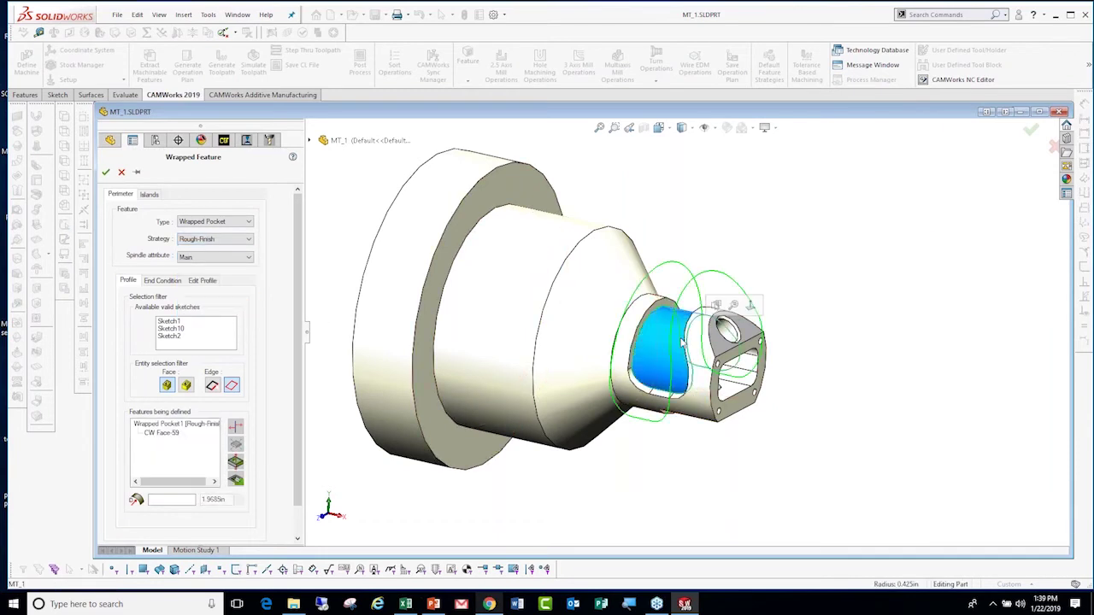
click(163, 280)
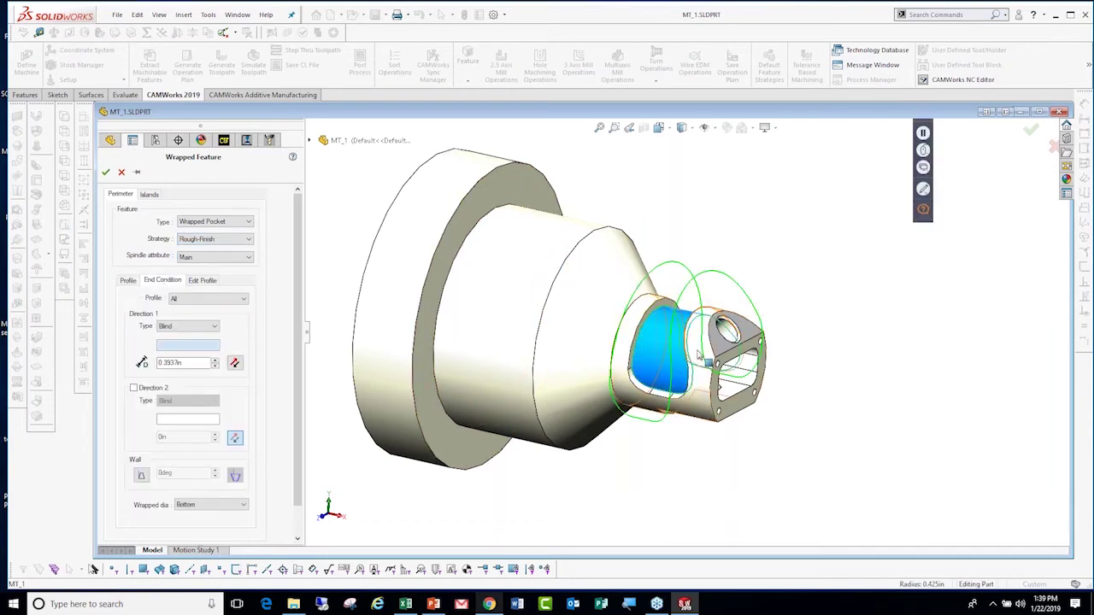
click(699, 355)
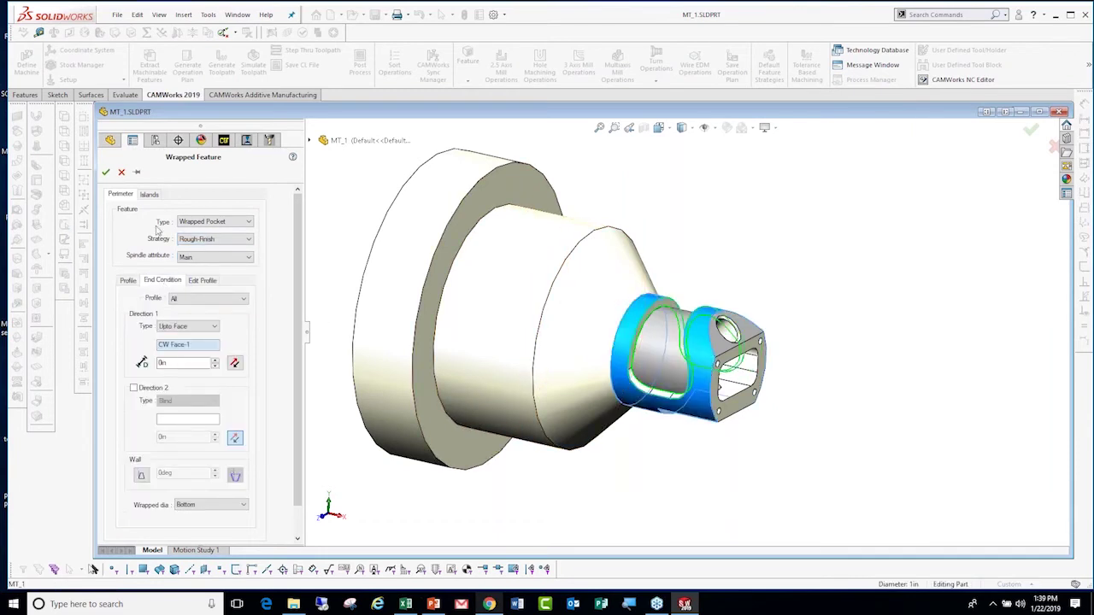
click(105, 173)
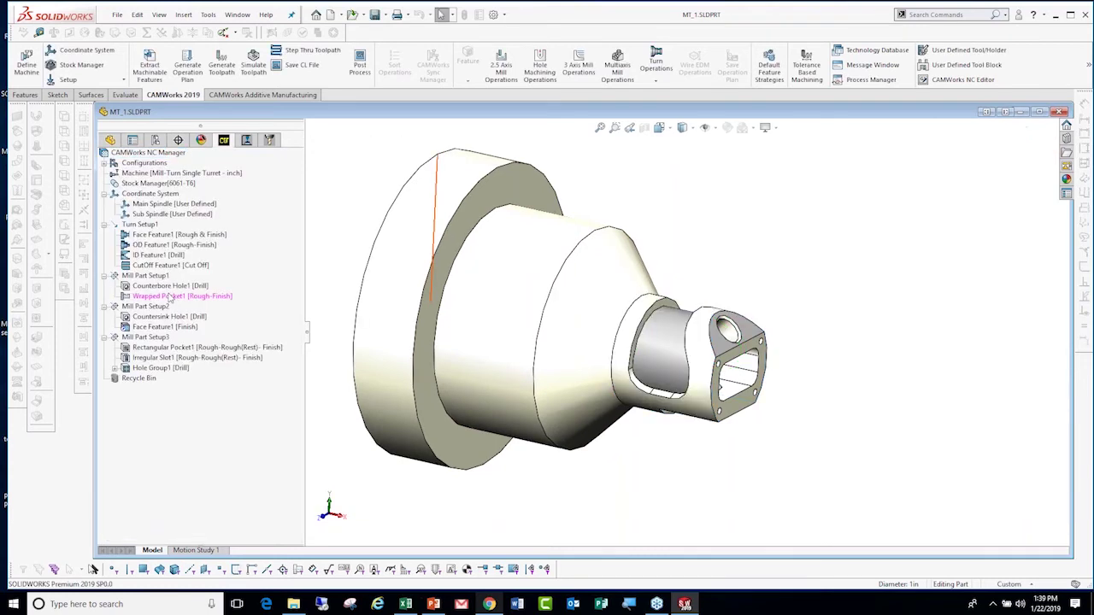
right_click(207, 296)
click(286, 346)
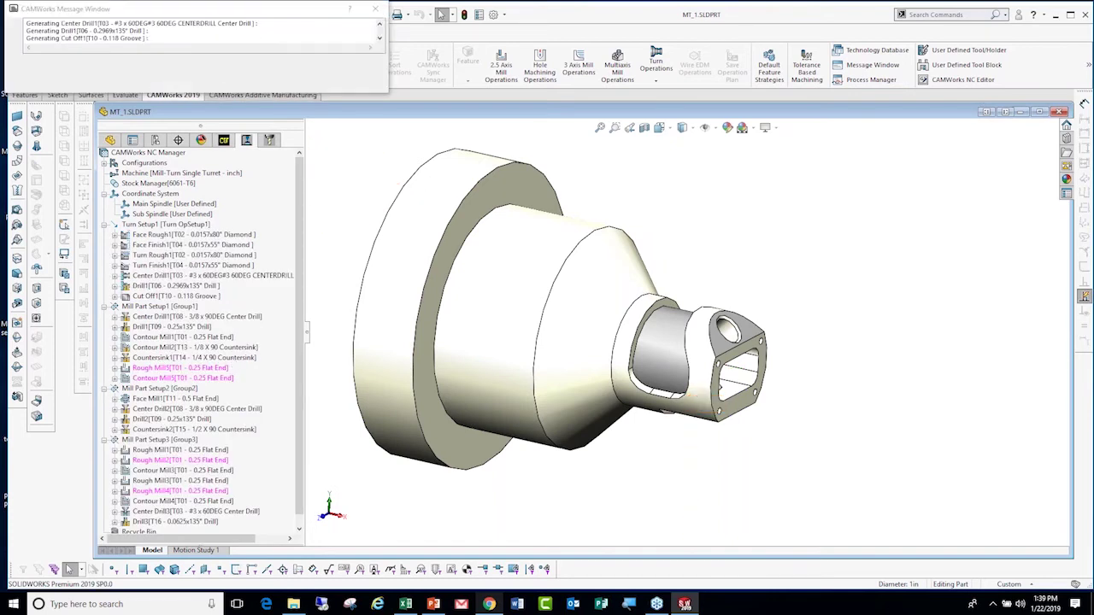
click(256, 68)
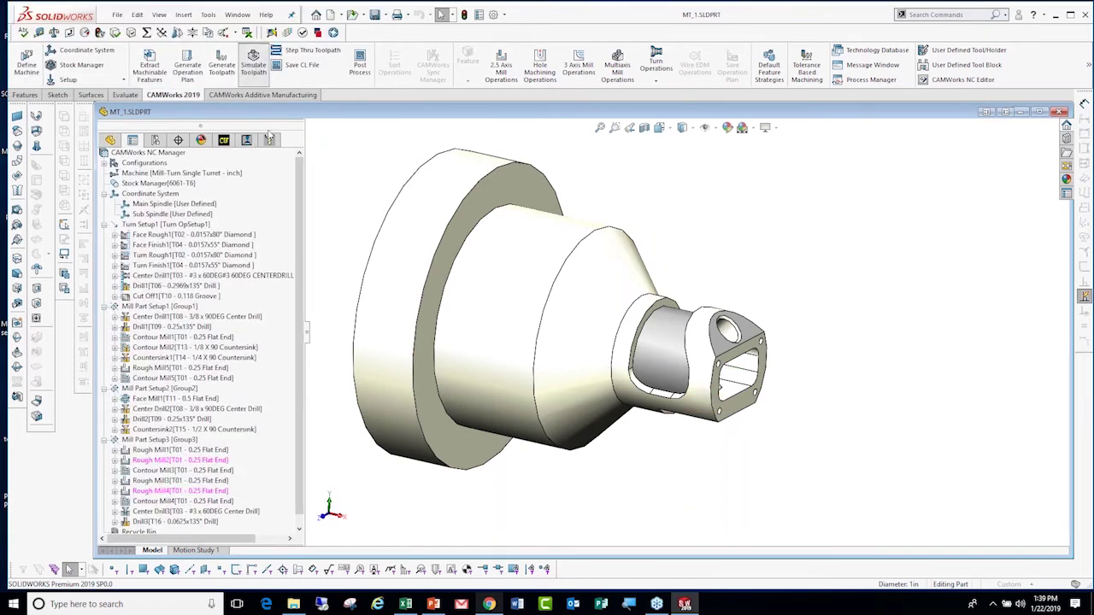
click(172, 240)
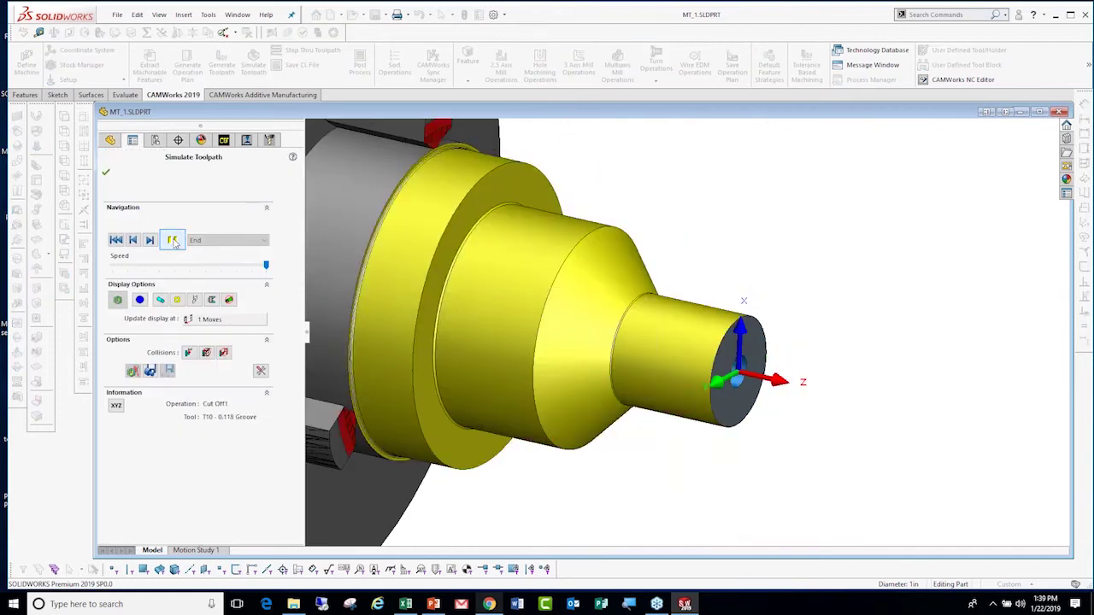
click(172, 240)
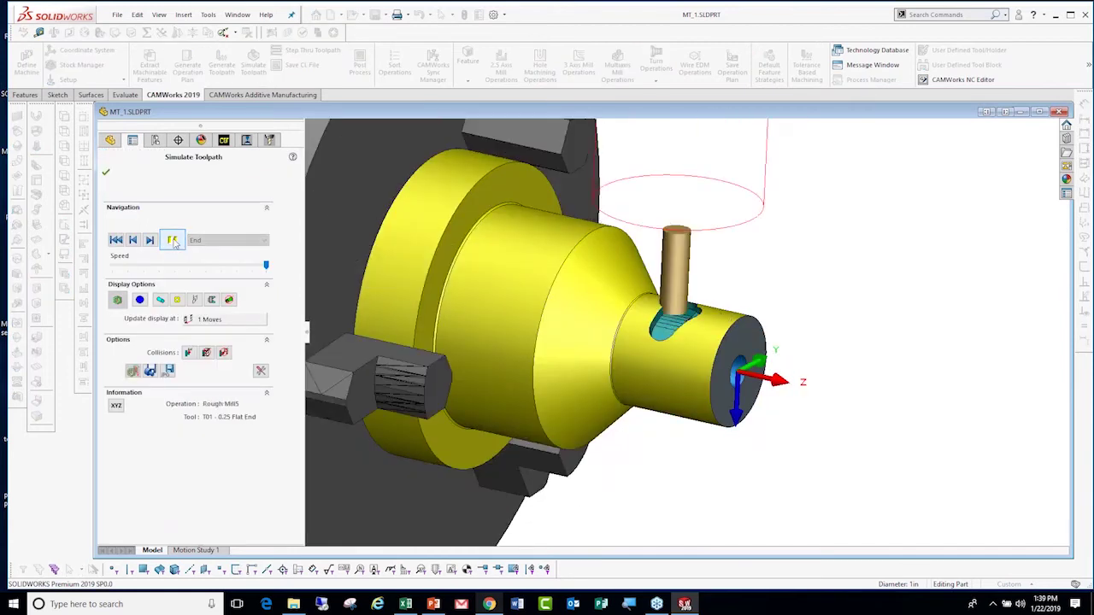
drag(266, 266, 236, 267)
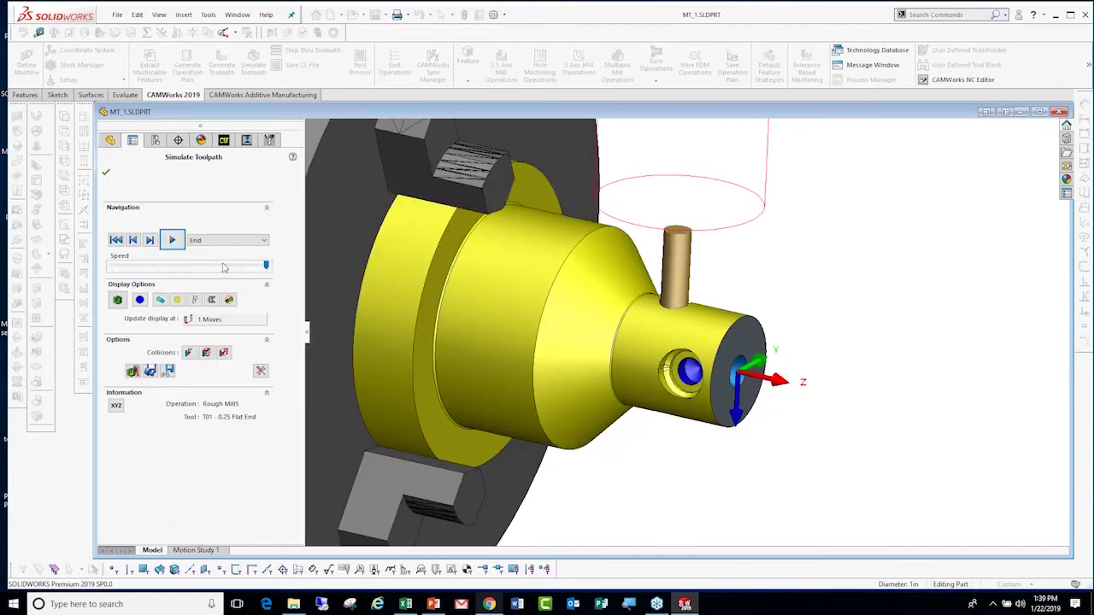
click(172, 241)
middle_drag(735, 316, 786, 337)
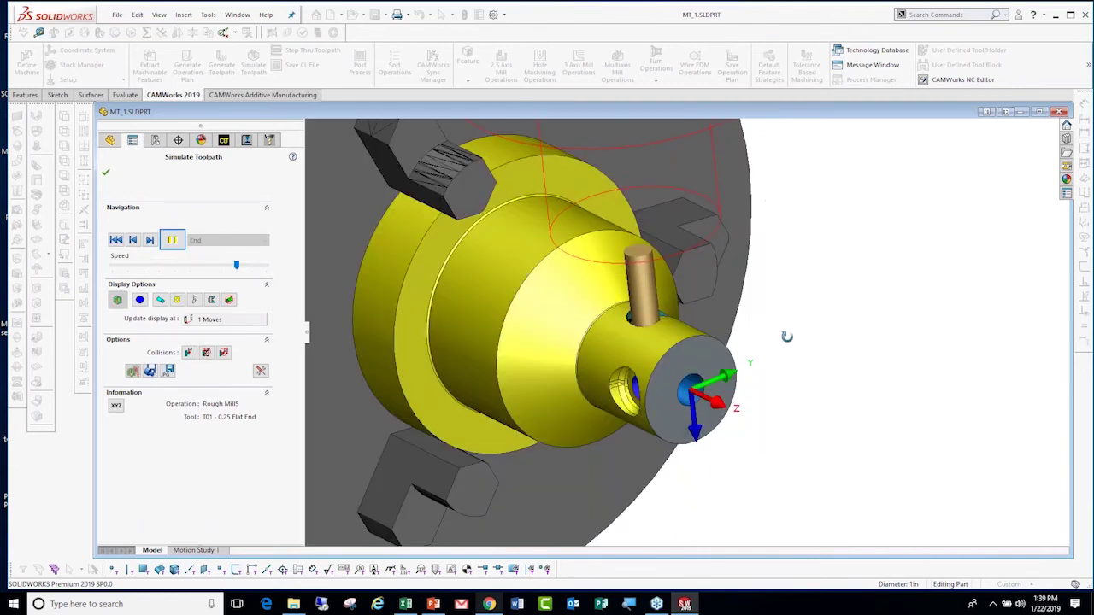
middle_drag(298, 265, 256, 265)
click(256, 266)
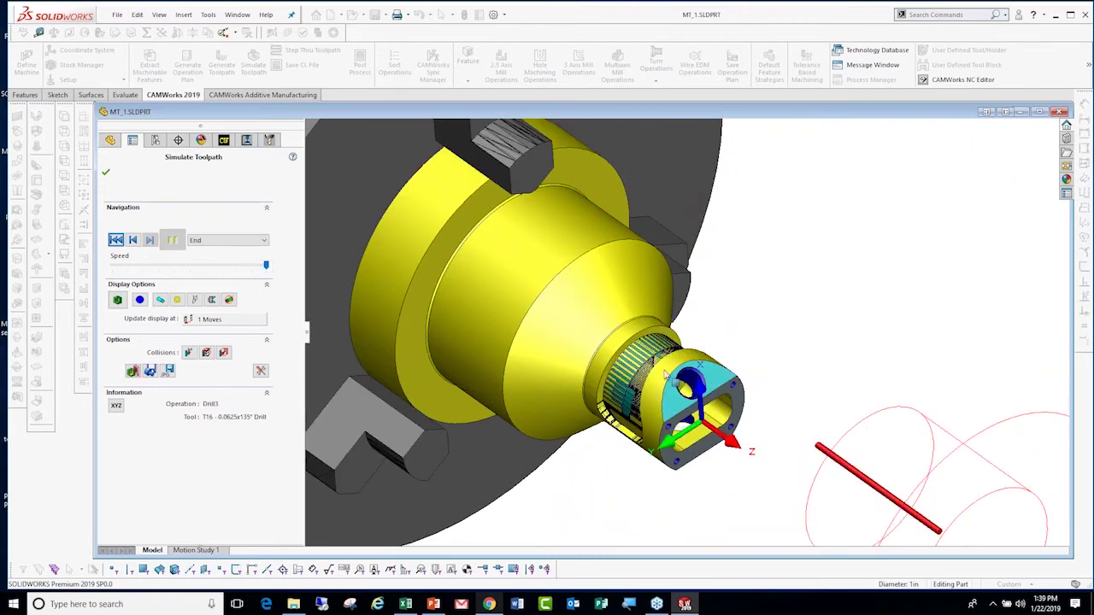
mouse_move(747, 534)
middle_down()
mouse_move(691, 293)
mouse_move(480, 328)
middle_up()
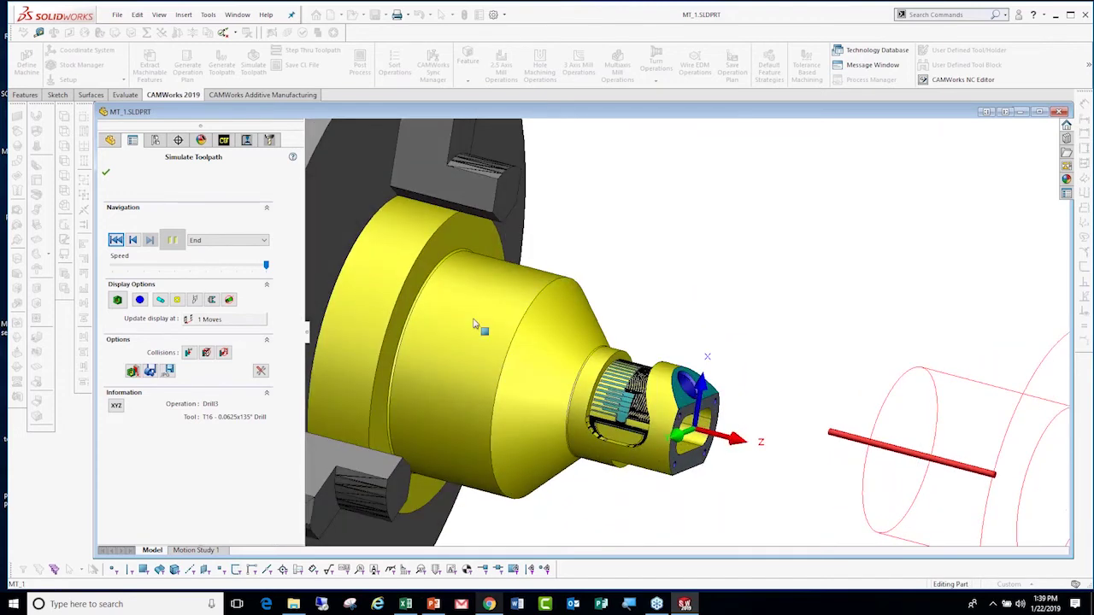
click(105, 172)
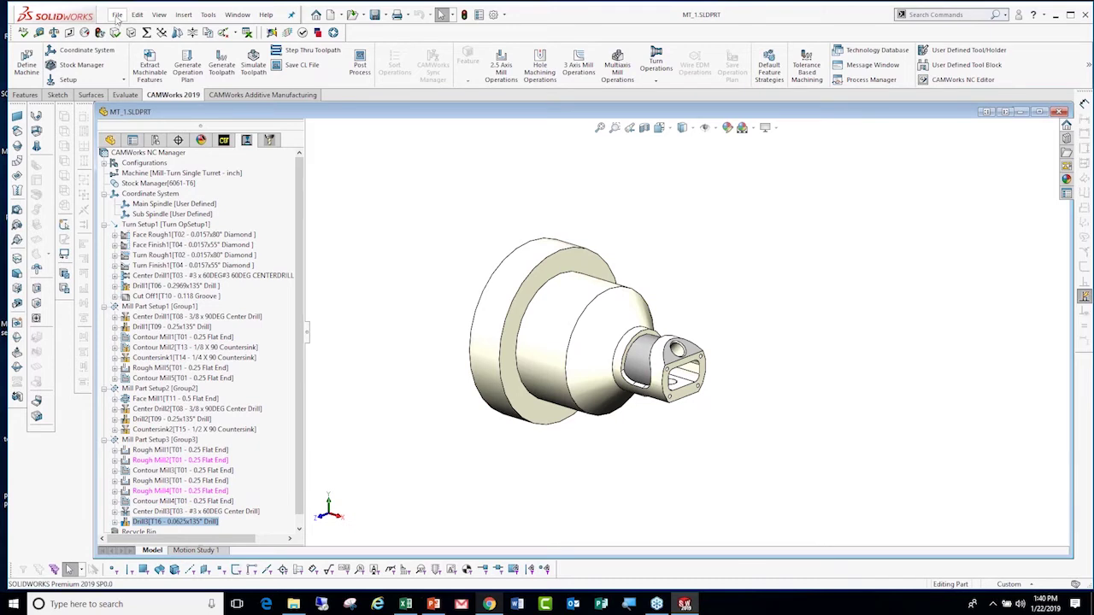
Close the MT_1 part, answering the save prompt.
click(117, 16)
click(135, 87)
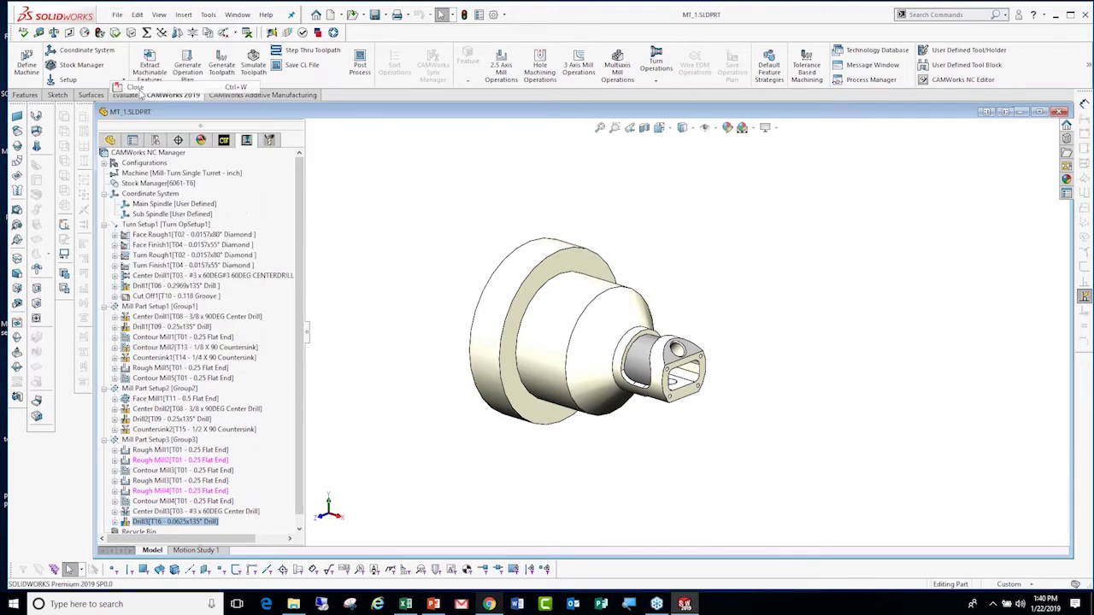
click(591, 327)
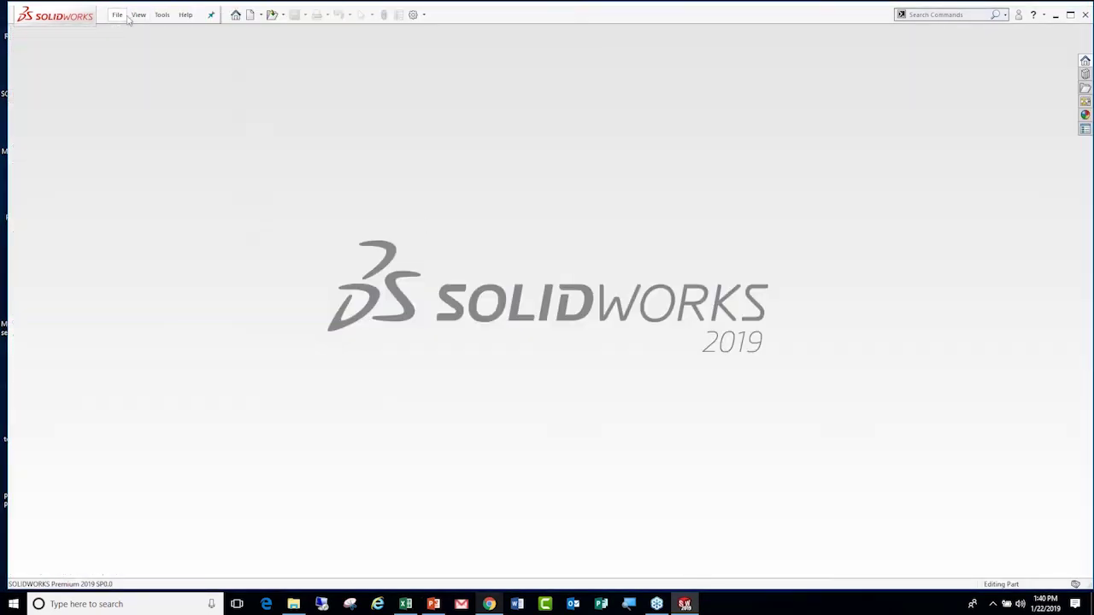
Open the Funnel part and display its CAMWorks NC Manager tree in a wider panel.
click(117, 14)
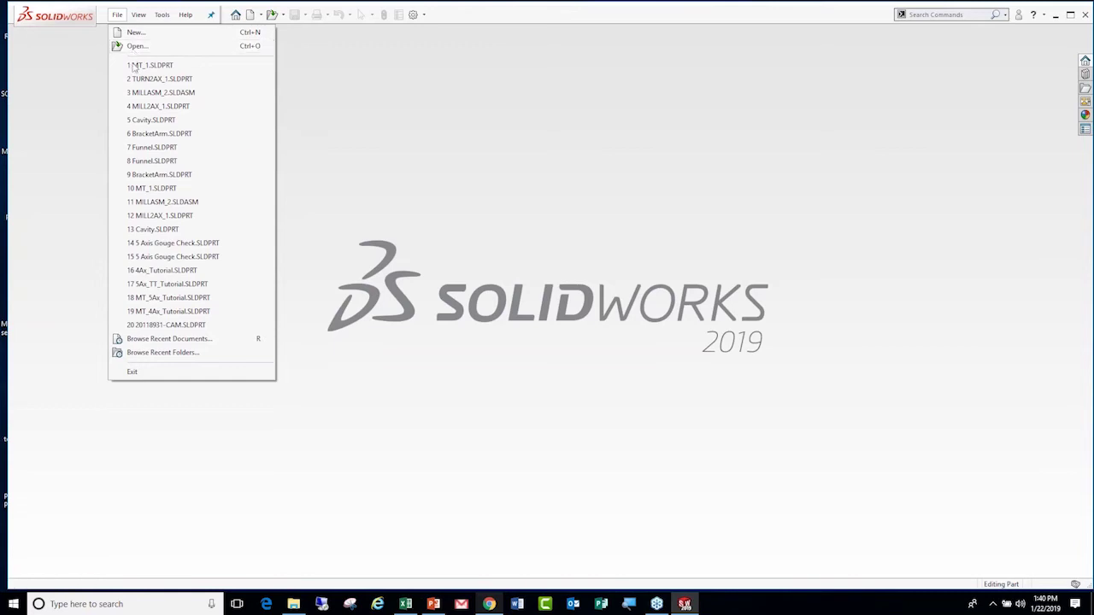
click(154, 160)
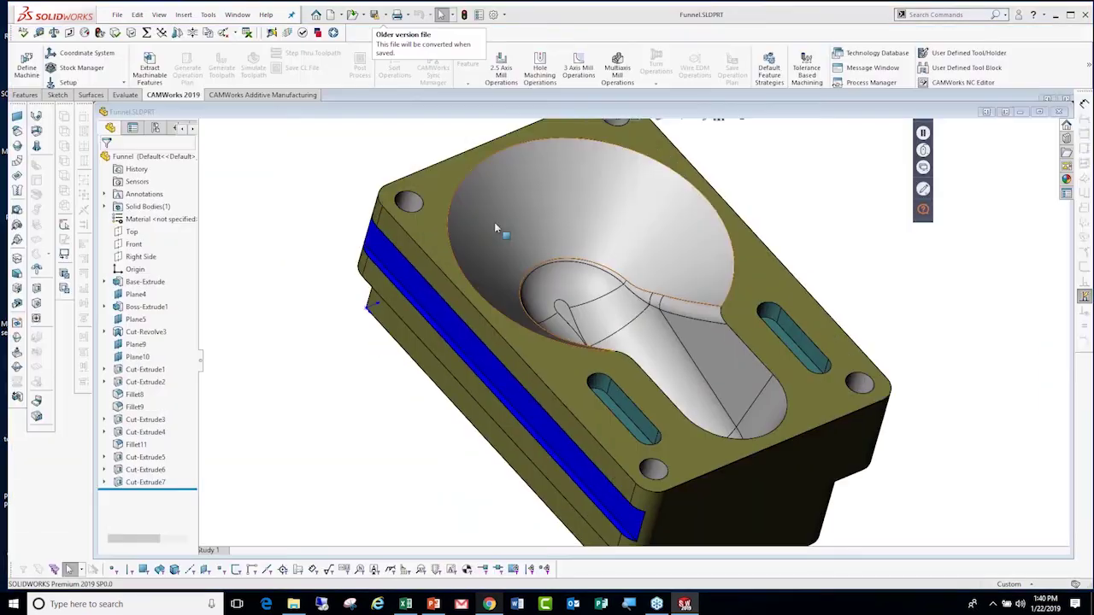
middle_drag(441, 392, 447, 469)
scroll(612, 316, down, 2)
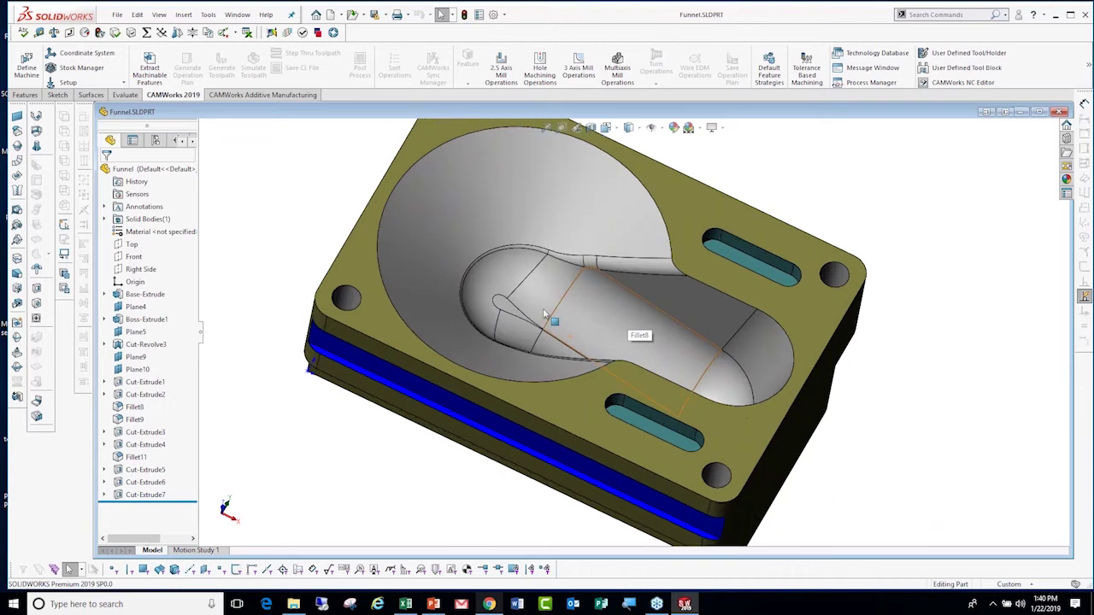
drag(208, 338, 268, 334)
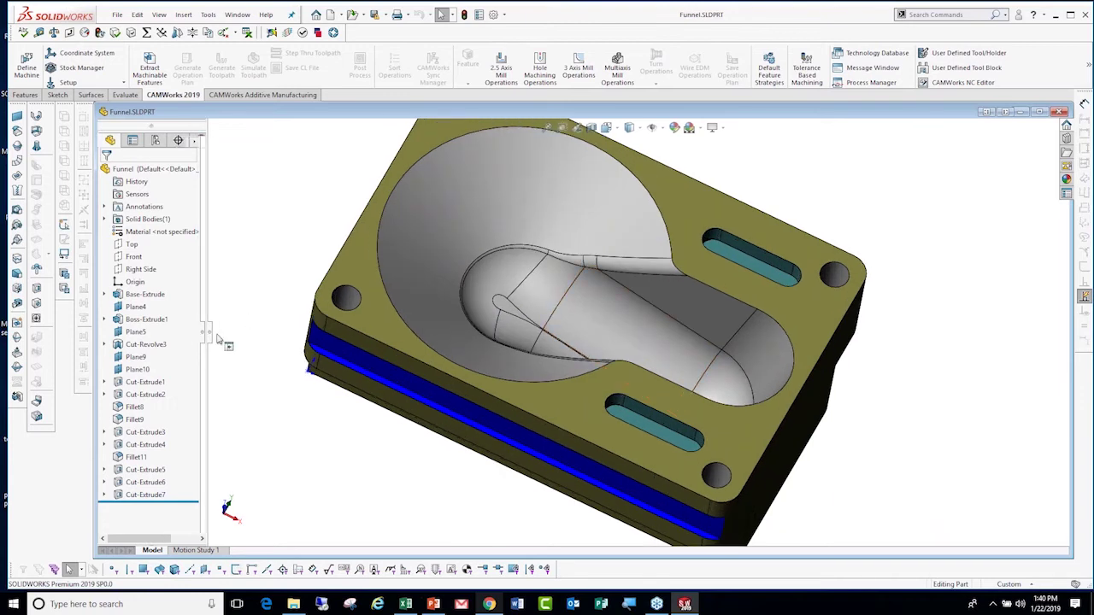
click(223, 140)
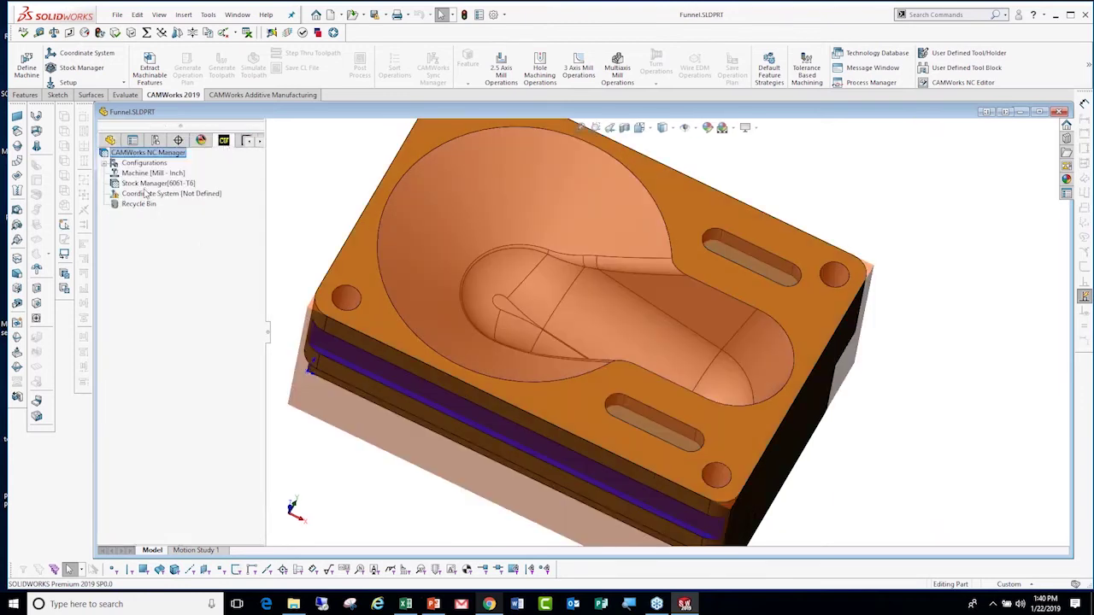
Add a top-face mill part setup with an Area Clearance, Z Level multi surface feature and generate operations.
right_click(145, 186)
click(188, 207)
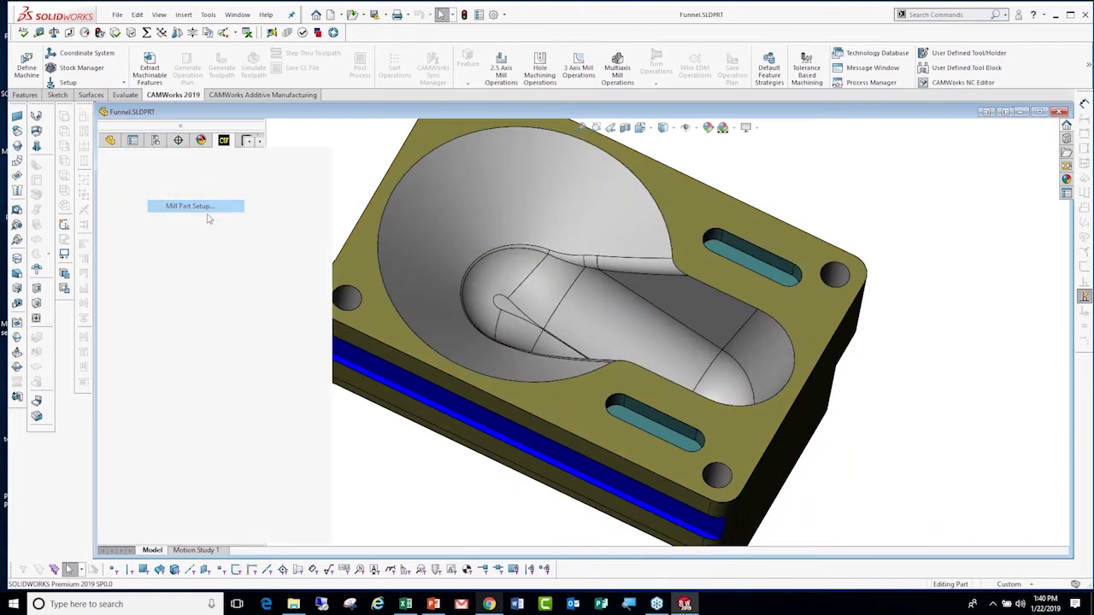
click(370, 242)
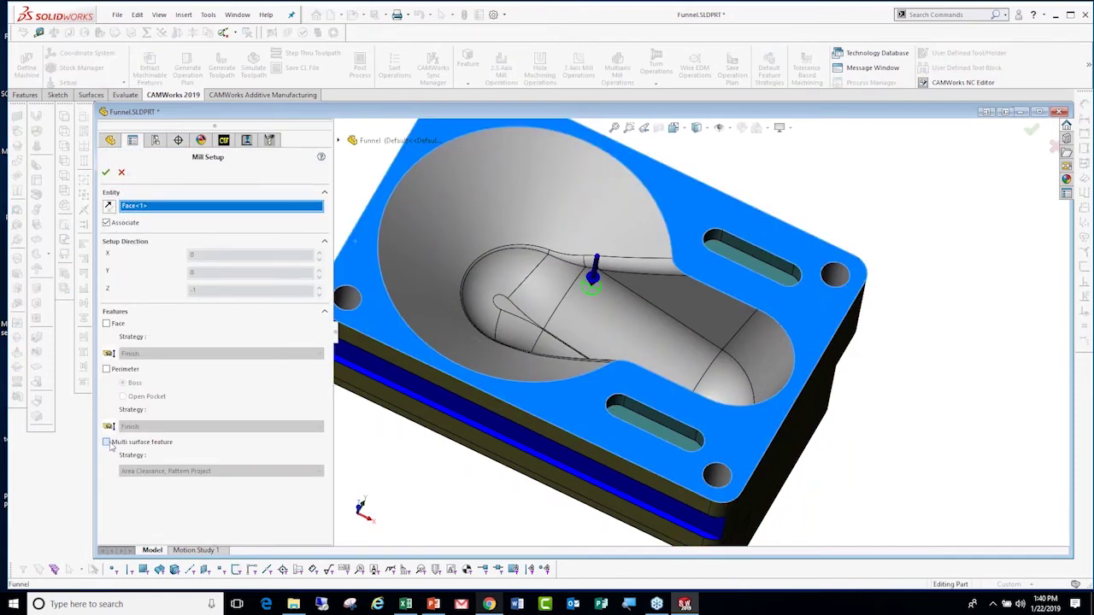
click(108, 442)
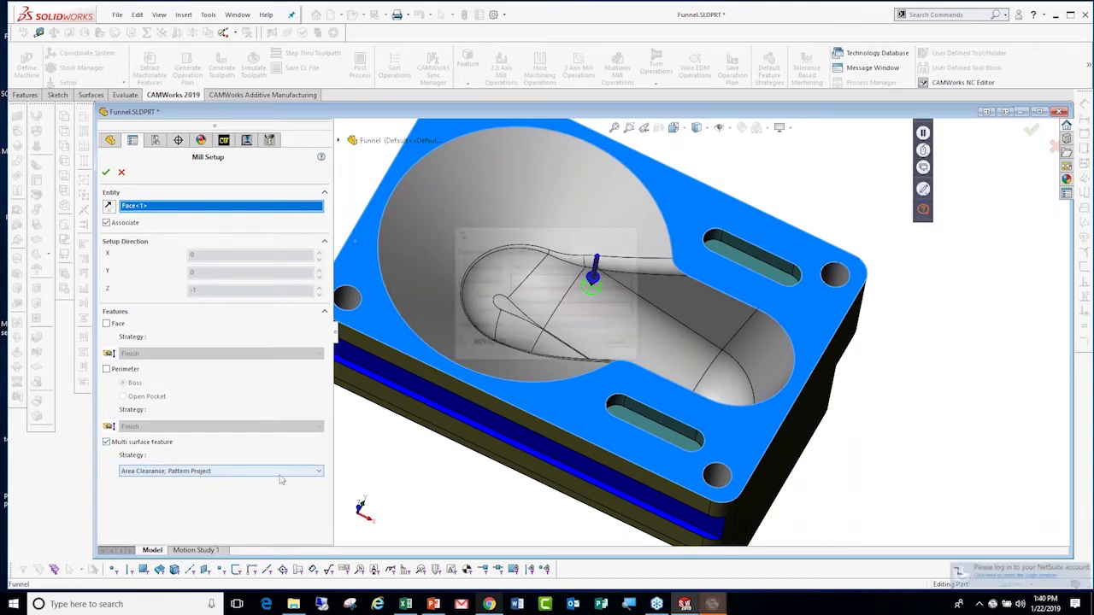
click(280, 473)
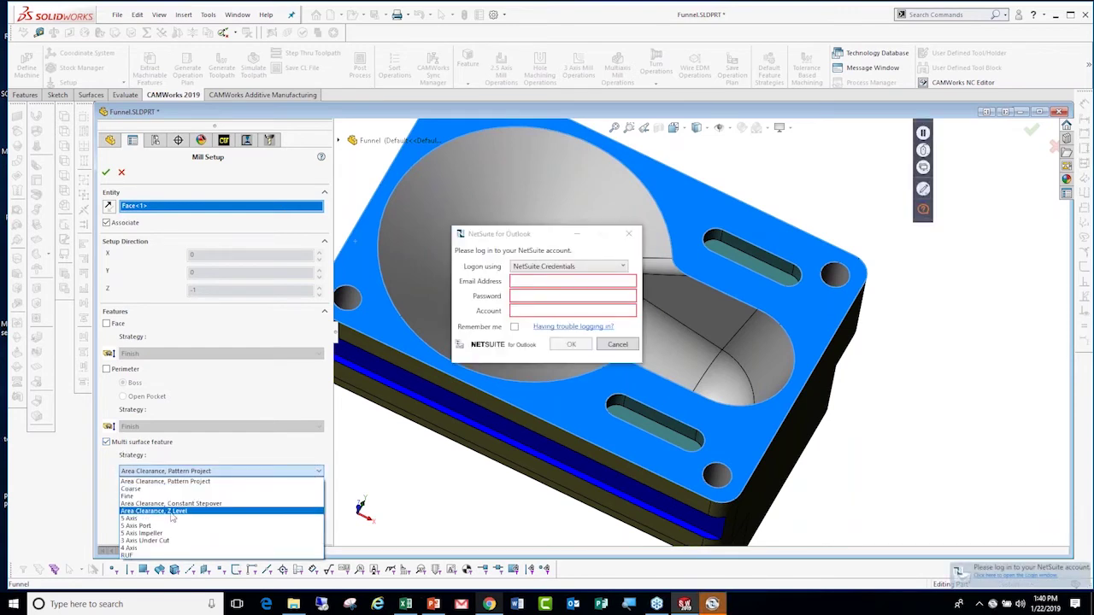
click(181, 511)
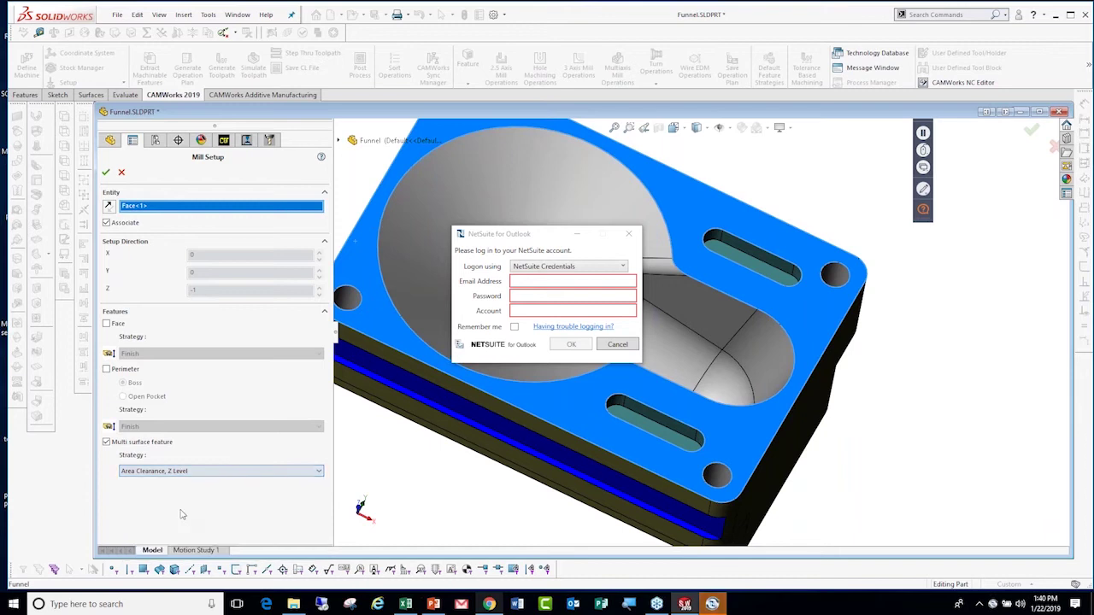
click(618, 347)
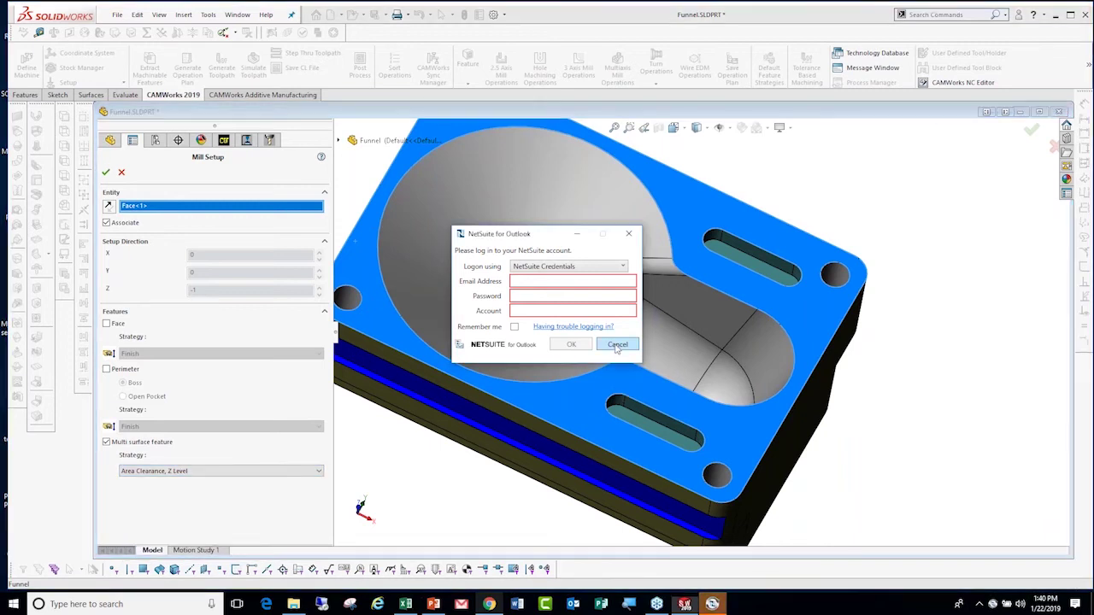
click(617, 346)
click(106, 172)
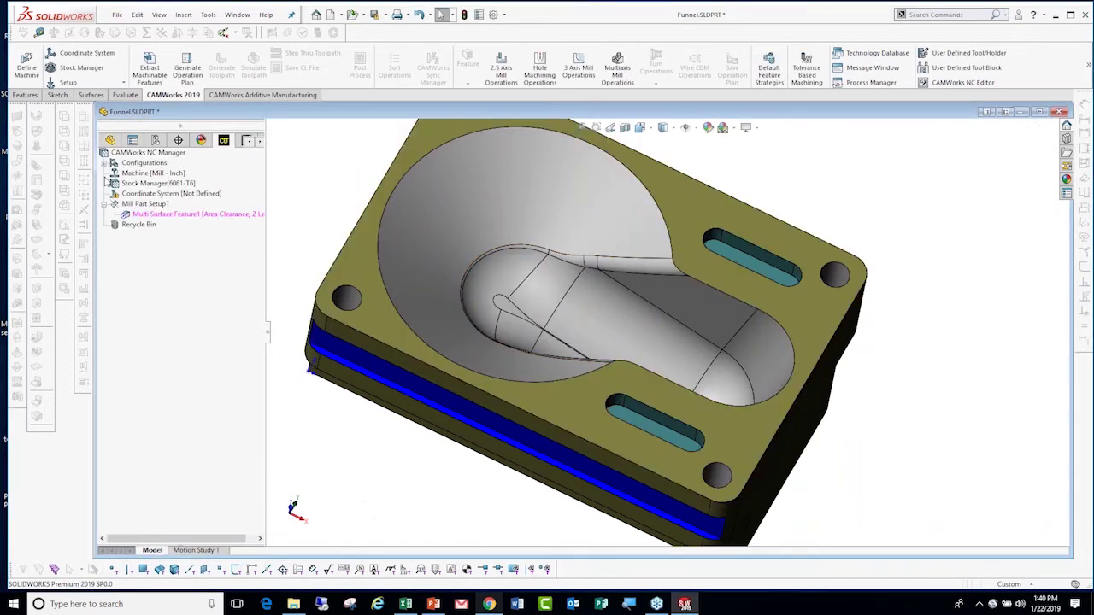
right_click(167, 214)
click(256, 260)
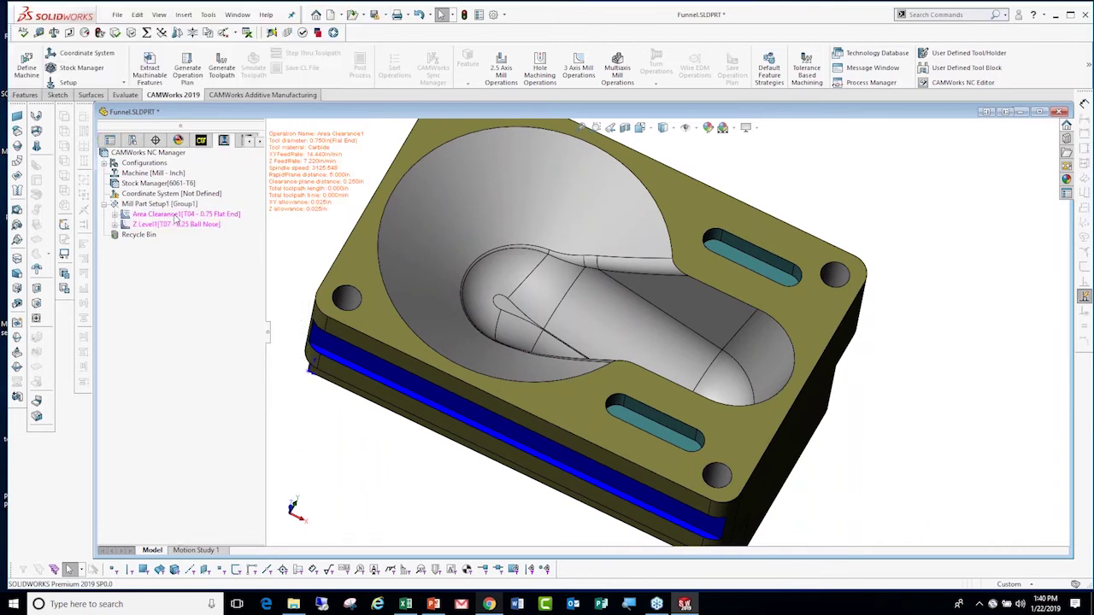
Add a constant-depth-loop contain area on the funnel face to Area Clearance1.
right_click(176, 218)
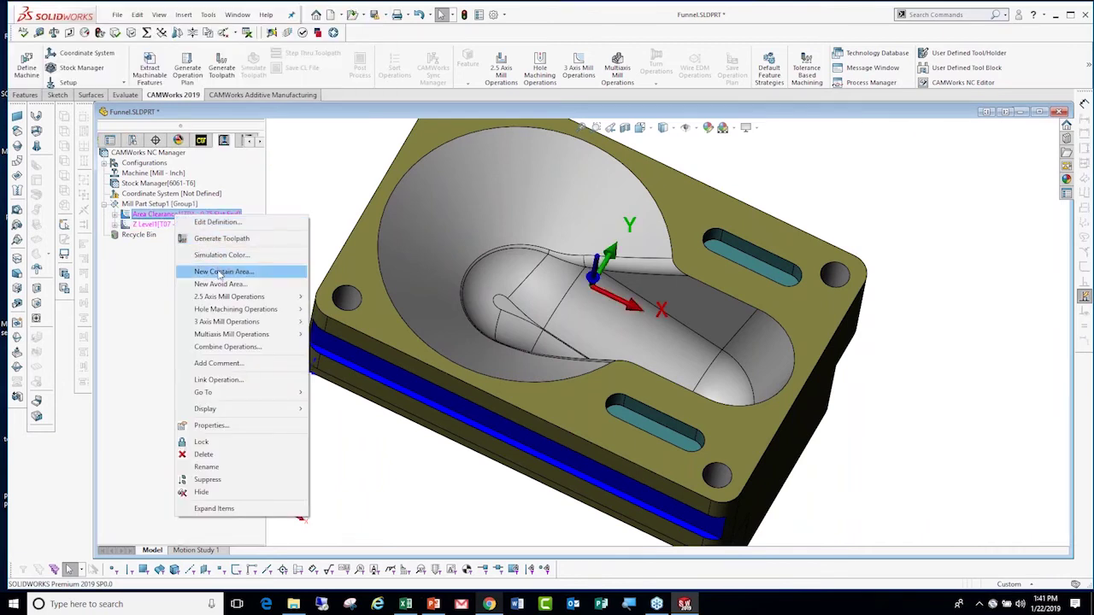
click(220, 271)
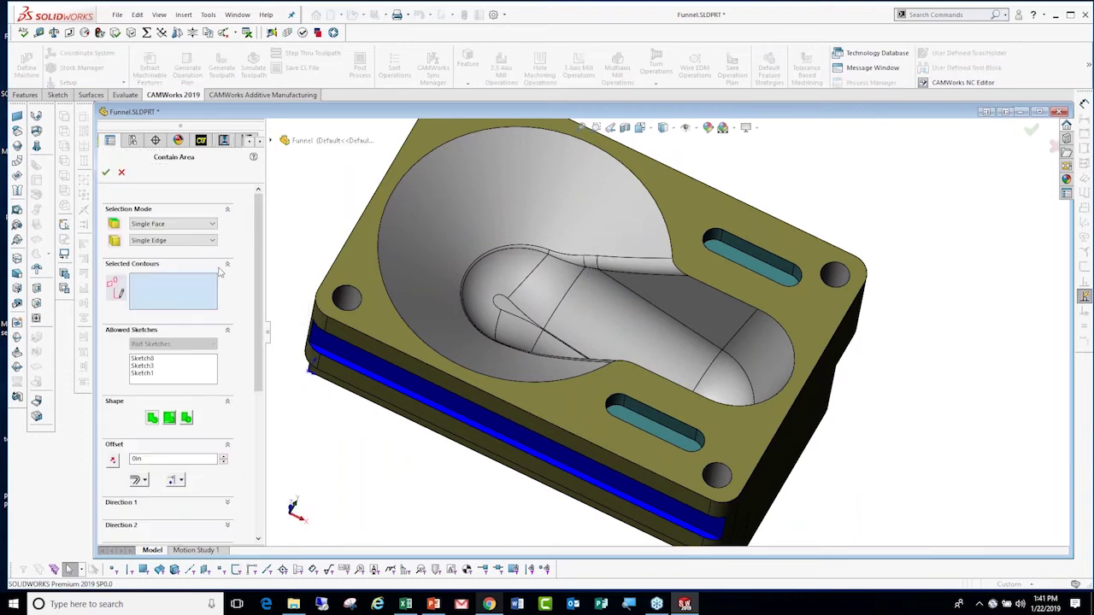
click(154, 240)
click(149, 259)
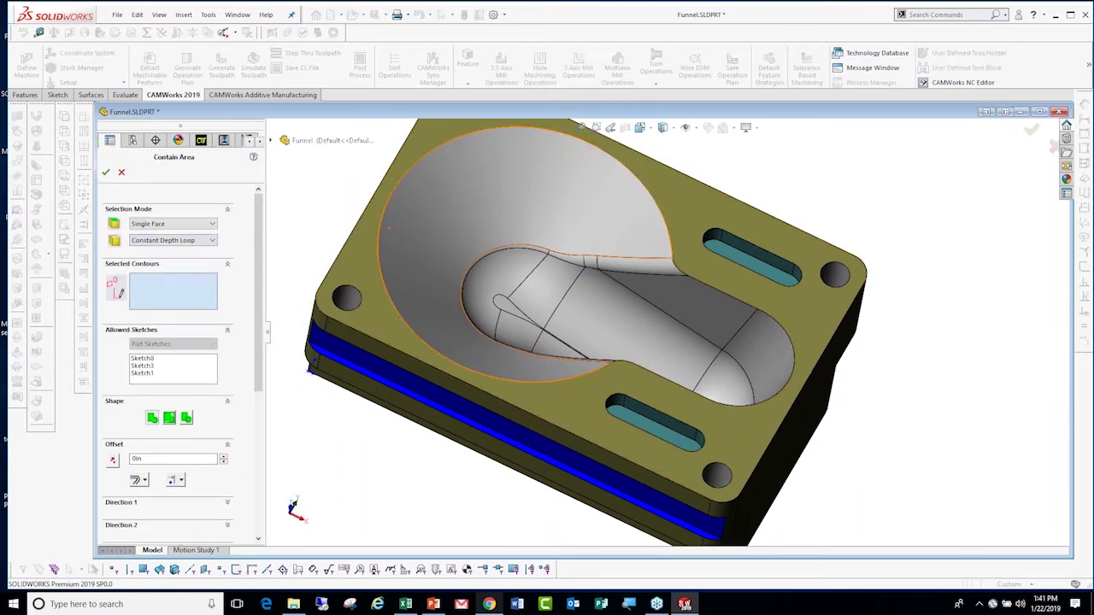
click(647, 191)
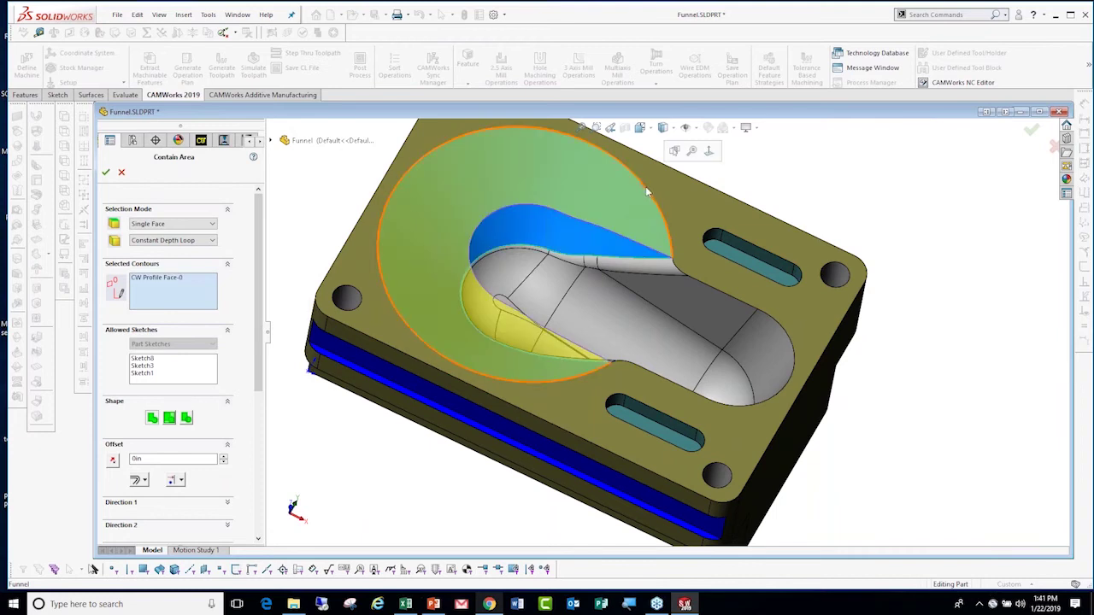
click(643, 198)
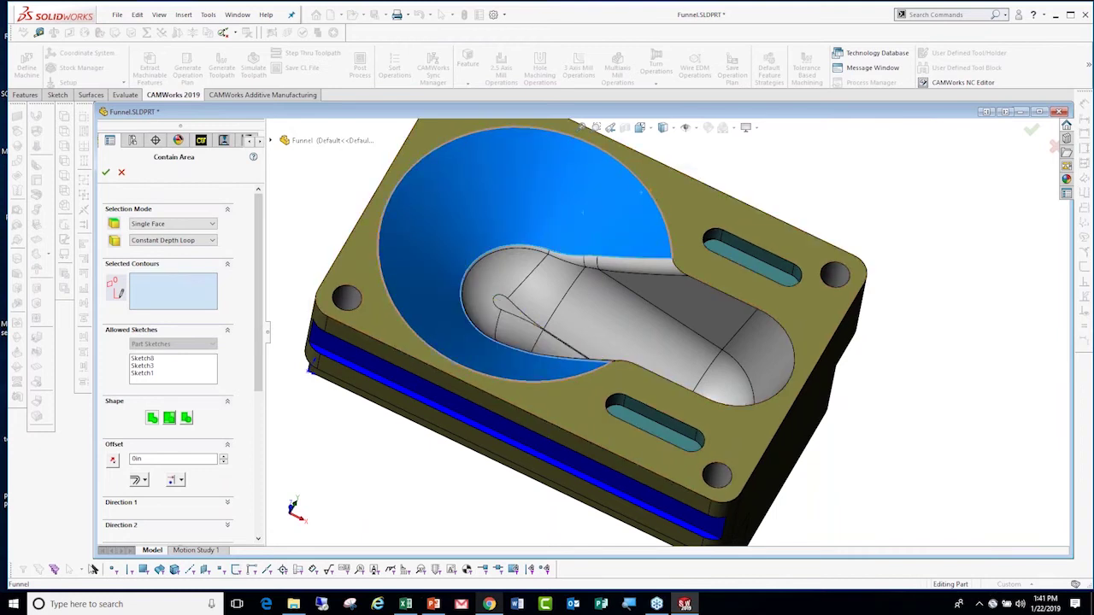
click(684, 160)
click(105, 171)
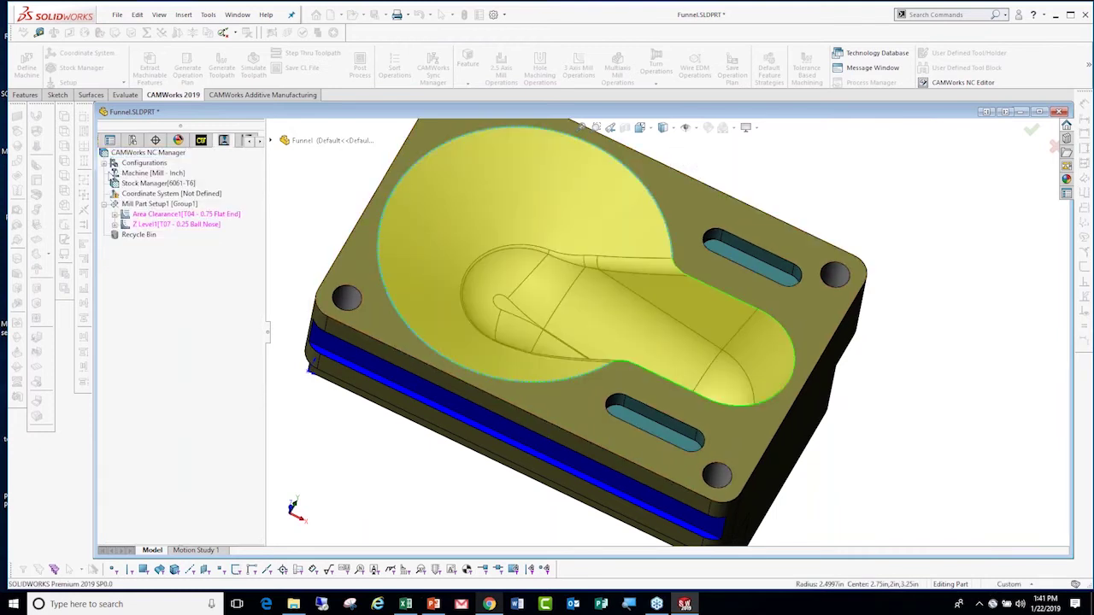
Add a contain area on the funnel face loop to Z Level1.
right_click(180, 224)
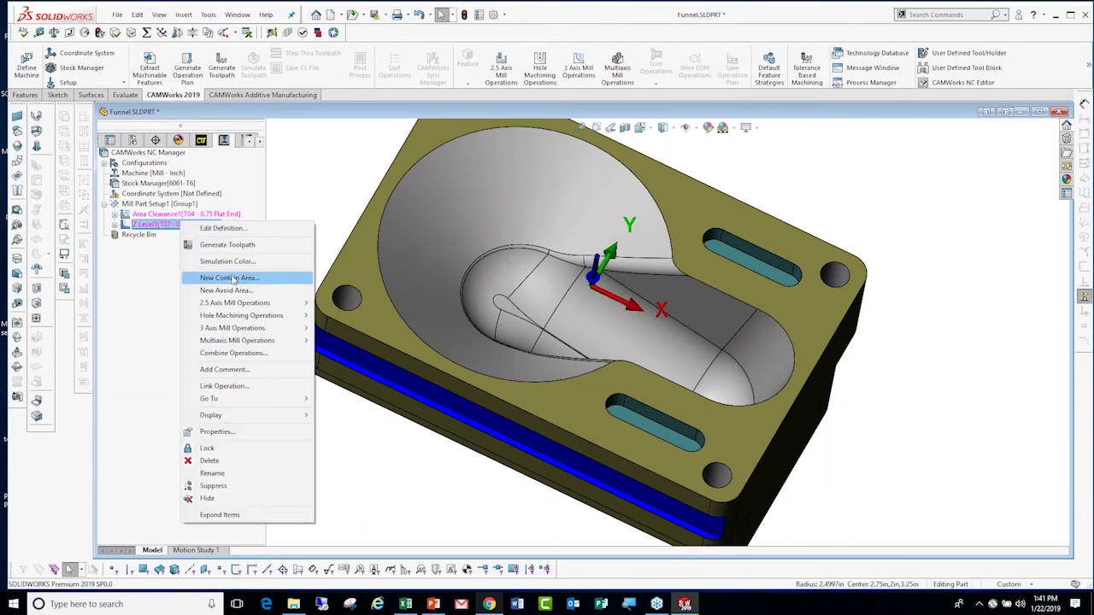
click(232, 278)
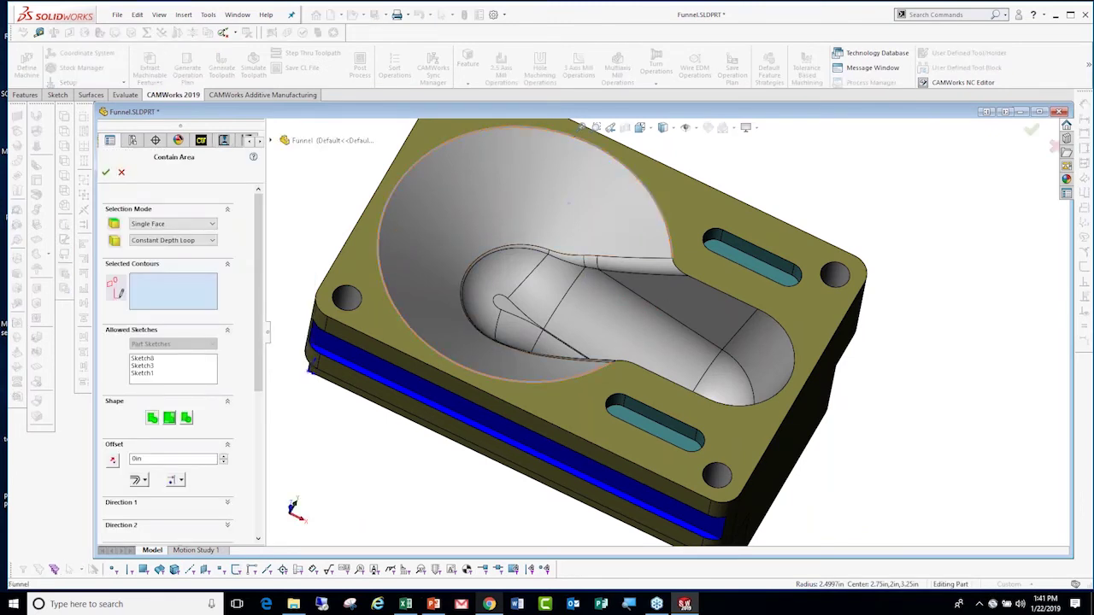
click(613, 209)
click(106, 171)
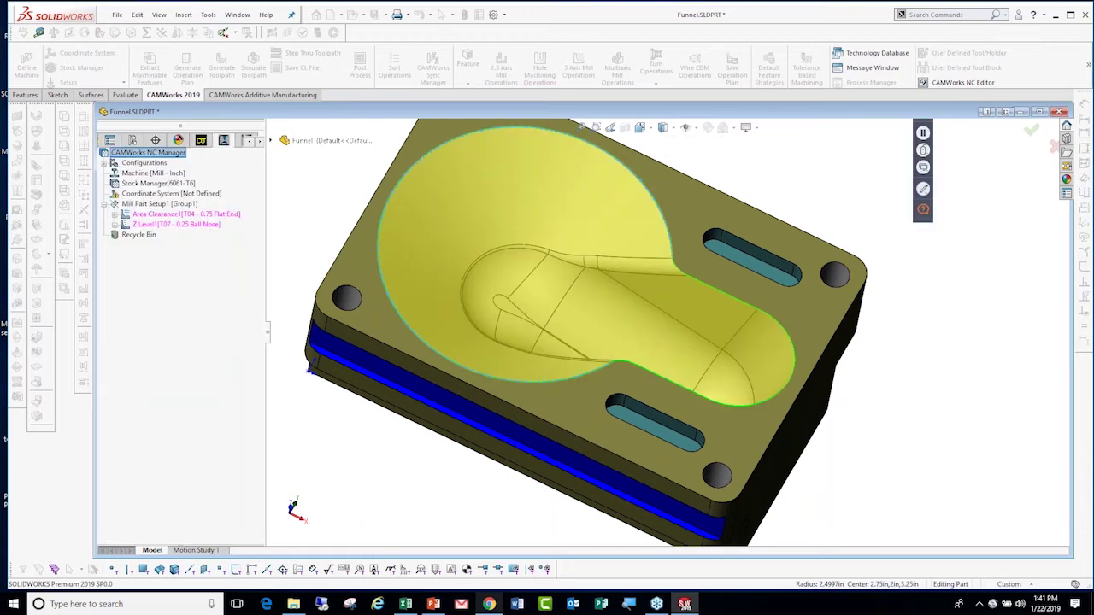
Expand Area Clearance1 and Z Level1 to check their contain areas.
click(124, 214)
right_click(163, 225)
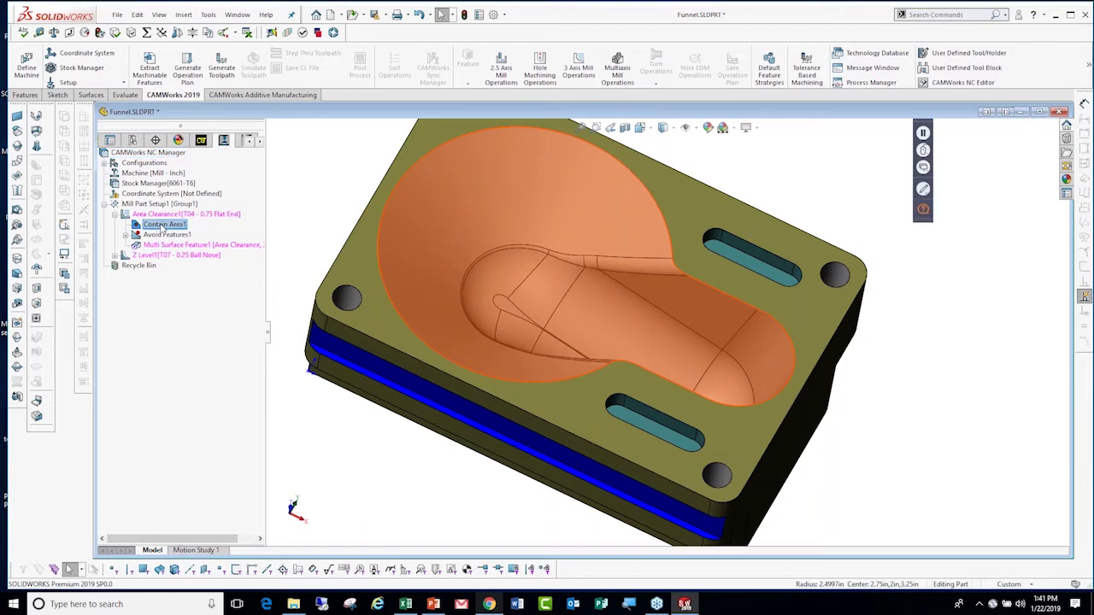
click(164, 225)
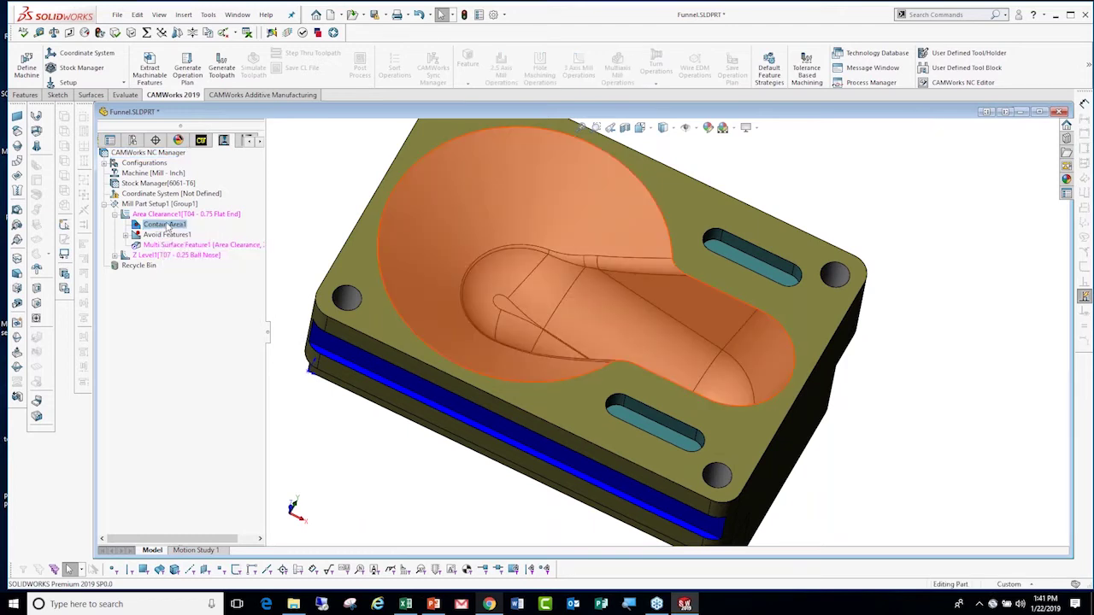
click(176, 253)
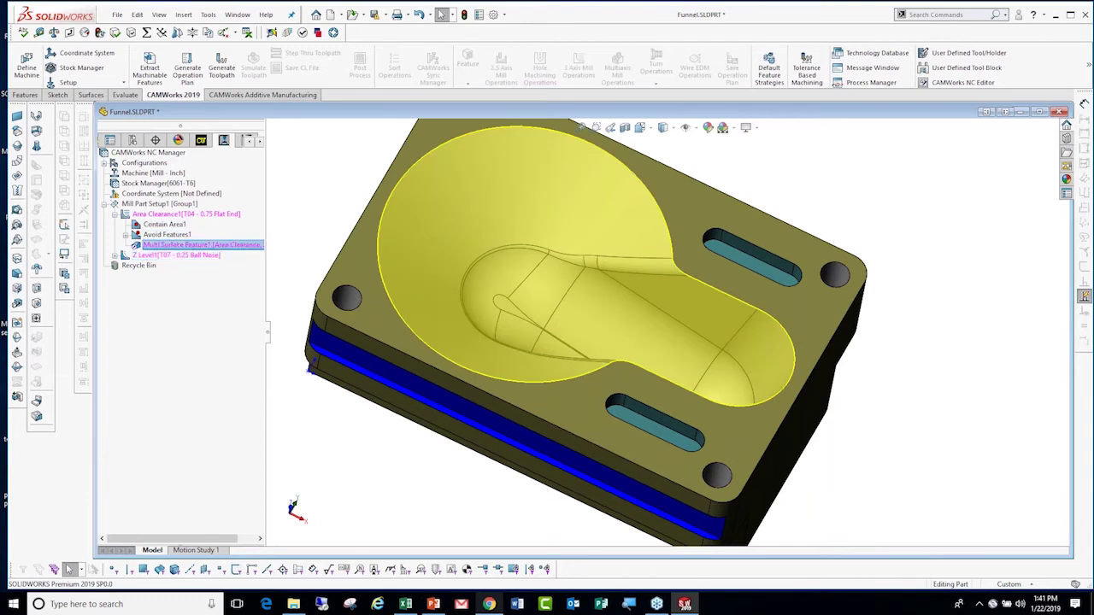
click(192, 227)
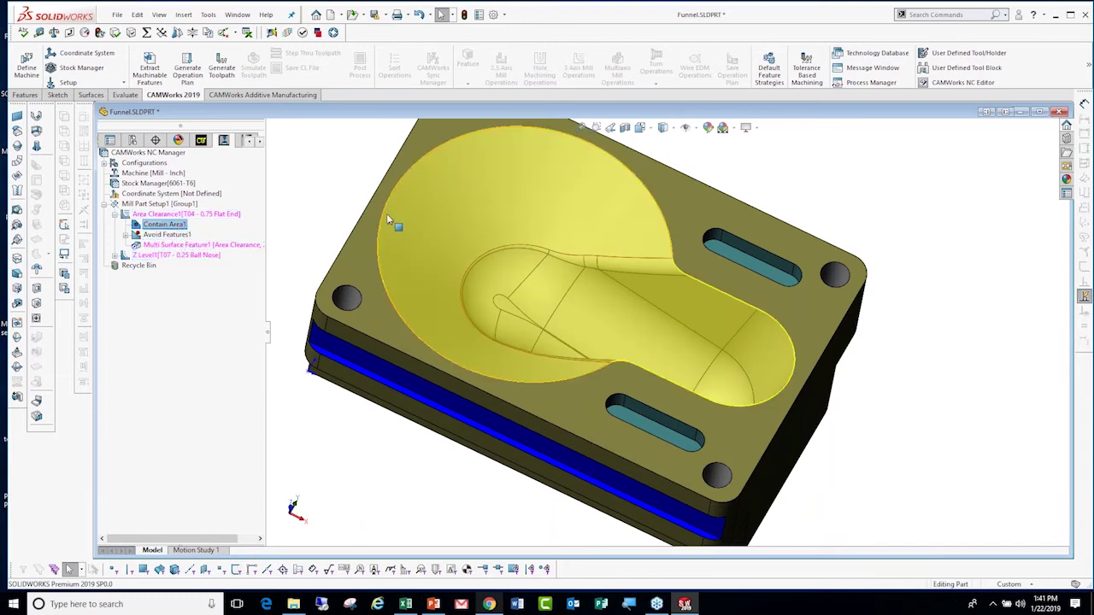
click(125, 254)
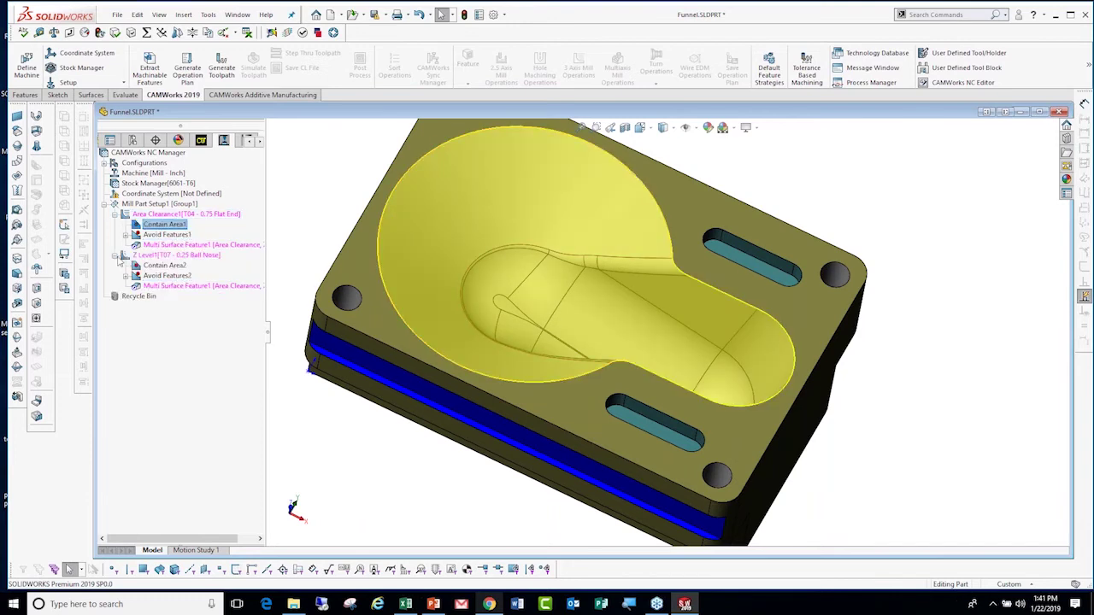
Generate the Area Clearance1 toolpath and rotate to view it from the side.
right_click(214, 213)
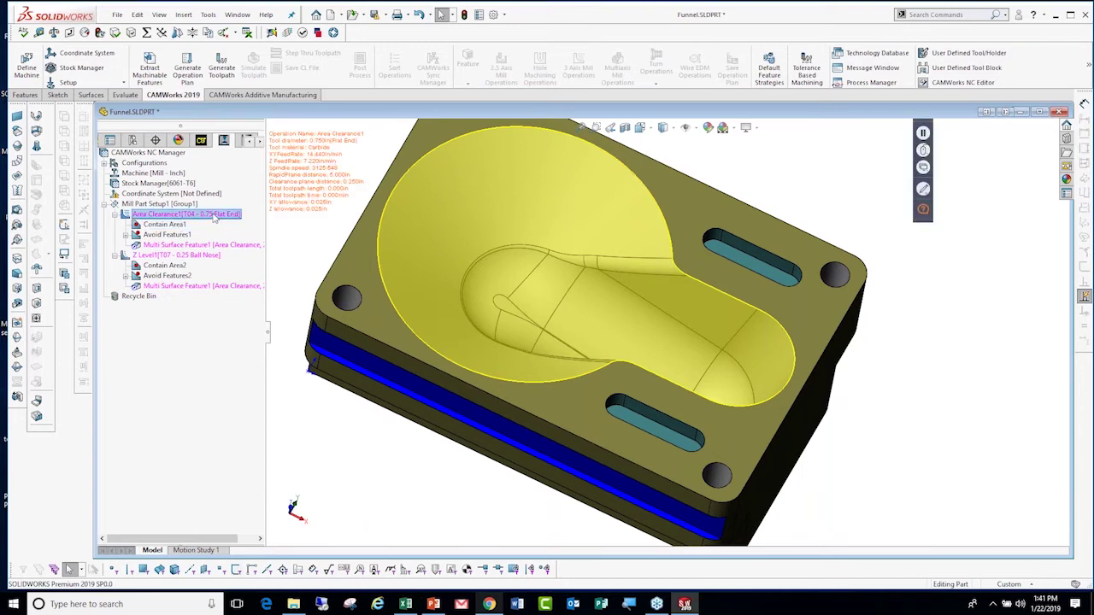
click(224, 68)
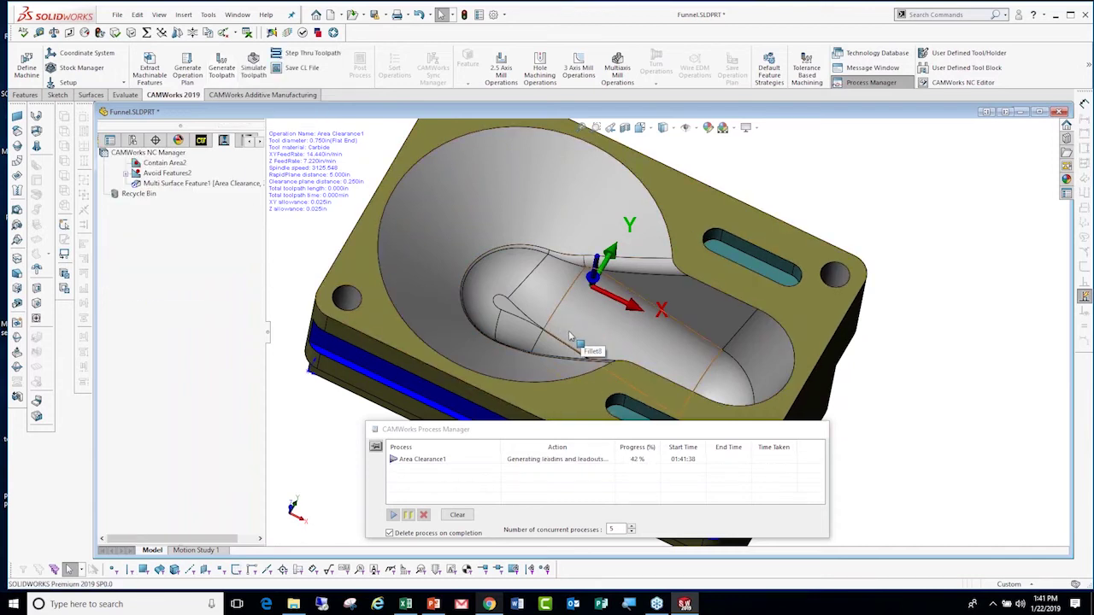
mouse_move(571, 336)
middle_down()
mouse_move(599, 425)
mouse_move(319, 404)
mouse_move(315, 389)
middle_up()
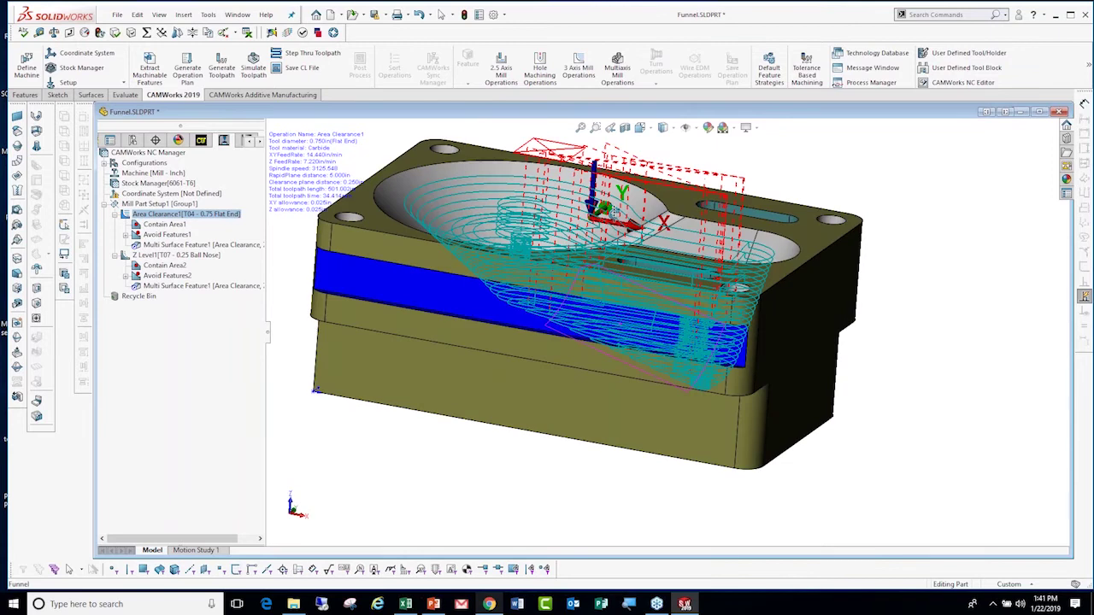
Edit Area Clearance1's definition to show its Pattern settings.
right_click(186, 215)
click(240, 224)
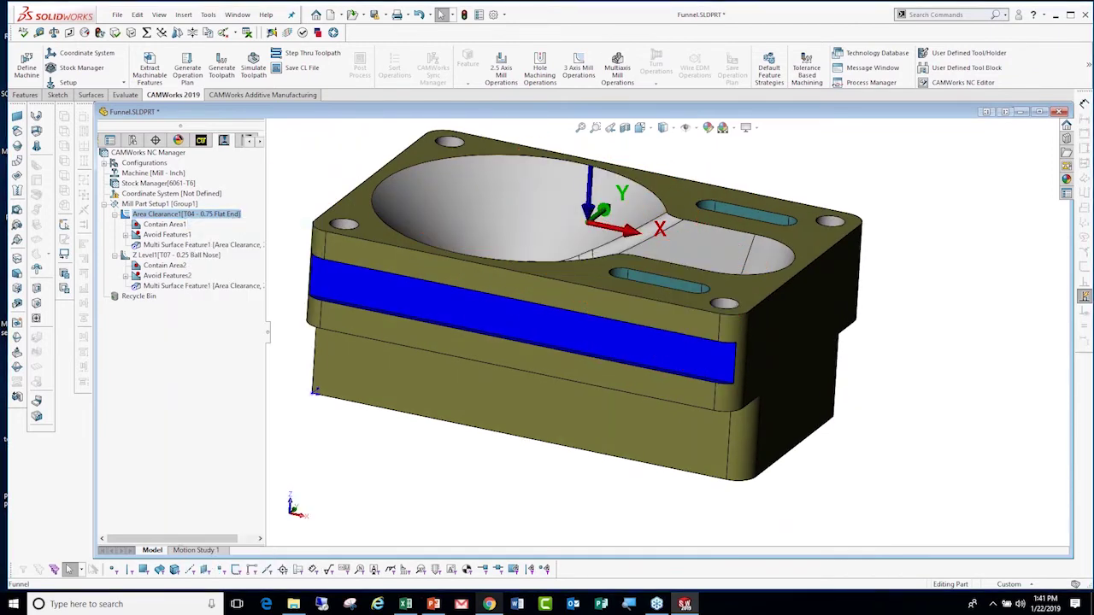
click(182, 137)
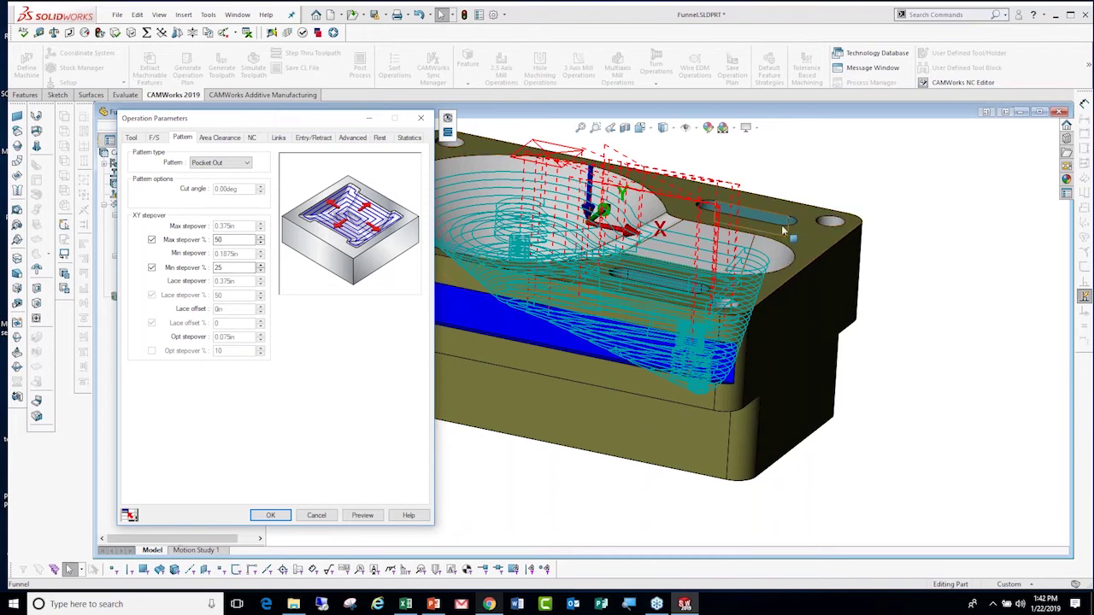
Change the Area Clearance1 toolpath pattern to VoluMill.
click(155, 138)
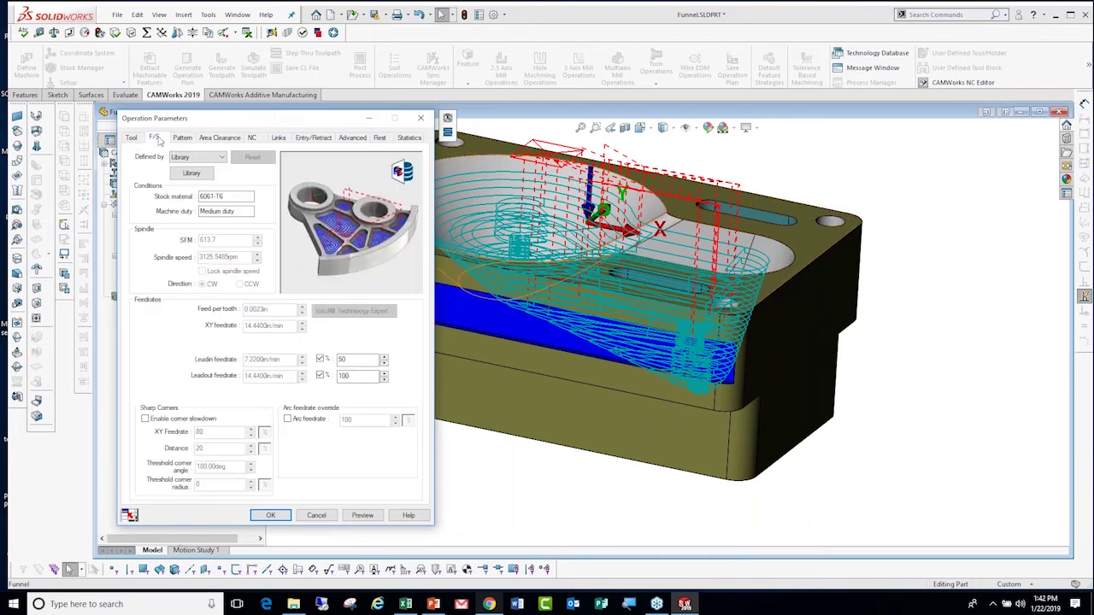
click(186, 140)
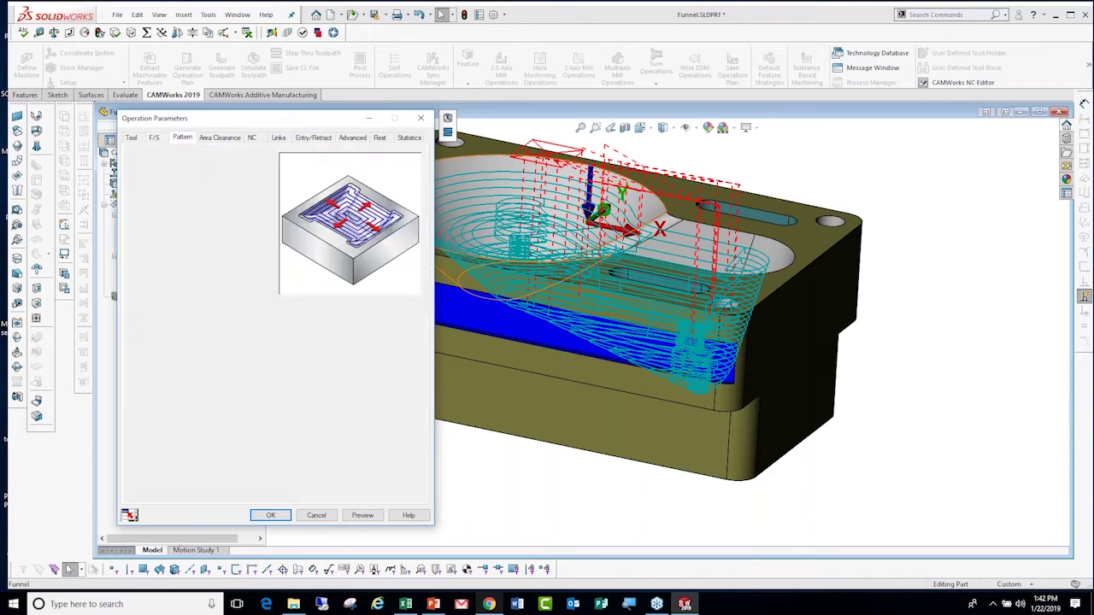
click(242, 161)
click(219, 223)
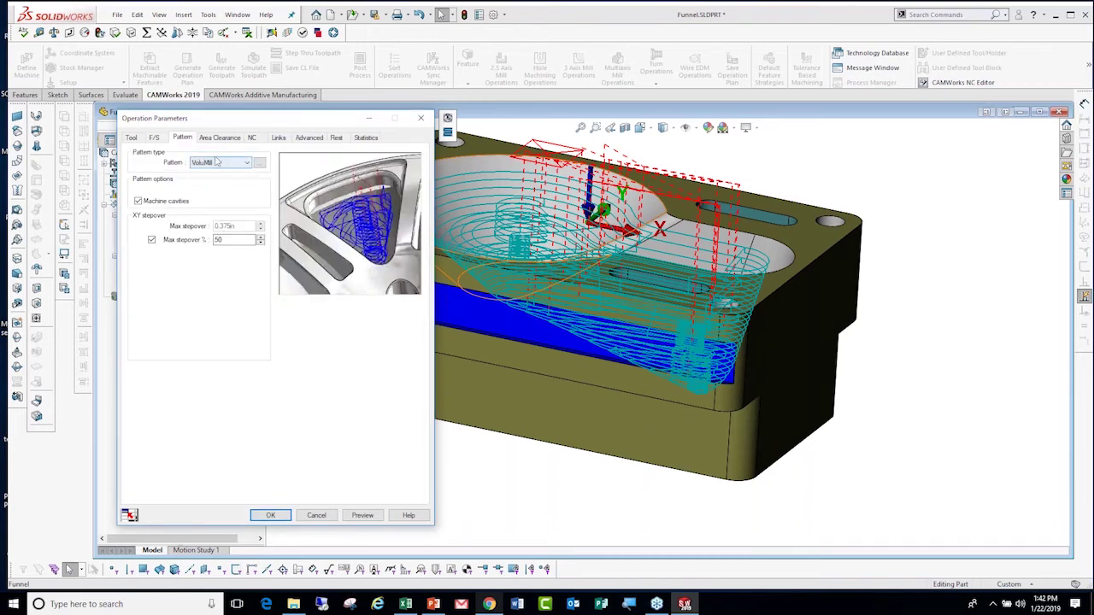
Define feeds by operation and accept VoluMill Technology Expert values: 12000 rpm, 413.1 in/min.
click(162, 140)
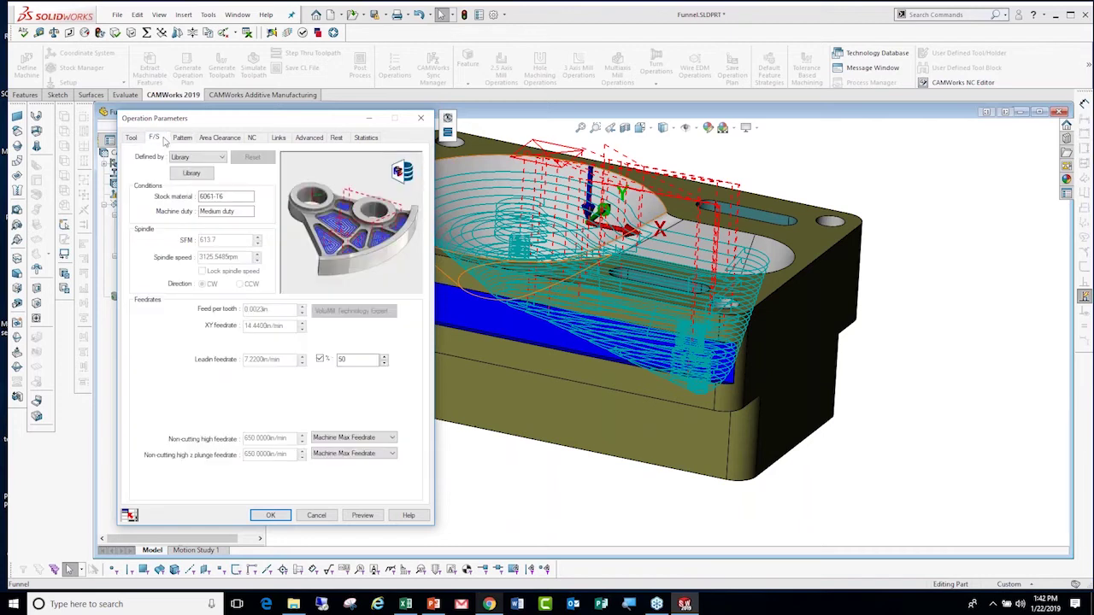
click(196, 158)
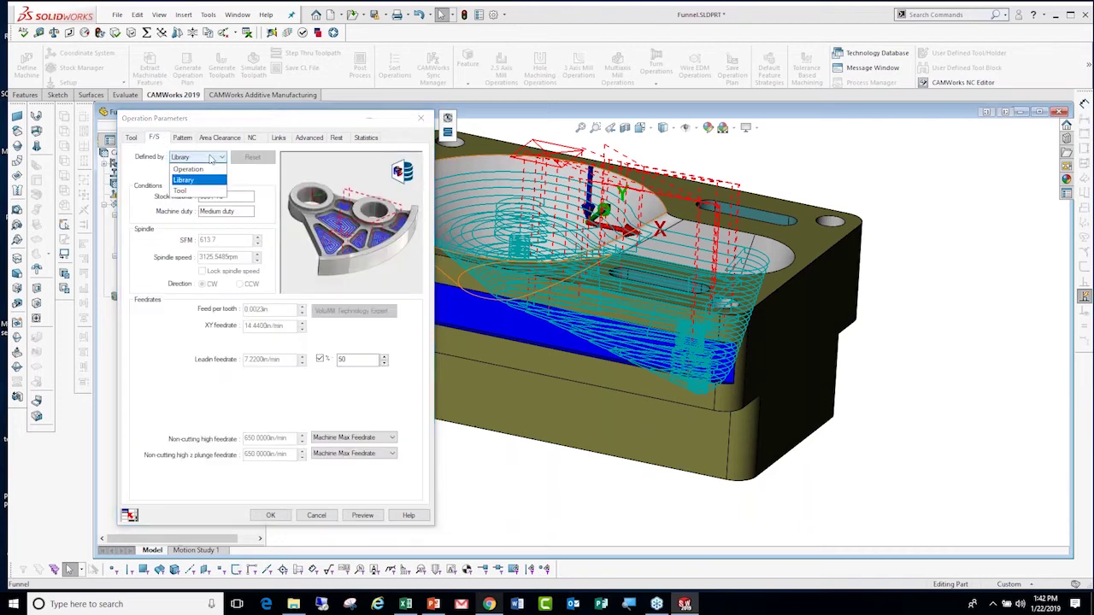
click(190, 177)
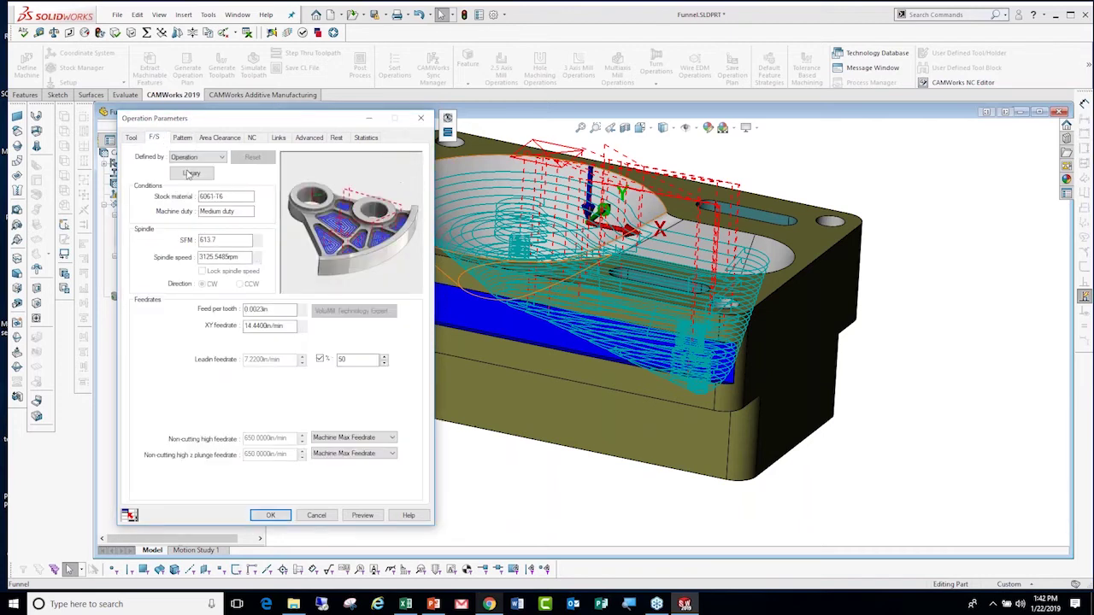
click(385, 313)
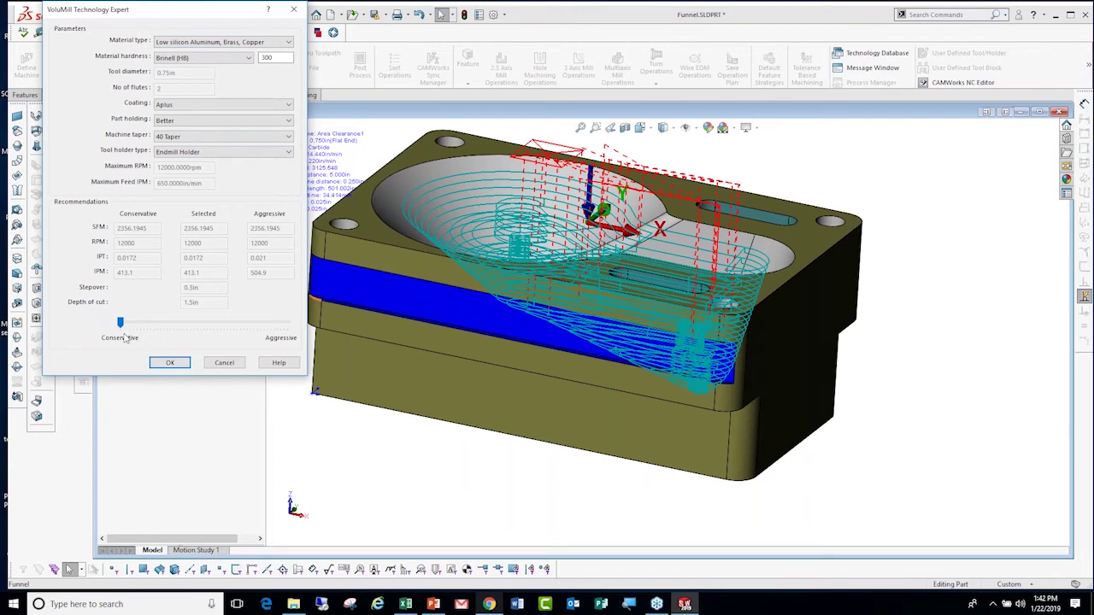
drag(120, 323, 299, 331)
mouse_move(287, 323)
mouse_down()
mouse_move(255, 324)
mouse_move(298, 335)
mouse_move(121, 343)
mouse_up()
click(173, 364)
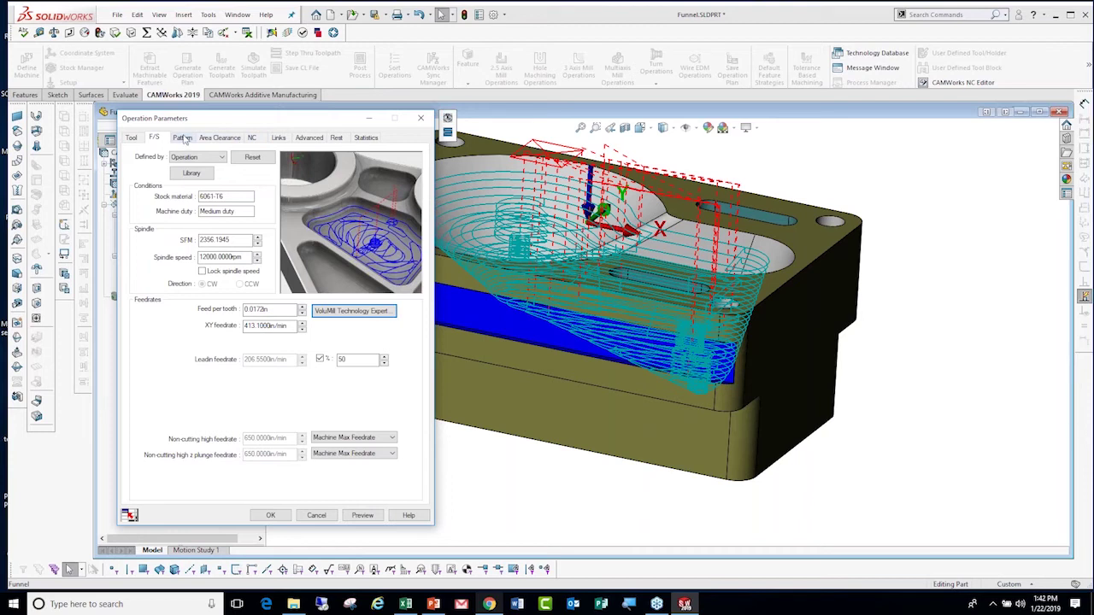
Review the VoluMill pattern, stepover and cut amount depth settings.
click(184, 140)
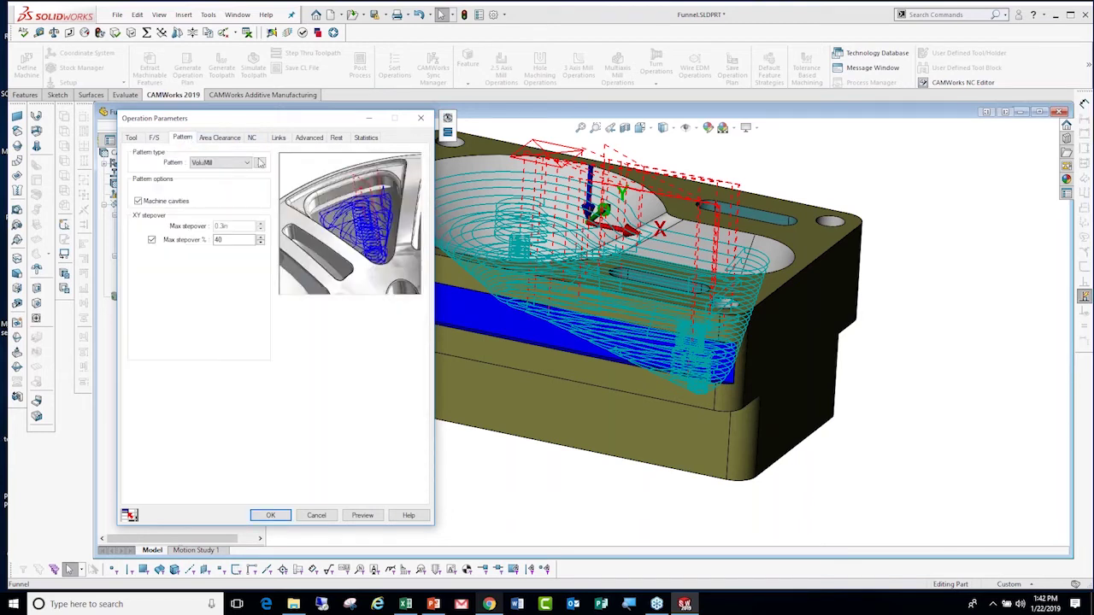
click(217, 139)
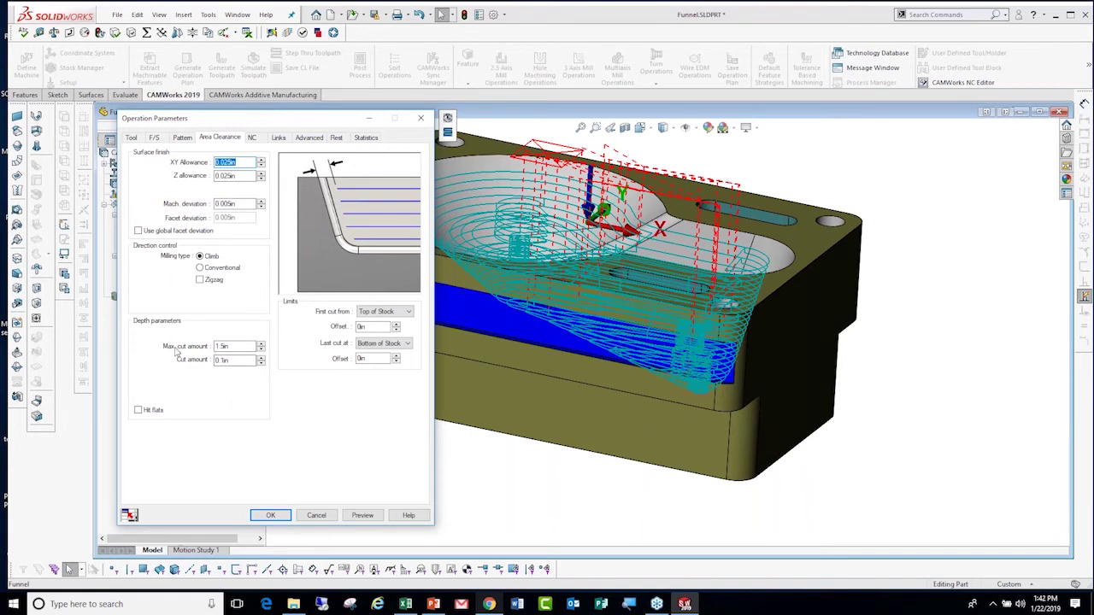
click(235, 360)
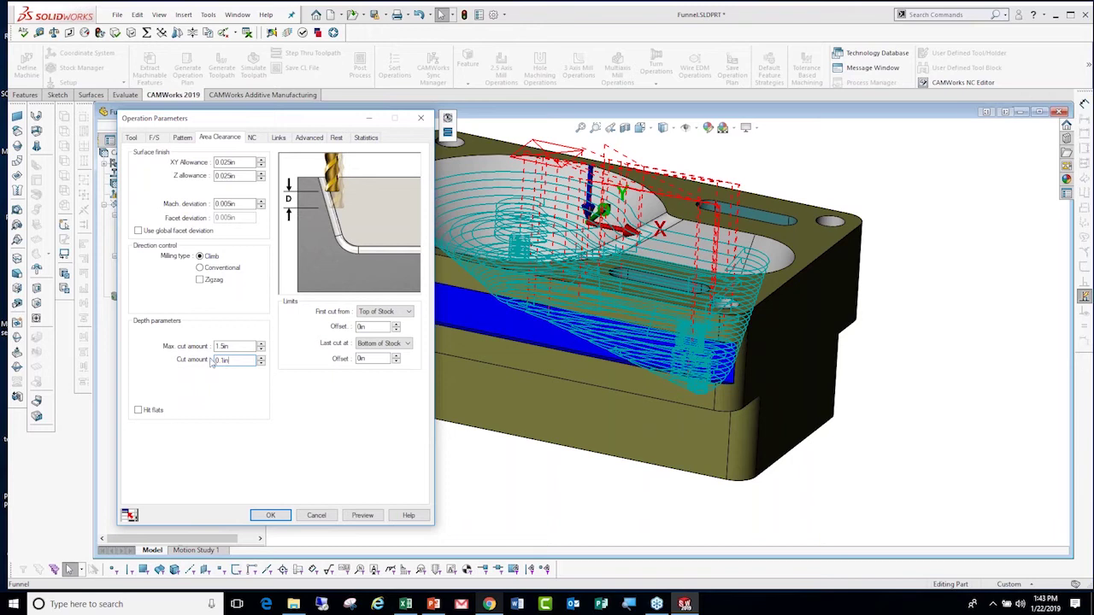
Preview the updated VoluMill toolpath and bring up the toolpath simulation.
click(362, 515)
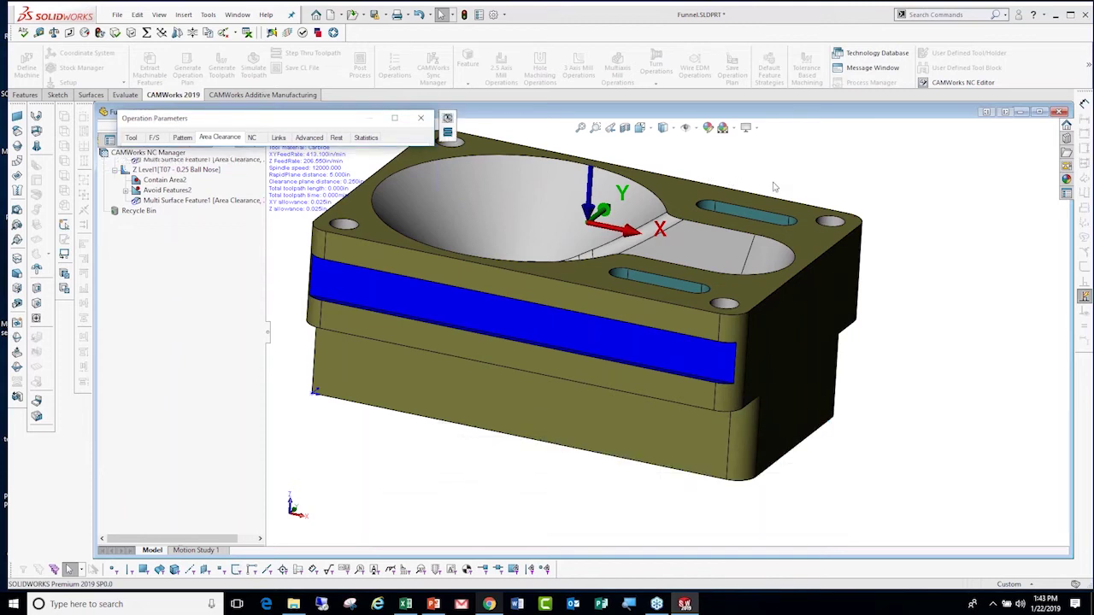
middle_drag(530, 325, 446, 120)
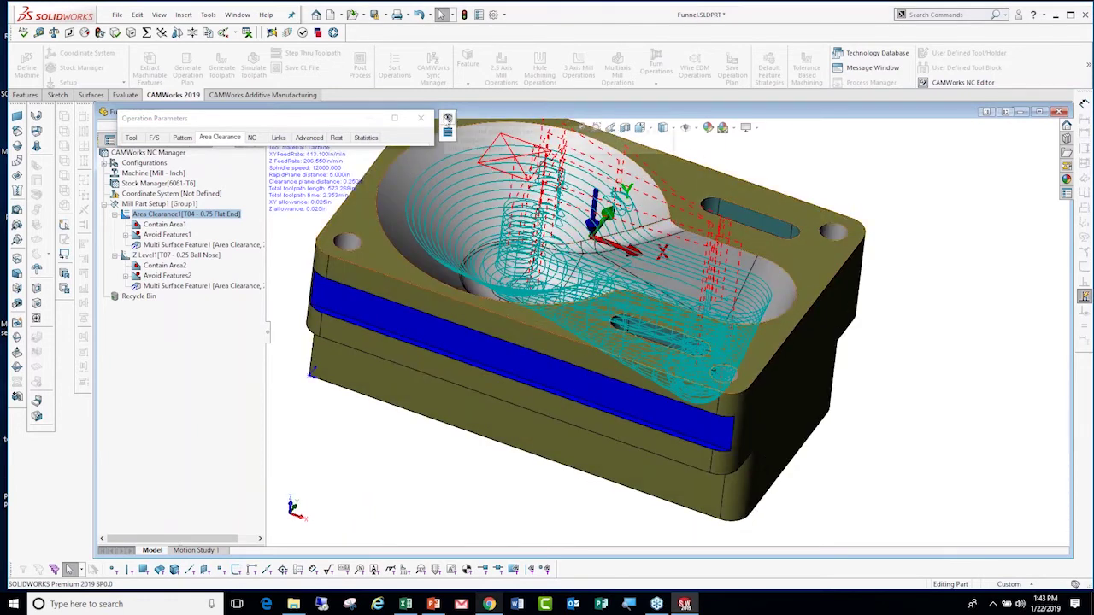
click(447, 118)
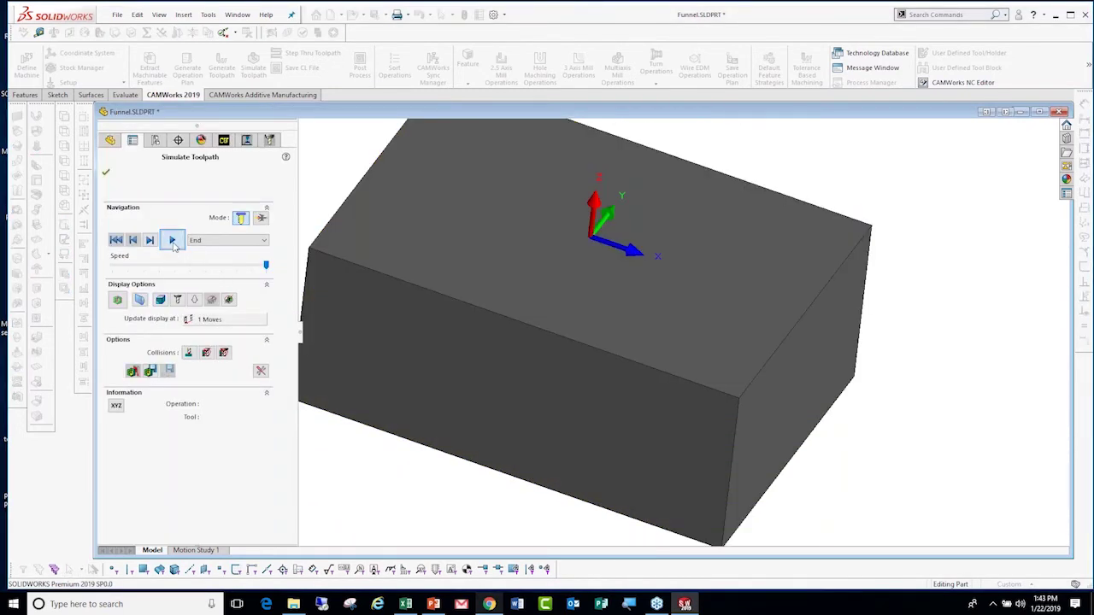
Play the Area Clearance1 simulation, orbiting to watch the stepped funnel pocket, then close it.
click(171, 241)
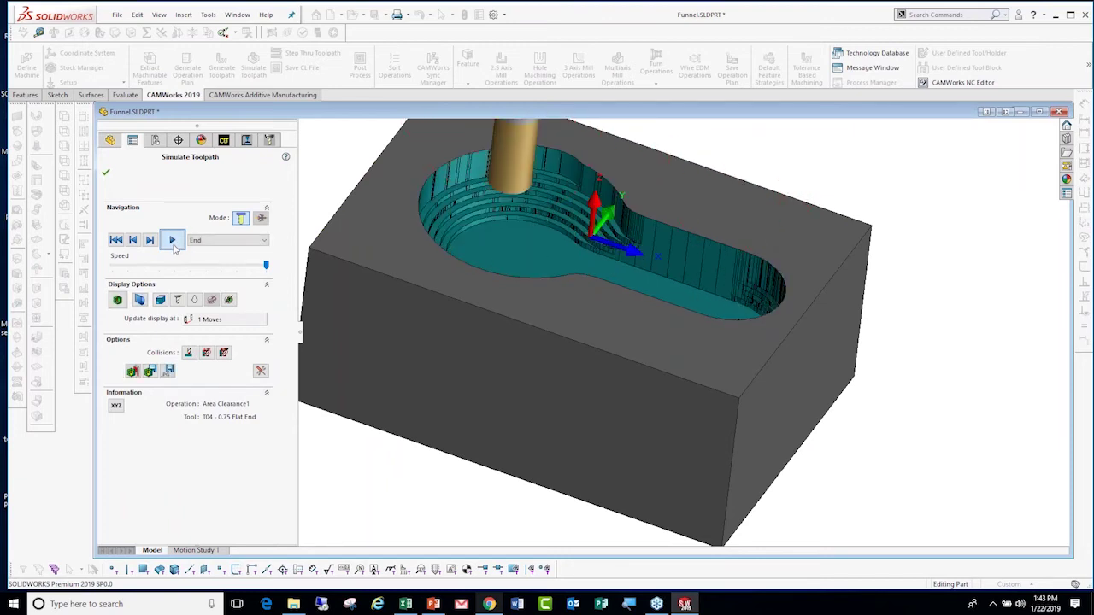
click(172, 240)
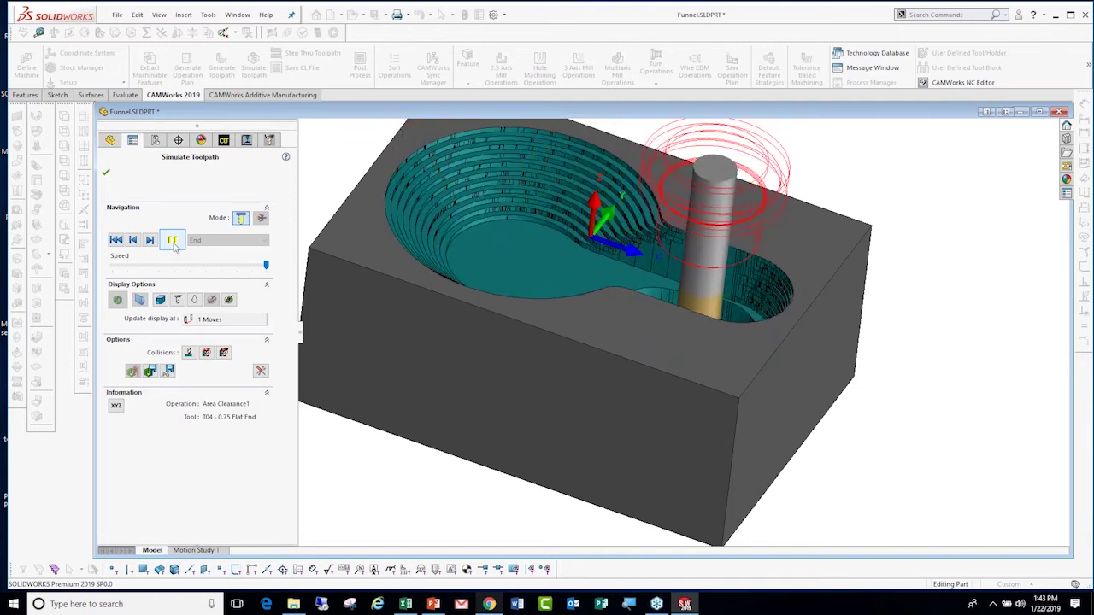
middle_drag(598, 295, 588, 289)
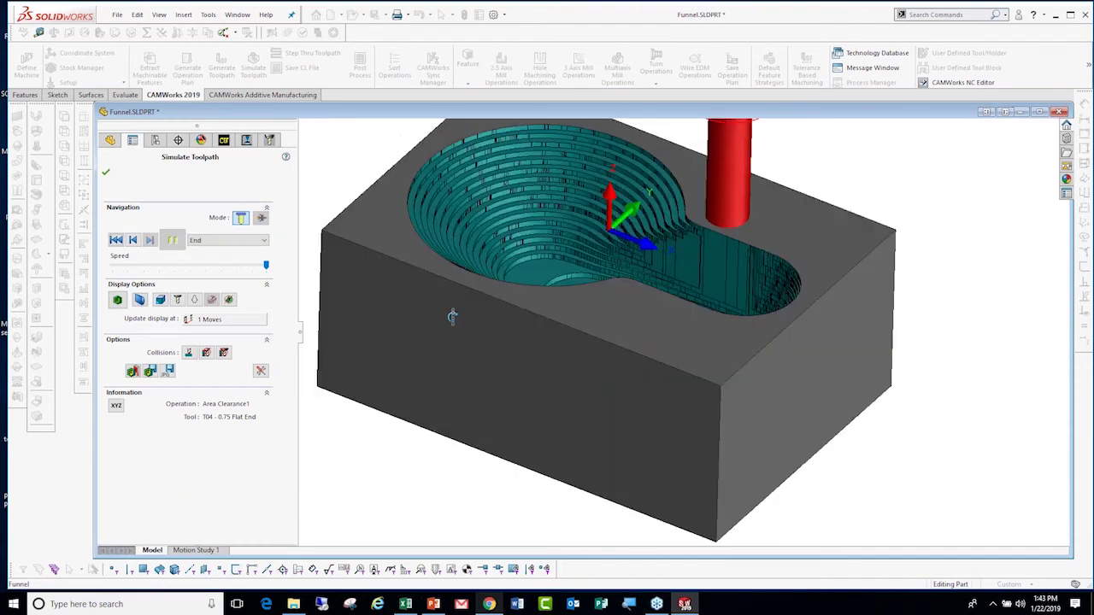
middle_drag(453, 317, 636, 291)
scroll(681, 282, up, 3)
scroll(650, 295, down, 3)
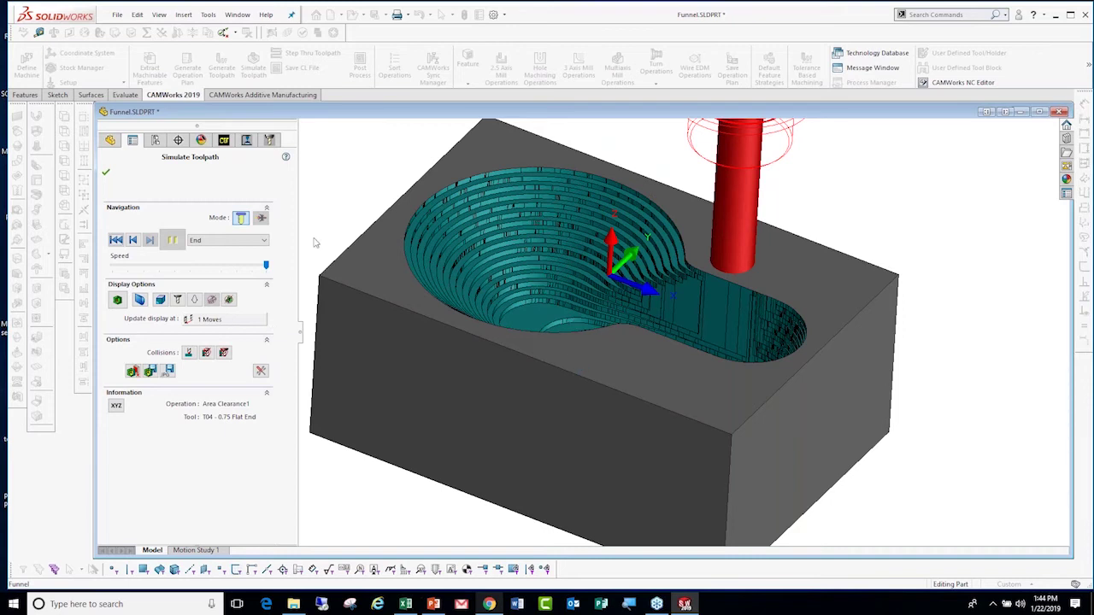
mouse_move(518, 347)
middle_down()
mouse_move(501, 439)
mouse_move(516, 305)
mouse_move(512, 325)
middle_up()
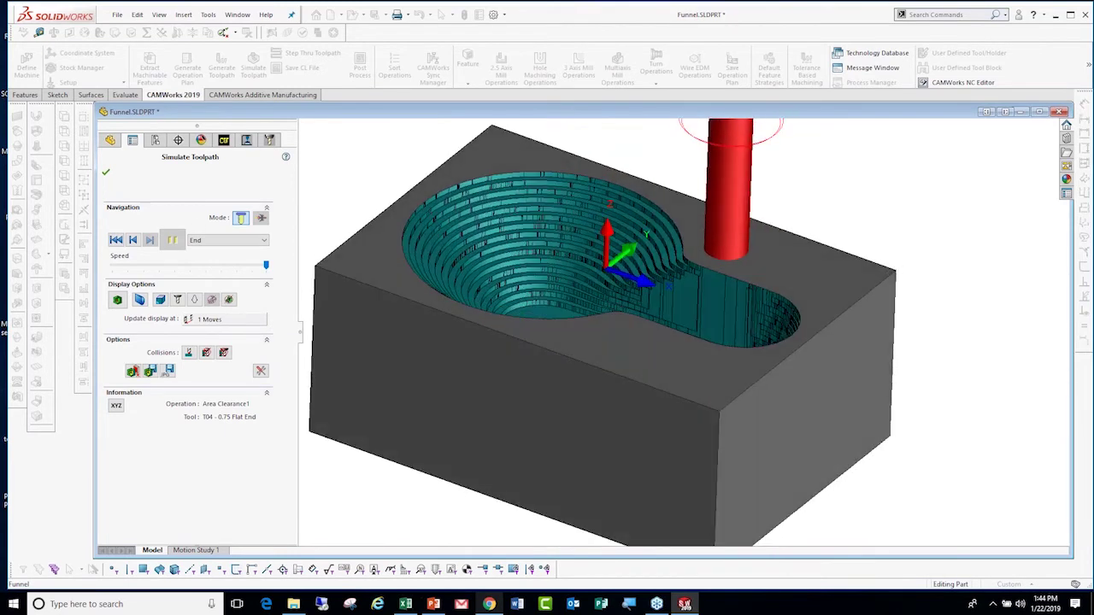
click(106, 172)
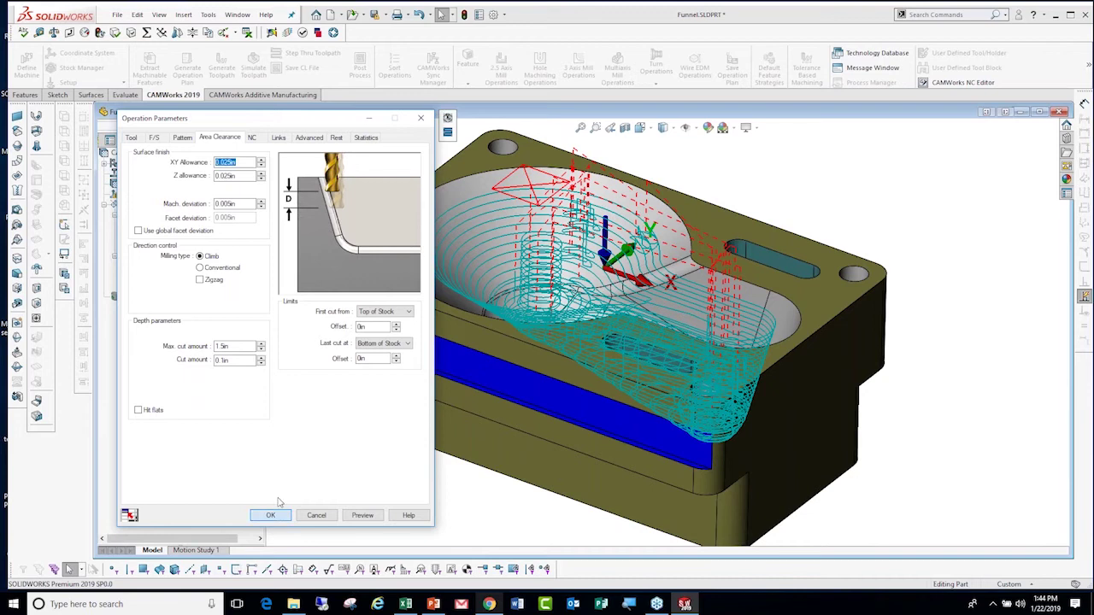
Accept the Area Clearance1 changes, regenerate toolpaths, and zoom into the Z Level1 ball-nose toolpath.
click(270, 514)
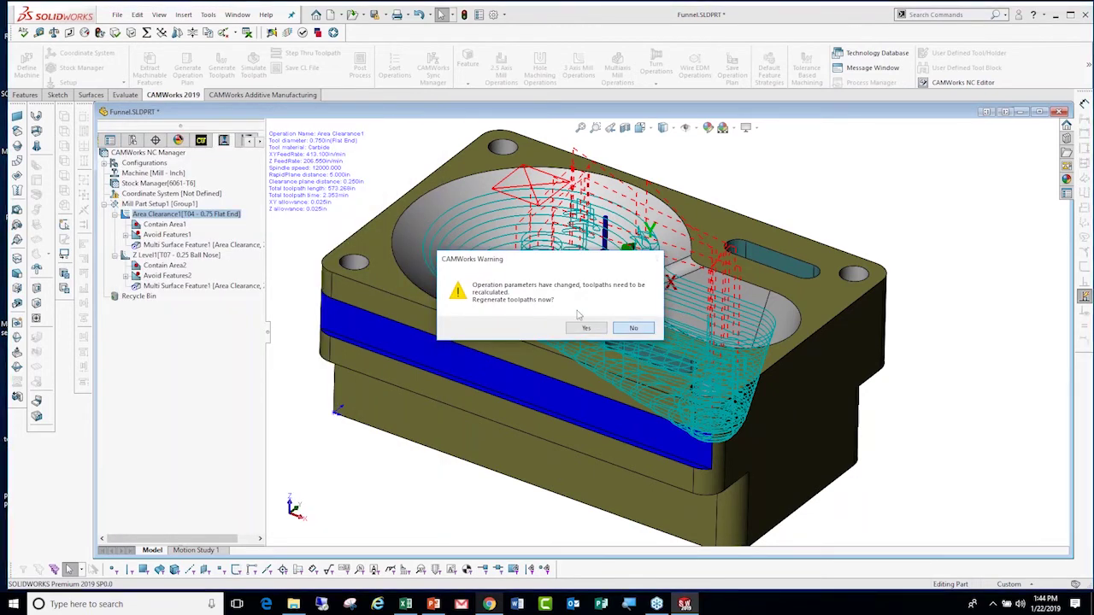
click(585, 329)
mouse_move(544, 261)
middle_down()
mouse_move(544, 386)
mouse_move(745, 453)
mouse_move(812, 287)
mouse_move(828, 342)
mouse_move(827, 371)
mouse_move(542, 368)
middle_up()
scroll(735, 441, down, 5)
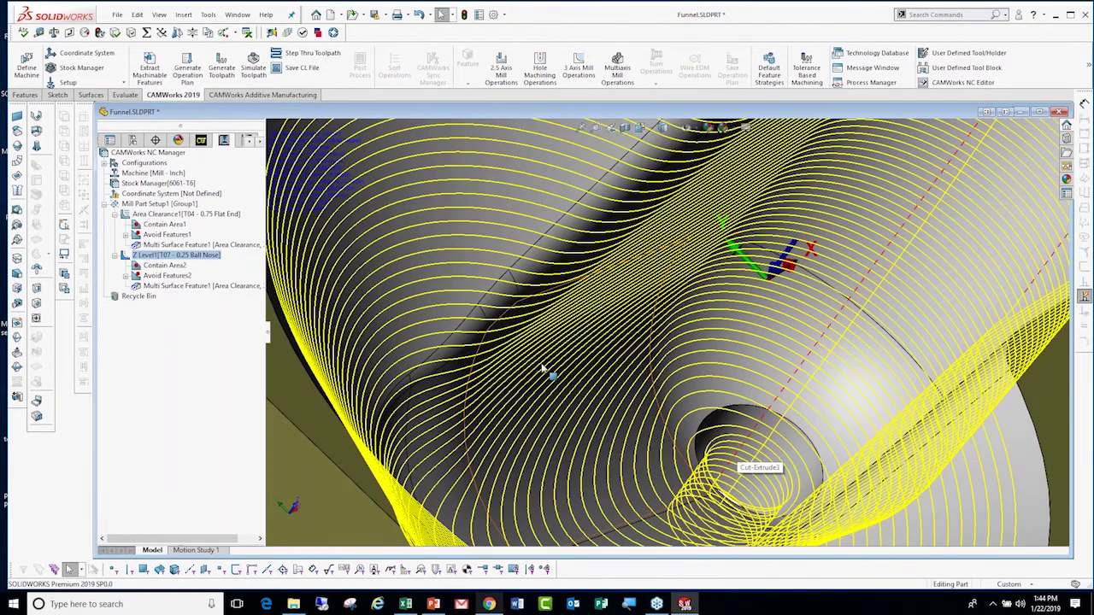
Open Z Level1's operation parameters and measure the small hole's diameter on the part.
right_click(206, 235)
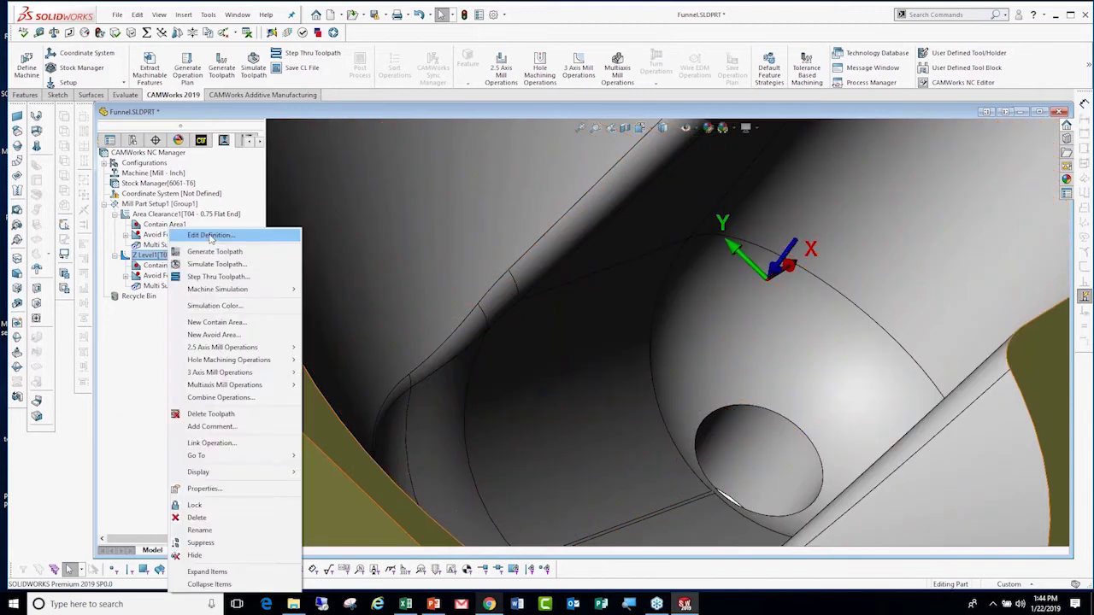
click(214, 235)
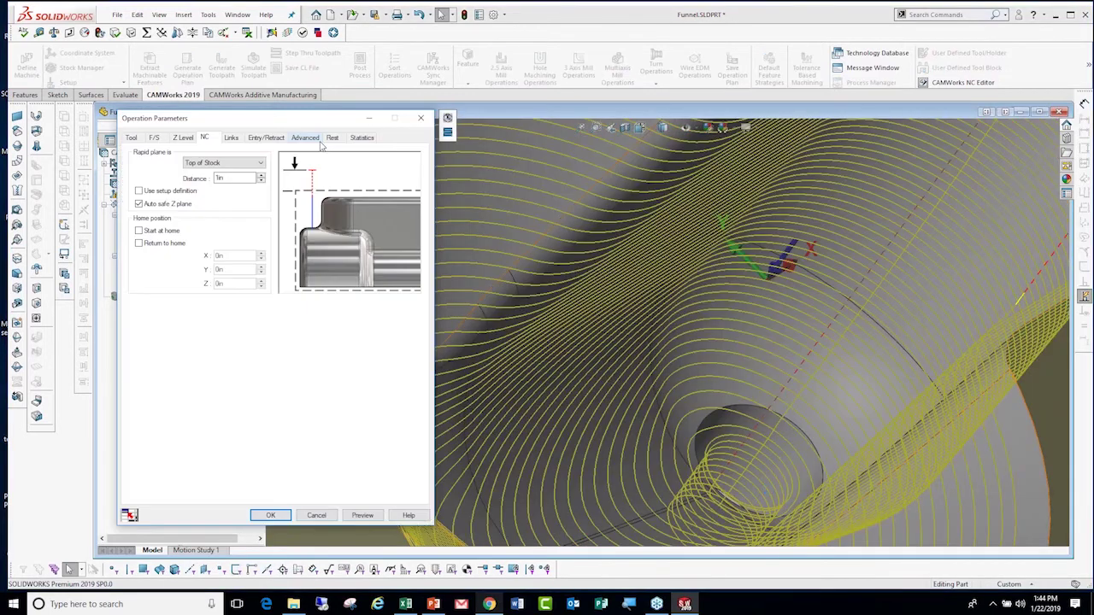
click(318, 141)
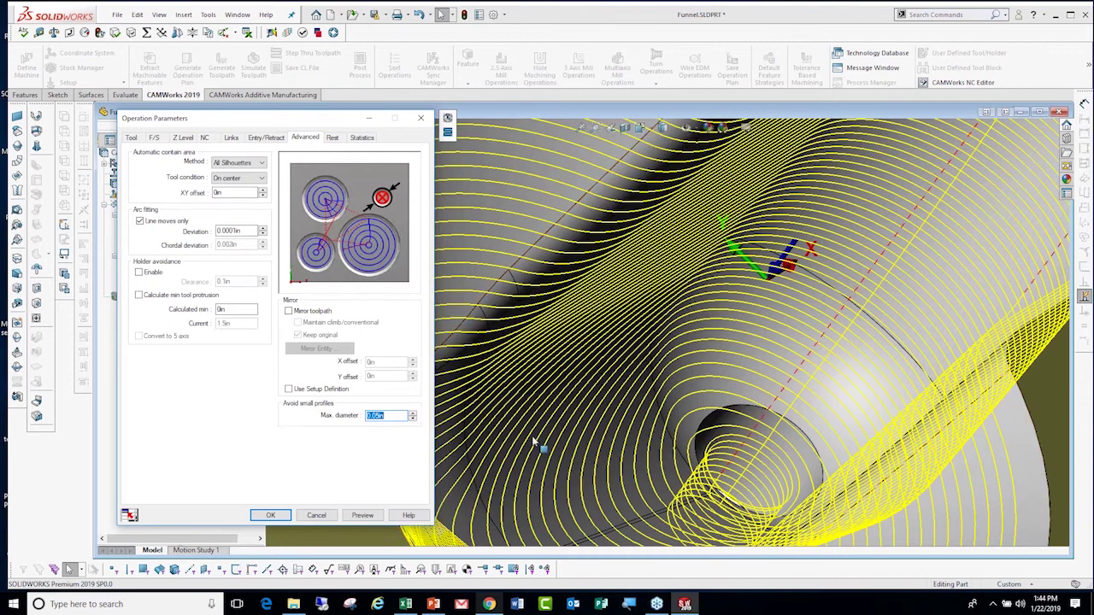
click(791, 479)
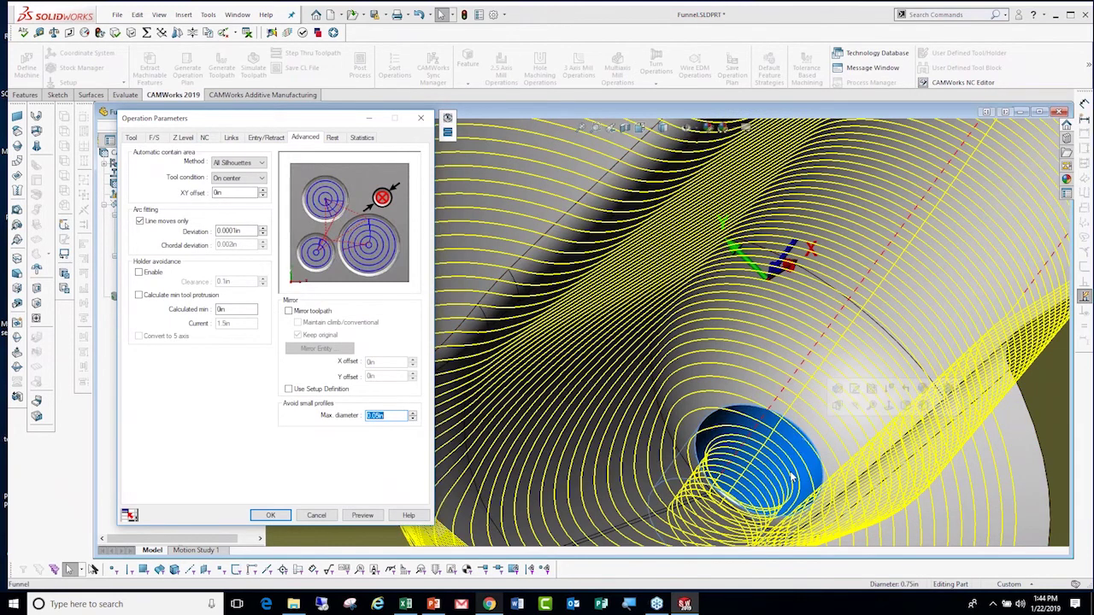
middle_drag(792, 479, 683, 477)
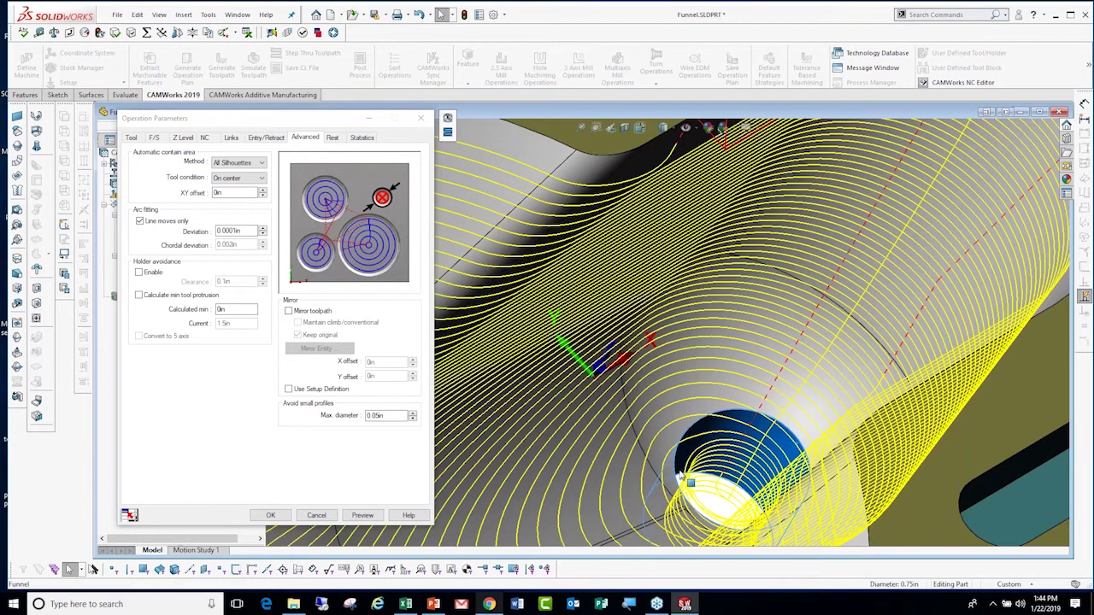
click(683, 476)
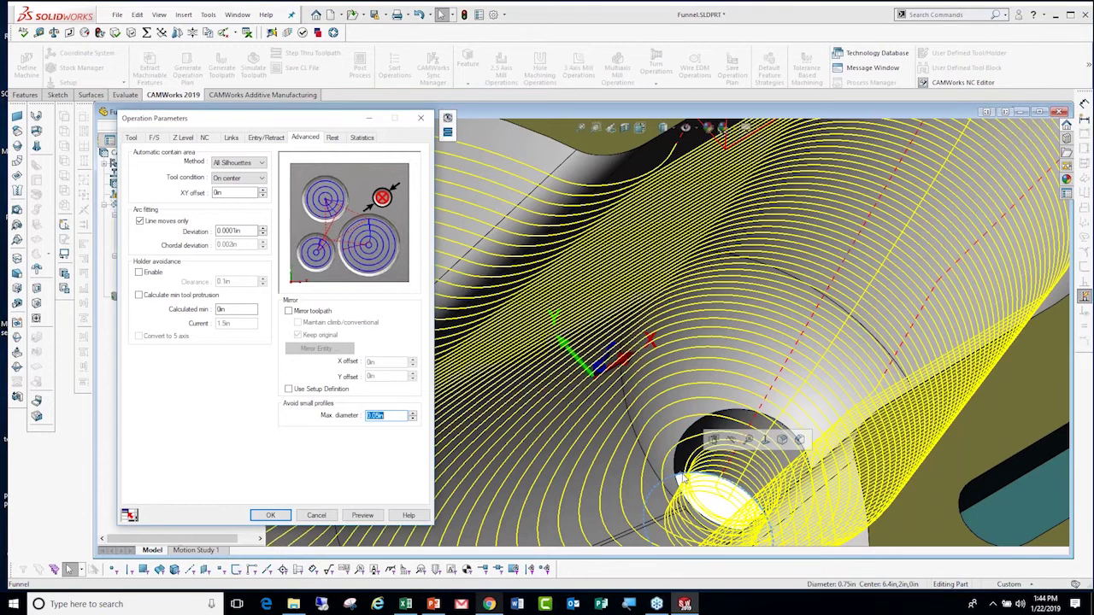
Set the small-profile maximum diameter to .5 and preview the resulting toolpath.
click(397, 415)
text(.5)
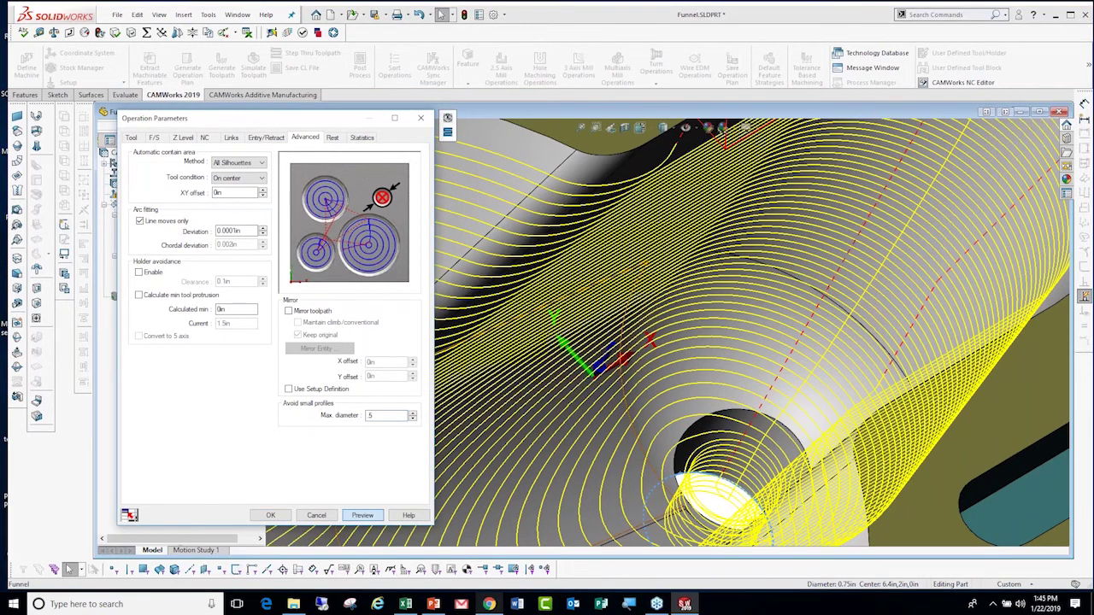
key(Return)
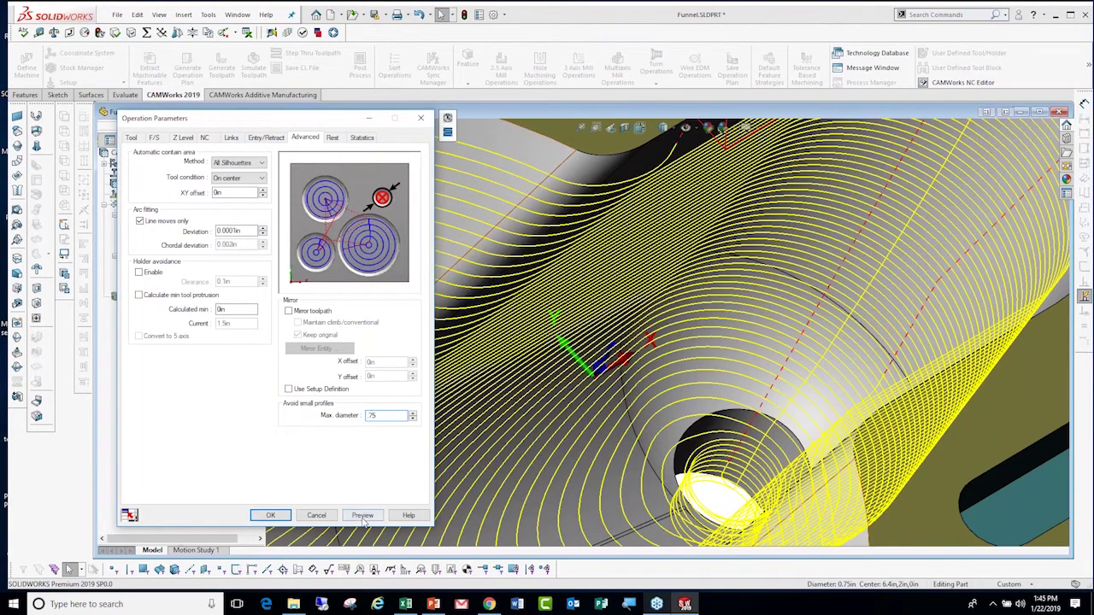
click(361, 516)
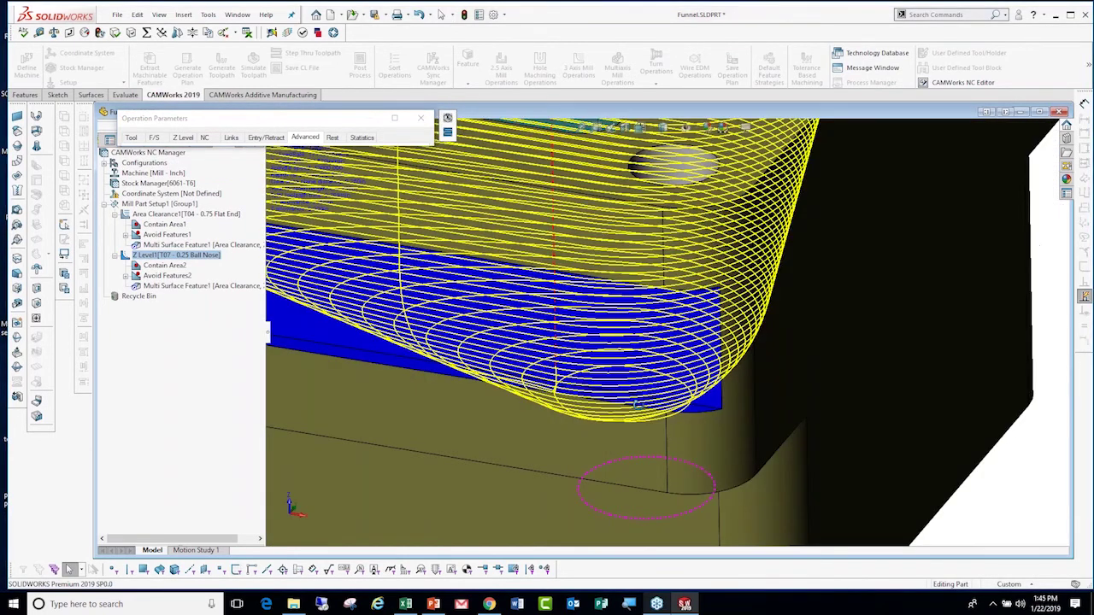
View the toolpath from above and show the Z Level cutting settings.
scroll(525, 283, down, 2)
scroll(525, 283, up, 3)
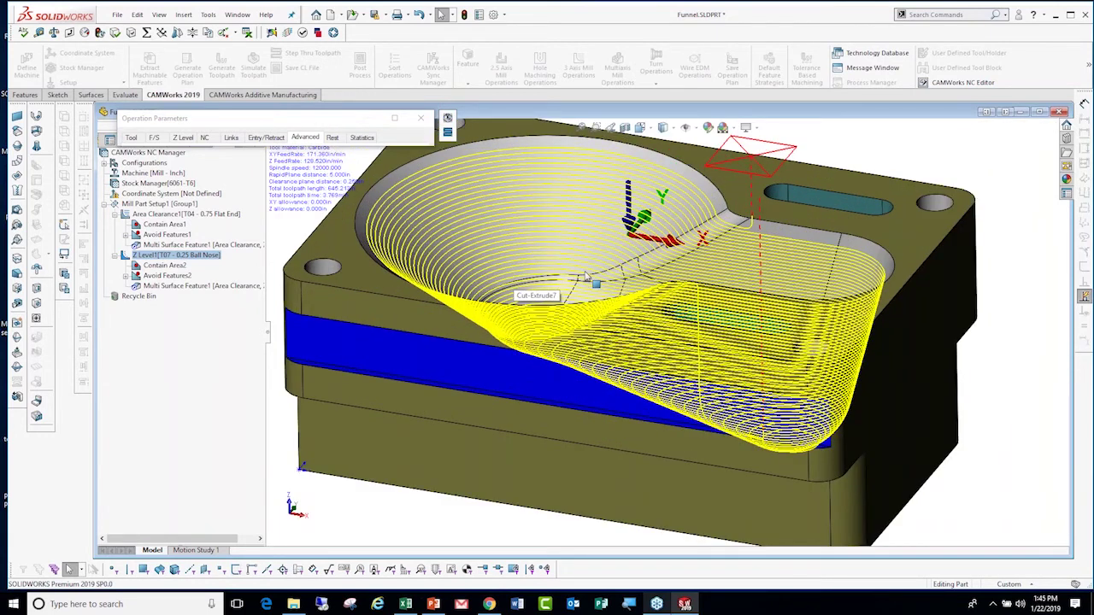
middle_drag(586, 276, 396, 125)
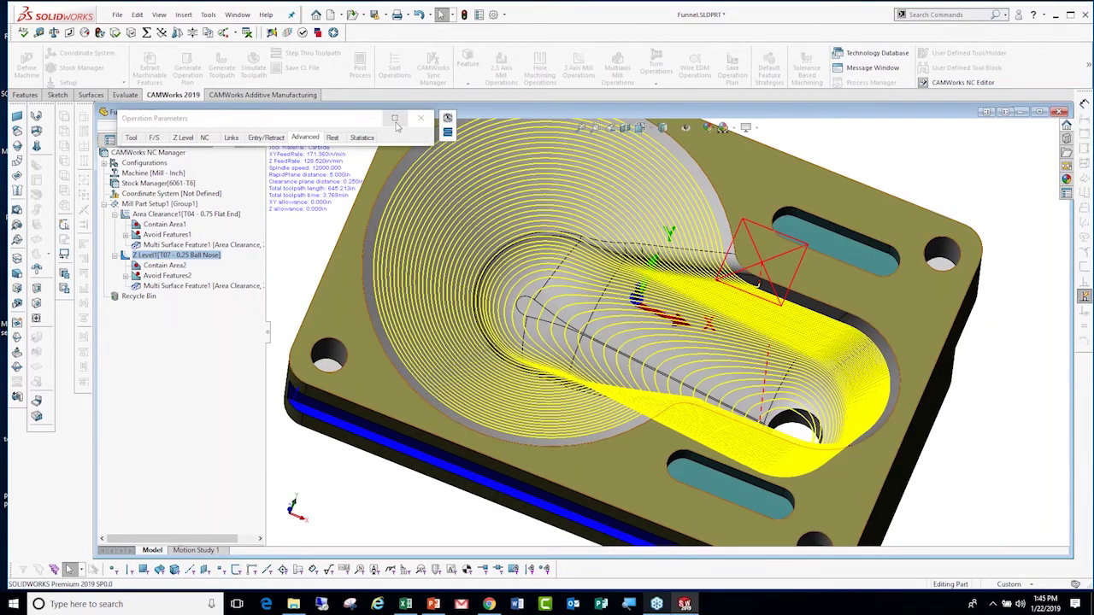
click(183, 137)
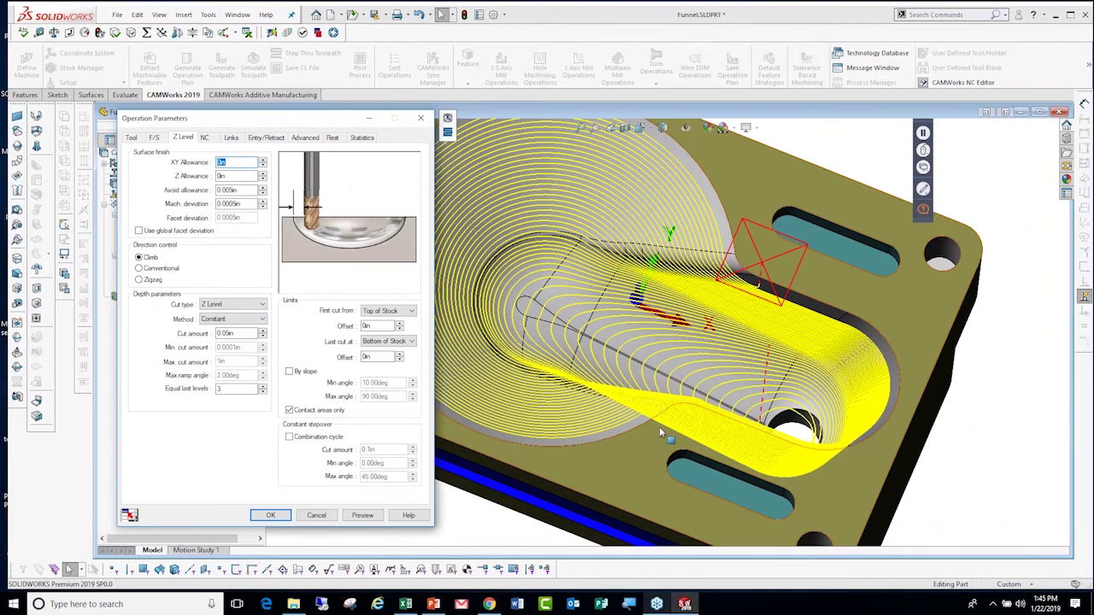
Switch the stepdown method to Scallop and preview the toolpath.
mouse_move(659, 430)
middle_down()
mouse_move(672, 379)
mouse_move(649, 282)
middle_up()
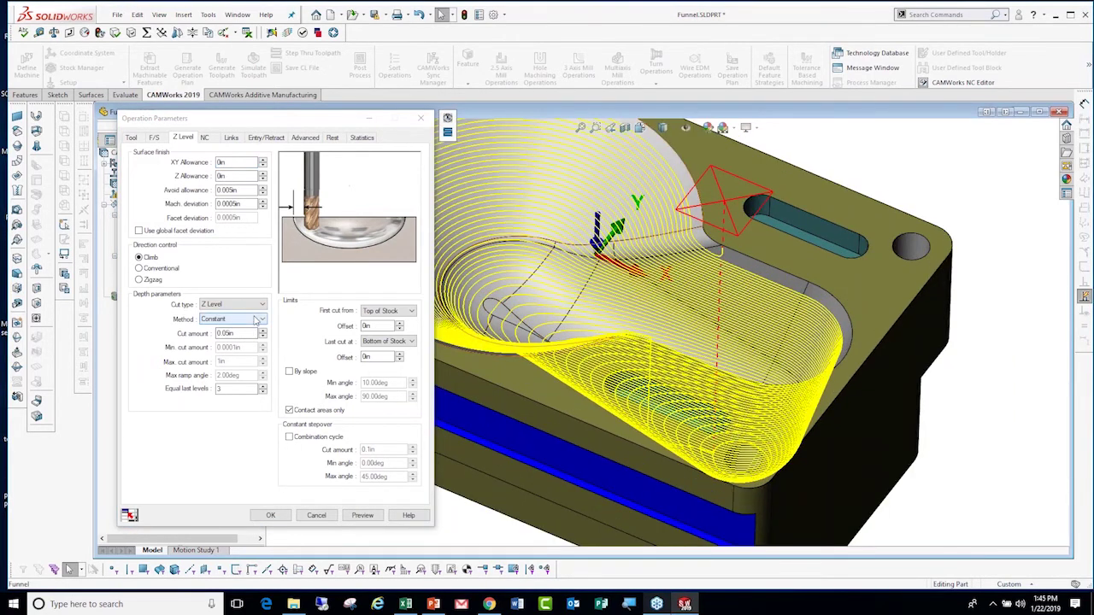
click(256, 320)
click(244, 333)
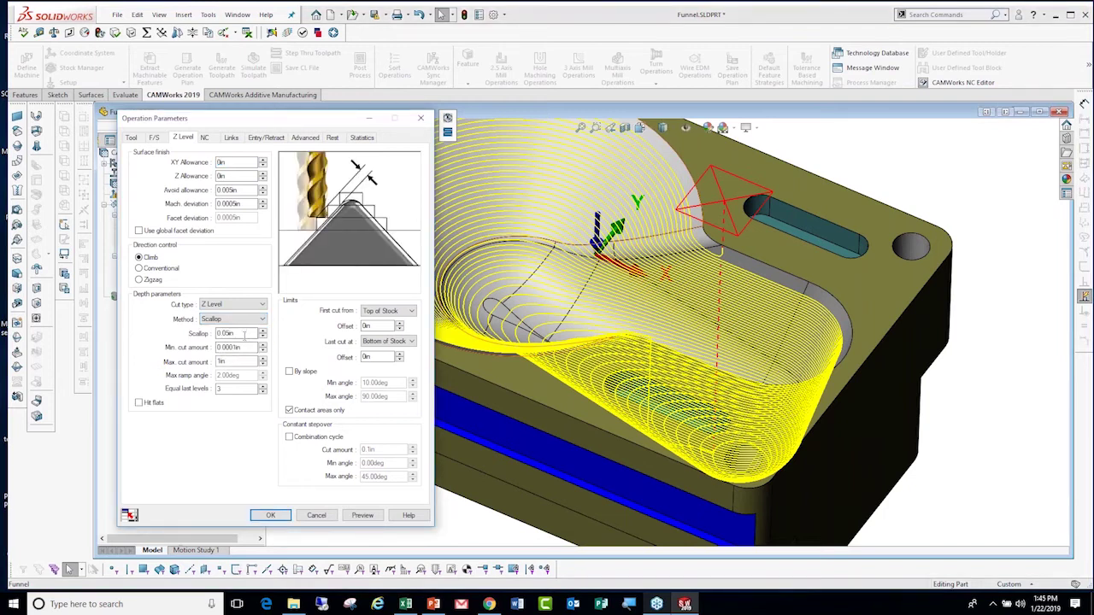
click(370, 516)
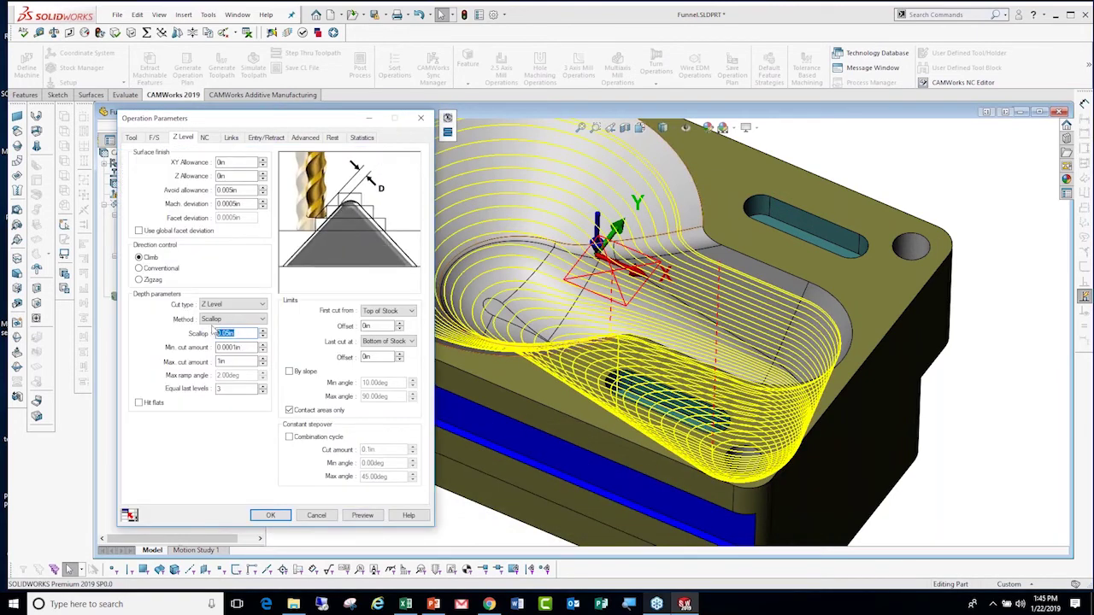
Set the scallop height to .01 and preview the toolpath.
text(01)
click(244, 347)
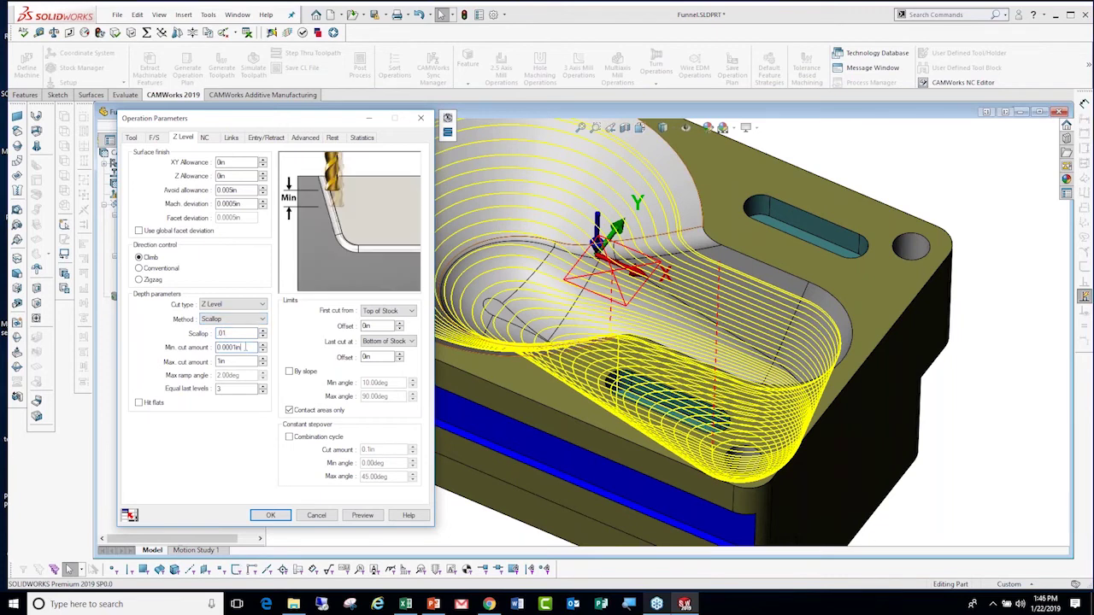
click(362, 516)
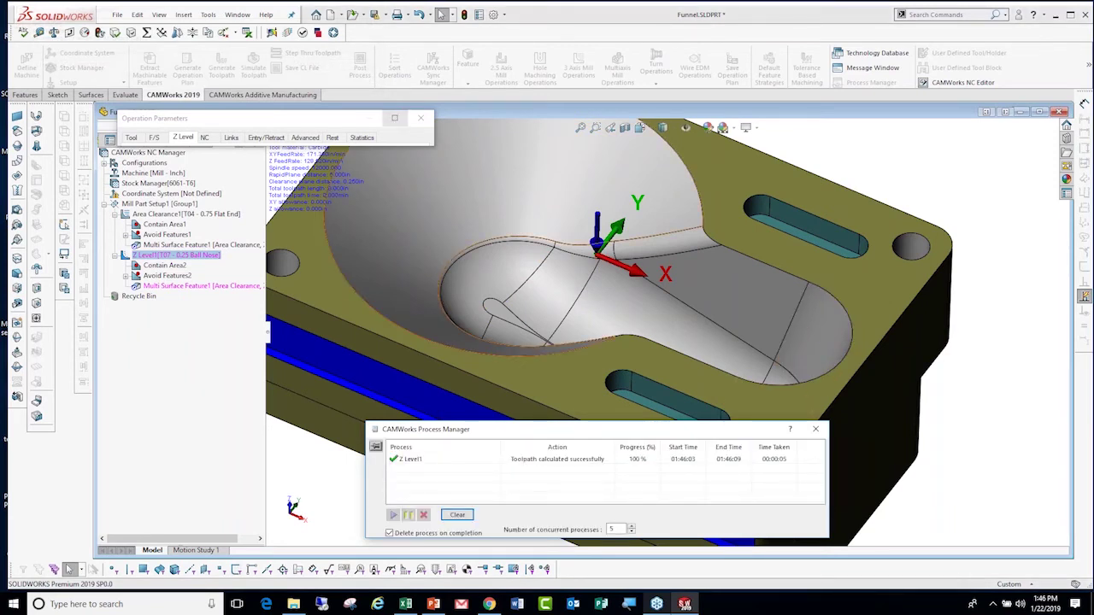
scroll(181, 222, down, 1)
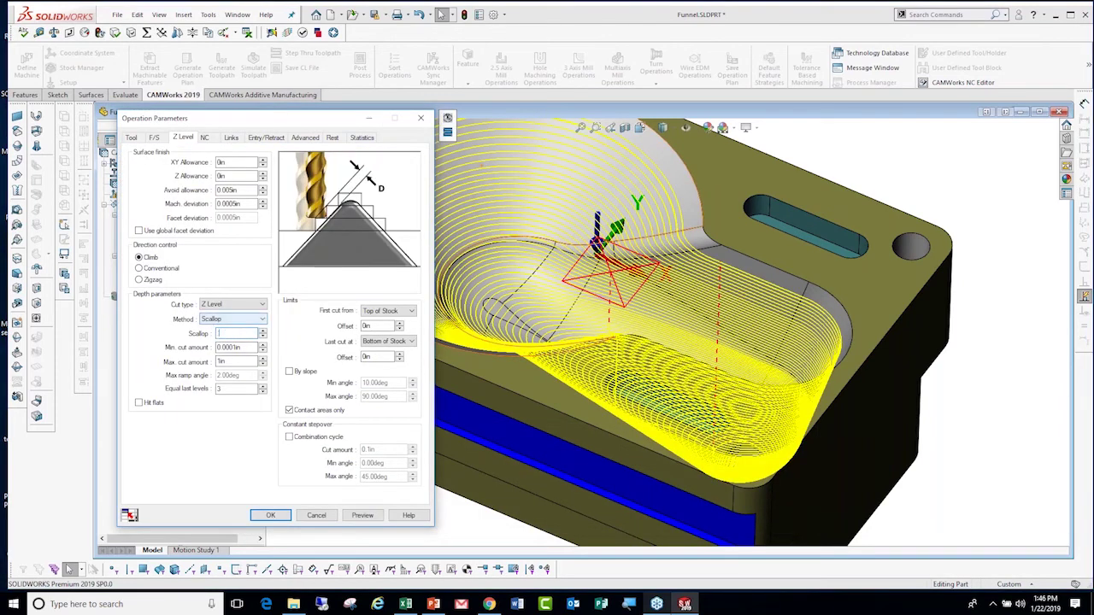
Reduce the scallop height to .005, inspect the denser toolpath and accept the parameters.
text(0.005)
click(362, 514)
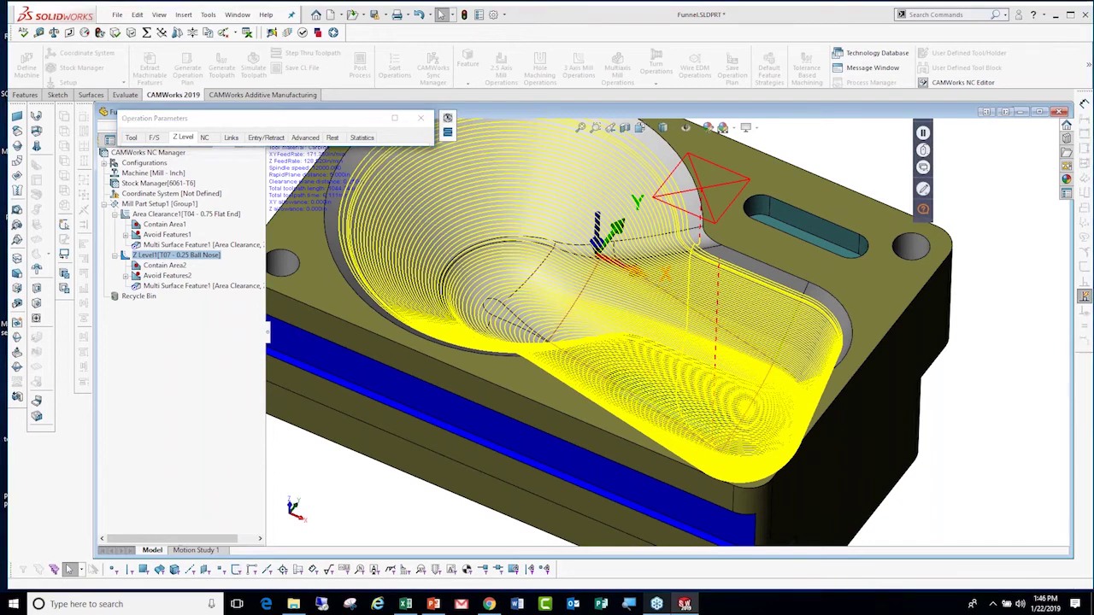
mouse_move(512, 393)
middle_down()
mouse_move(564, 428)
mouse_move(396, 122)
middle_up()
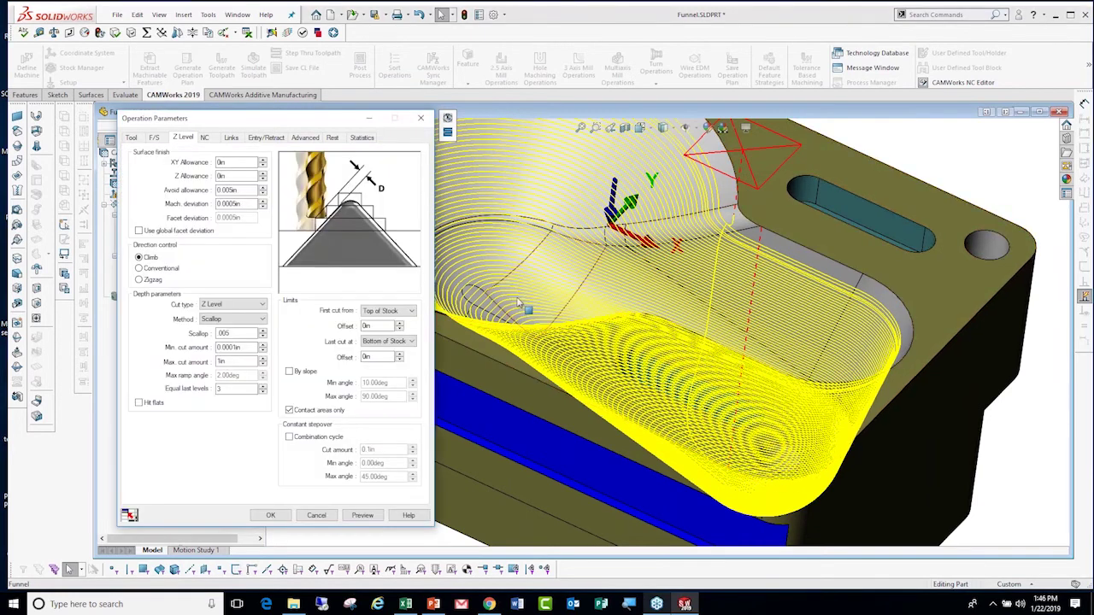
scroll(519, 301, up, 2)
scroll(520, 301, down, 1)
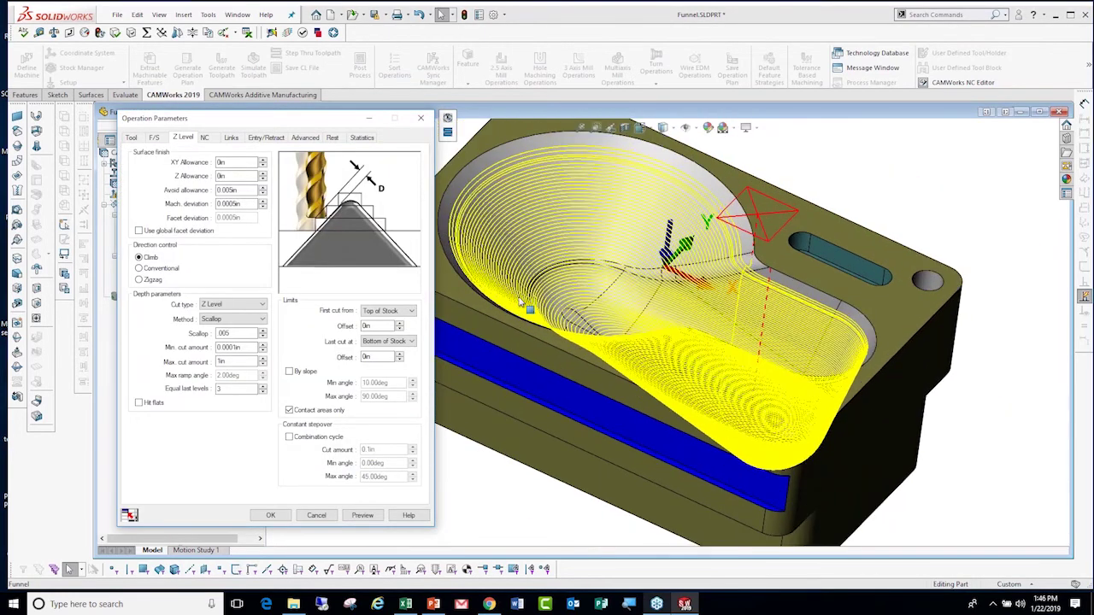
scroll(520, 301, down, 1)
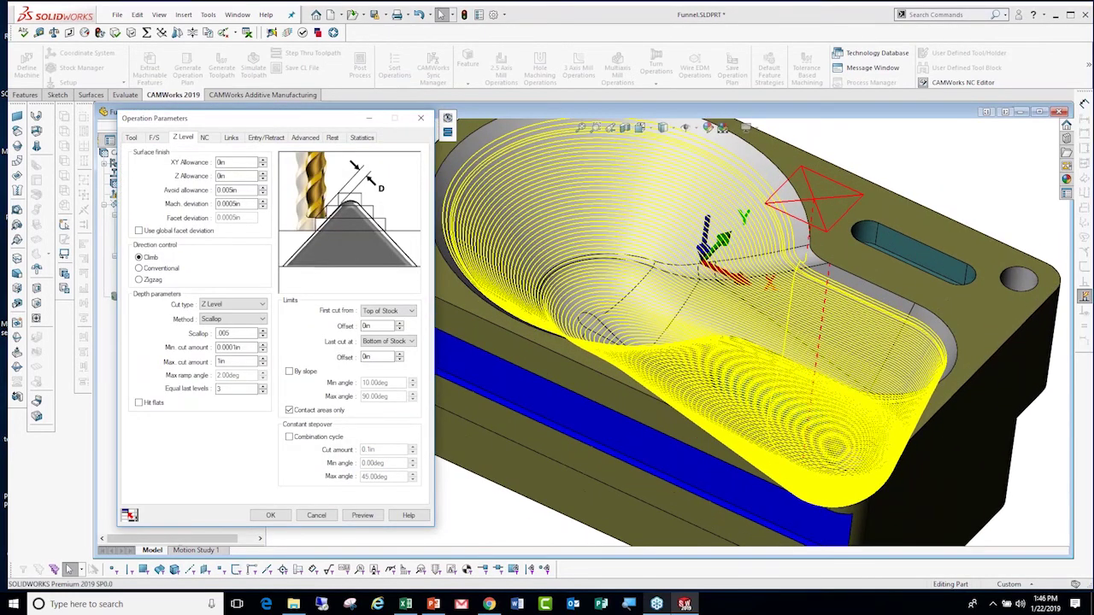
click(277, 516)
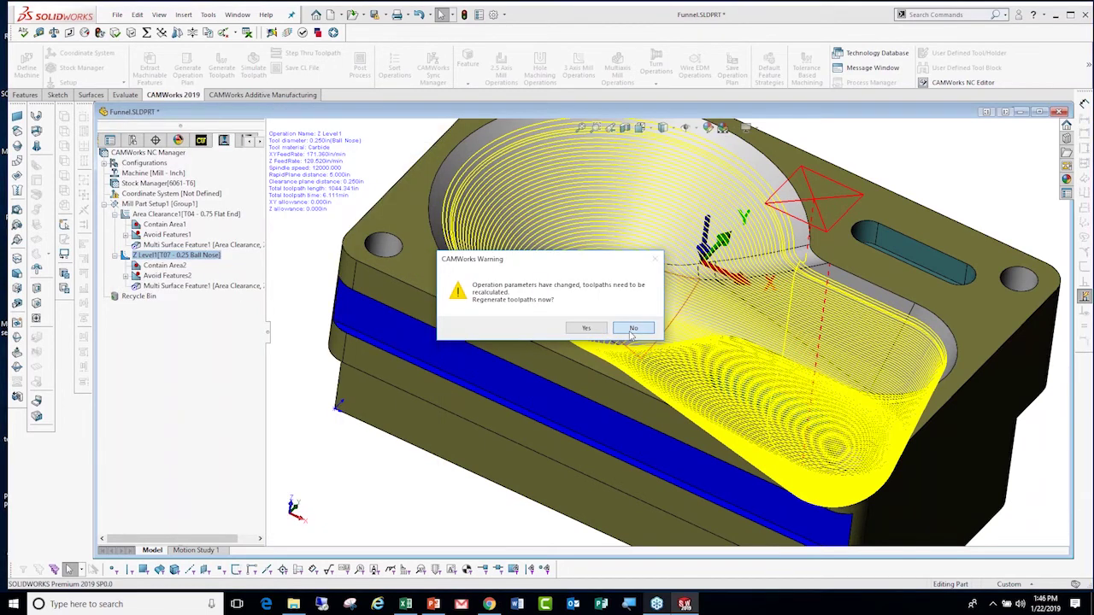
Decline toolpath regeneration and start a new sketch on the part's top face.
click(633, 329)
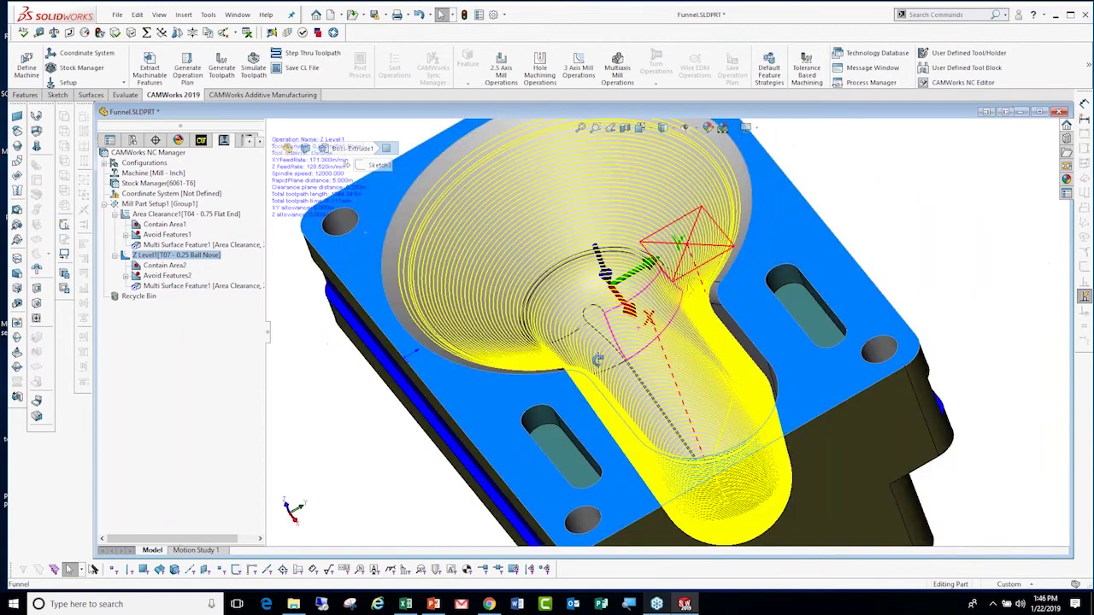
middle_drag(595, 316, 265, 523)
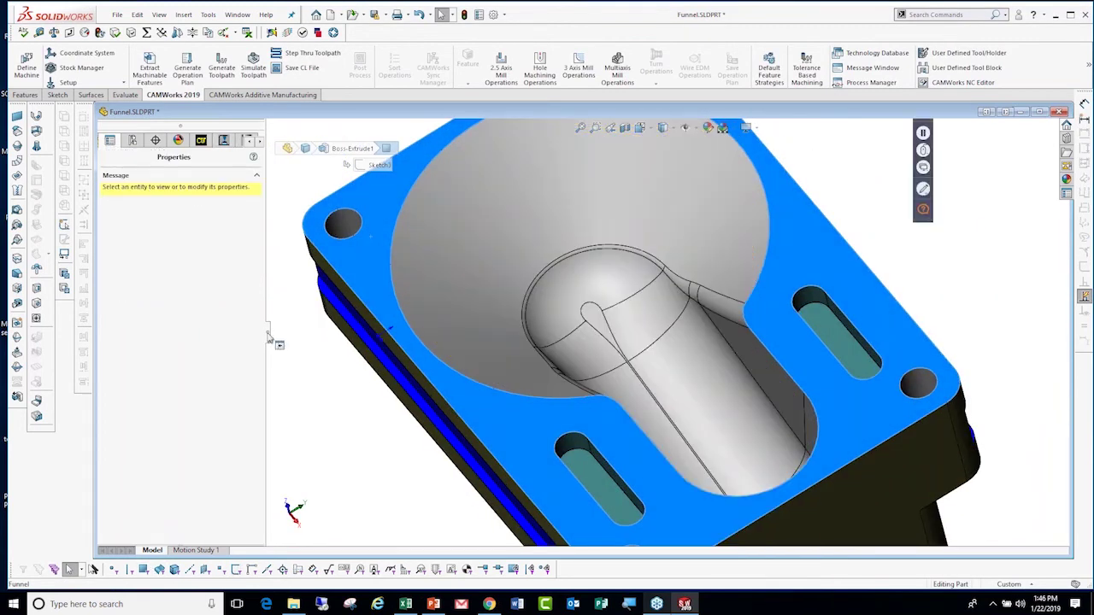
drag(269, 337, 301, 336)
click(384, 213)
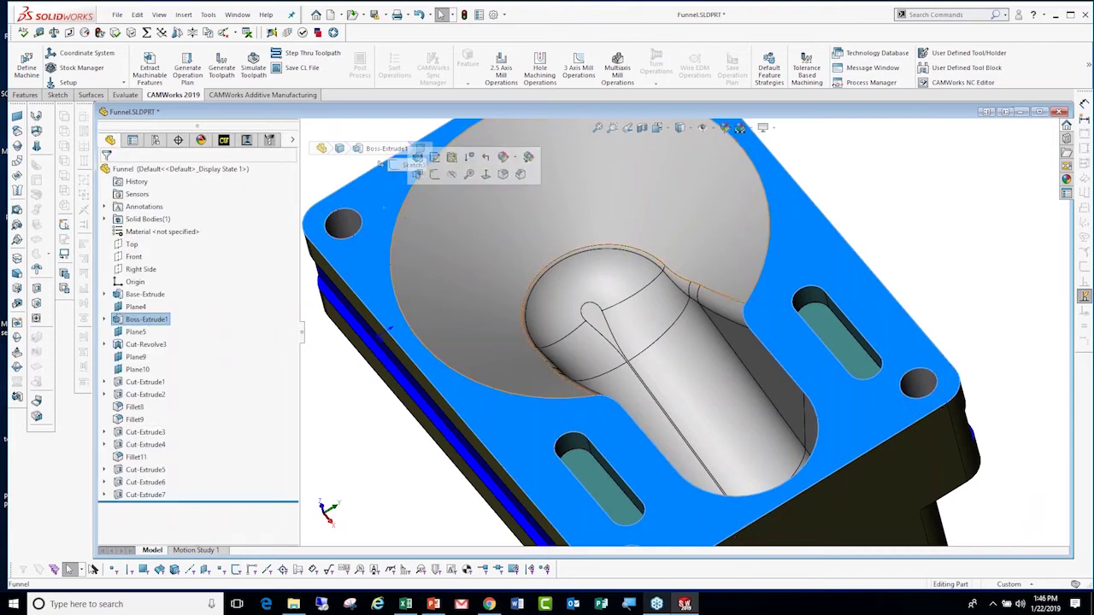
click(57, 95)
click(24, 57)
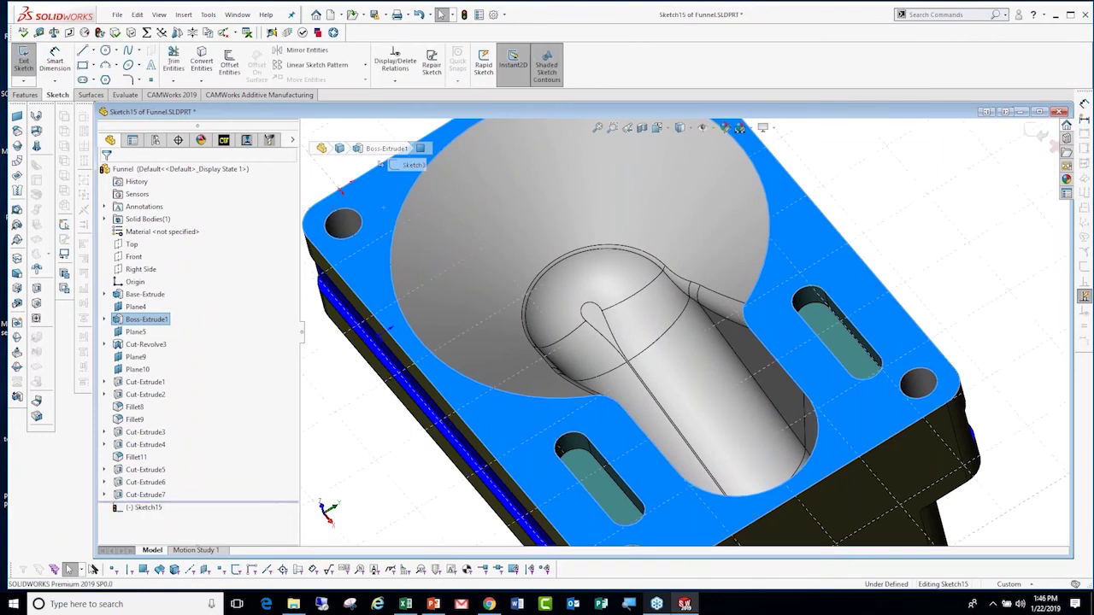
Select the circle along the bowl rim in the new sketch.
click(105, 51)
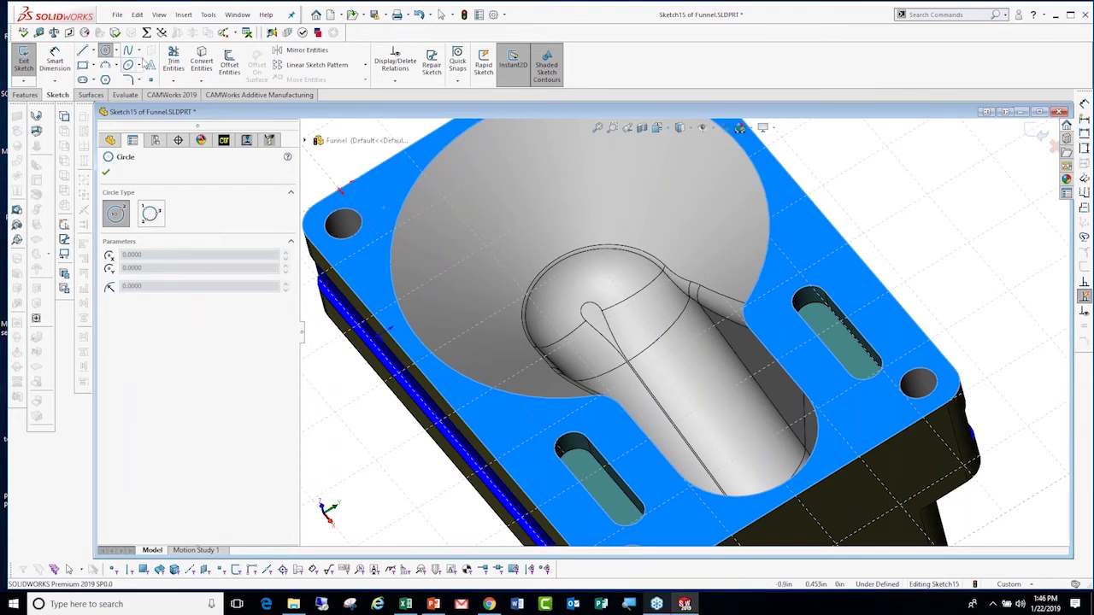
click(106, 54)
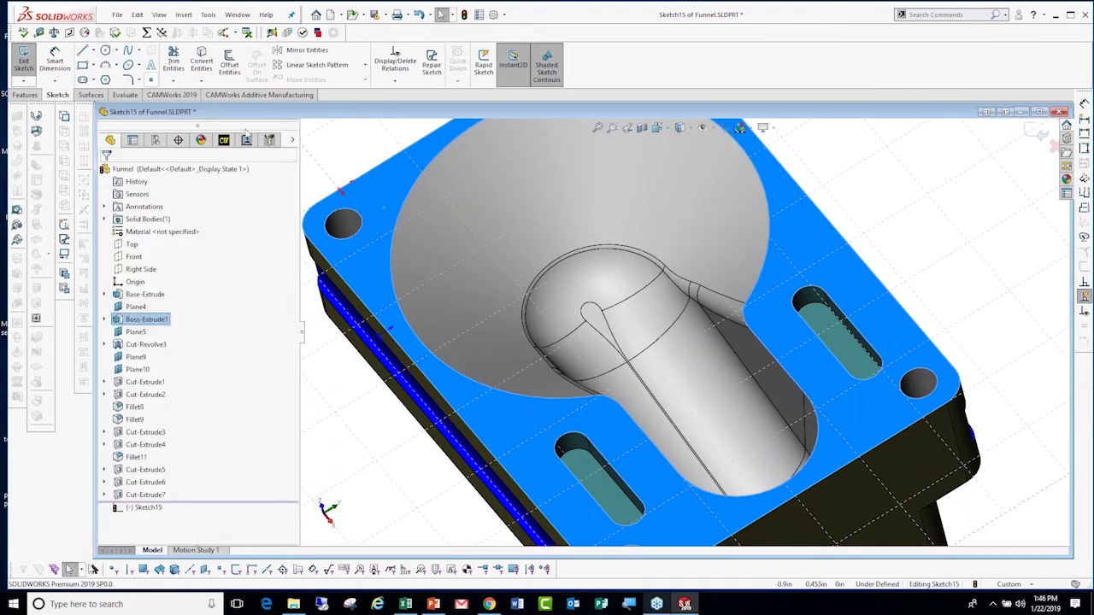
click(392, 224)
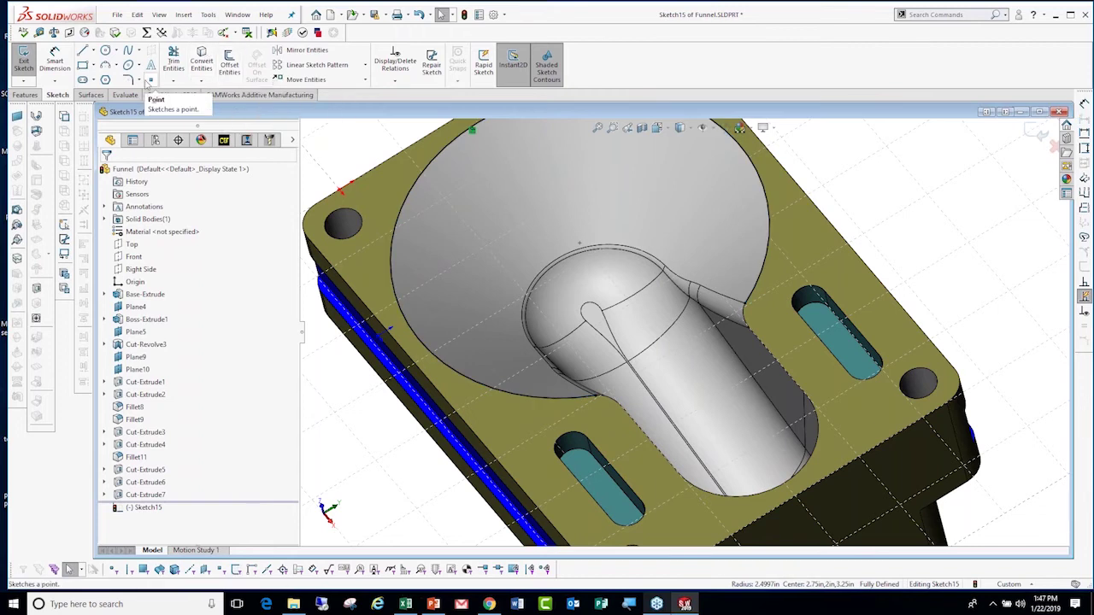
click(398, 227)
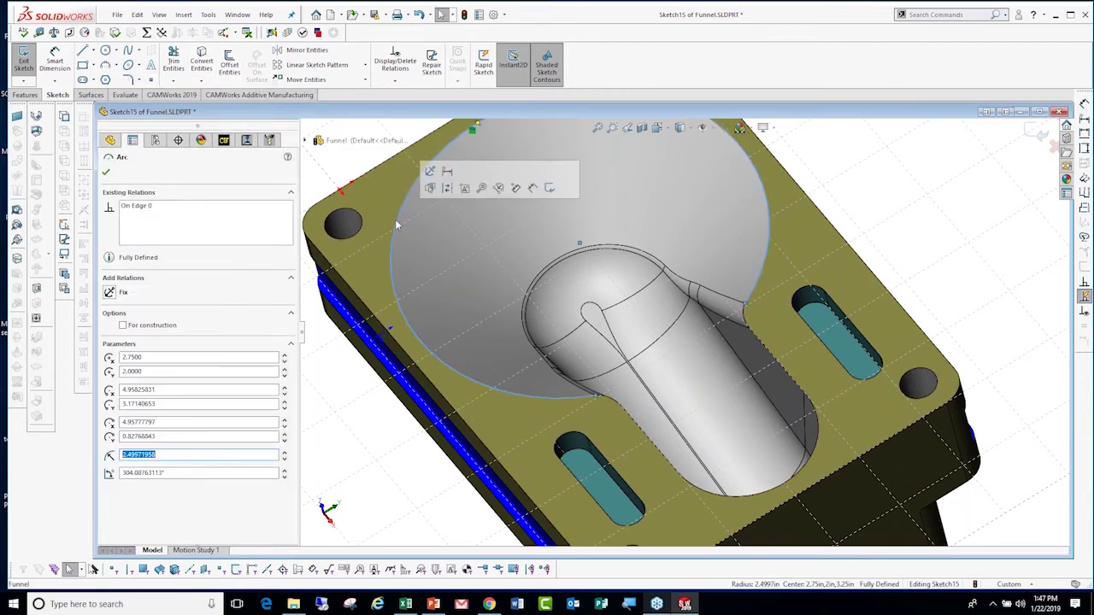
key(Escape)
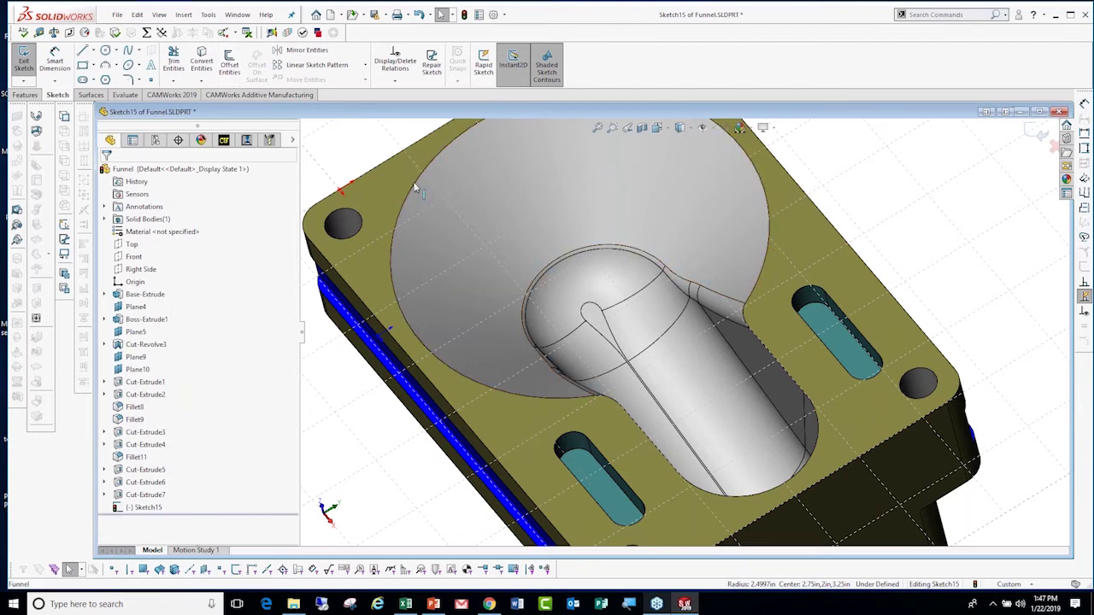
click(410, 194)
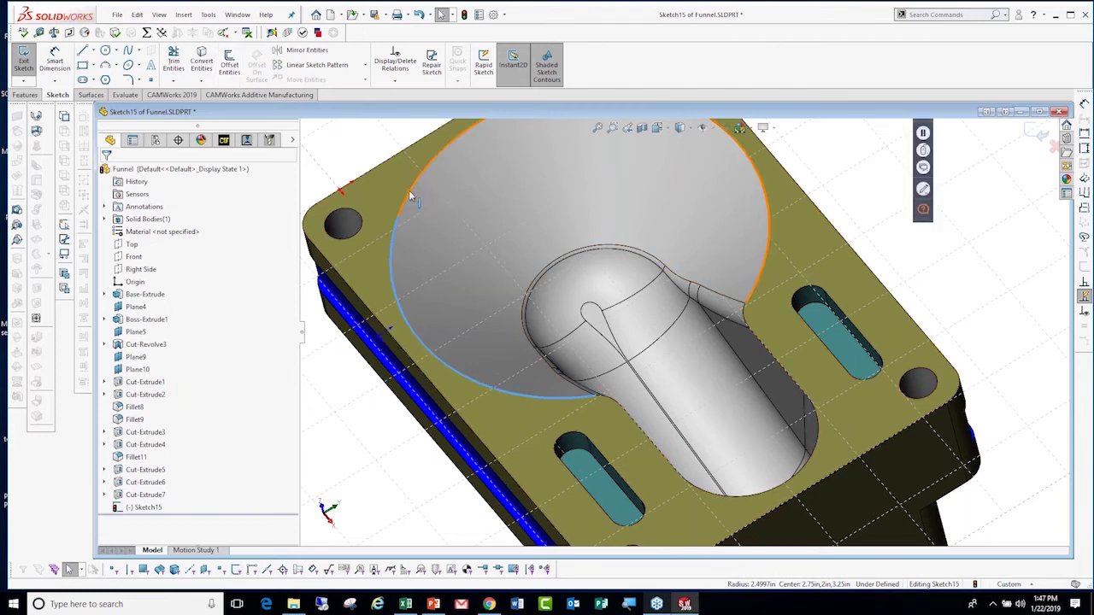
Offset the rim circle 0.75 in toward its inside.
click(228, 64)
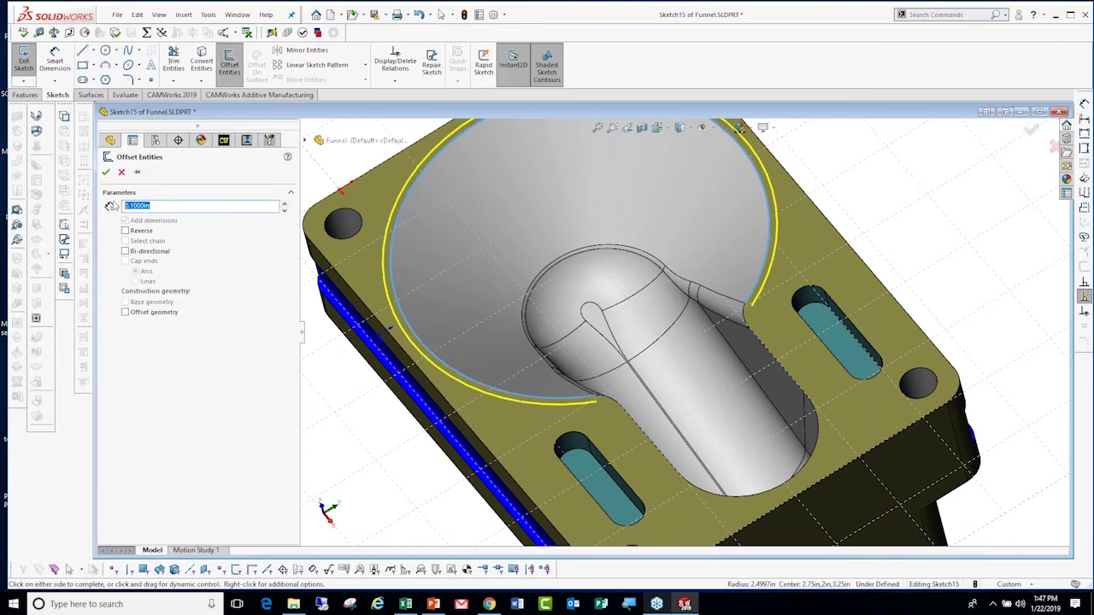
text(.75)
key(Return)
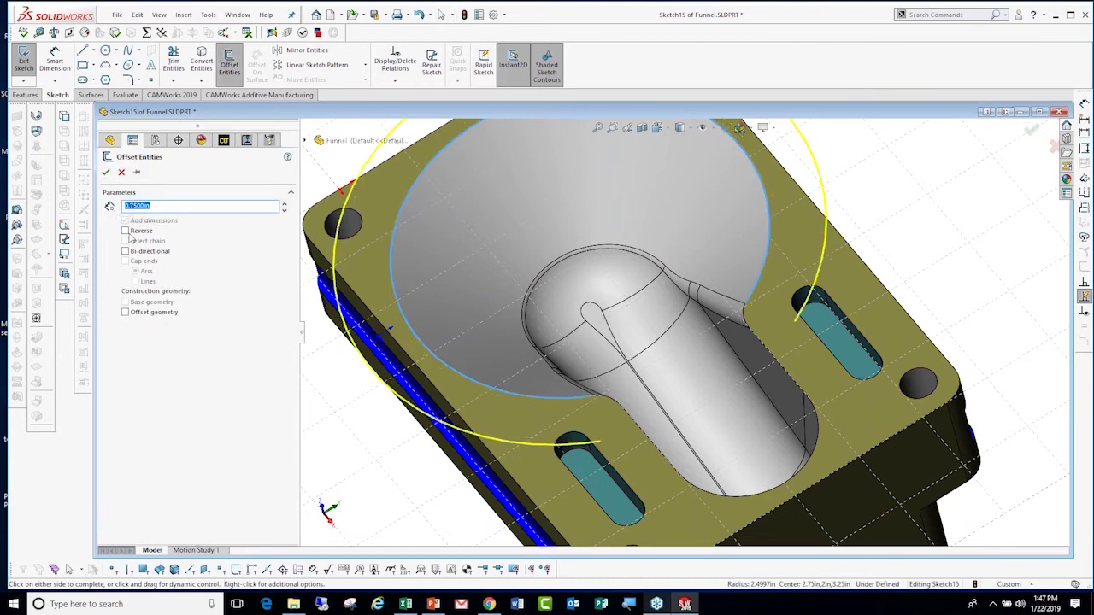
click(126, 230)
Add sketch text 'HAWK RIDGE SYSTEMS' and remove its edge so it runs straight.
click(153, 66)
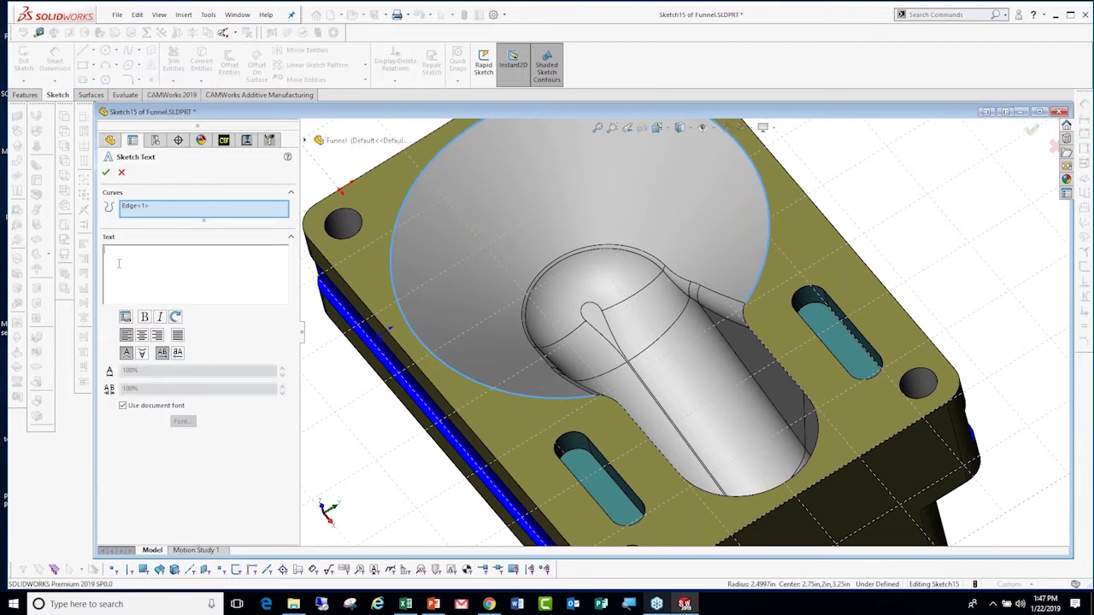
text(HA)
text(WK RIDGE)
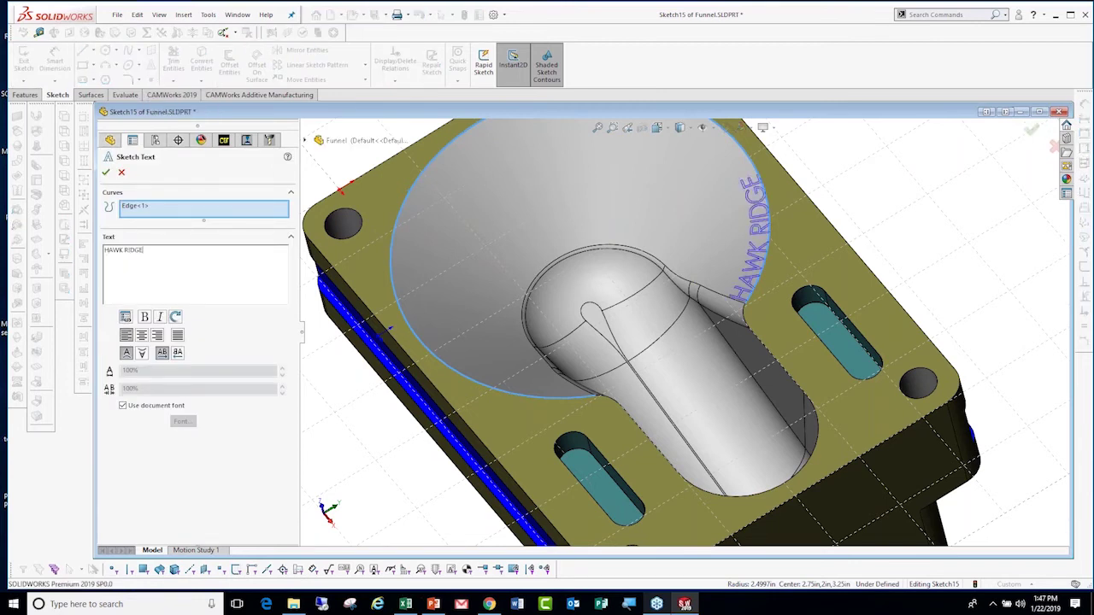
text( SYSTEMS)
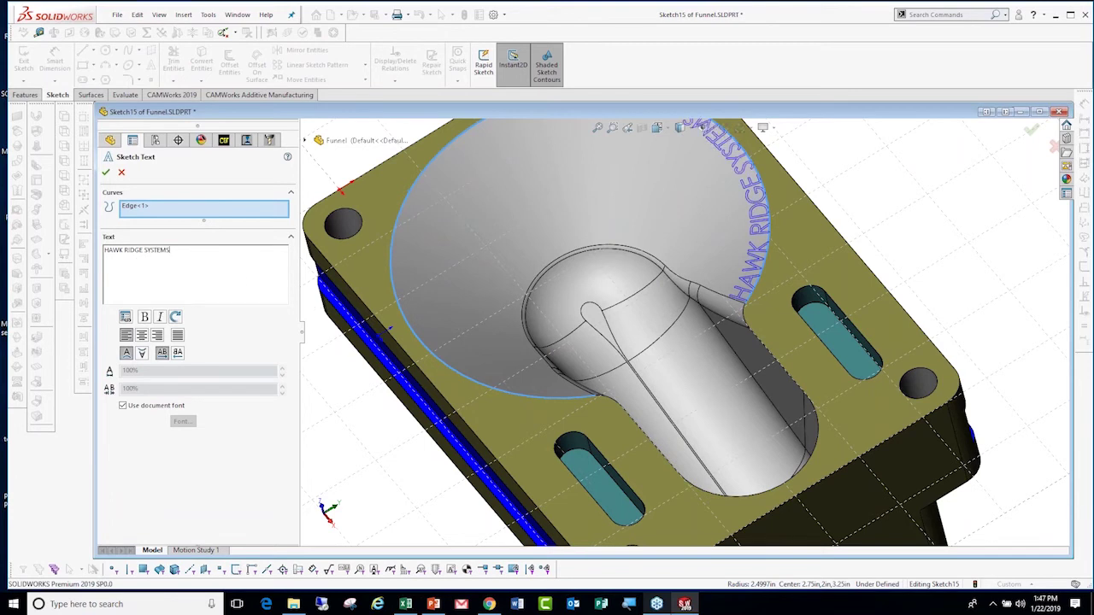
scroll(744, 237, up, 5)
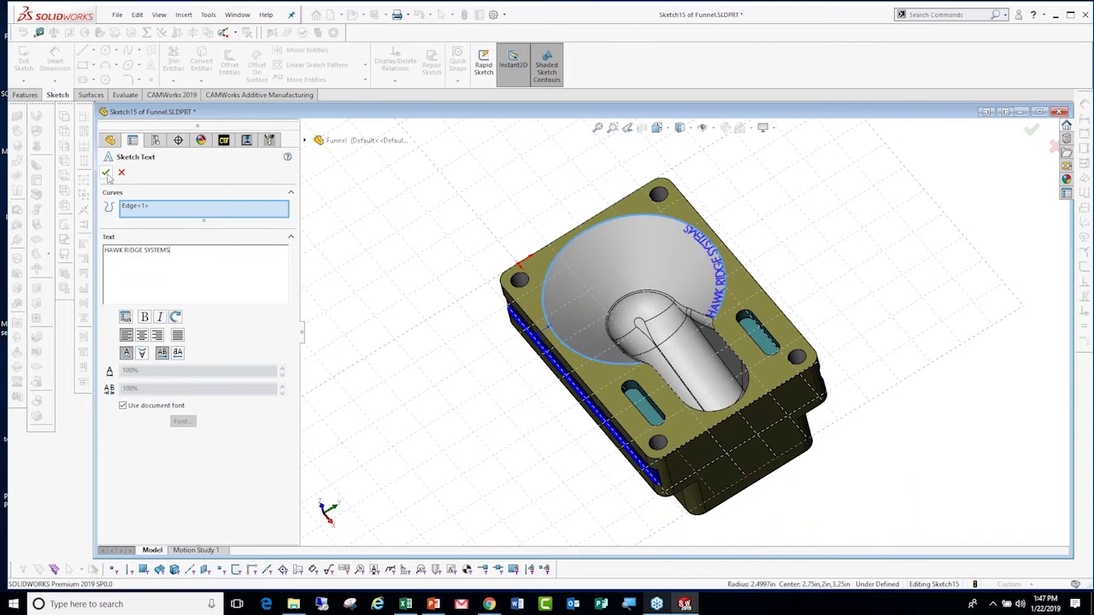
click(136, 208)
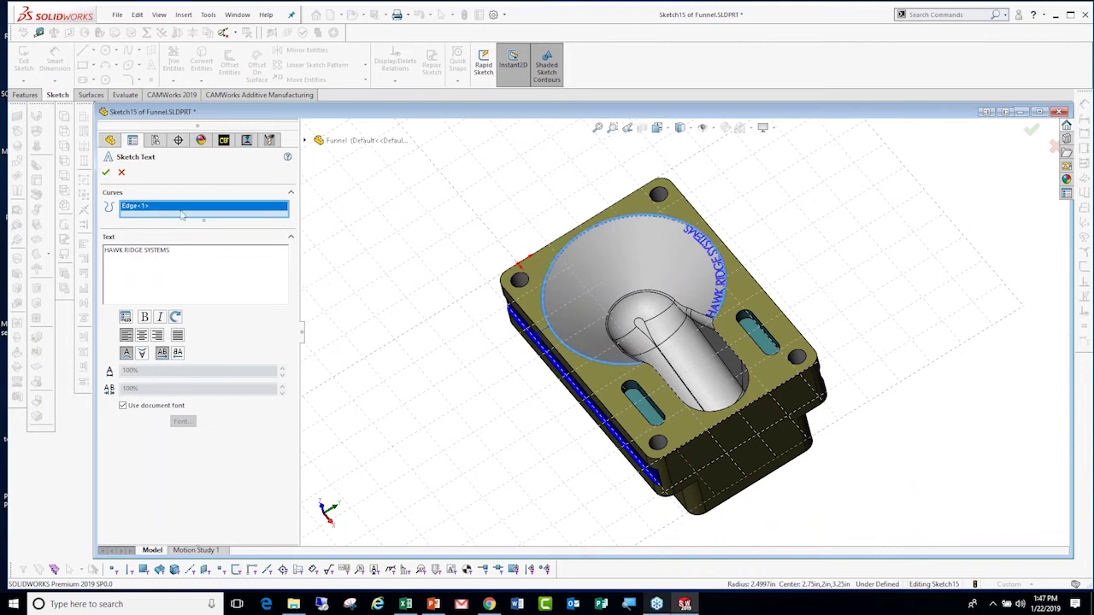
key(Delete)
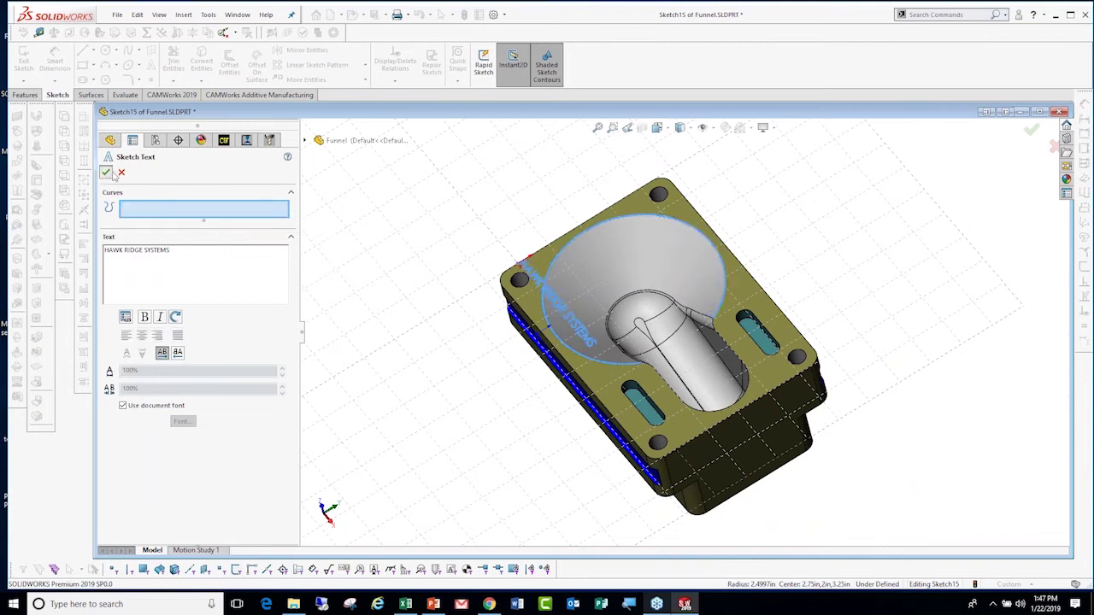
click(121, 174)
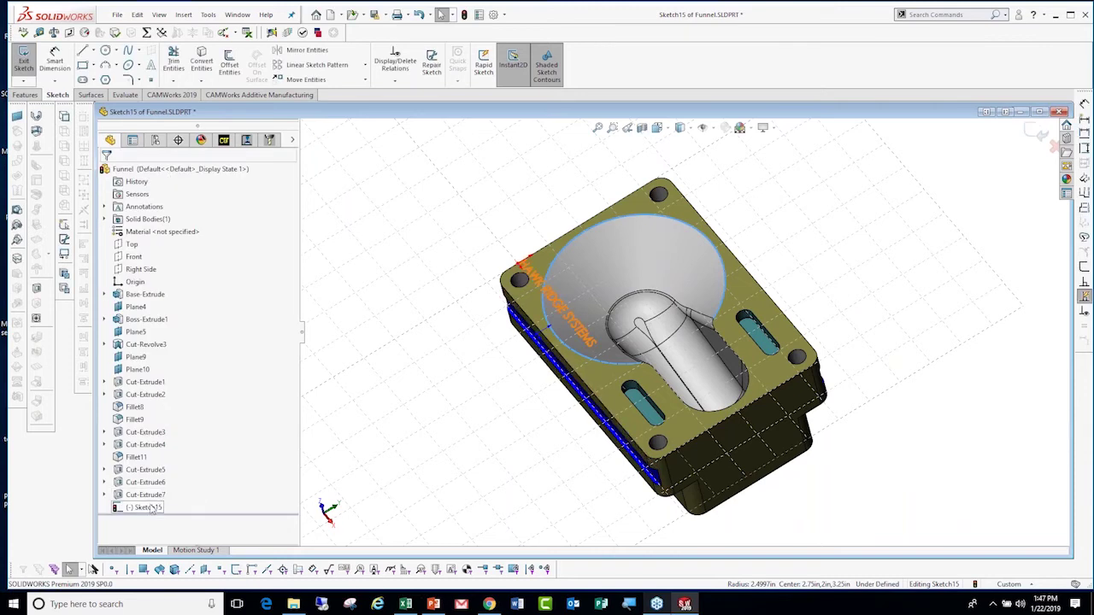
Delete the straight sketch text and flip an offset of the rim edge inward.
click(150, 509)
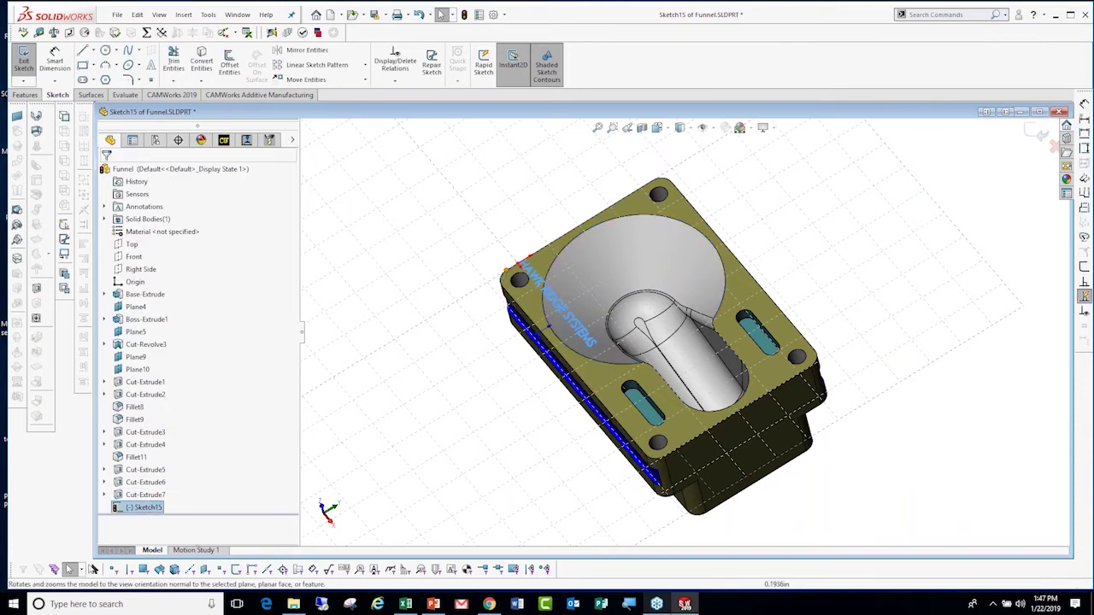
click(568, 299)
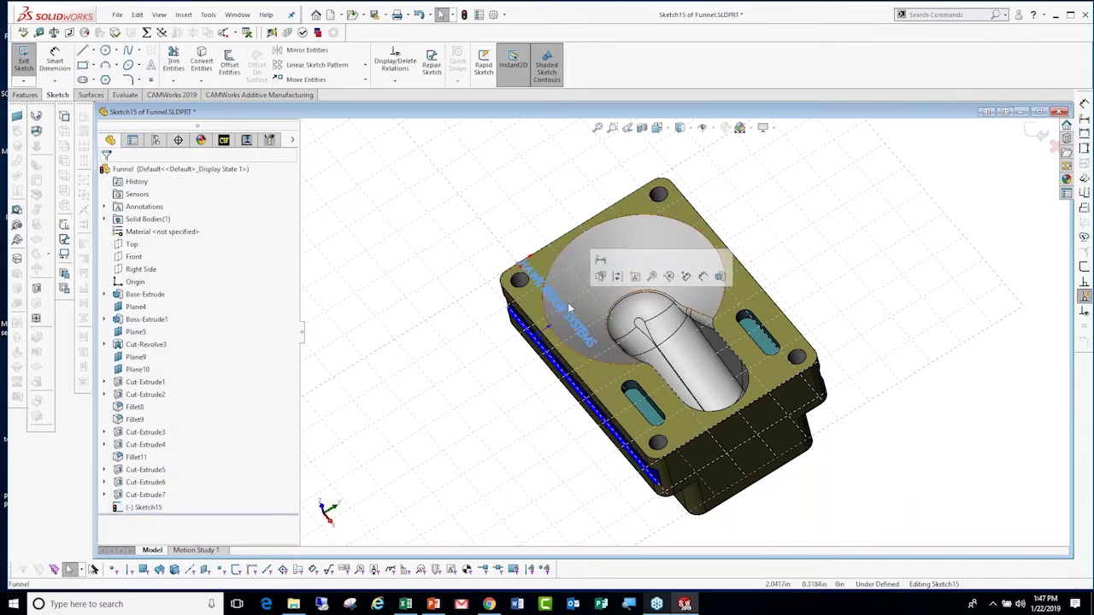
click(599, 232)
key(Delete)
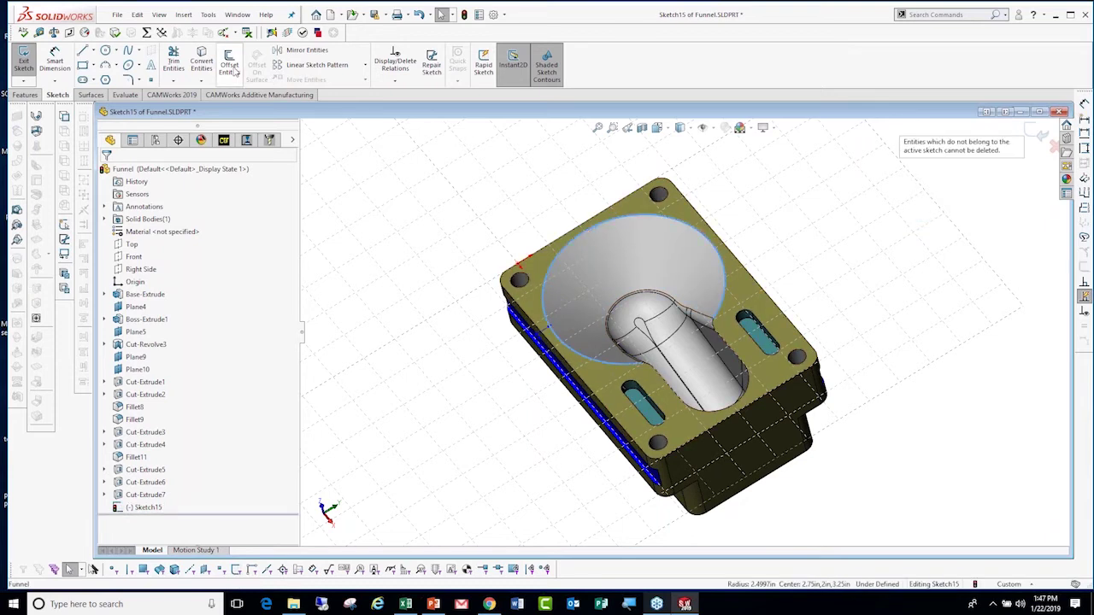
click(230, 64)
click(126, 231)
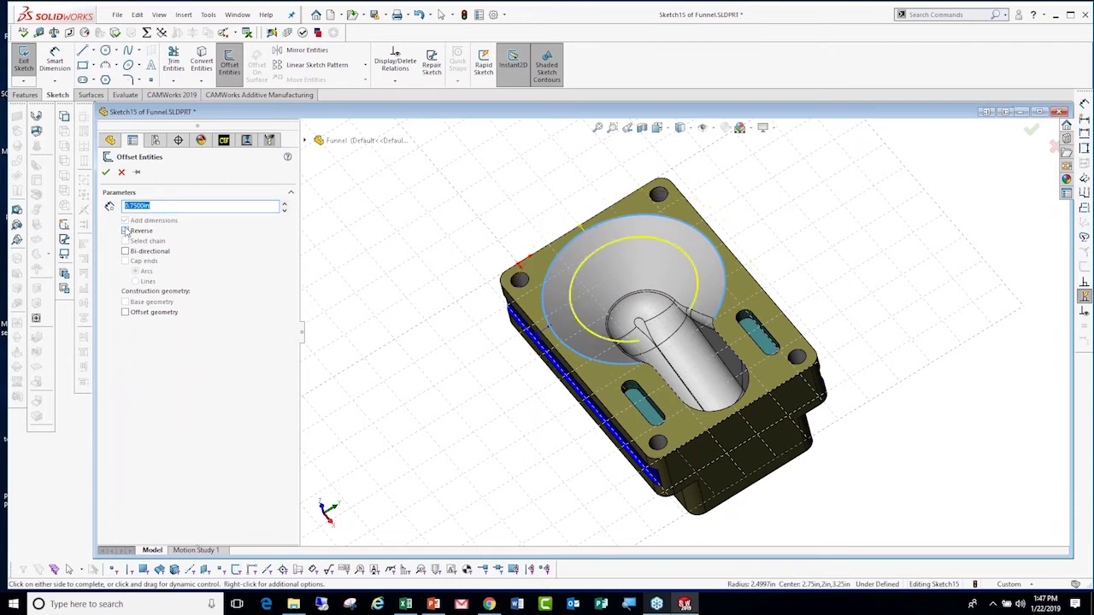
click(106, 172)
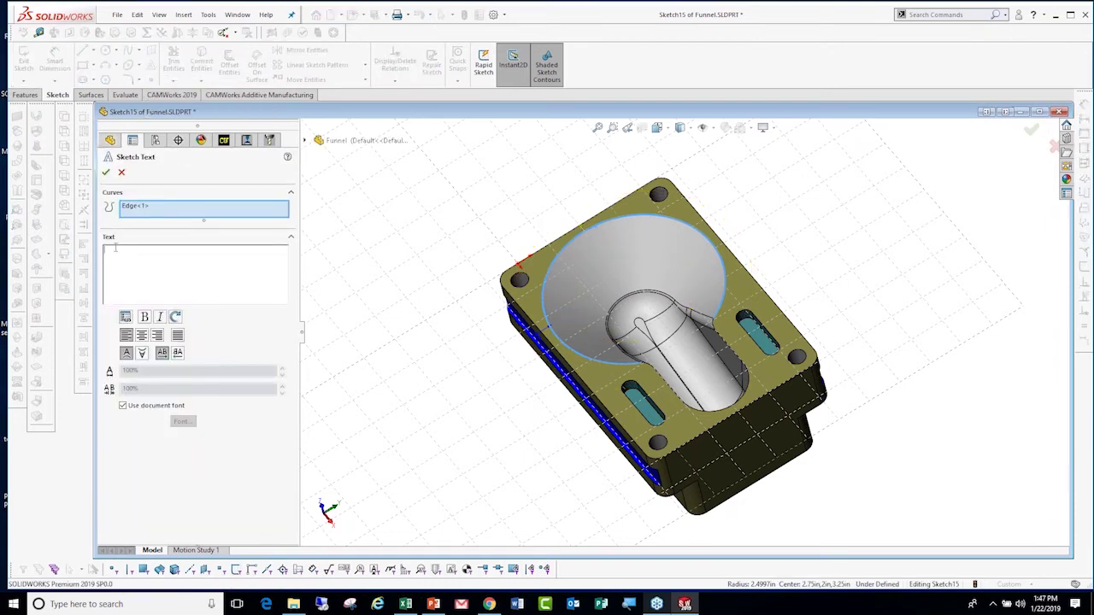
Type 'Hawk Ridge Systems' and set it in the CAMWorks font at 0.5 in height.
text(Hawk Rid)
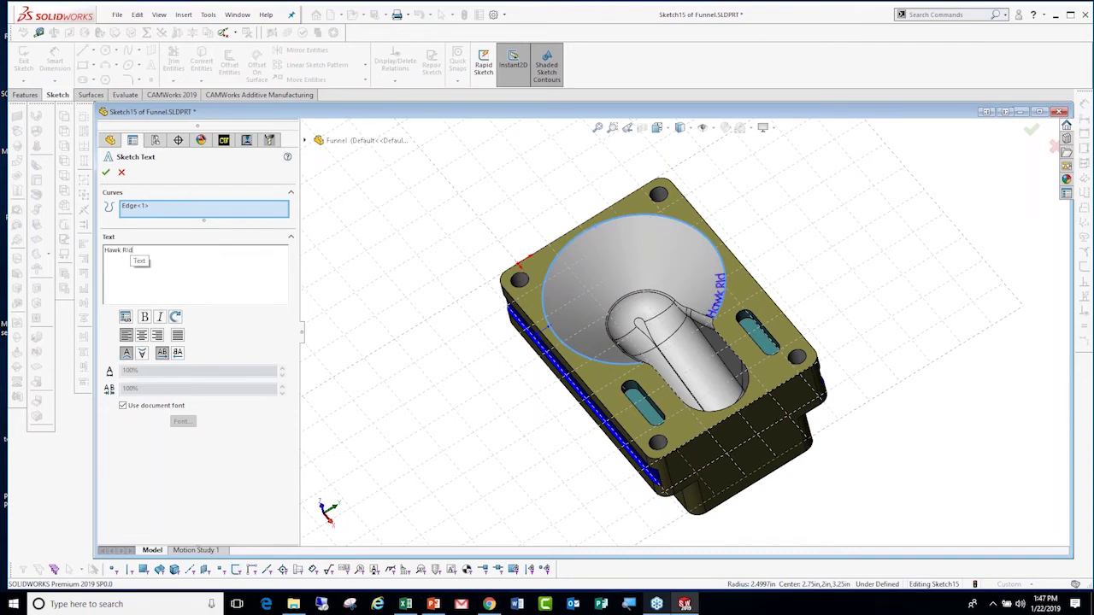
text(ge Systems)
click(123, 405)
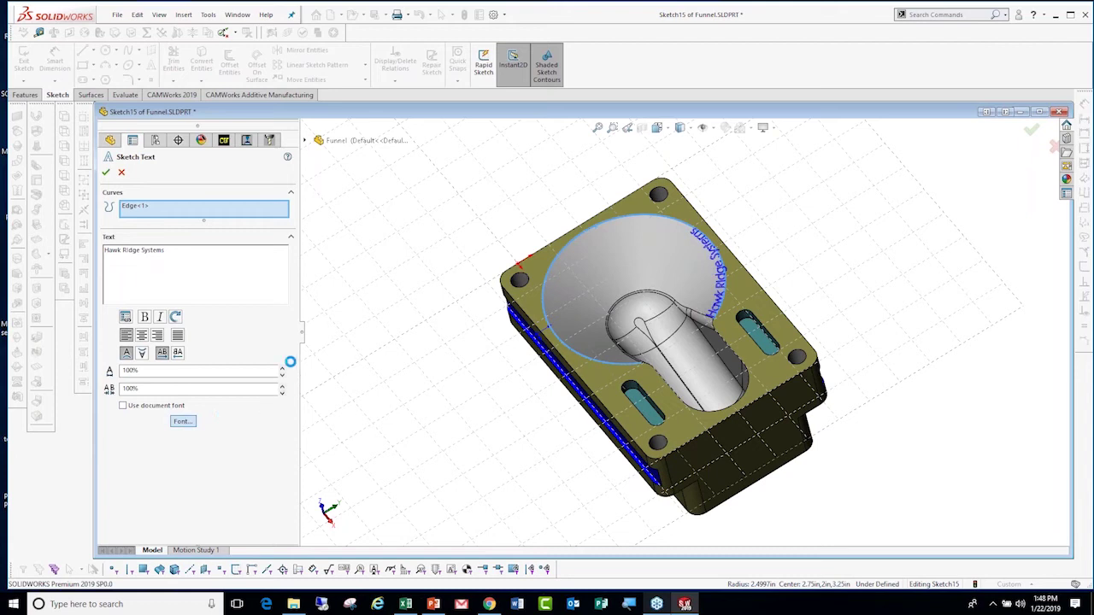
click(493, 266)
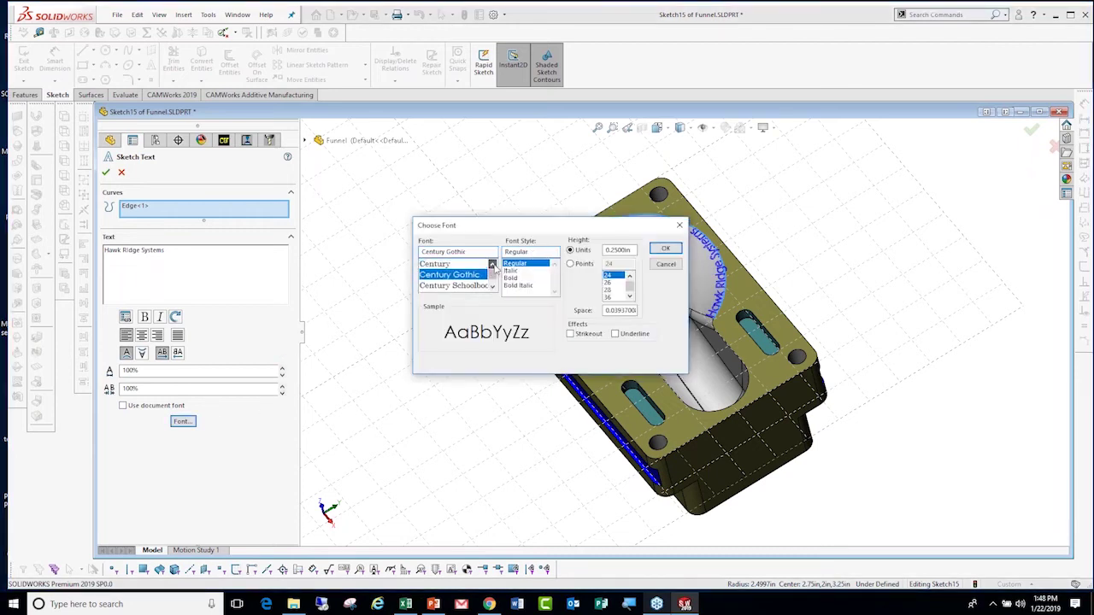
click(453, 276)
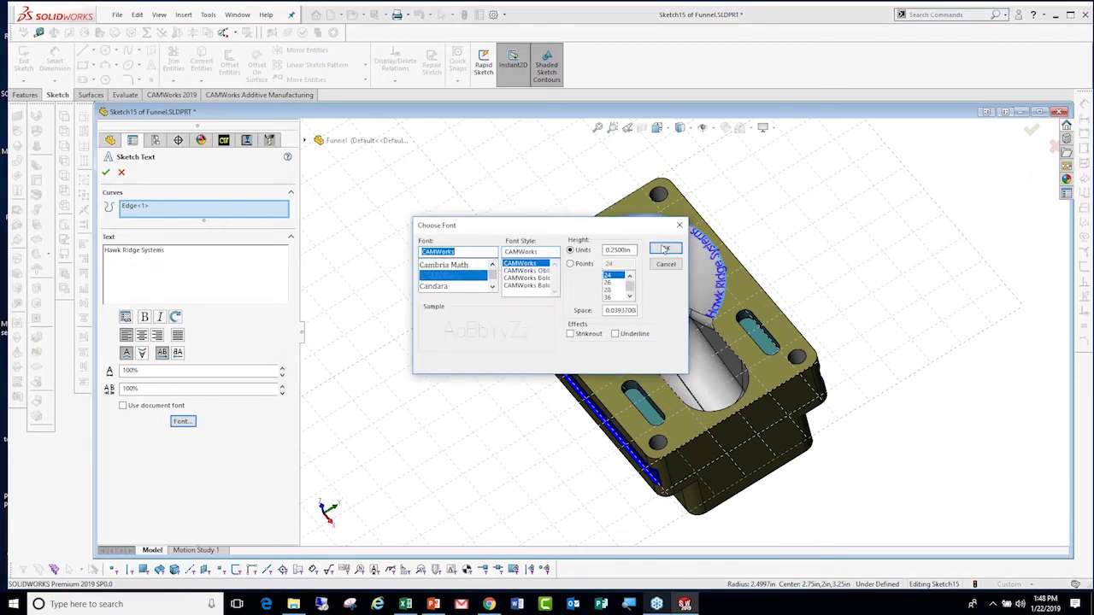
drag(633, 251, 605, 250)
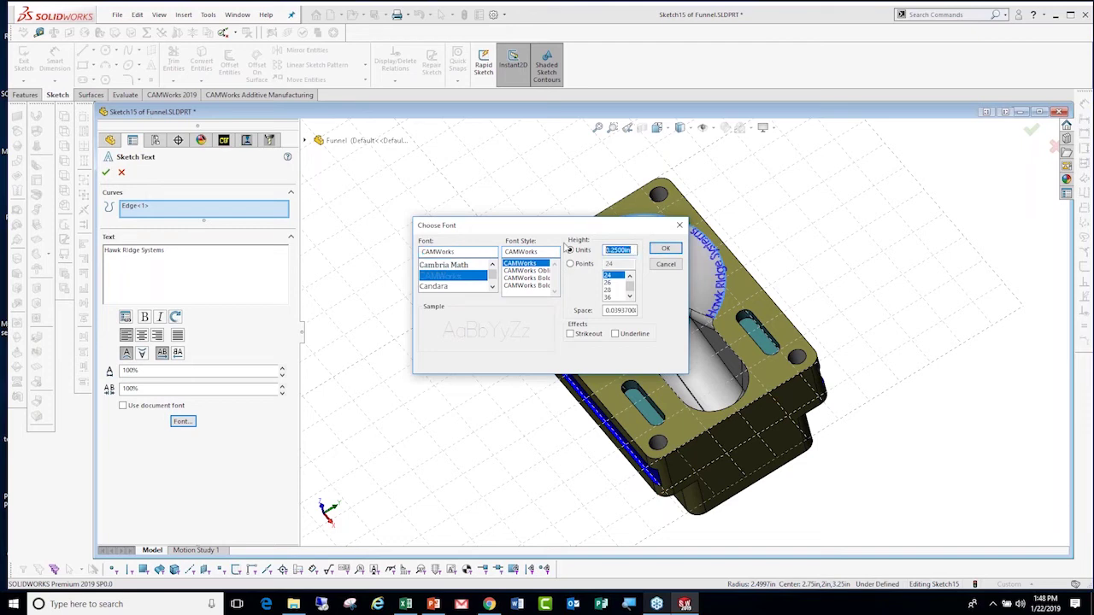
text(.5)
click(664, 248)
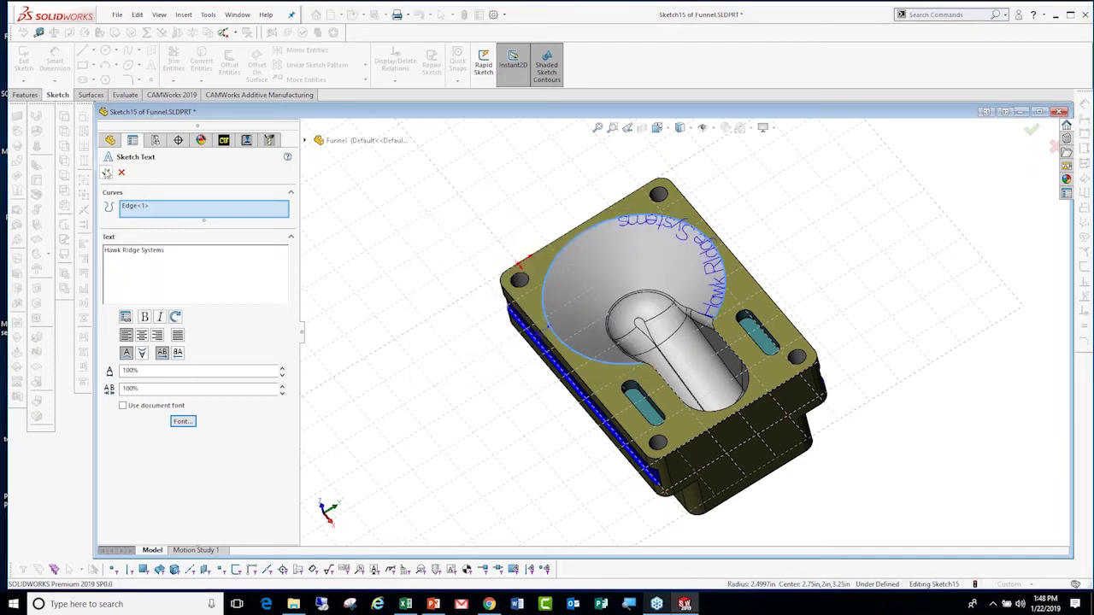
Finish the wrapped sketch text and exit Sketch15.
click(107, 173)
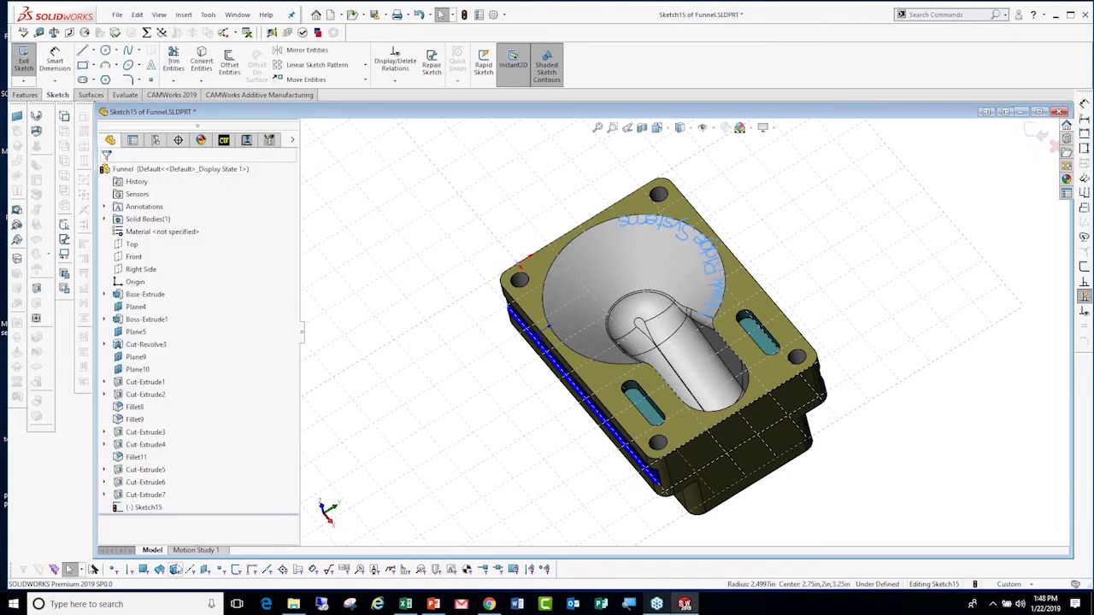
right_click(145, 507)
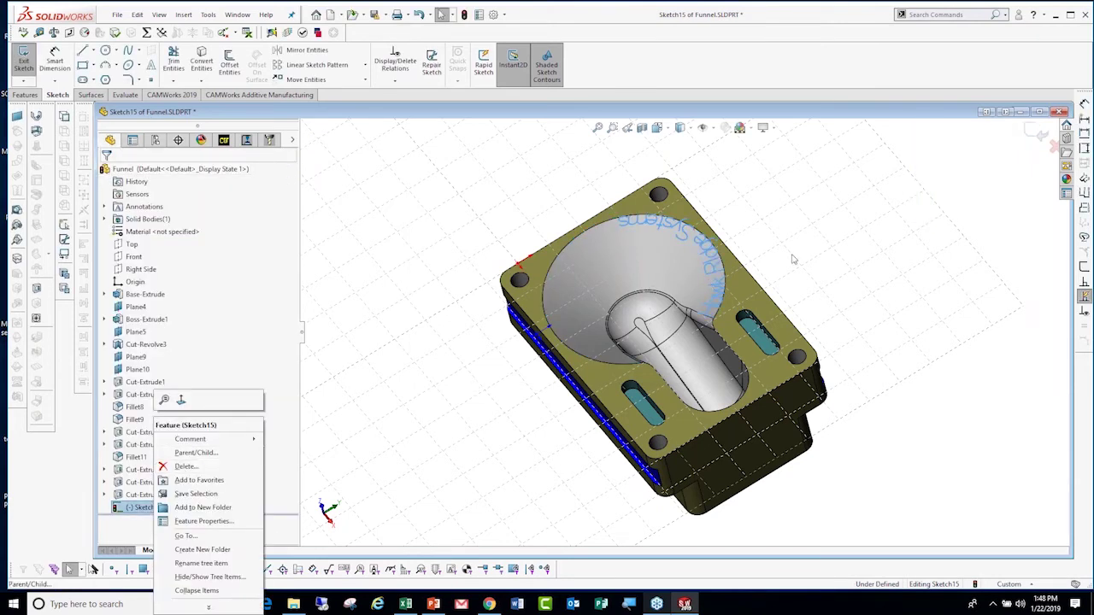
click(1041, 132)
click(1042, 132)
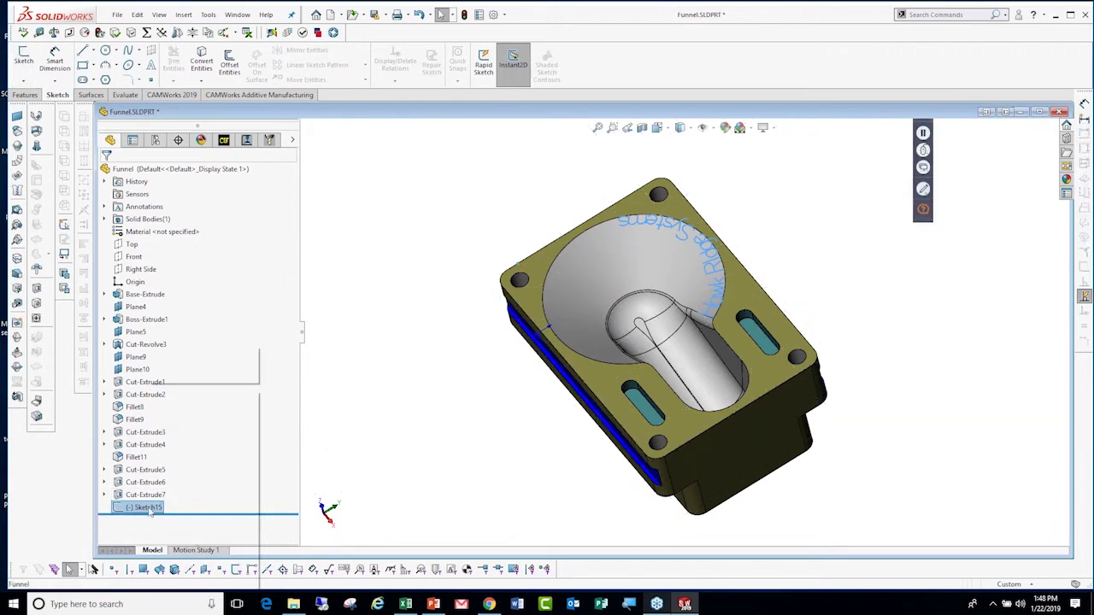
Reopen Sketch15, delete the wrapped text and select the rim circle edge.
right_click(141, 507)
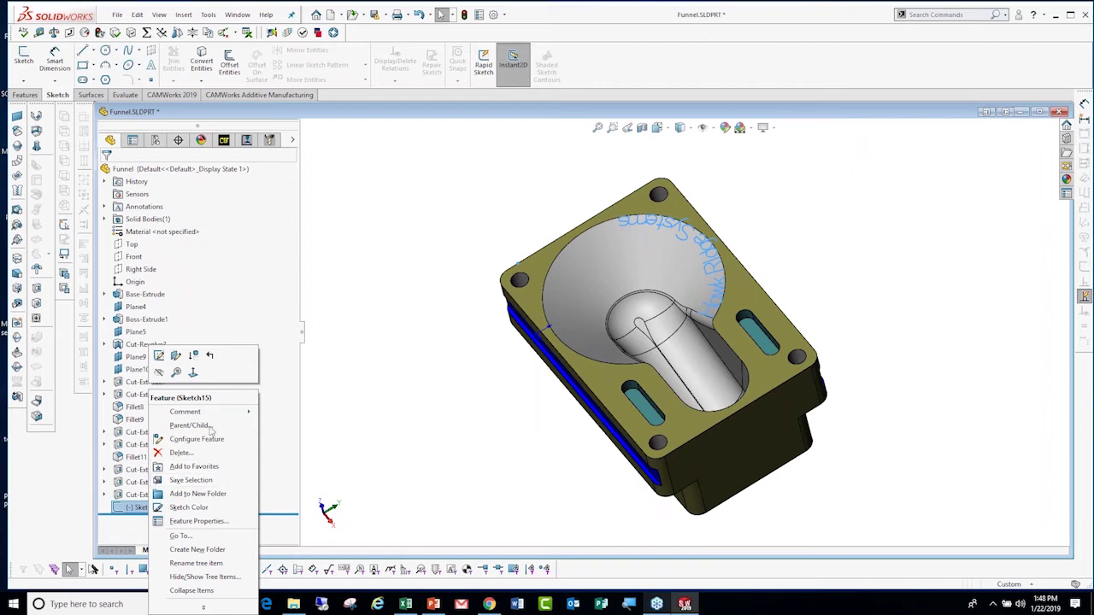
click(159, 356)
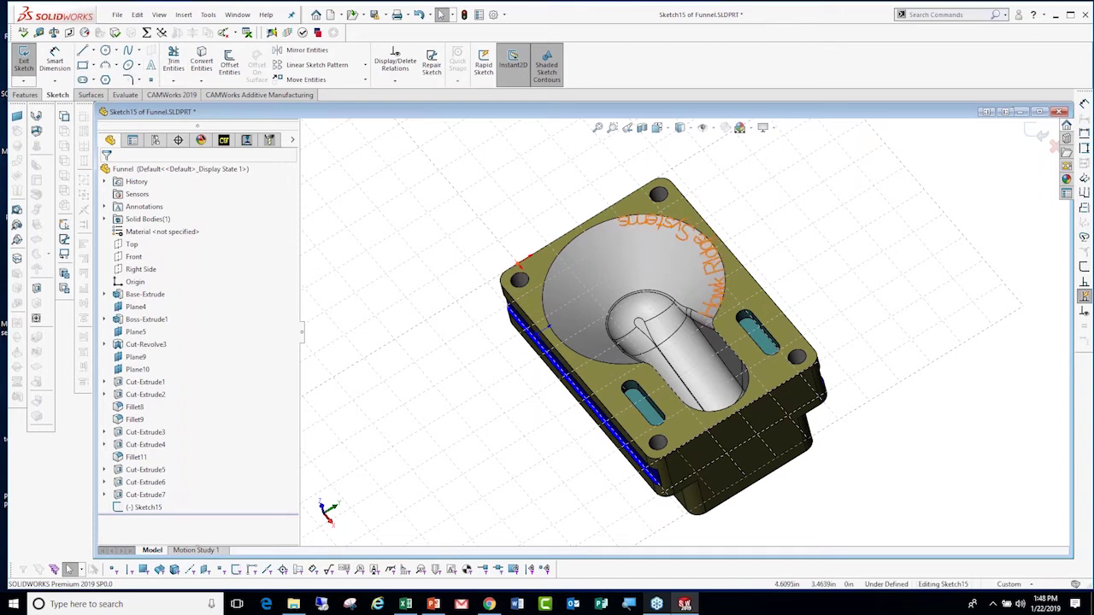
click(720, 258)
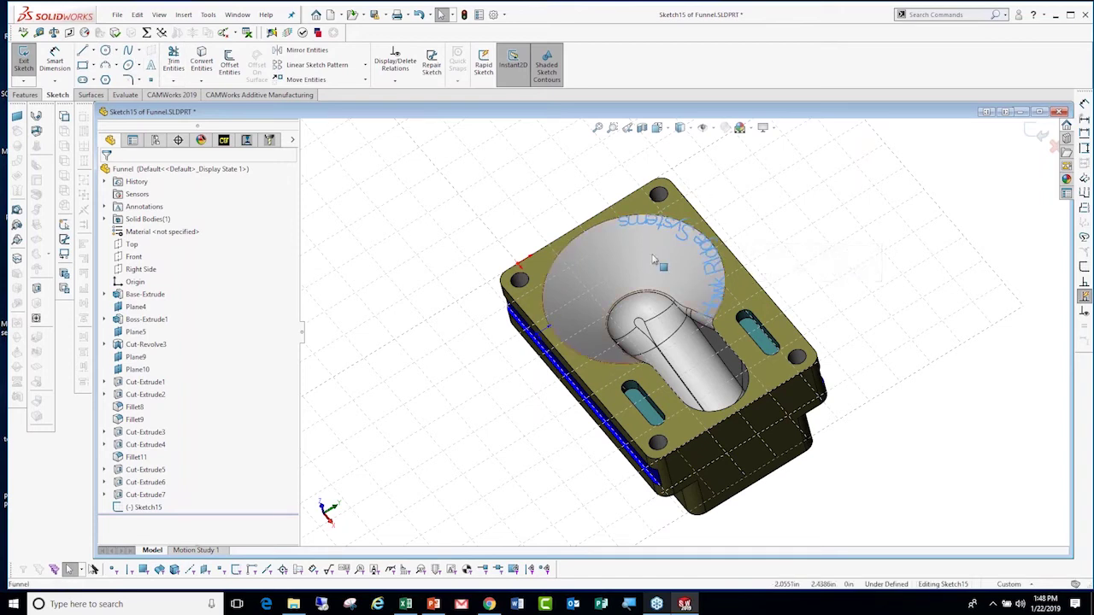
key(Delete)
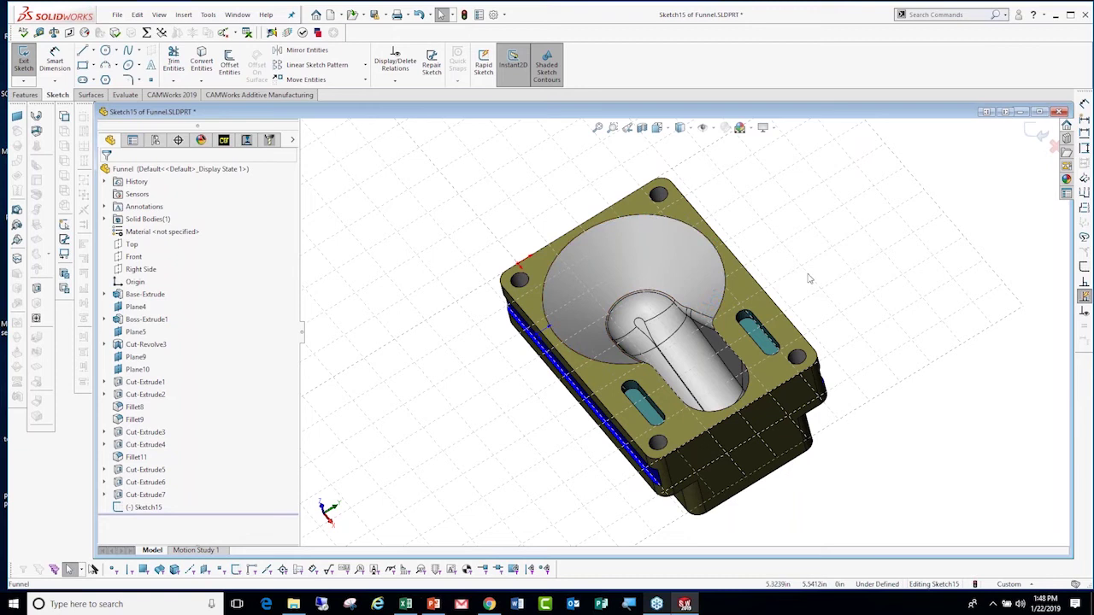
click(557, 245)
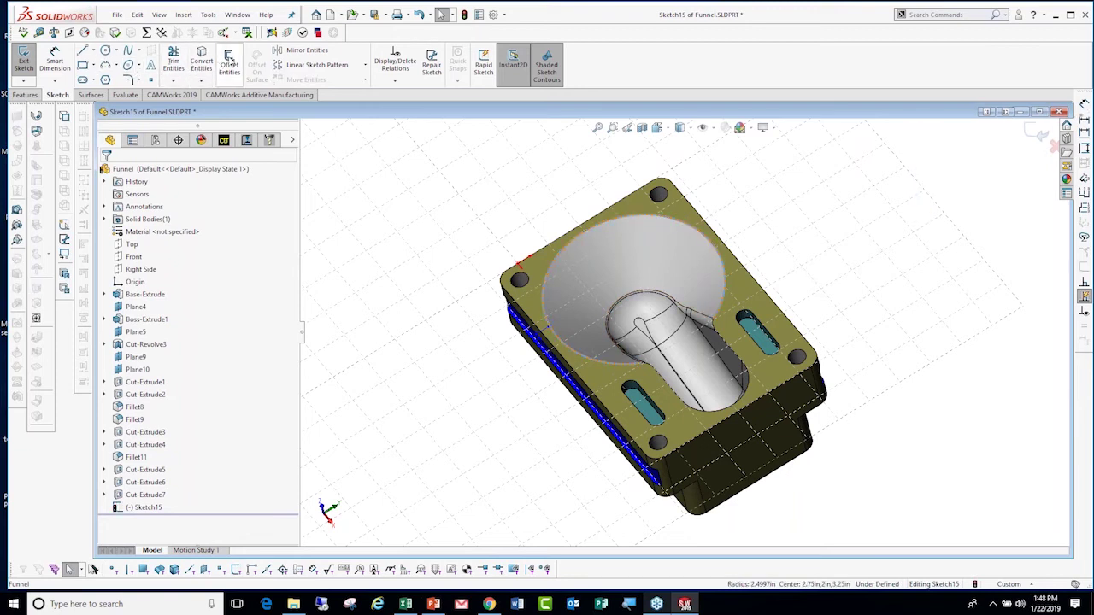
Add a 0.75 in inner offset circle, then reopen Sketch15 for new sketch text.
click(231, 63)
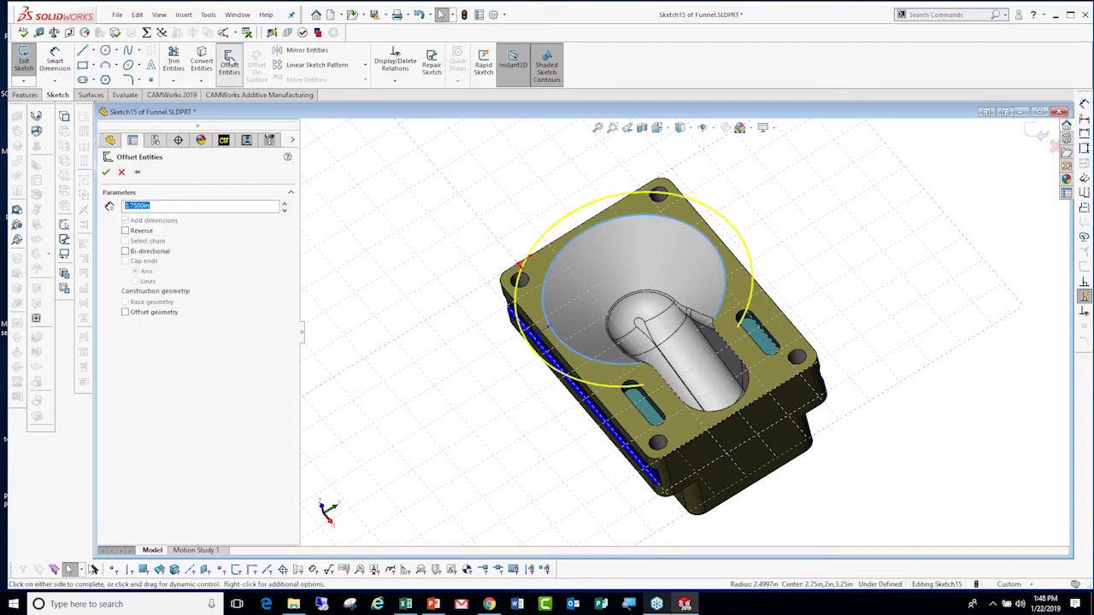
click(125, 230)
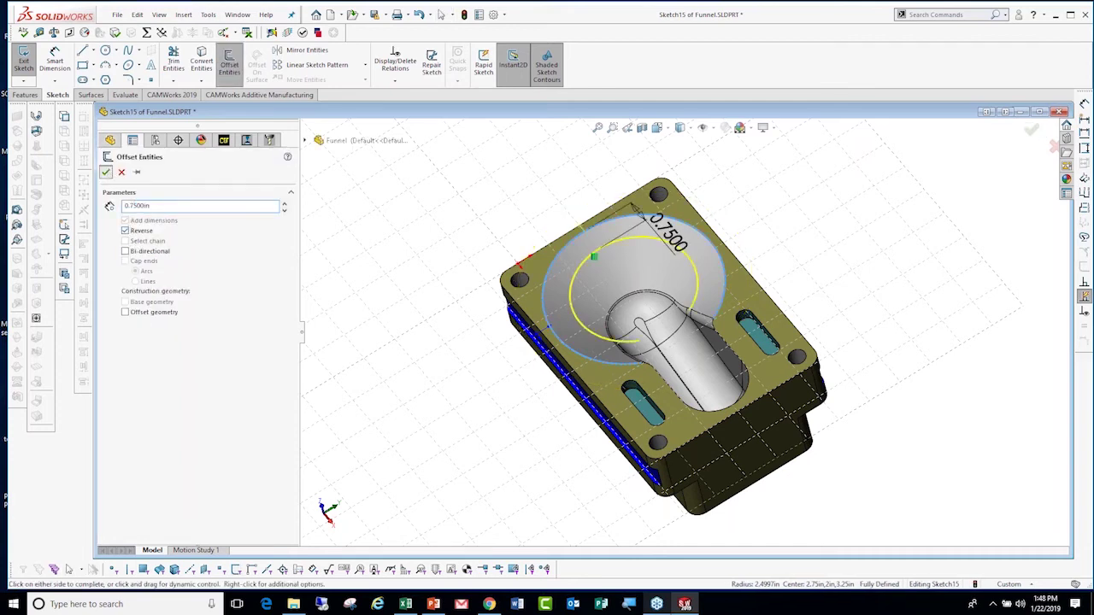
click(1033, 129)
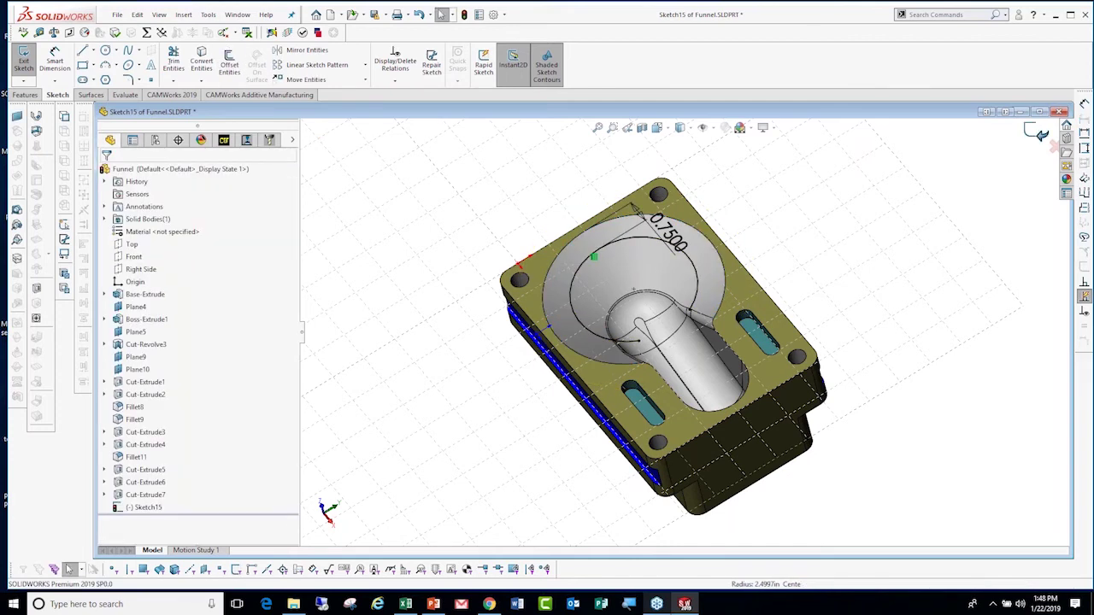
click(1038, 132)
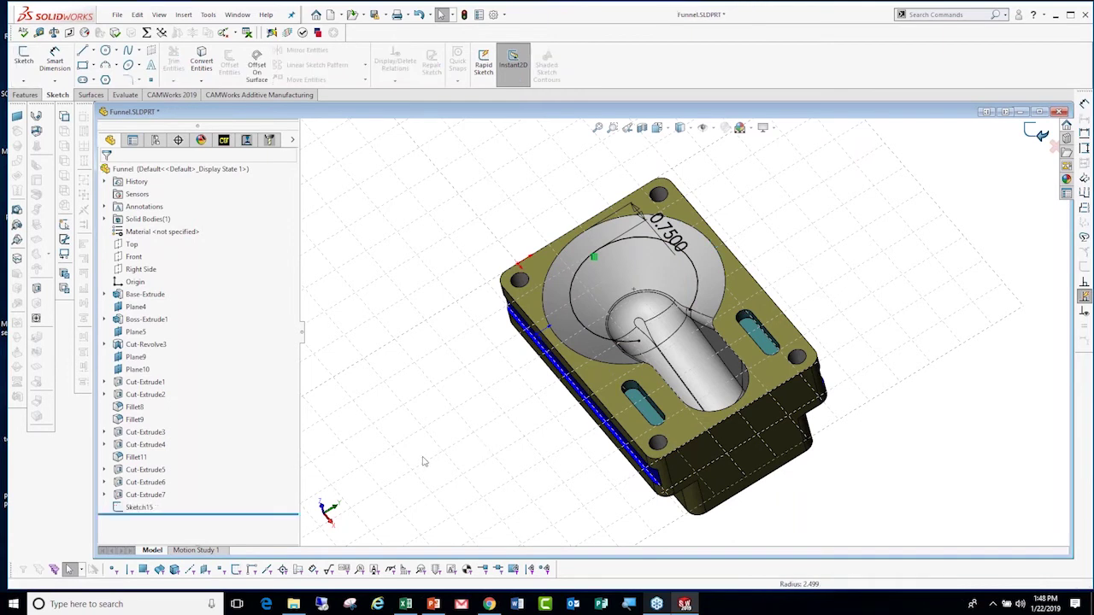
right_click(139, 507)
click(150, 354)
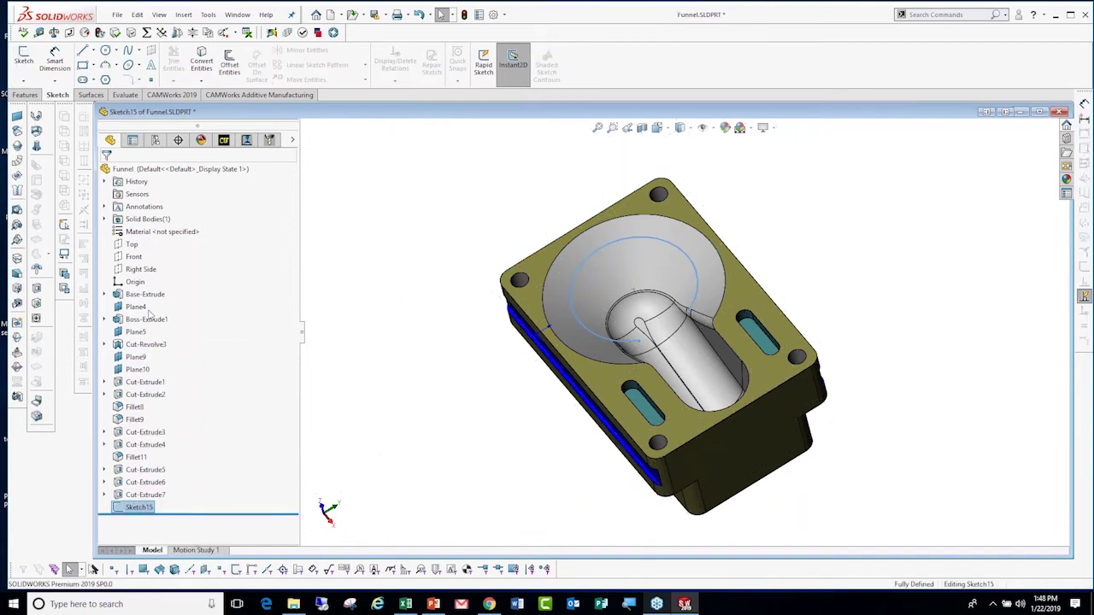
click(150, 67)
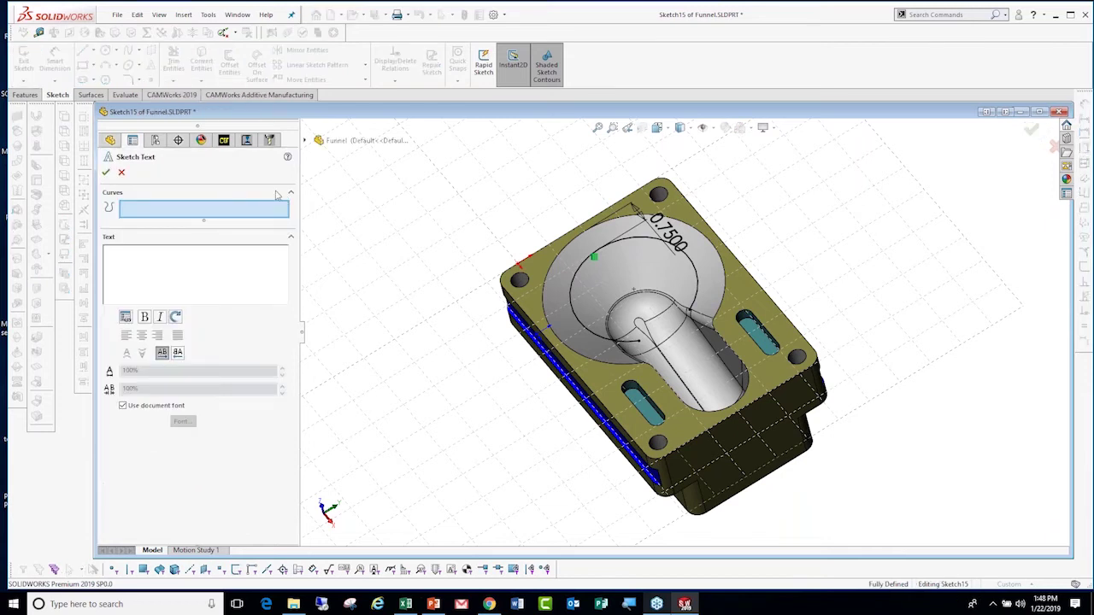
Place 'HAWK RIDGE SYSTEMS' along the inner 0.75 in offset arc and accept it.
click(306, 140)
click(578, 255)
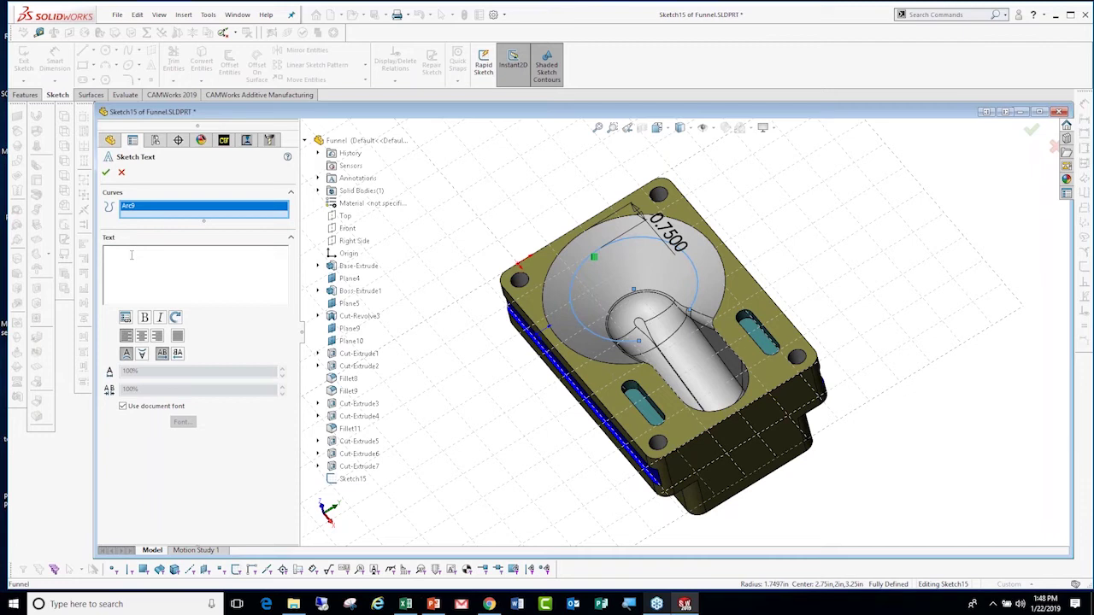
click(196, 274)
text(HAWKRID)
text(GE SY)
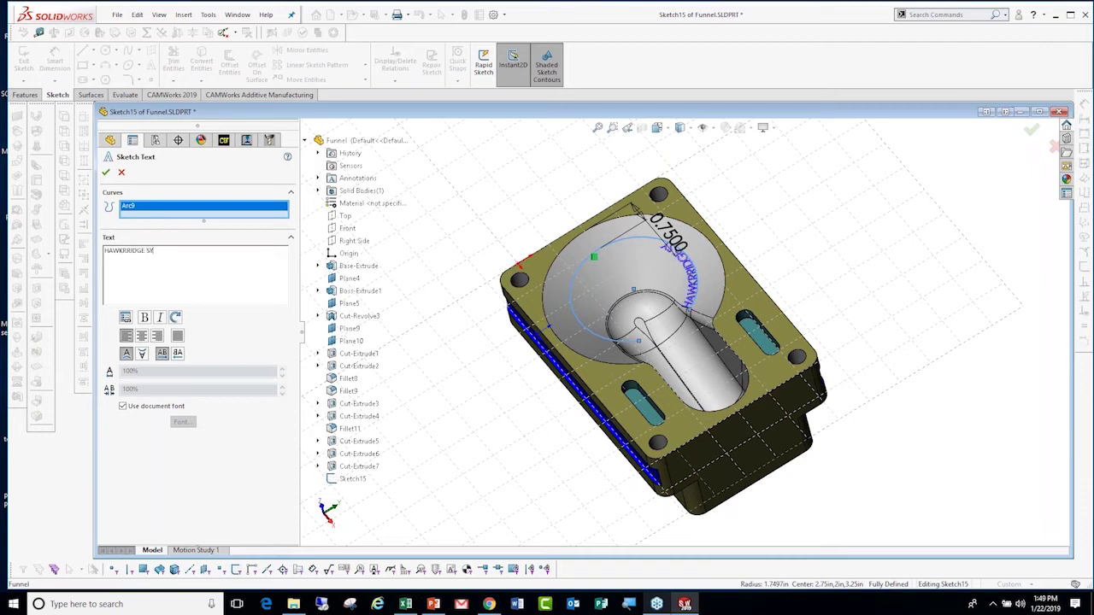
text(STEMS)
click(106, 173)
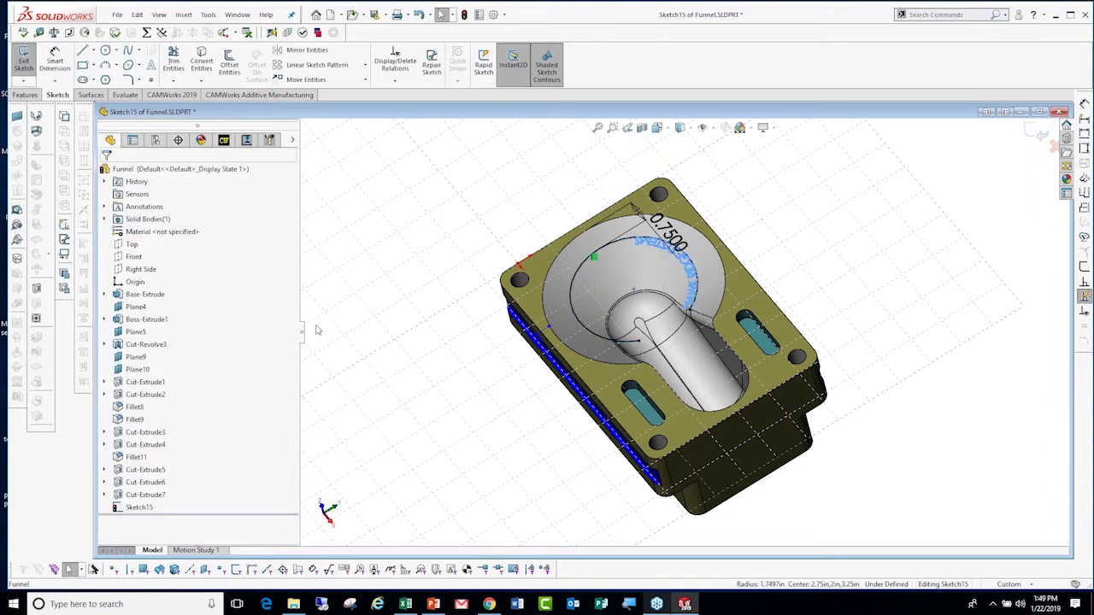
right_click(140, 508)
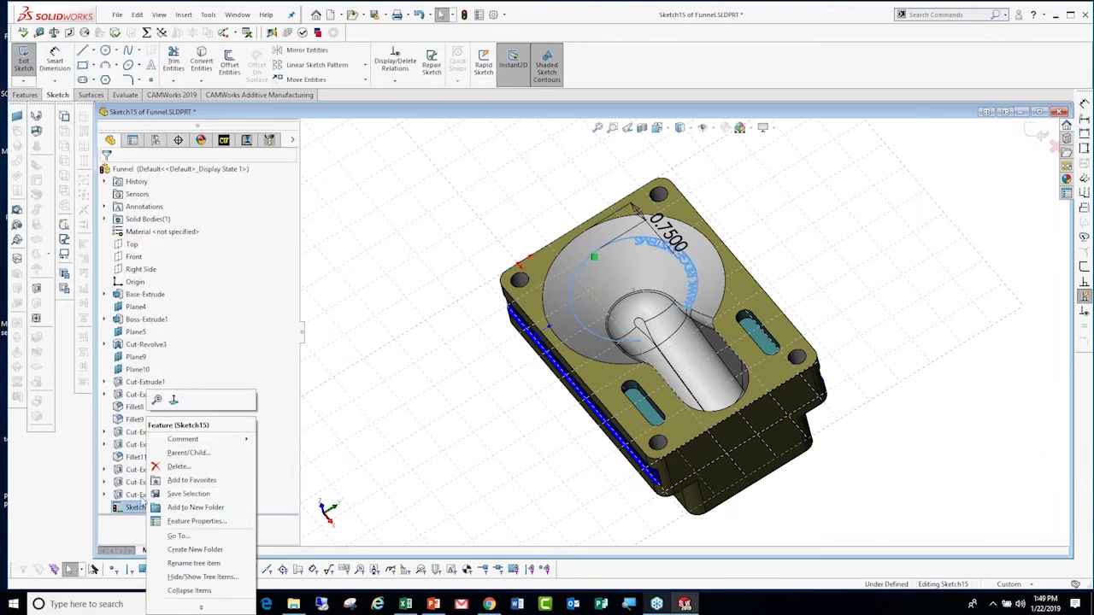
Reopen the arc text and set it in the CAMWorks font at 0.5 in height.
click(696, 296)
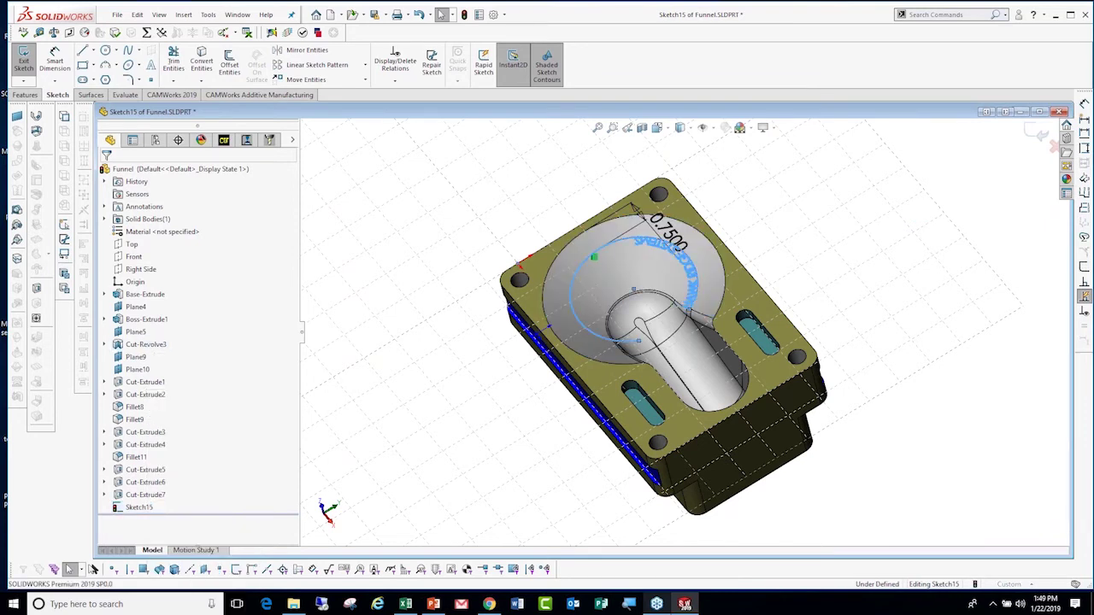
double_click(665, 256)
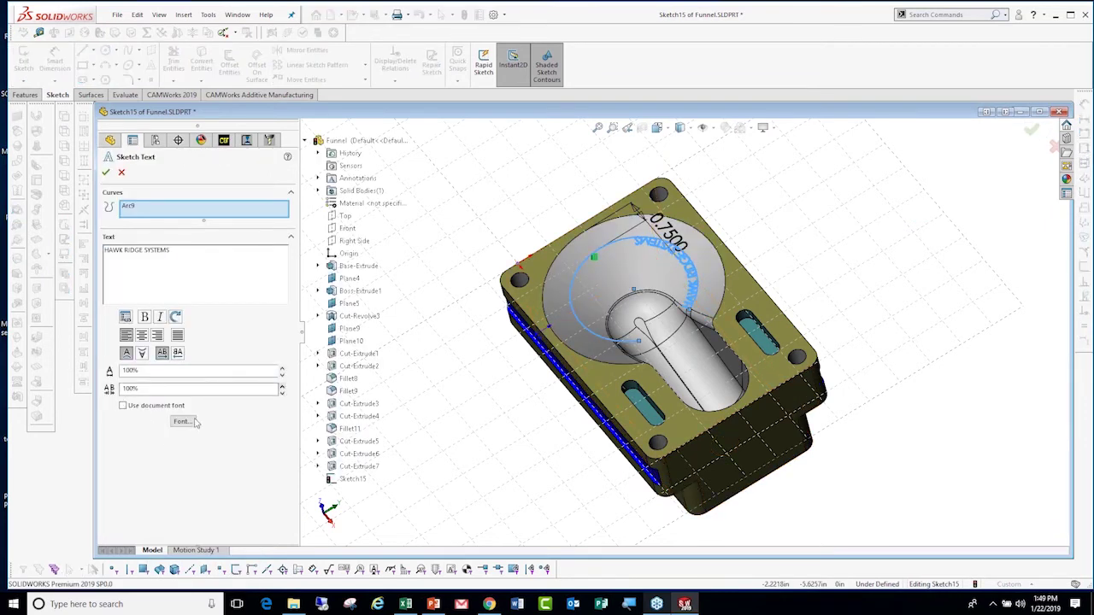
click(193, 422)
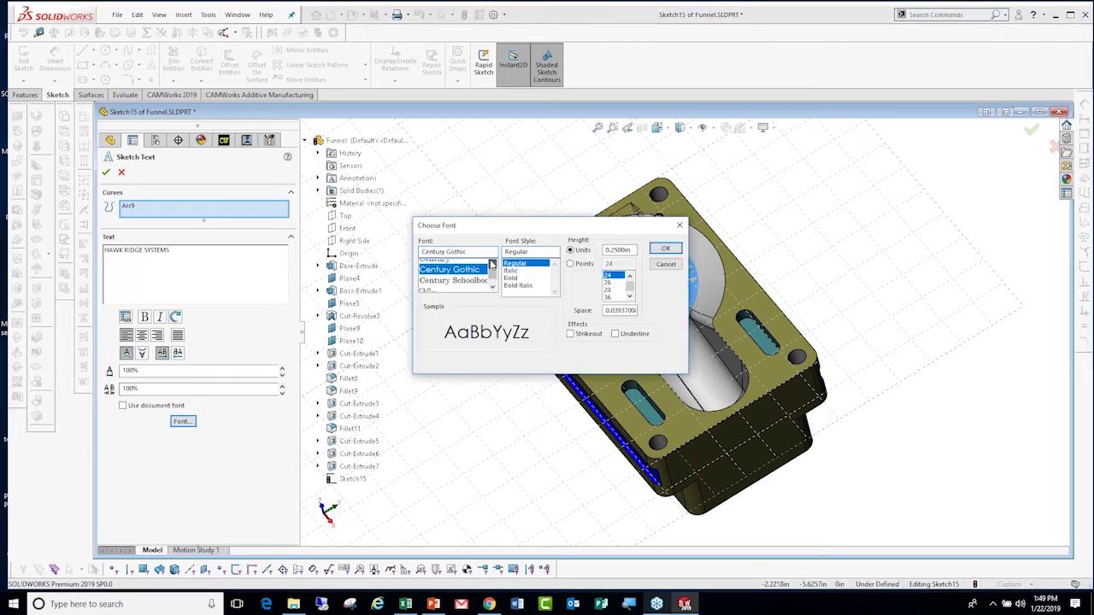
click(492, 265)
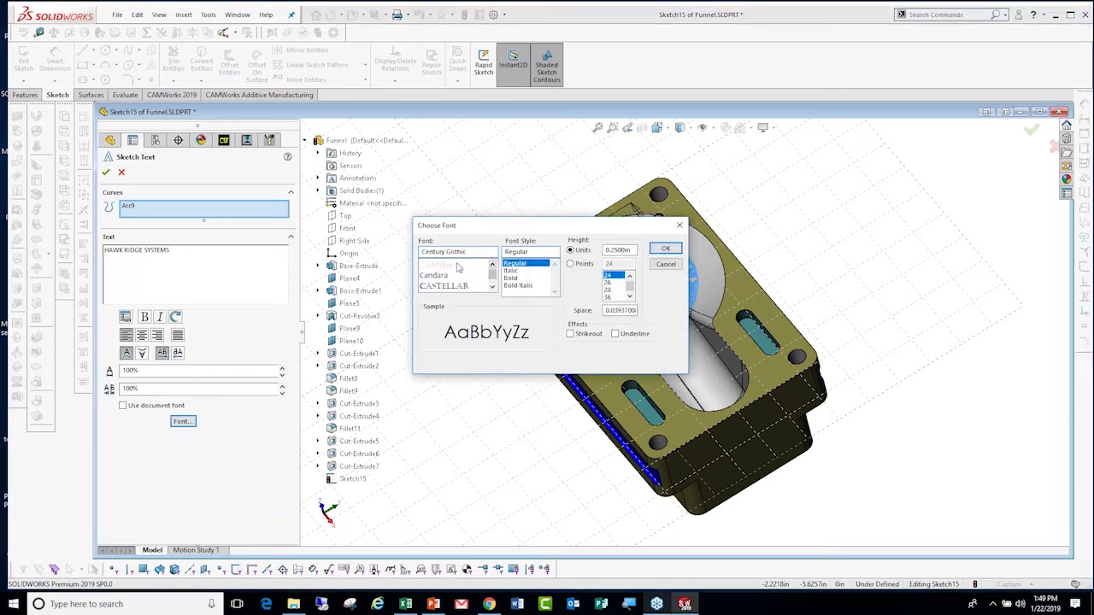
click(459, 267)
drag(634, 251, 584, 250)
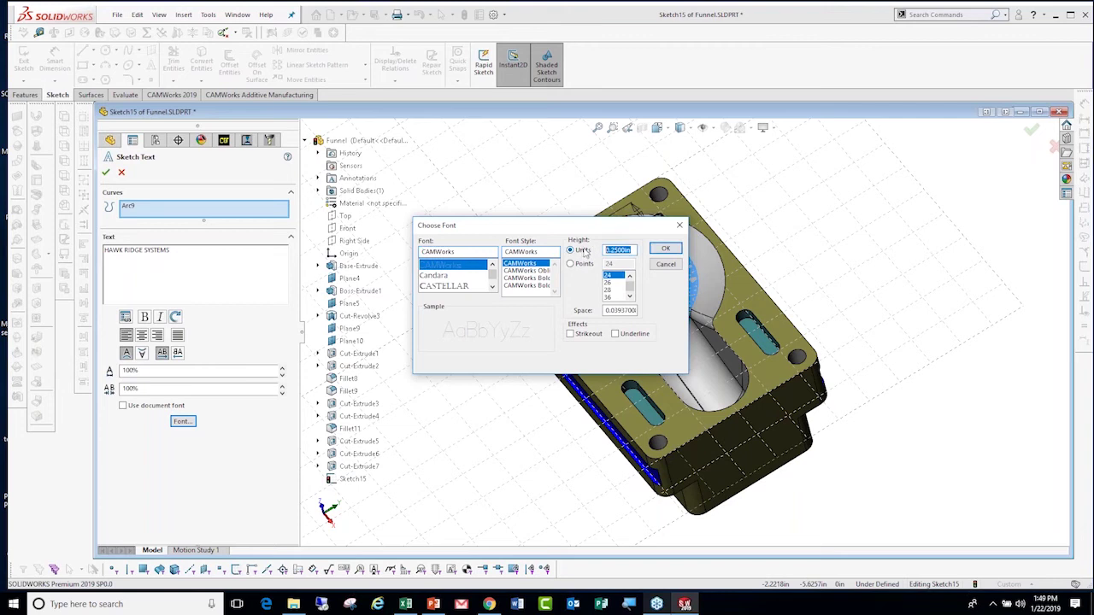
text(.5)
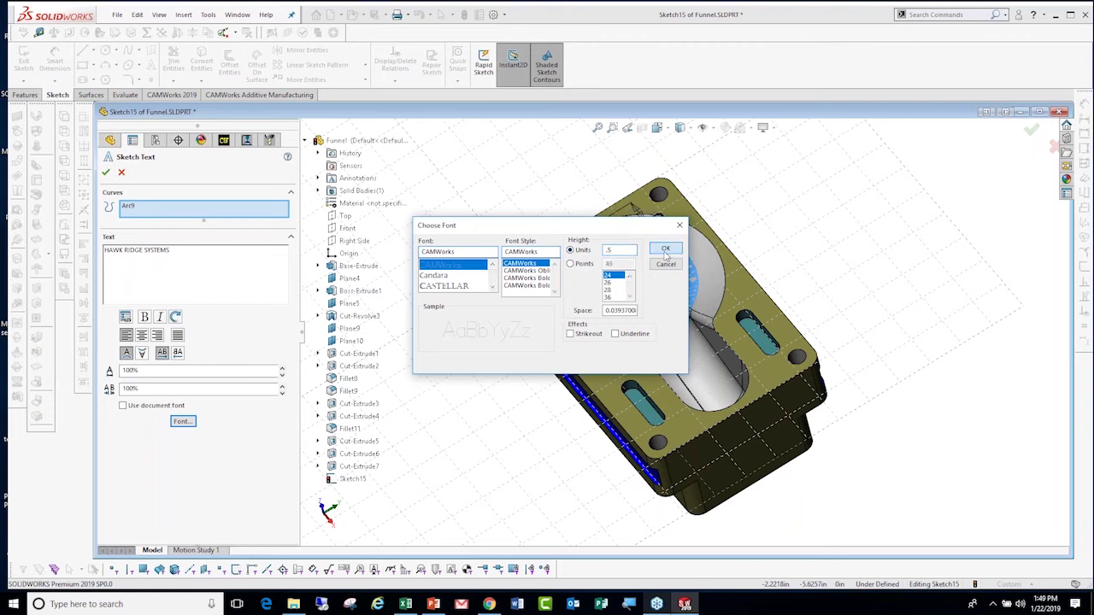
click(666, 249)
Set spacing to 120%, narrow the width, flip and center the text, then close Sketch15.
click(283, 388)
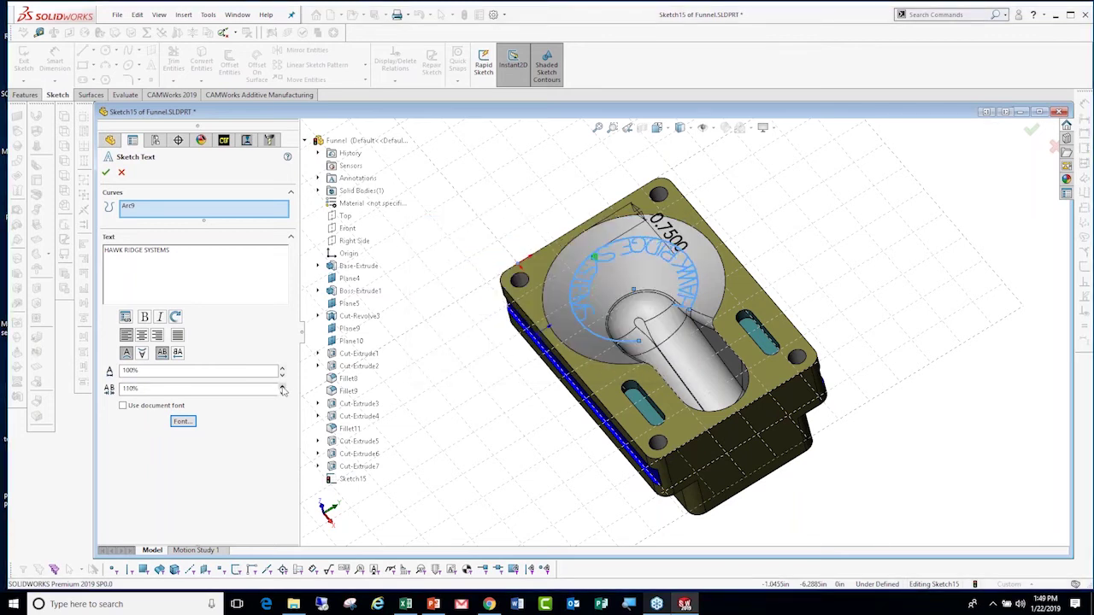
click(283, 388)
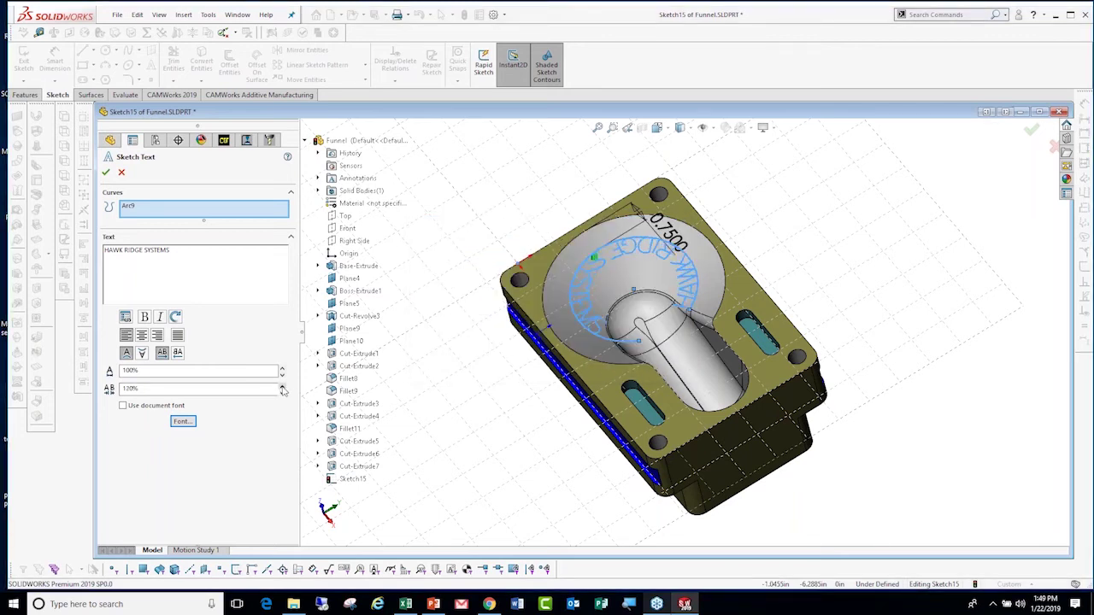
click(142, 352)
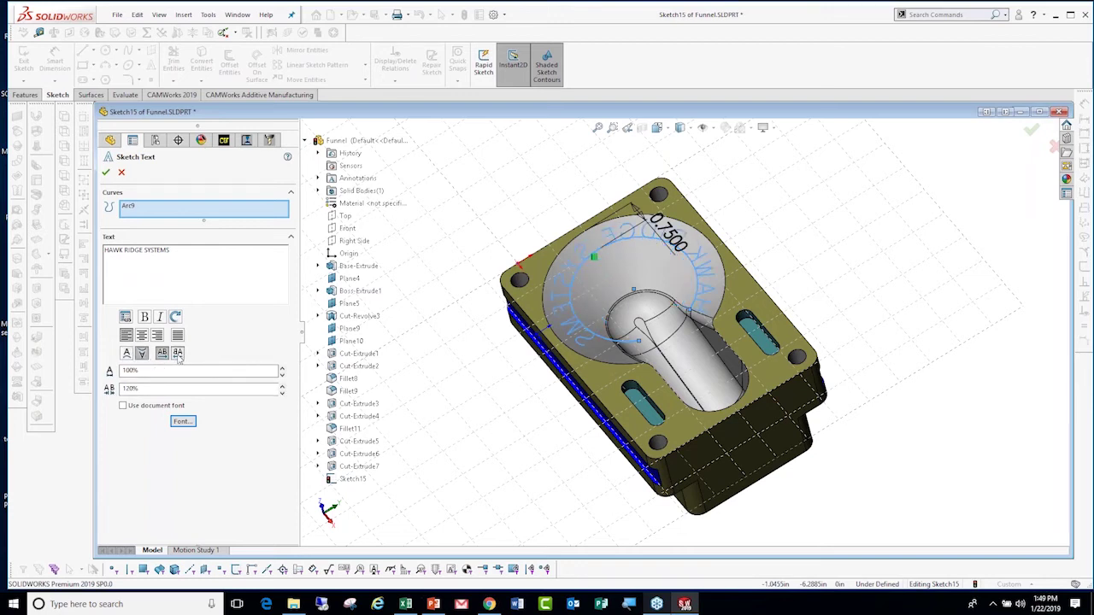
click(178, 354)
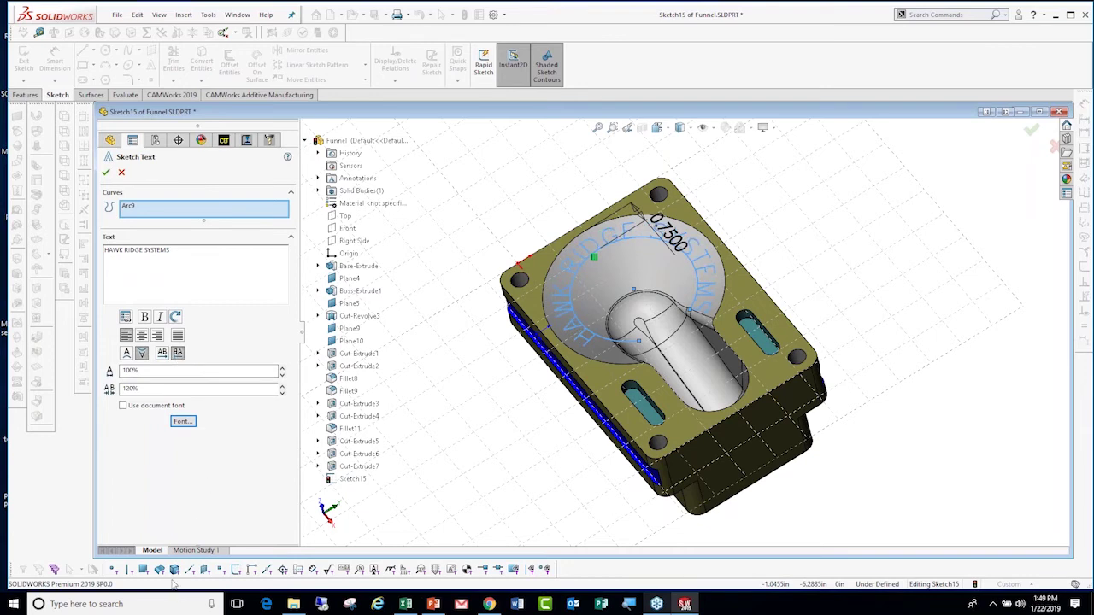
click(282, 378)
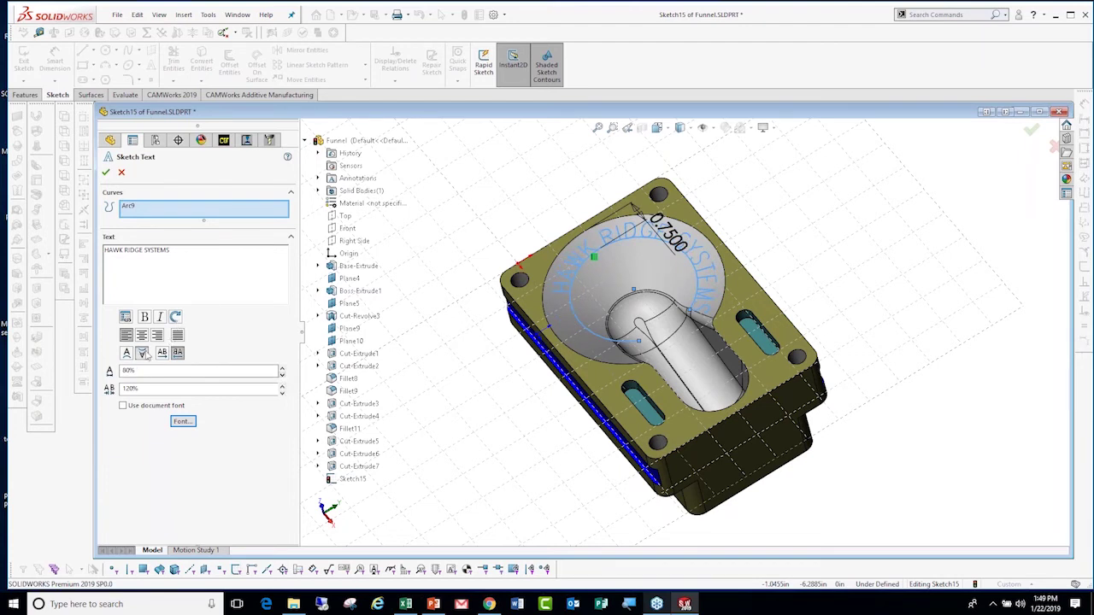
click(142, 335)
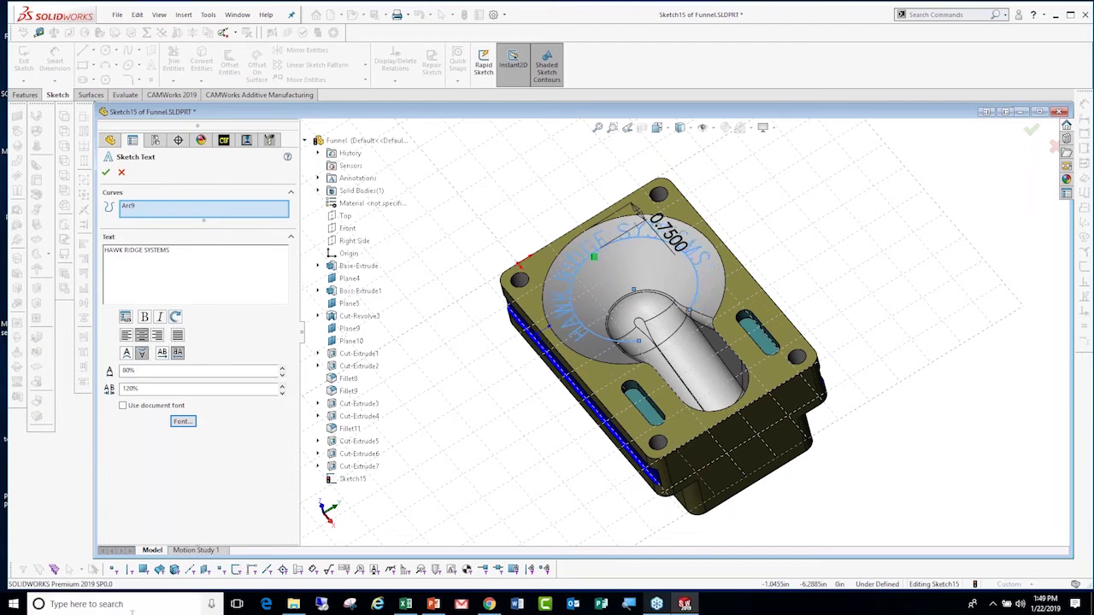
click(106, 173)
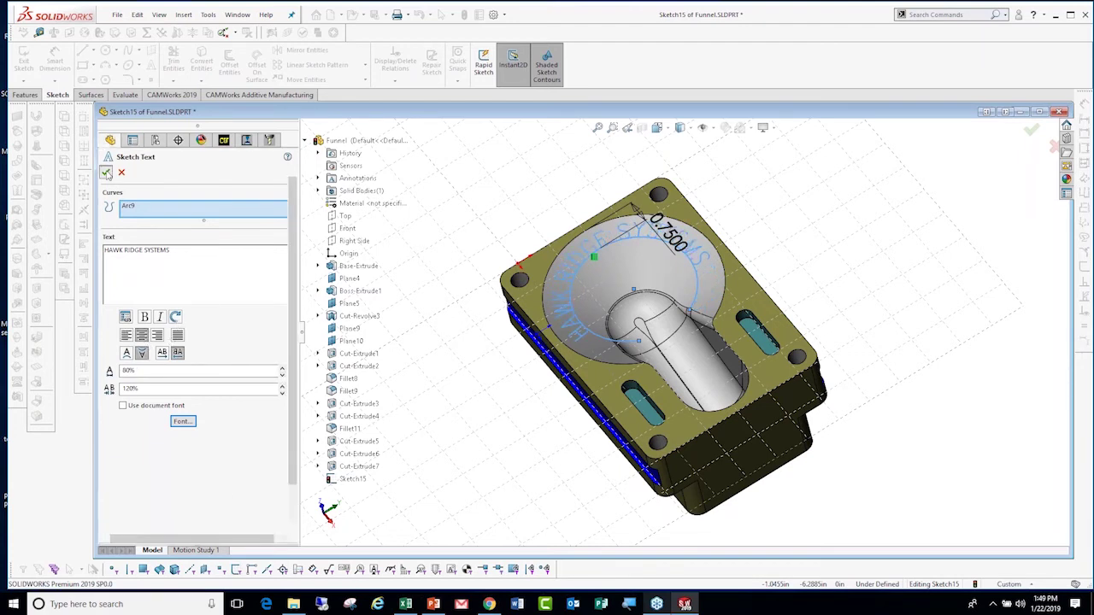
click(1038, 133)
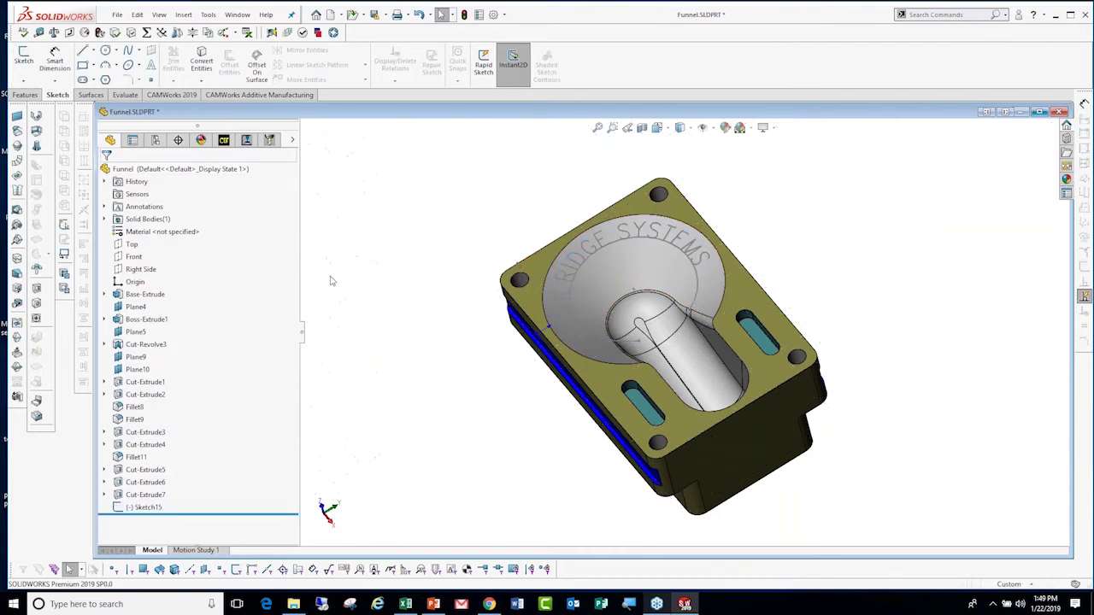
Add an Engrave Feature under Mill Part Setup1 with Sketch15 as its profile.
click(223, 139)
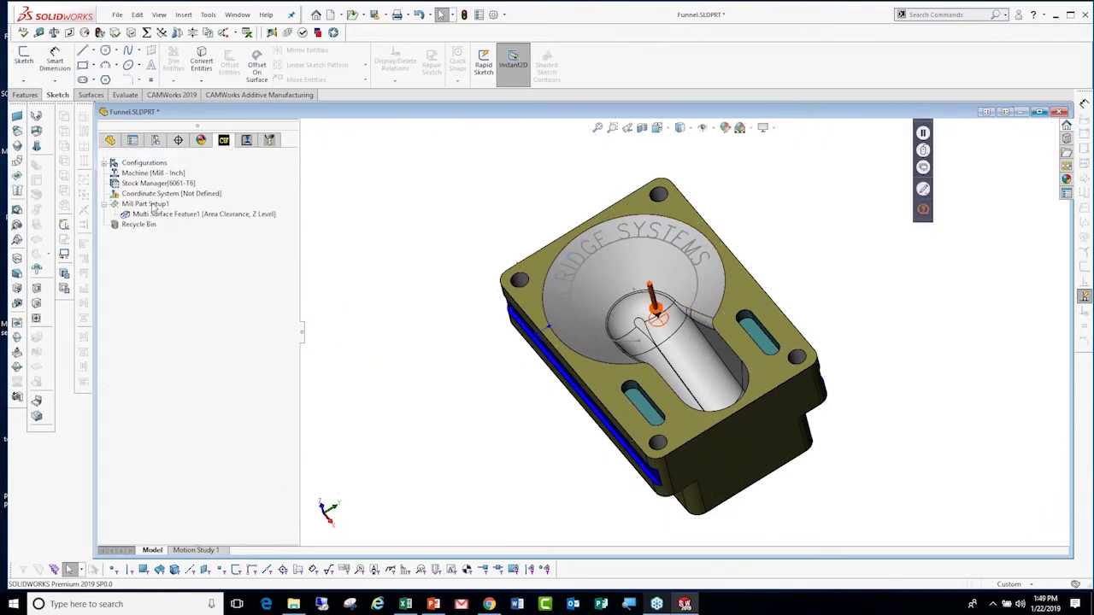
right_click(152, 205)
click(205, 306)
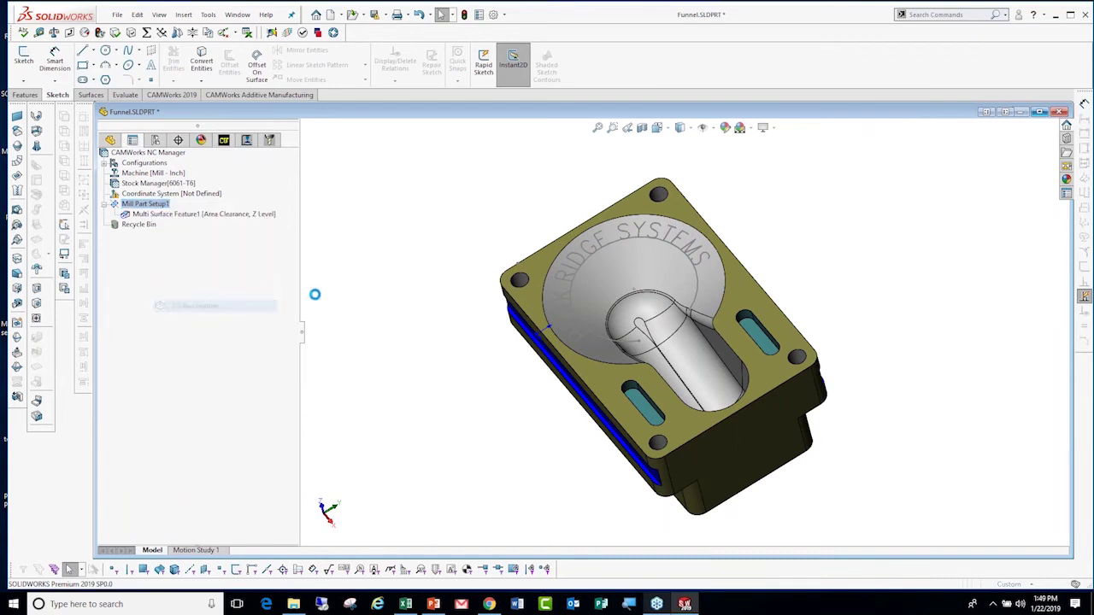
click(205, 260)
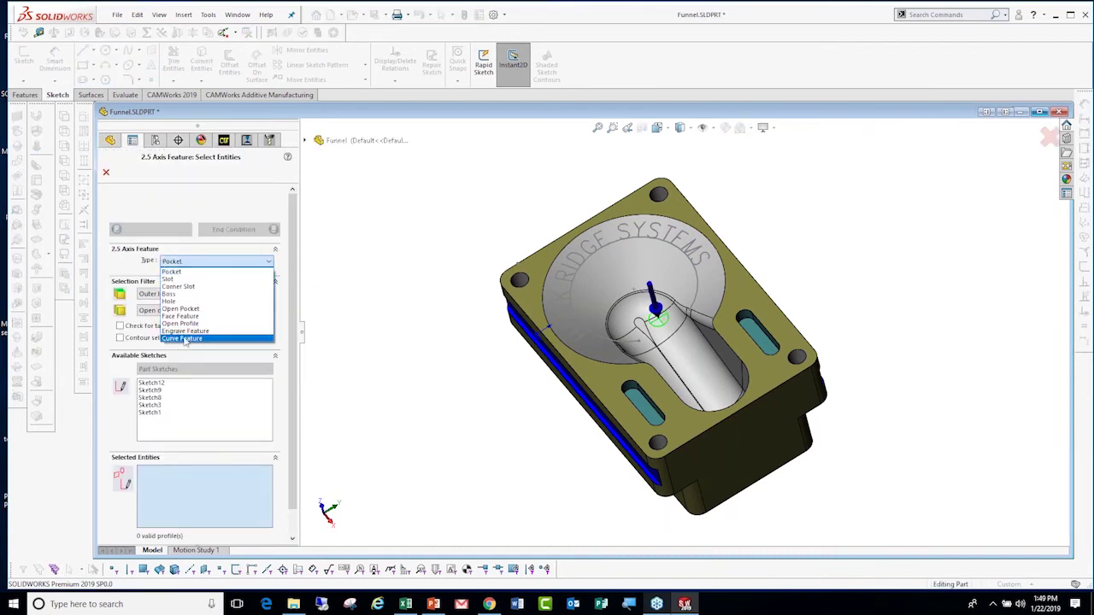
click(197, 330)
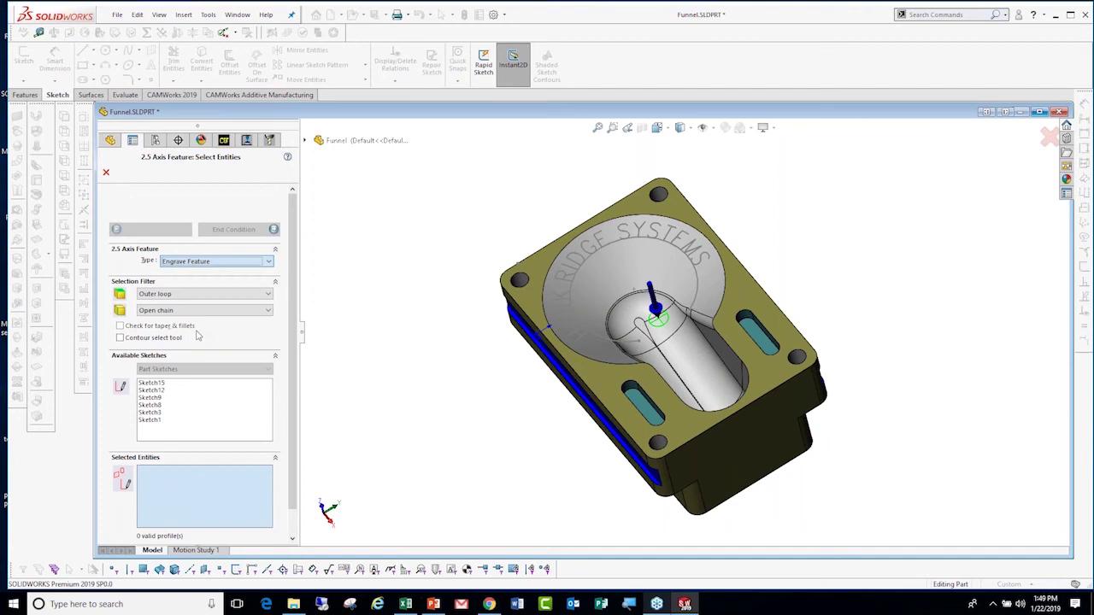
click(154, 383)
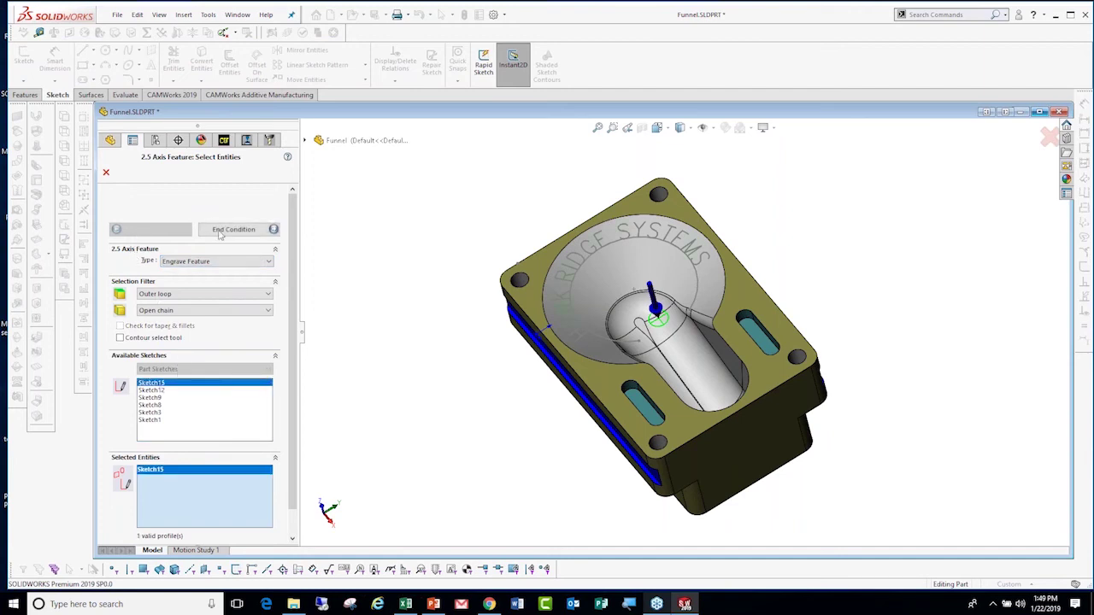
click(233, 229)
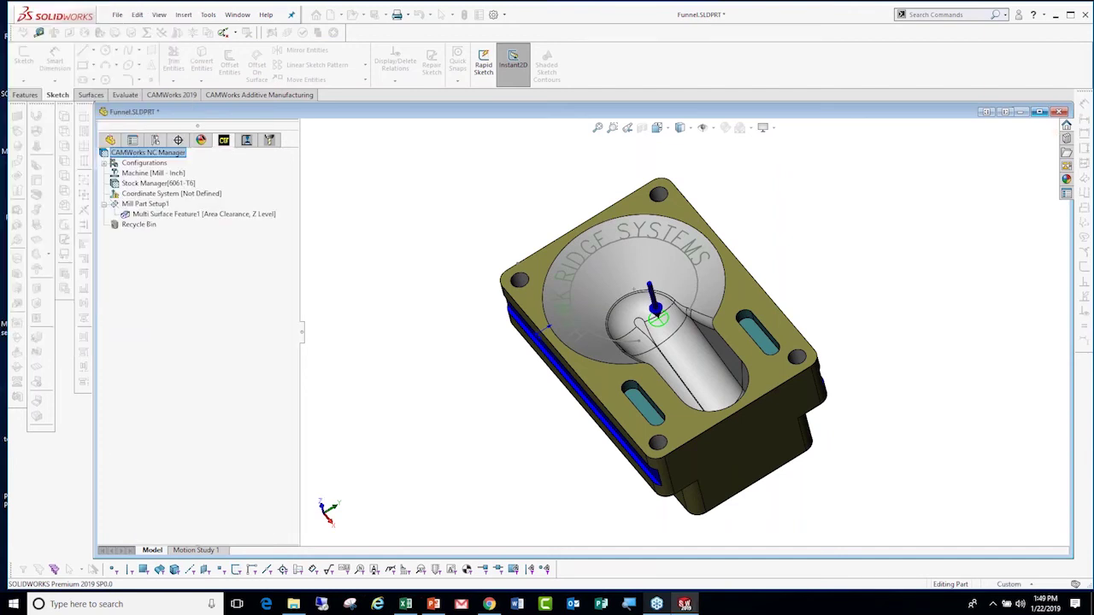
Accept the engrave feature and add a Curve Project operation after Z Level1.
click(106, 171)
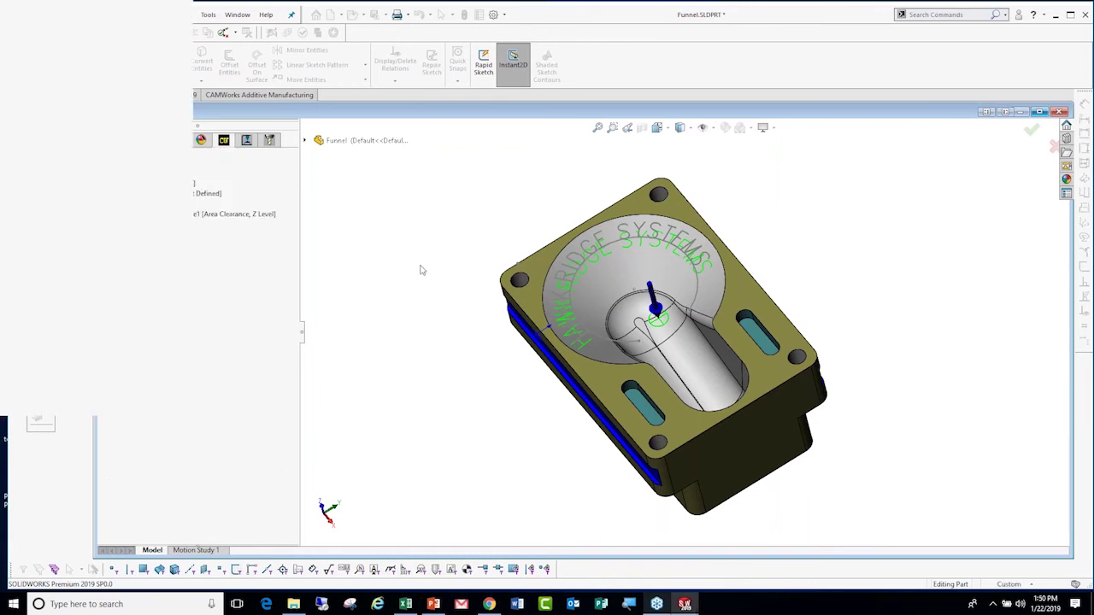
click(150, 256)
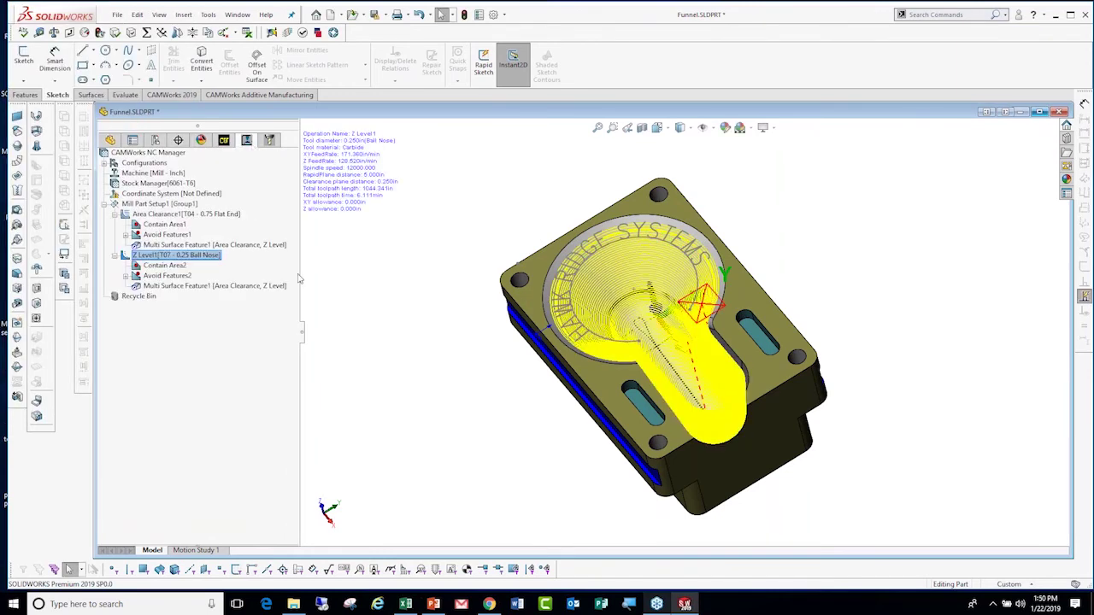
right_click(183, 255)
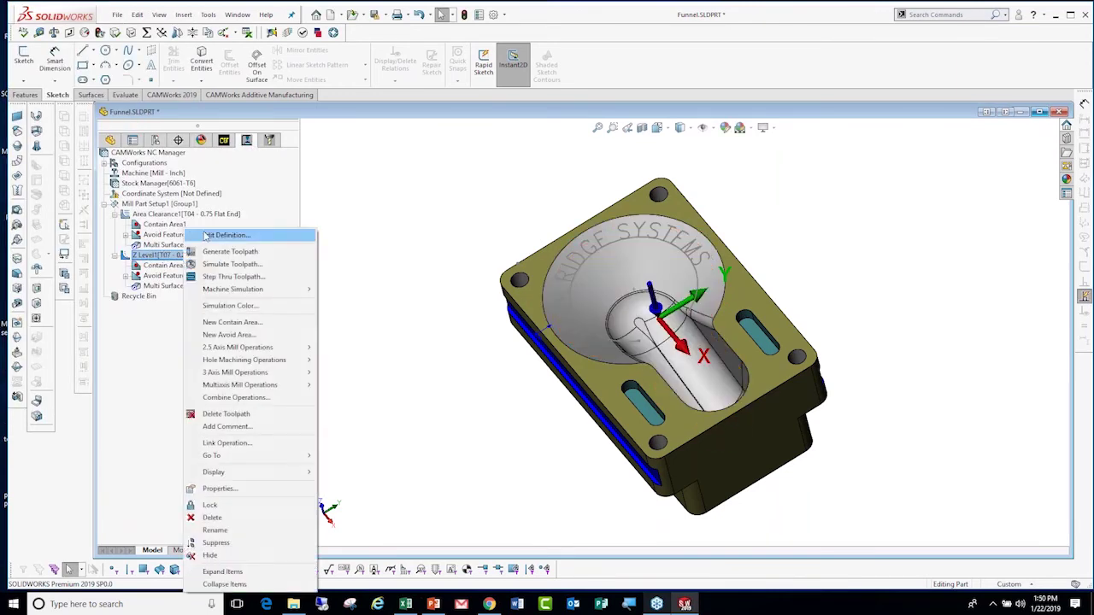
mouse_move(235, 373)
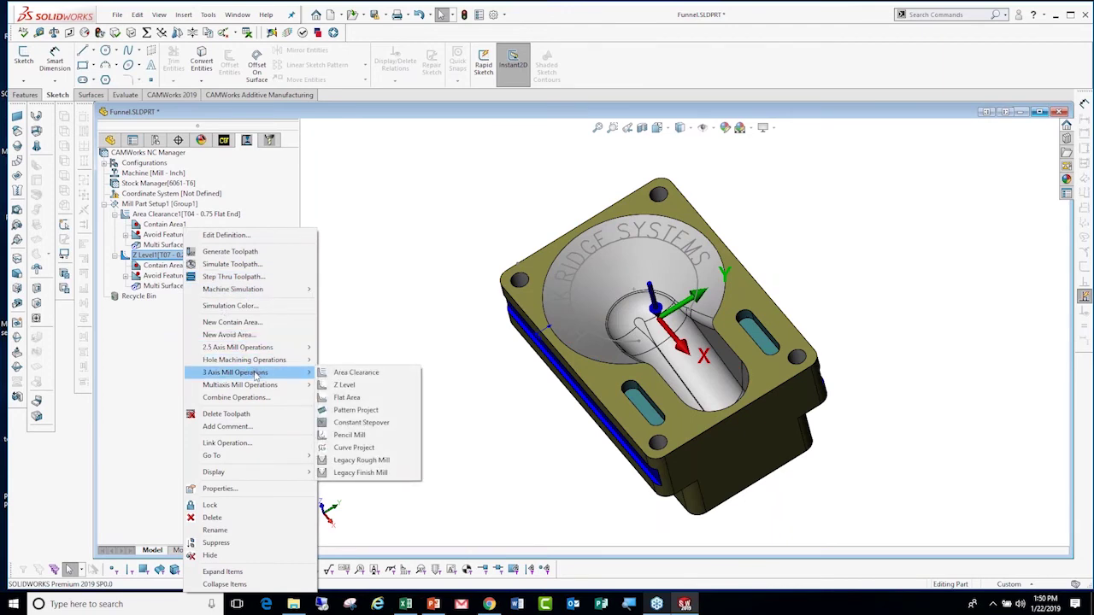
click(365, 449)
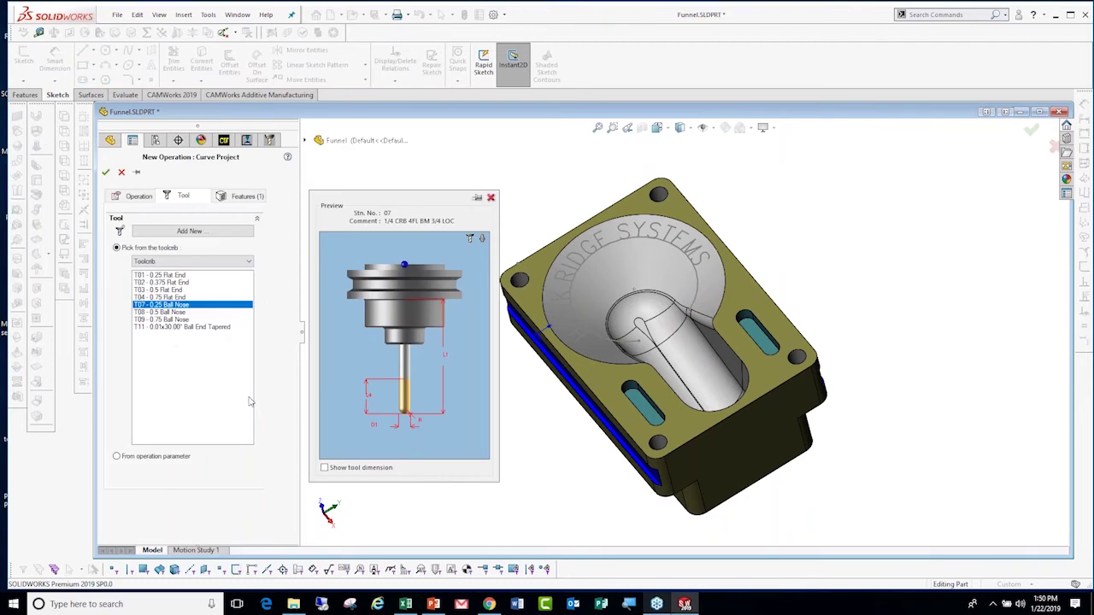
Give Curve Project1 the T11 tapered ball end tool and exclude Multi Surface Feature1.
click(215, 329)
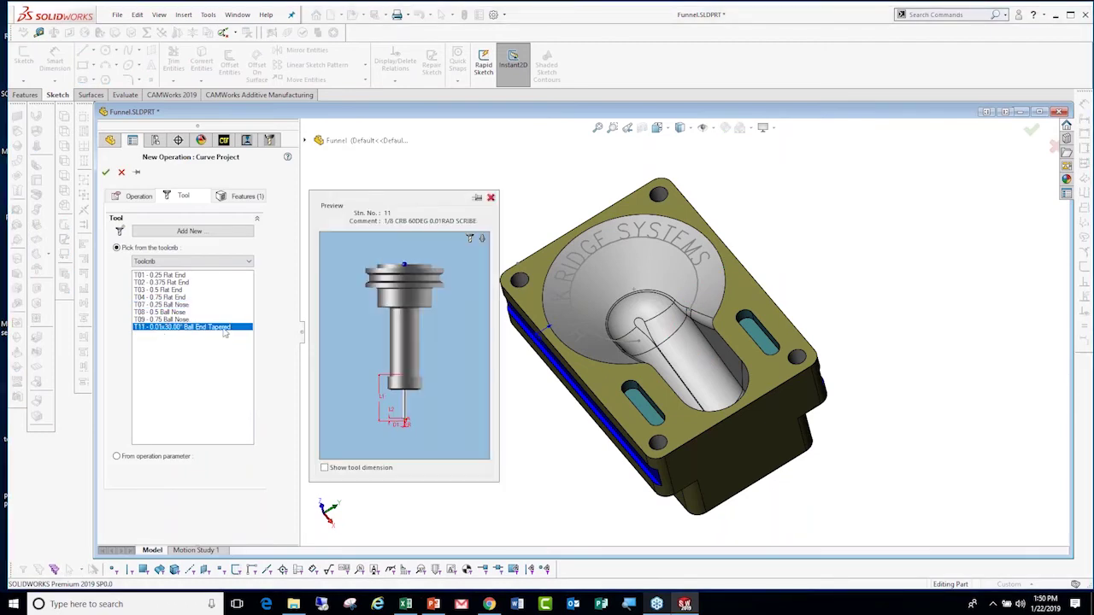
click(243, 198)
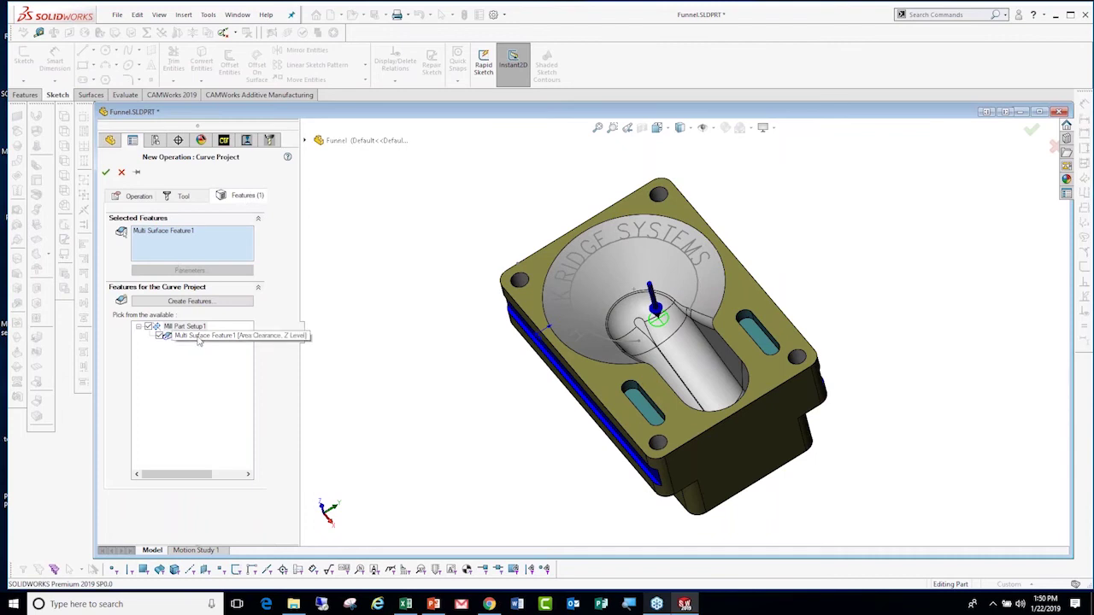
click(107, 172)
click(106, 173)
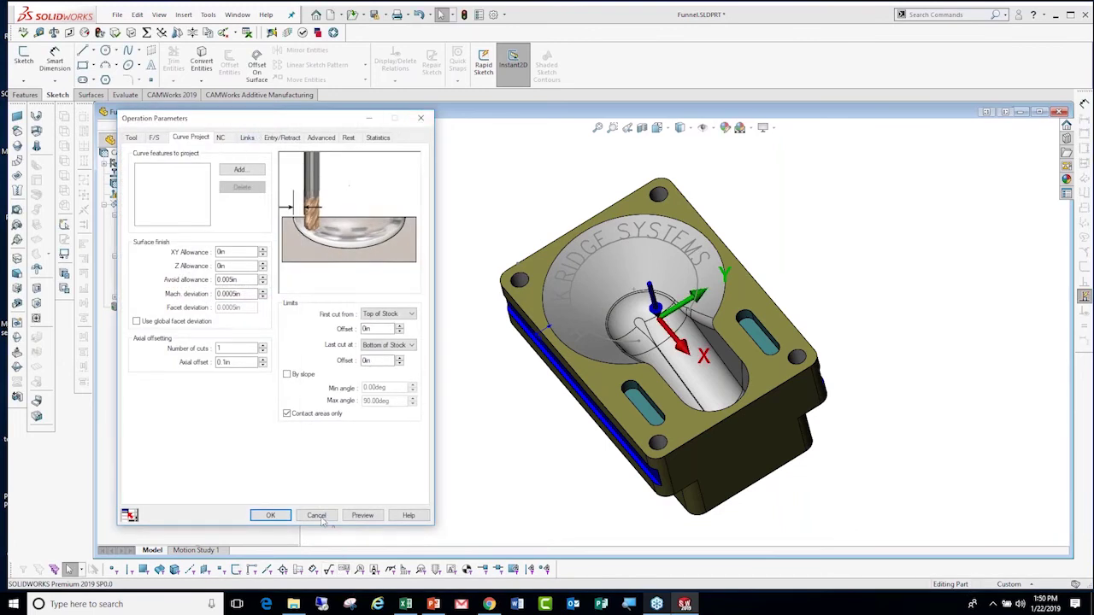
click(317, 517)
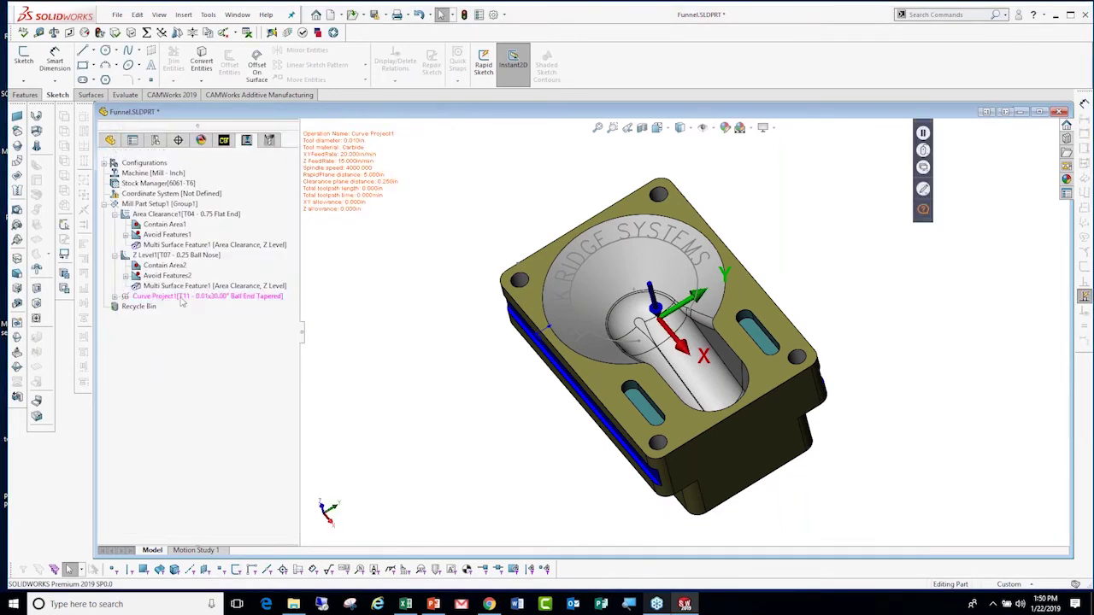
Add Engrave Feature1 to Curve Project1's feature list via Add Engrave/Curve Feature.
right_click(184, 296)
click(250, 335)
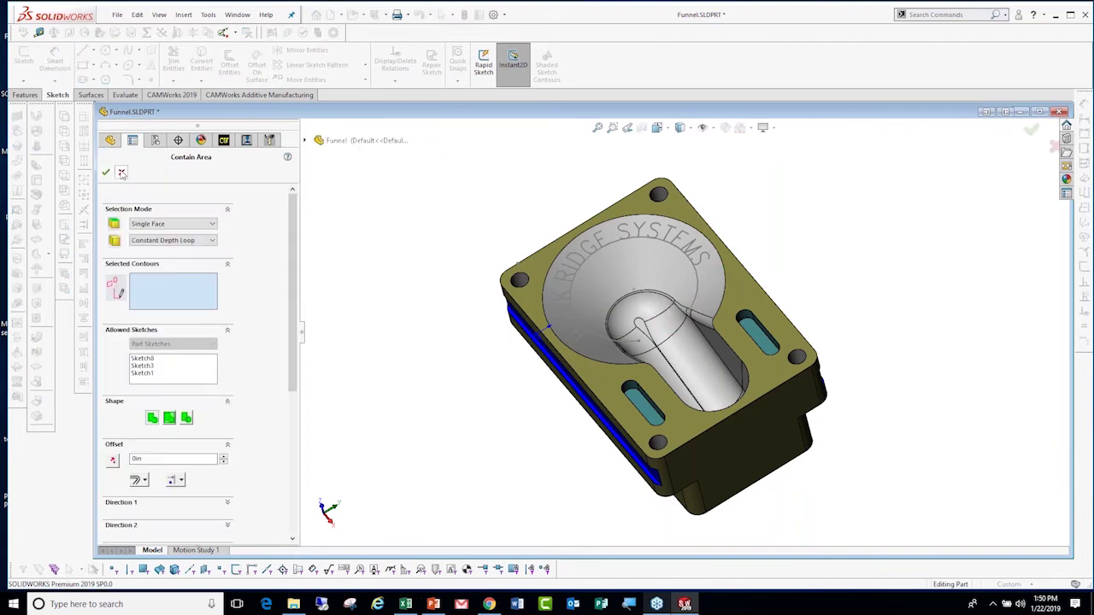
click(124, 172)
click(184, 296)
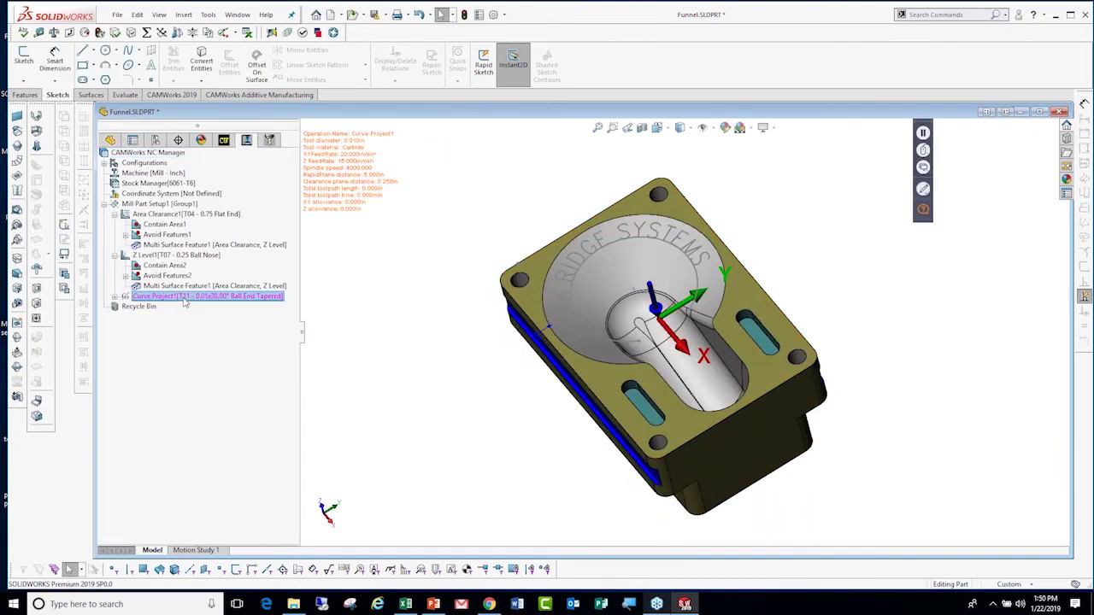
right_click(184, 295)
click(256, 360)
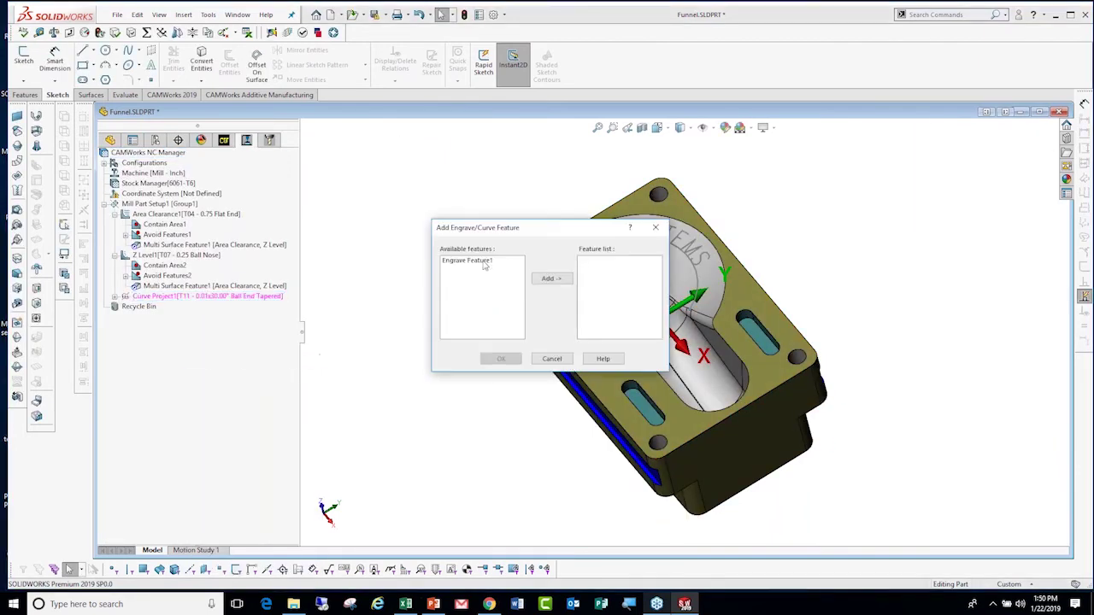
click(470, 261)
click(551, 279)
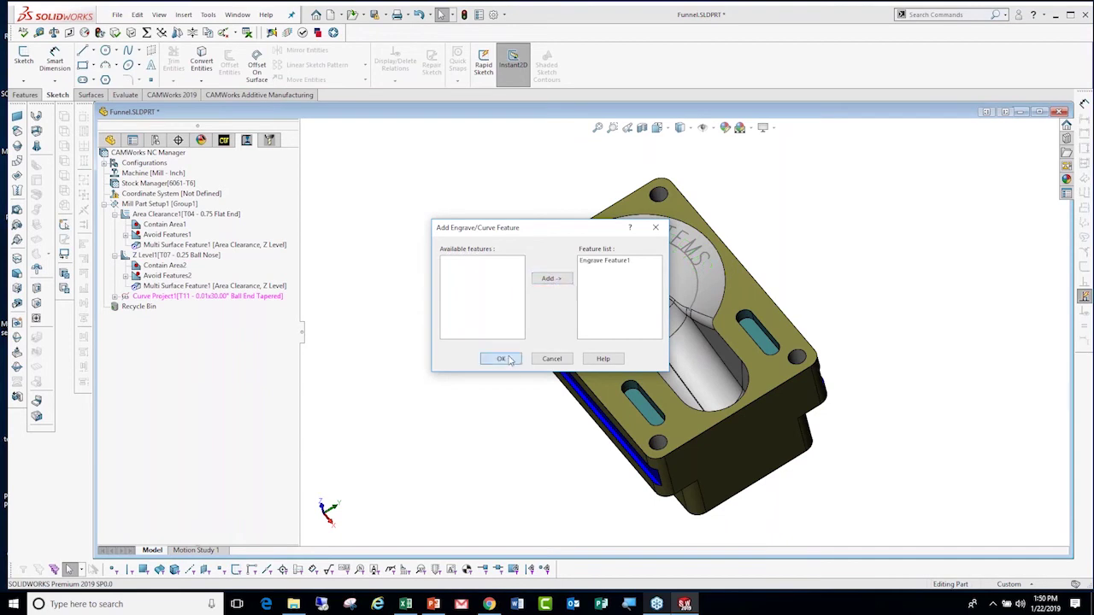
click(501, 359)
click(205, 296)
Generate the Curve Project1 engraving toolpath, display it for review, then hide it.
right_click(229, 296)
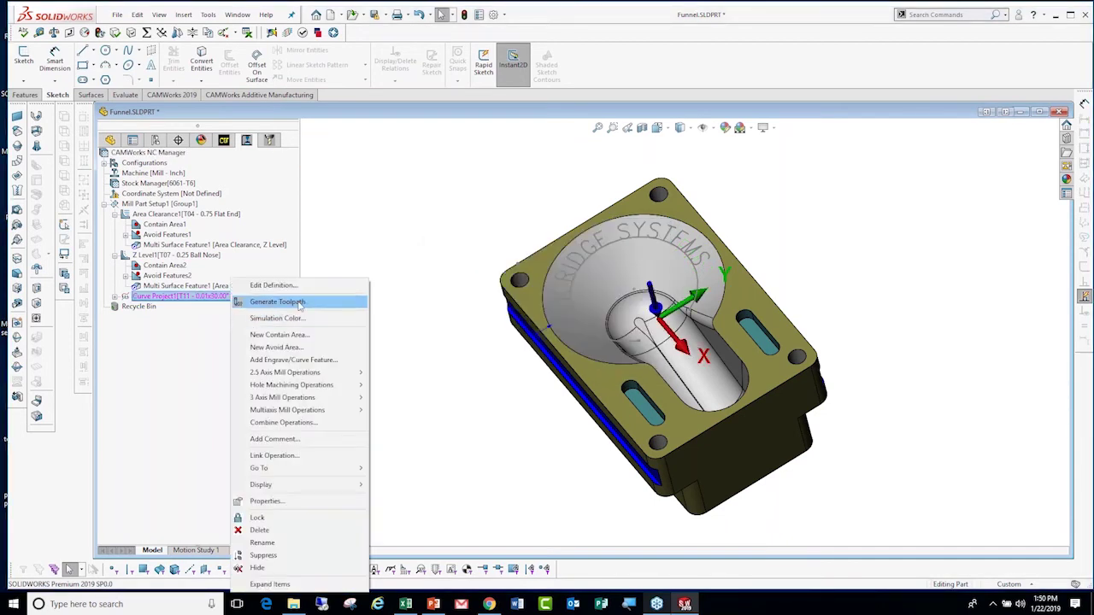
click(301, 302)
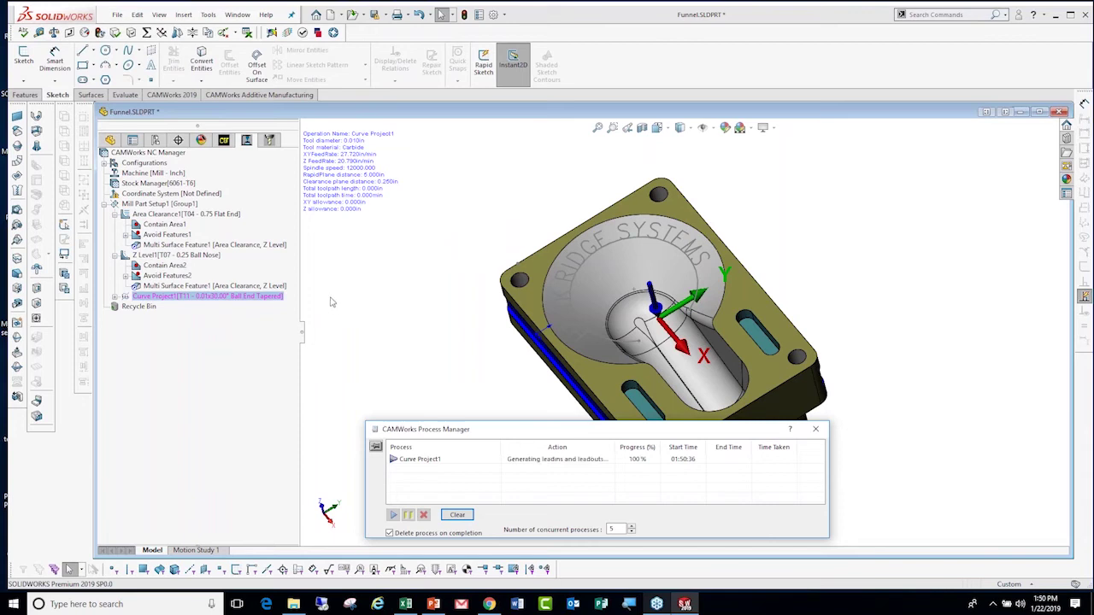
click(246, 296)
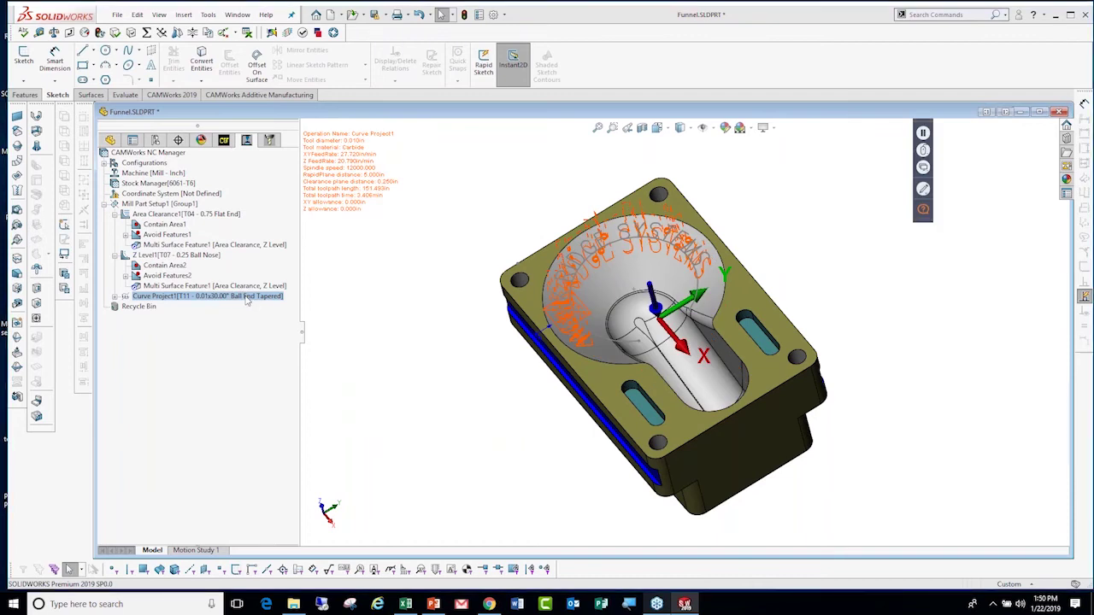
click(342, 239)
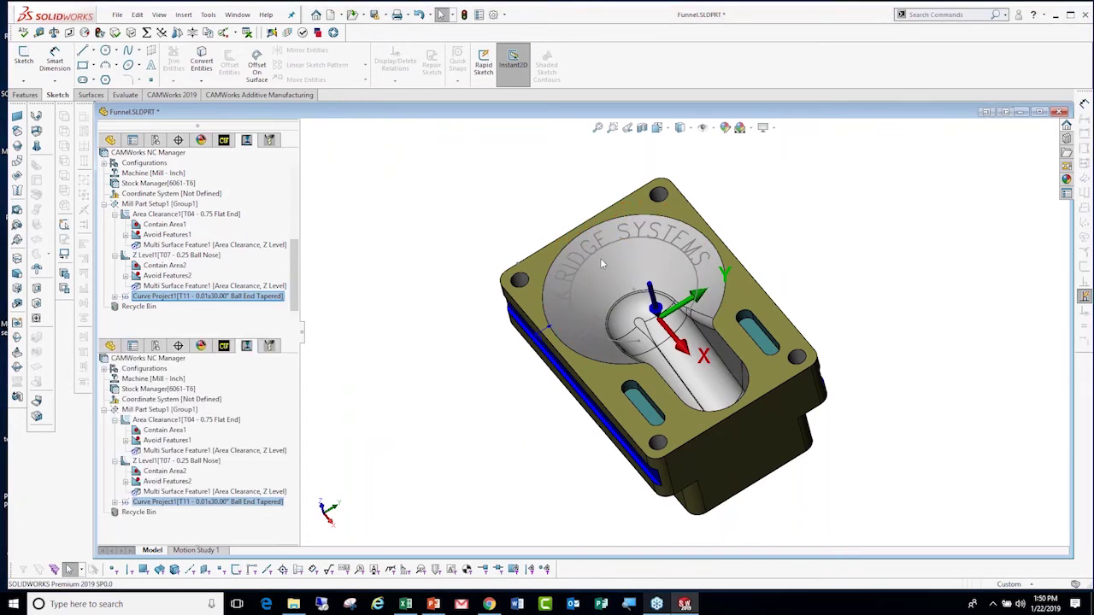
Set Curve Project1's leadout angle to 0 and ramping to Plunge, preview, and accept.
double_click(205, 296)
click(281, 138)
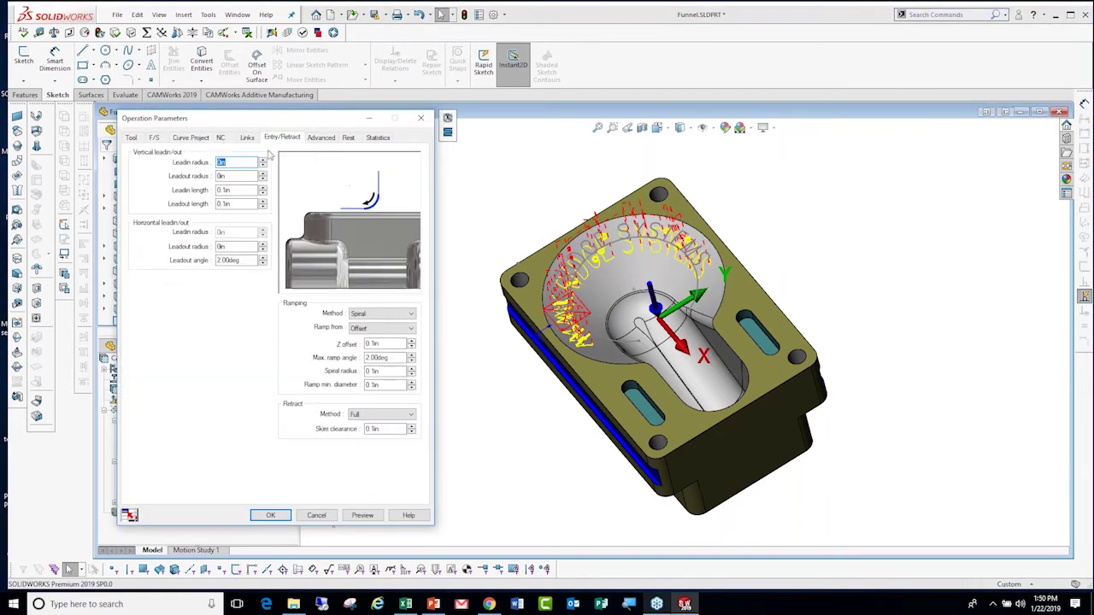
double_click(231, 256)
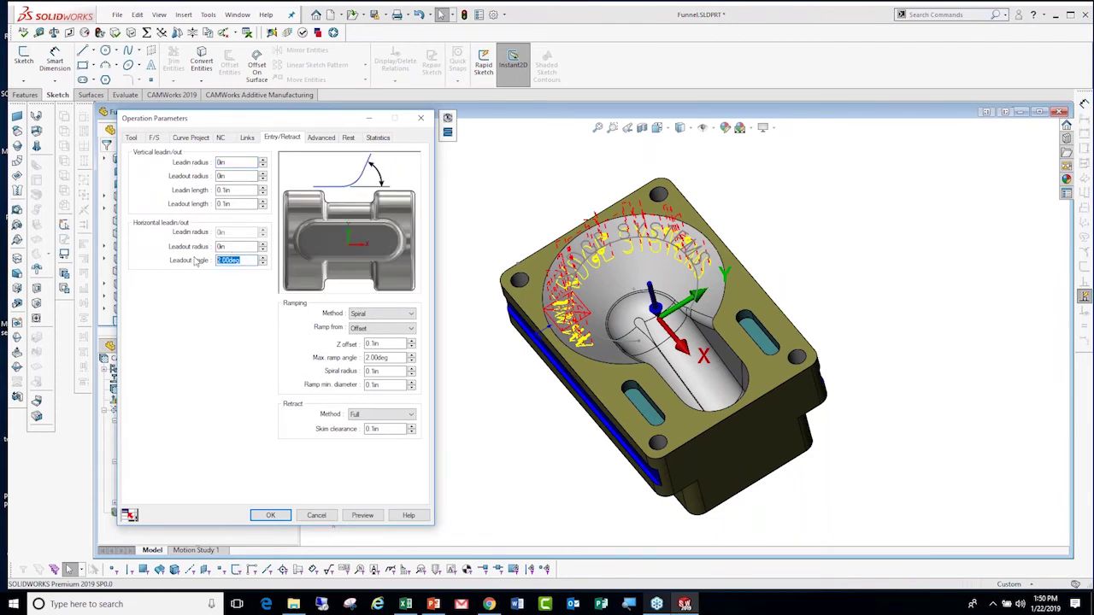
text(0)
click(366, 317)
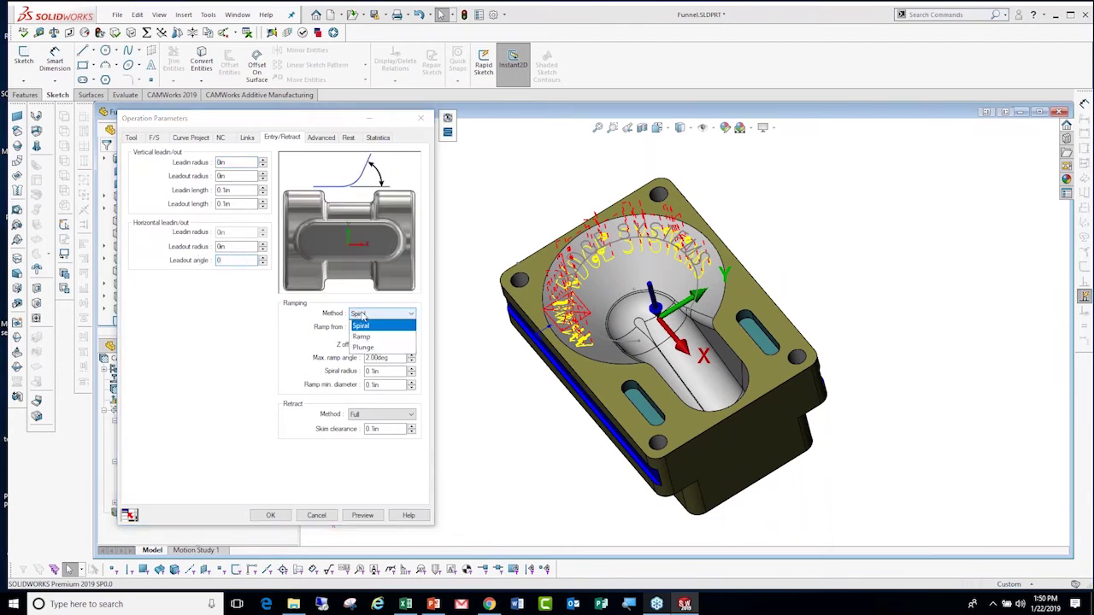
click(365, 348)
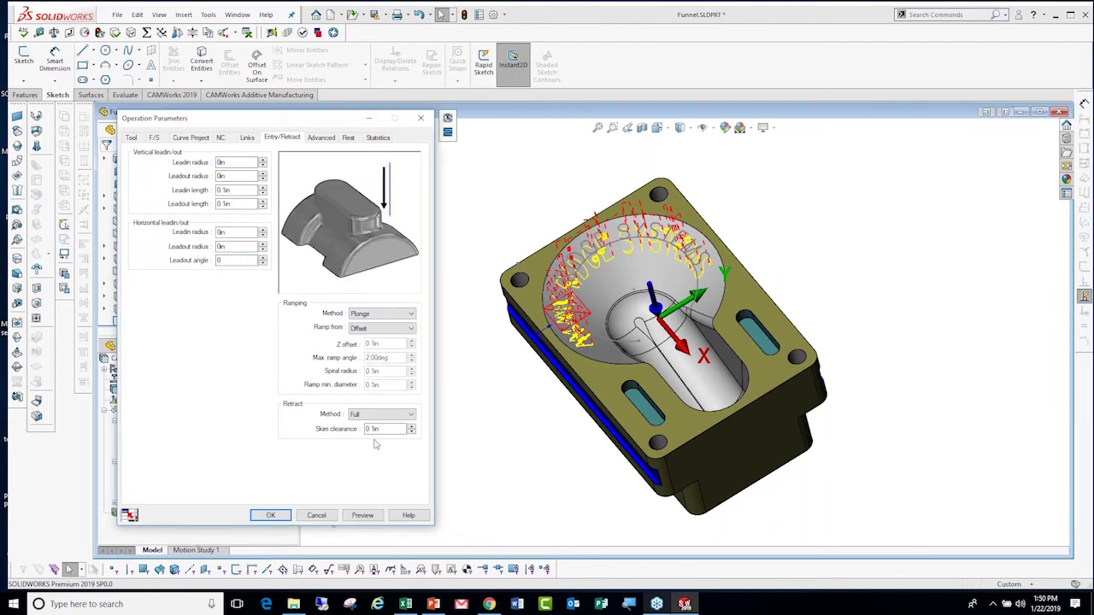
click(364, 515)
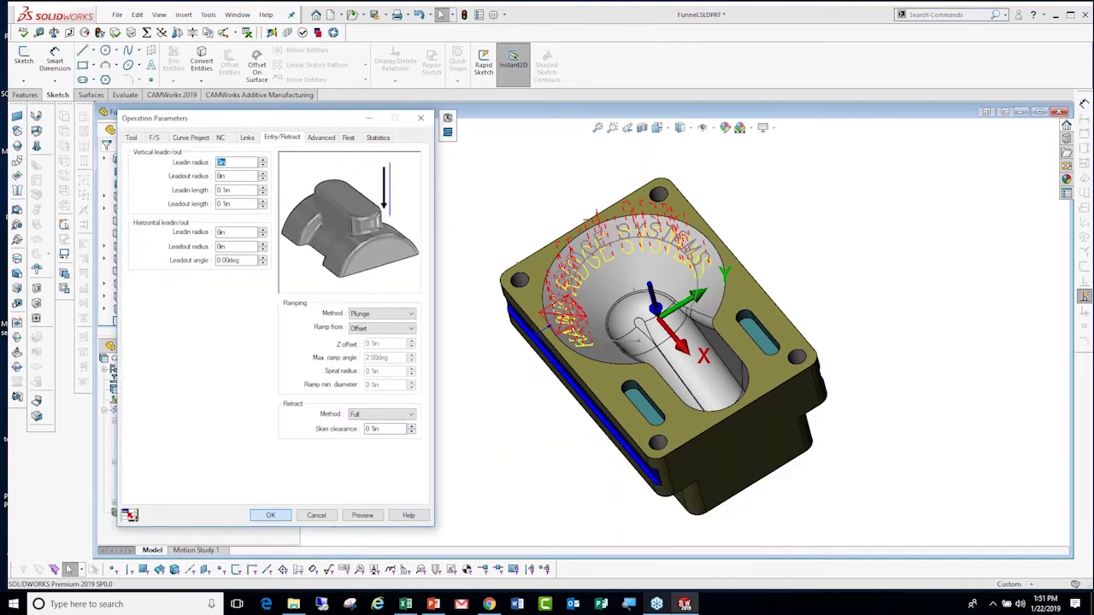
key(Return)
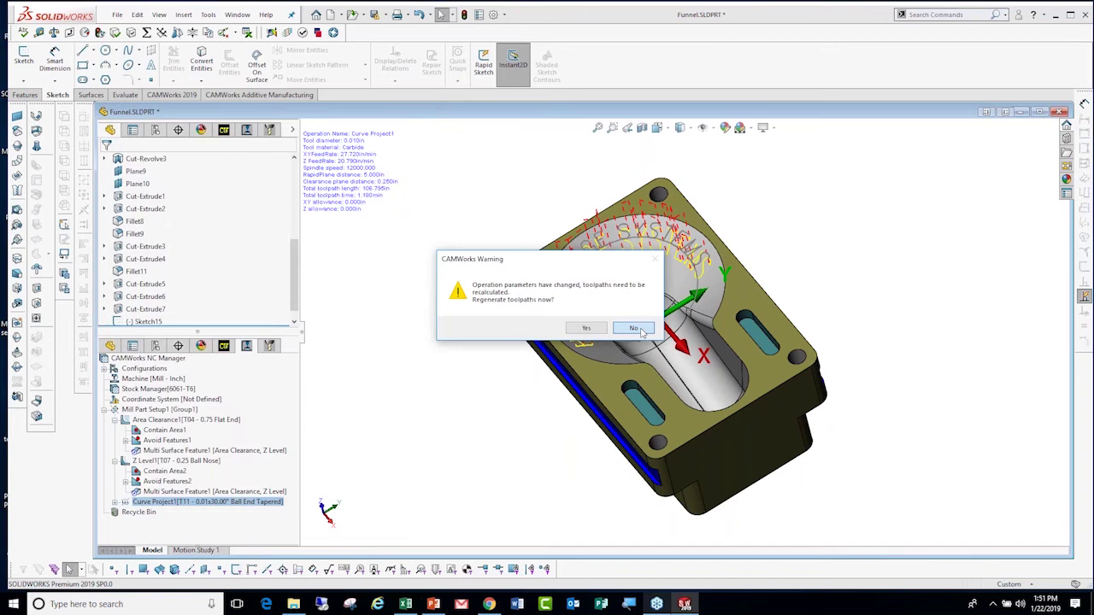
Decline regenerating toolpaths, then play the toolpath simulation and rewind it to uncut stock.
click(640, 330)
click(172, 95)
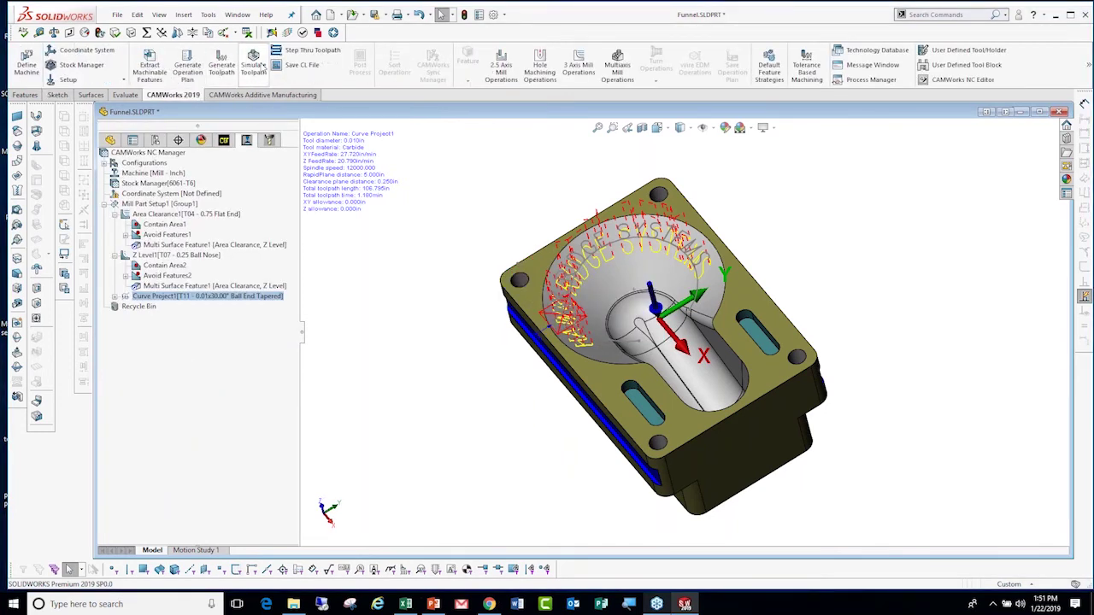
click(255, 62)
click(172, 240)
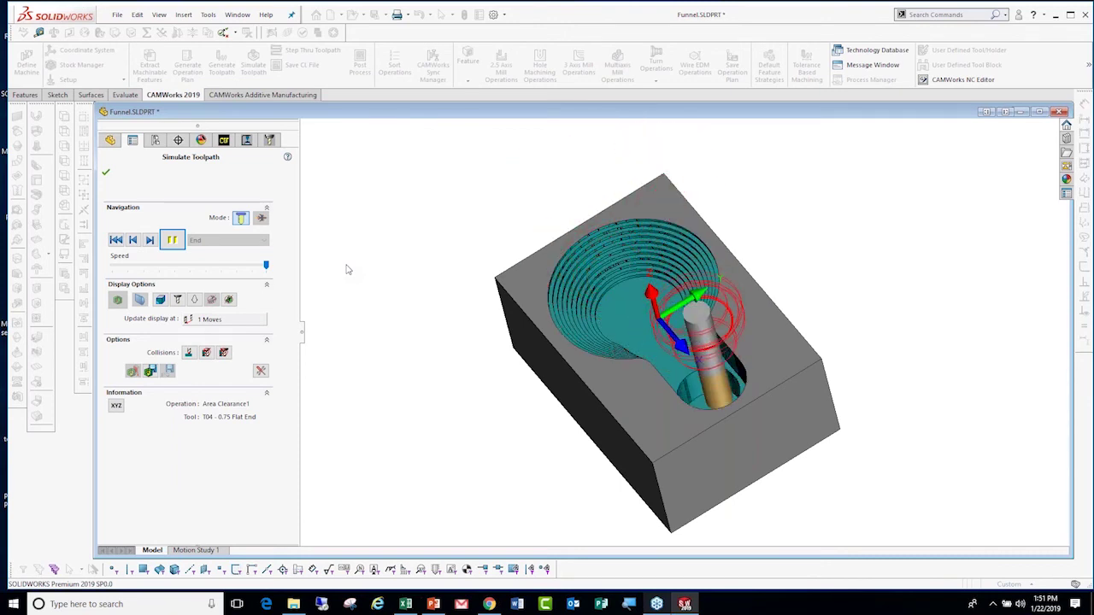
click(171, 240)
click(117, 240)
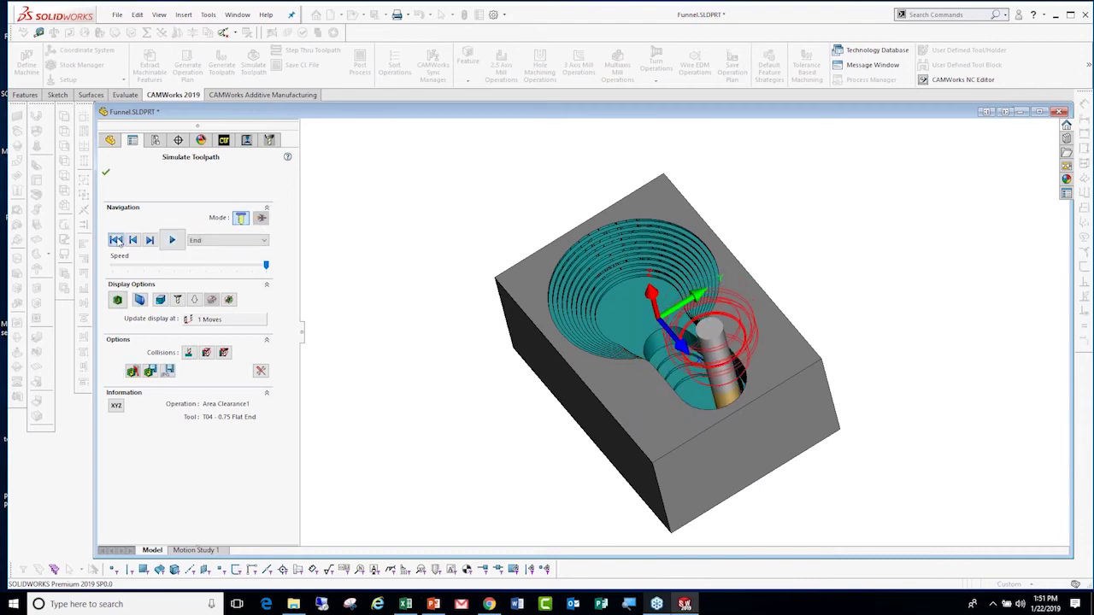
Simulate in Turbo mode by Next Operation through Area Clearance1, Z Level1 and Curve Project1, then close.
click(262, 219)
click(217, 243)
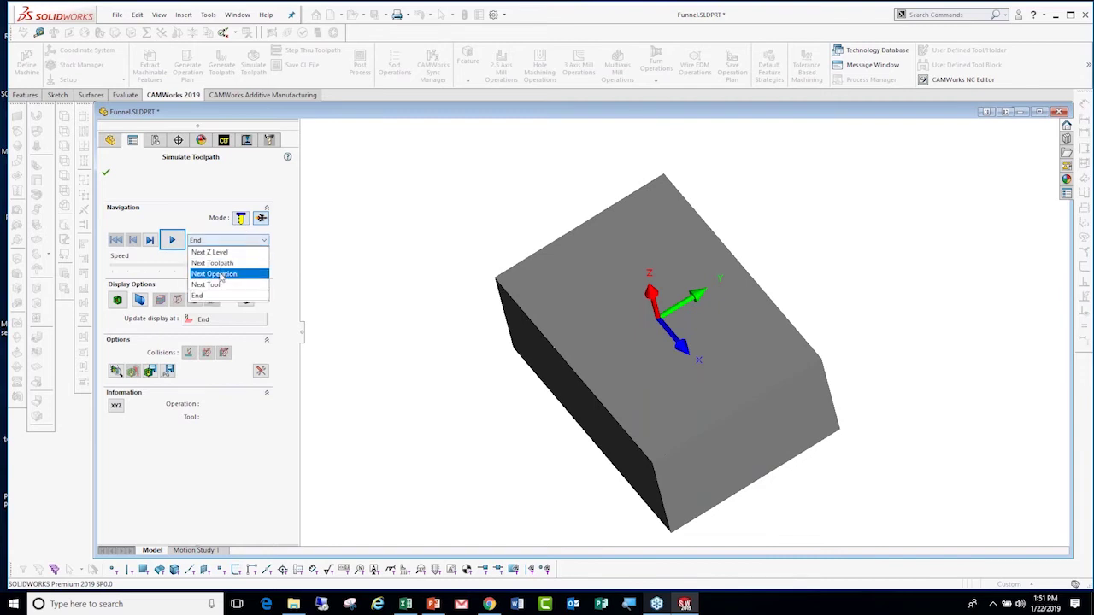
click(220, 276)
click(174, 242)
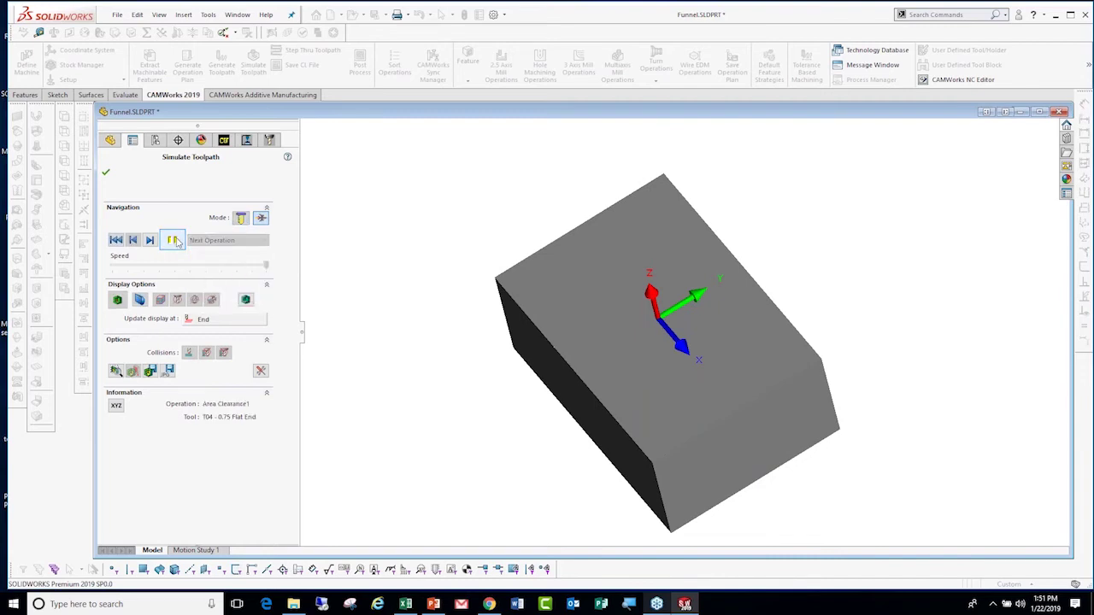
click(174, 241)
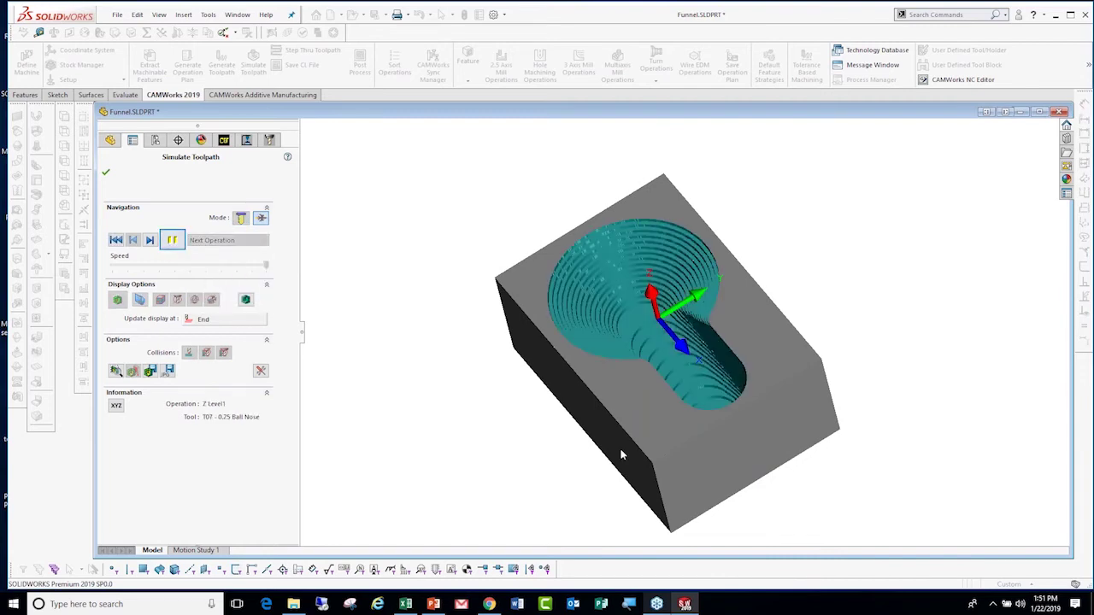
click(172, 240)
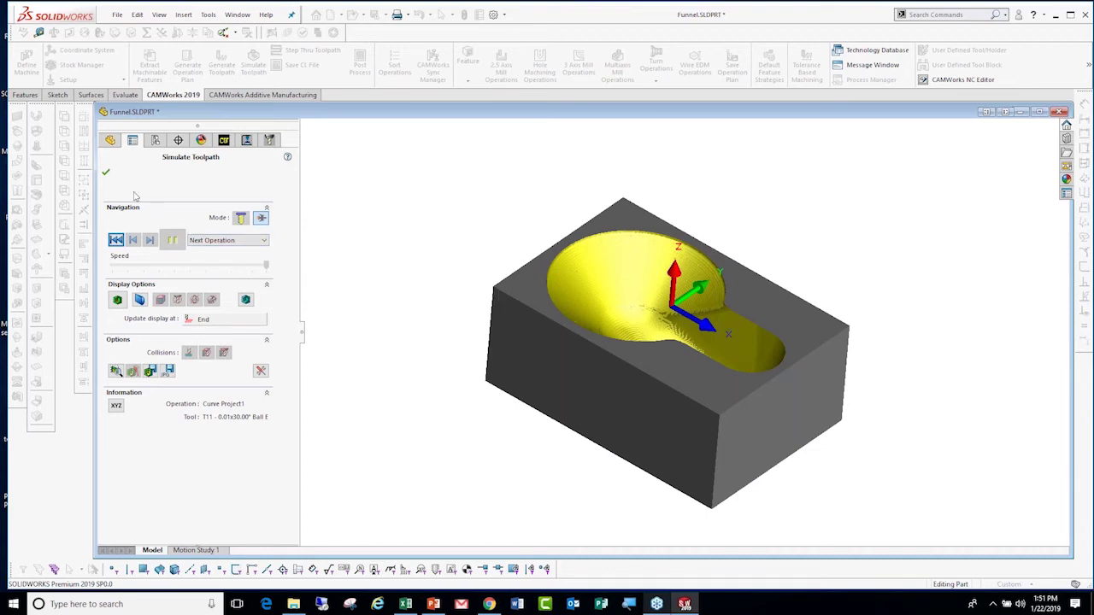
click(105, 173)
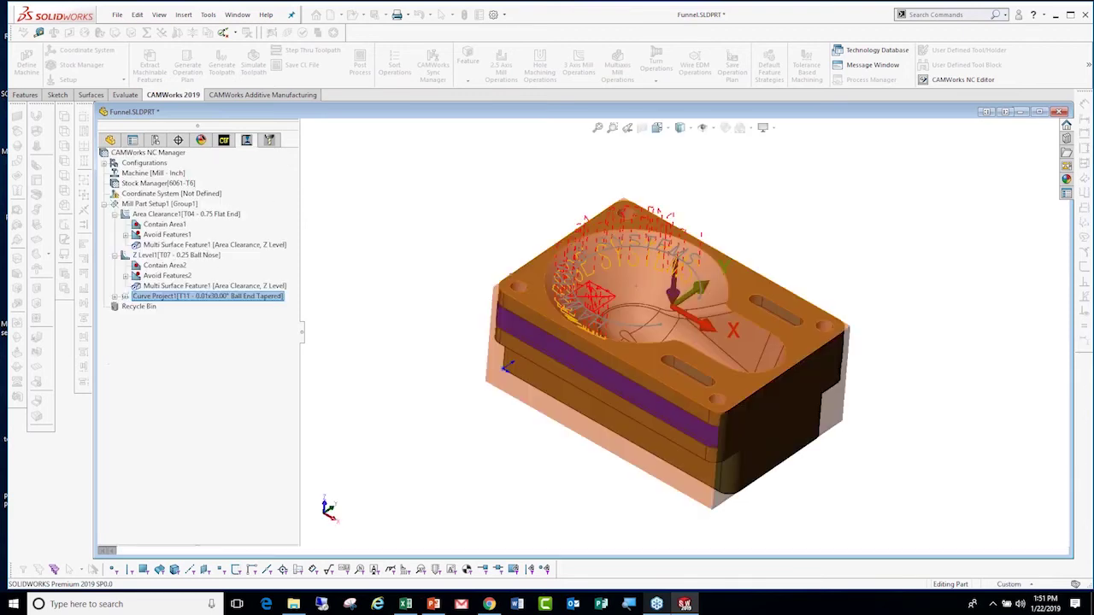
Change Curve Project1's Z allowance to -0.01in and regenerate the toolpaths.
right_click(170, 233)
click(214, 238)
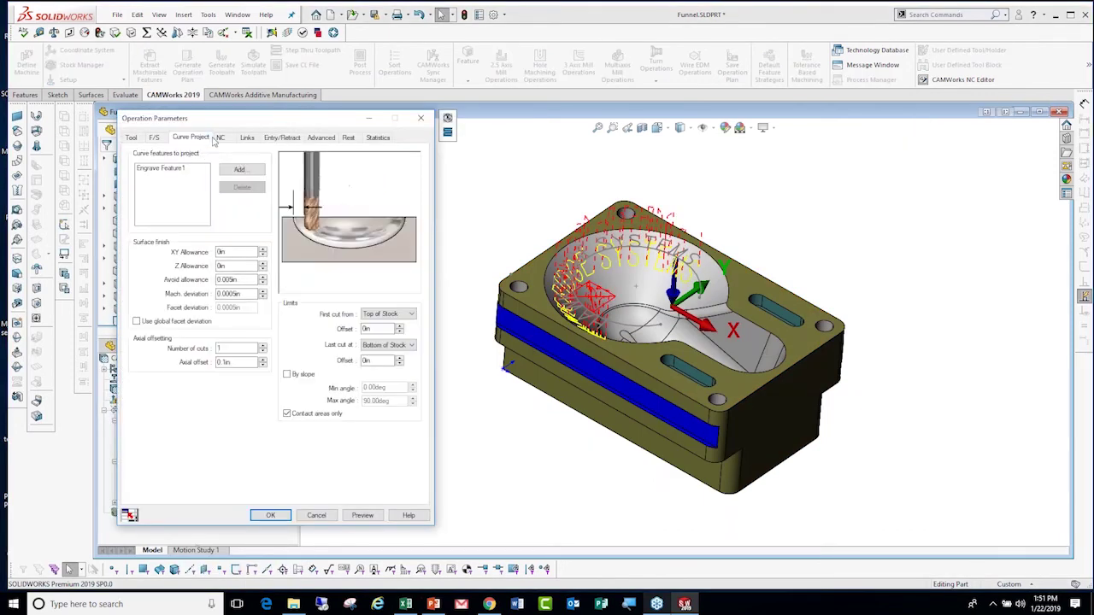
click(224, 266)
text(-.01)
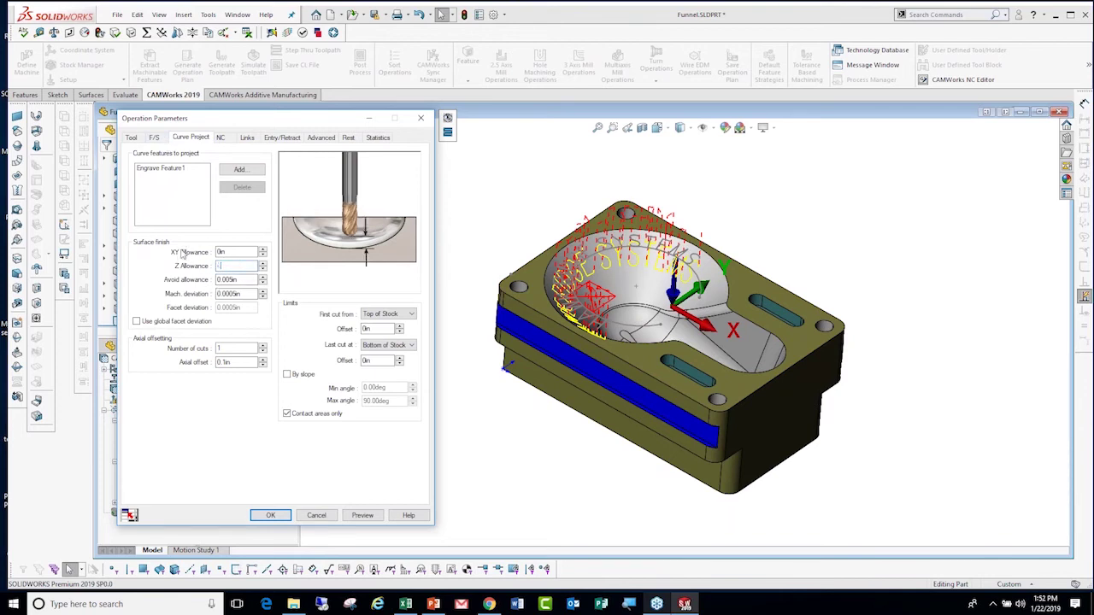
click(272, 516)
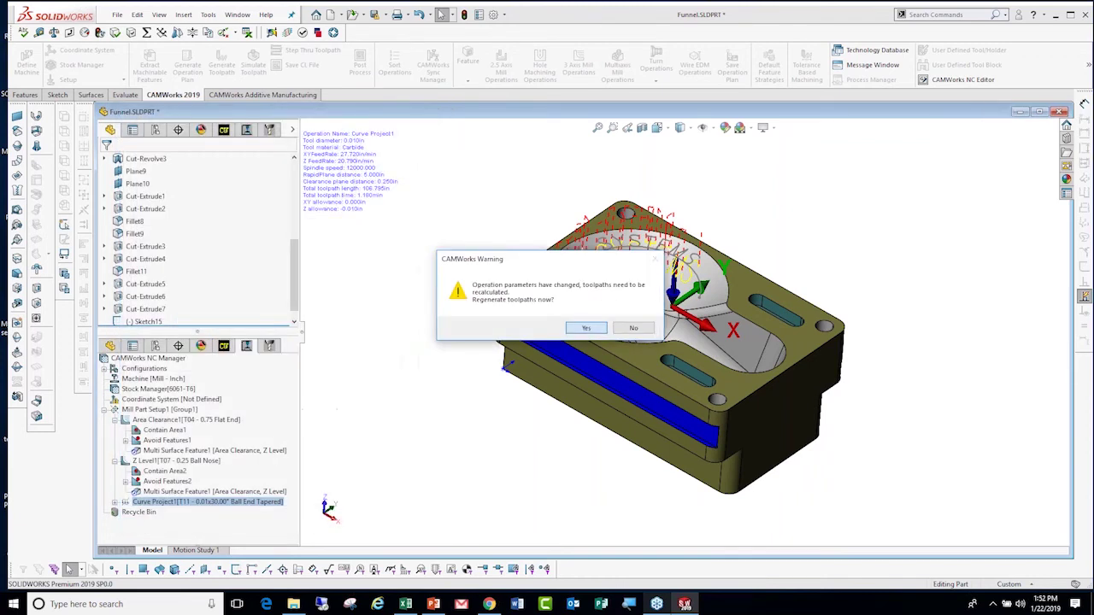
key(Return)
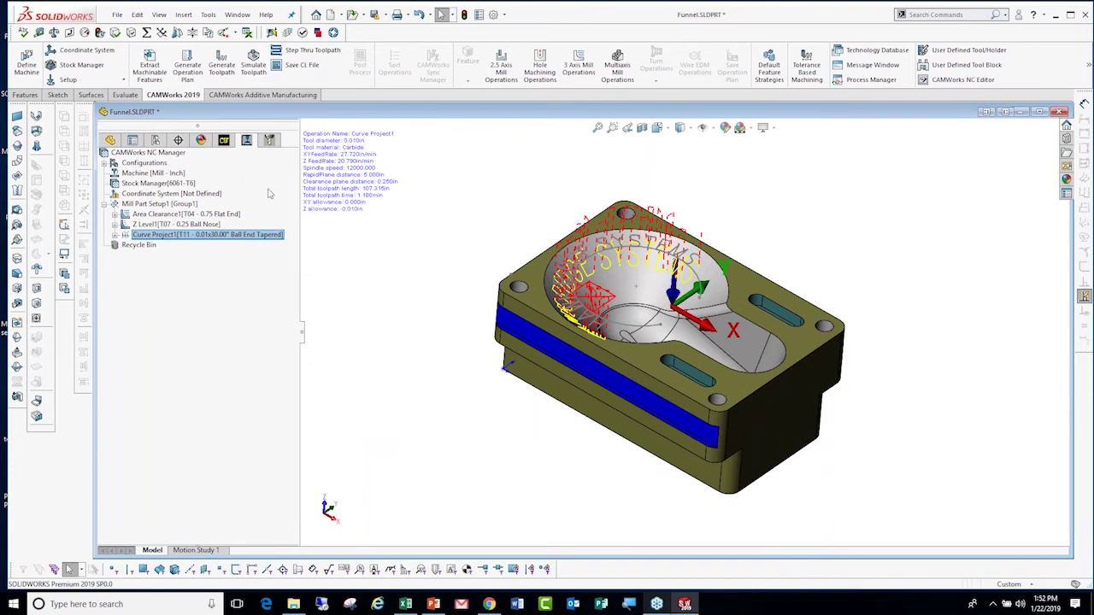
Run the toolpath simulation in Turbo mode, stepping by Next Operation.
click(253, 66)
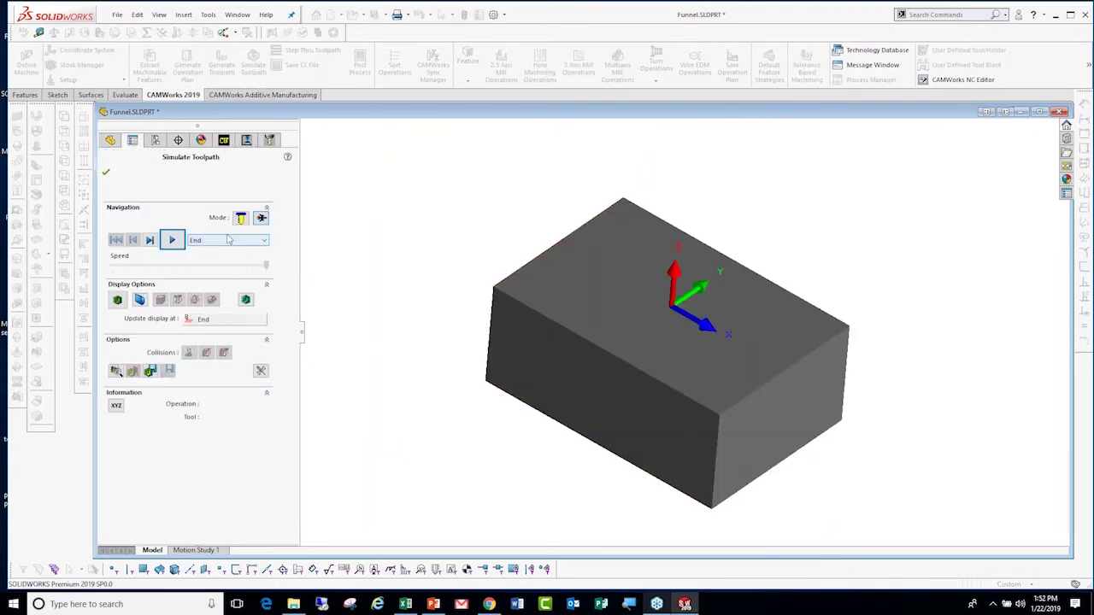
click(262, 219)
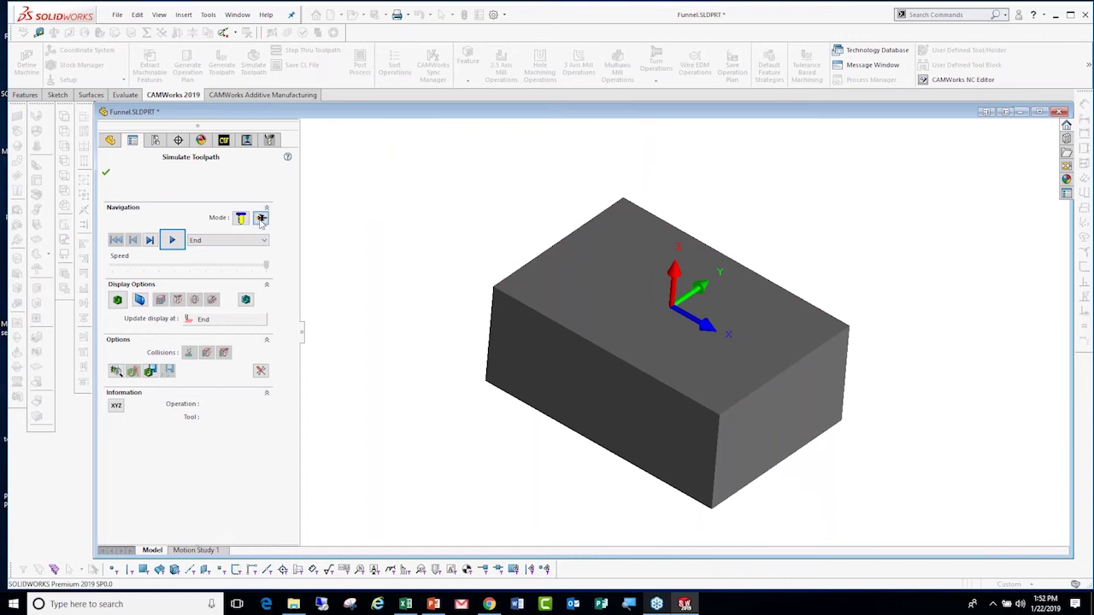
click(212, 240)
click(205, 264)
click(172, 240)
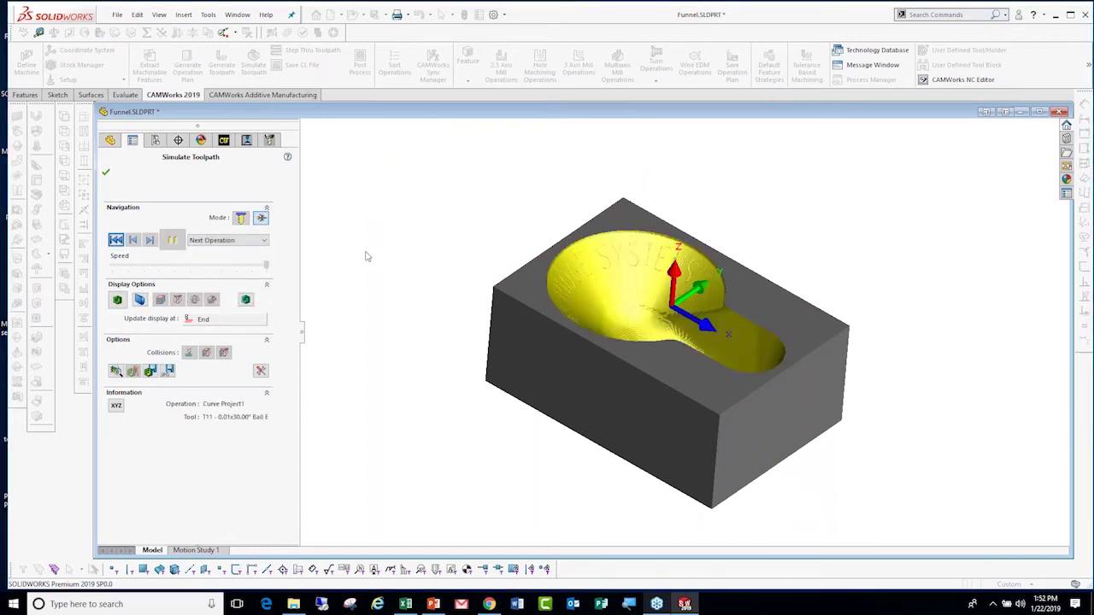
Orbit and zoom to inspect the HAWK RIDGE SYSTEMS engraving in the funnel, then close the simulation.
scroll(671, 275, down, 2)
scroll(671, 274, down, 4)
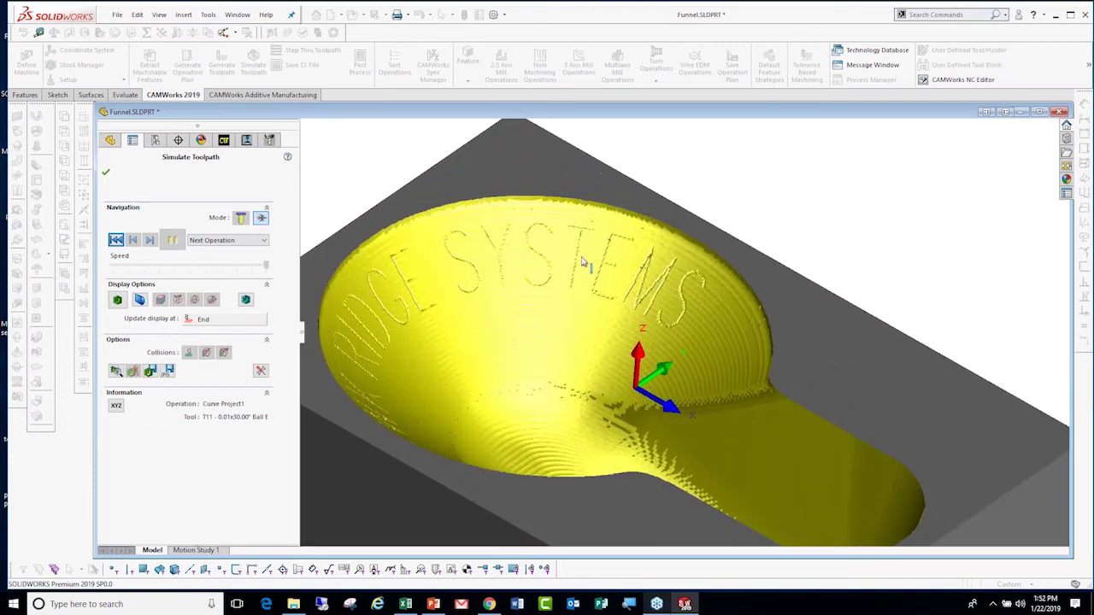
scroll(582, 264, down, 2)
scroll(576, 286, up, 5)
mouse_move(576, 285)
middle_down()
mouse_move(576, 371)
mouse_move(587, 379)
mouse_move(622, 357)
middle_up()
scroll(623, 282, up, 3)
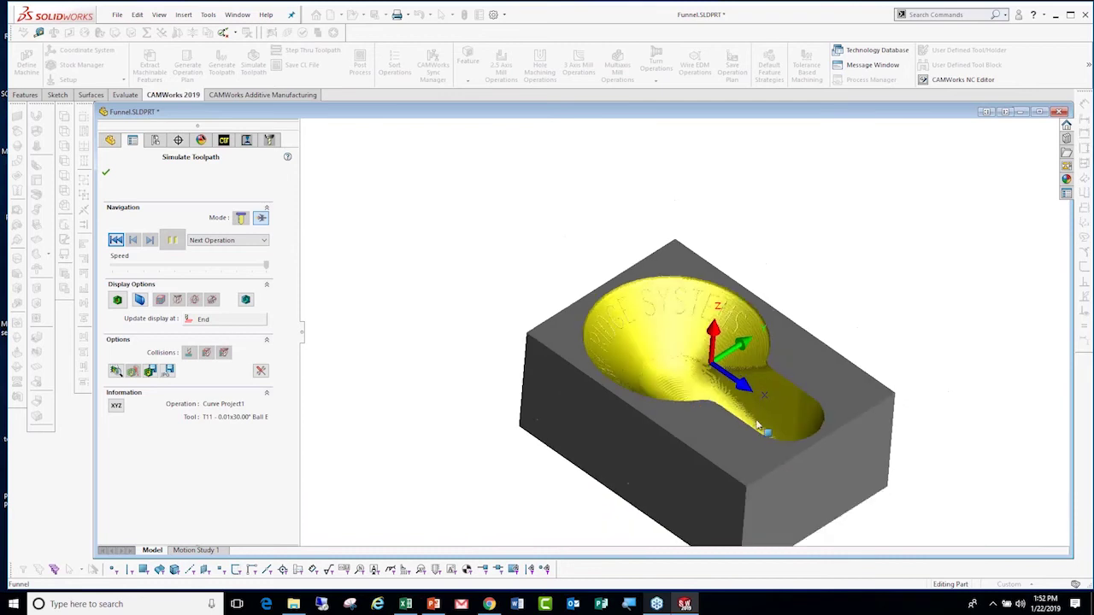
scroll(603, 310, down, 3)
mouse_move(604, 309)
middle_down()
mouse_move(607, 323)
mouse_move(570, 325)
mouse_move(597, 323)
mouse_move(721, 454)
middle_up()
scroll(371, 249, up, 2)
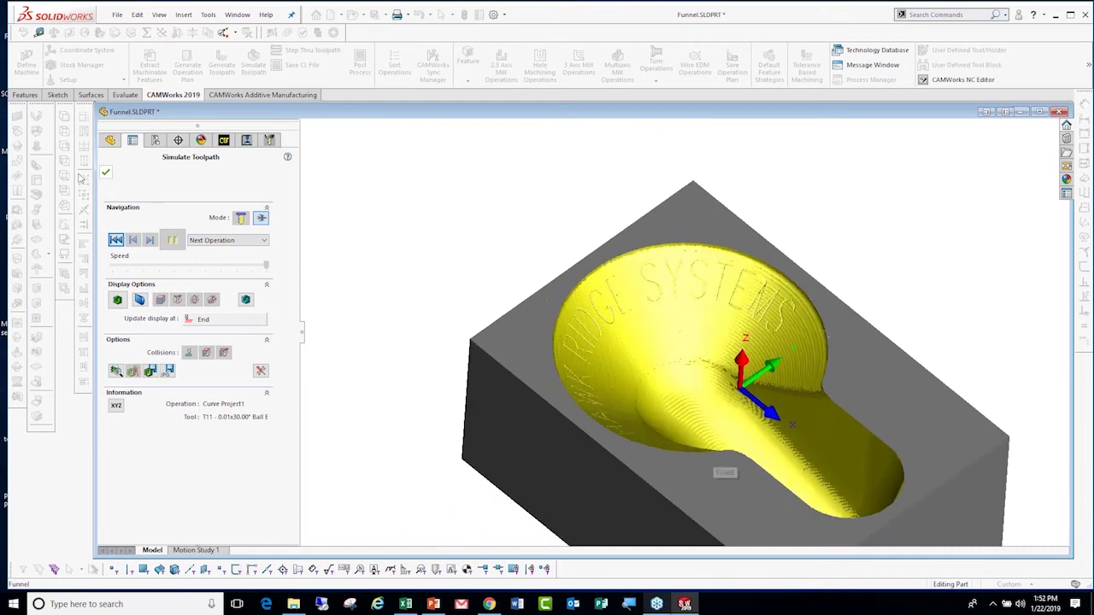
click(105, 172)
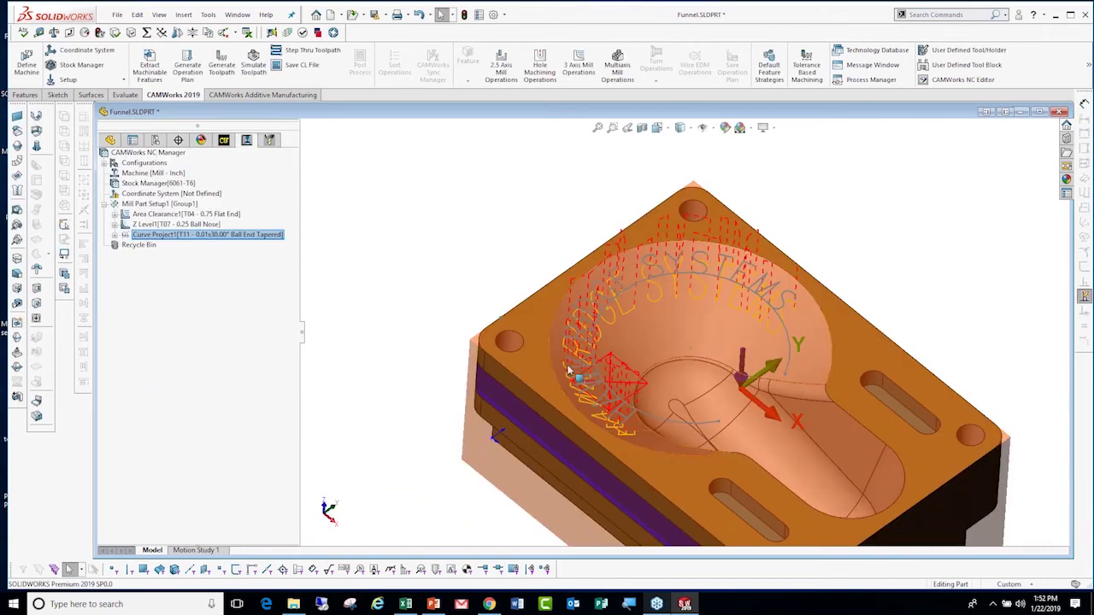
View the CAMWorks modules slide, then close Quoting Power Point.pptx without saving.
click(433, 603)
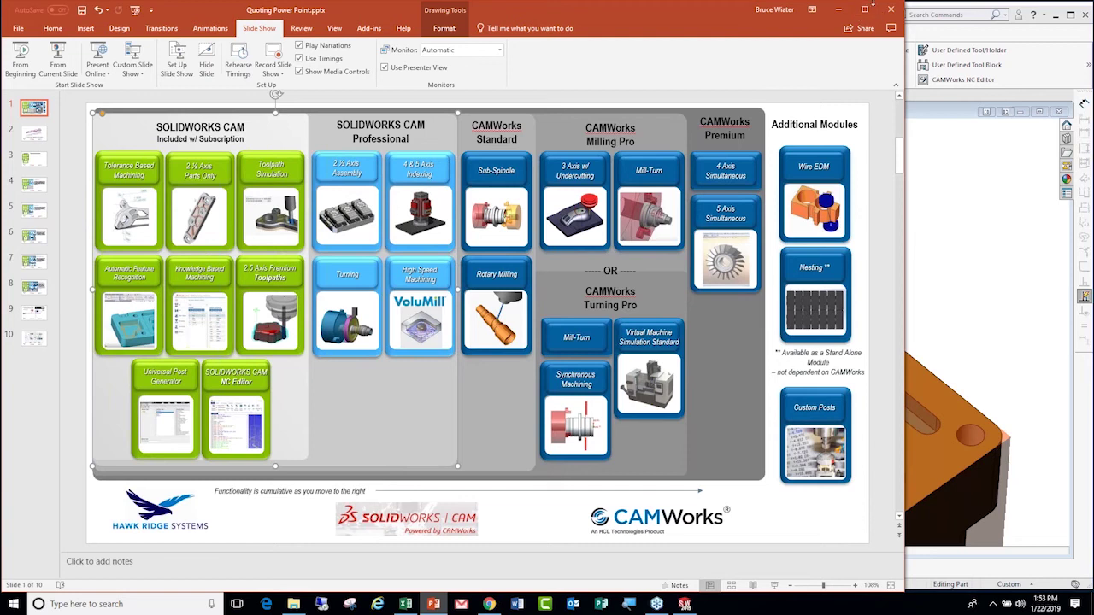
click(889, 10)
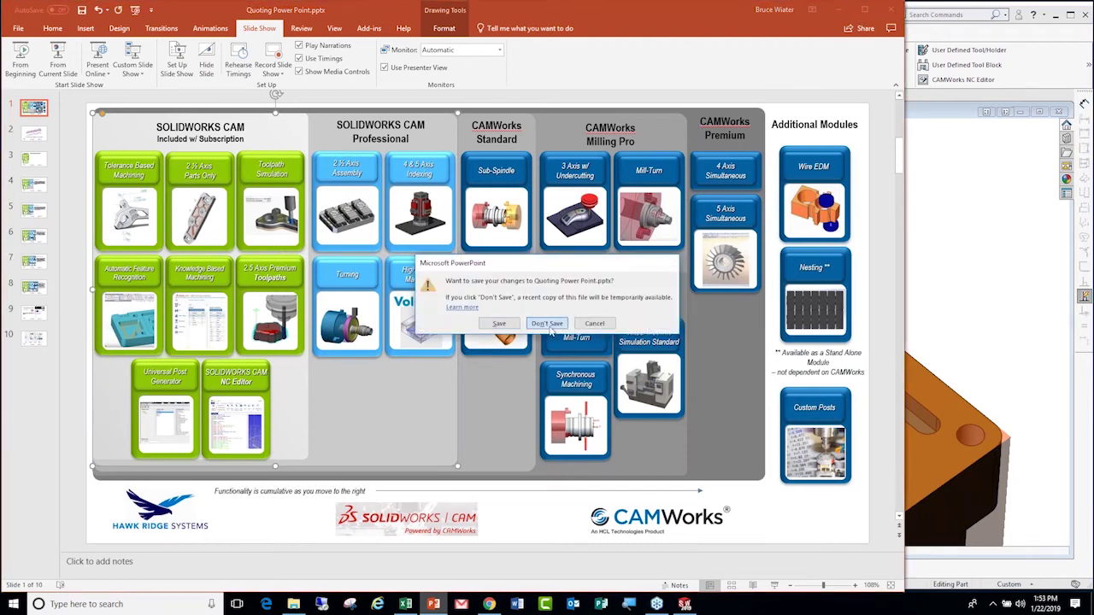
click(549, 329)
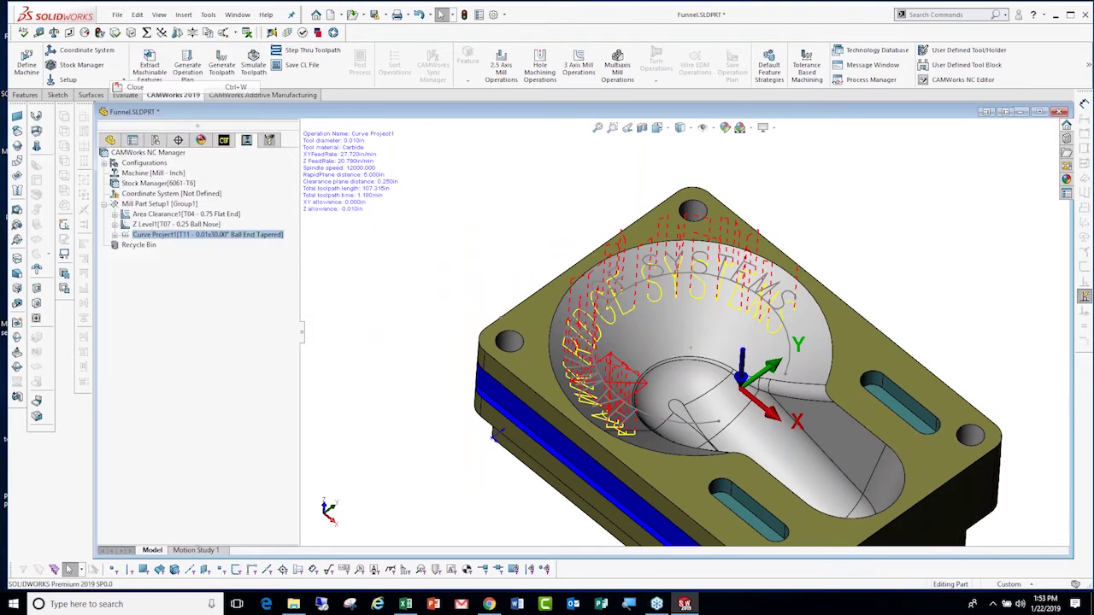
Close Funnel unsaved and open 4Ax_Tombstone_Tutorial.SLDPRT from MachSim\Samples\Mill\Fully_Programmed.
click(496, 282)
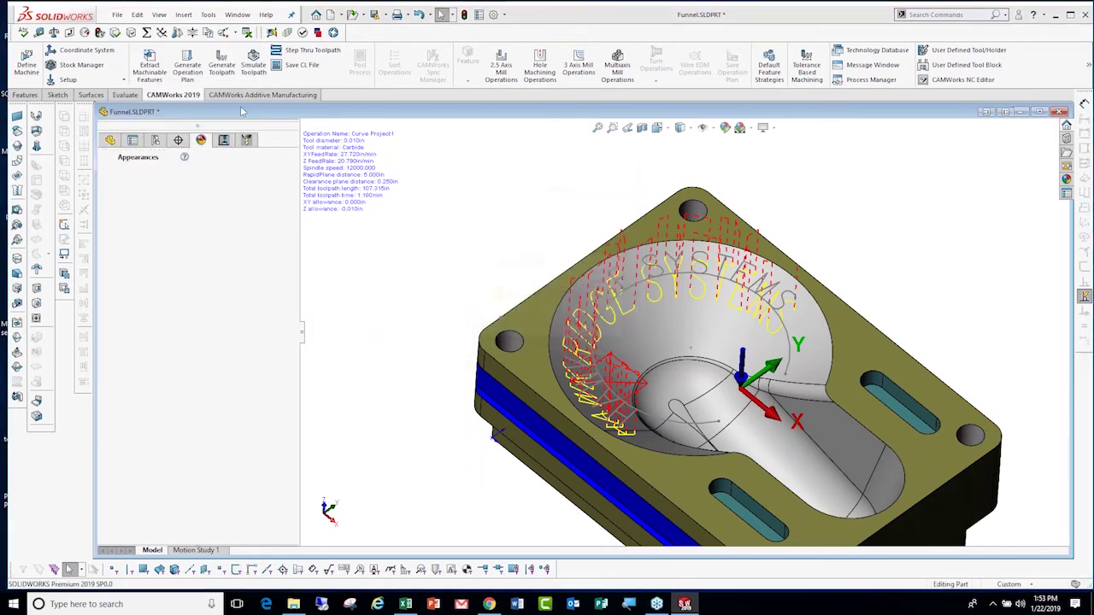
click(118, 15)
click(136, 46)
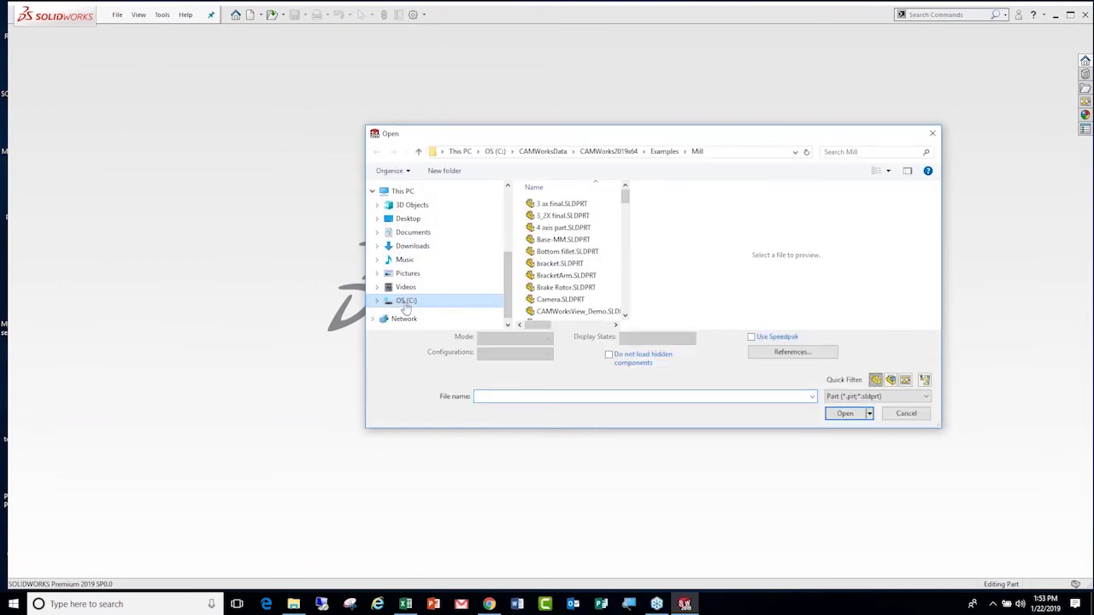
click(663, 152)
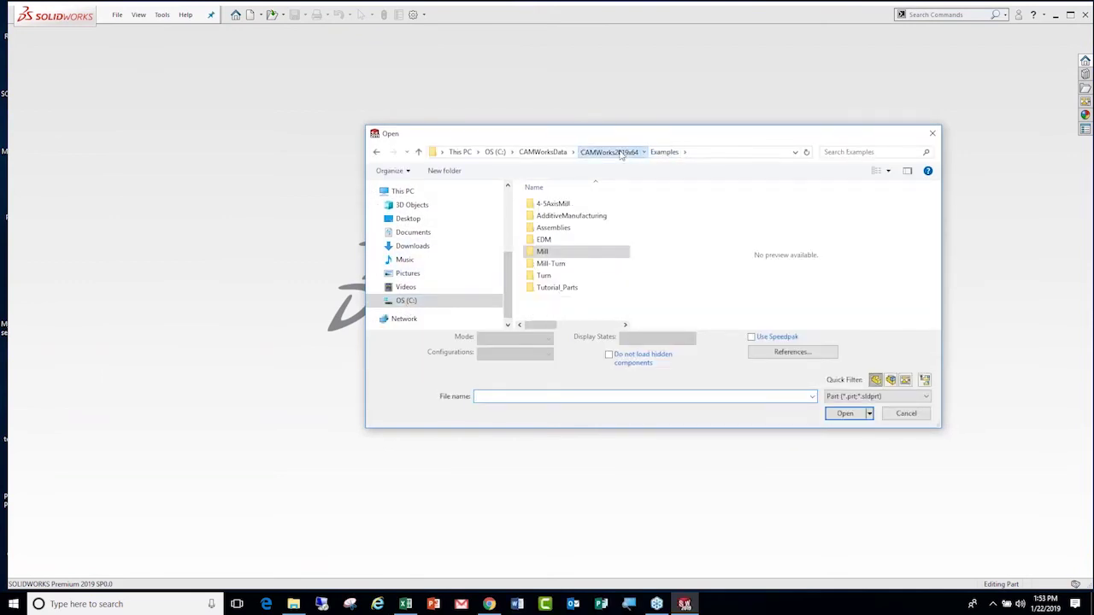
click(608, 151)
double_click(552, 264)
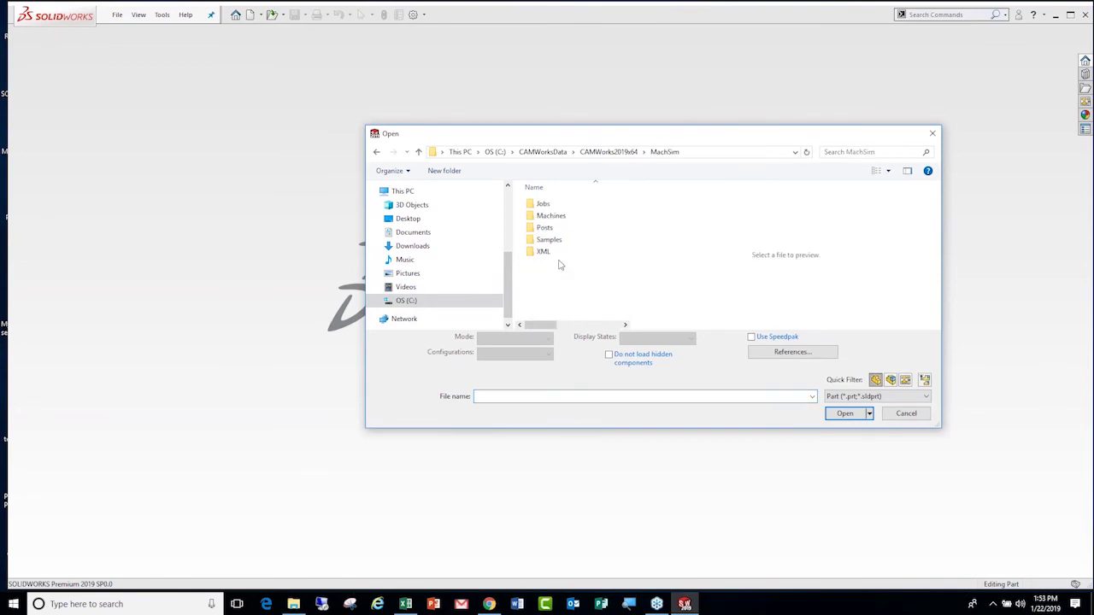
double_click(549, 240)
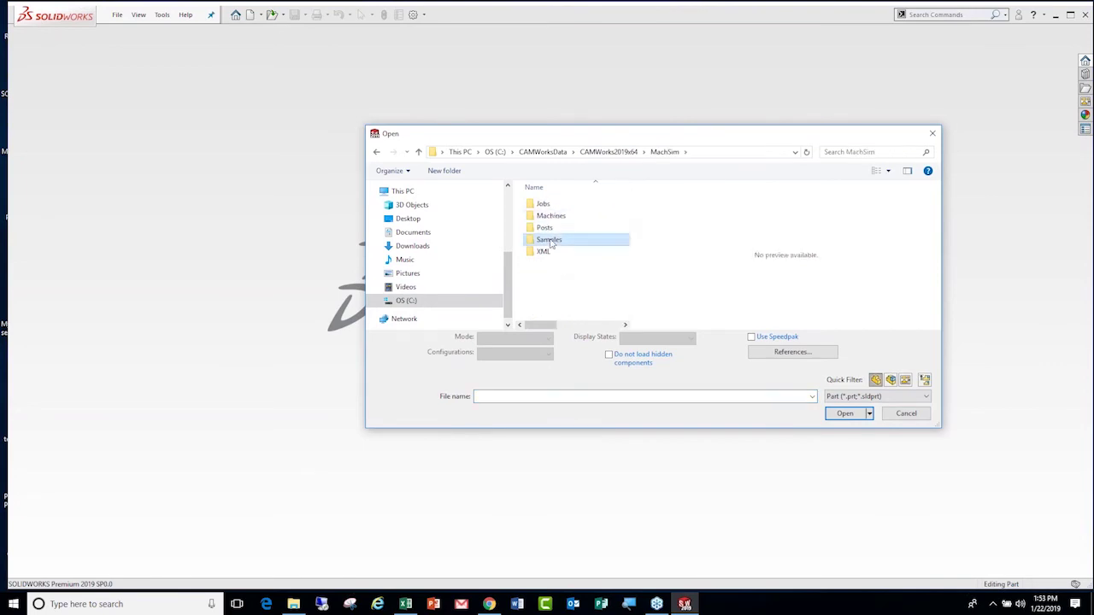
click(545, 205)
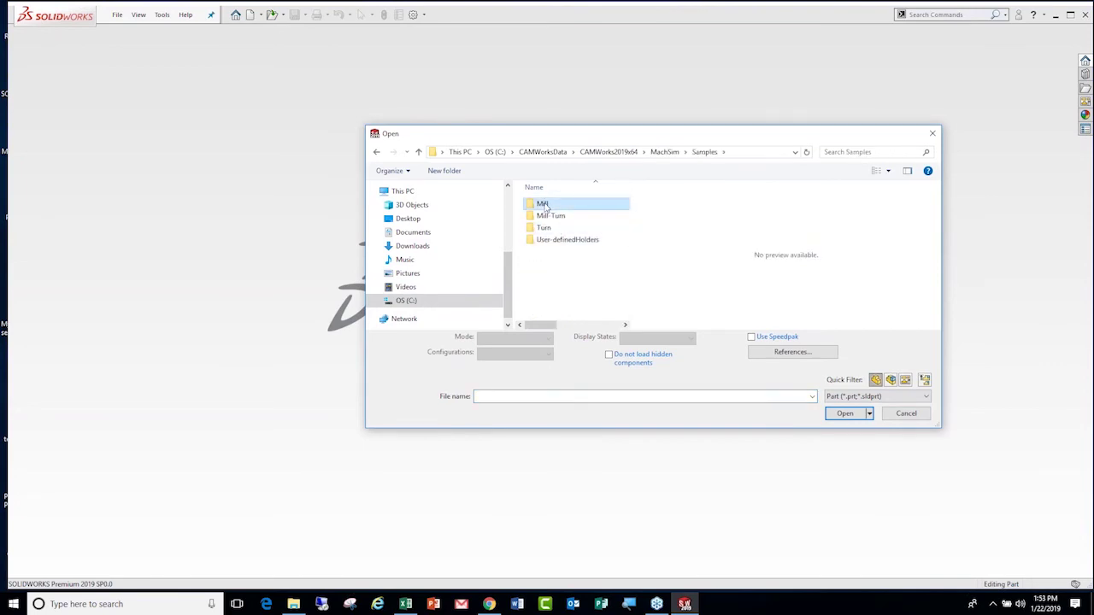
double_click(545, 205)
double_click(583, 207)
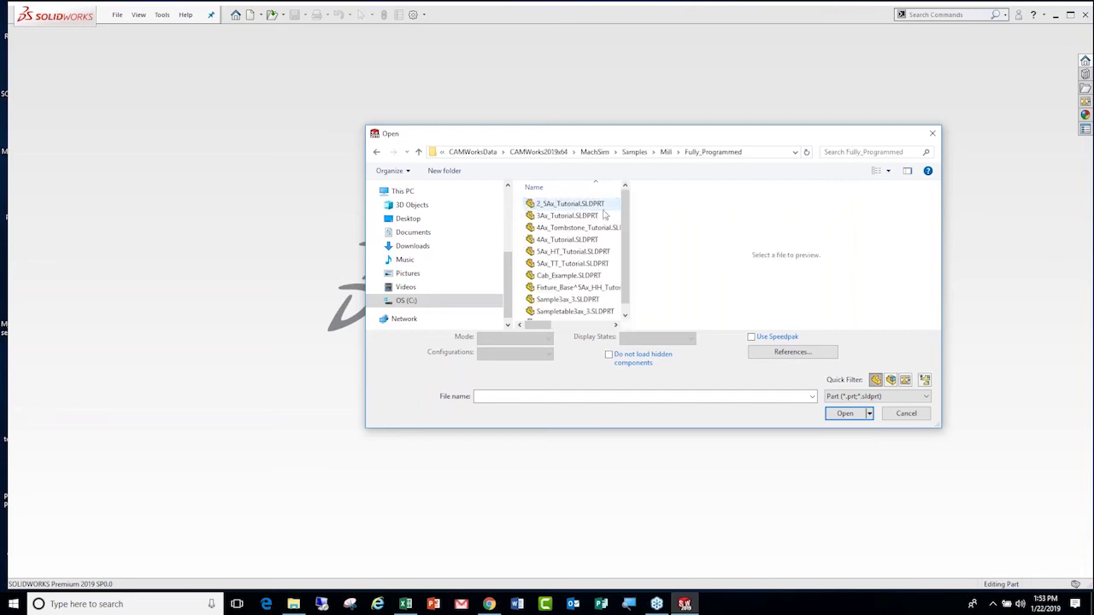
click(588, 229)
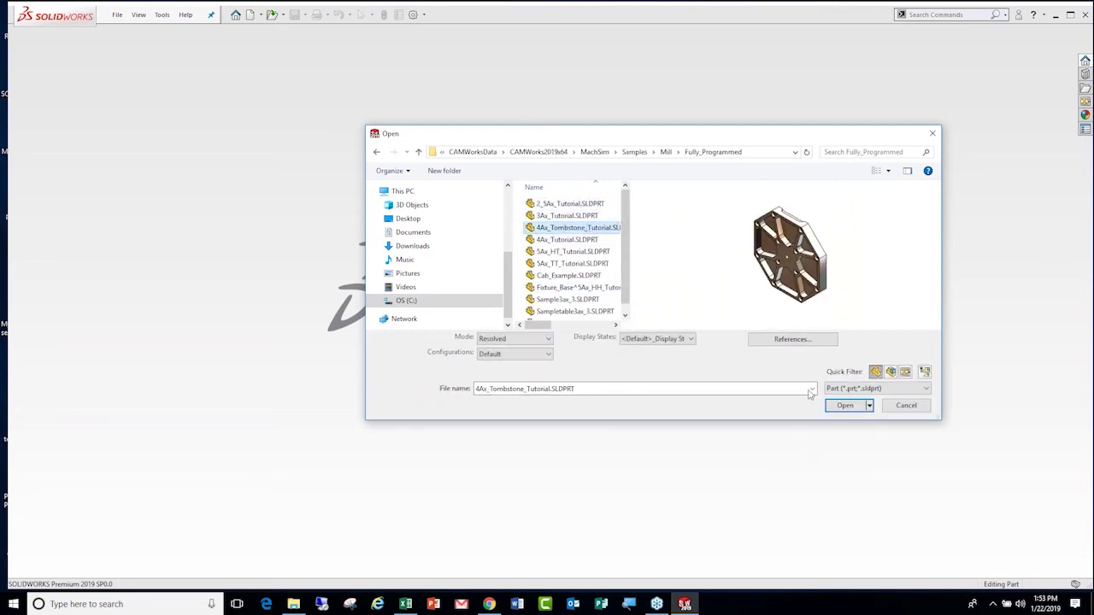
click(845, 406)
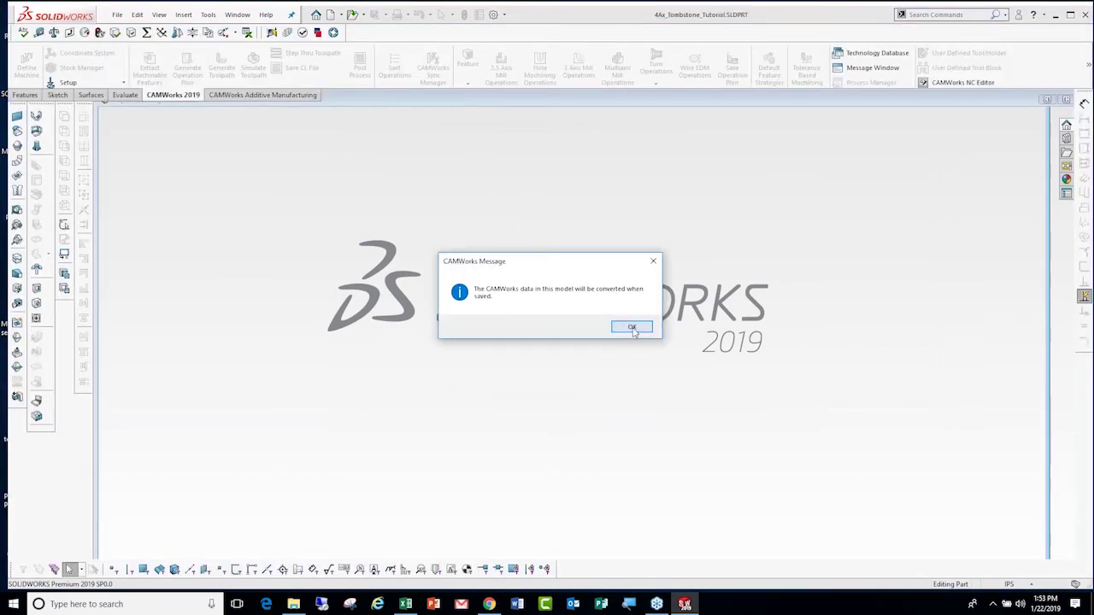
Acknowledge the data conversion message and widen the side tree panel.
click(631, 328)
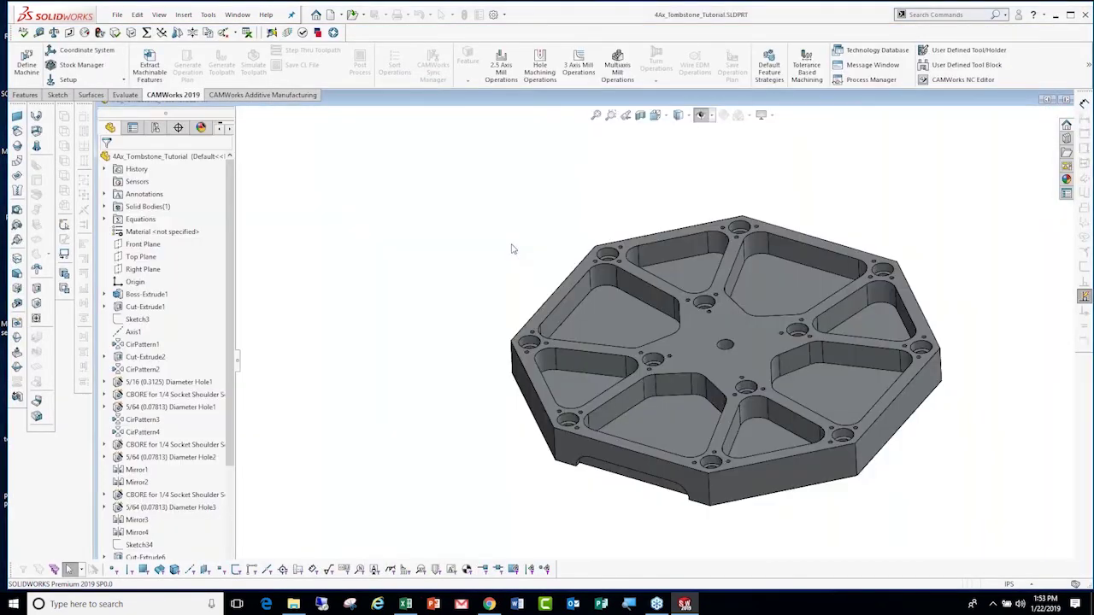
scroll(741, 339, down, 3)
scroll(669, 278, up, 2)
scroll(669, 278, down, 2)
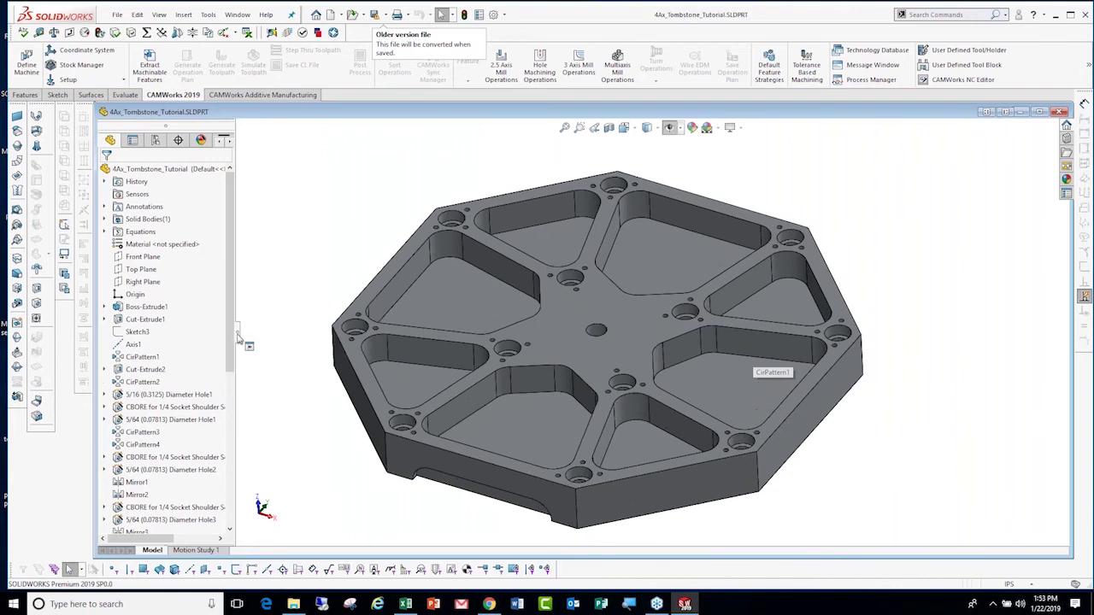
drag(241, 339, 333, 339)
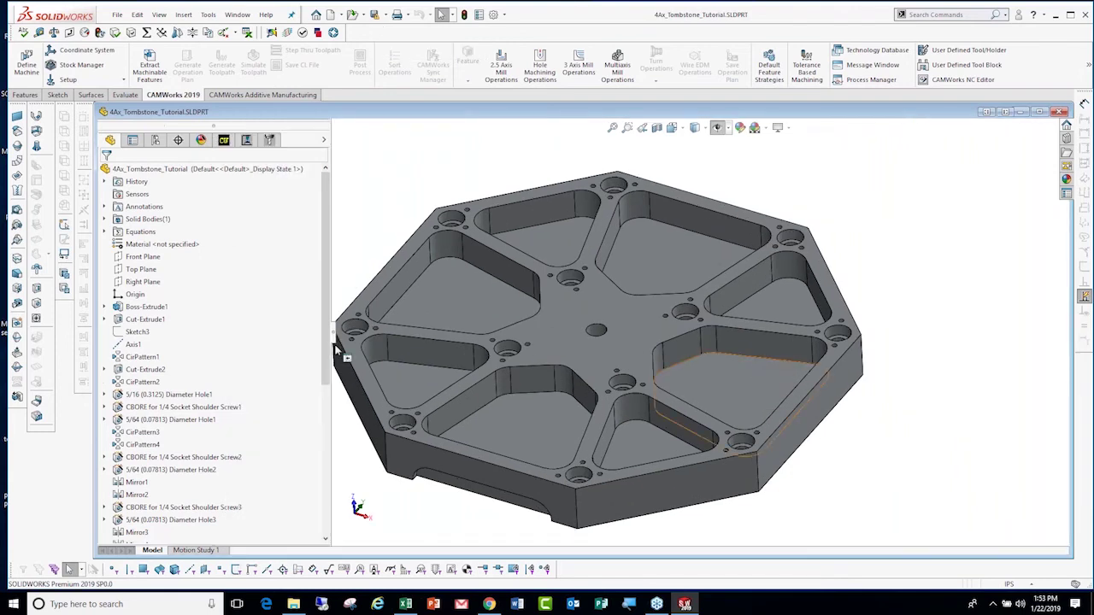
Set the Machine definition's simulation machine to Sample_4ax_Horizontal.
click(224, 140)
right_click(134, 177)
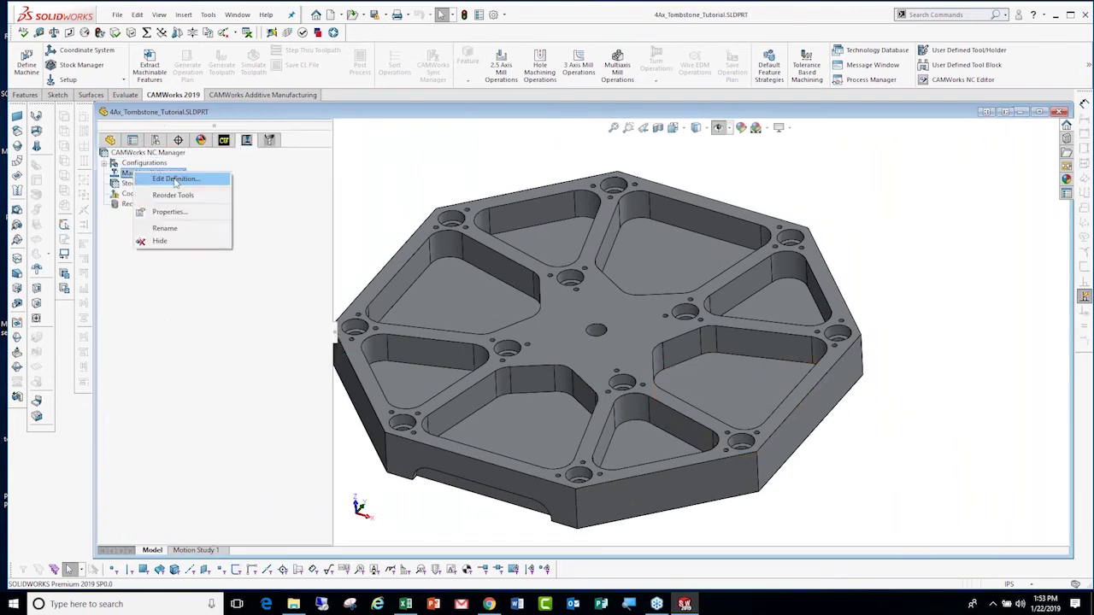
click(175, 179)
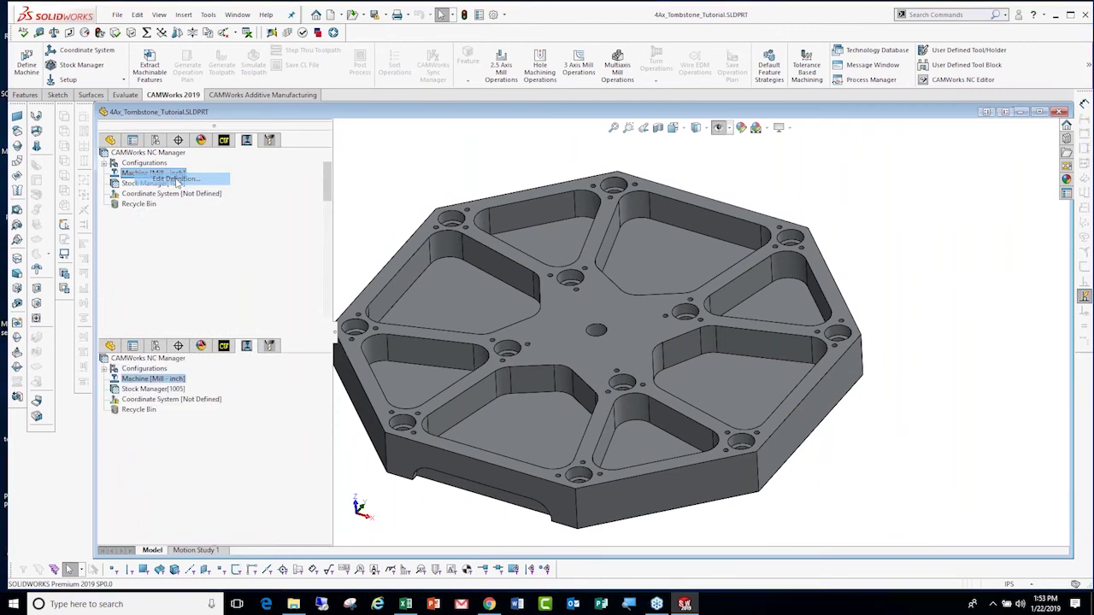
click(253, 485)
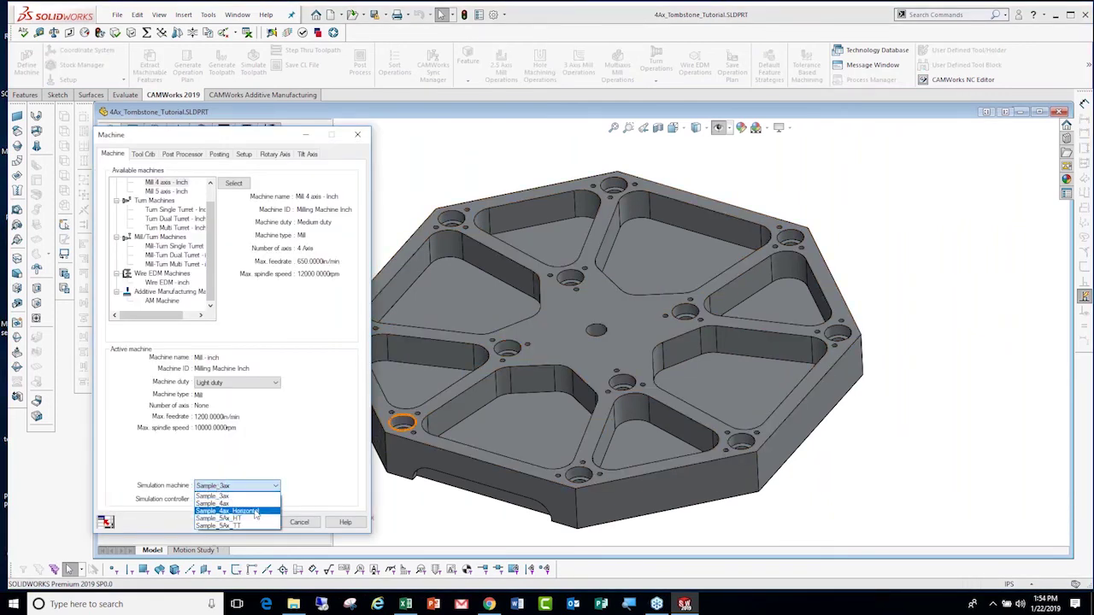
click(254, 512)
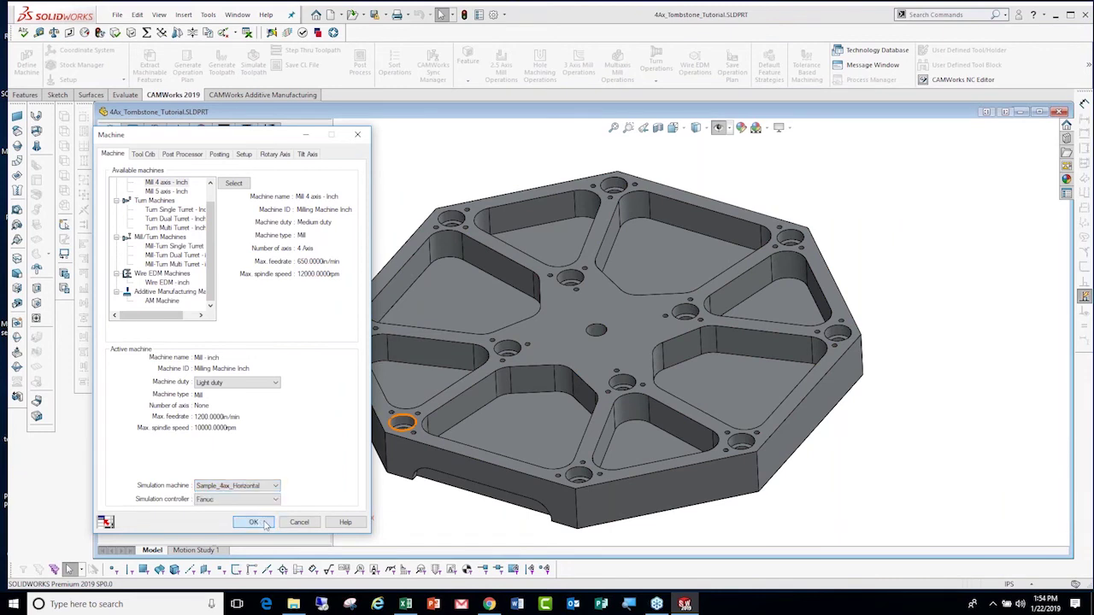
click(253, 522)
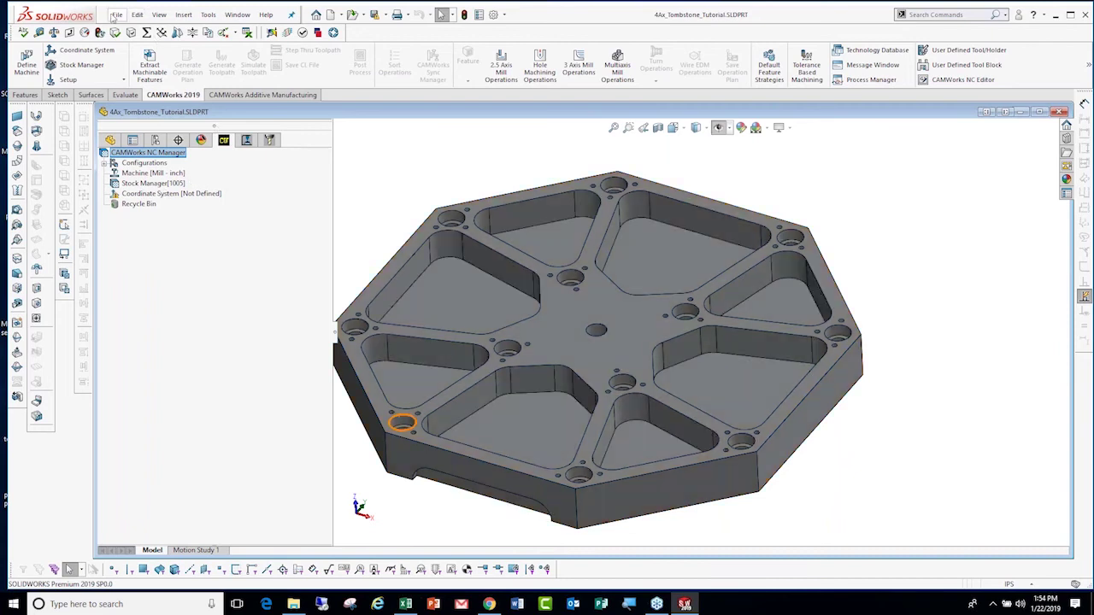
Open 4Ax_Tutorial.SLDPRT from the Fully_Programmed folder and dismiss the CAMWorks conversion message.
click(115, 16)
click(154, 46)
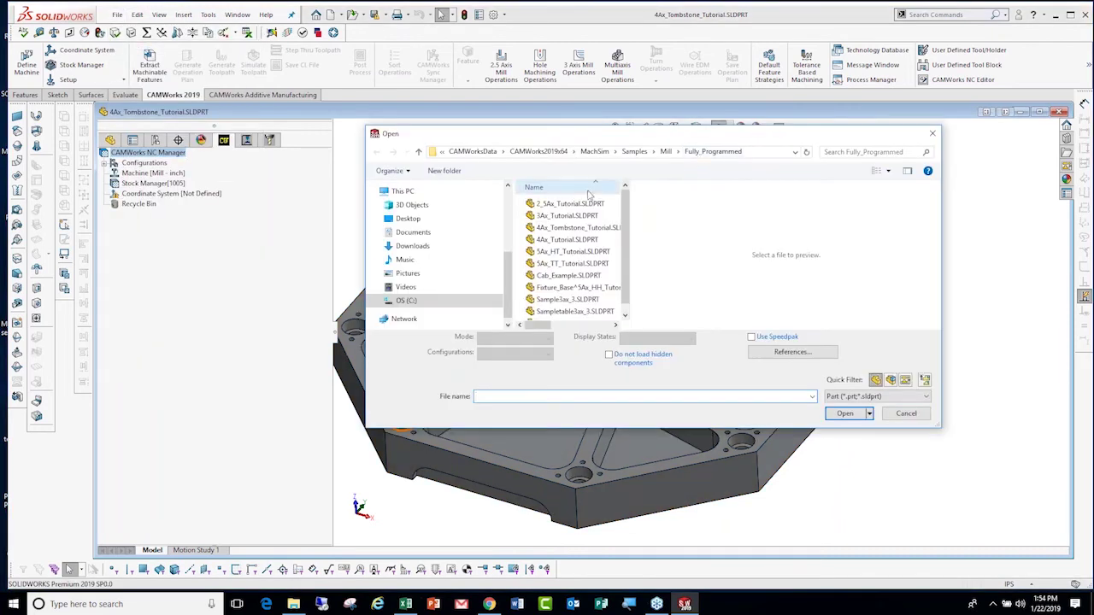
click(576, 240)
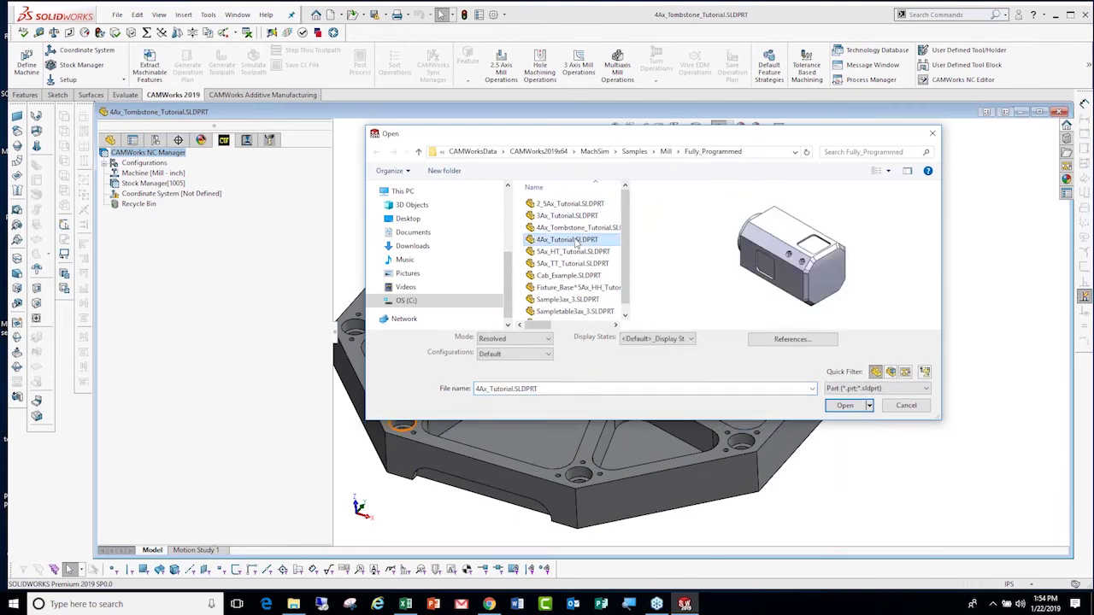
click(567, 216)
click(569, 228)
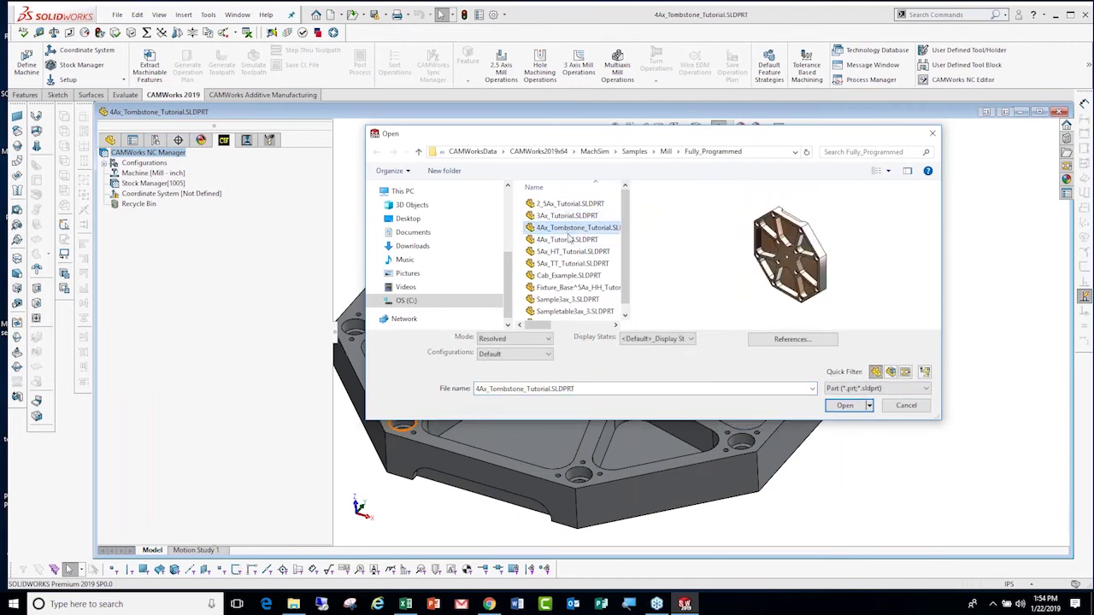
click(571, 240)
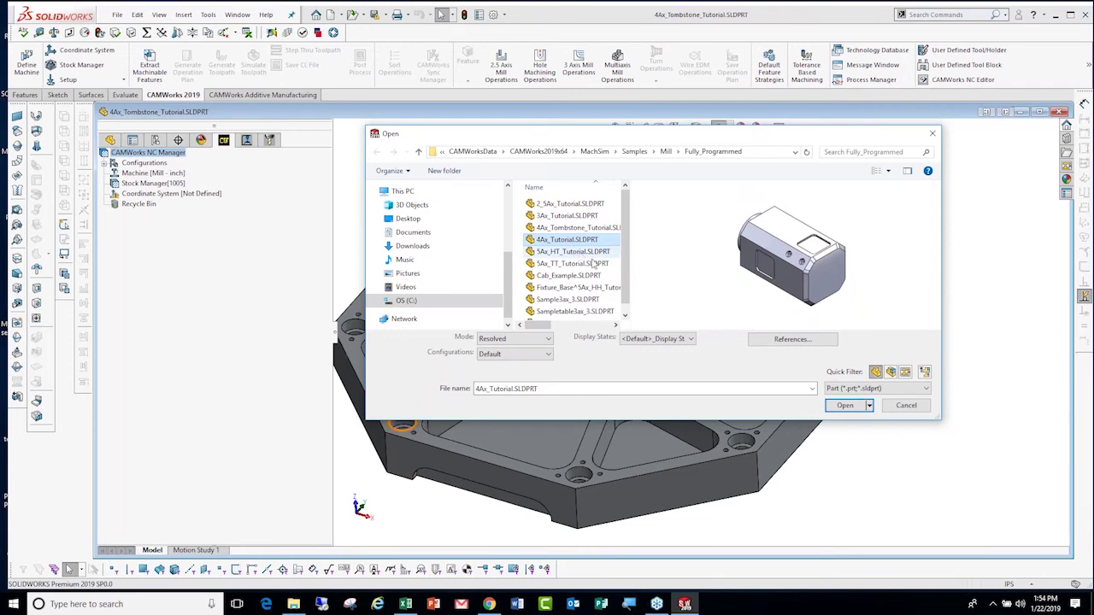
click(848, 409)
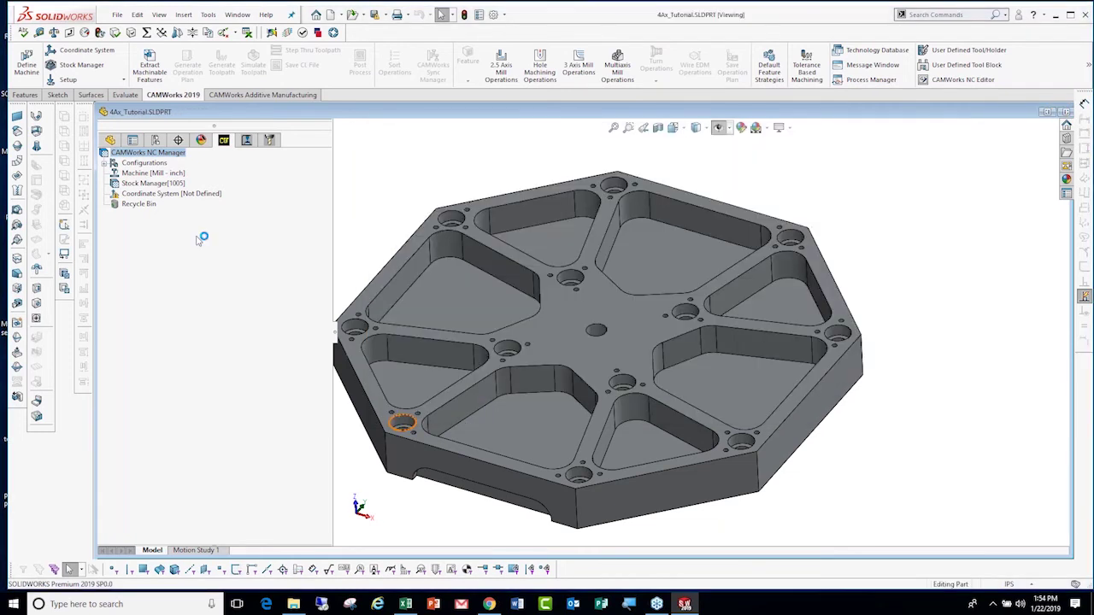
click(641, 330)
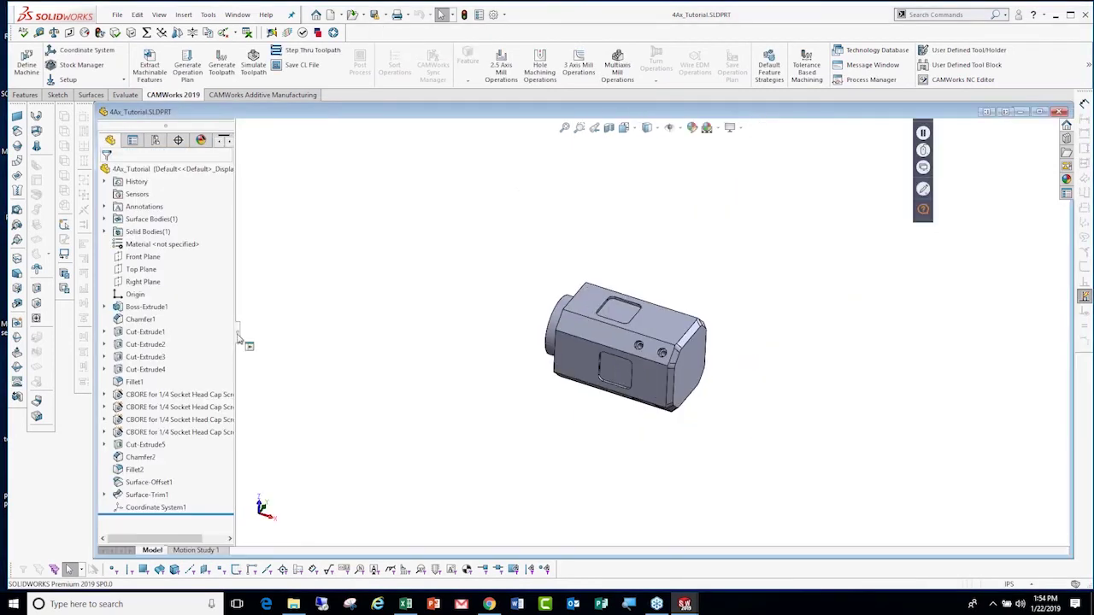
drag(236, 342, 377, 332)
click(246, 140)
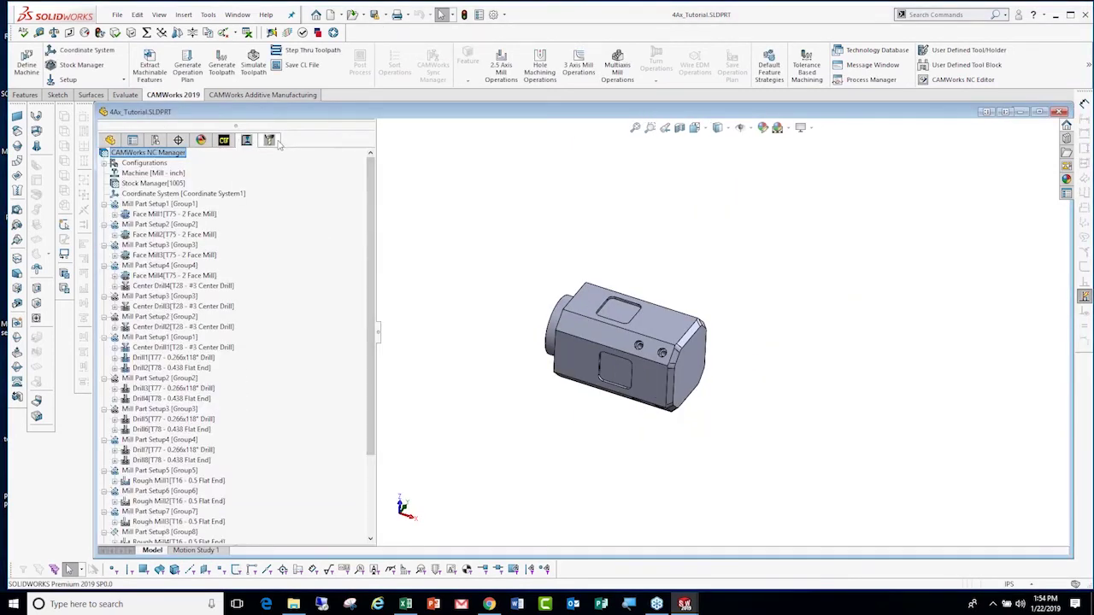
click(142, 174)
right_click(144, 174)
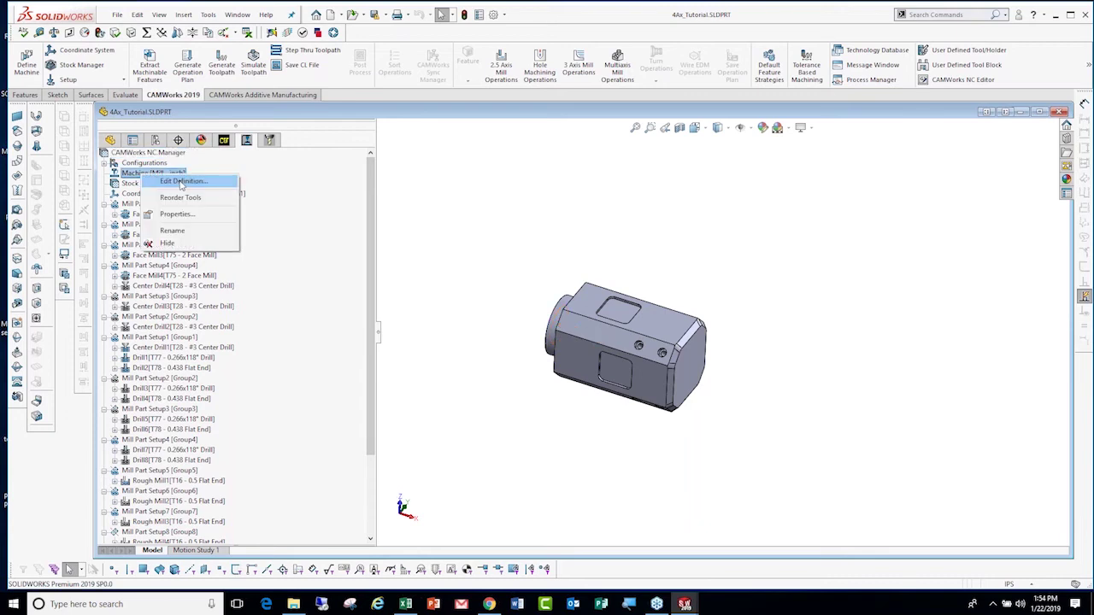
click(181, 181)
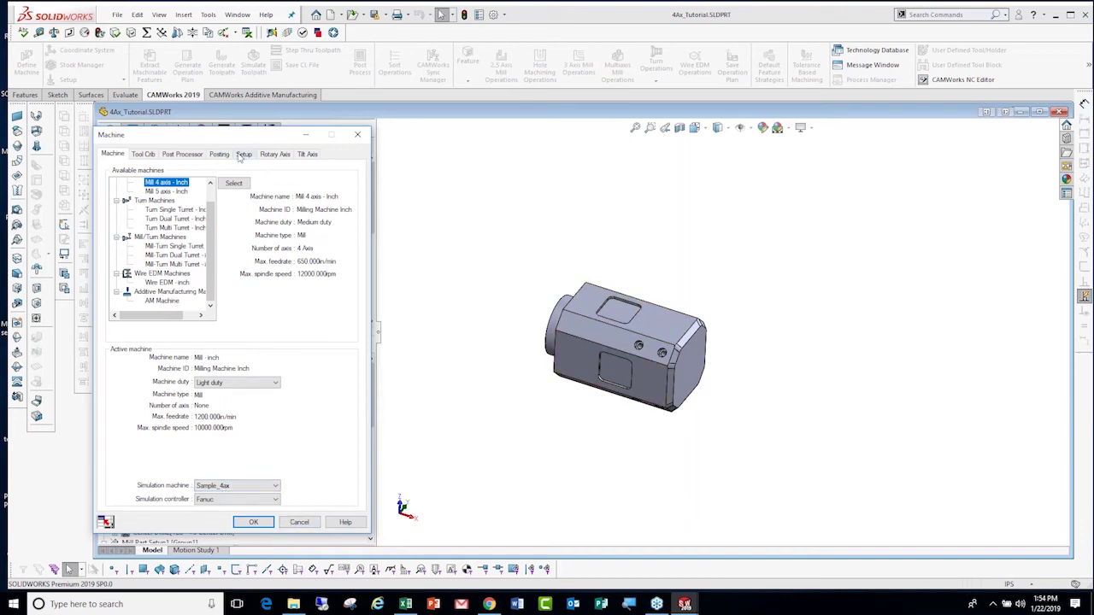
click(244, 154)
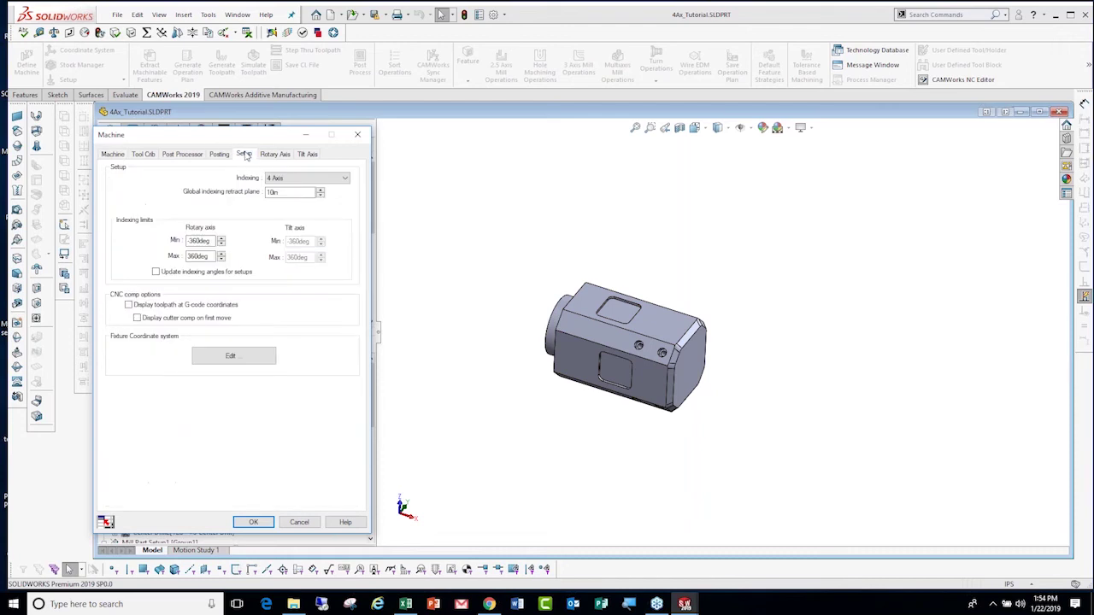
click(254, 522)
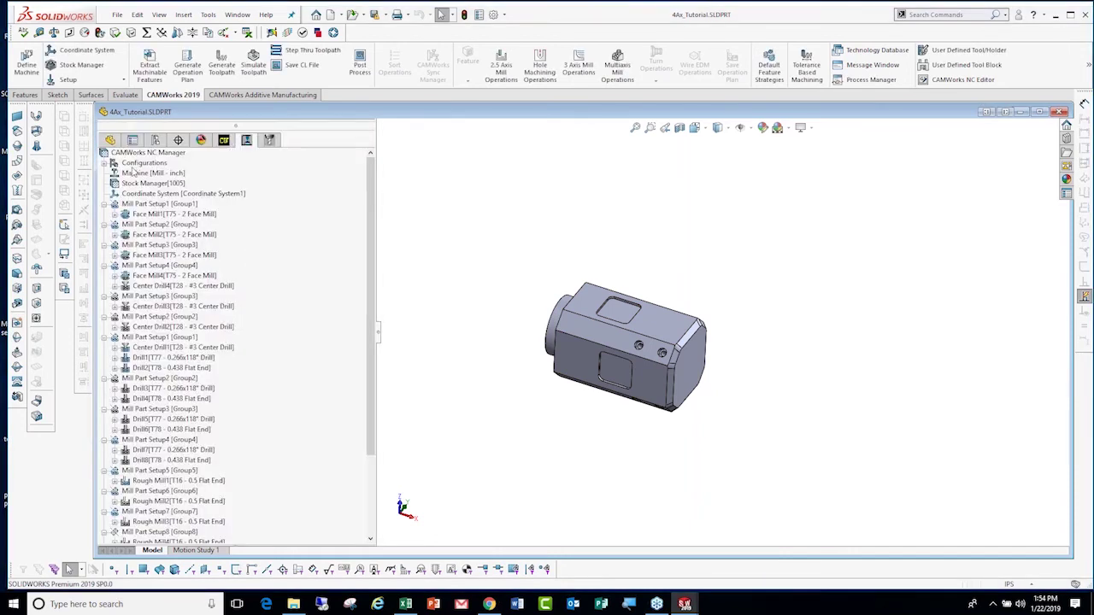
Run Standard - APT CL machine simulation from the CAMWorks NC Manager.
right_click(147, 156)
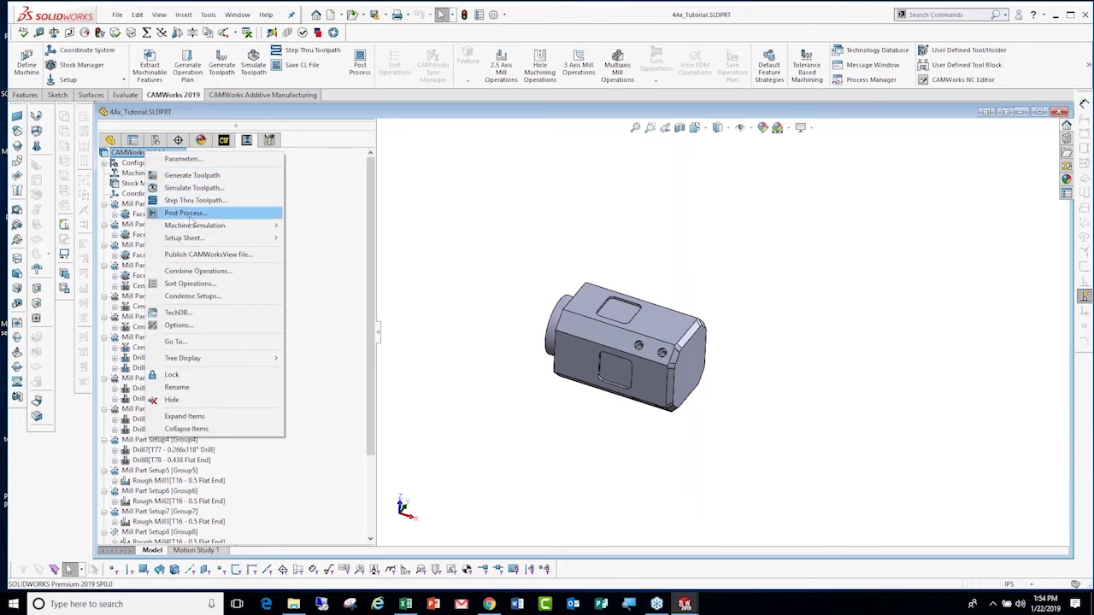
mouse_move(195, 225)
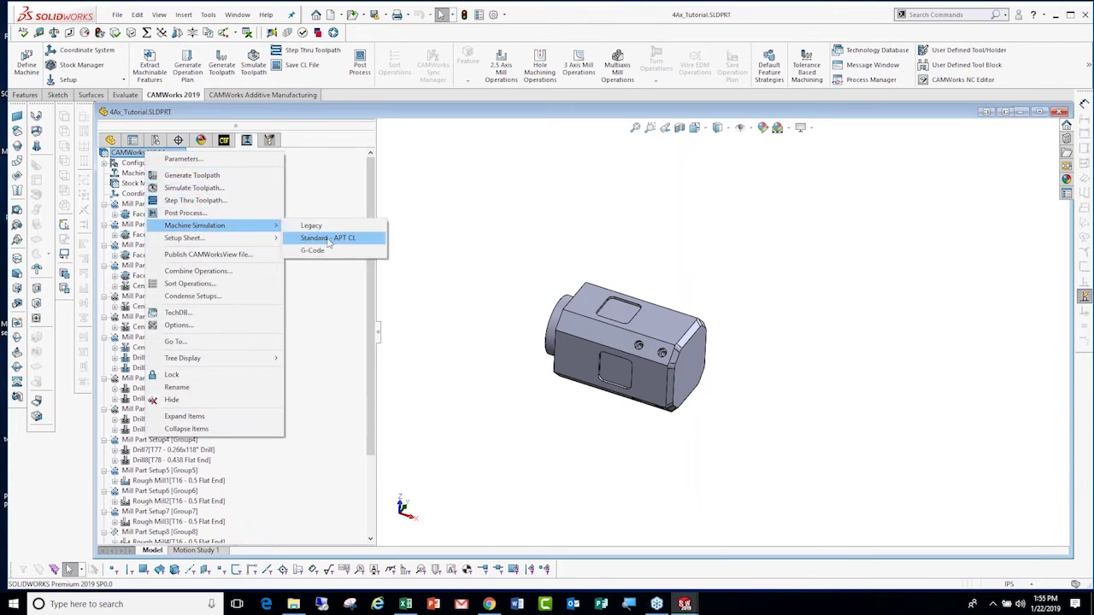
click(328, 239)
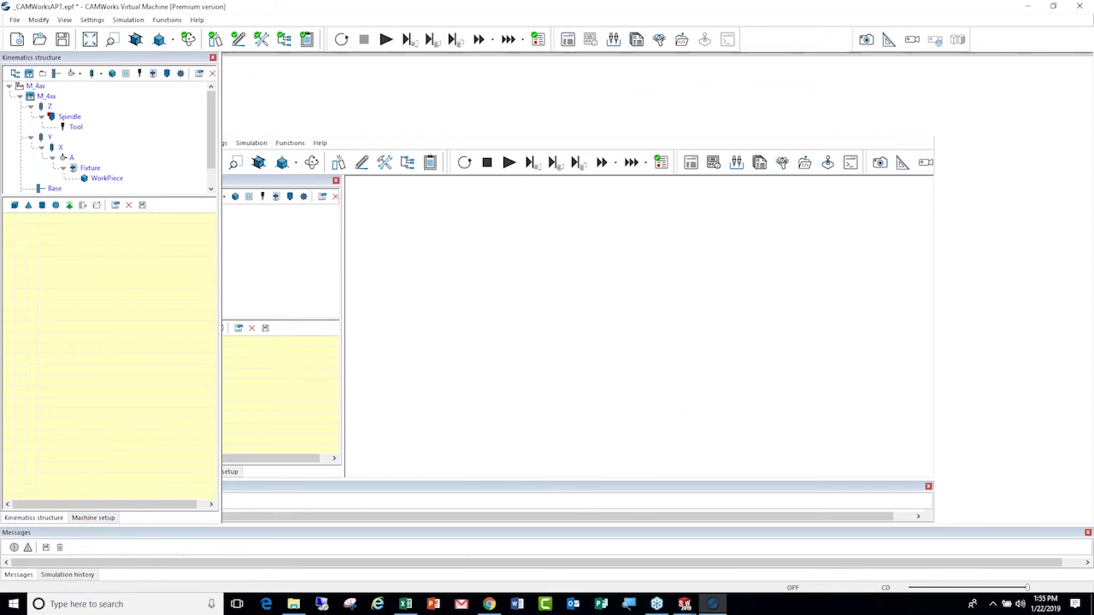
Zoom in on the machine table and toggle collision detection in the Simulation menu.
scroll(695, 284, up, 3)
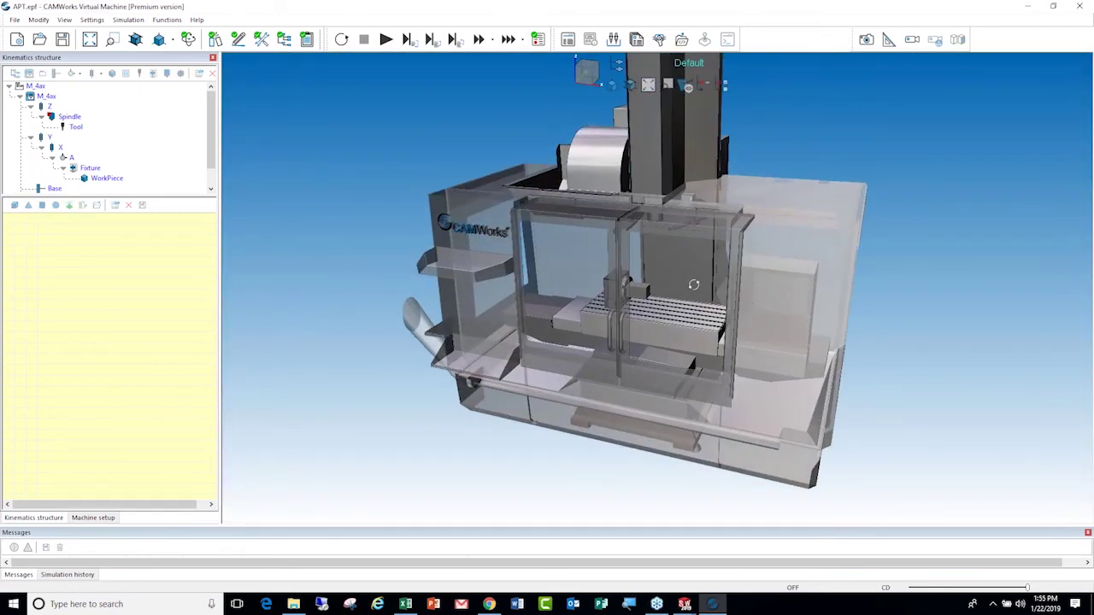
scroll(694, 284, up, 3)
scroll(687, 285, up, 3)
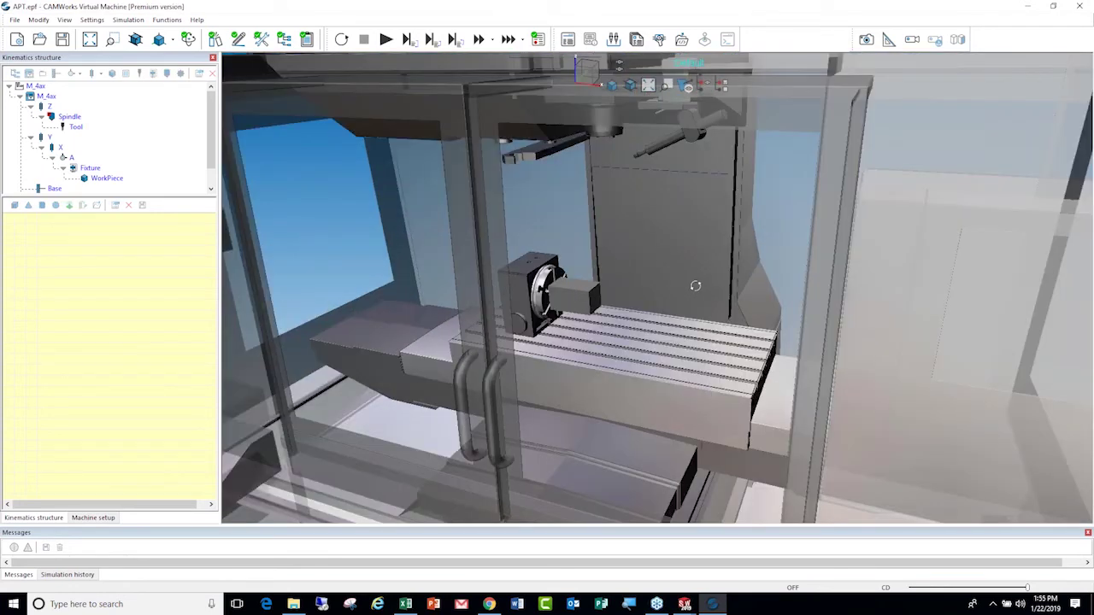
scroll(687, 285, up, 3)
click(130, 20)
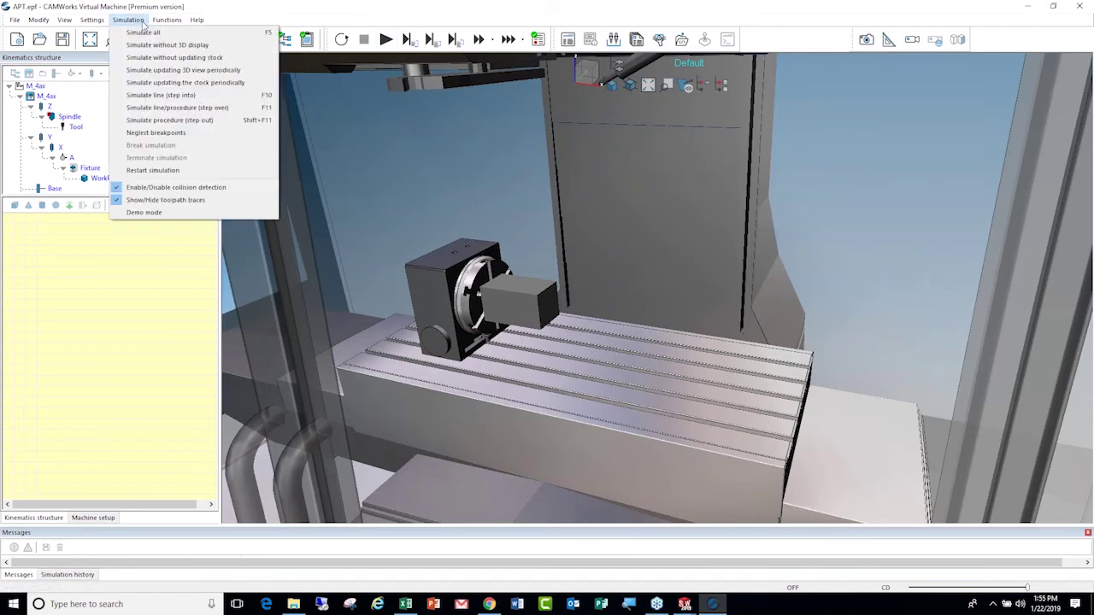
click(163, 188)
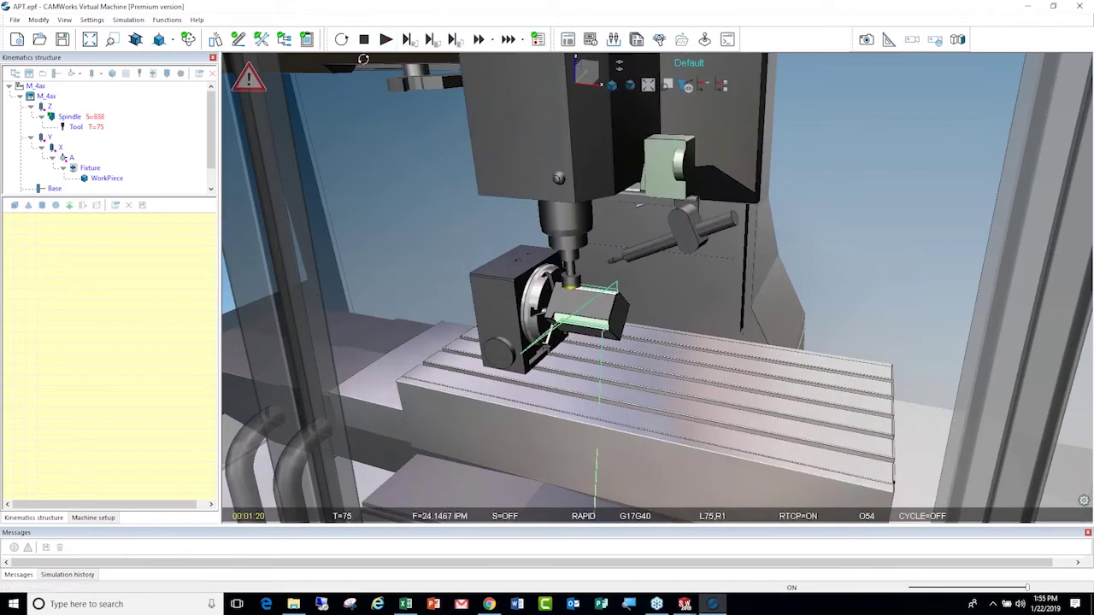
Stop and restart the simulation, play it from the start, and raise the playback speed.
click(364, 40)
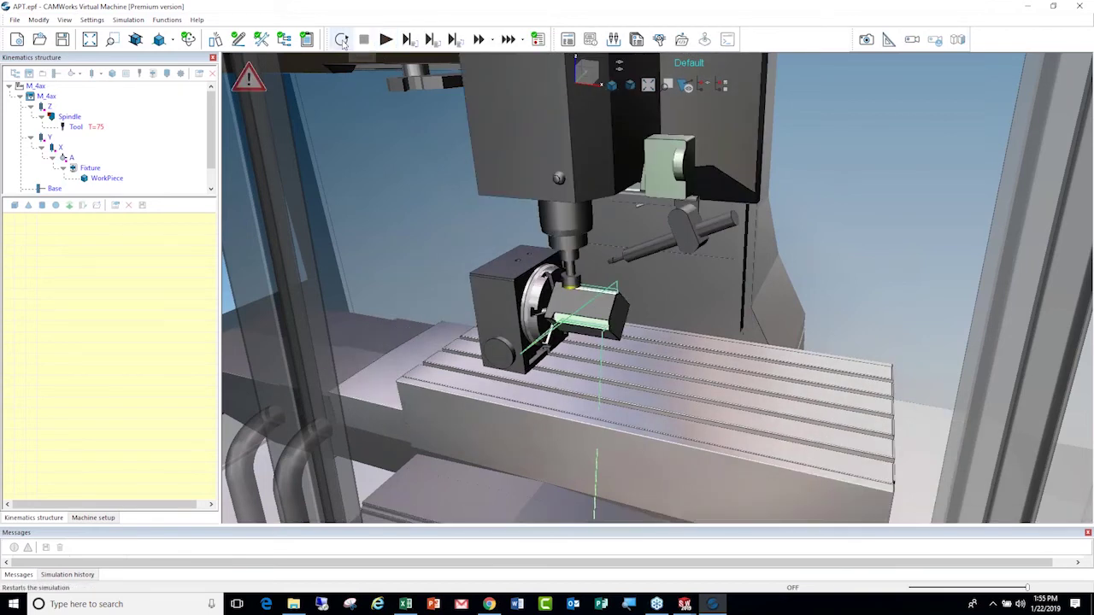
click(342, 40)
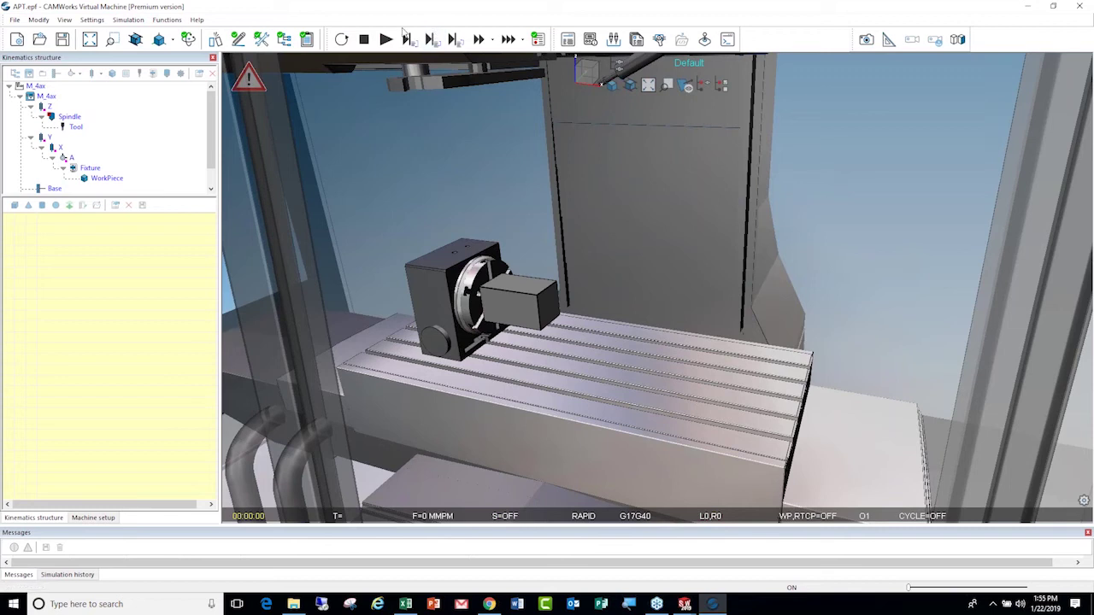
click(387, 40)
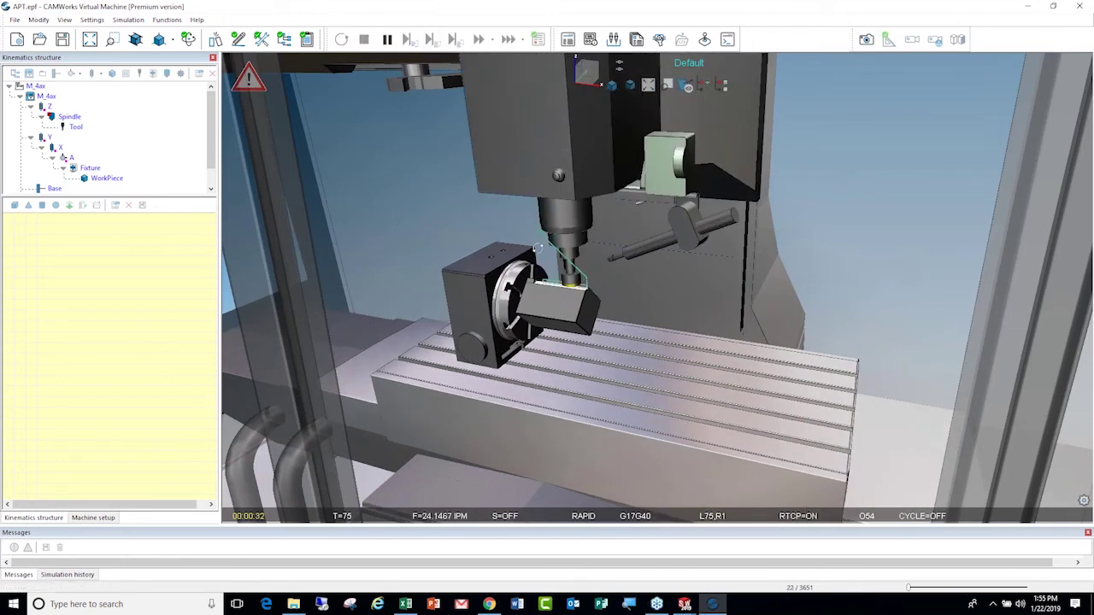
scroll(538, 248, up, 3)
scroll(633, 308, up, 2)
scroll(731, 363, up, 2)
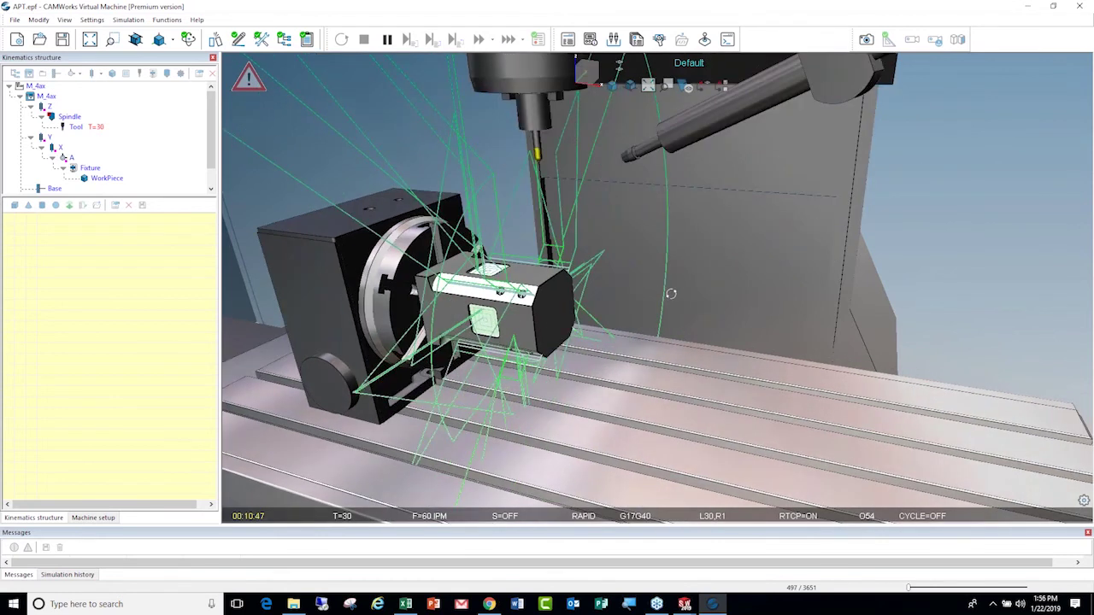
drag(909, 589, 1013, 588)
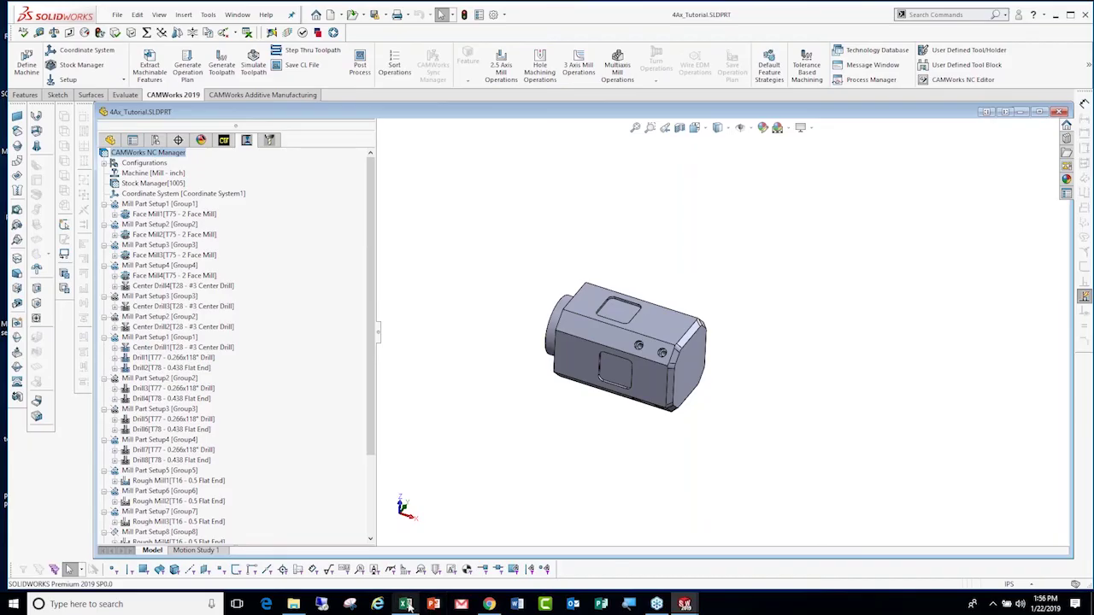
Launch PowerPoint from the Windows taskbar.
click(432, 606)
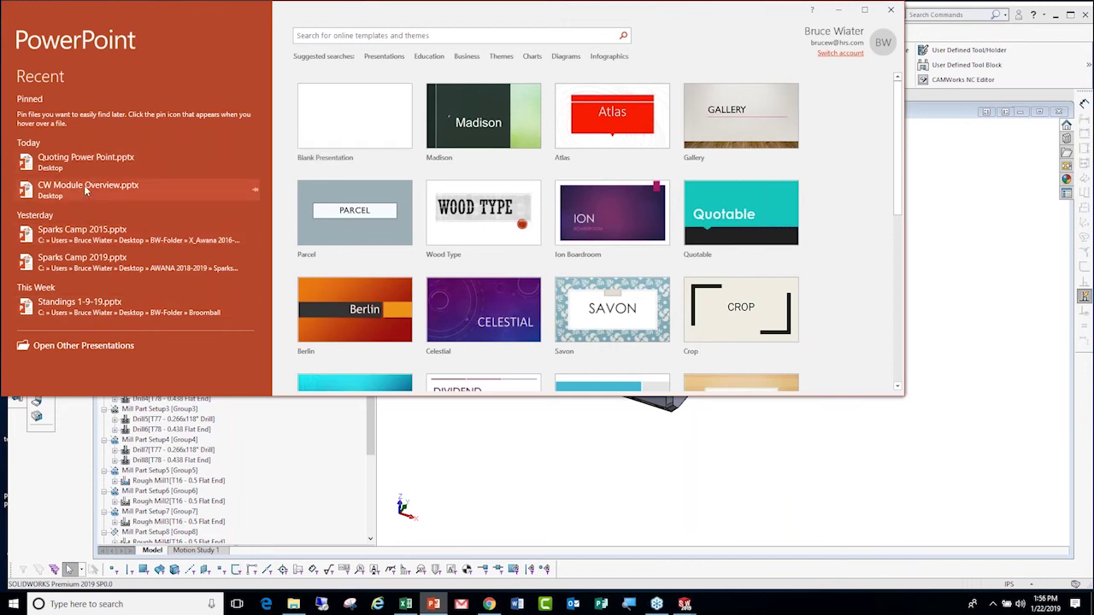
Open CW Module Overview.pptx maximized and start its slide show from the beginning.
click(86, 189)
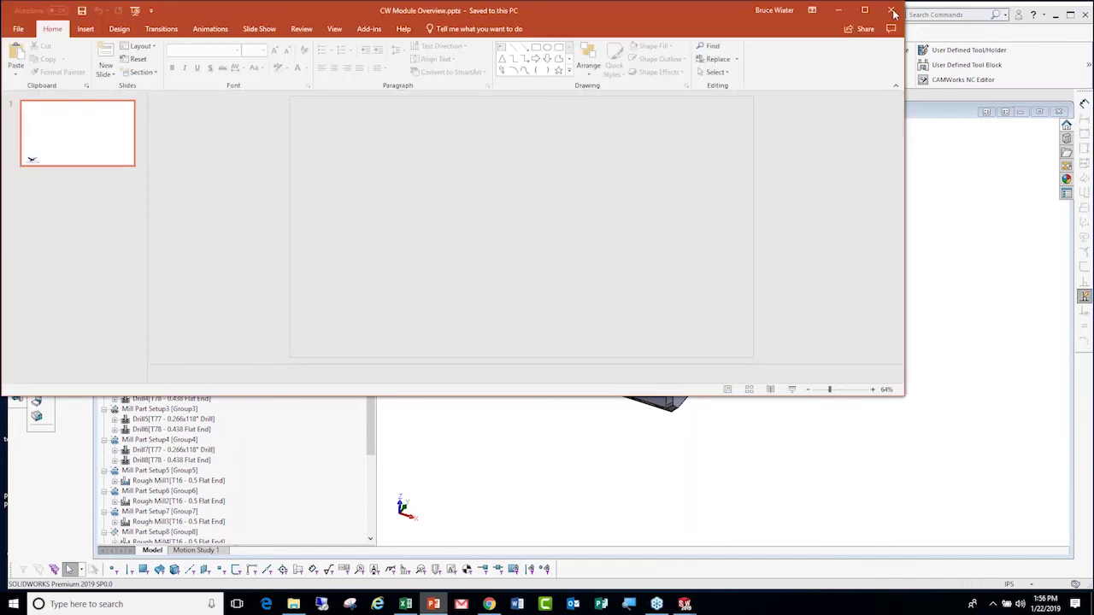
click(891, 10)
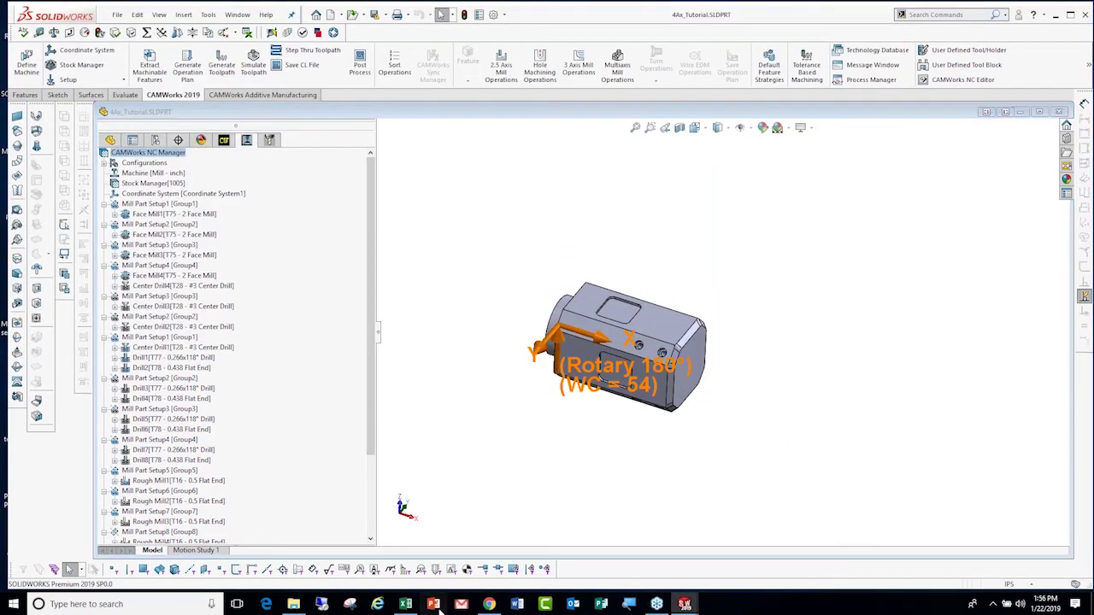
click(434, 604)
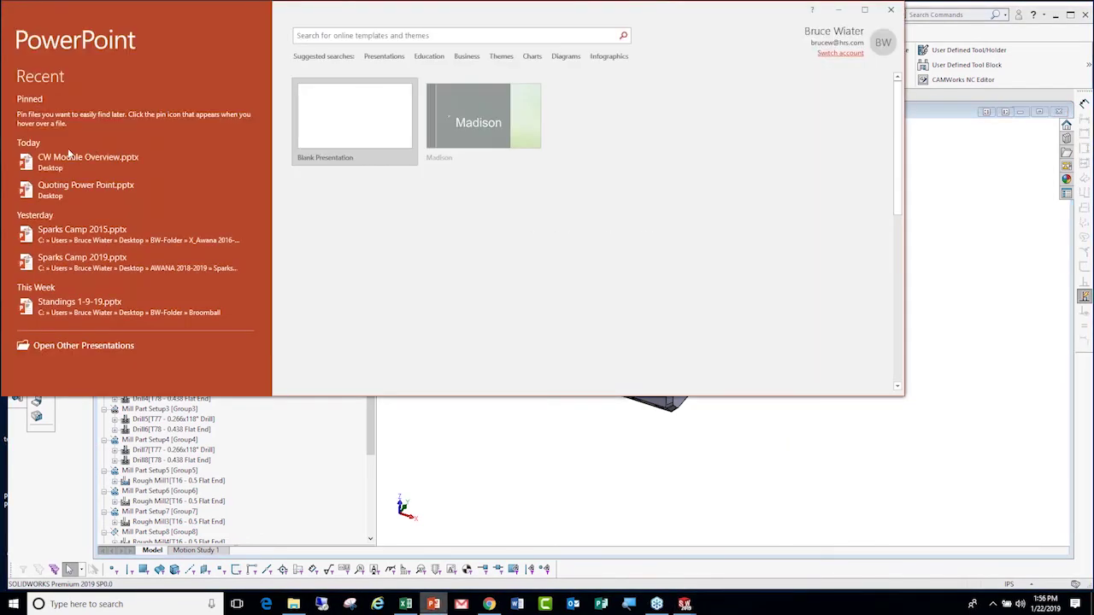
click(89, 159)
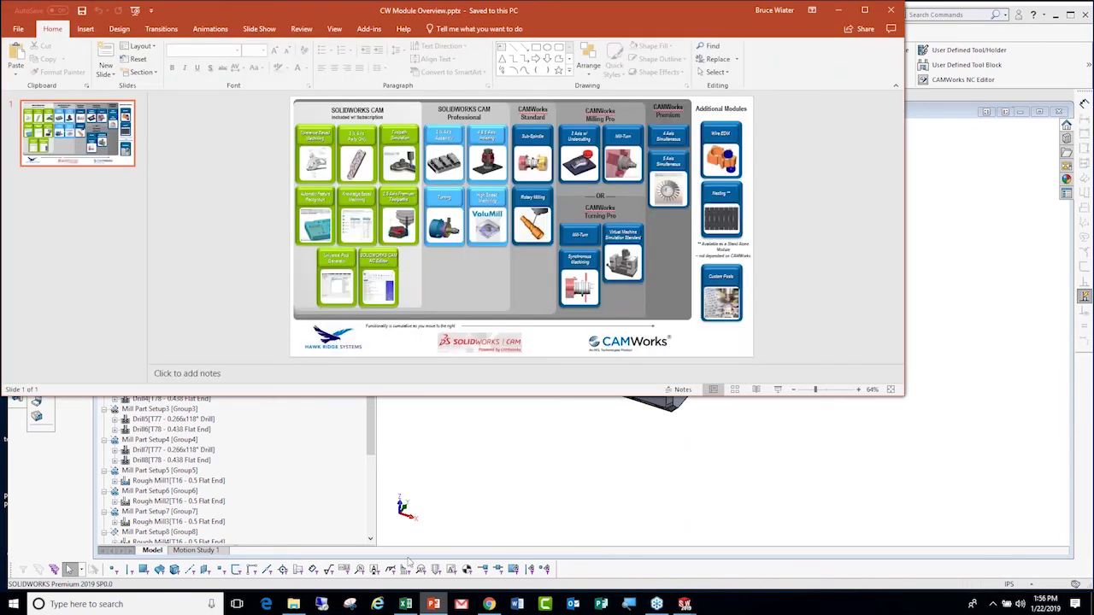
click(865, 9)
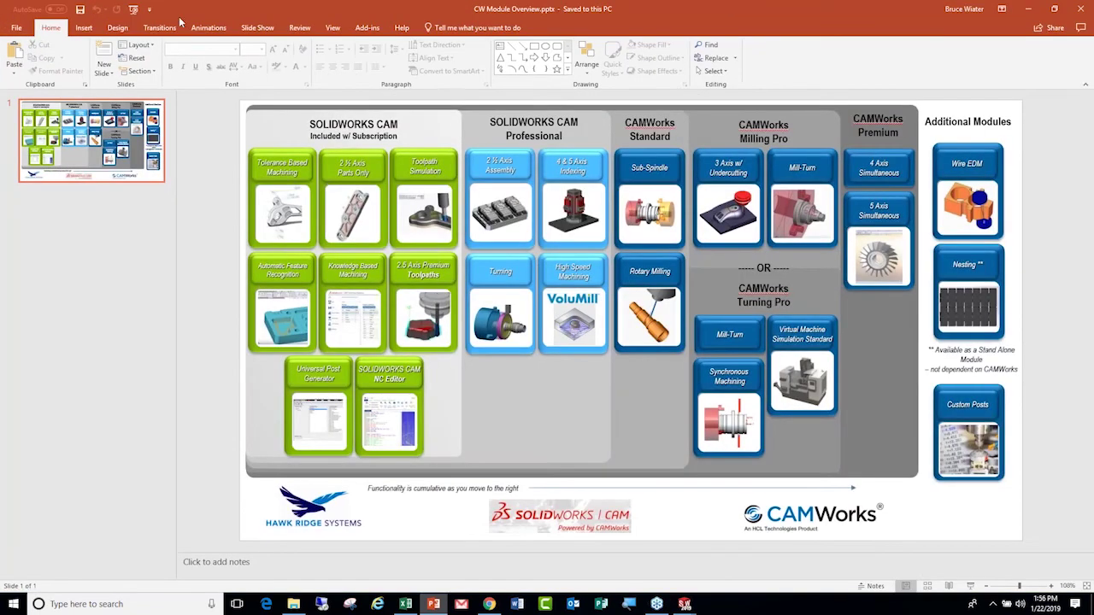
click(257, 27)
click(17, 68)
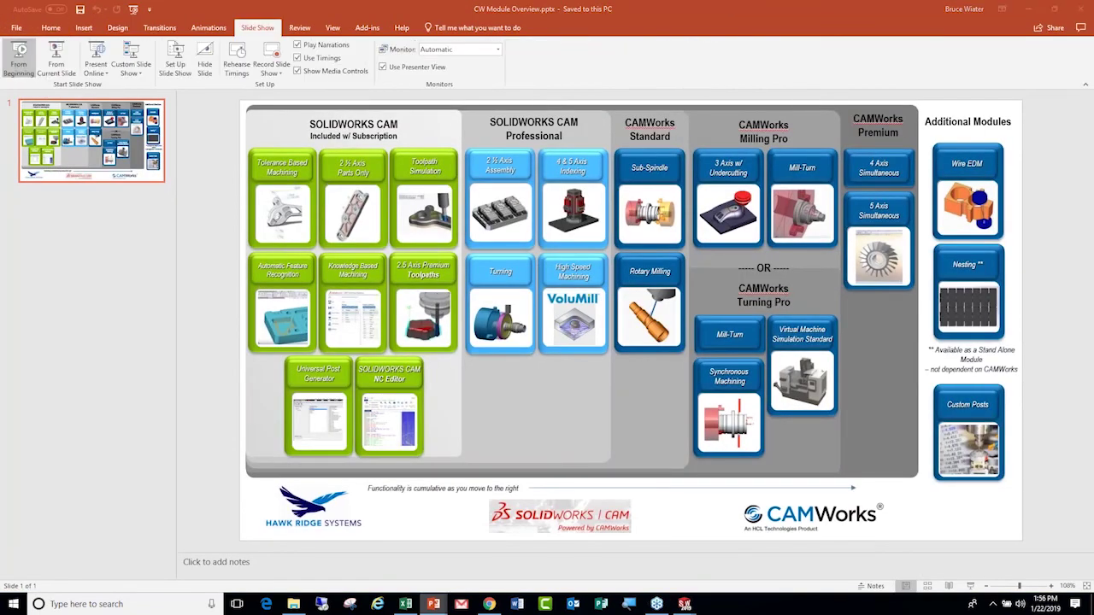
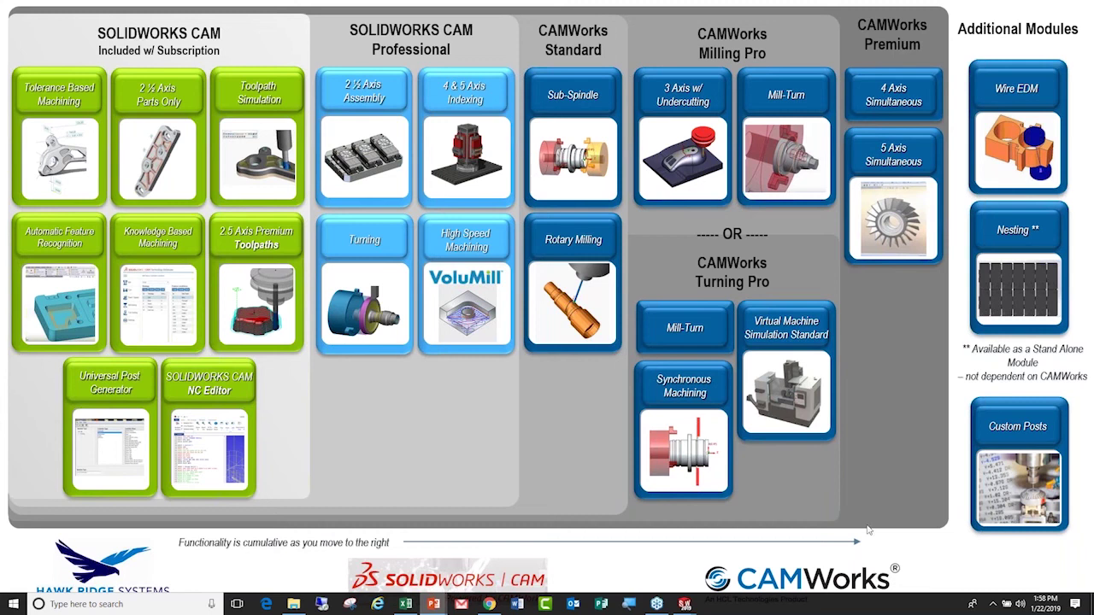
Bring Chrome forward on the Machine Monitoring Software page and scroll back to the top.
click(489, 603)
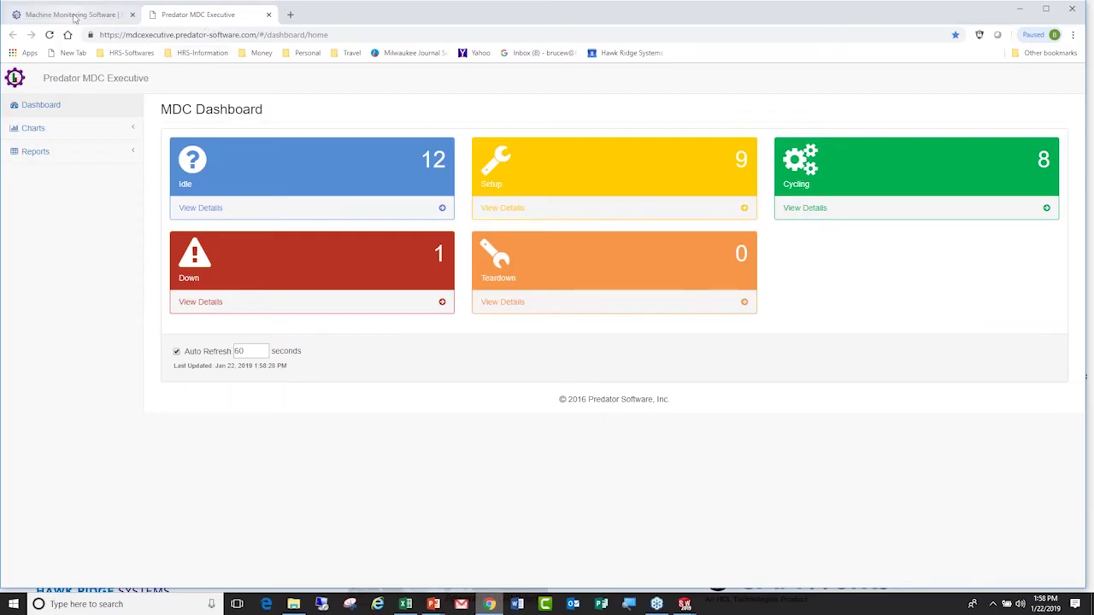
click(75, 16)
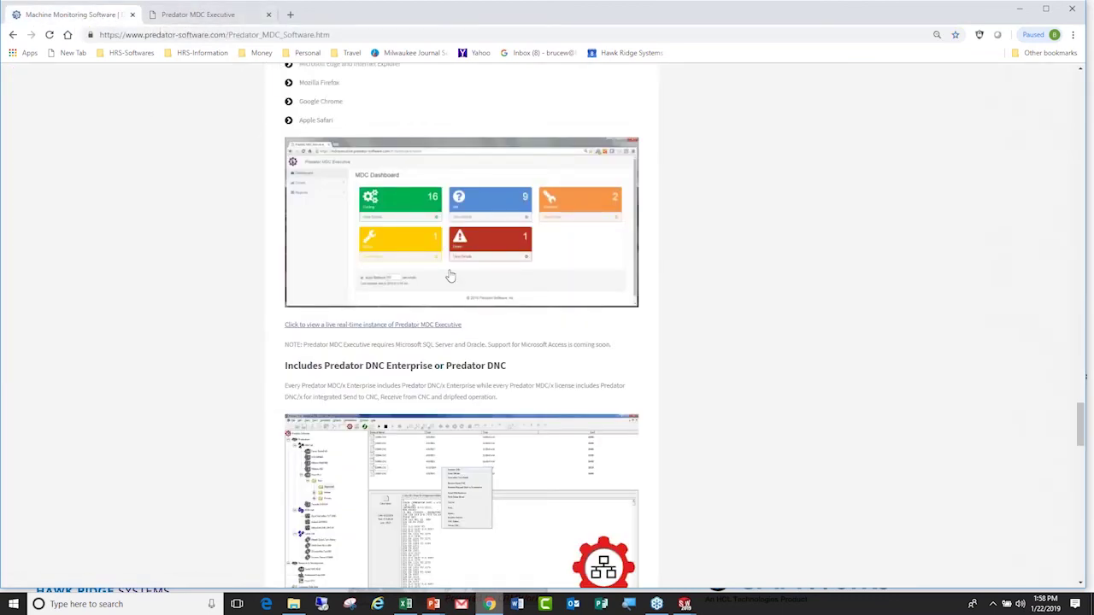
scroll(451, 276, up, 1)
scroll(451, 276, up, 20)
scroll(450, 276, up, 20)
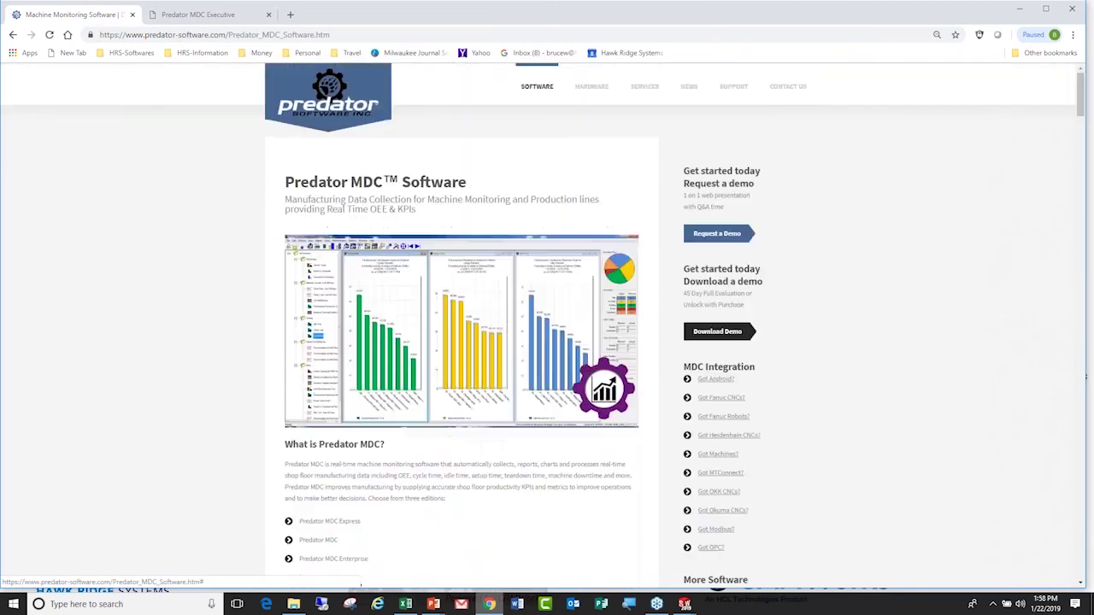
View the Predator software products page, then close Chrome and exit the slideshow.
click(537, 86)
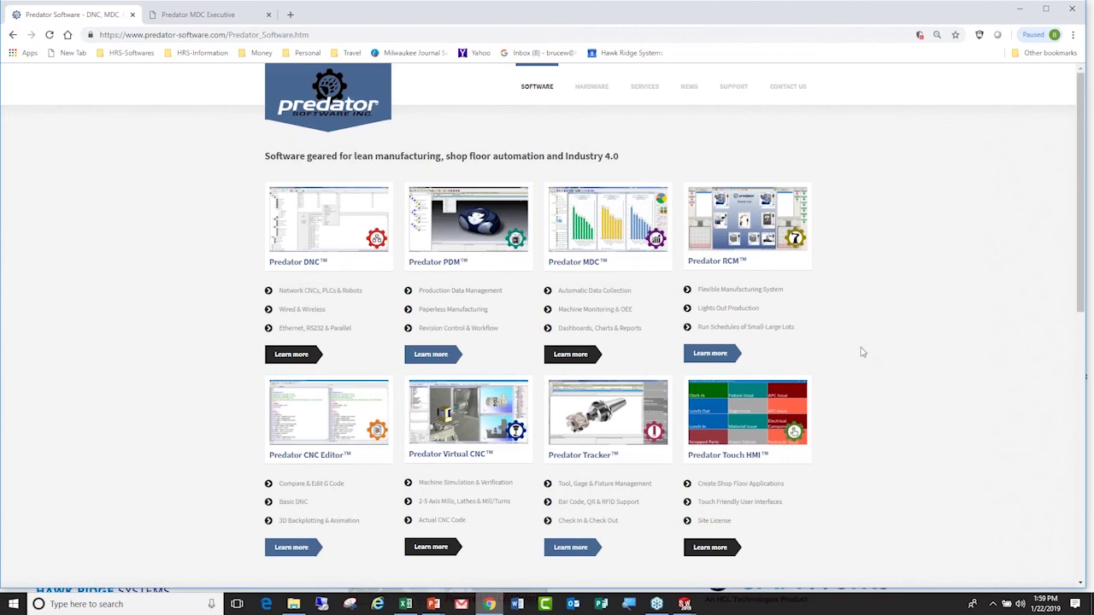
click(1073, 11)
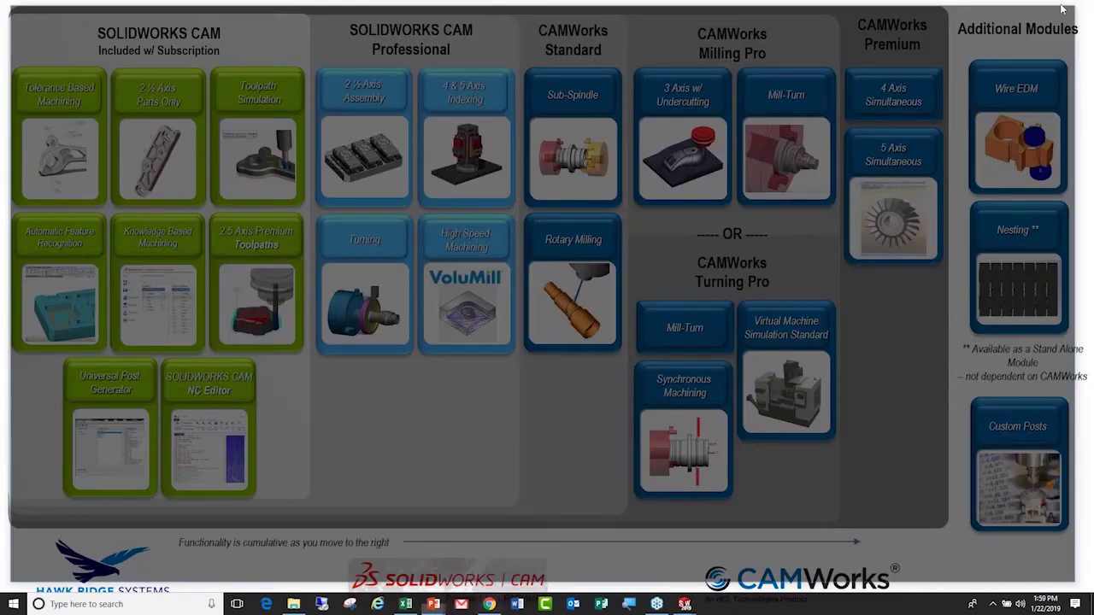
key(Escape)
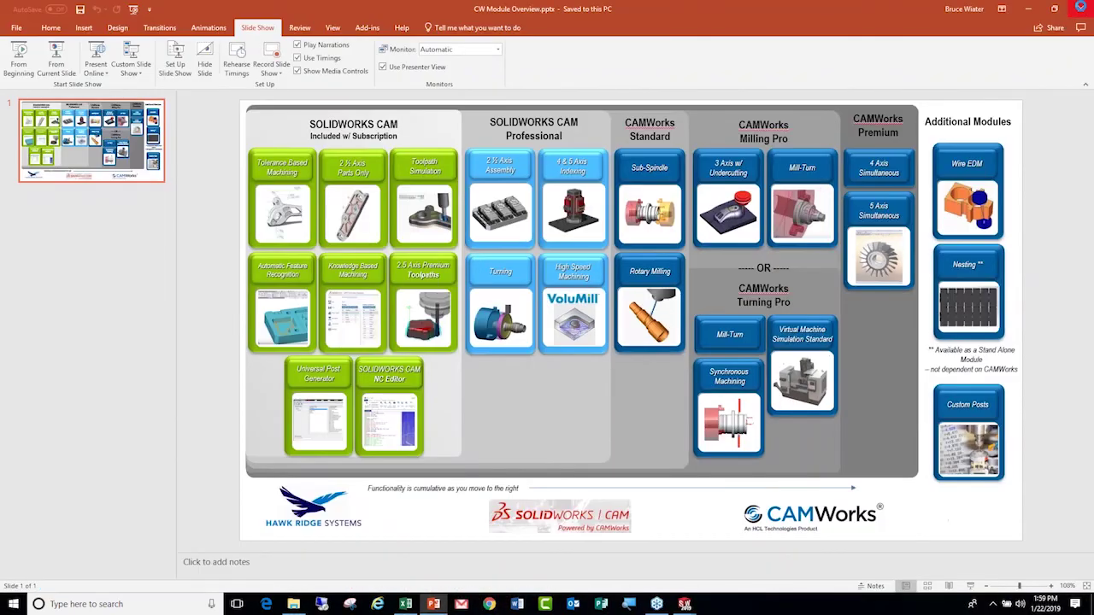
Close PowerPoint and navigate File Explorer to the C:\Windows\Fonts folder.
click(1079, 7)
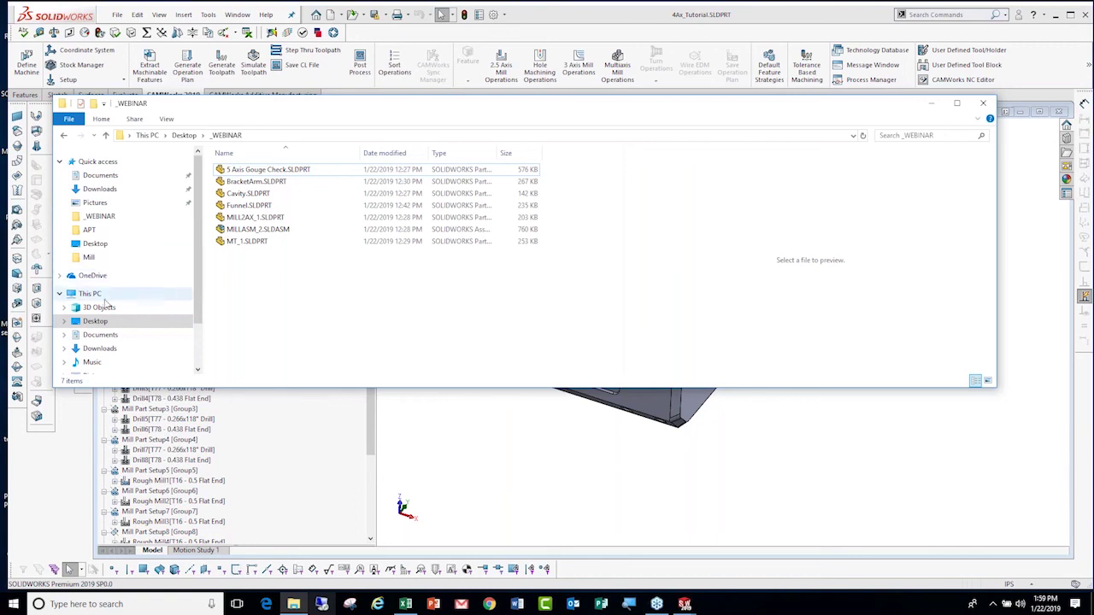
scroll(102, 308, down, 2)
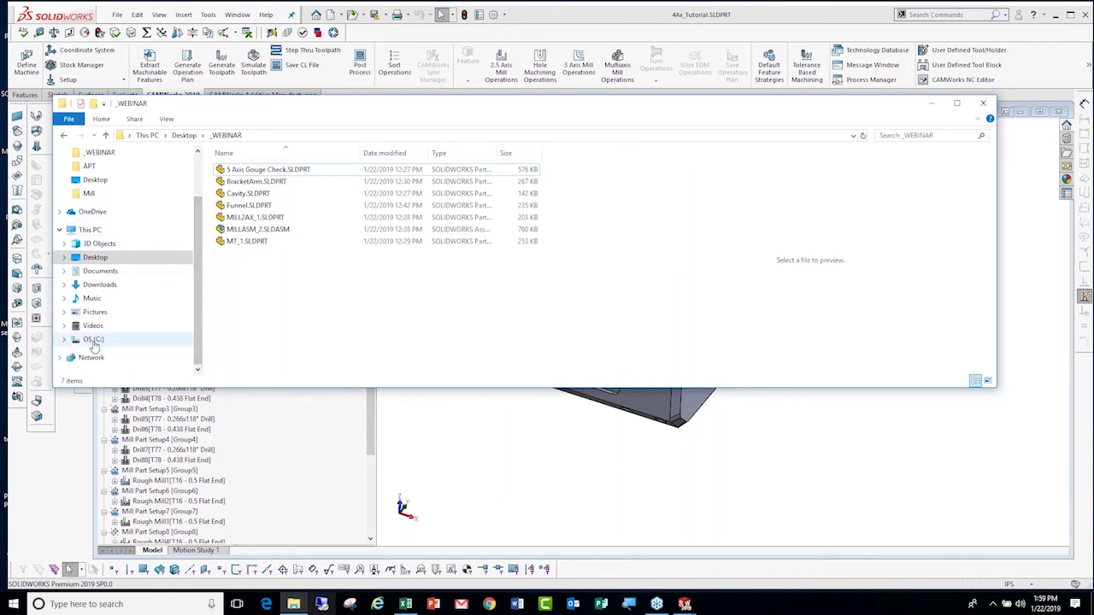
click(93, 340)
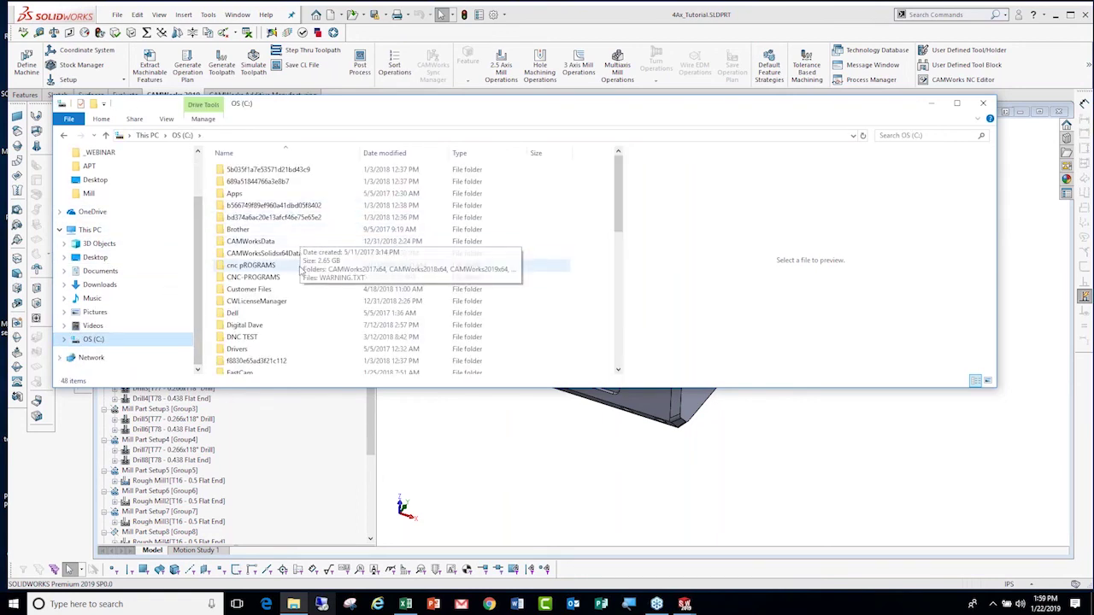
scroll(253, 272, down, 10)
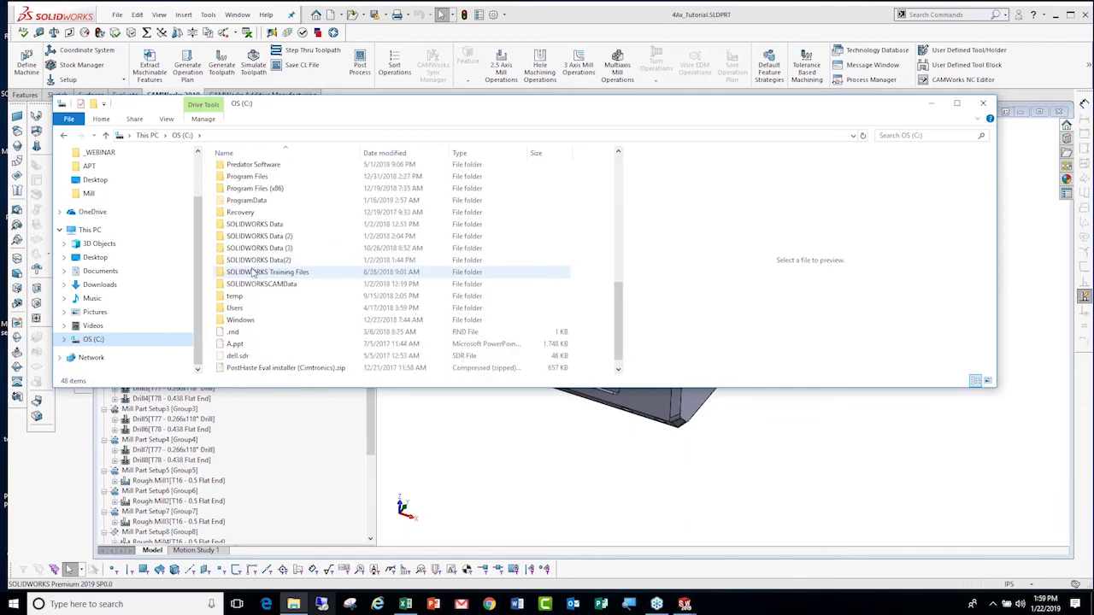
scroll(253, 282, down, 1)
double_click(243, 309)
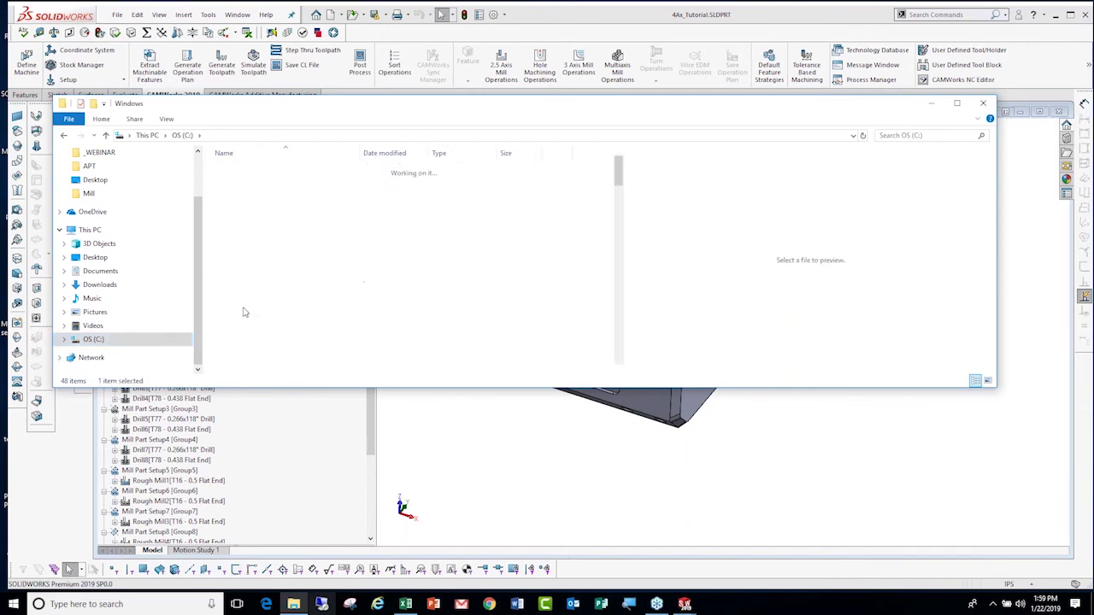
scroll(248, 286, down, 7)
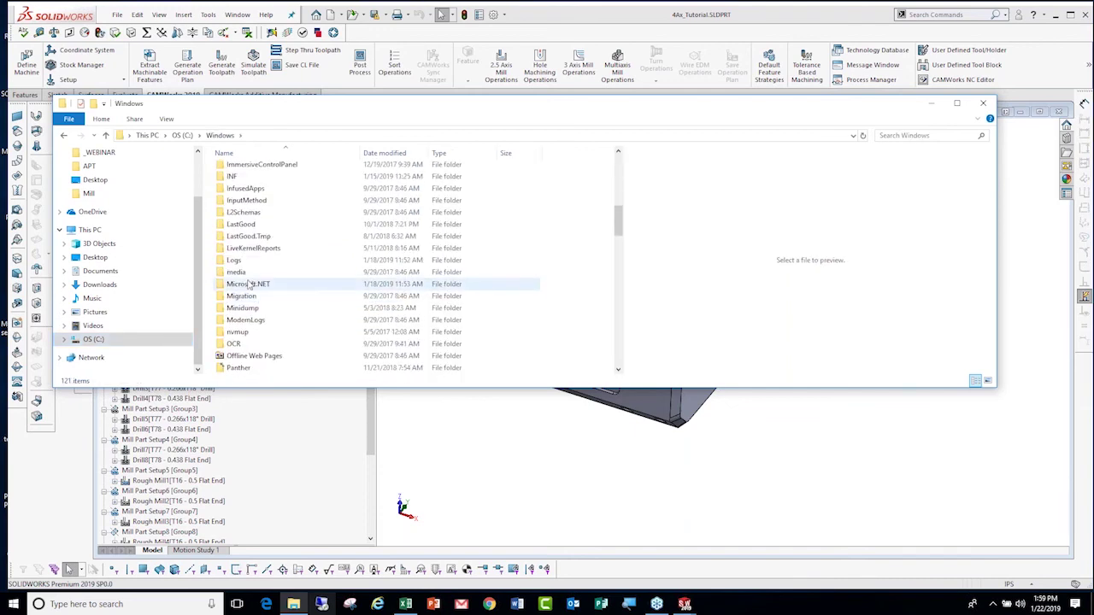
scroll(248, 282, up, 5)
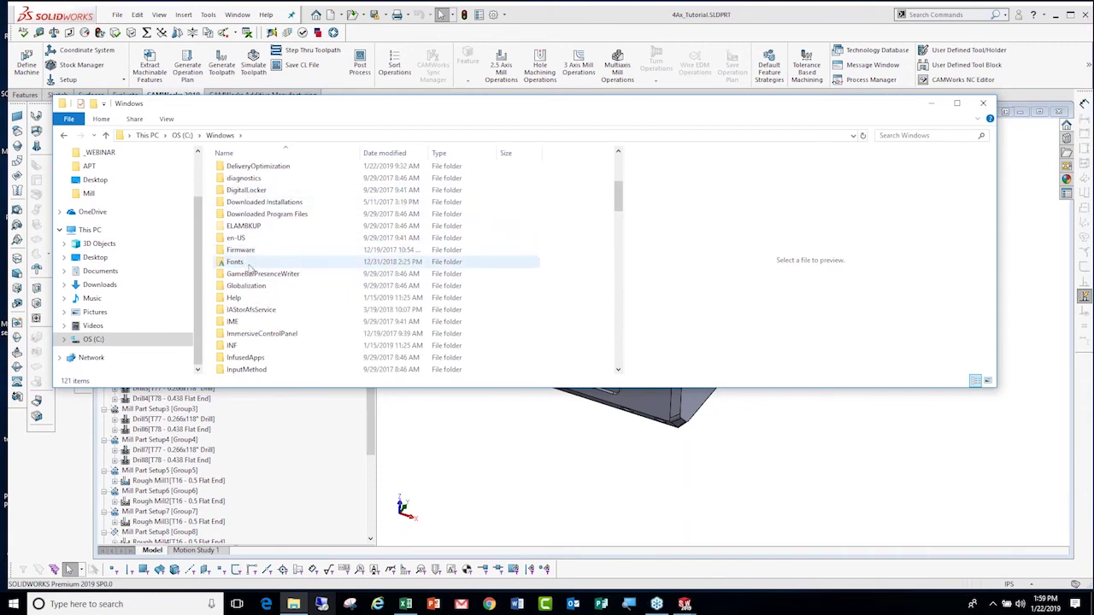
double_click(243, 262)
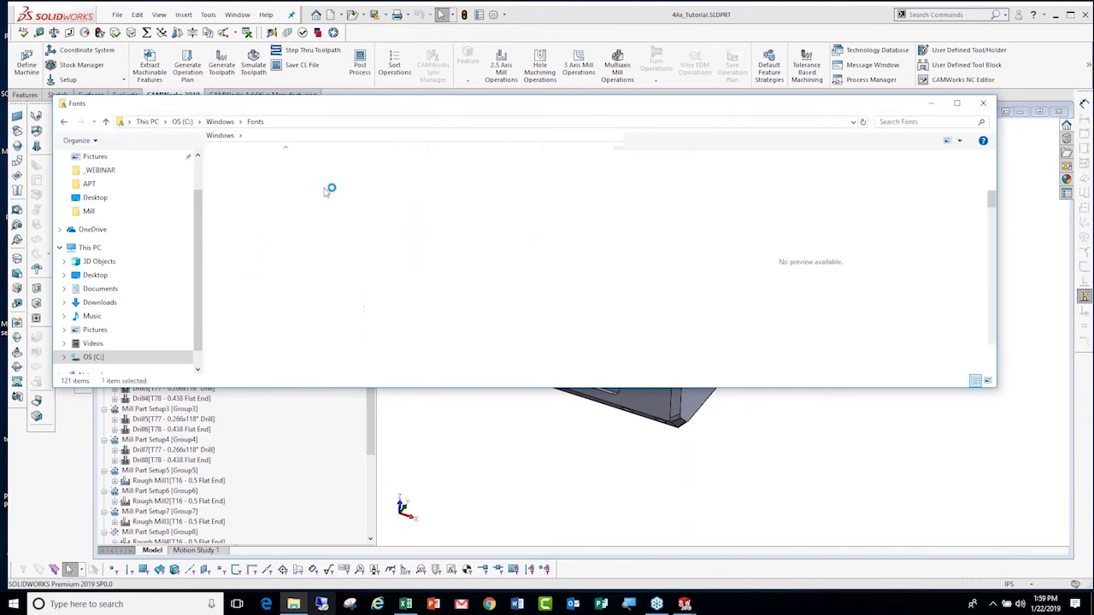
Locate the CAMWorks font in the Fonts folder and check its context options.
scroll(287, 342, down, 1)
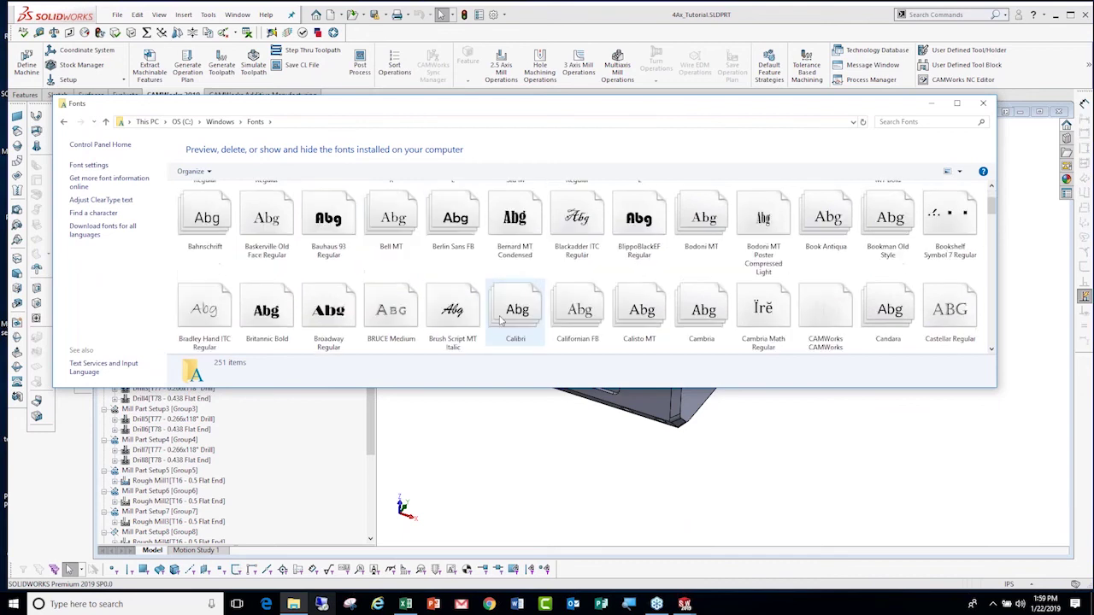
scroll(287, 342, down, 1)
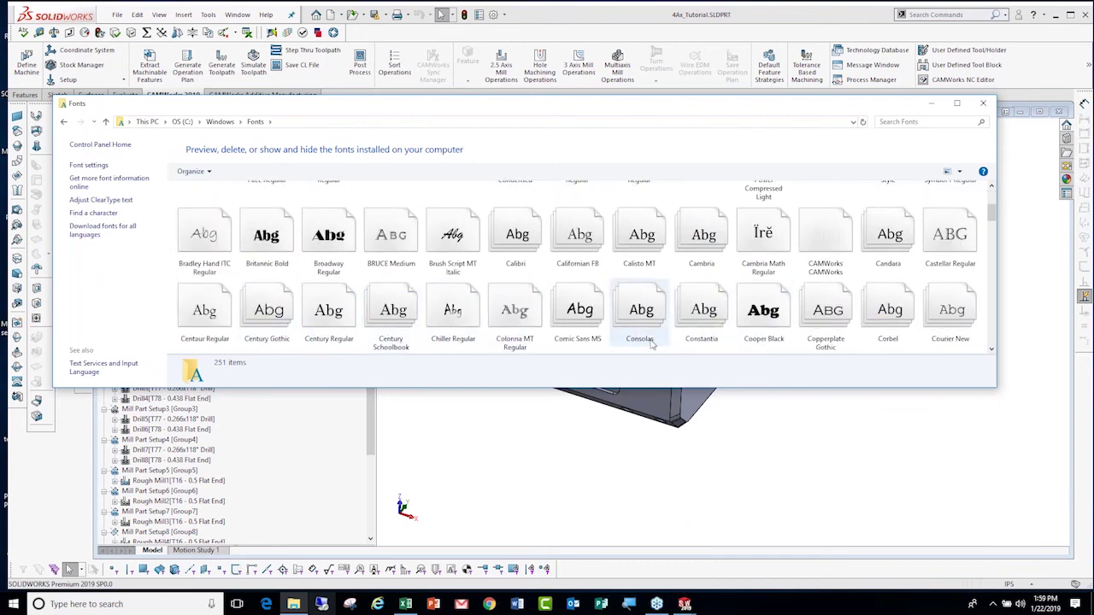
click(830, 244)
right_click(817, 238)
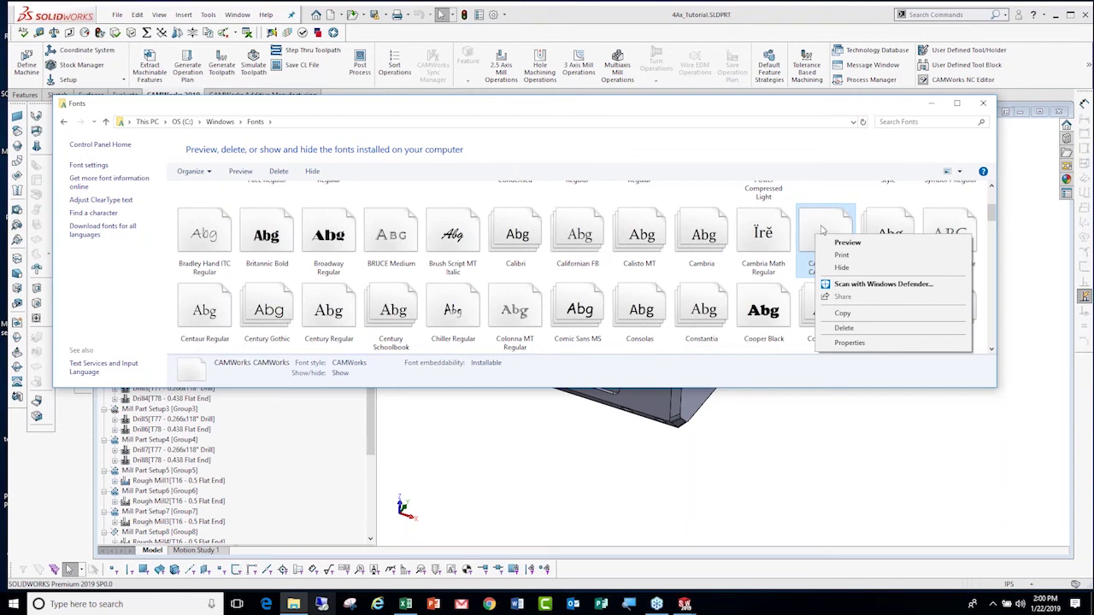
click(821, 230)
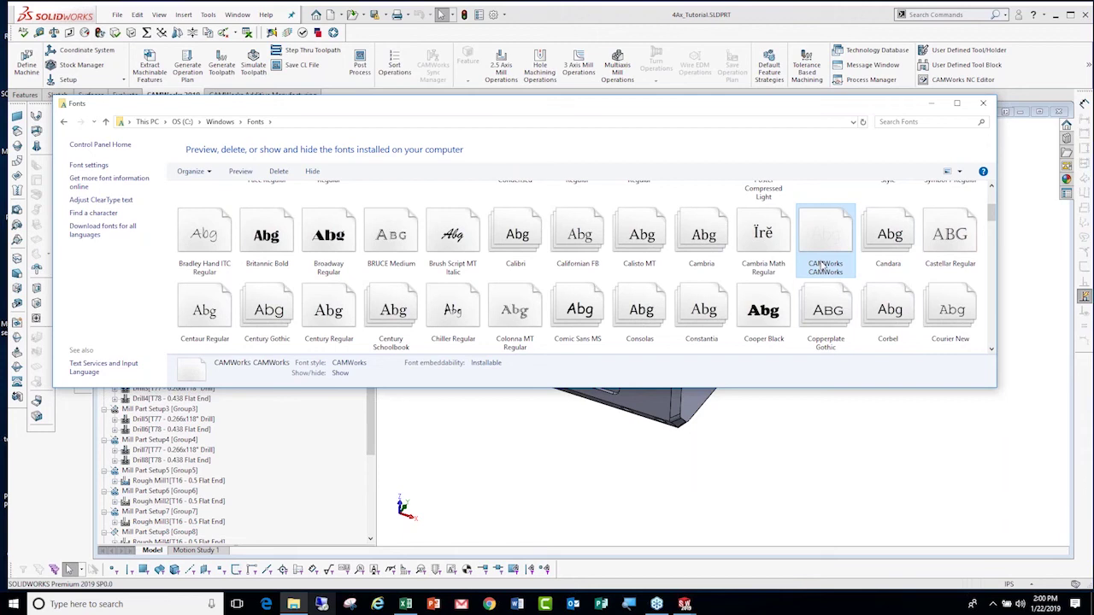
Close Fonts and both 4Ax tutorial parts without saving, then open MILL2AX_1.SLDPRT from recent files.
click(985, 103)
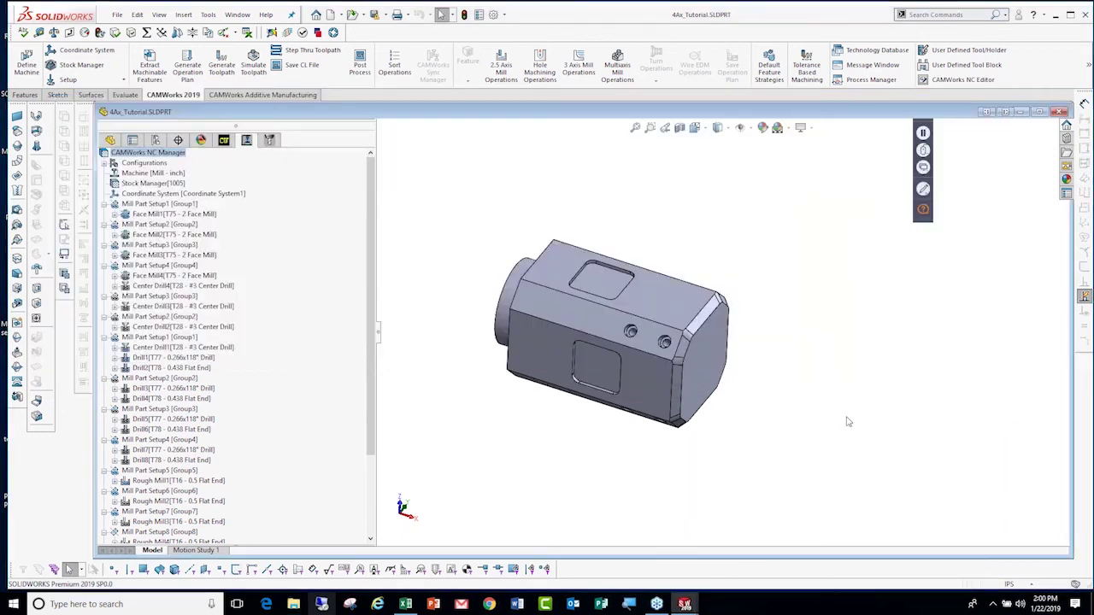
click(118, 14)
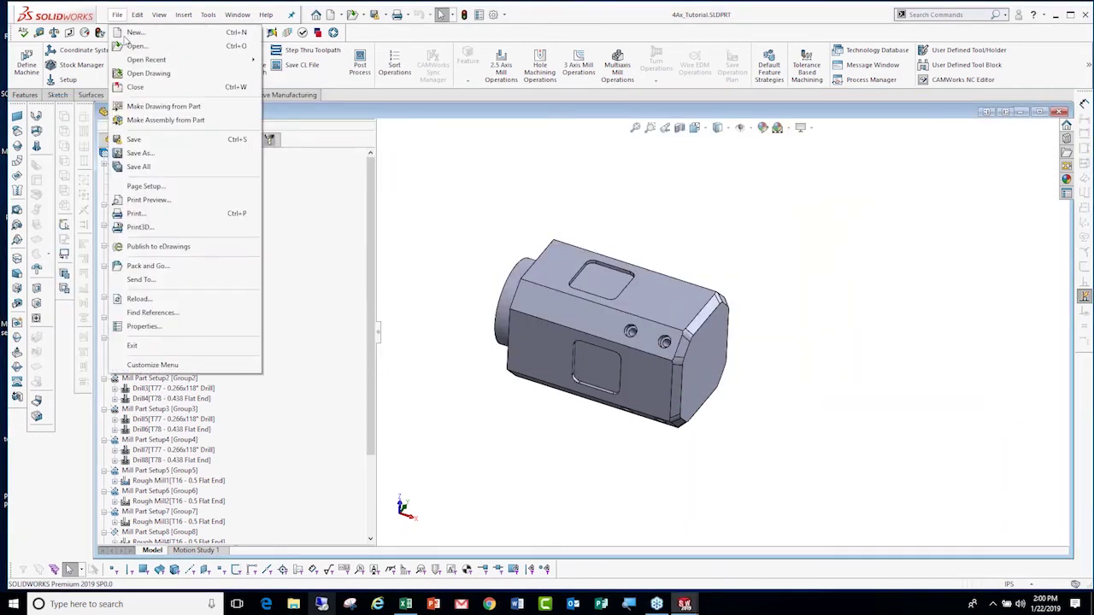
click(137, 87)
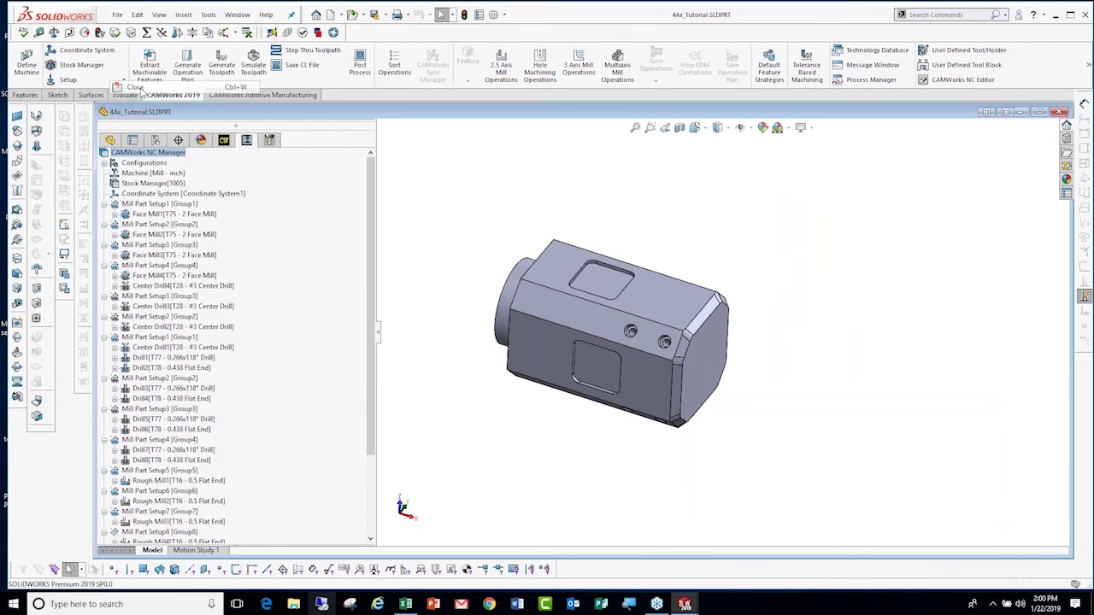
click(602, 328)
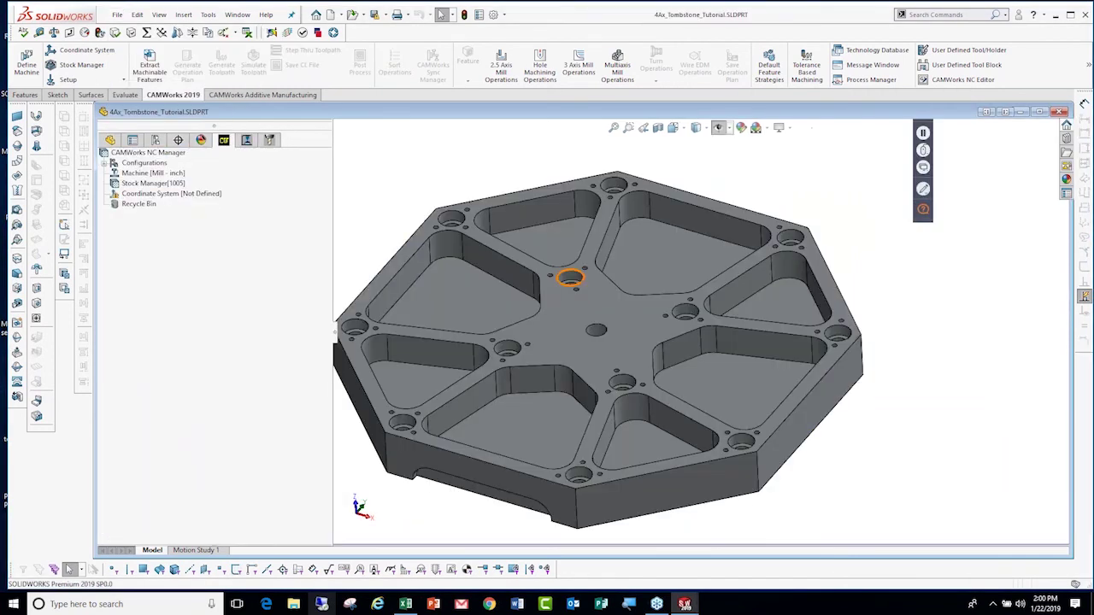
click(117, 15)
click(135, 87)
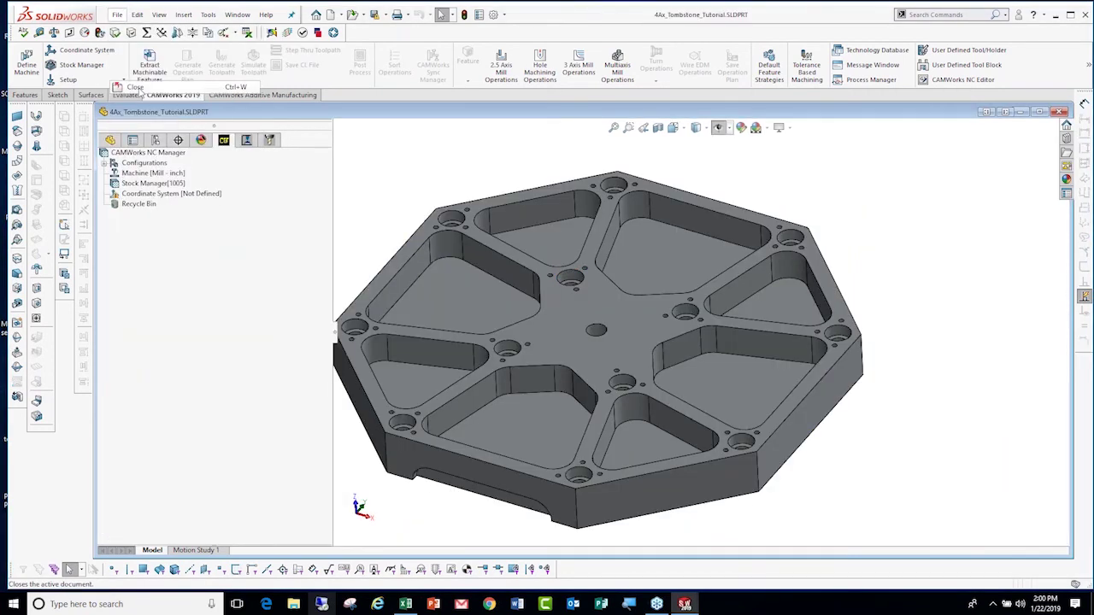
click(618, 328)
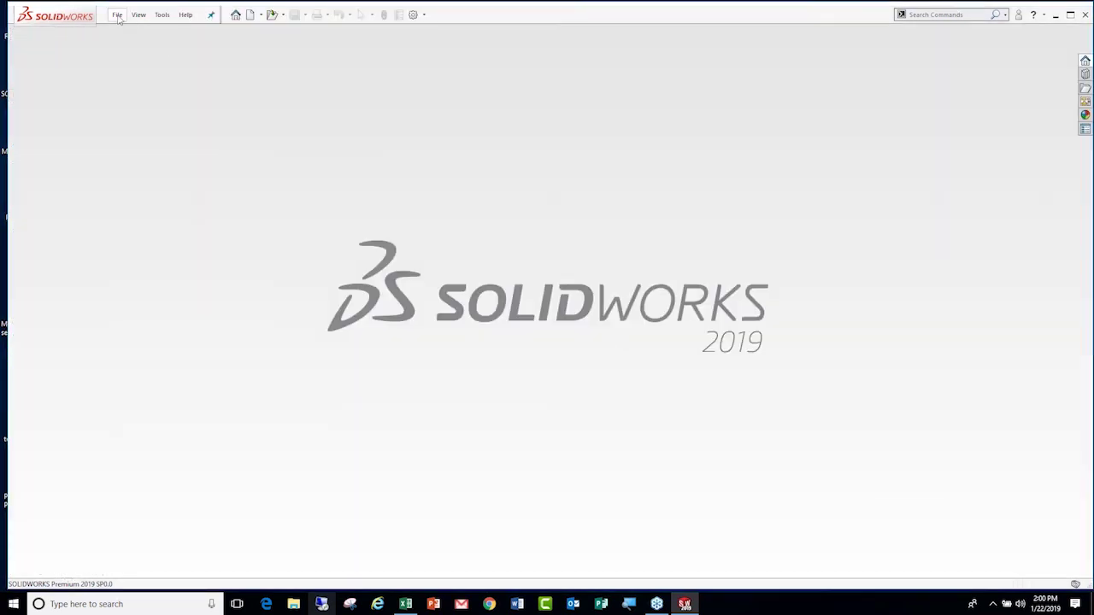
click(118, 16)
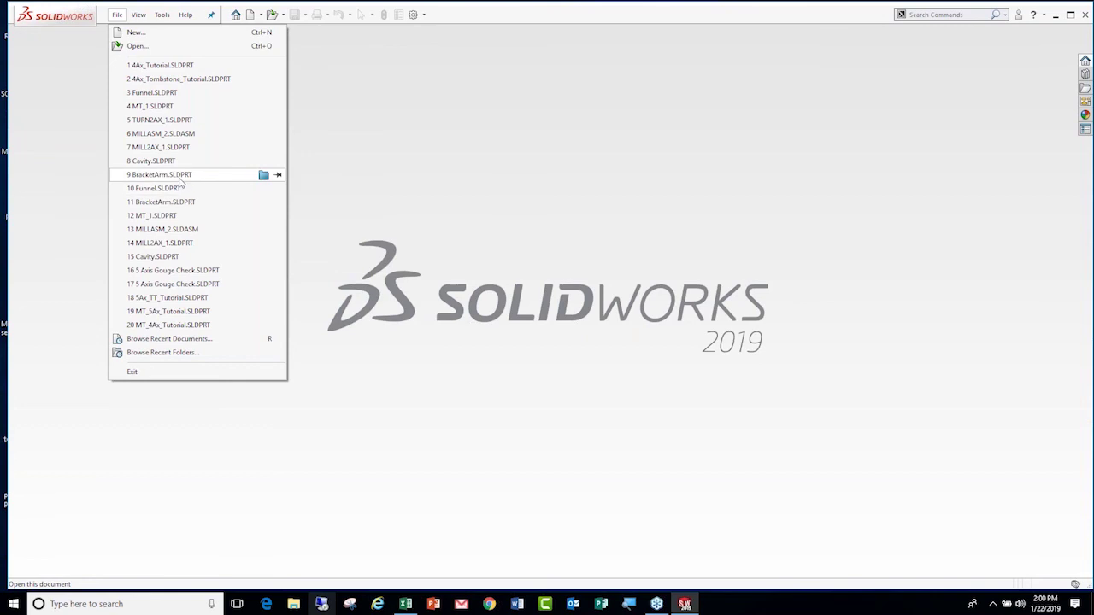
mouse_move(163, 174)
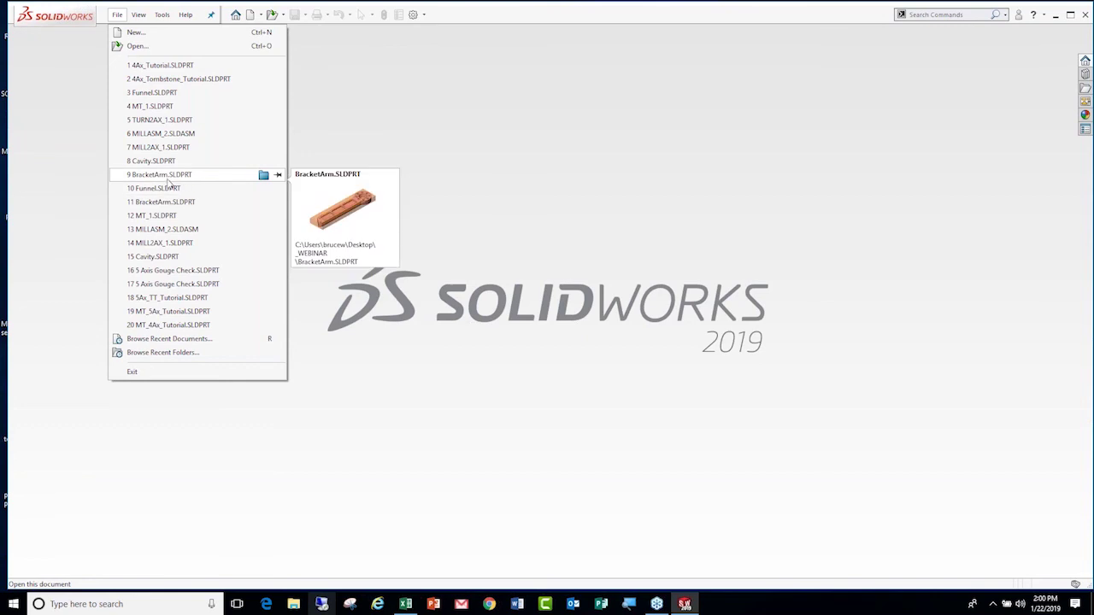
click(176, 147)
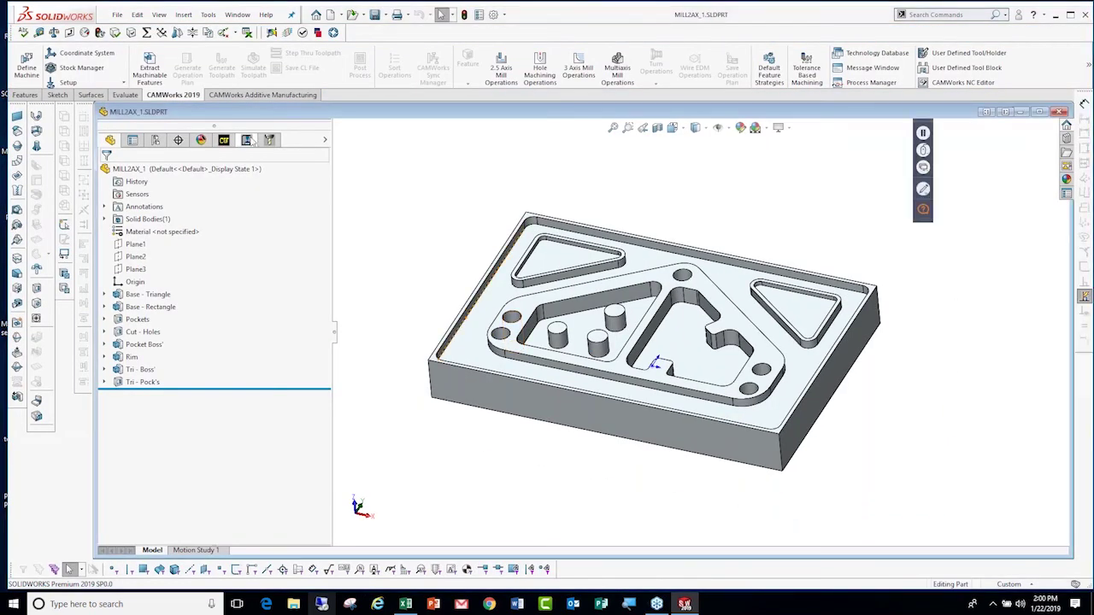
In the CAMWorks NC Manager, extract machinable features and generate toolpaths for all operations.
click(223, 140)
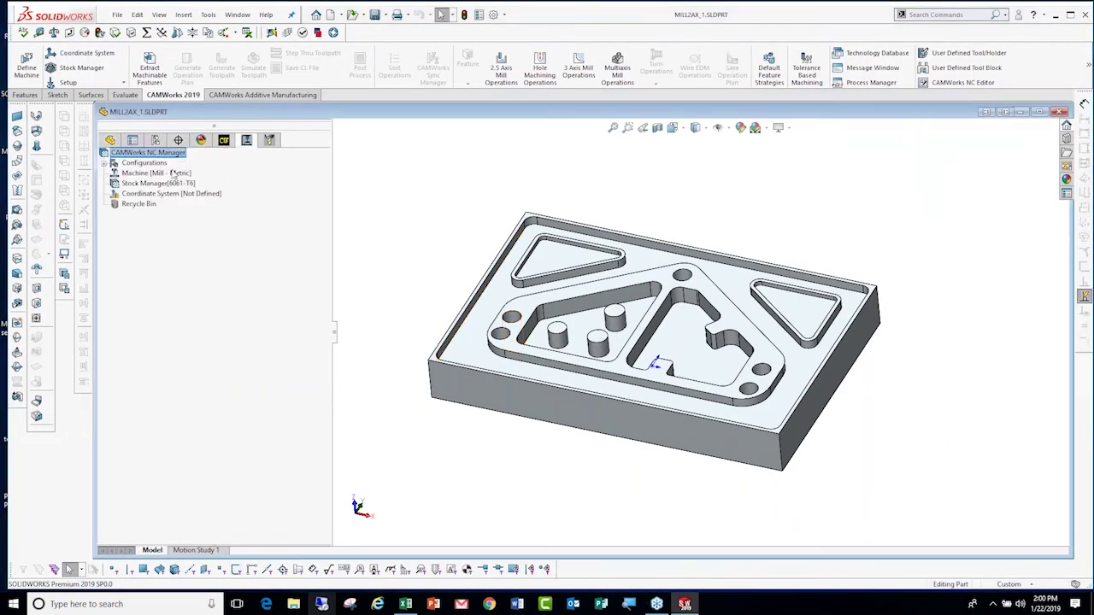
click(150, 66)
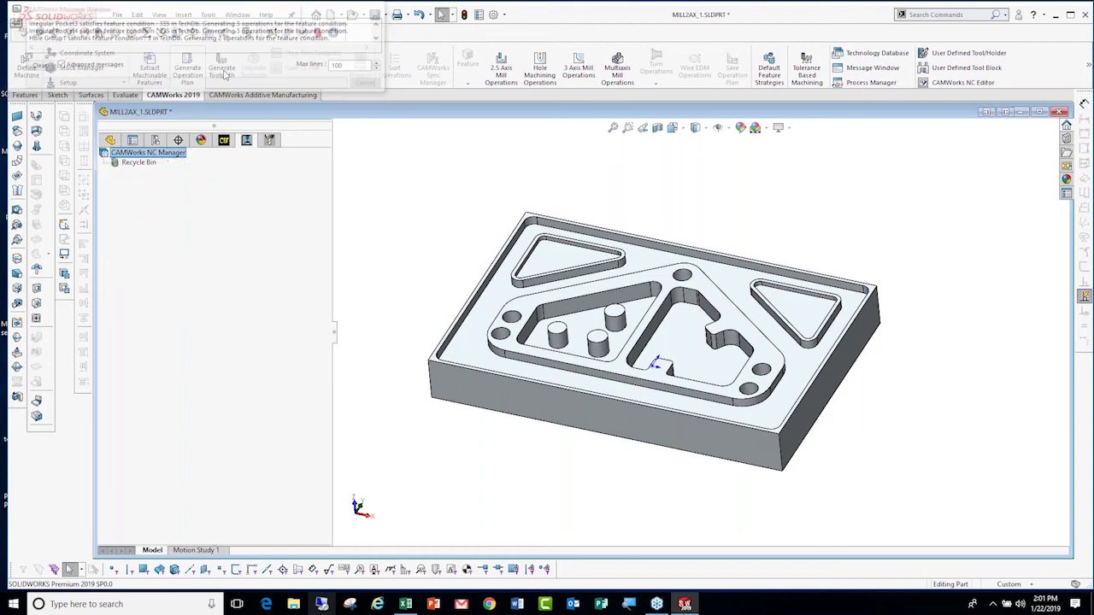
click(225, 75)
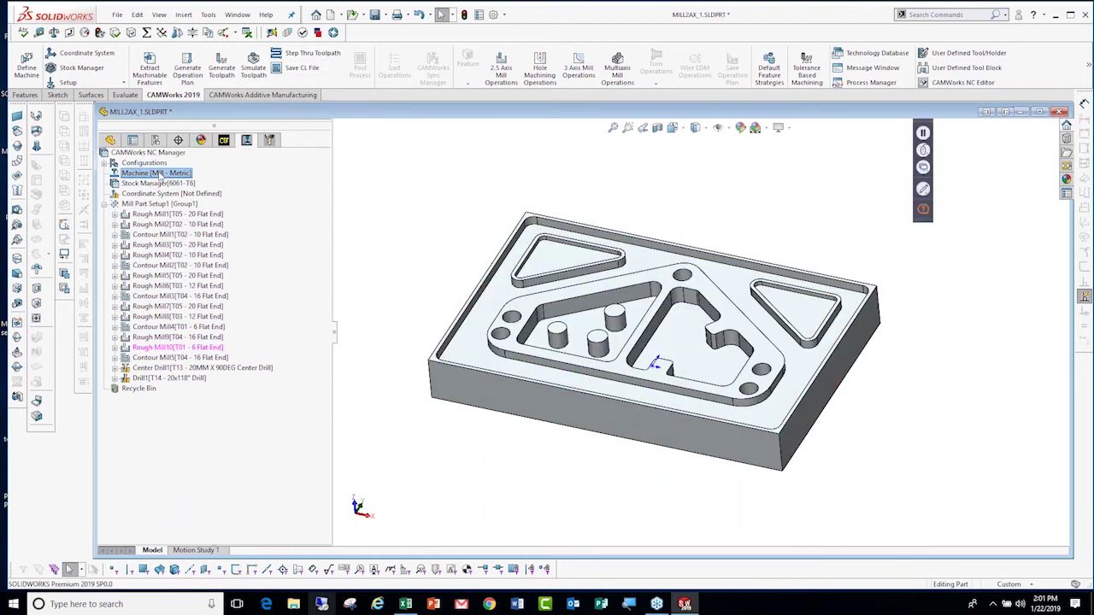
Set the machine's post processor to HAAS4AX and back to HAAS1, then confirm.
right_click(159, 173)
click(193, 182)
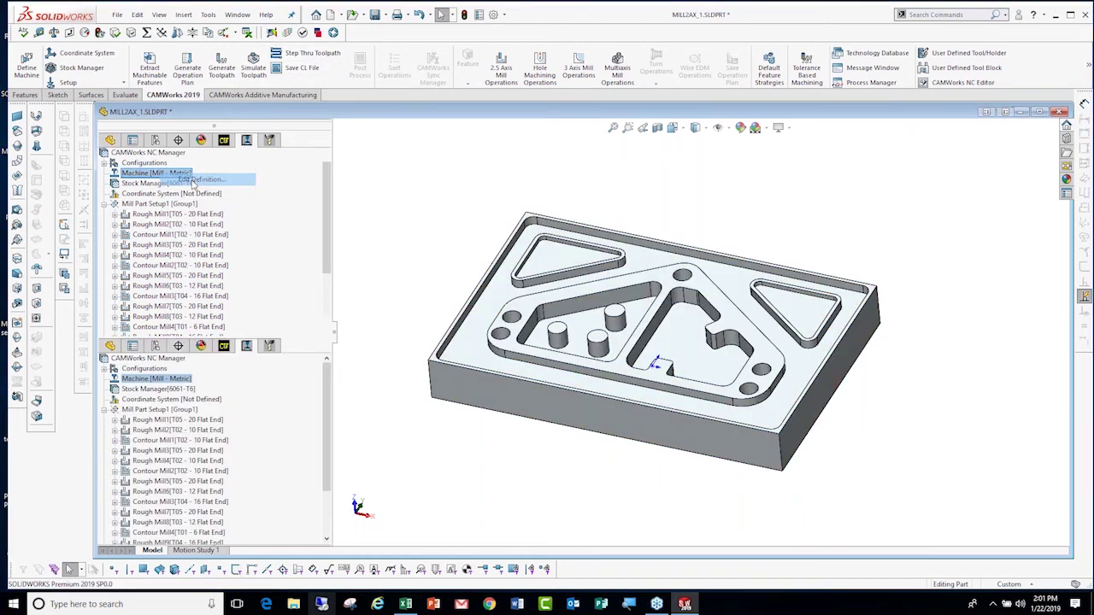
click(182, 154)
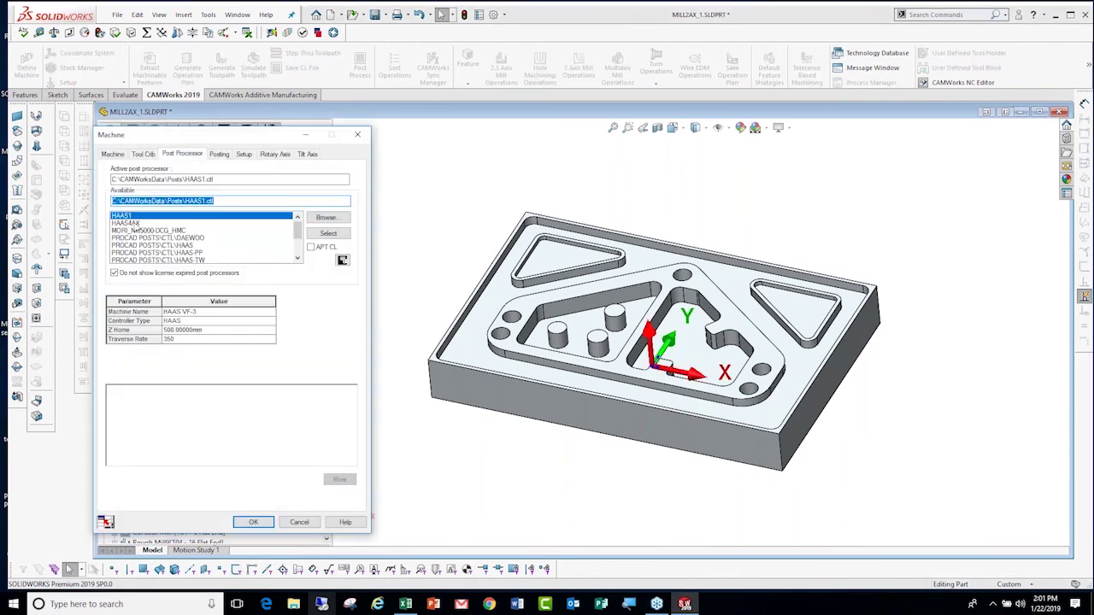
click(132, 224)
click(328, 233)
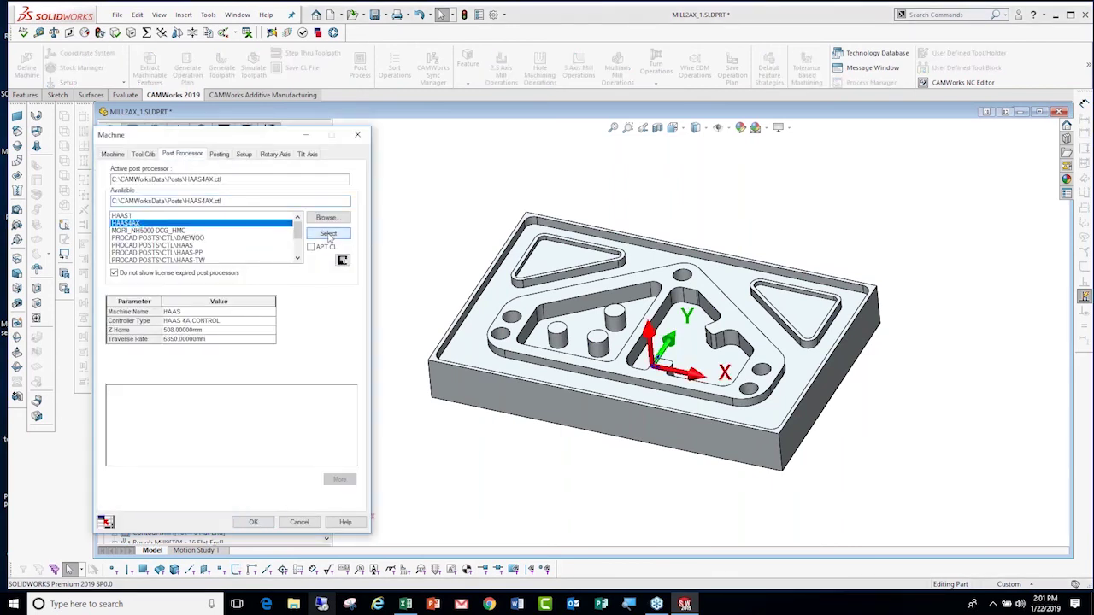
click(142, 216)
click(329, 233)
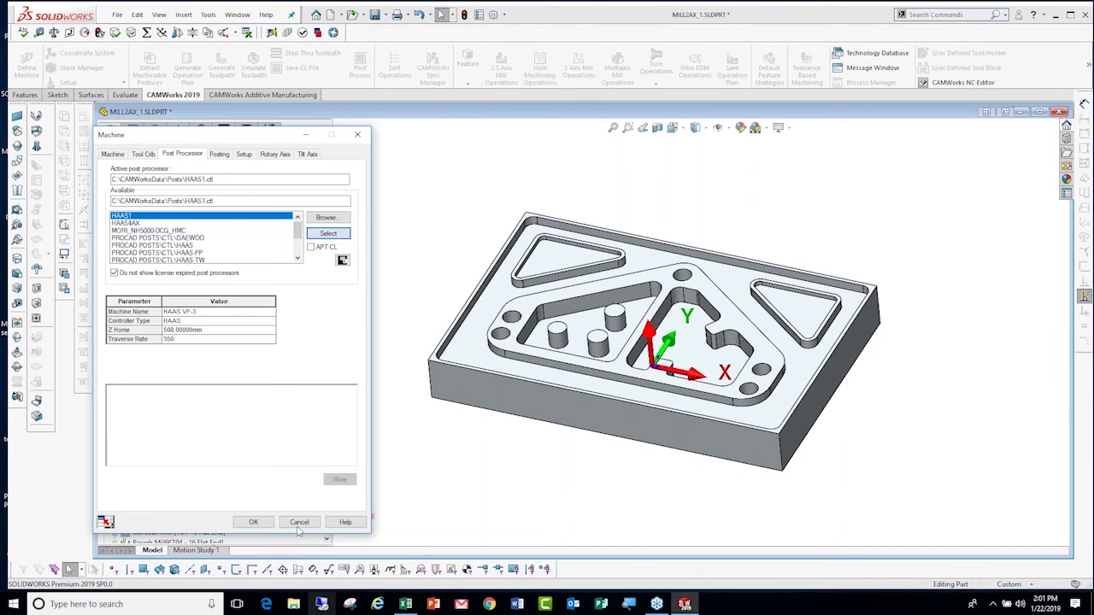
click(255, 523)
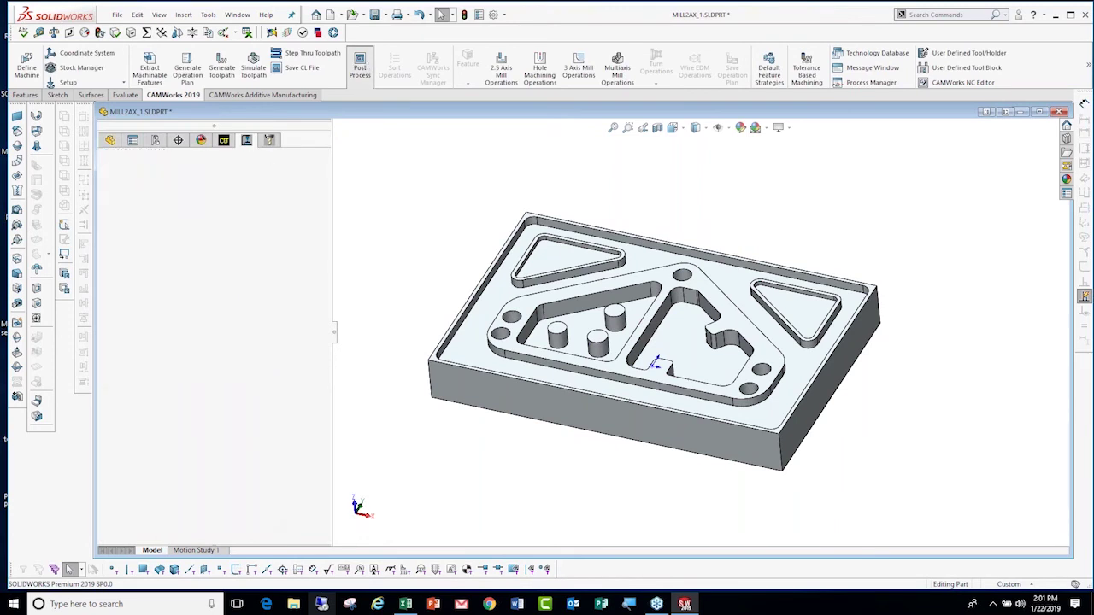
Post-process the operations to MILL2AX_1.txt, then close the NC editor and tool list.
click(360, 67)
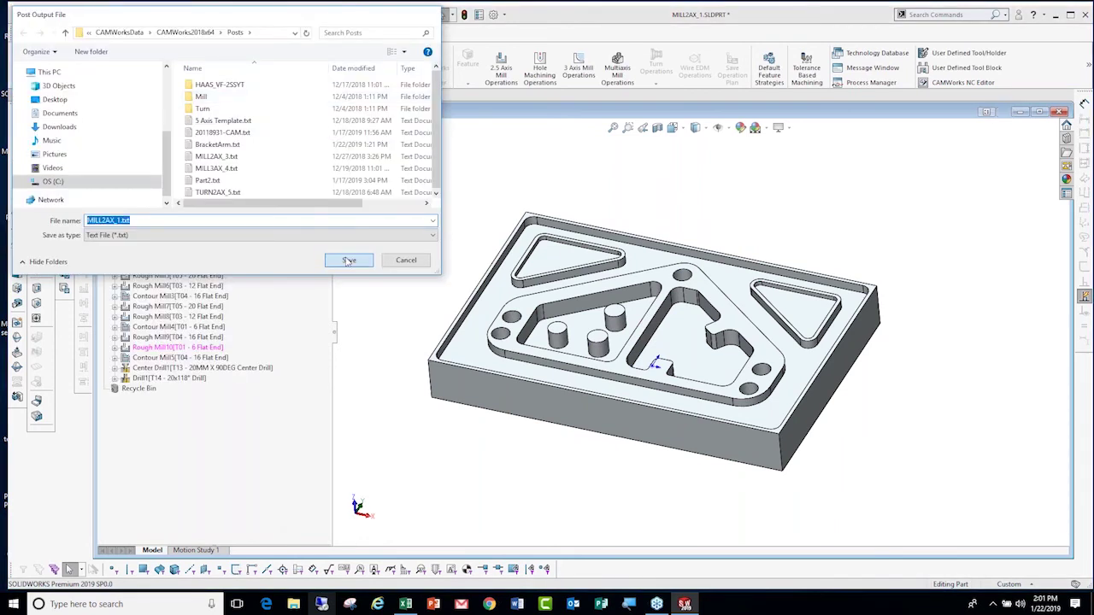
click(349, 261)
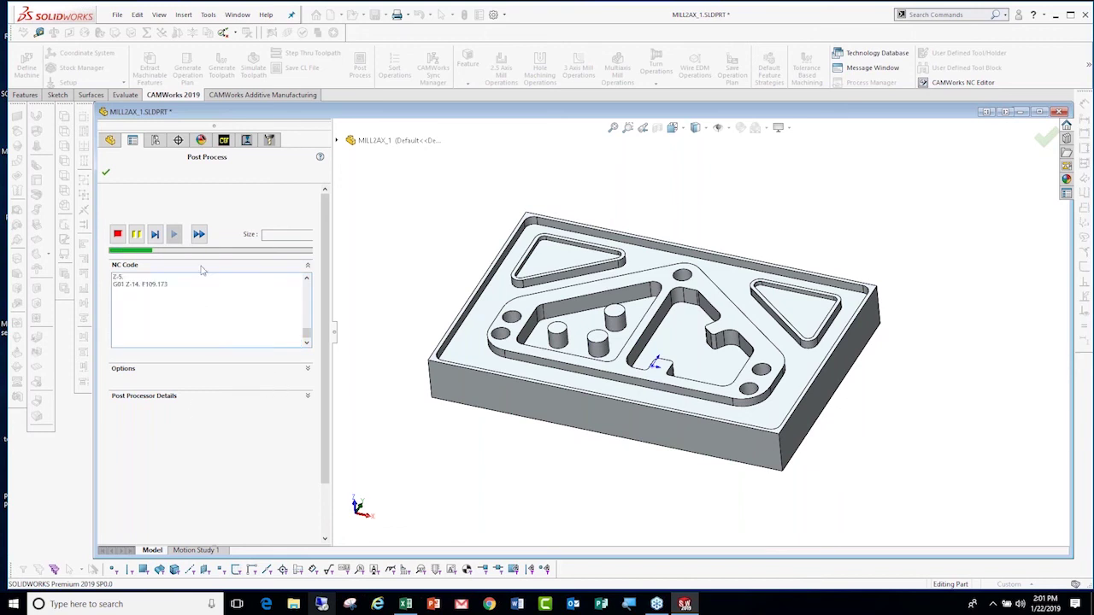
click(106, 173)
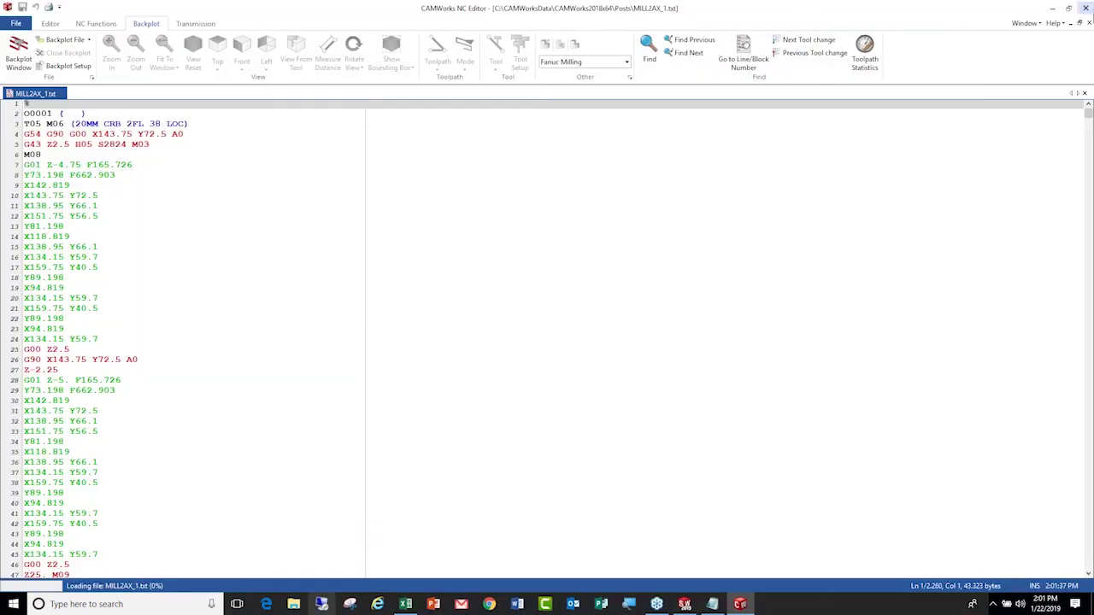
click(1086, 7)
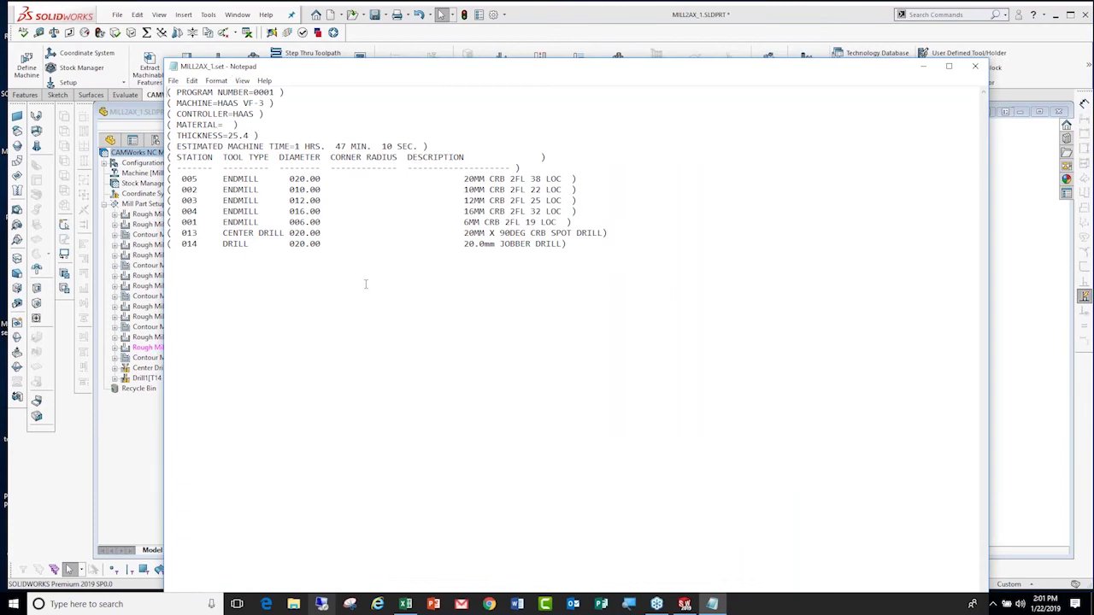
click(975, 69)
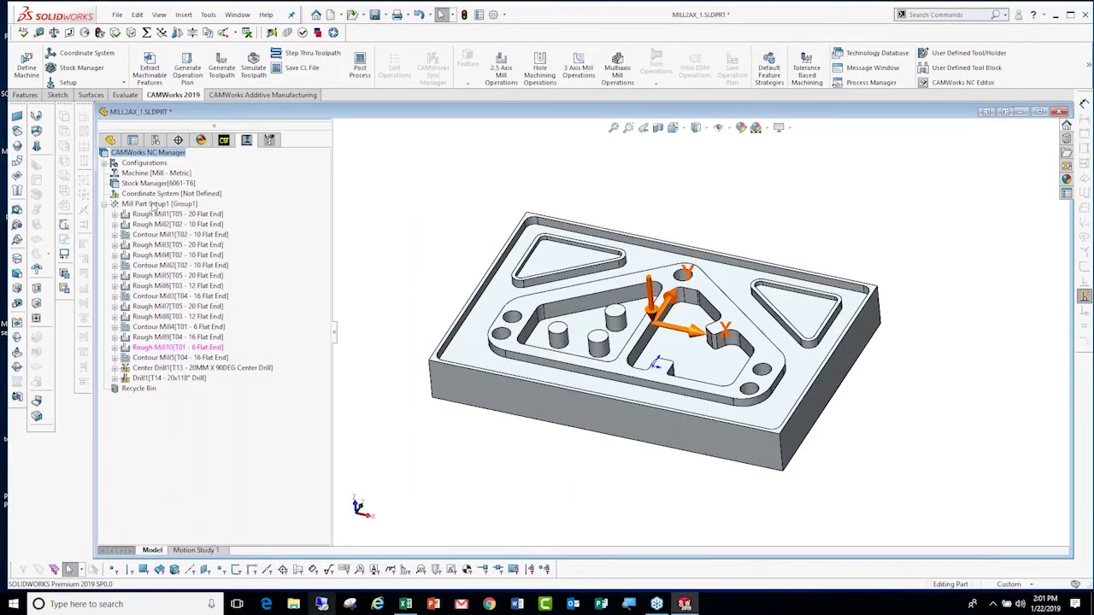
Generate a Mill Part Setup1 setup sheet with the CWViewTemplate style sheet, then zoom to fit.
right_click(157, 175)
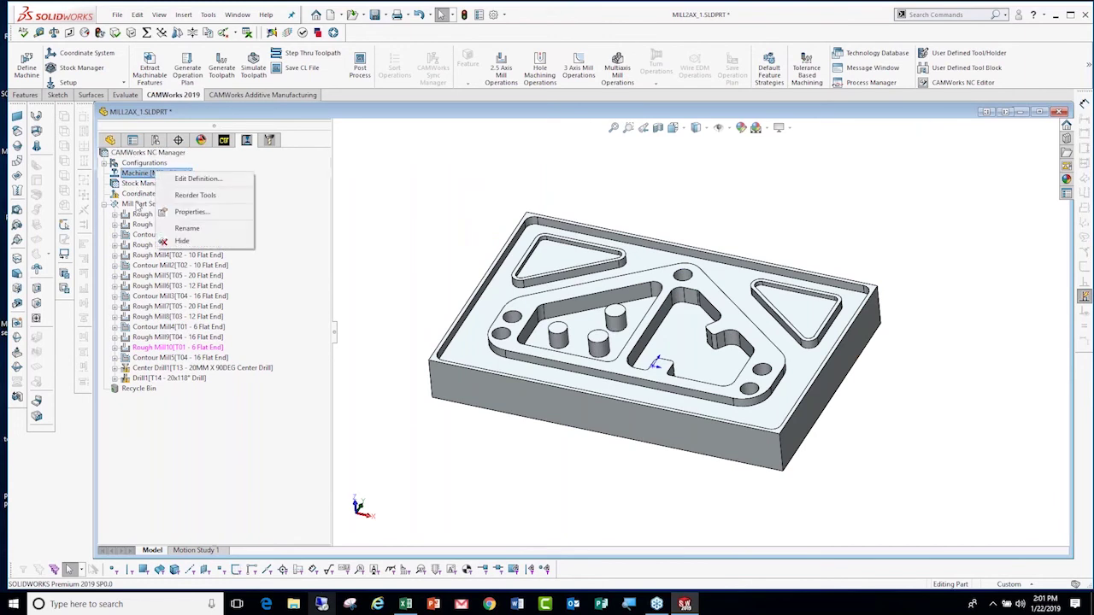
right_click(138, 204)
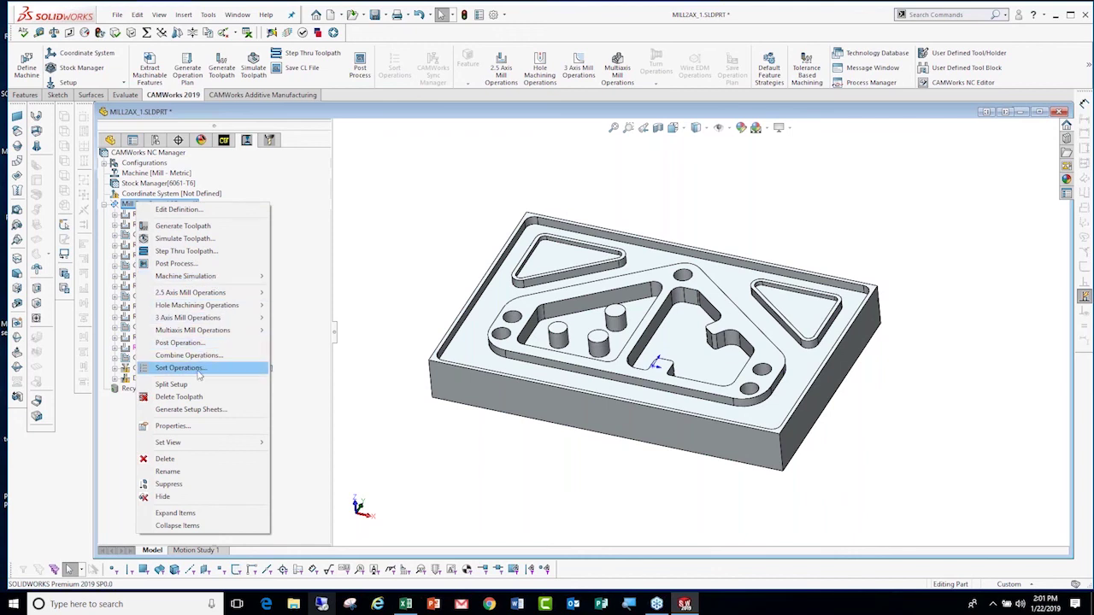
click(206, 411)
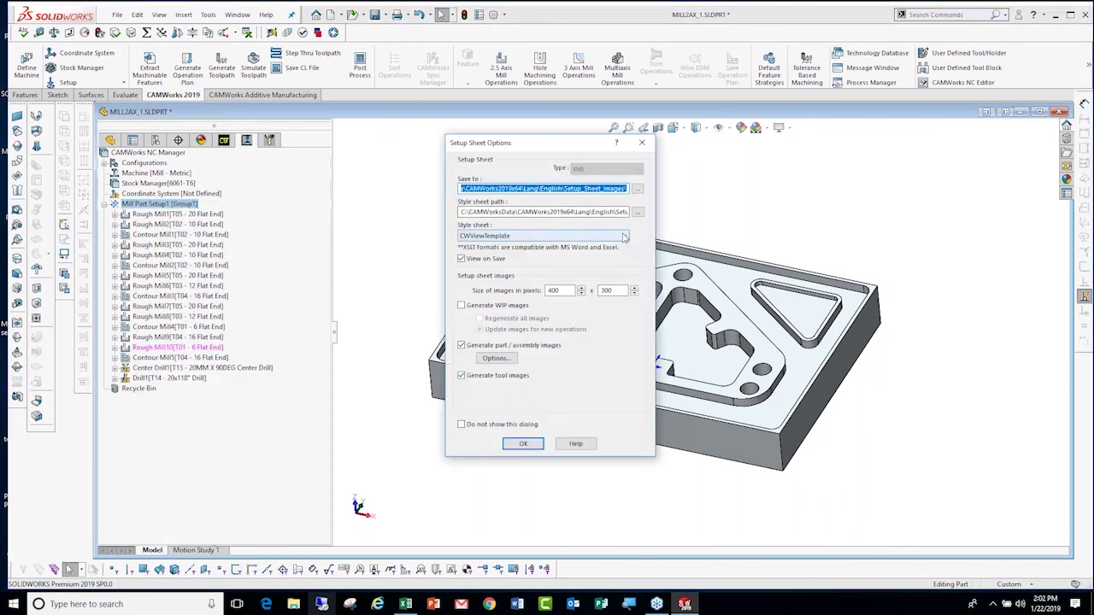
click(625, 237)
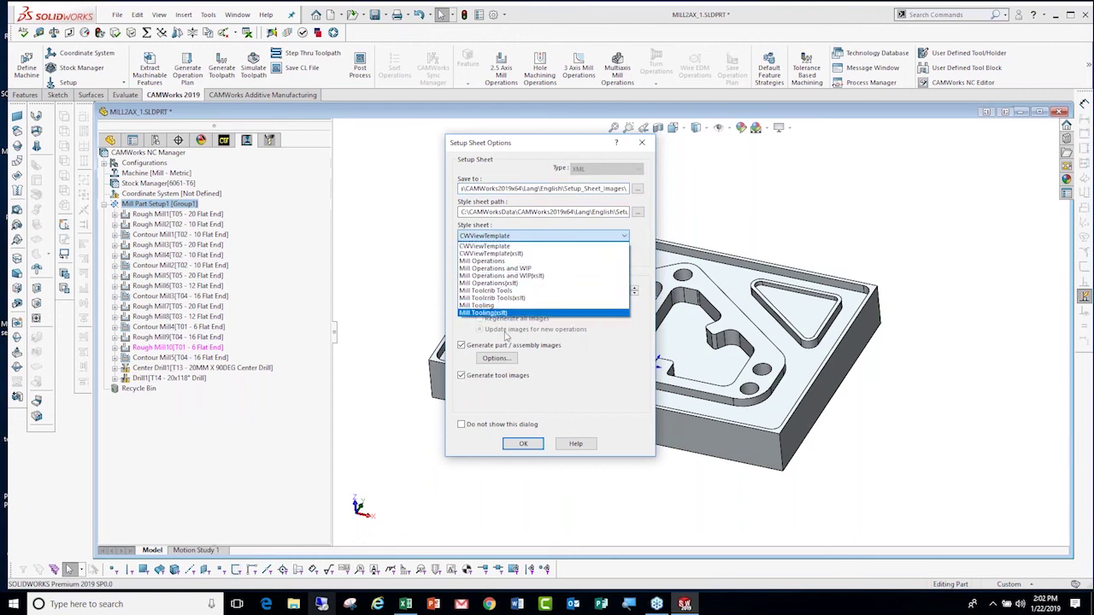
click(505, 247)
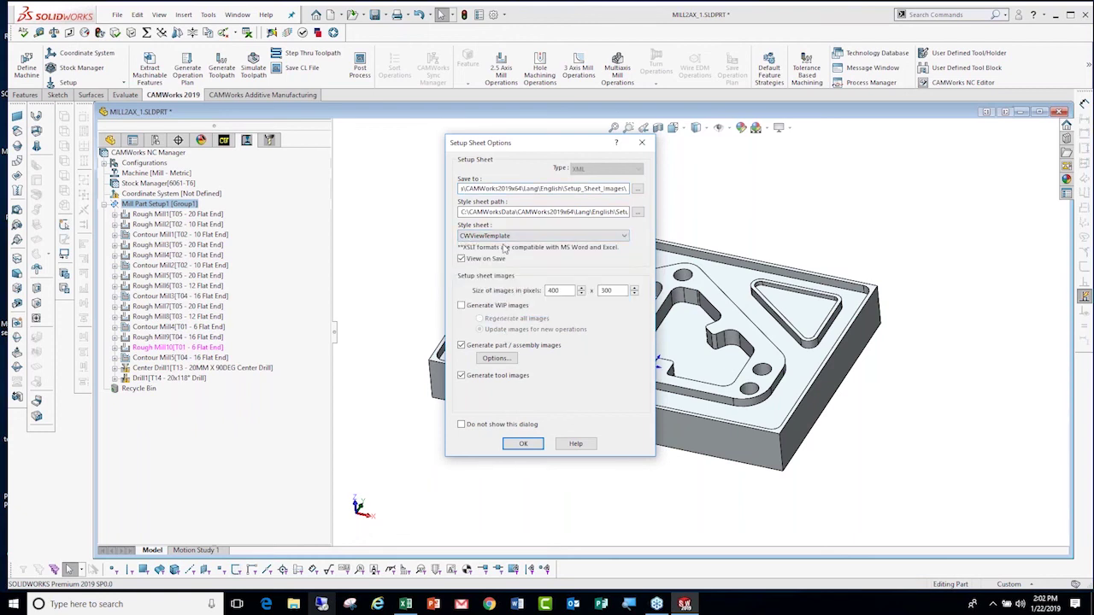
click(523, 444)
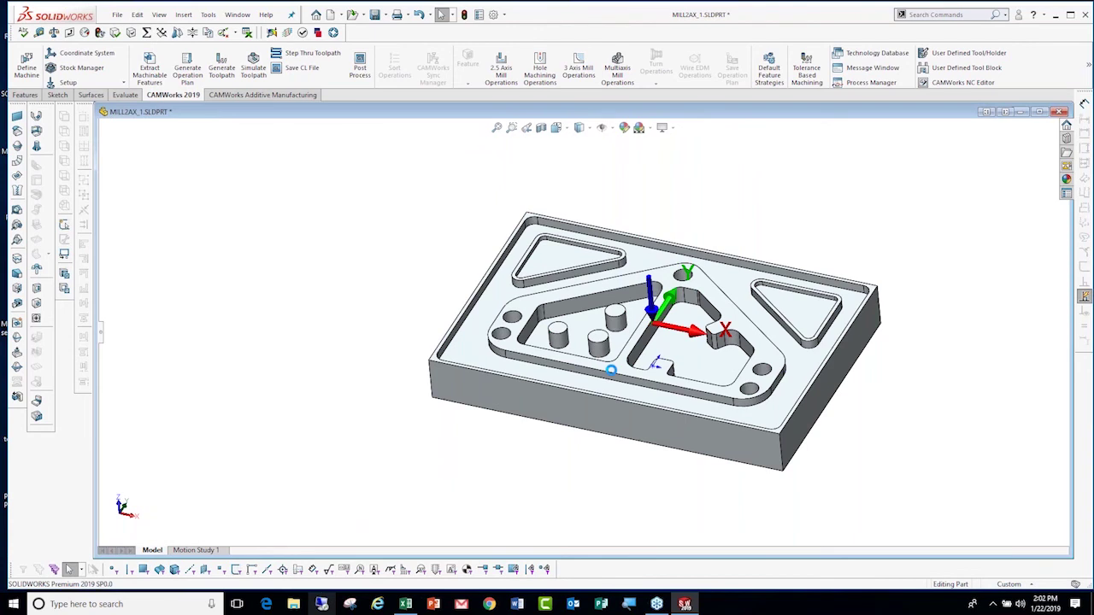
key(f)
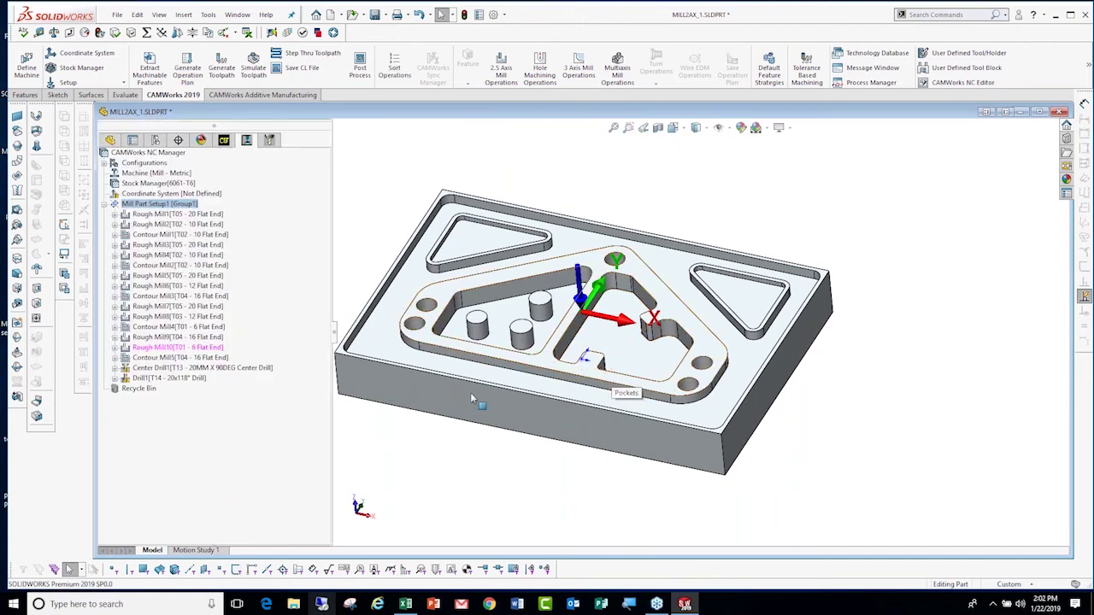
Enlarge the setup sheet window in Internet Explorer, allow blocked content and scroll through it.
click(379, 606)
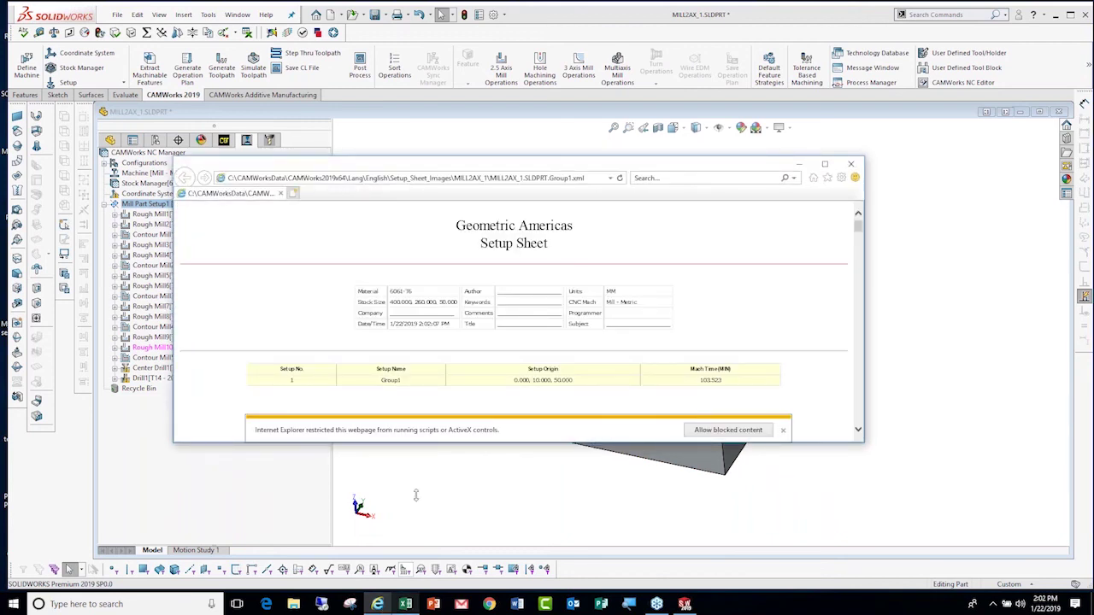
drag(416, 496, 416, 522)
mouse_move(377, 604)
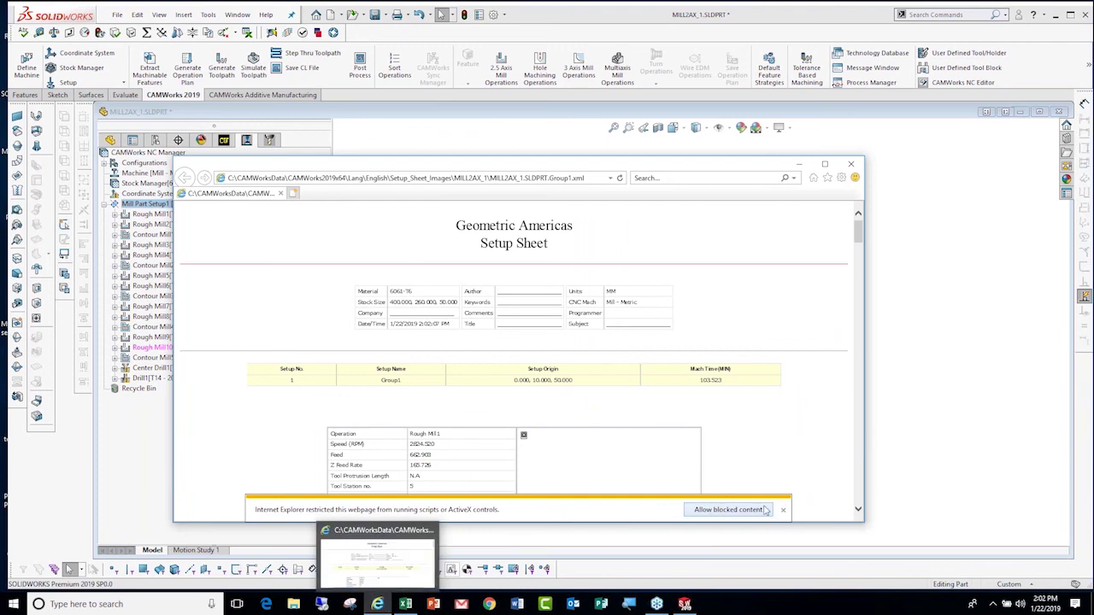
click(731, 510)
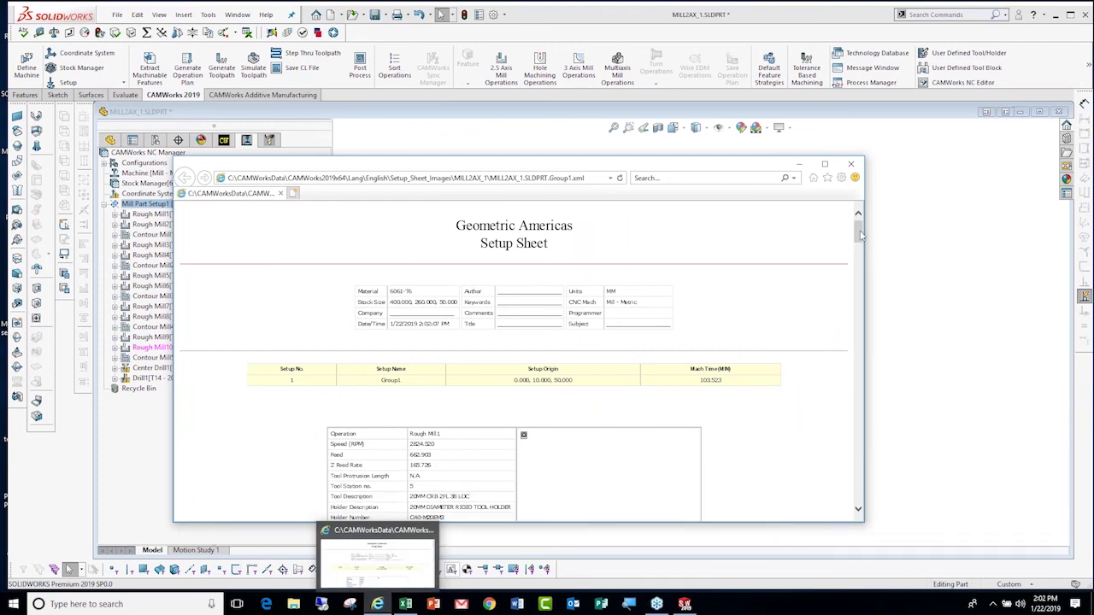
drag(859, 232, 857, 352)
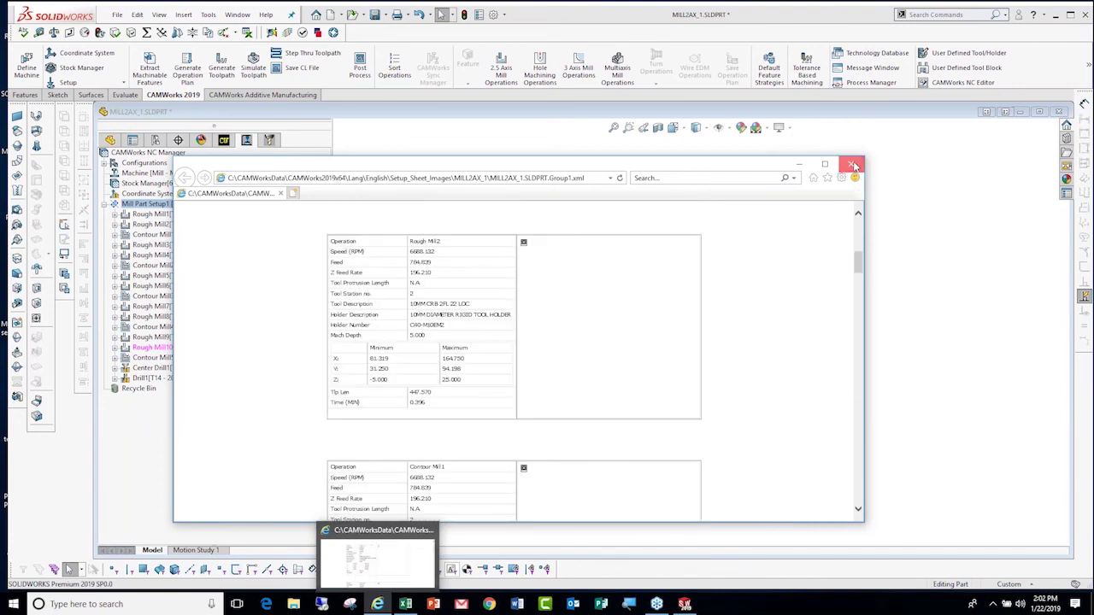
Close Internet Explorer and regenerate the setup sheet with the Mill Operations style, overwriting the existing file.
key(alt+F4)
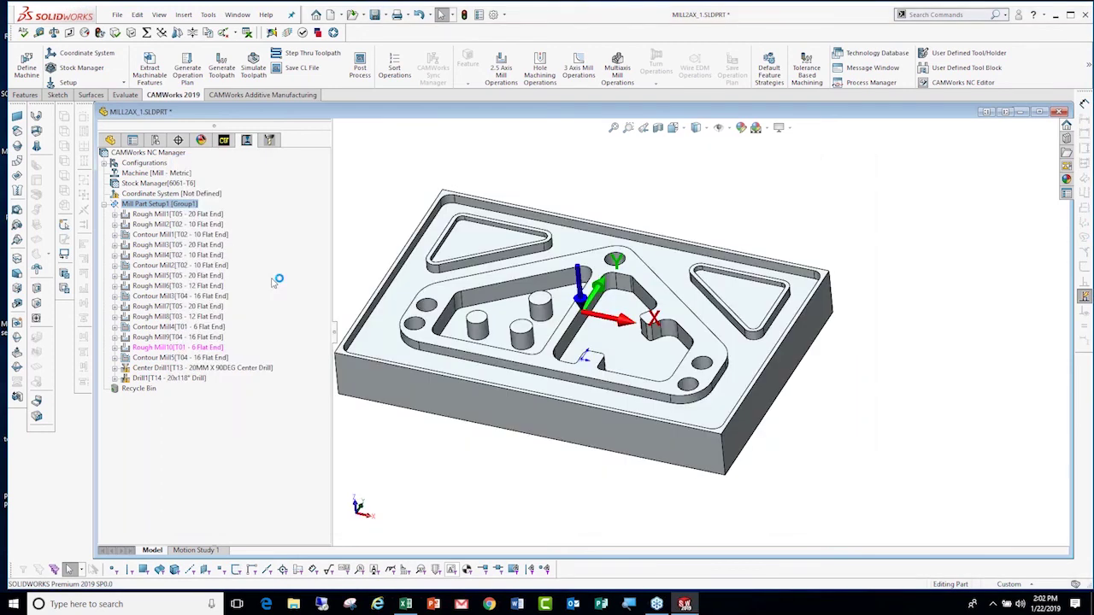
right_click(153, 206)
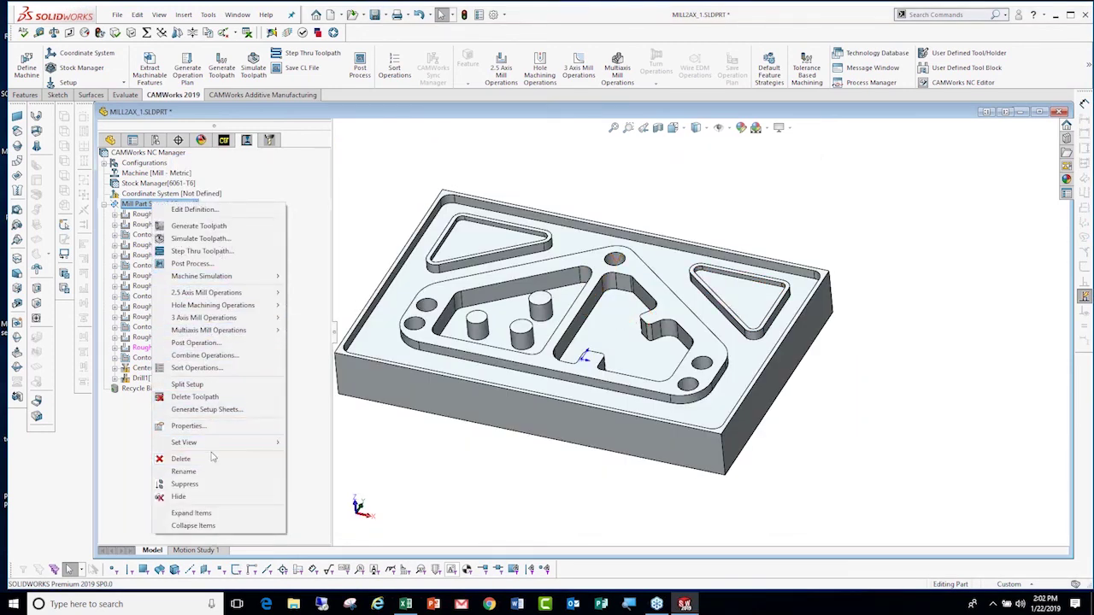
click(229, 412)
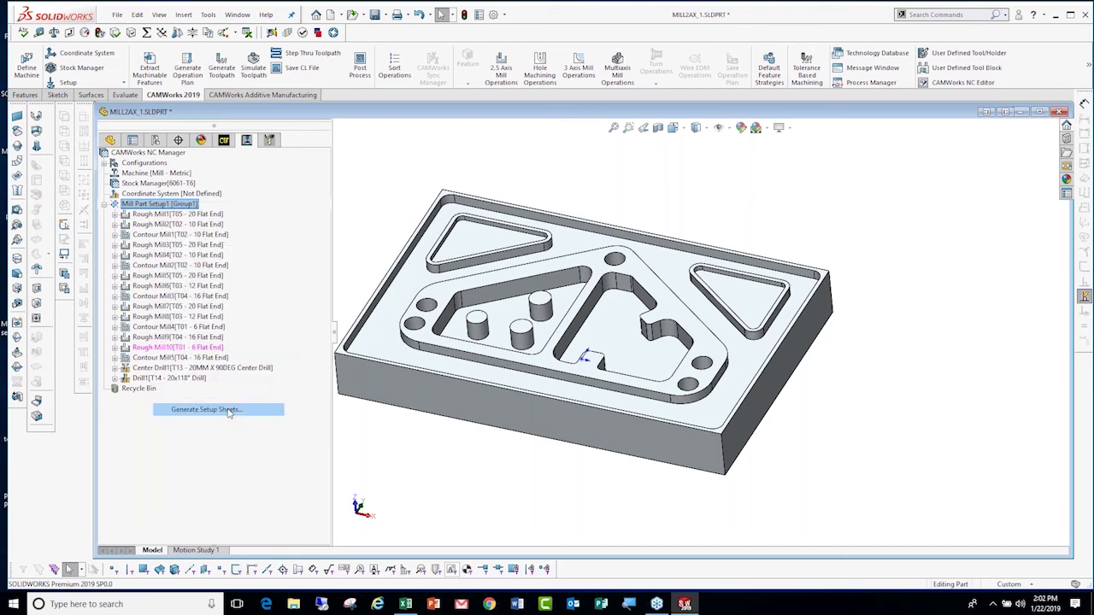
click(542, 236)
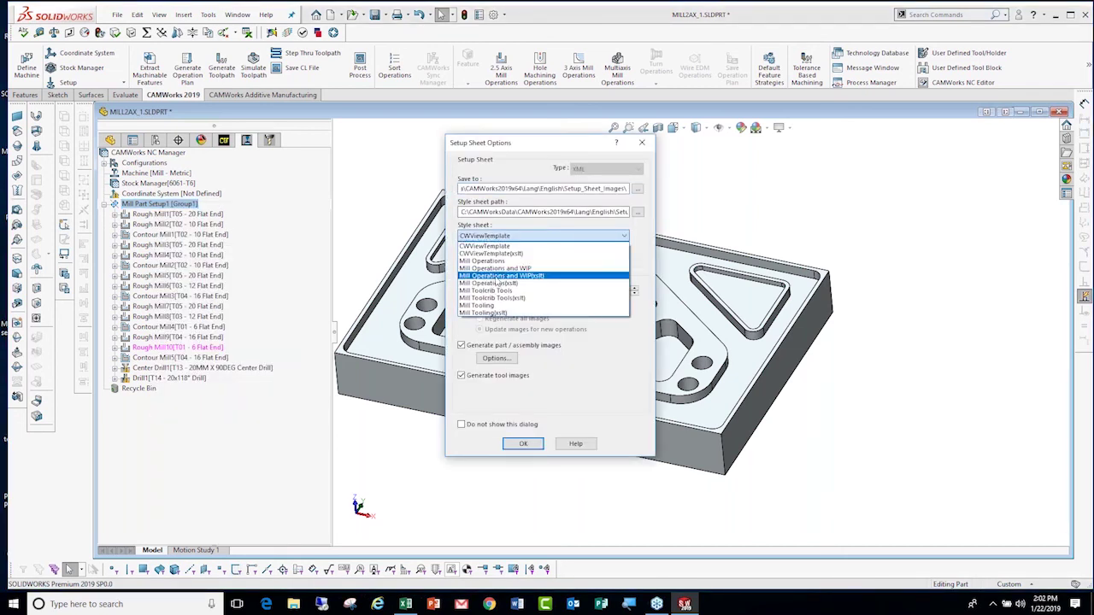
click(496, 261)
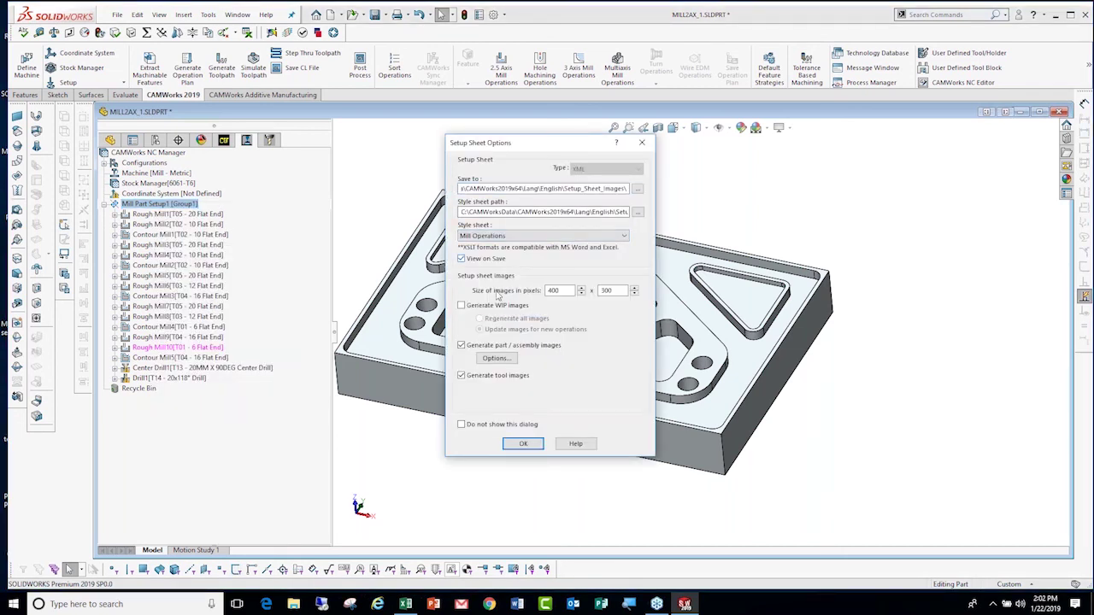
click(524, 445)
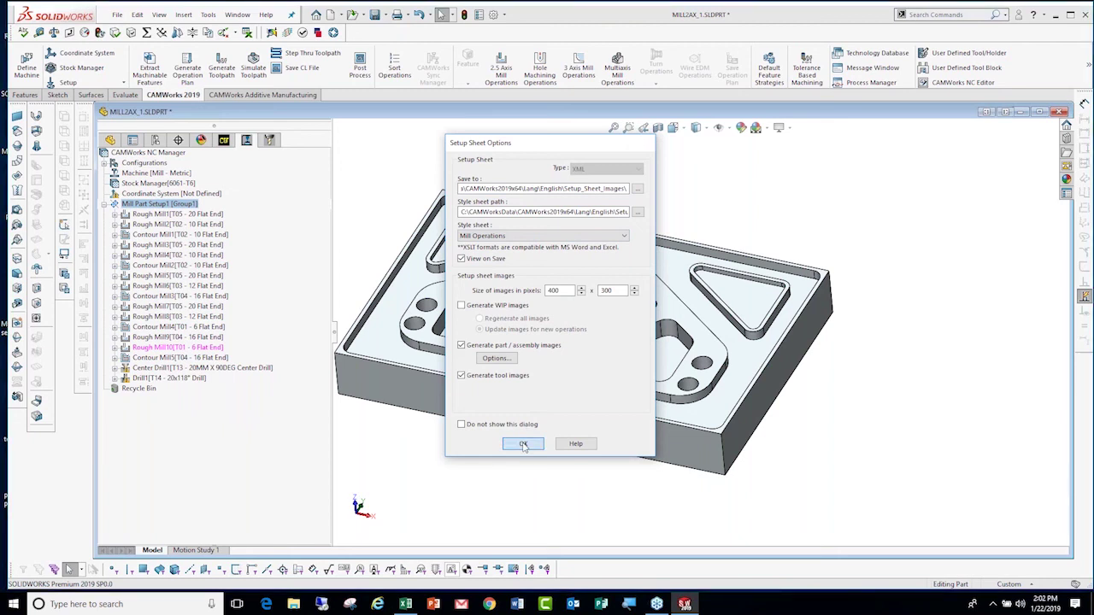
key(Return)
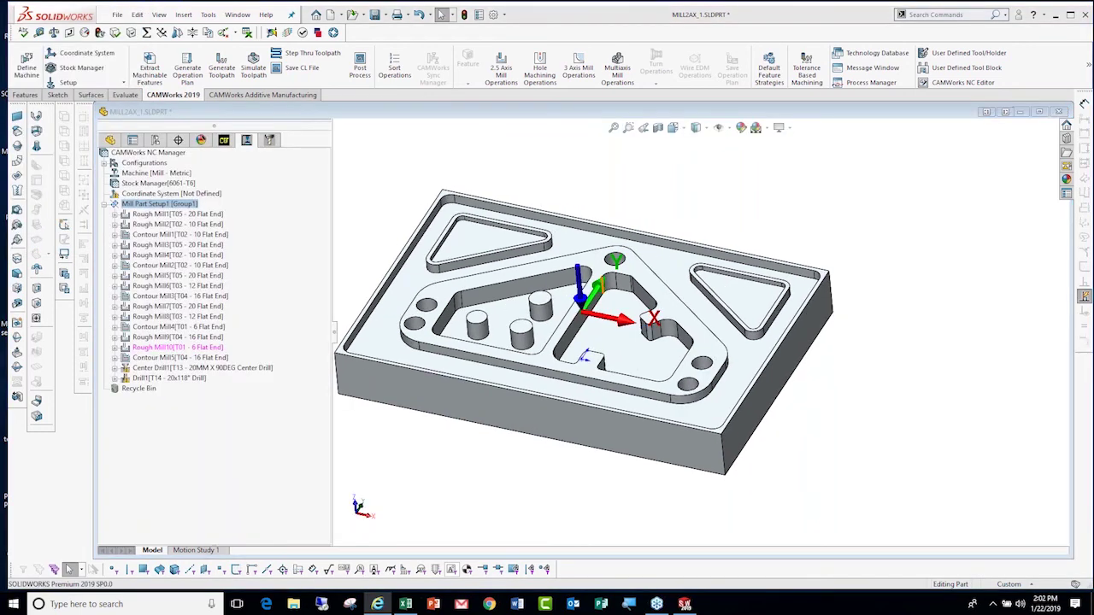
click(381, 605)
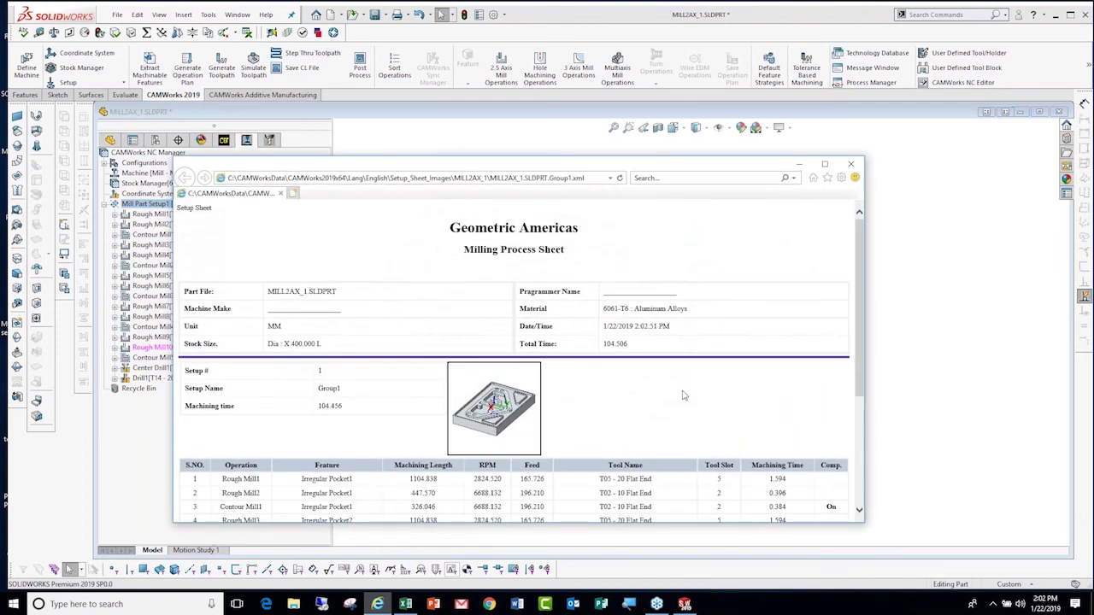
scroll(683, 395, down, 3)
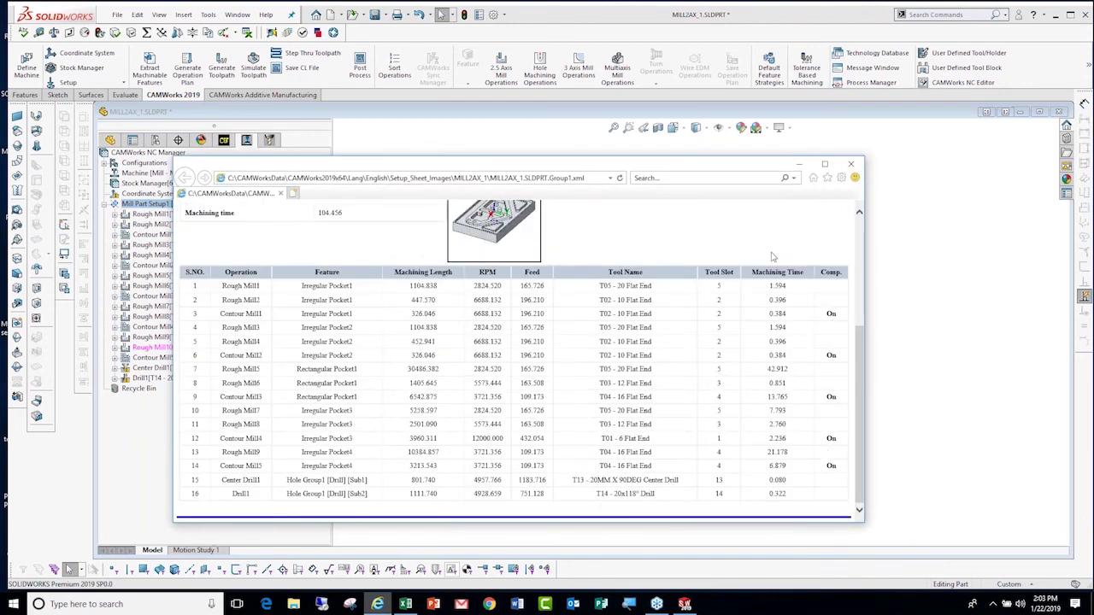
scroll(771, 257, up, 3)
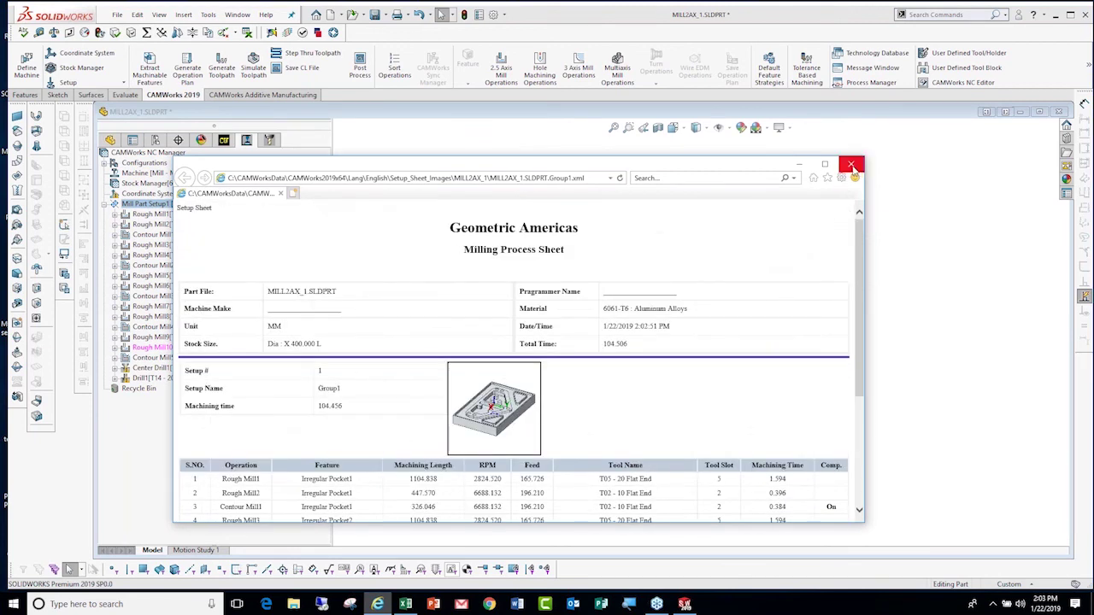
click(853, 168)
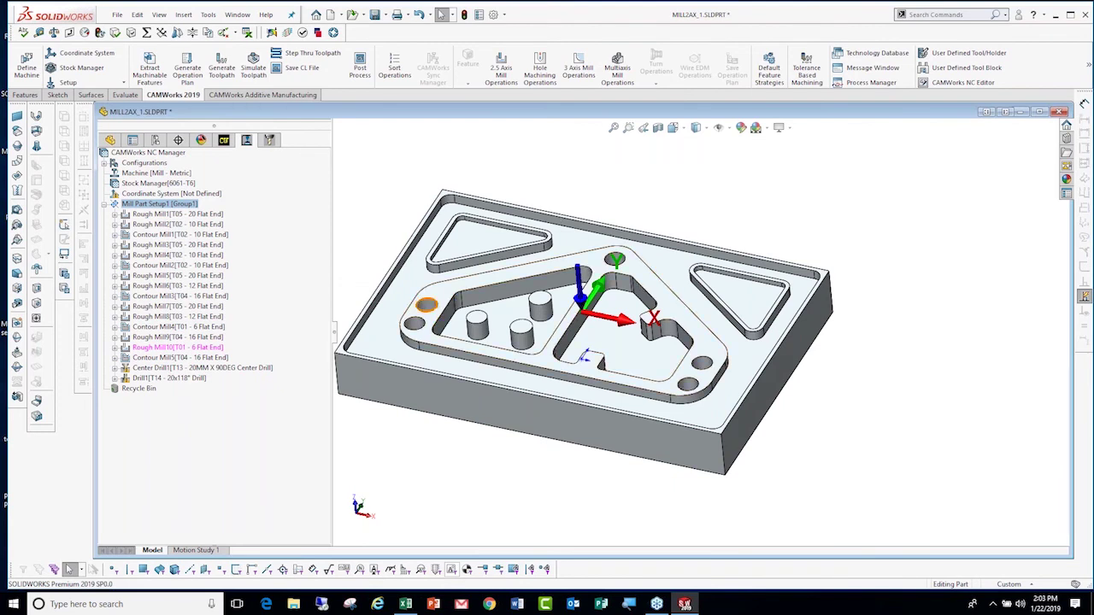
Narrow the tree panel, zoom in on the small hole atop the inner profile and select its top face.
drag(332, 340, 317, 340)
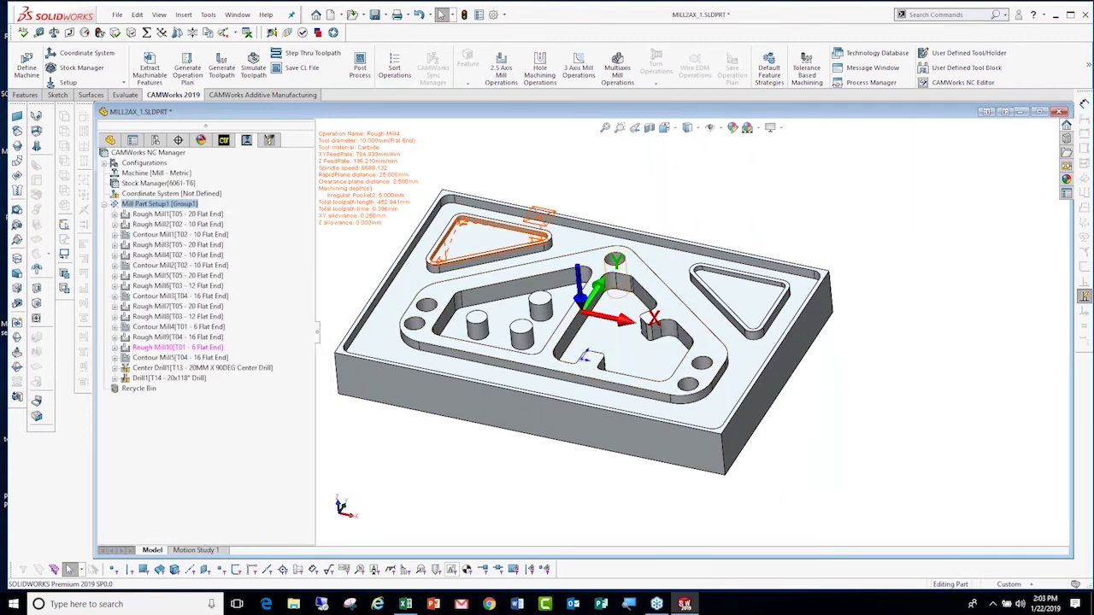
scroll(728, 354, down, 3)
scroll(728, 355, up, 3)
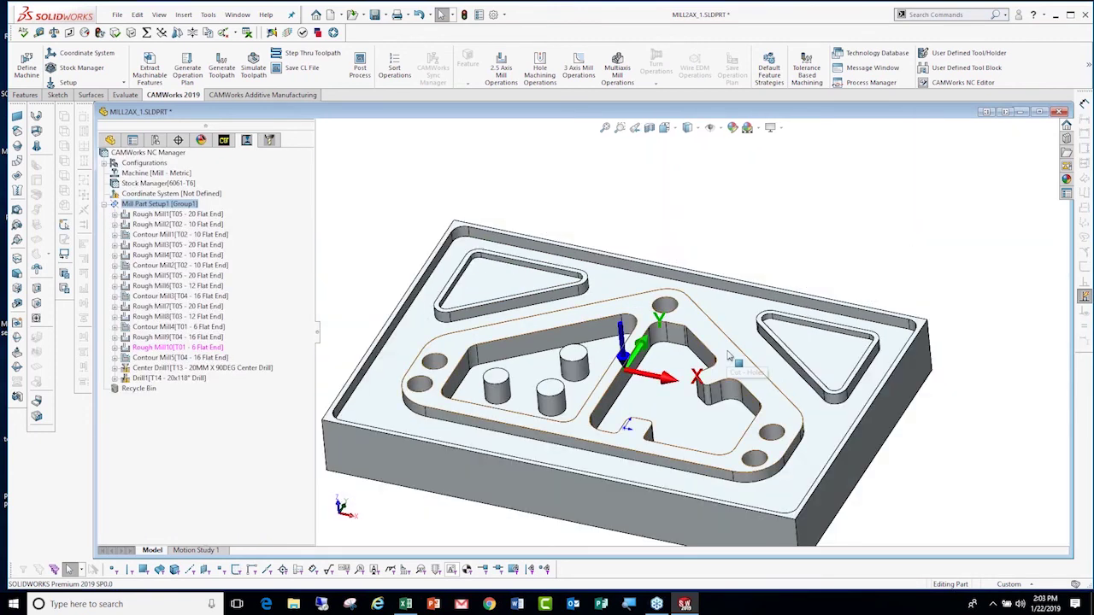
scroll(728, 355, down, 2)
scroll(728, 354, up, 2)
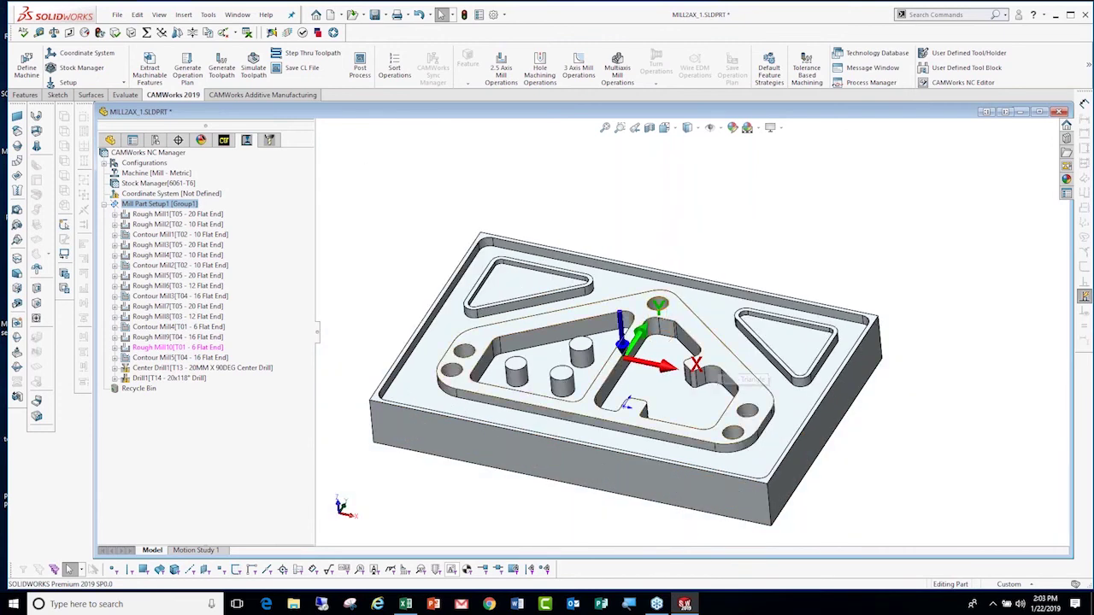
scroll(680, 318, down, 2)
scroll(642, 296, down, 2)
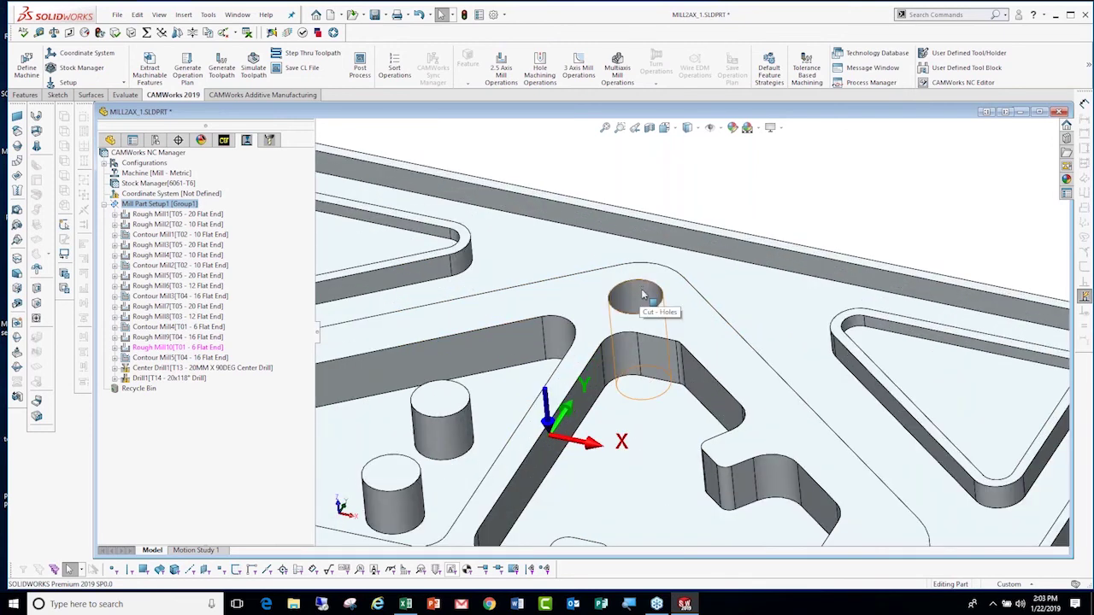
click(646, 300)
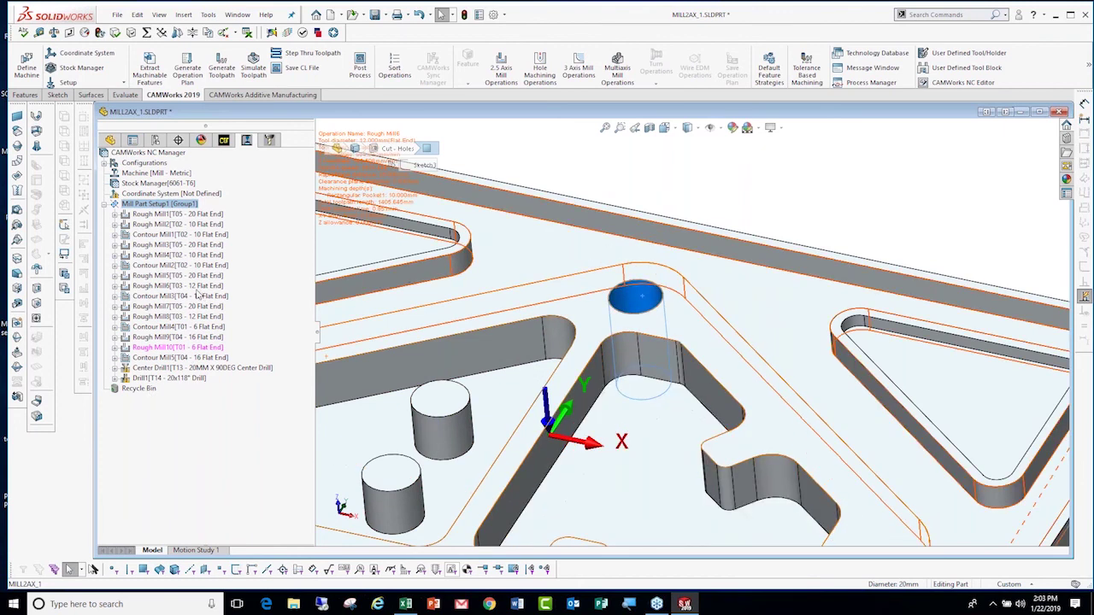
Open Hole Group1's parameters from the feature tree and set its strategy to Thread.
click(224, 140)
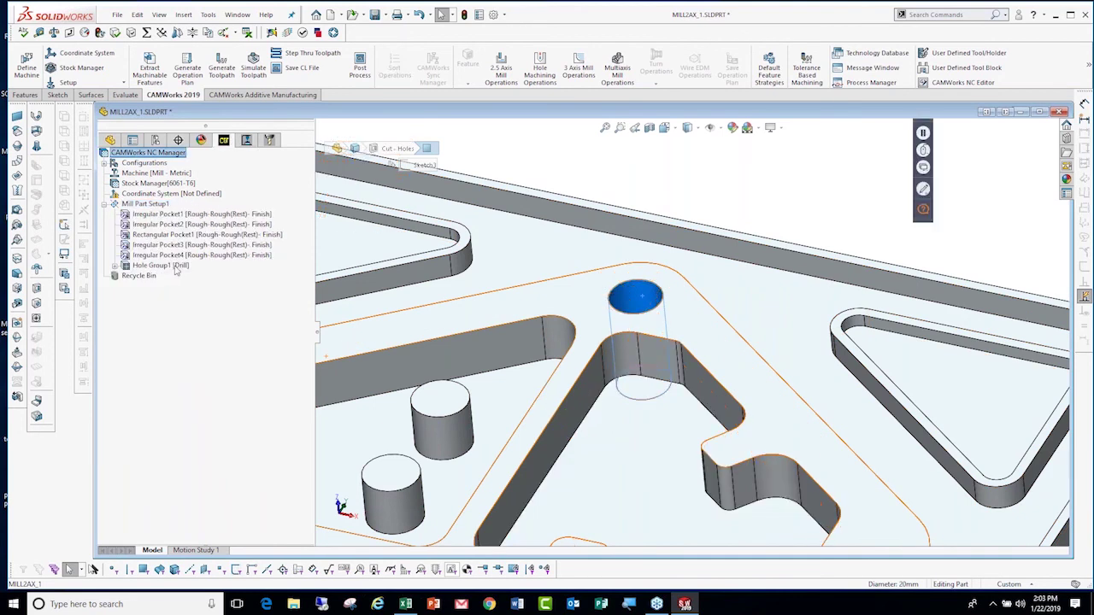
click(179, 267)
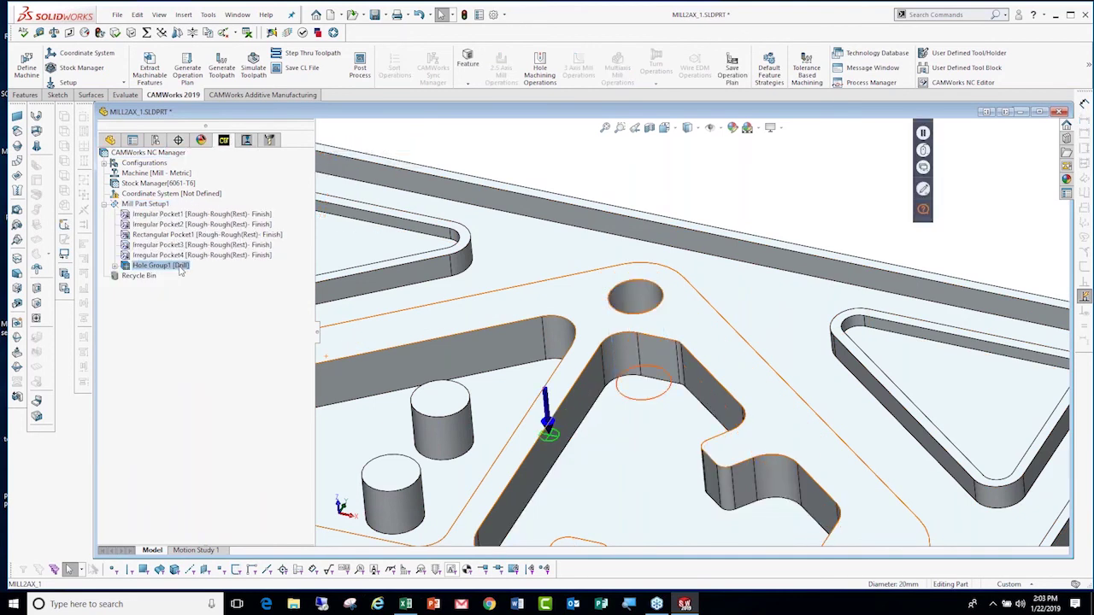
right_click(180, 271)
click(228, 299)
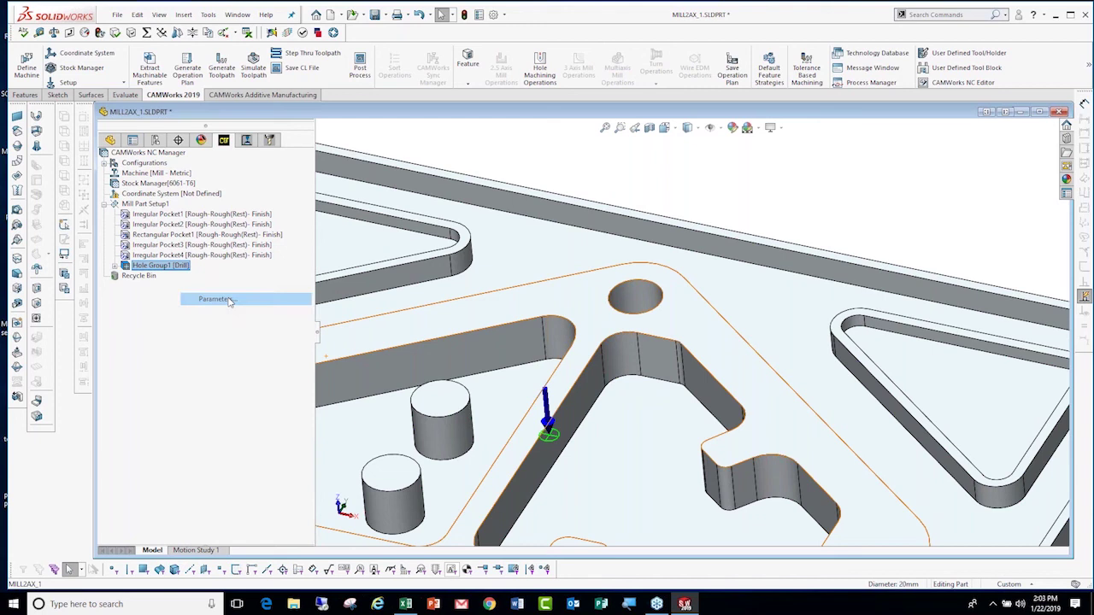
click(579, 421)
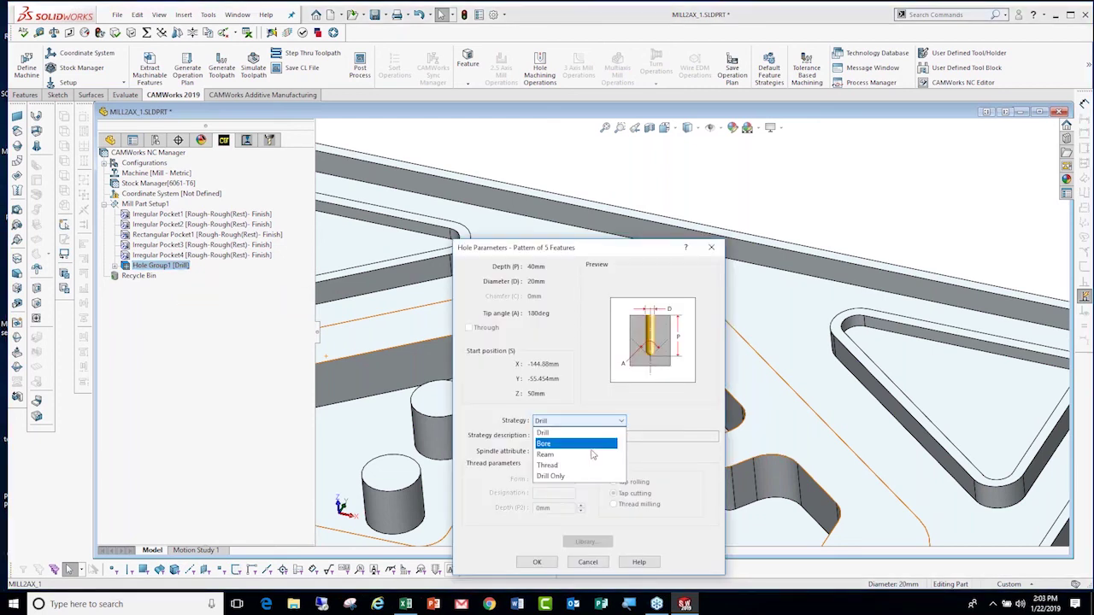
click(561, 466)
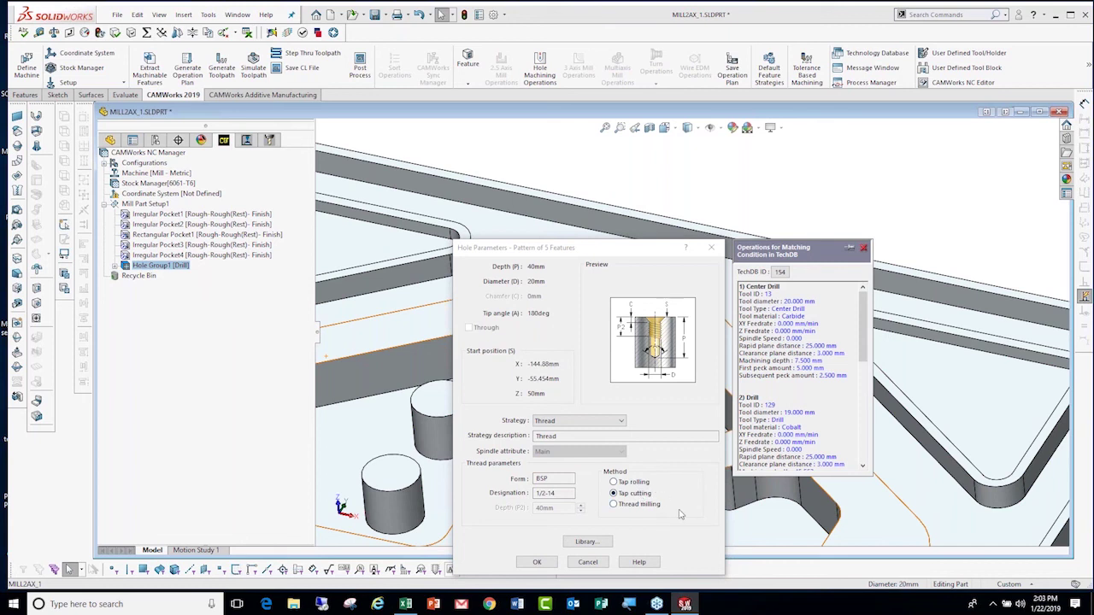
Choose the NPT 3/8-18 tap from the tap library and accept the hole parameters.
click(589, 541)
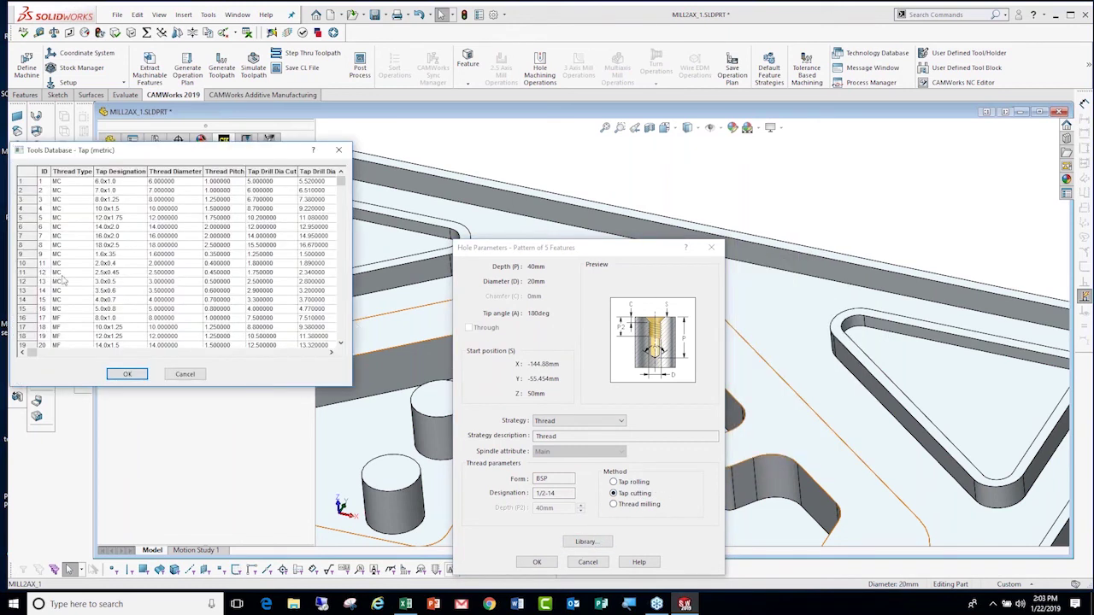
click(68, 282)
scroll(71, 285, down, 19)
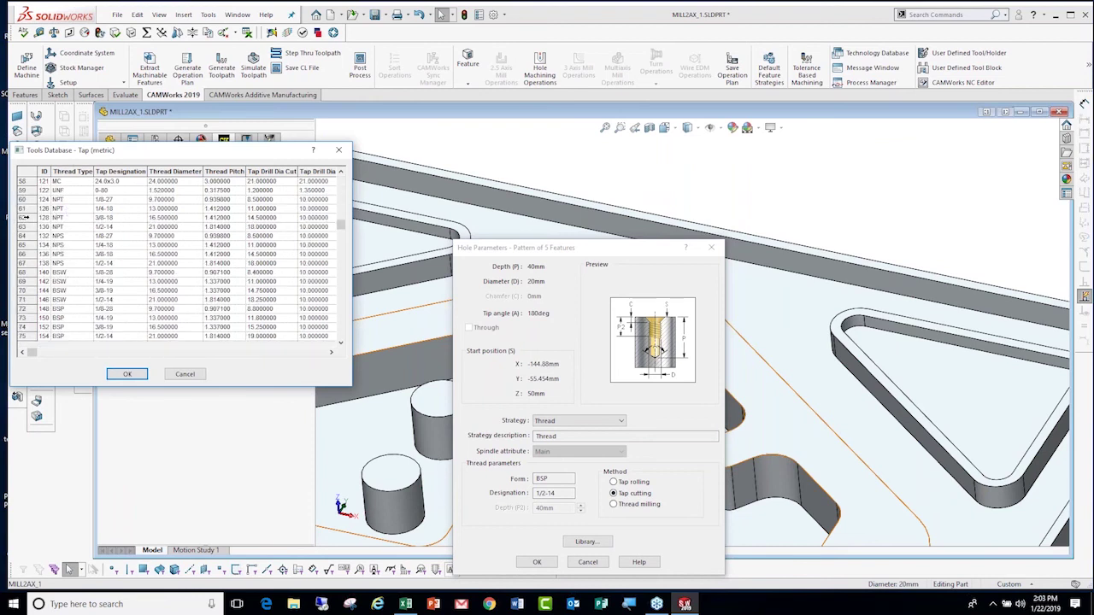
click(25, 217)
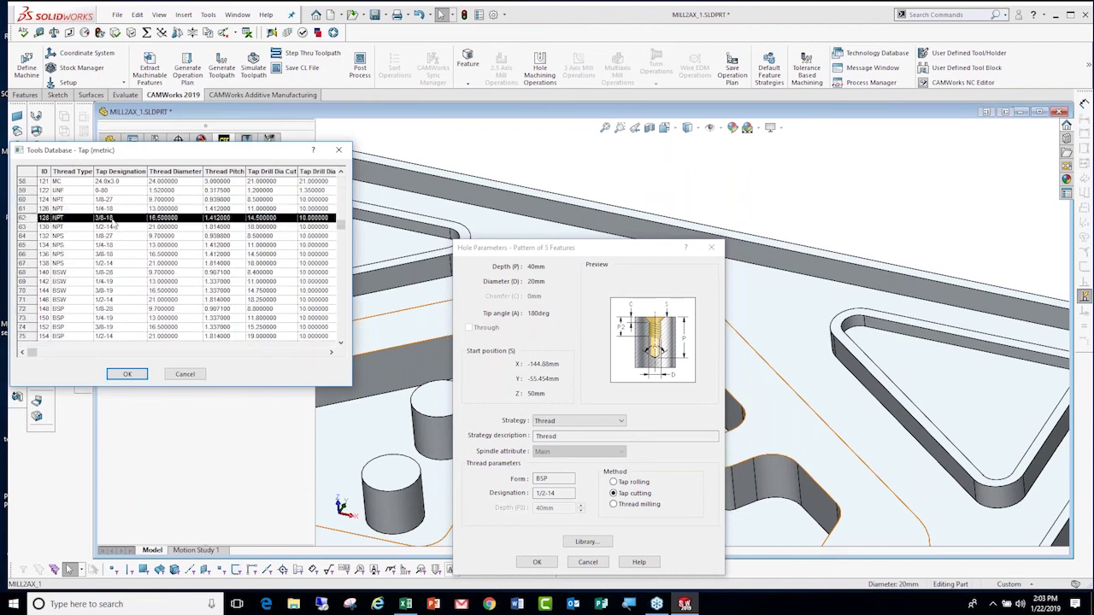
click(127, 374)
click(537, 563)
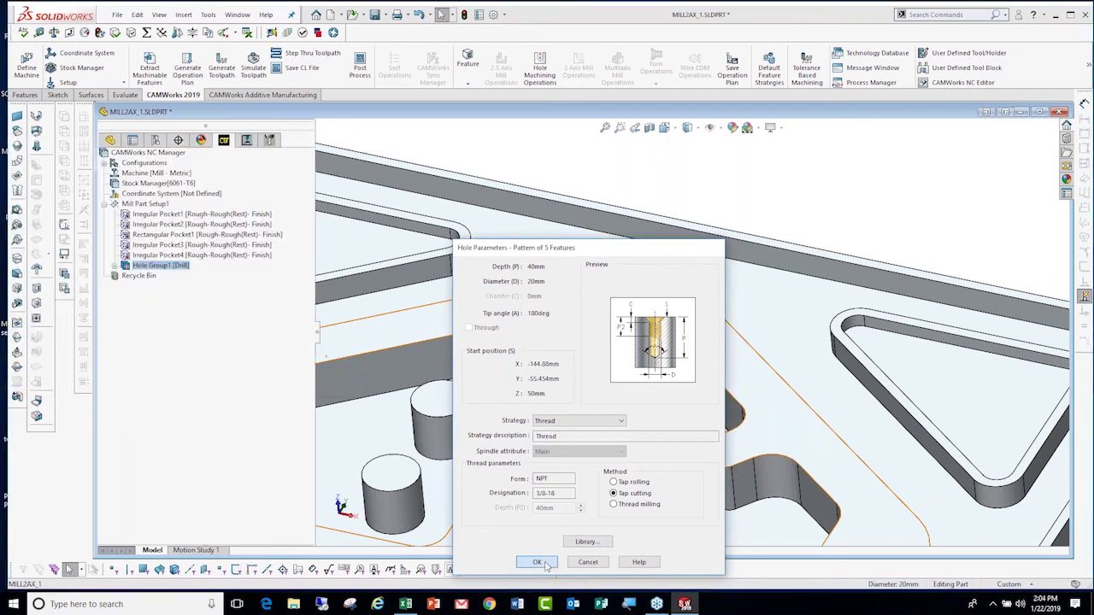
Regenerate Hole Group1's plan into Center Drill1, Drill1, Ream1 and Tap1 (3/8-18NPT), then select Tap1.
right_click(171, 266)
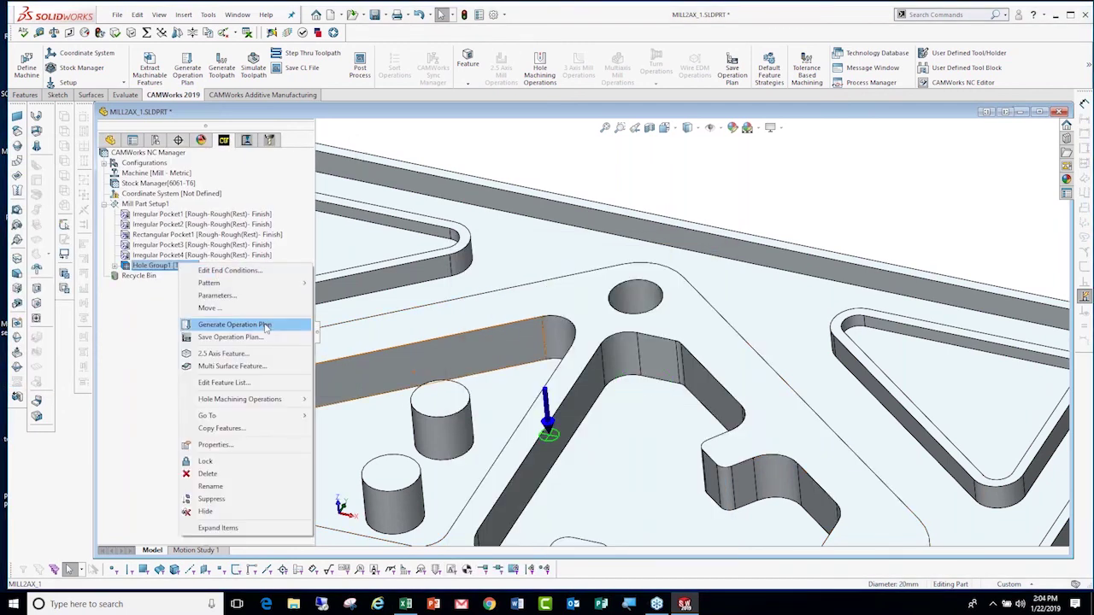
click(266, 326)
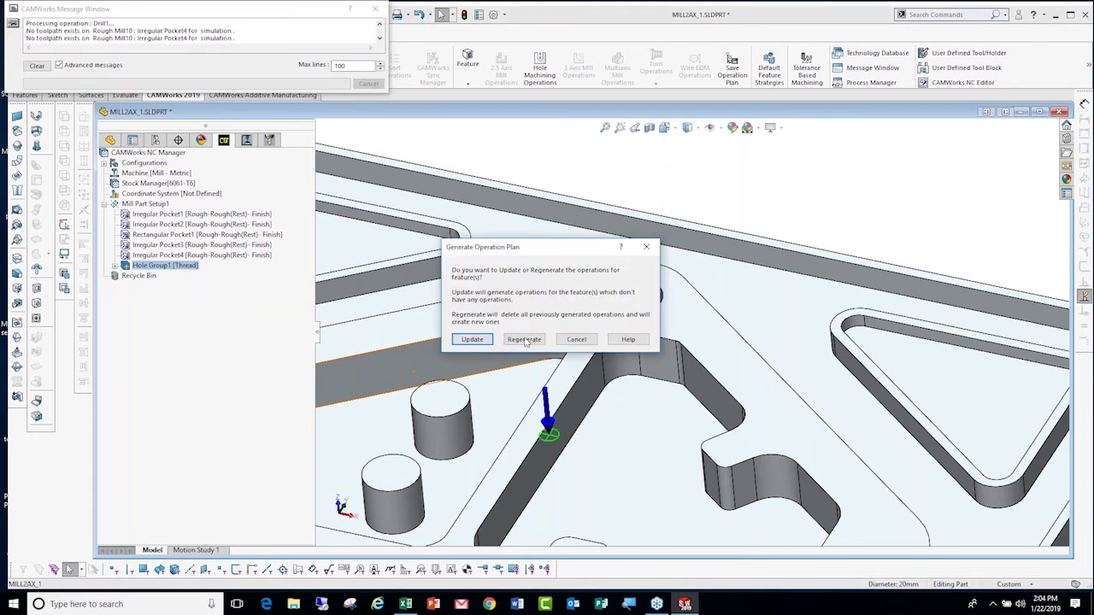
click(525, 340)
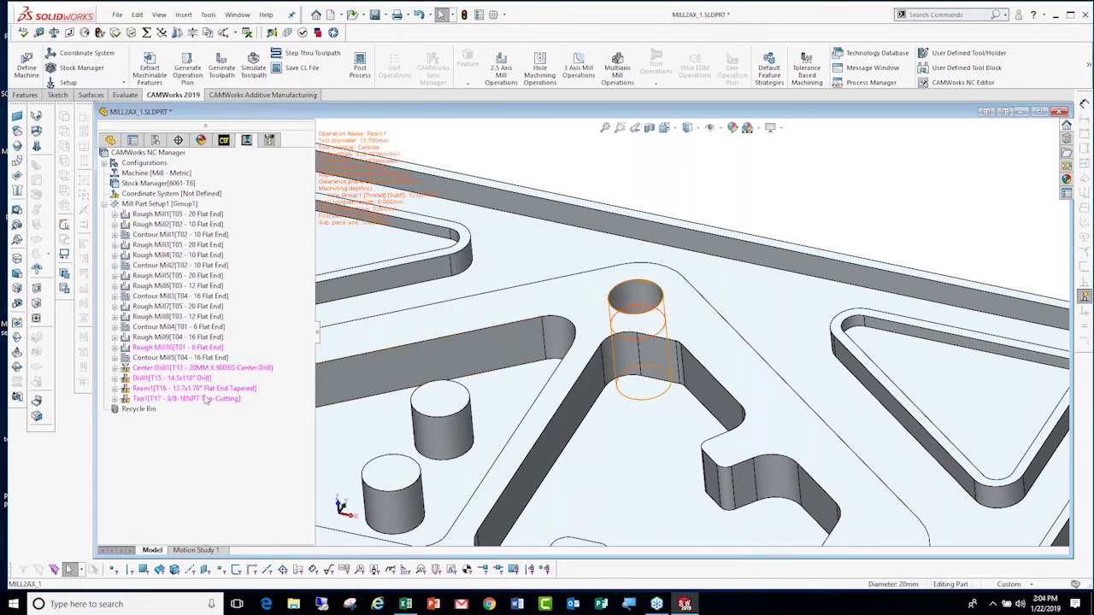
click(210, 401)
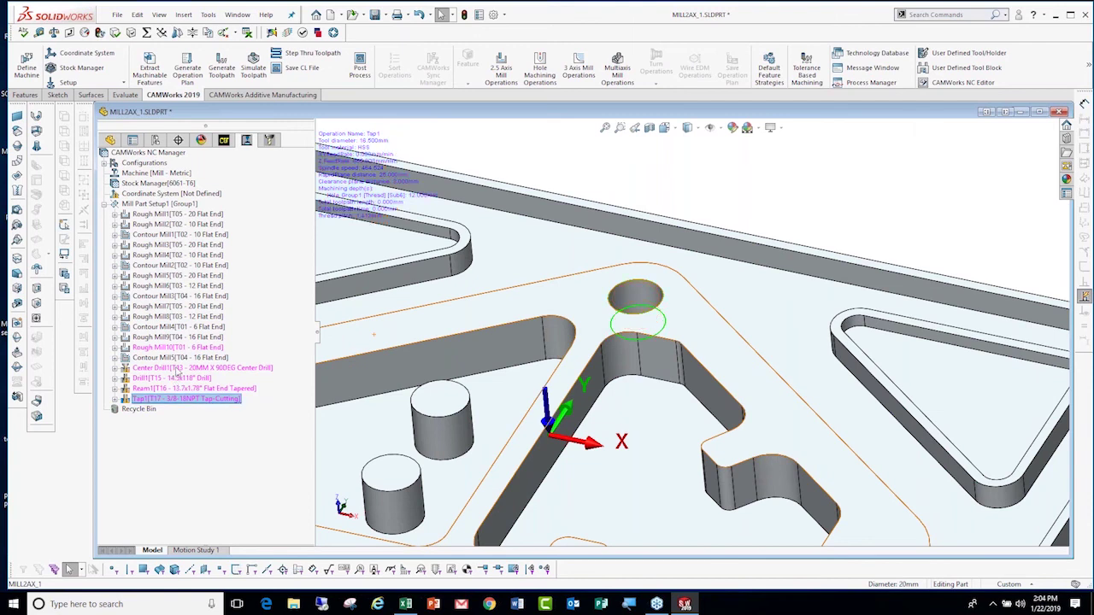
Generate toolpaths for Center Drill1, Drill1, Ream1 and Tap1.
click(177, 369)
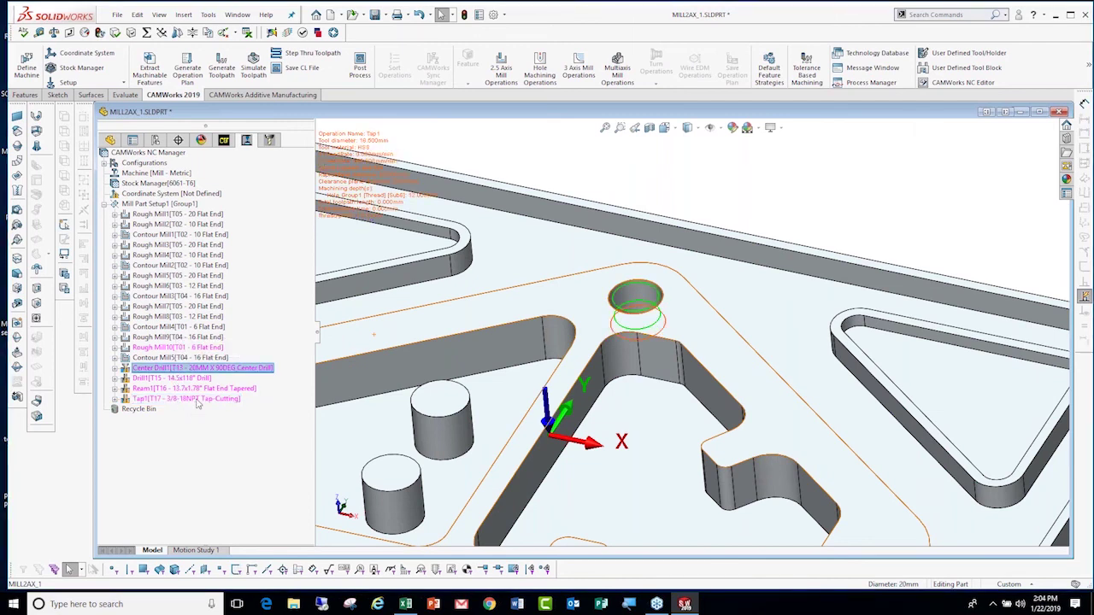
shift+click(205, 400)
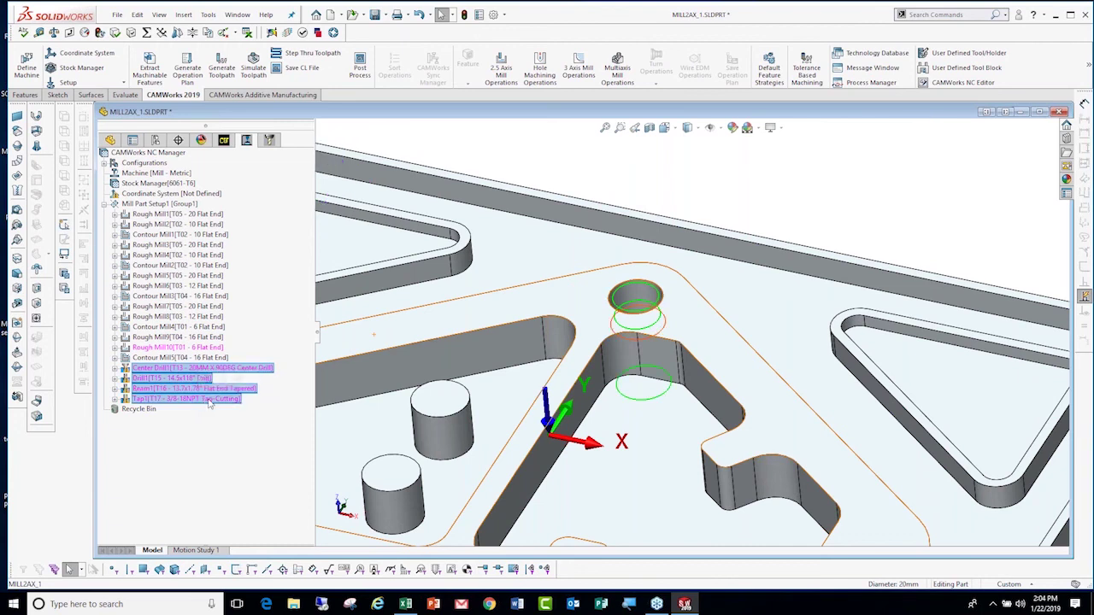
right_click(209, 400)
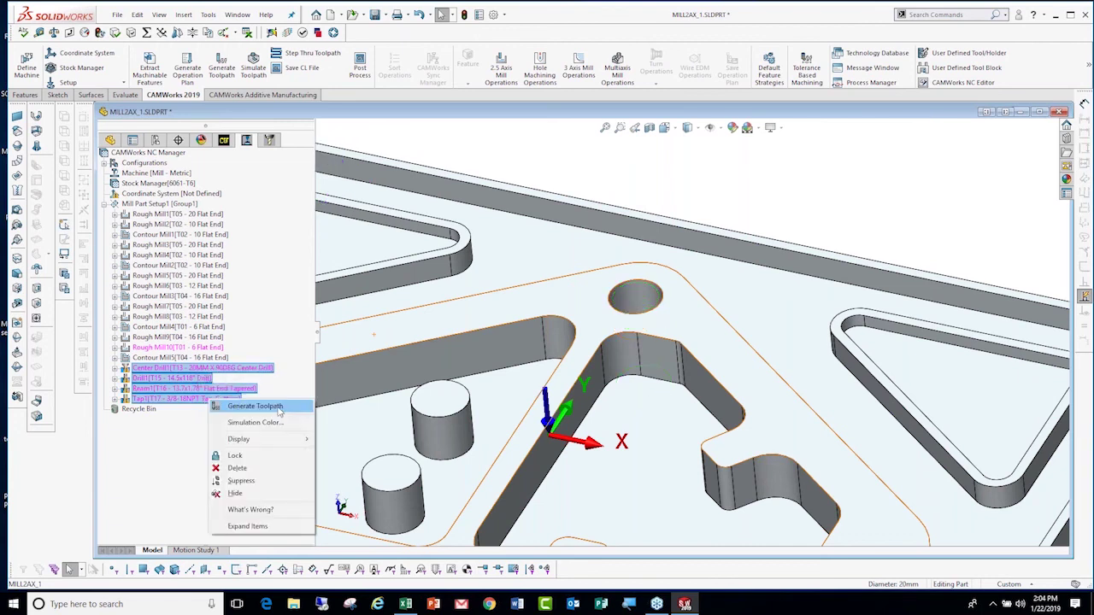
click(255, 406)
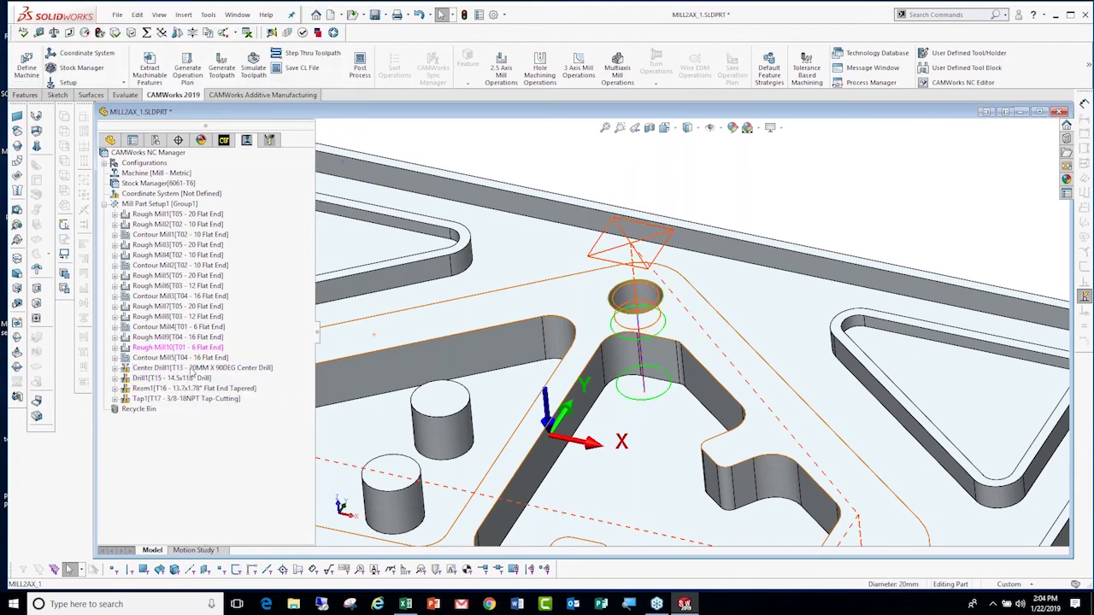
Preview the center drill, drill, ream and tap toolpaths on the hole, then show the CAMWorks feature tree.
click(195, 368)
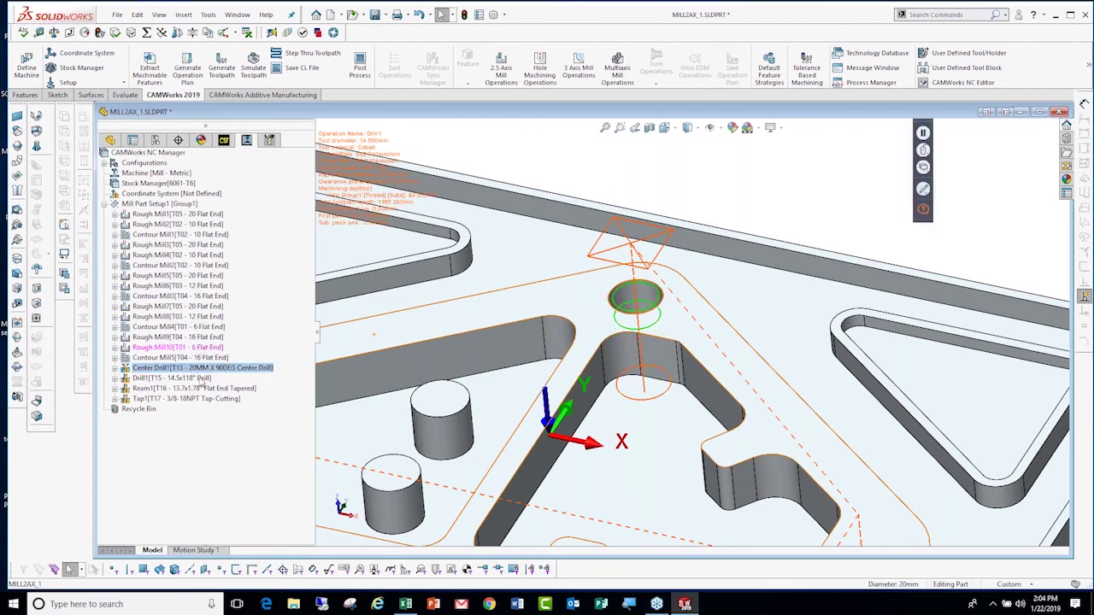
click(197, 378)
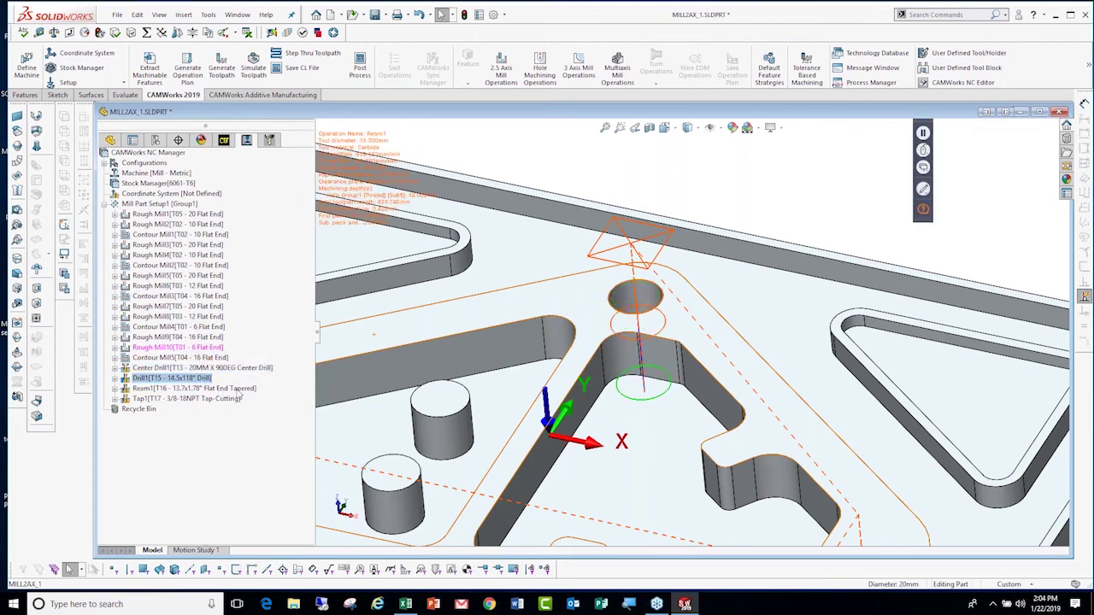
click(195, 389)
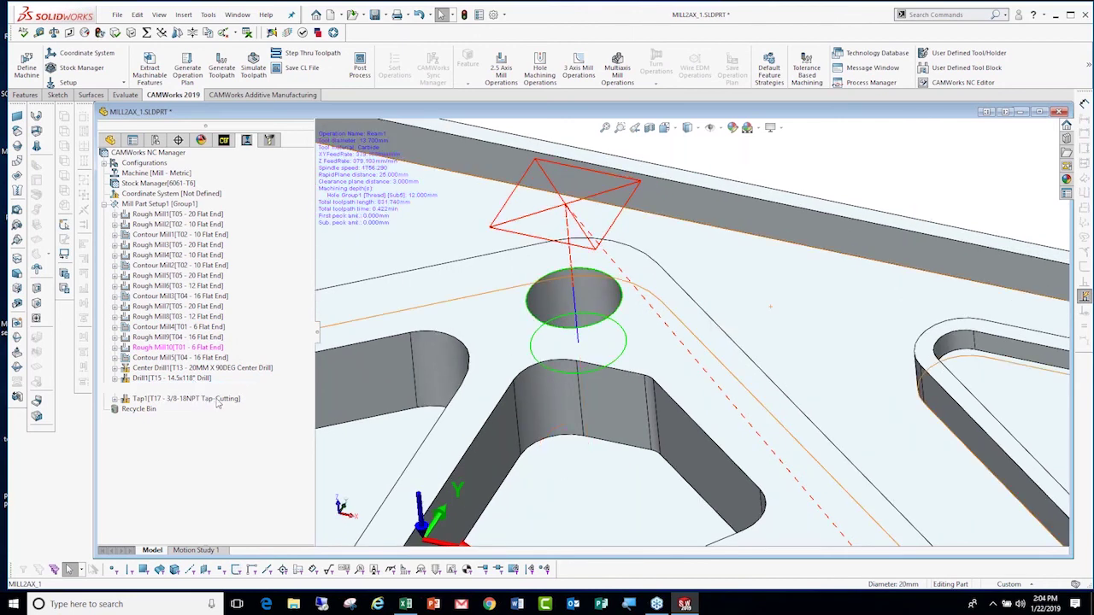
click(217, 400)
middle_drag(502, 391, 491, 314)
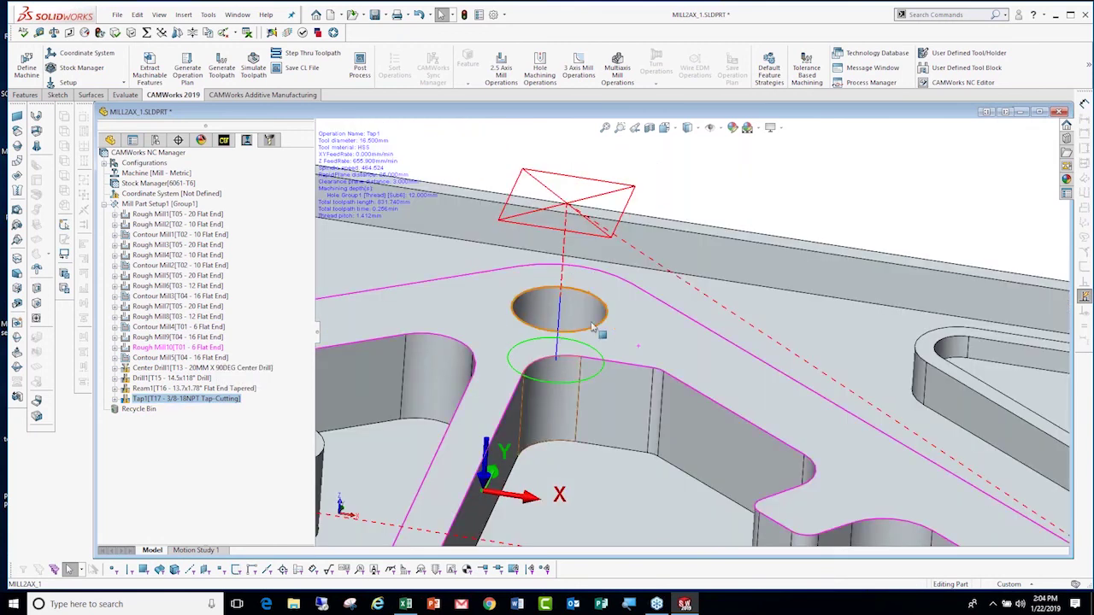
click(224, 140)
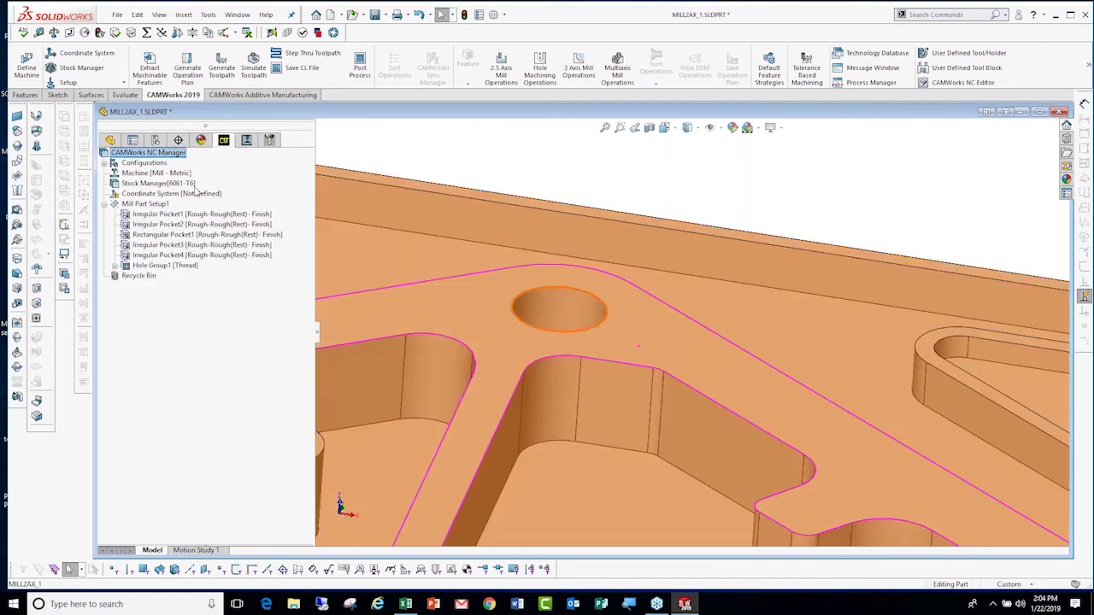
Set Hole Group1's thread to 3/4-14 NPT from the thread library, keeping thread milling.
right_click(153, 265)
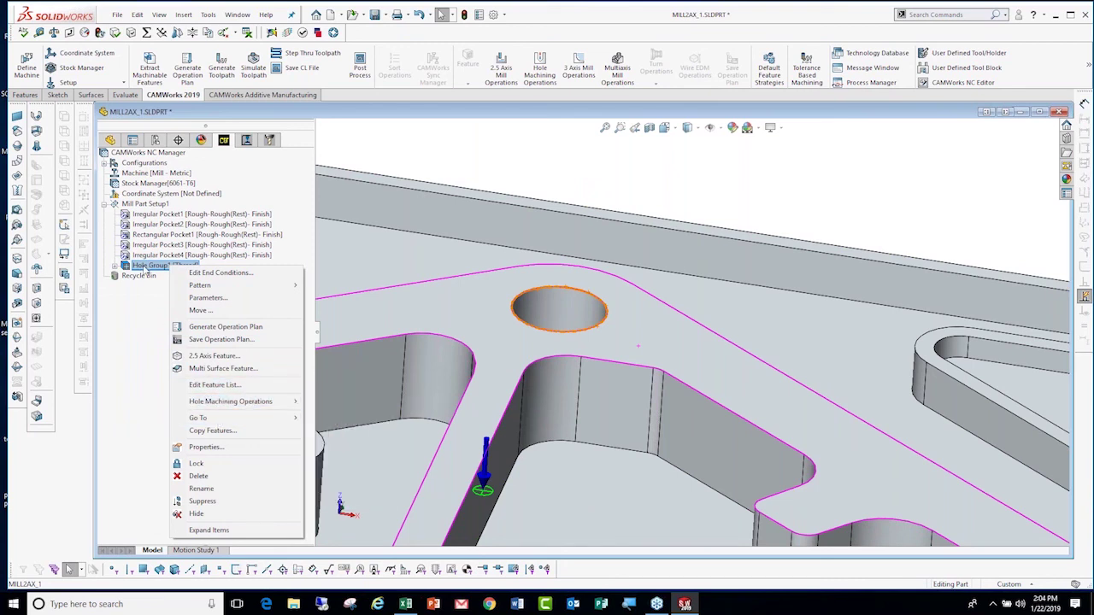
mouse_move(200, 284)
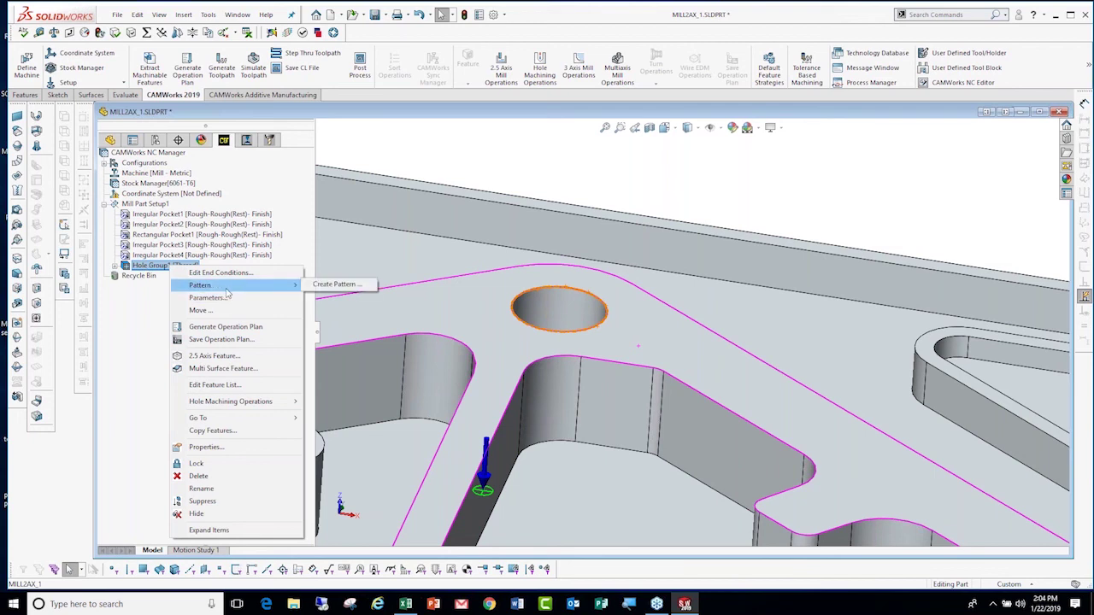
click(224, 299)
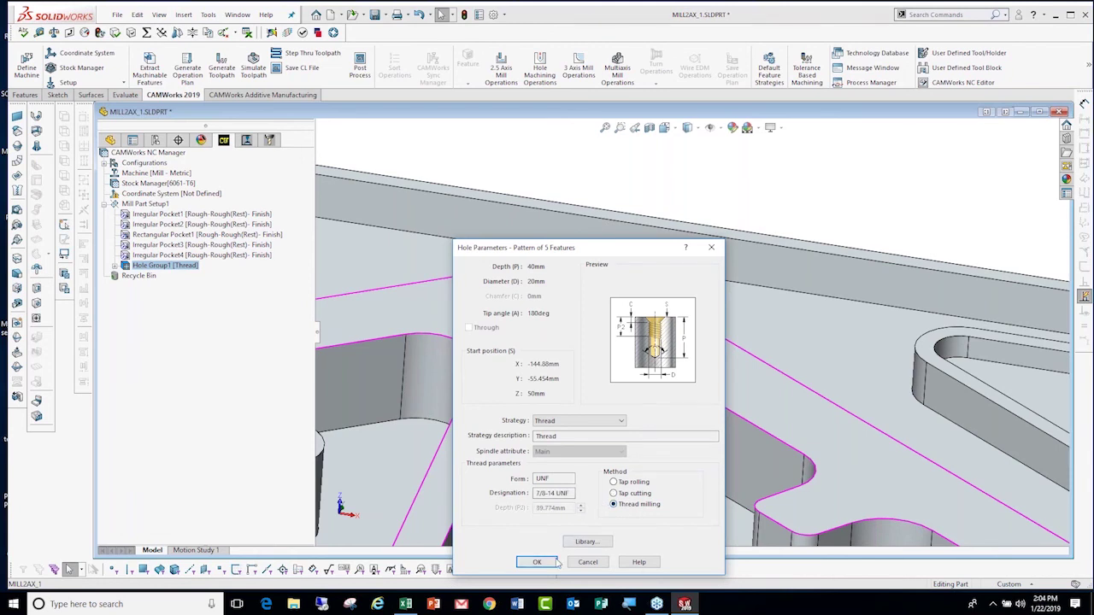
click(594, 544)
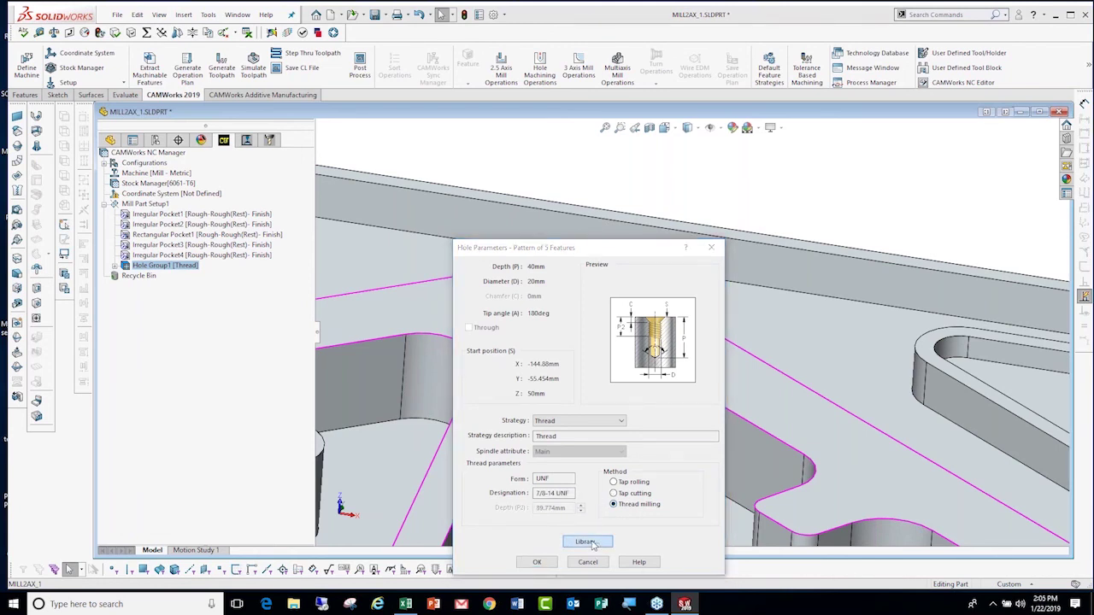
scroll(75, 291, down, 8)
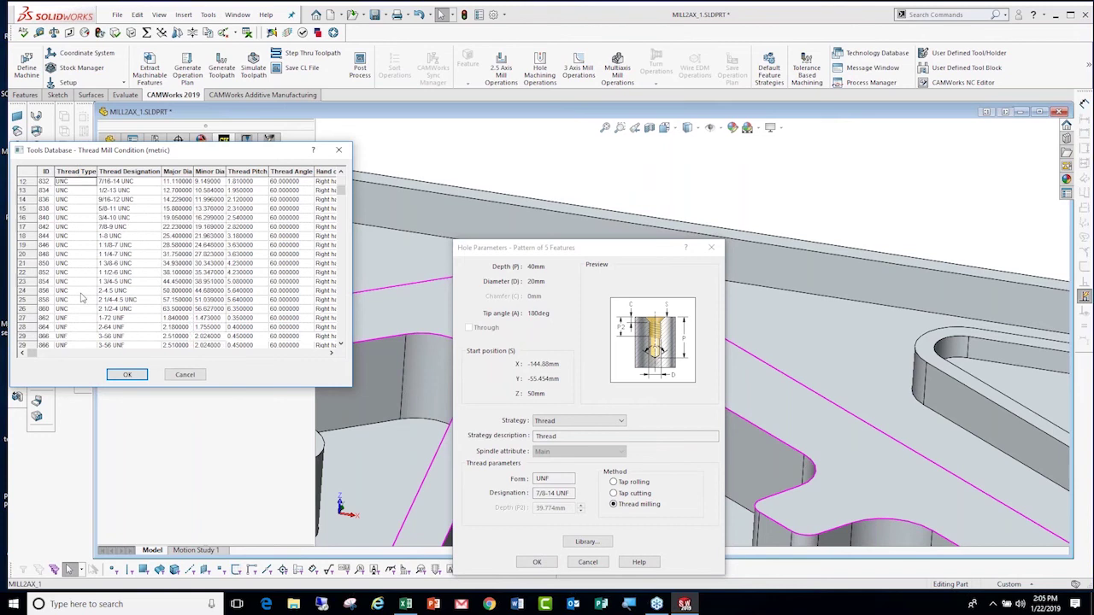
scroll(83, 298, down, 7)
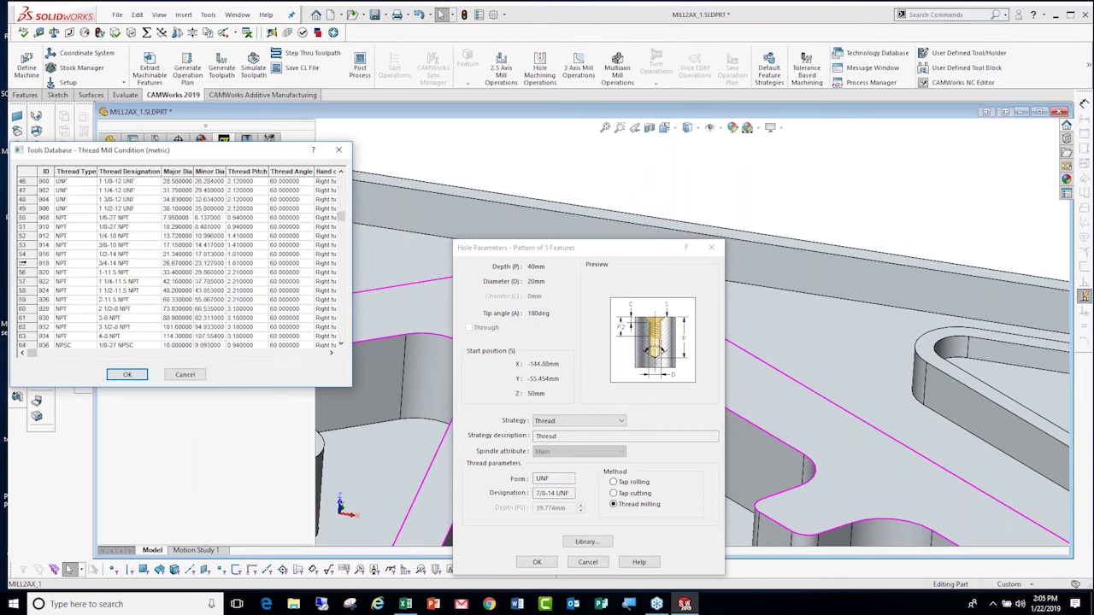
click(24, 263)
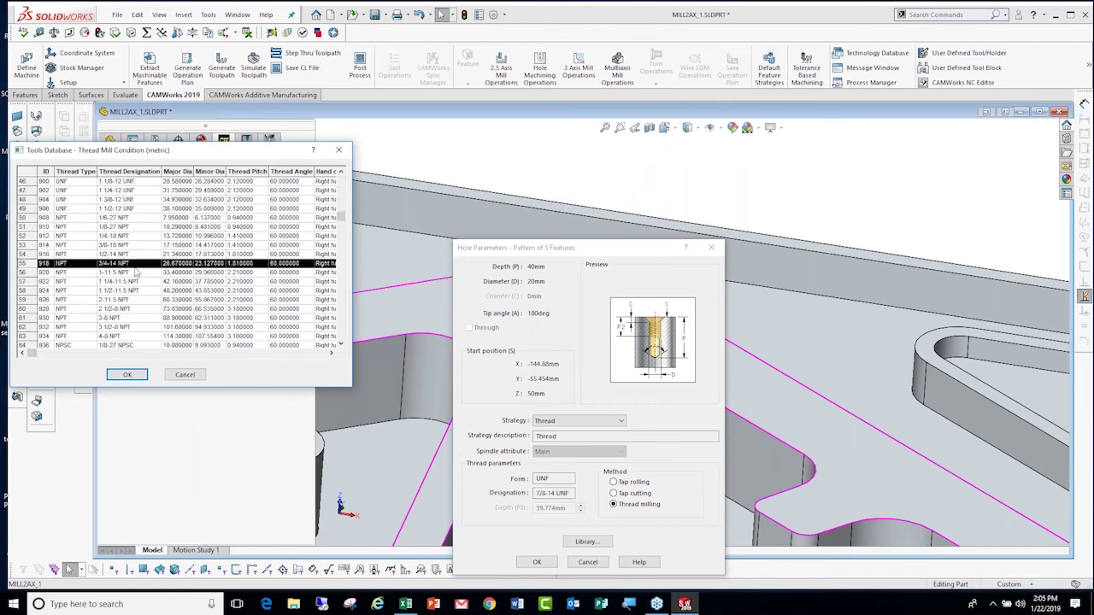
click(138, 375)
click(535, 562)
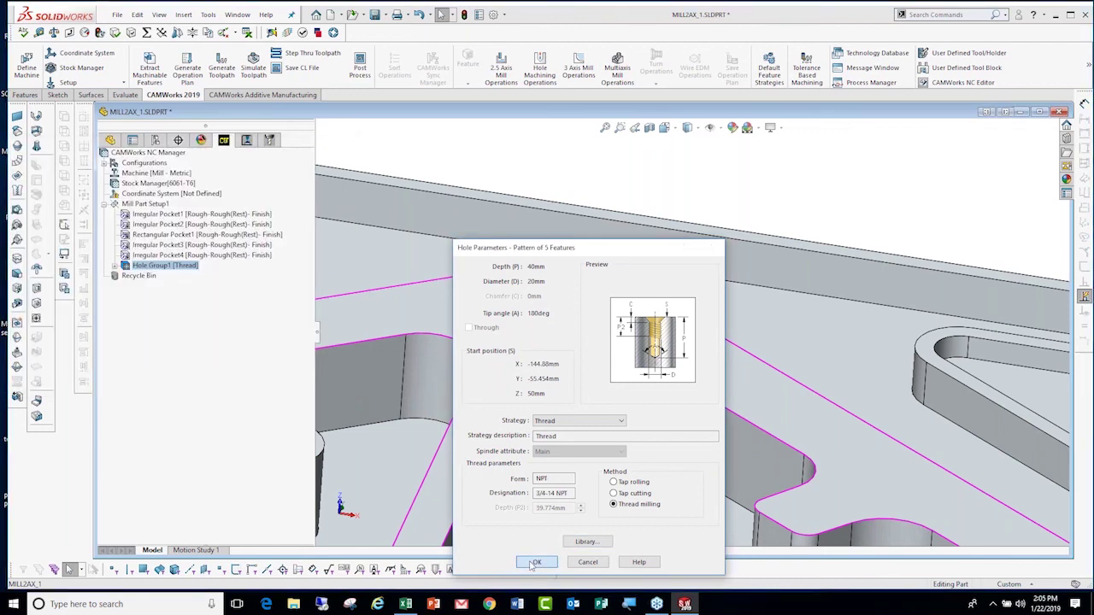
Regenerate Hole Group1's operation plan so it produces a Thread Mill1 operation.
right_click(167, 266)
click(237, 330)
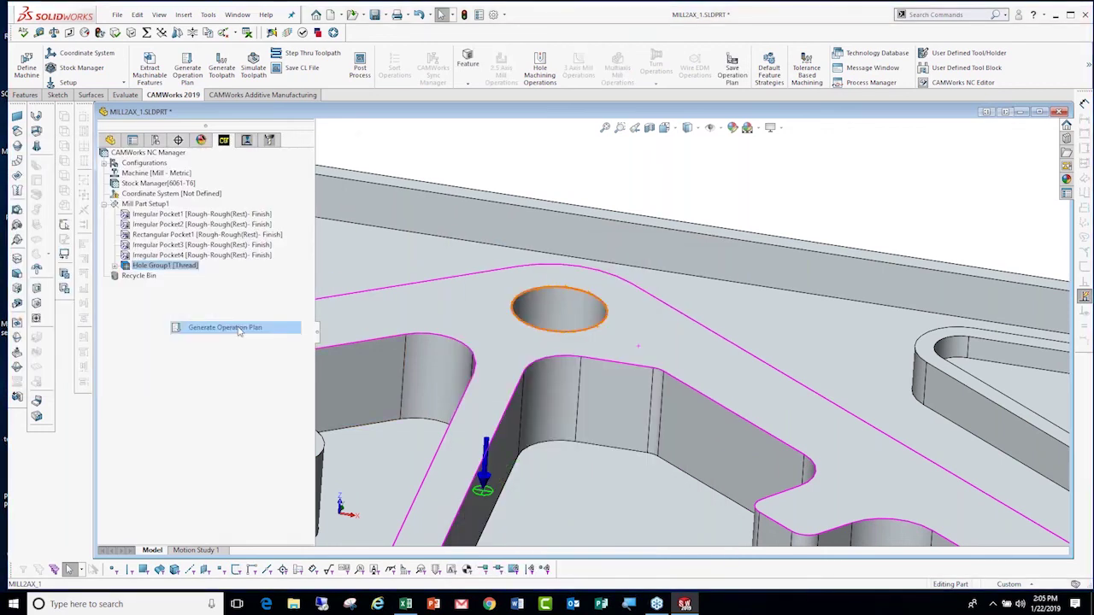
click(519, 335)
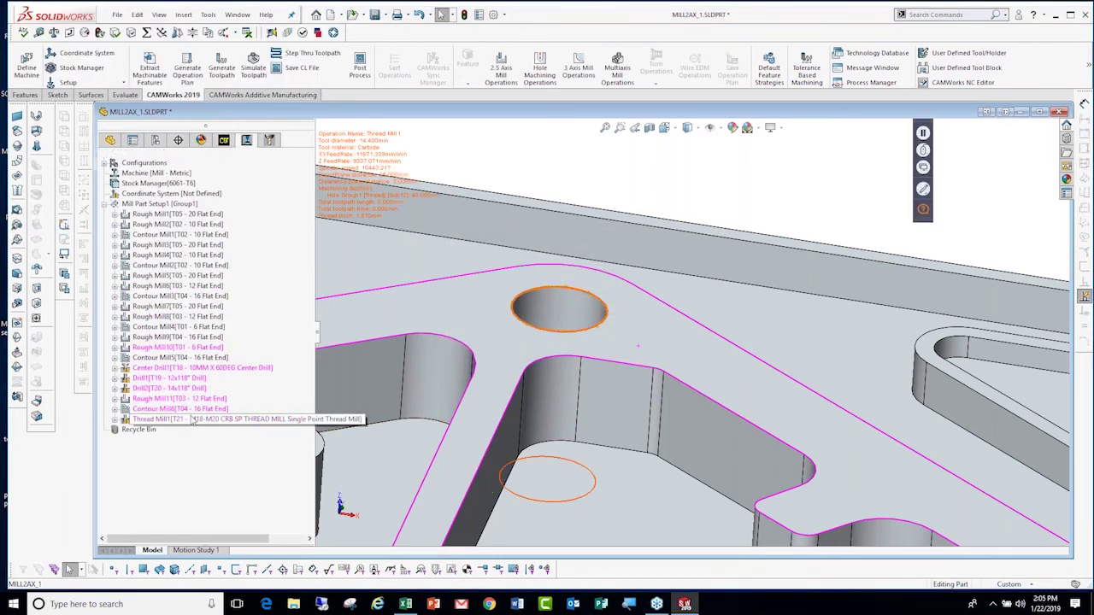
Generate Thread Mill1's helical toolpath with the T21 M18-M20 thread mill and inspect it.
right_click(192, 419)
click(259, 111)
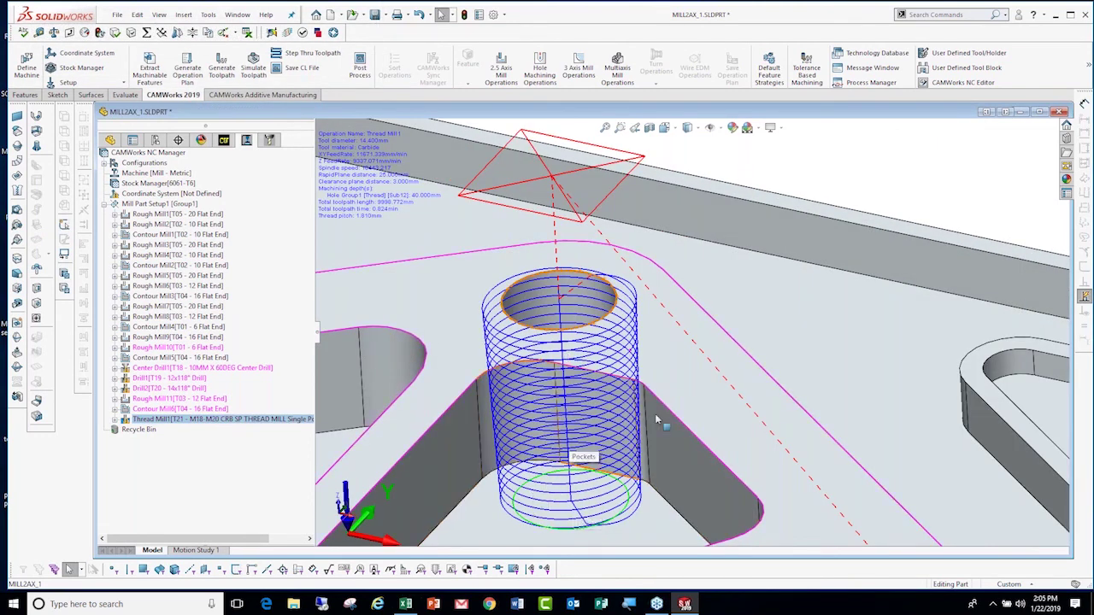
scroll(569, 363, up, 2)
scroll(571, 368, up, 2)
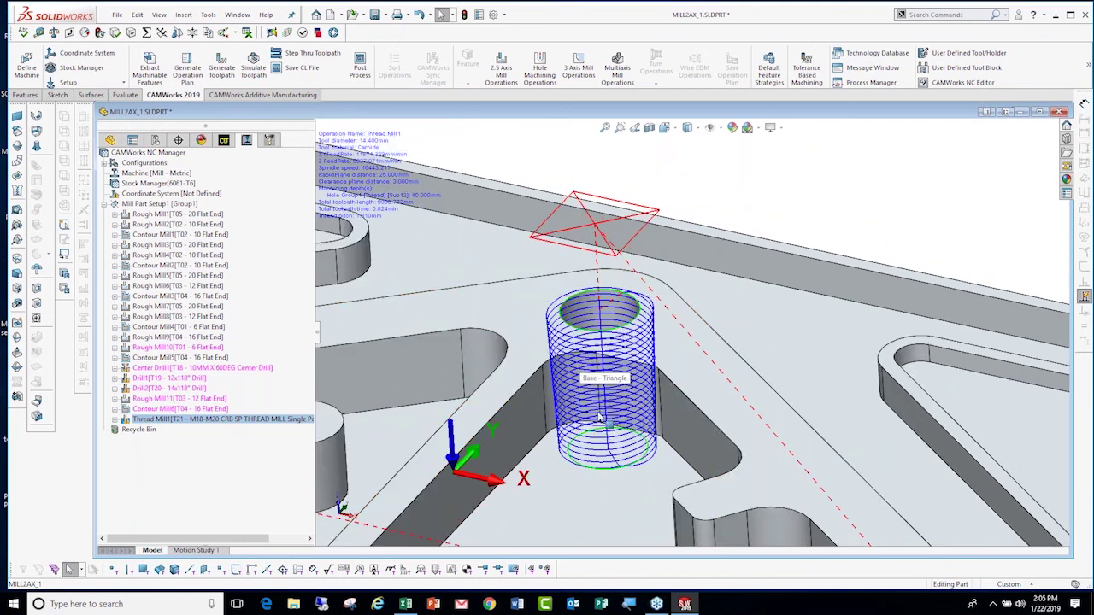
scroll(523, 479, down, 2)
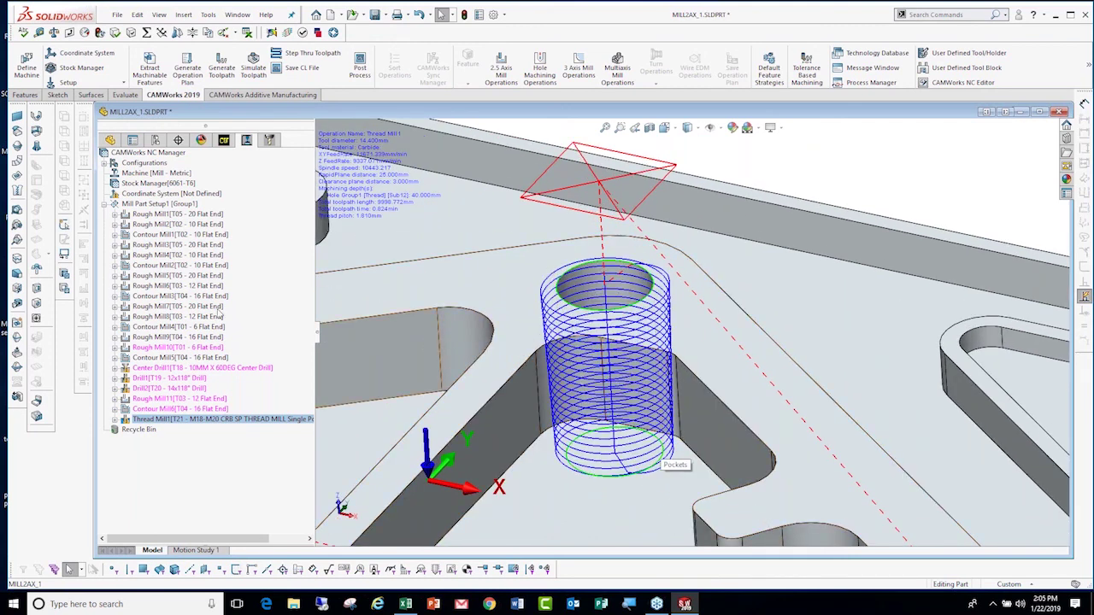
Switch from the CAMWorks feature list to the part's FeatureManager design tree.
click(224, 139)
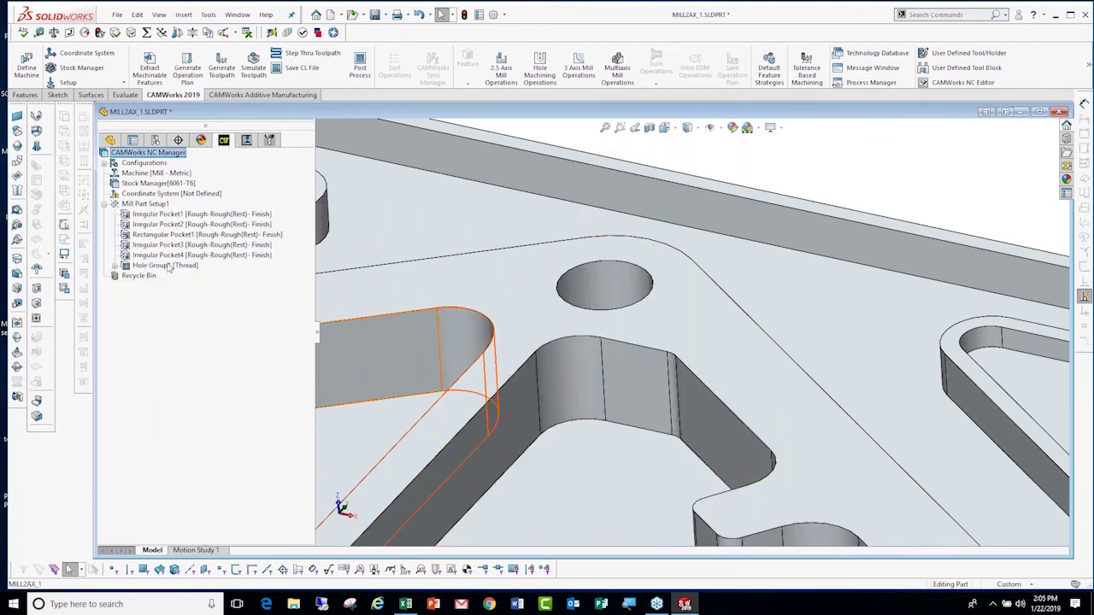
click(110, 139)
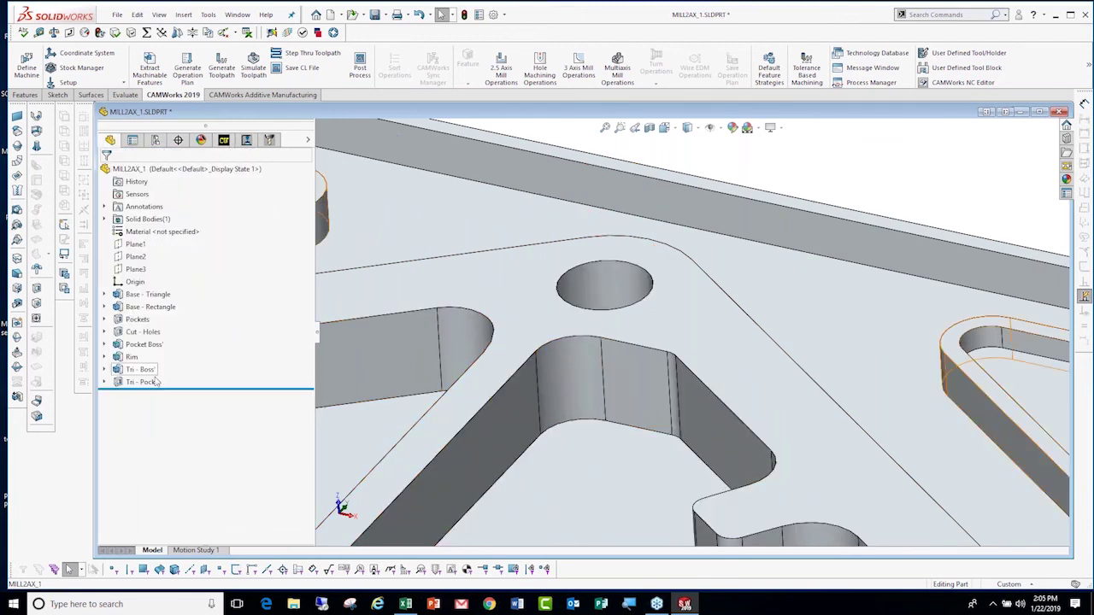
right_click(142, 332)
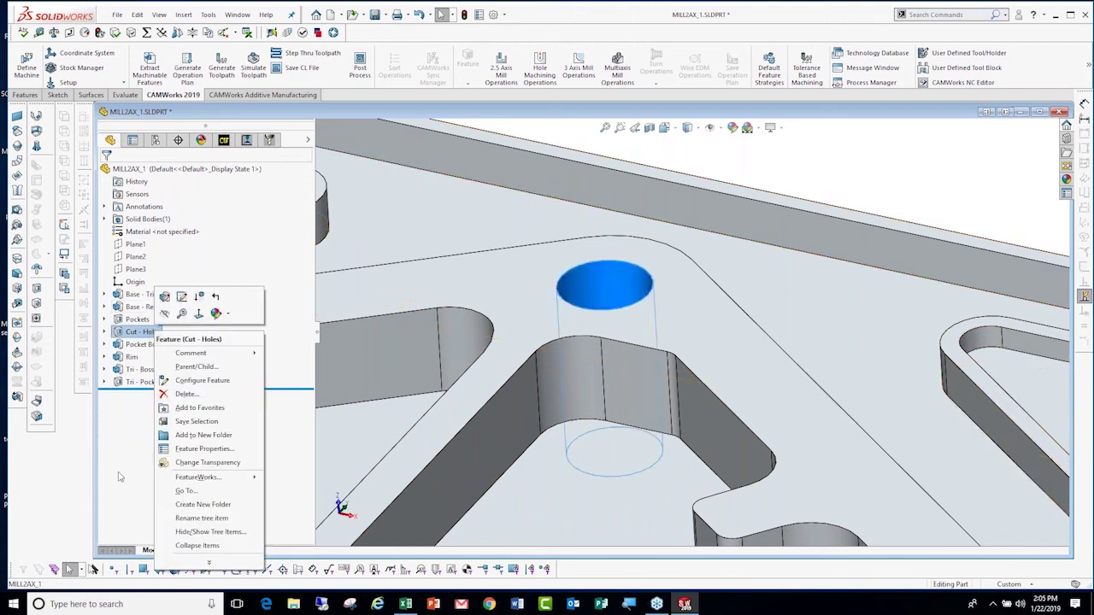
click(121, 477)
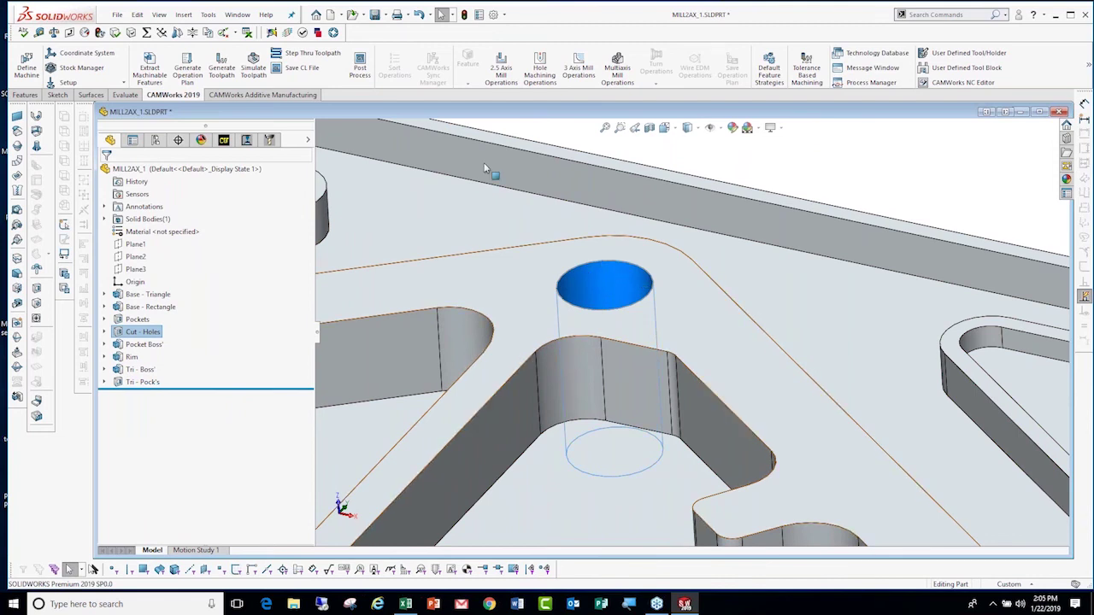
Set up a 1.78deg DraftXpert draft with the top face as neutral plane, then select the hole edge.
click(24, 95)
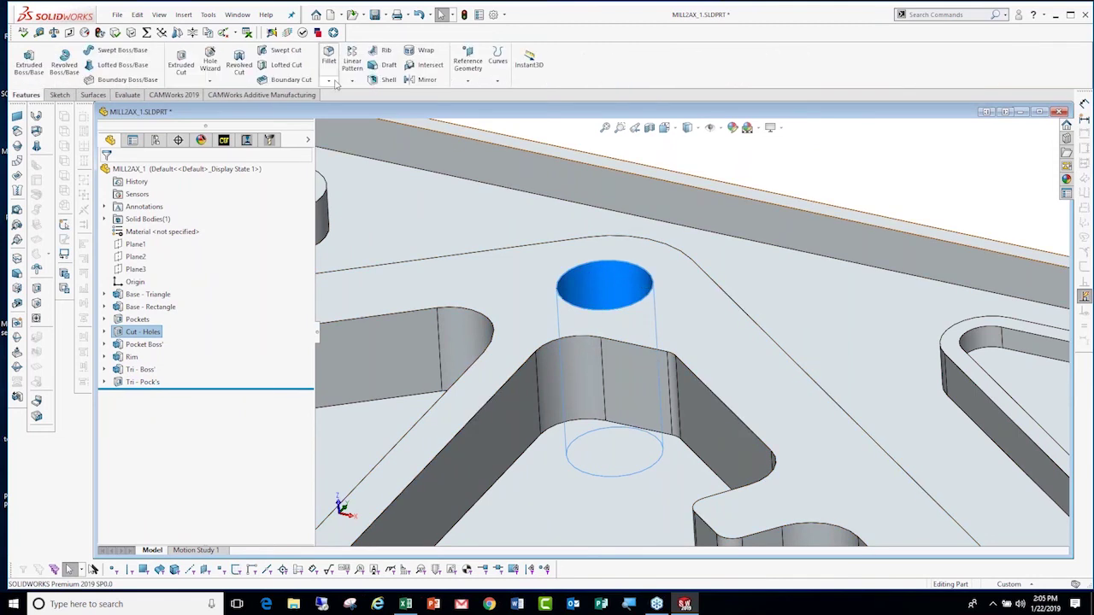
click(389, 67)
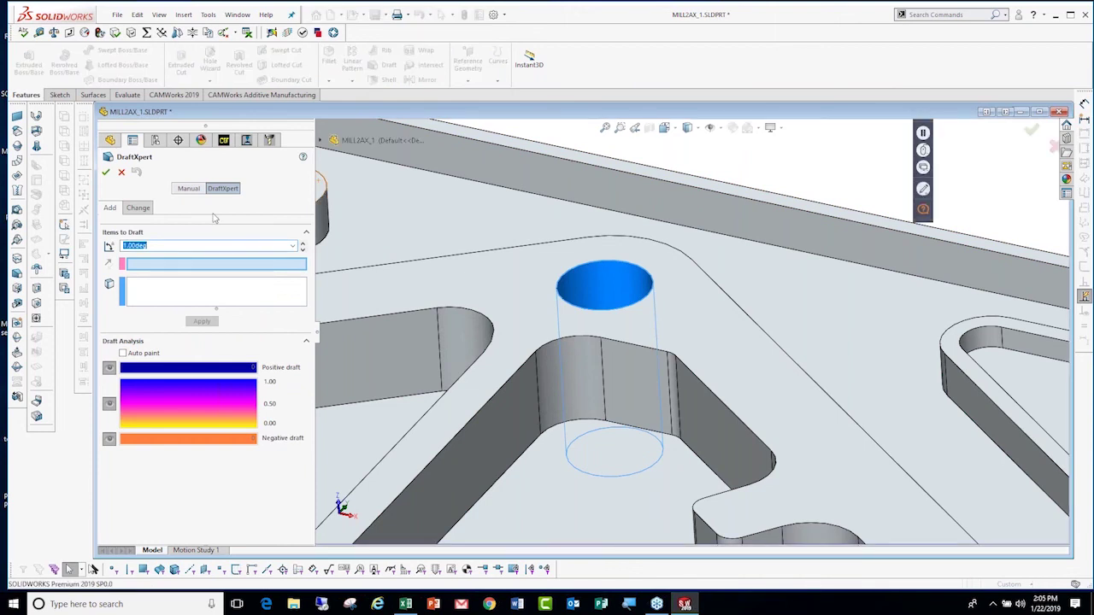
text(1.78)
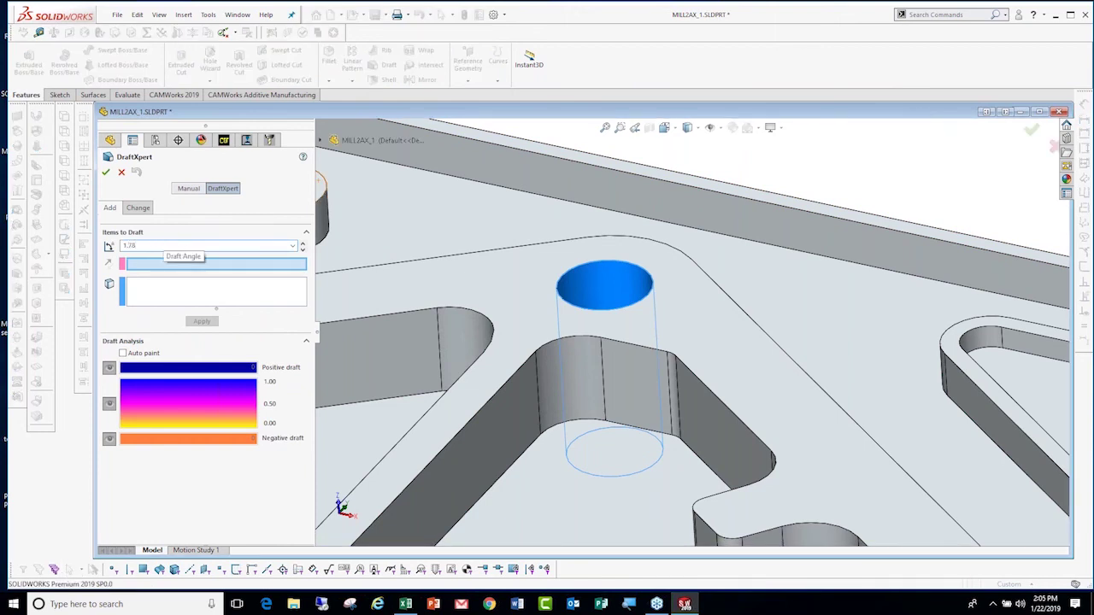
click(176, 265)
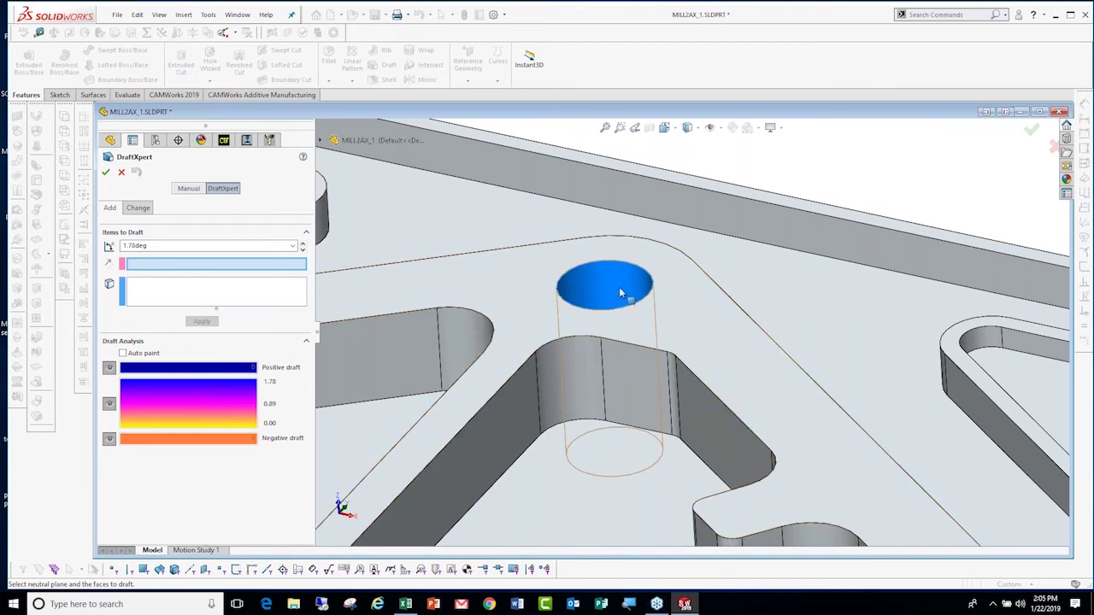
click(515, 287)
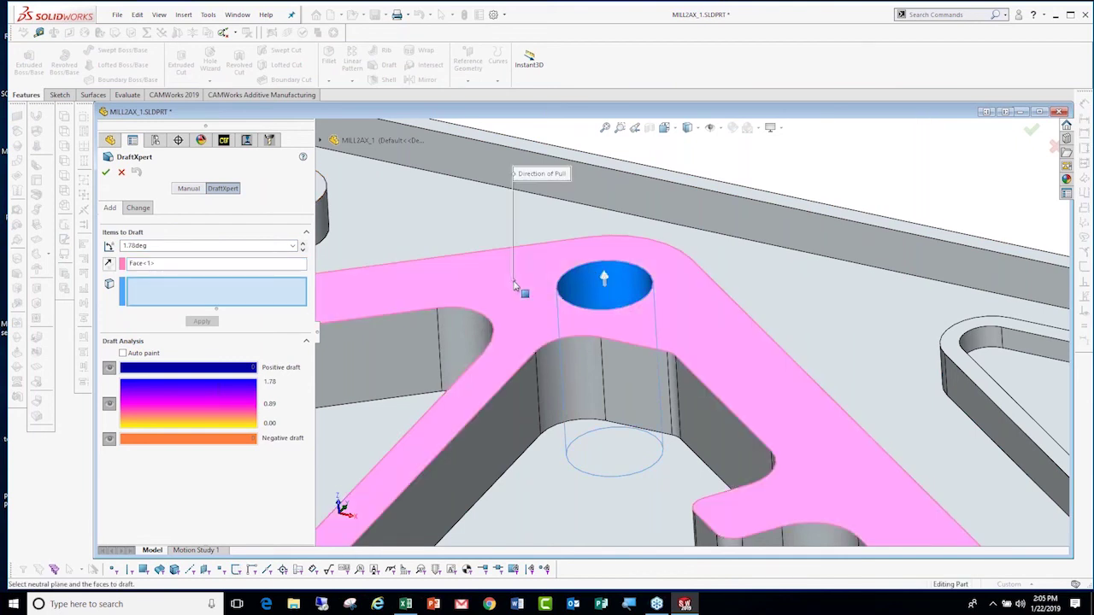
click(106, 173)
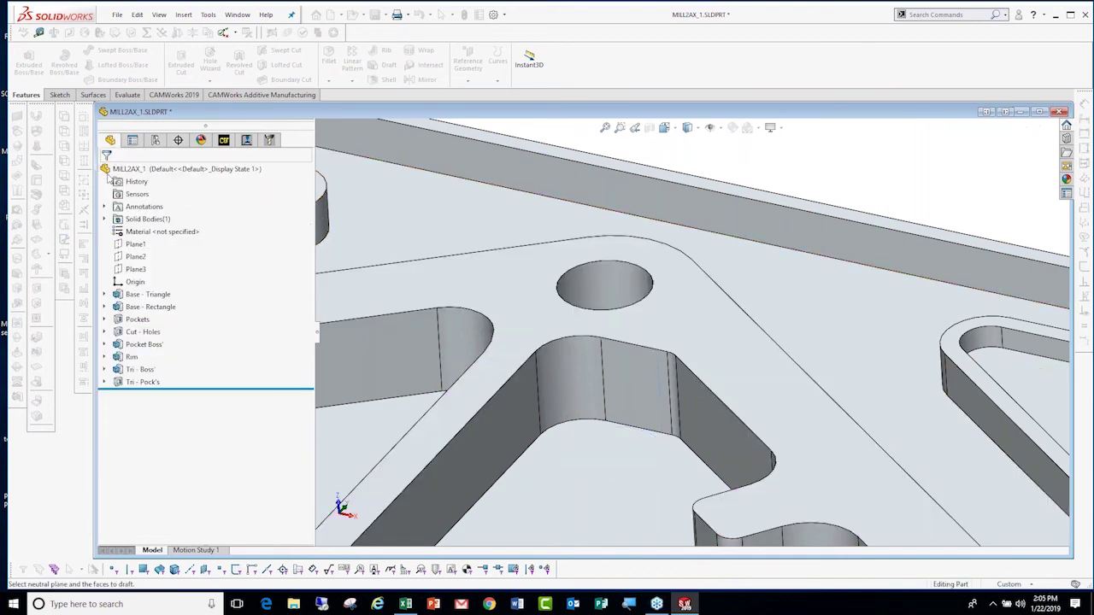
click(580, 277)
mouse_move(575, 320)
middle_down()
mouse_move(586, 428)
mouse_move(560, 425)
mouse_move(587, 433)
mouse_move(590, 400)
middle_up()
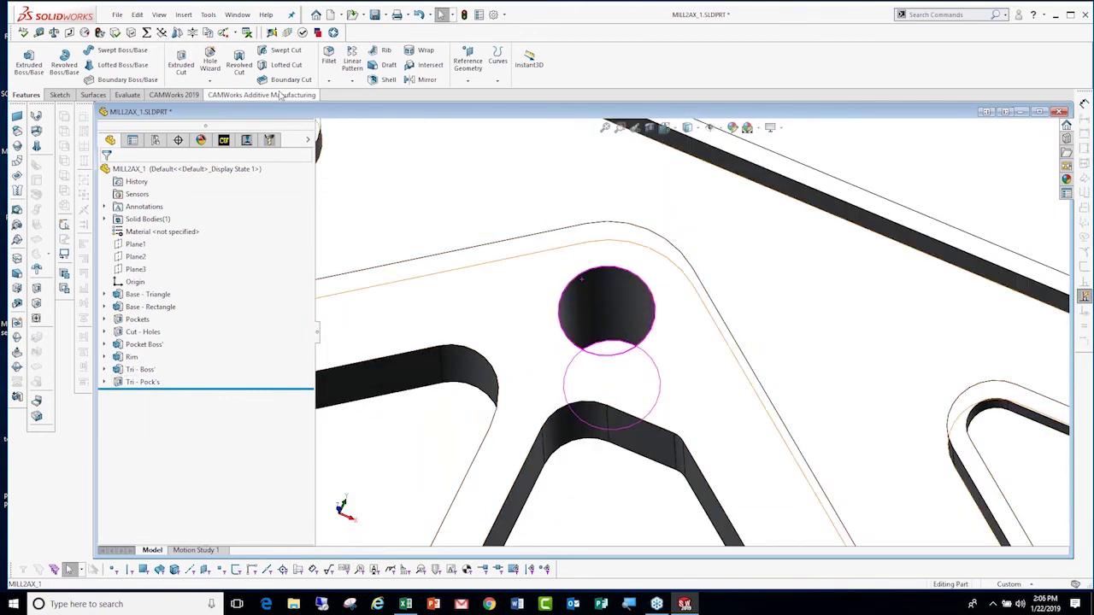
Draft the hole wall at 1.78° from the top-face neutral plane, creating Draft1.
click(389, 66)
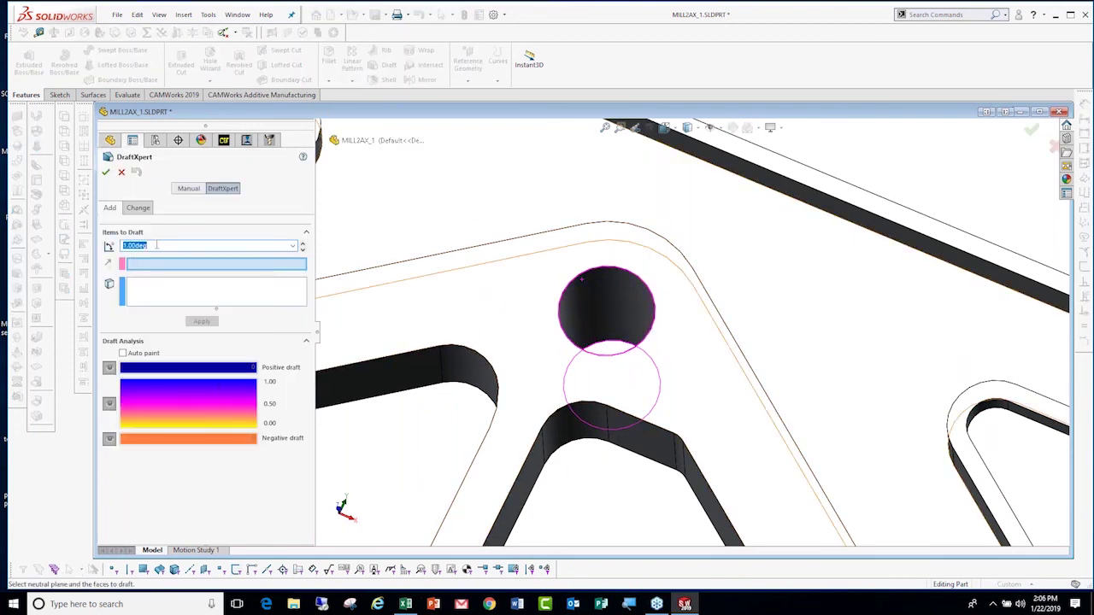
text(1)
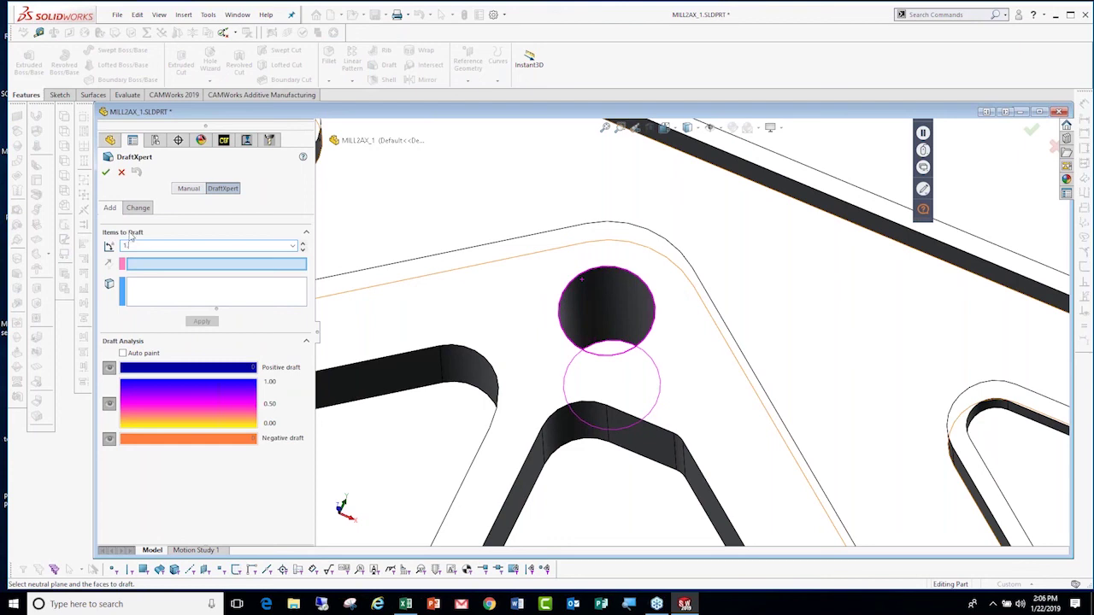
text(.78)
click(171, 267)
click(550, 277)
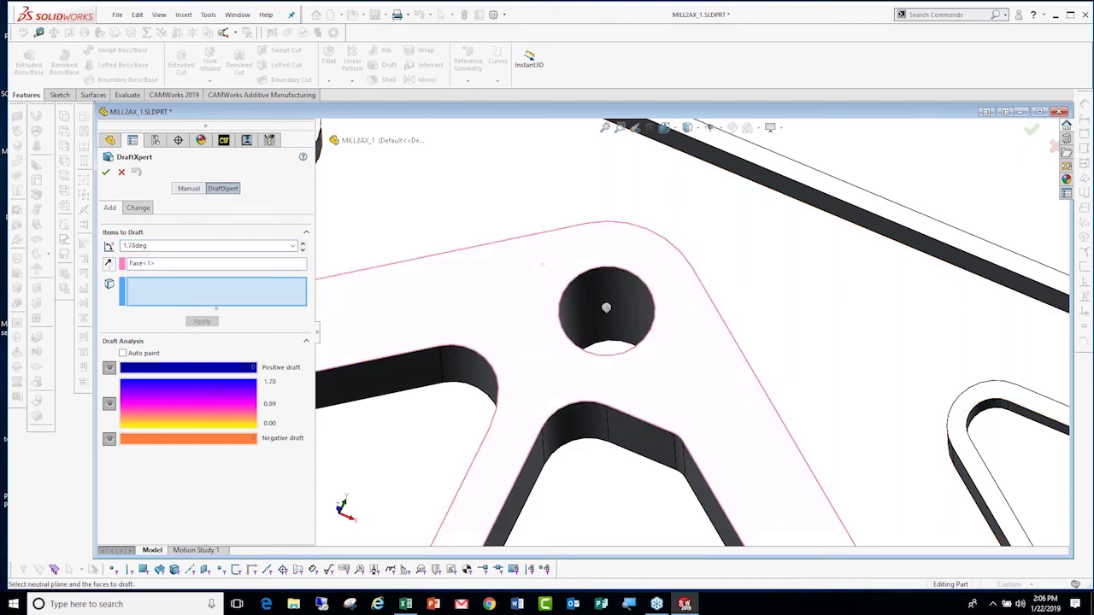
click(625, 295)
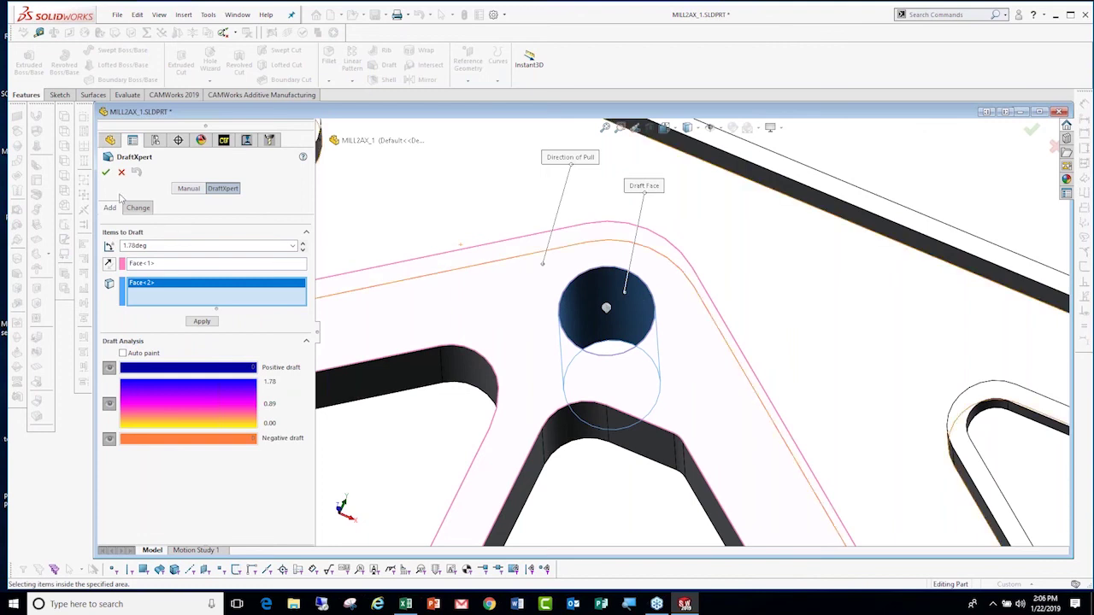
click(106, 172)
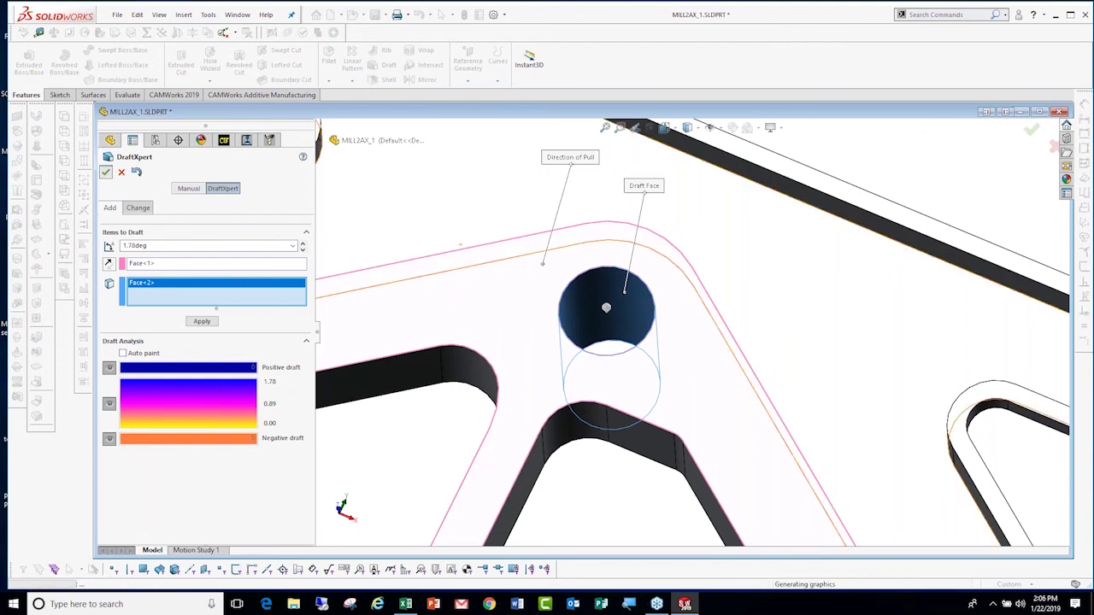
mouse_move(606, 308)
middle_down()
mouse_move(594, 385)
mouse_move(598, 364)
middle_up()
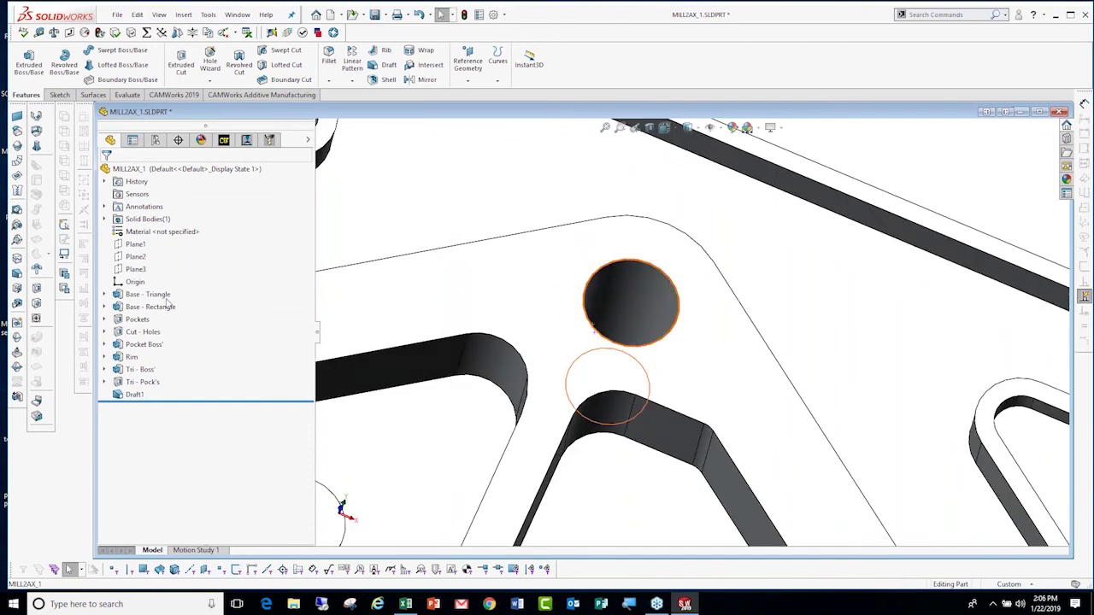
click(245, 142)
Accept the CAMWorks rebuild after the draft and regenerate the Thread Mill1 toolpath.
click(502, 345)
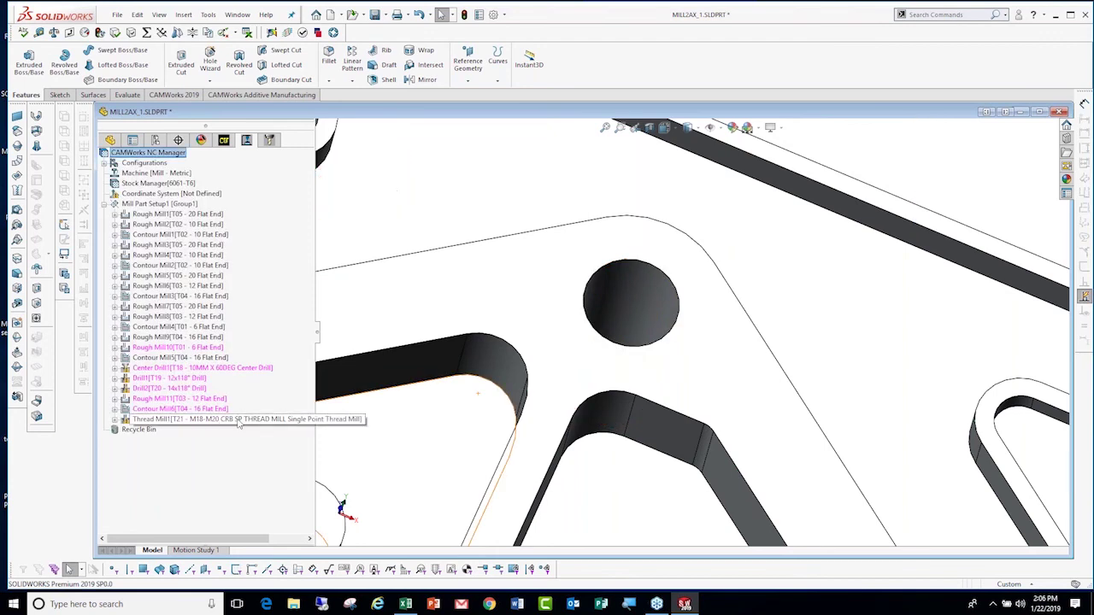
click(239, 421)
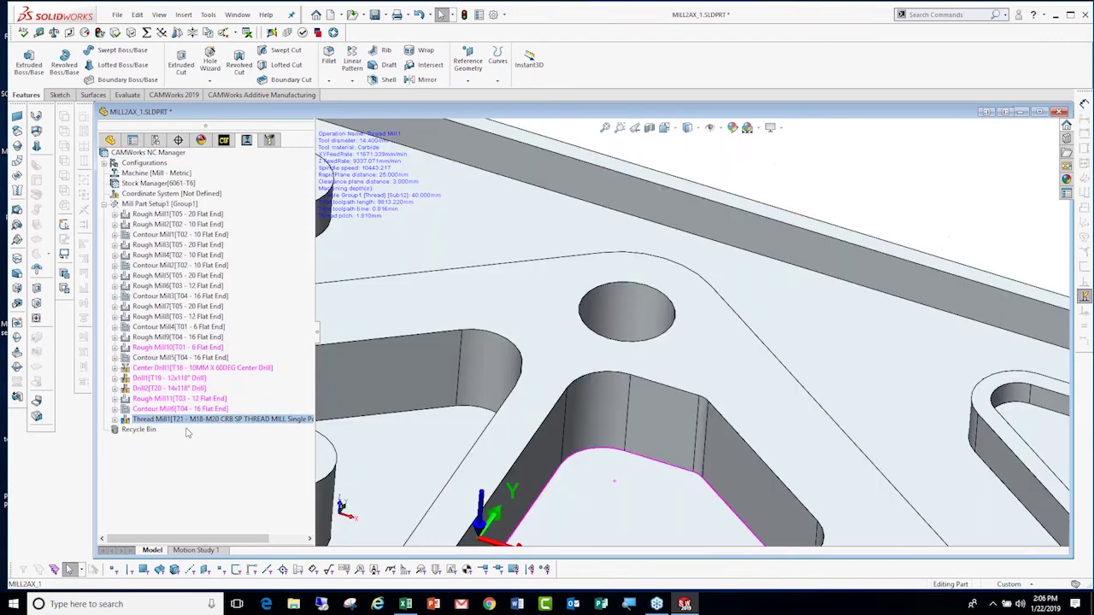
right_click(196, 418)
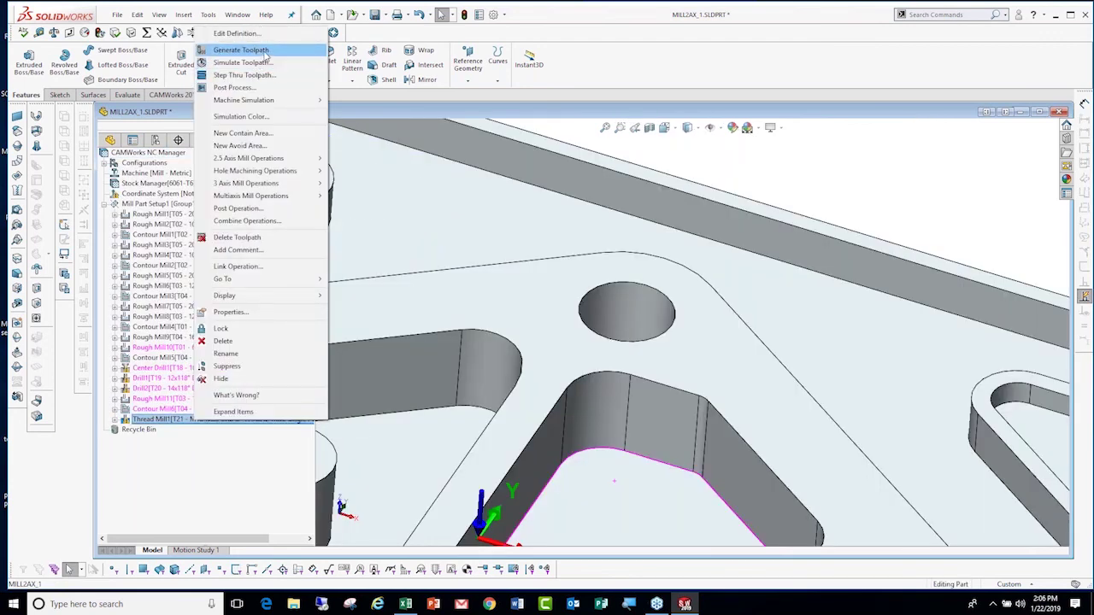
click(265, 52)
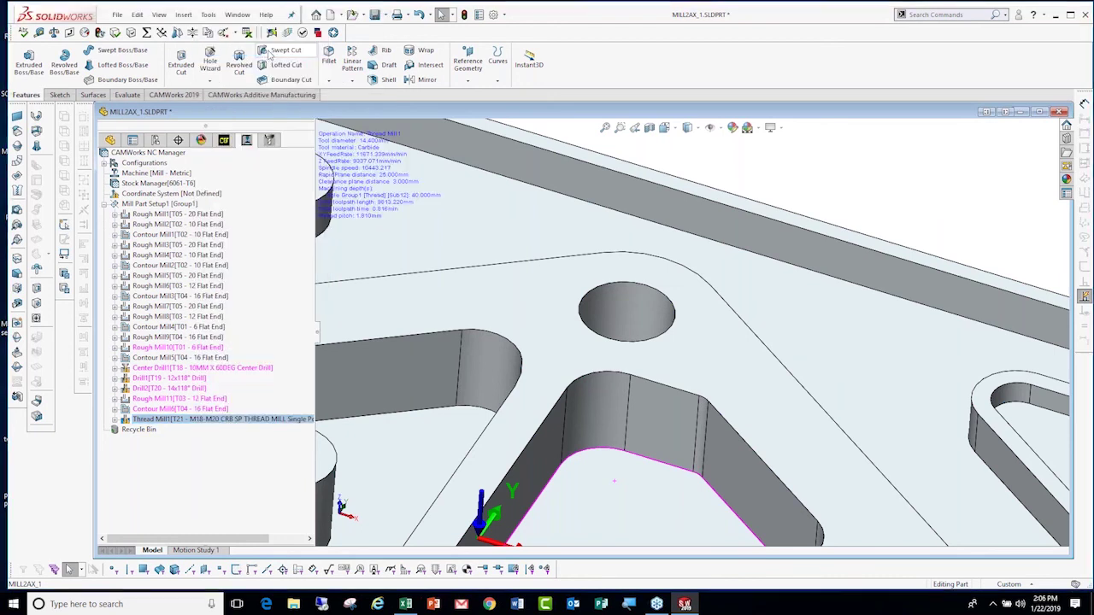
click(235, 418)
scroll(416, 426, down, 5)
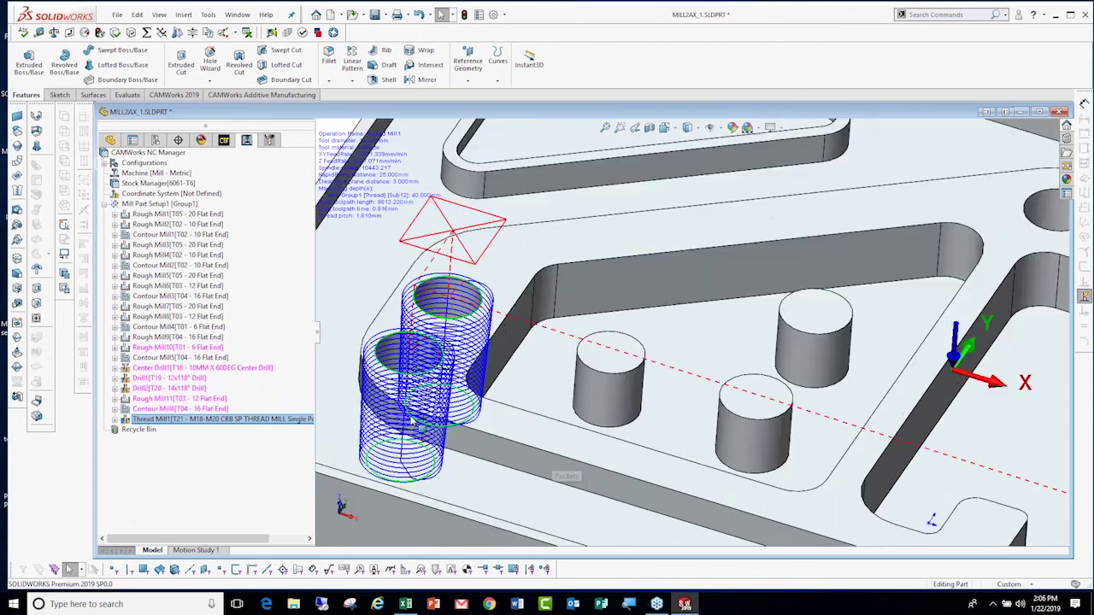
scroll(416, 426, down, 2)
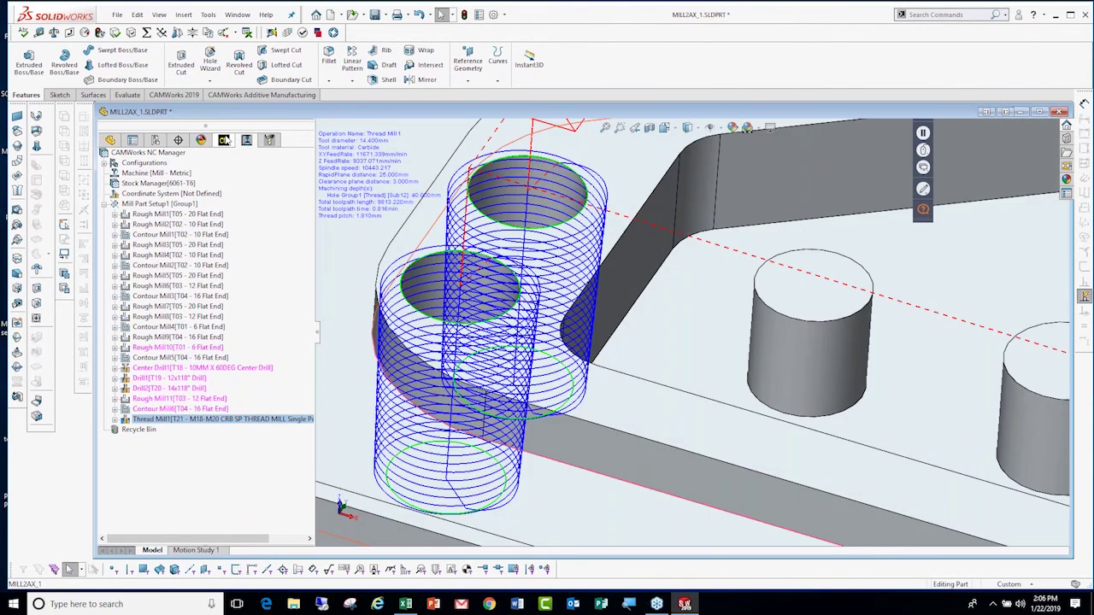
click(201, 140)
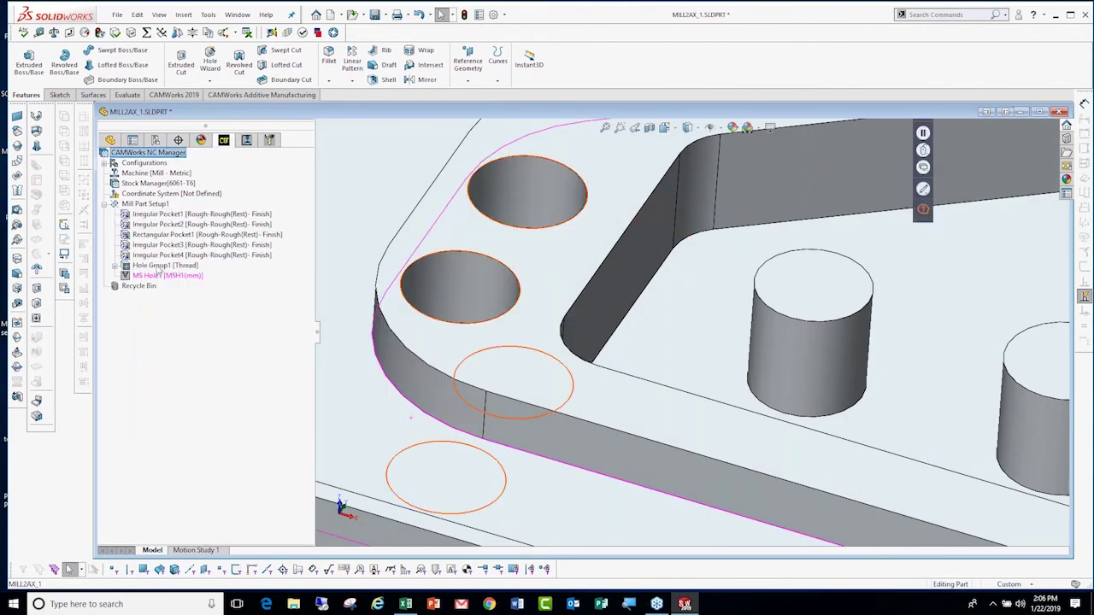
Regenerate Hole Group1's operation plan.
right_click(159, 267)
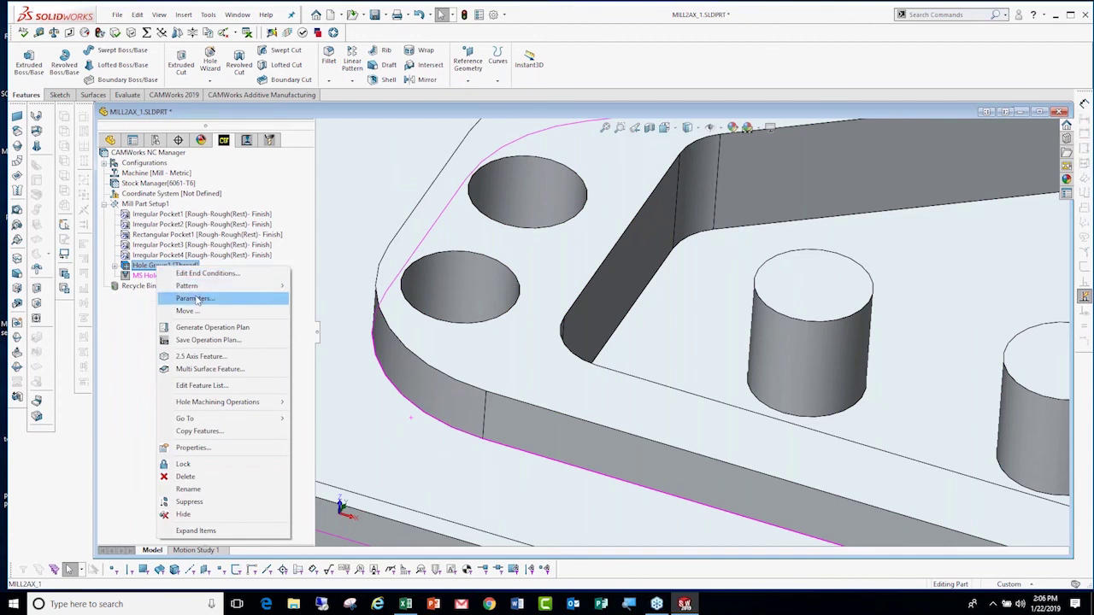
click(210, 328)
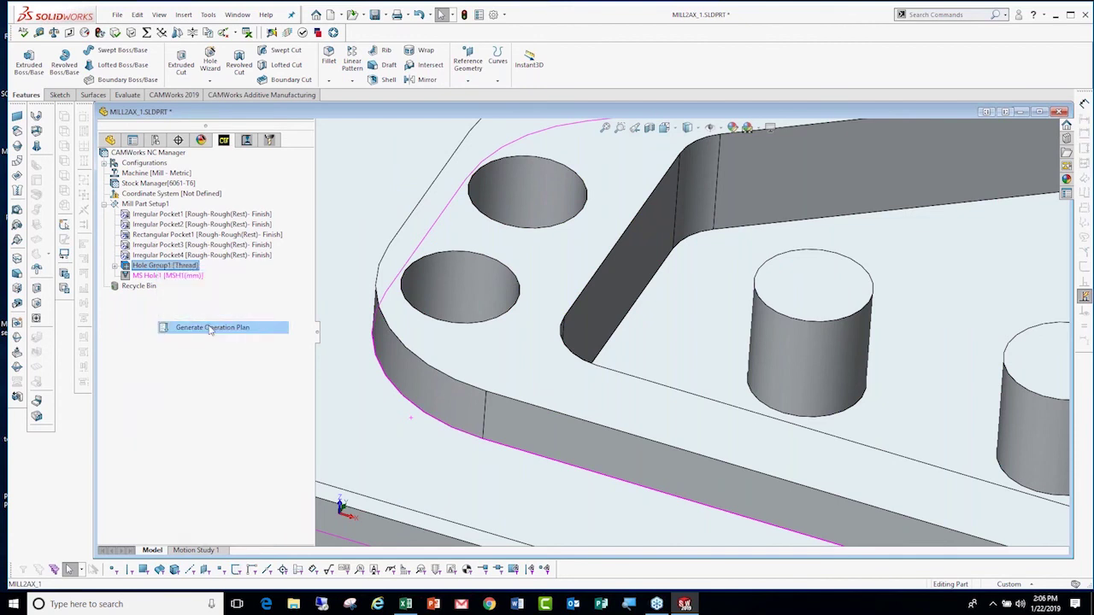
key(Return)
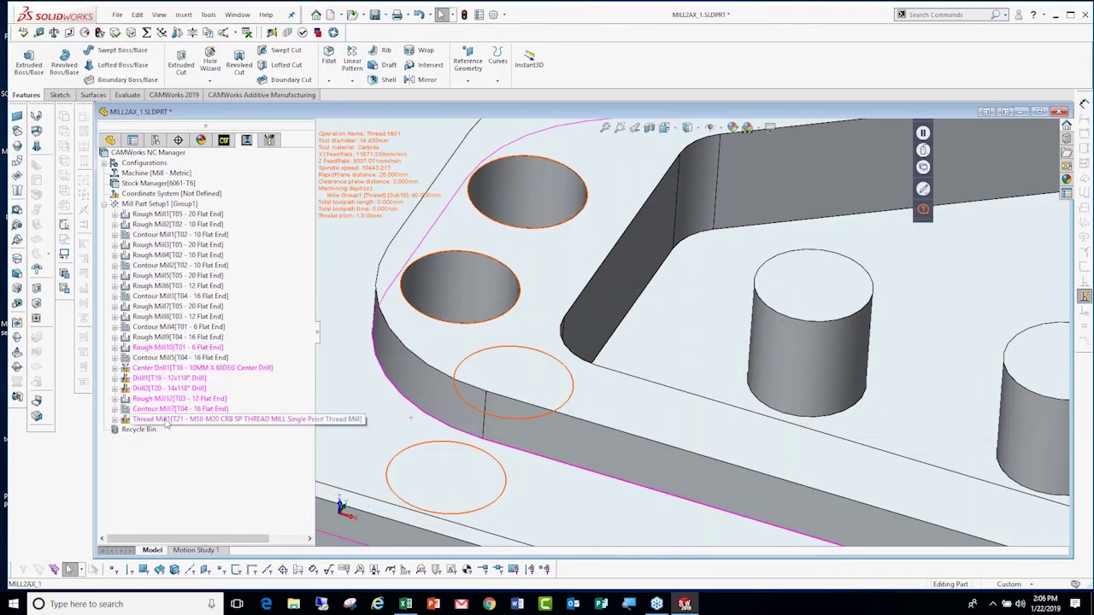
Recompute Thread Mill1's toolpath so it cuts helical threads in both holes.
right_click(167, 418)
click(239, 115)
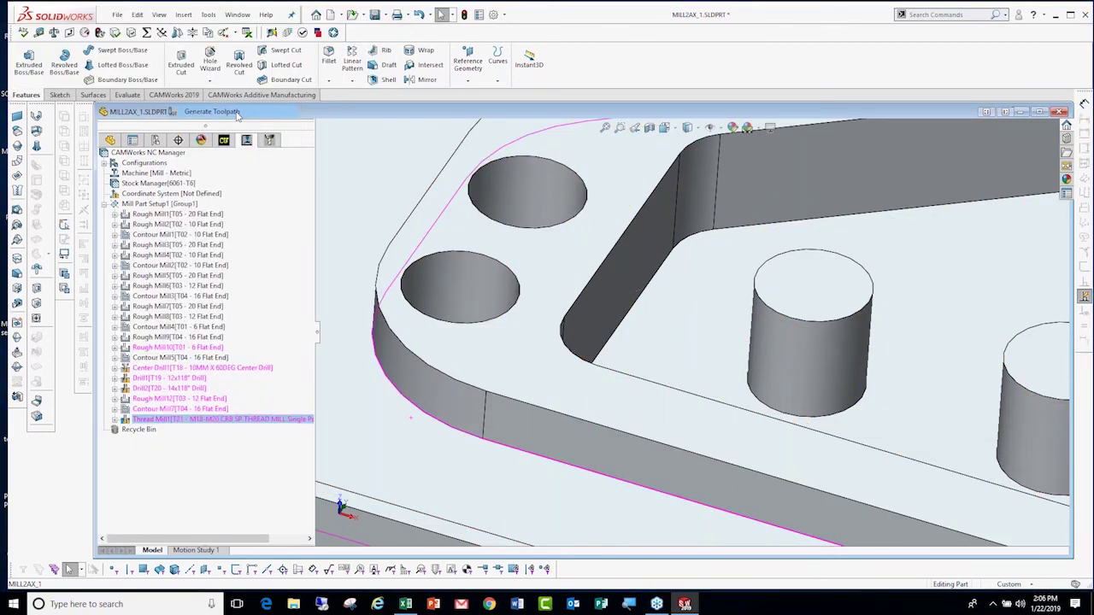
scroll(690, 336, up, 3)
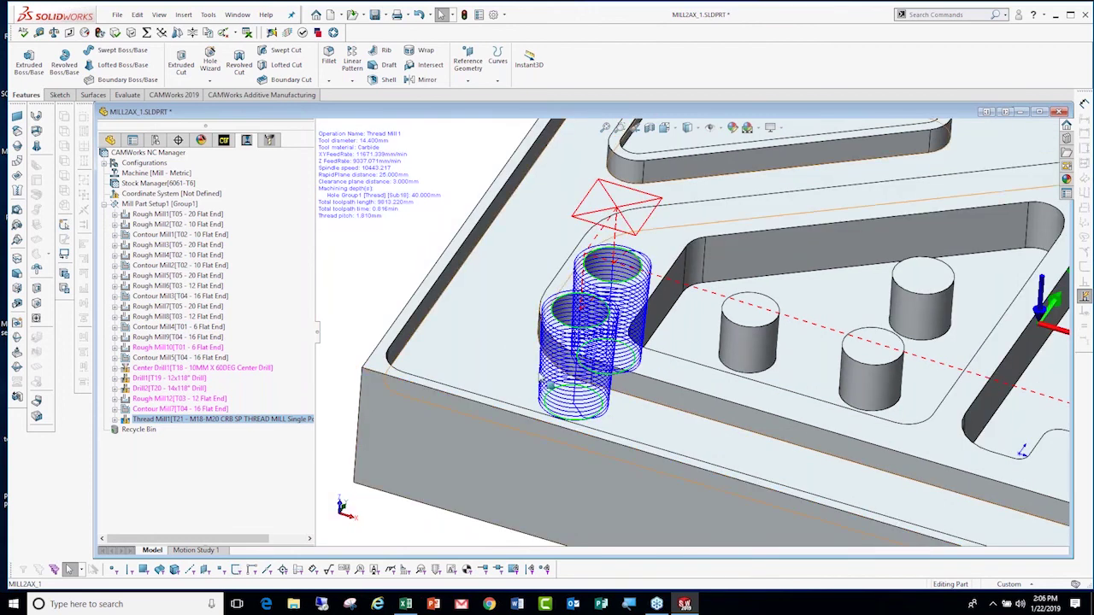
click(225, 142)
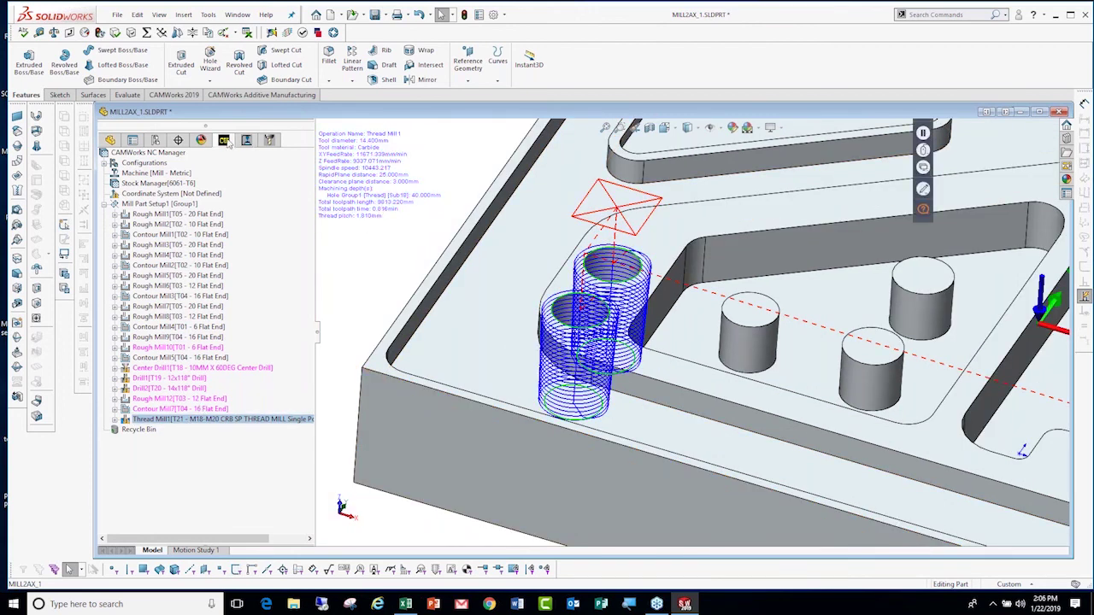
click(224, 141)
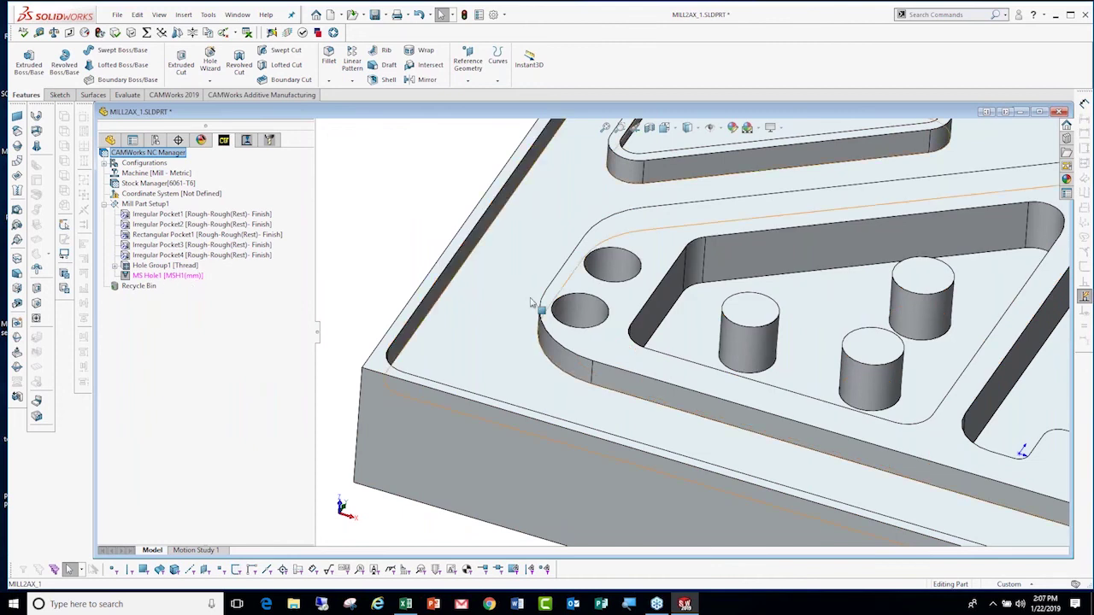
scroll(531, 303, up, 5)
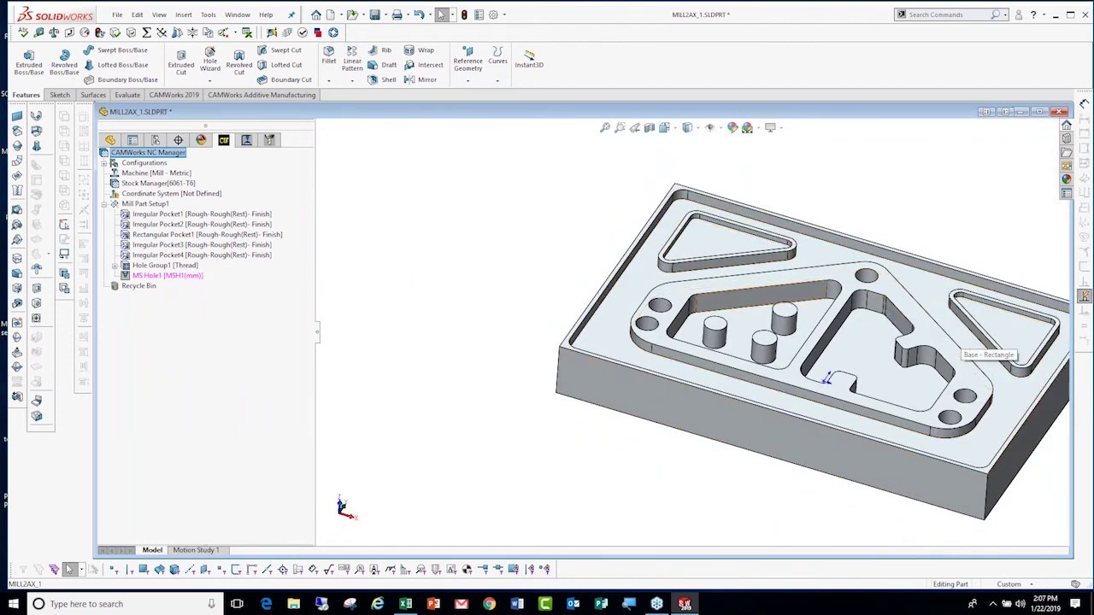
middle_drag(966, 358, 369, 346)
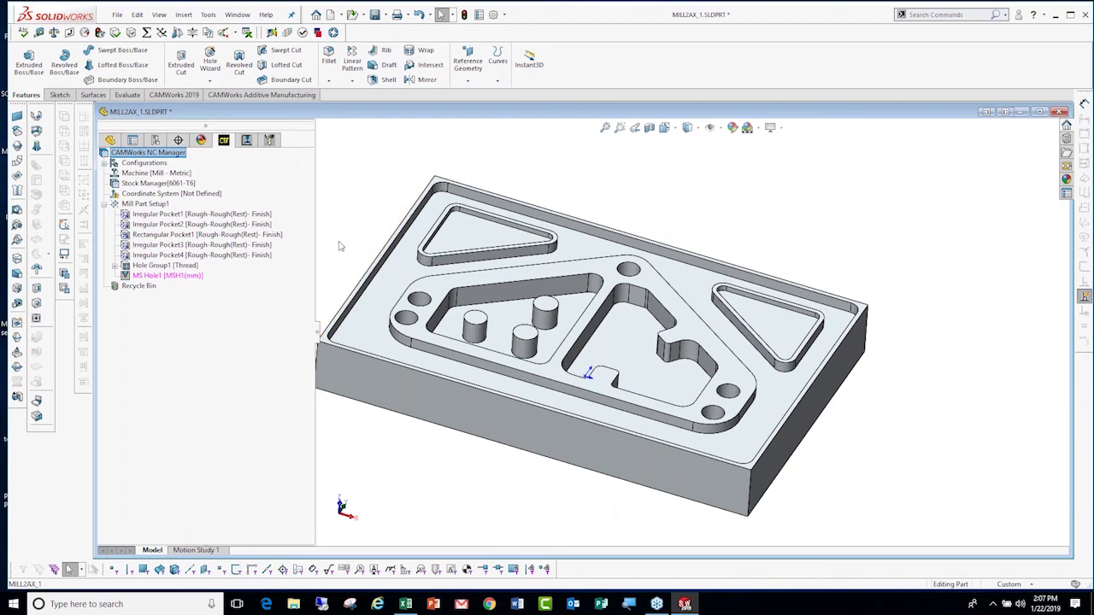
scroll(339, 246, down, 2)
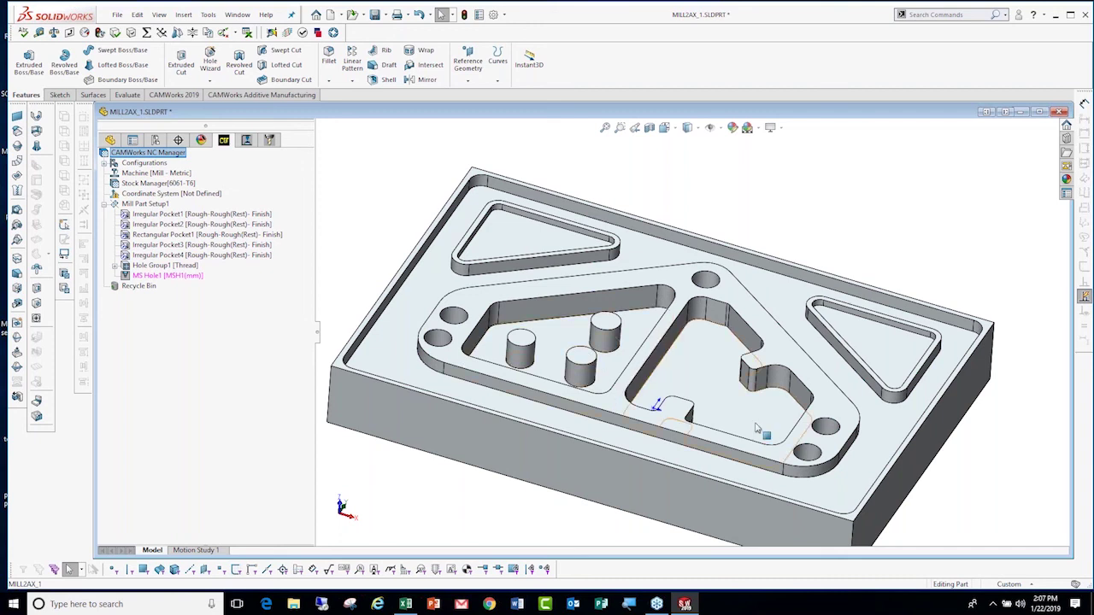
key(f)
ctrl+middle_drag(767, 431, 750, 411)
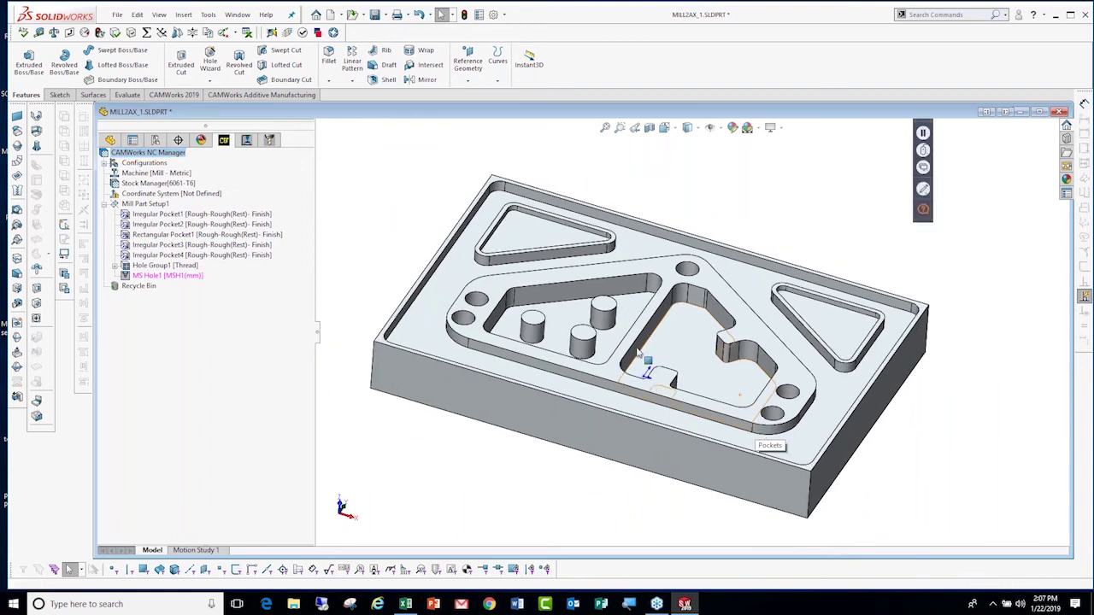
mouse_move(654, 364)
middle_down()
mouse_move(666, 334)
mouse_move(649, 376)
middle_up()
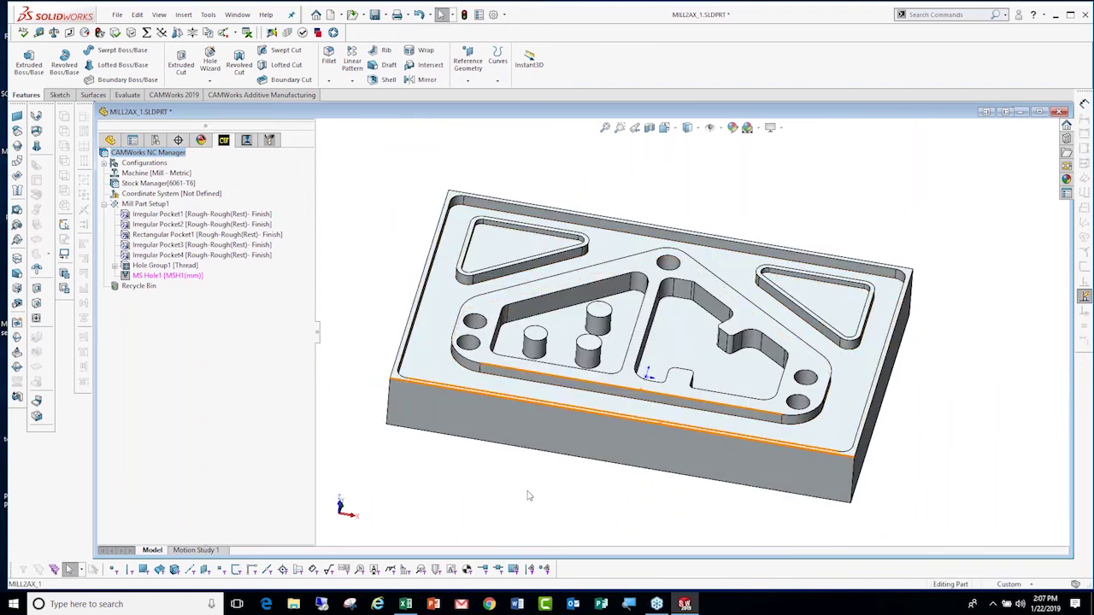